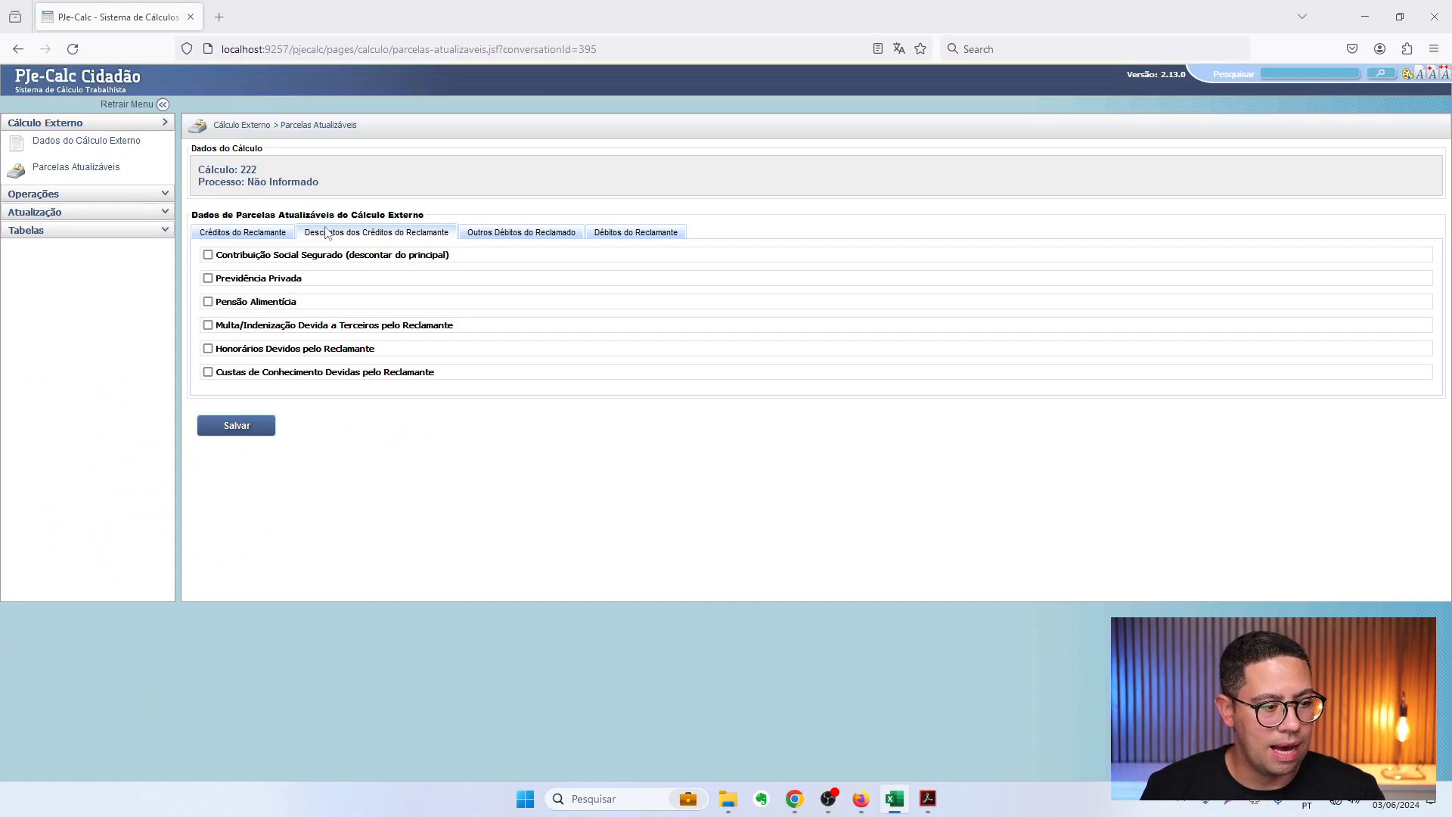
Review the claimant's credits and the available deduction types under Descontos dos Créditos do Reclamante
{"action": "left_click", "coordinate": [218, 234]}
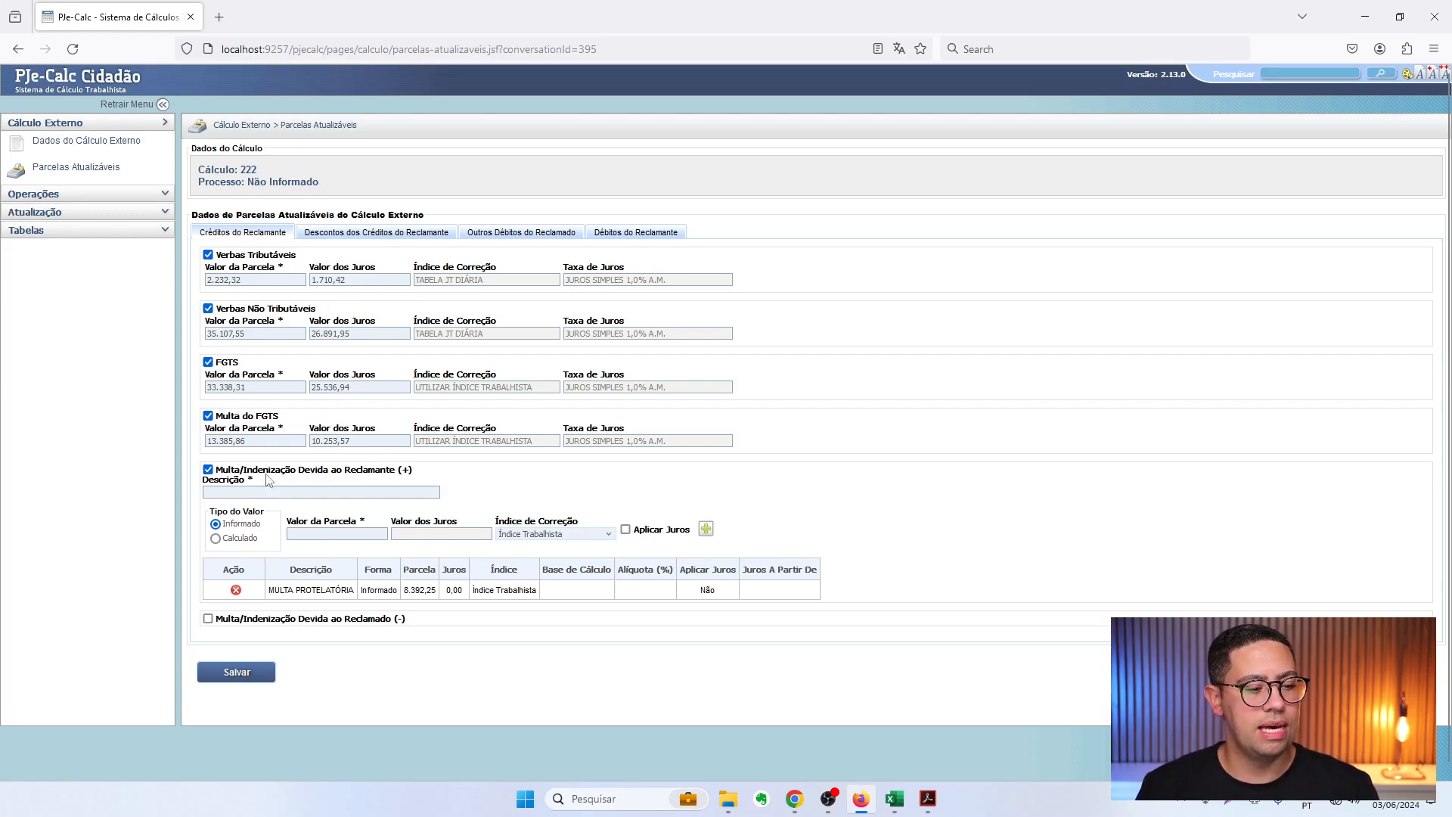
{"action": "left_click", "coordinate": [372, 235]}
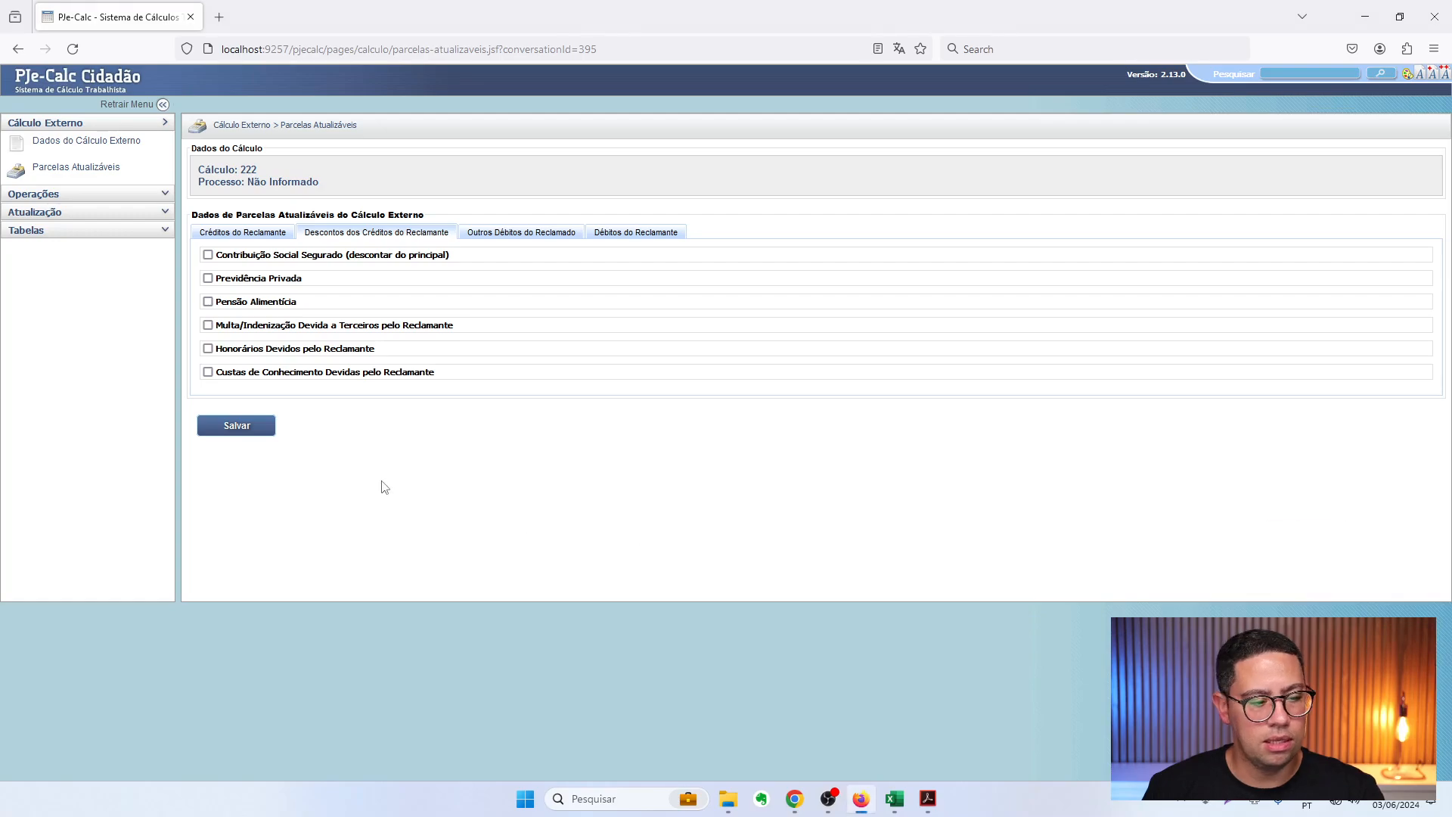
{"action": "left_click_drag", "start_coordinate": [241, 372], "coordinate": [425, 378]}
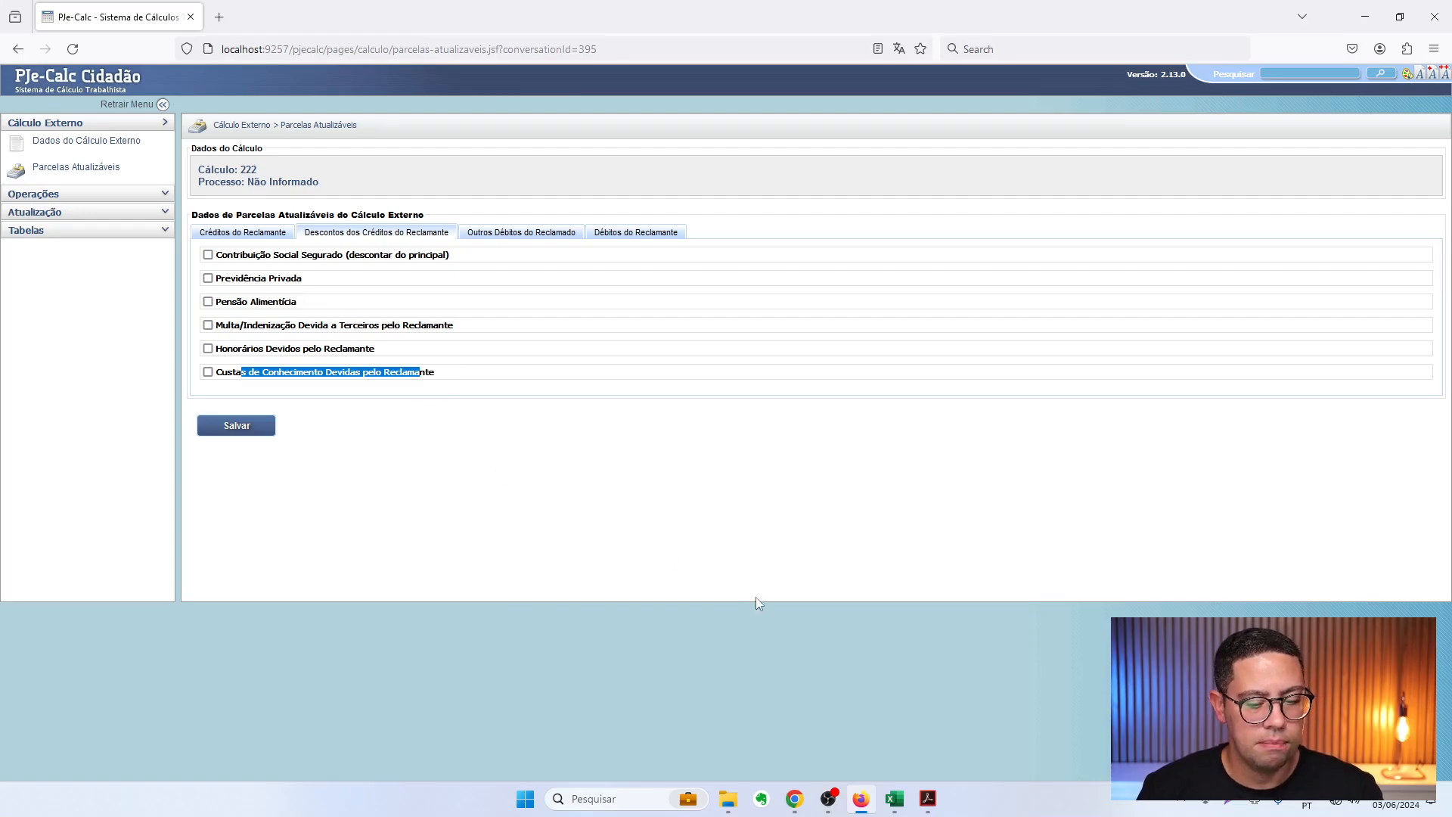
{"action": "left_click_drag", "start_coordinate": [243, 255], "coordinate": [504, 282]}
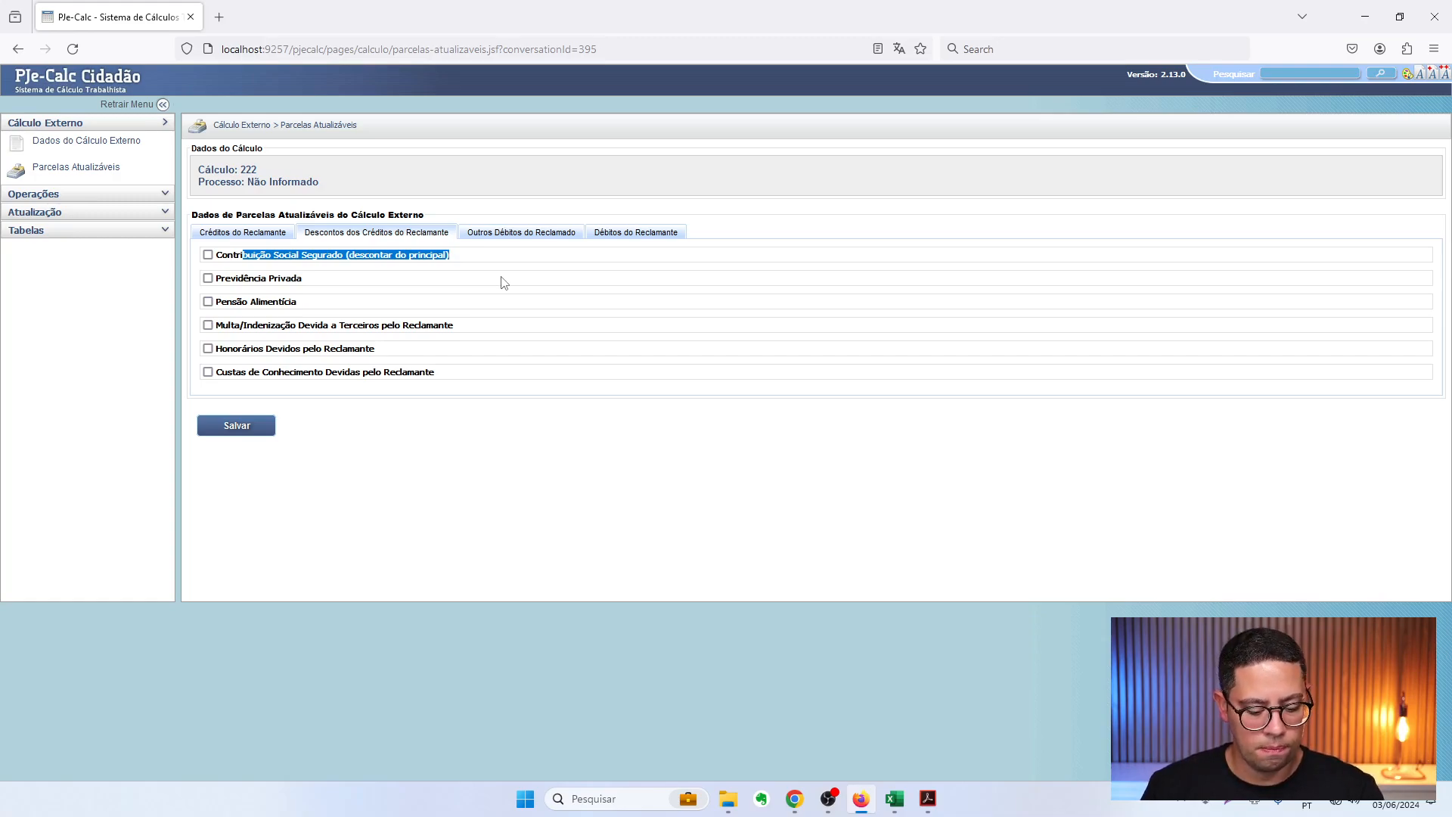
Switch to the Relatório de Cálculo2.pdf report and examine the claimant's social contribution and IRPF deductions in the summary
{"action": "mouse_move", "coordinate": [934, 798]}
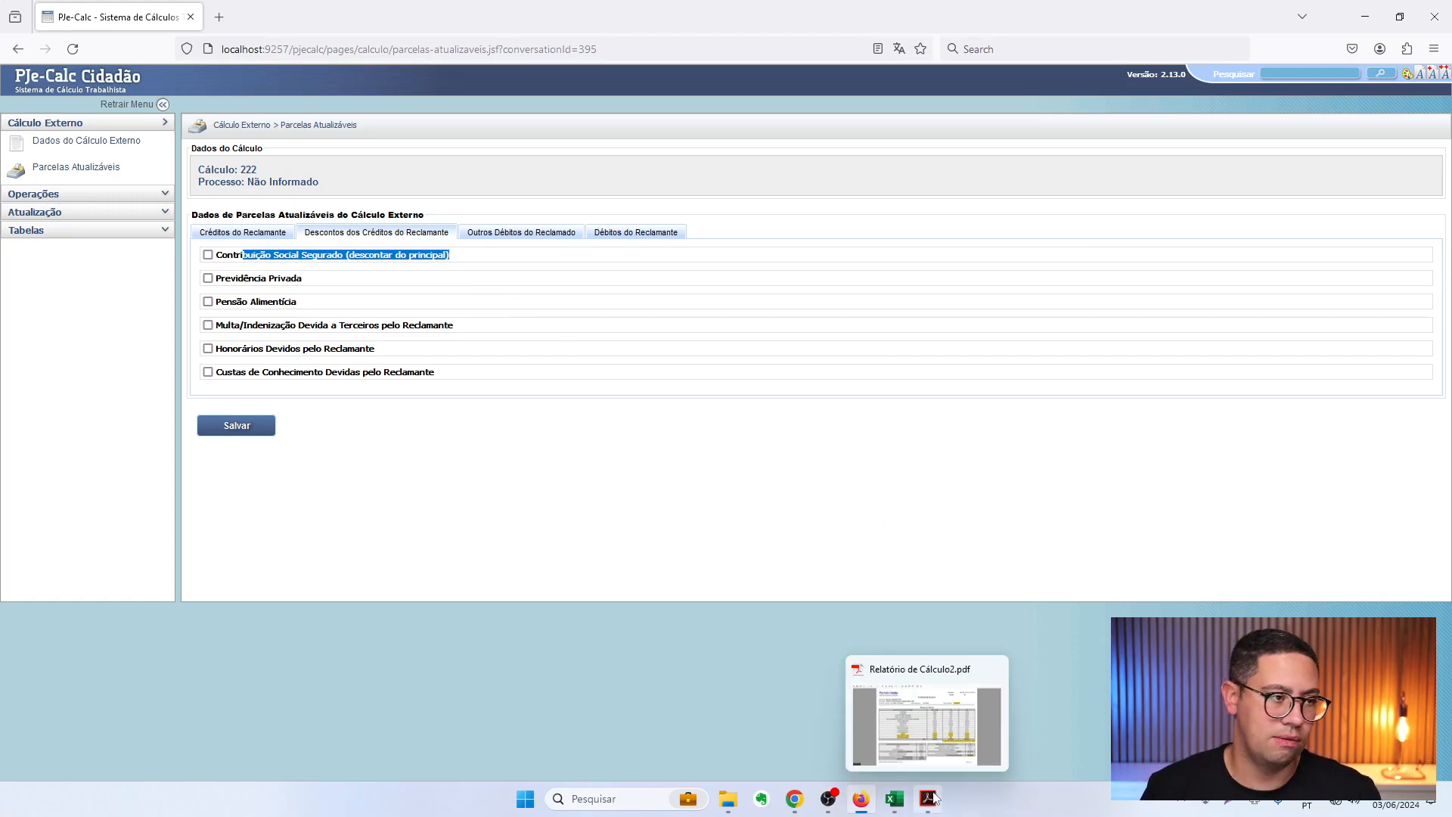
{"action": "left_click", "coordinate": [936, 802]}
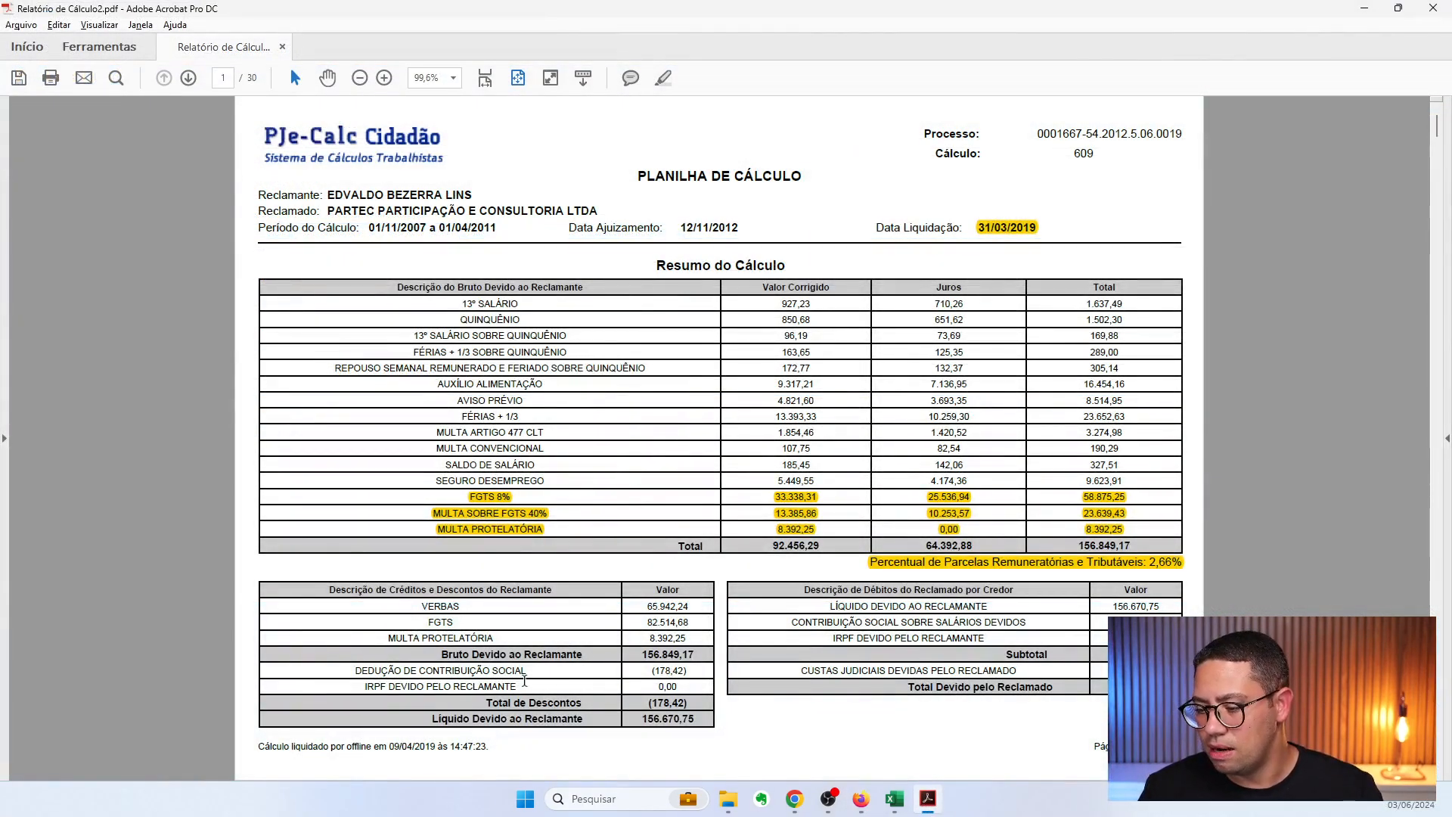
{"action": "left_click_drag", "start_coordinate": [687, 671], "coordinate": [382, 674]}
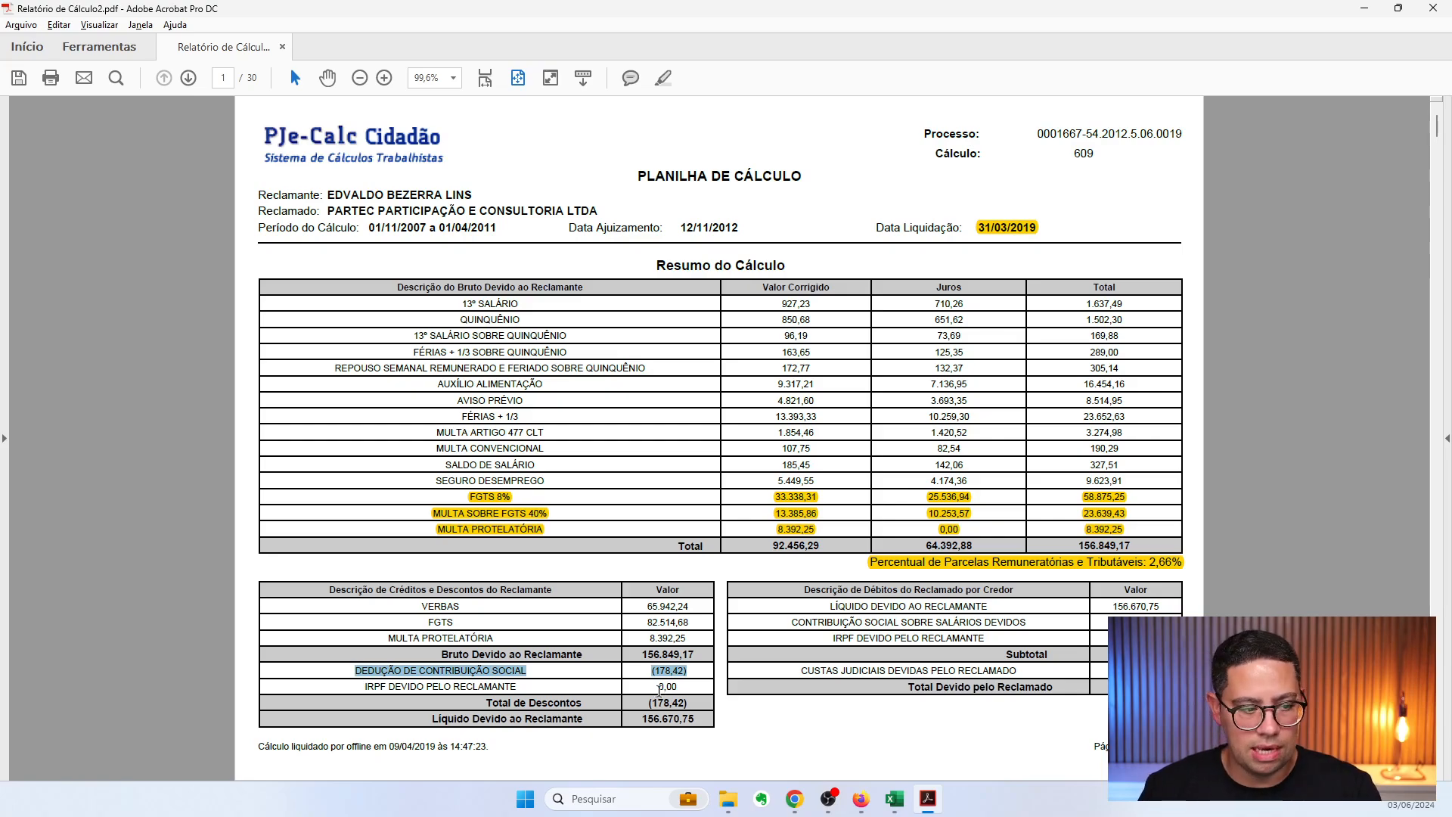
{"action": "left_click_drag", "start_coordinate": [681, 690], "coordinate": [399, 665]}
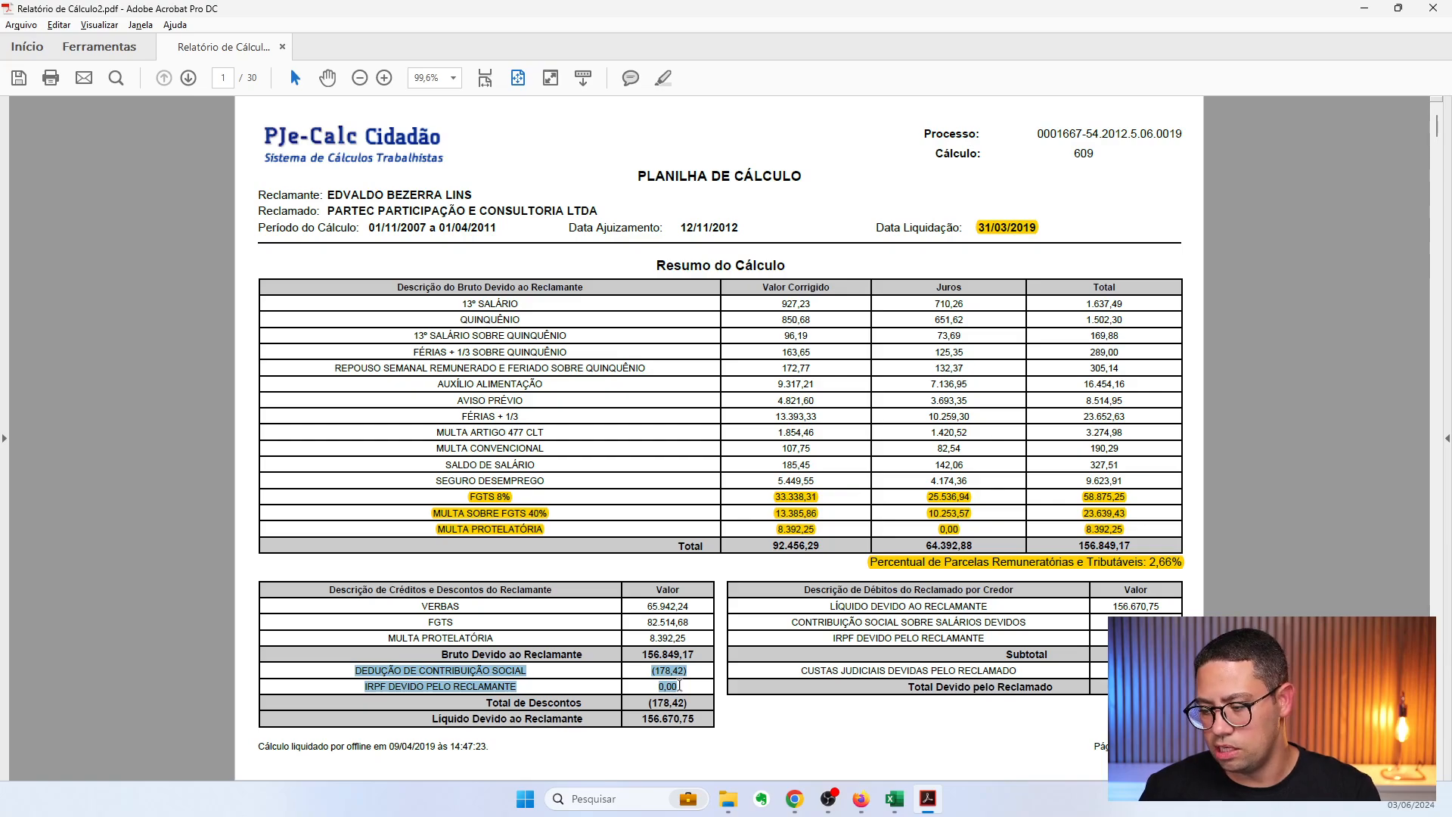
{"action": "left_click", "coordinate": [664, 679]}
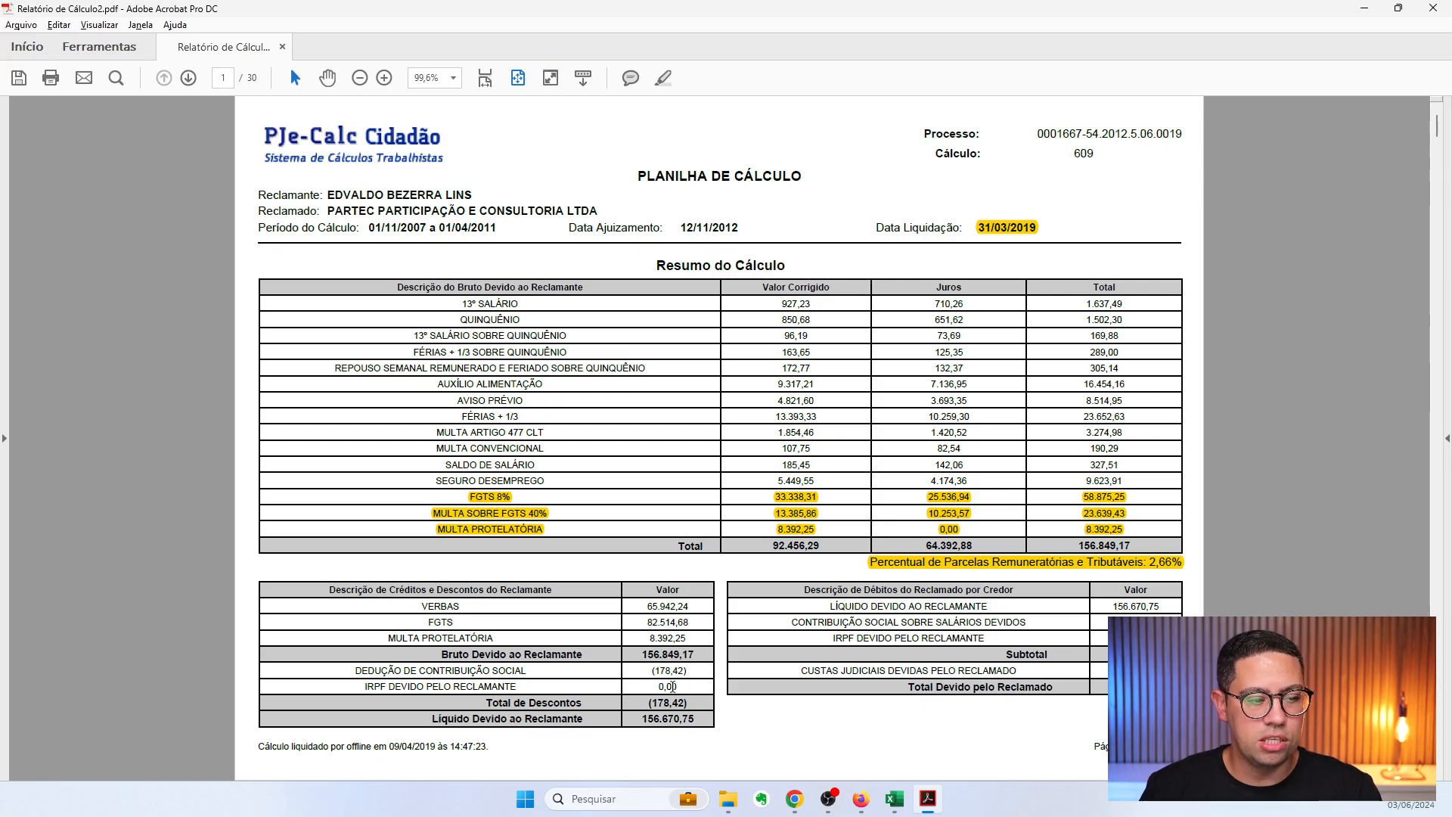
{"action": "left_click_drag", "start_coordinate": [688, 693], "coordinate": [607, 623]}
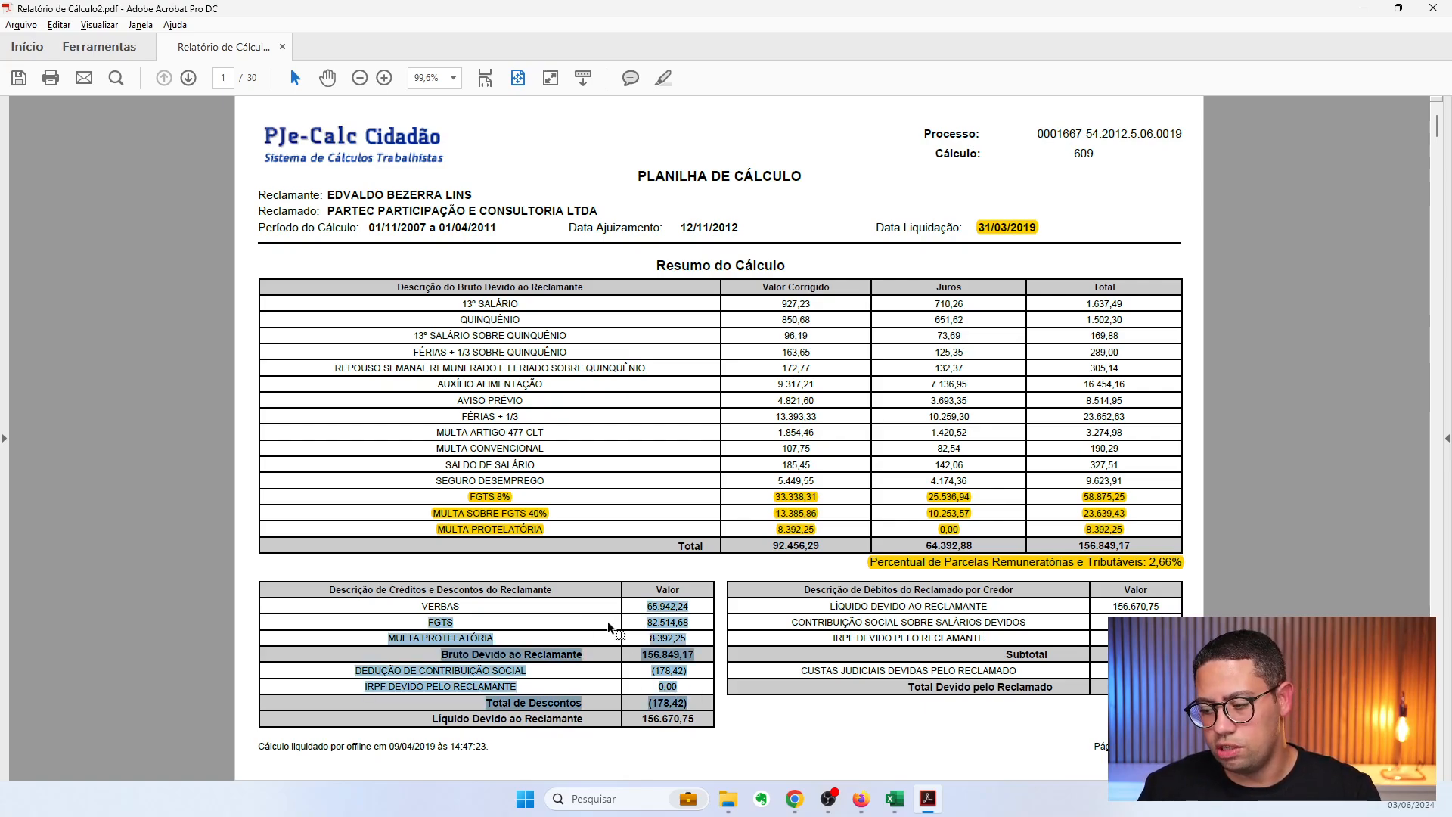
{"action": "left_click", "coordinate": [647, 684]}
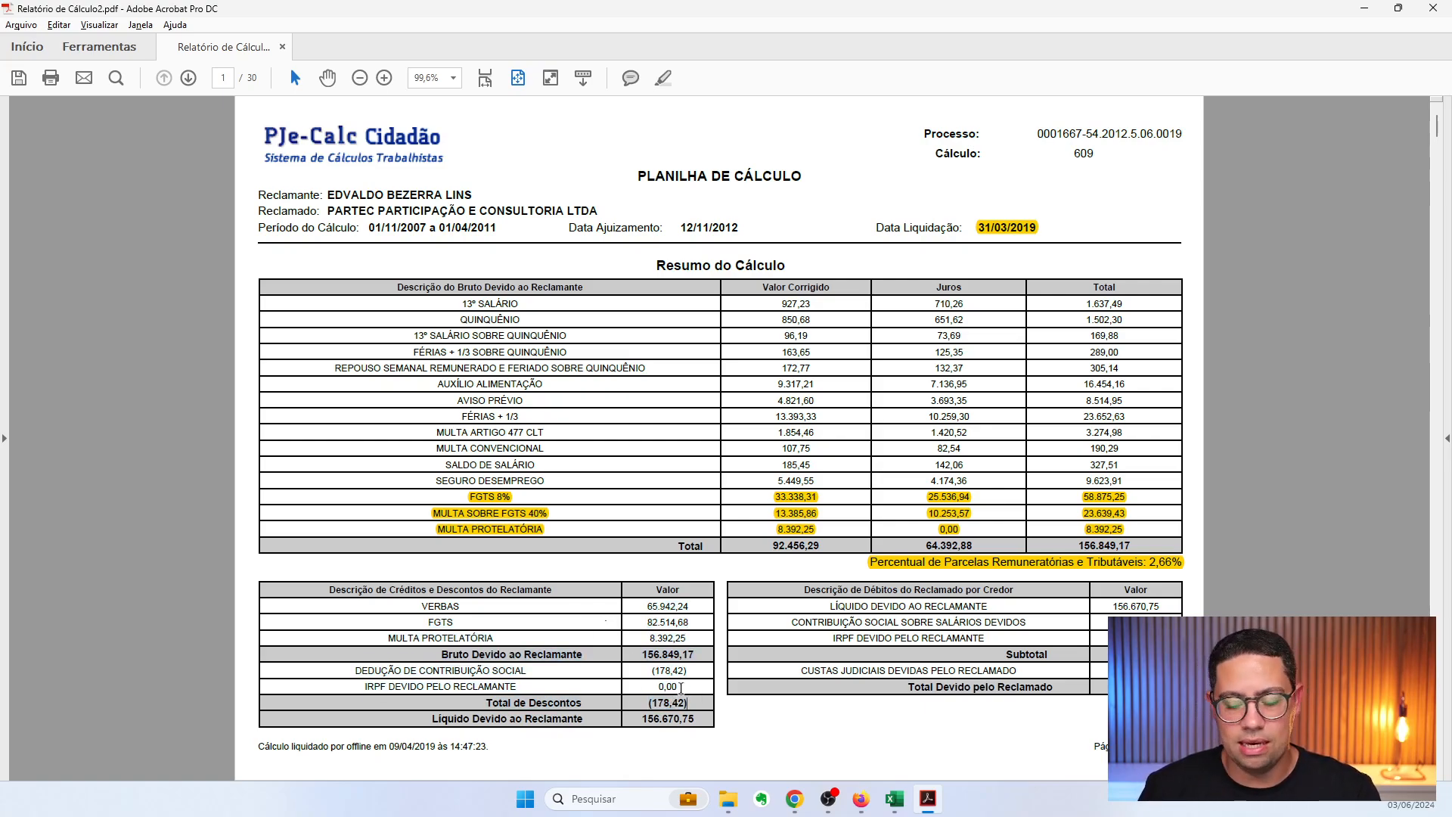
{"action": "left_click_drag", "start_coordinate": [680, 689], "coordinate": [366, 668]}
{"action": "left_click", "coordinate": [698, 699]}
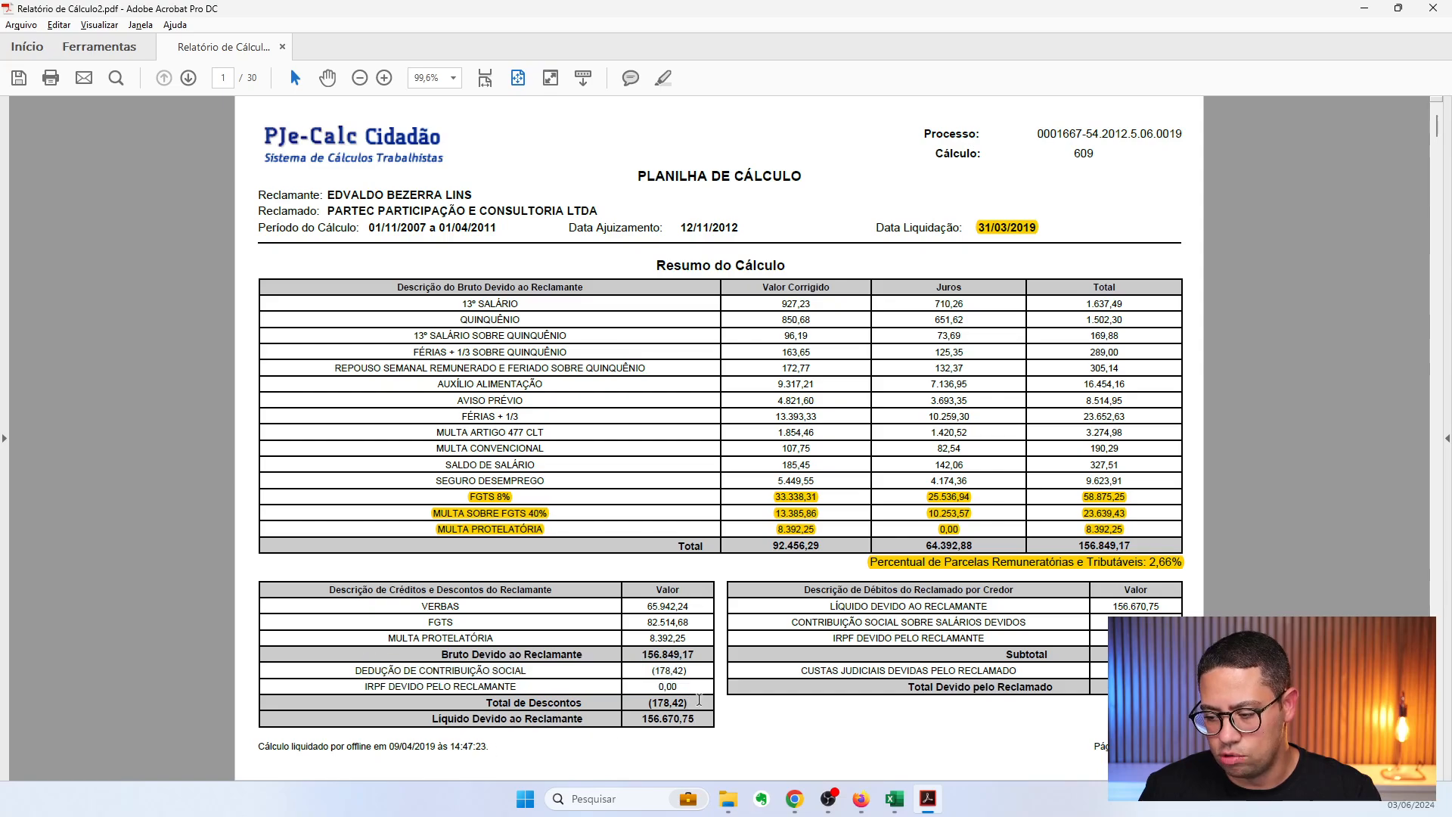
Compare the claimant's gross credits with the deductions block in the report, checking the Dedução de Contribuição Social amount
{"action": "left_click_drag", "start_coordinate": [245, 664], "coordinate": [242, 566]}
{"action": "left_click", "coordinate": [779, 731]}
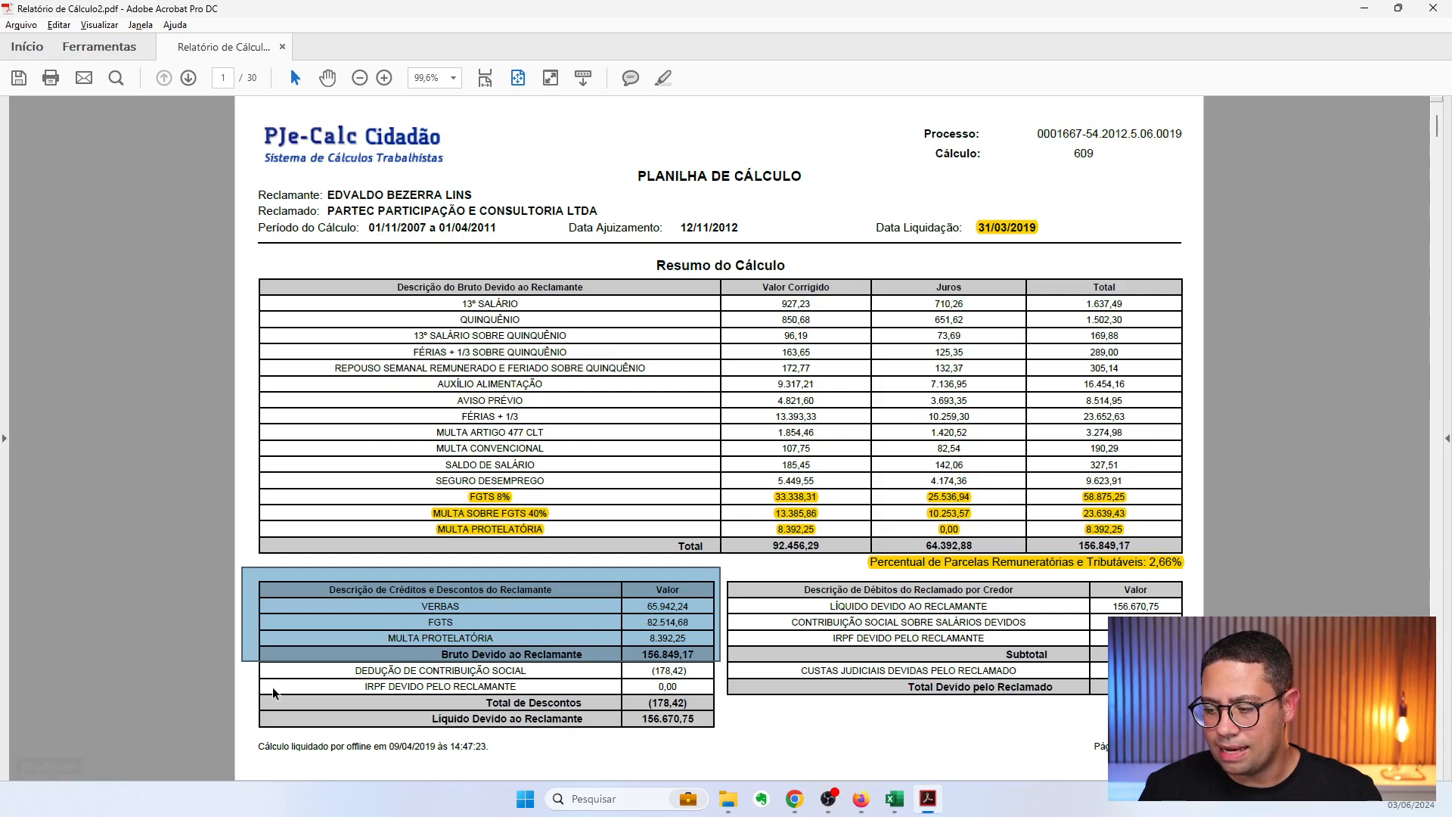
{"action": "left_click", "coordinate": [250, 682]}
{"action": "left_click_drag", "start_coordinate": [240, 658], "coordinate": [717, 715]}
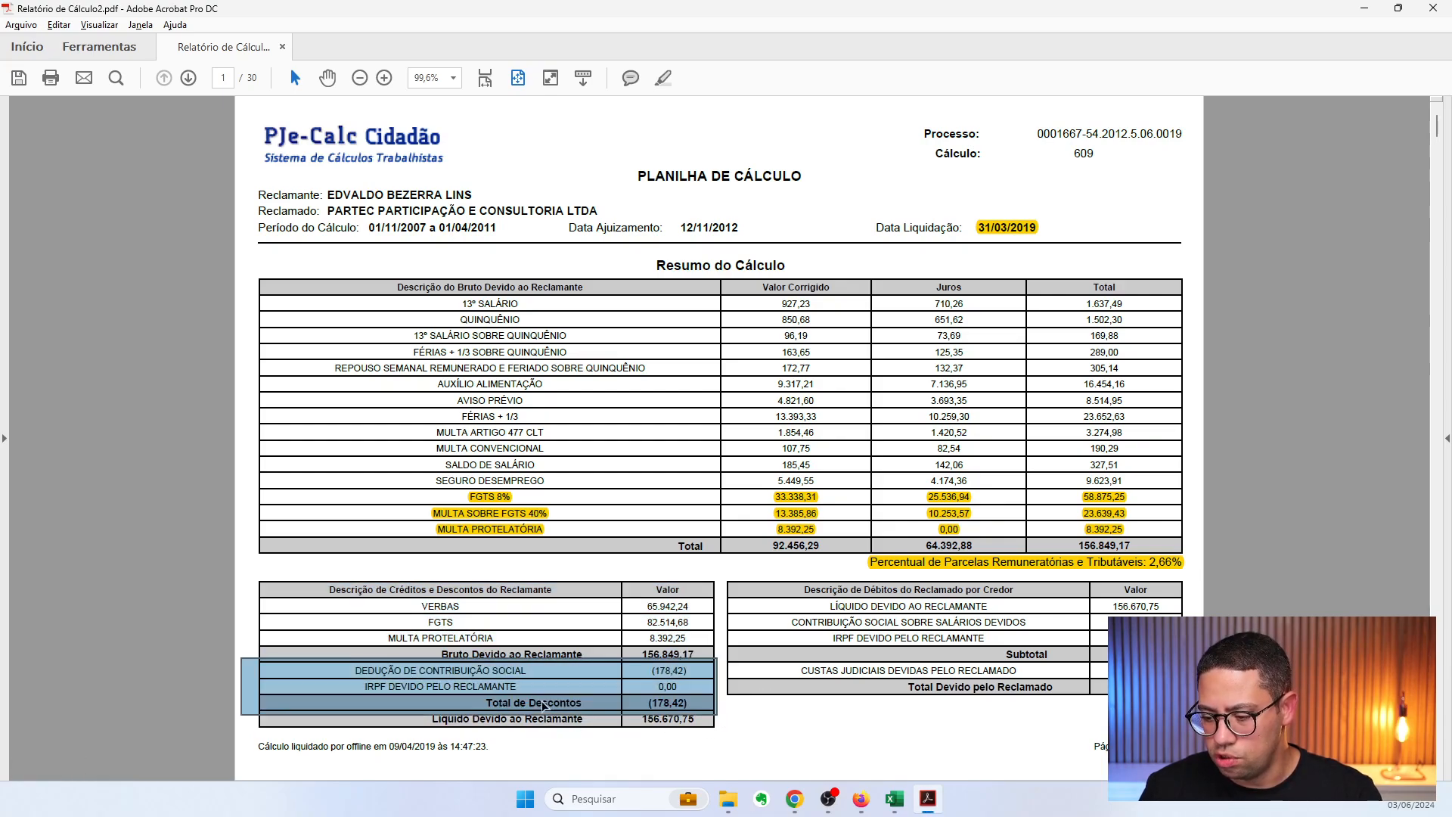
{"action": "left_click", "coordinate": [690, 757]}
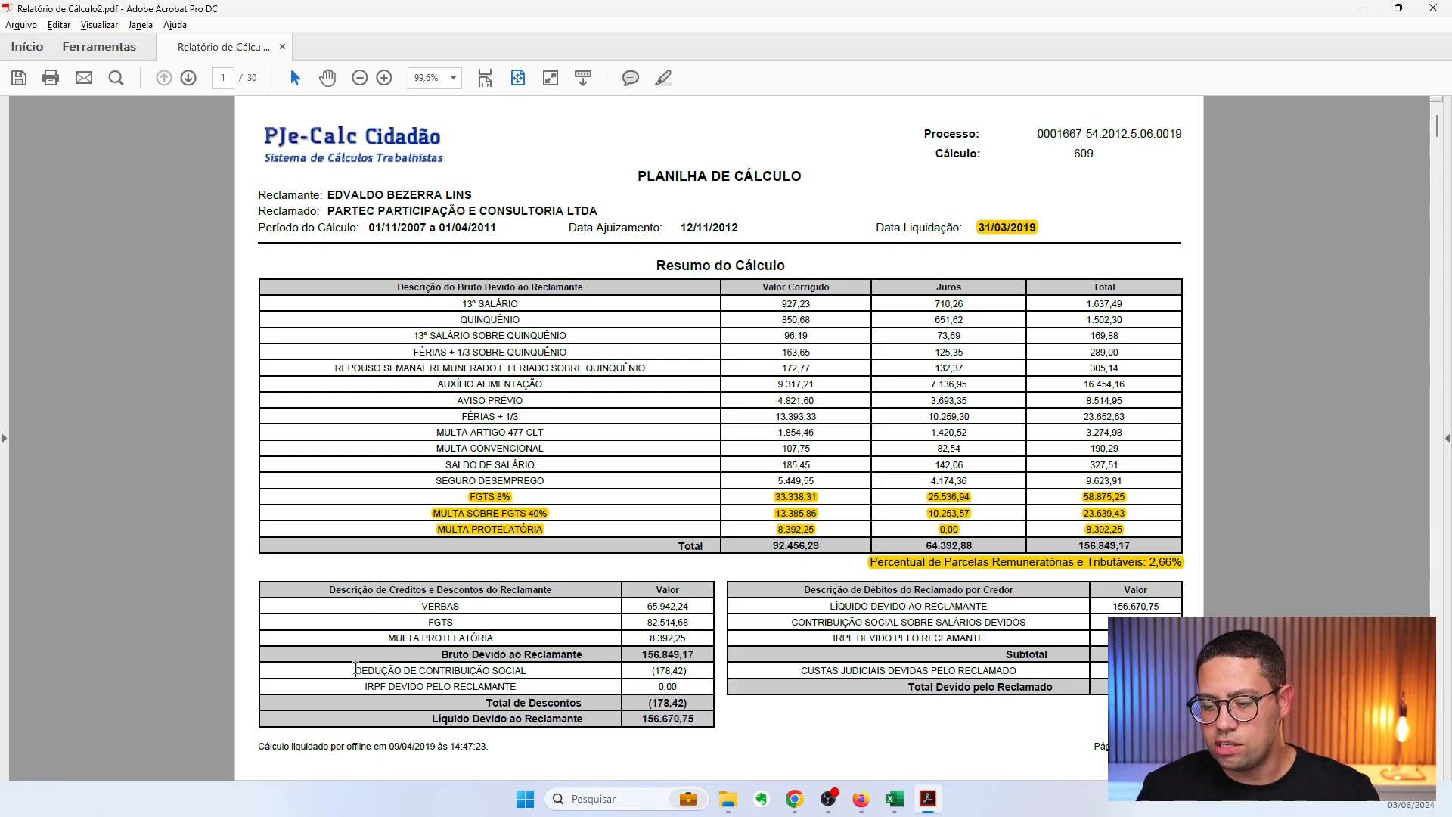
{"action": "left_click_drag", "start_coordinate": [355, 669], "coordinate": [681, 673]}
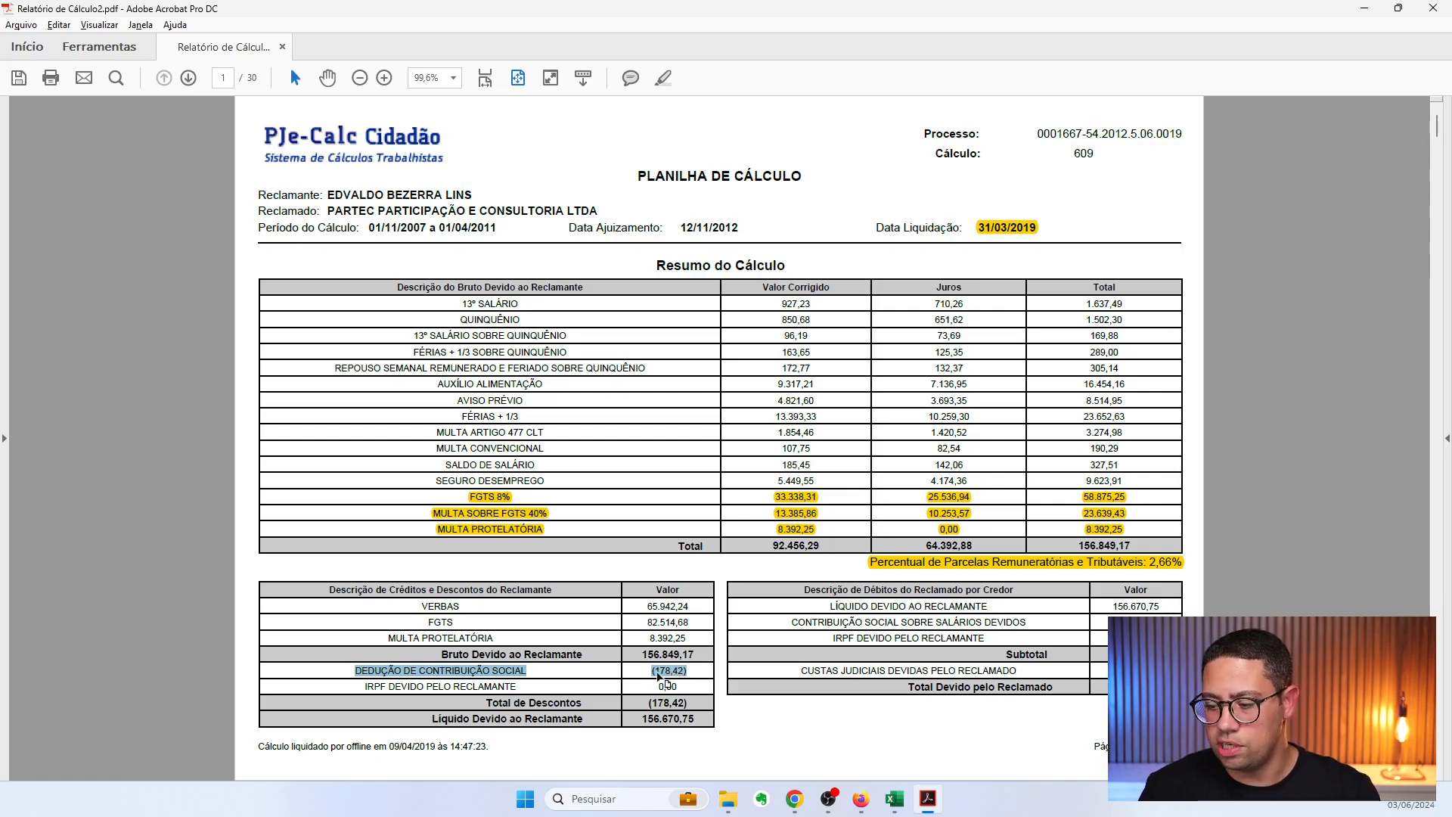
{"action": "left_click", "coordinate": [409, 680]}
{"action": "left_click_drag", "start_coordinate": [355, 671], "coordinate": [689, 675]}
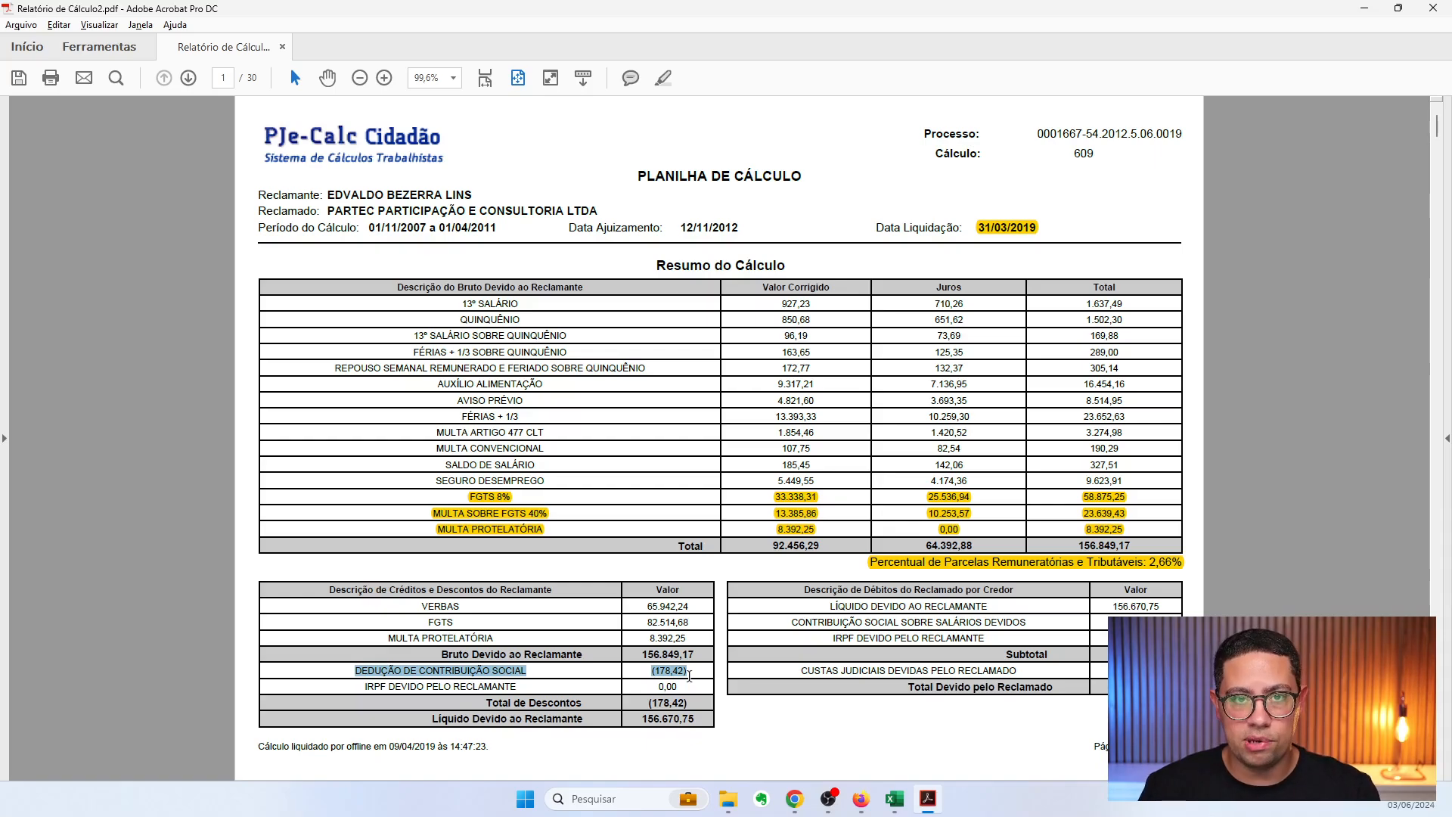
{"action": "left_click", "coordinate": [675, 712]}
{"action": "left_click_drag", "start_coordinate": [693, 667], "coordinate": [418, 666]}
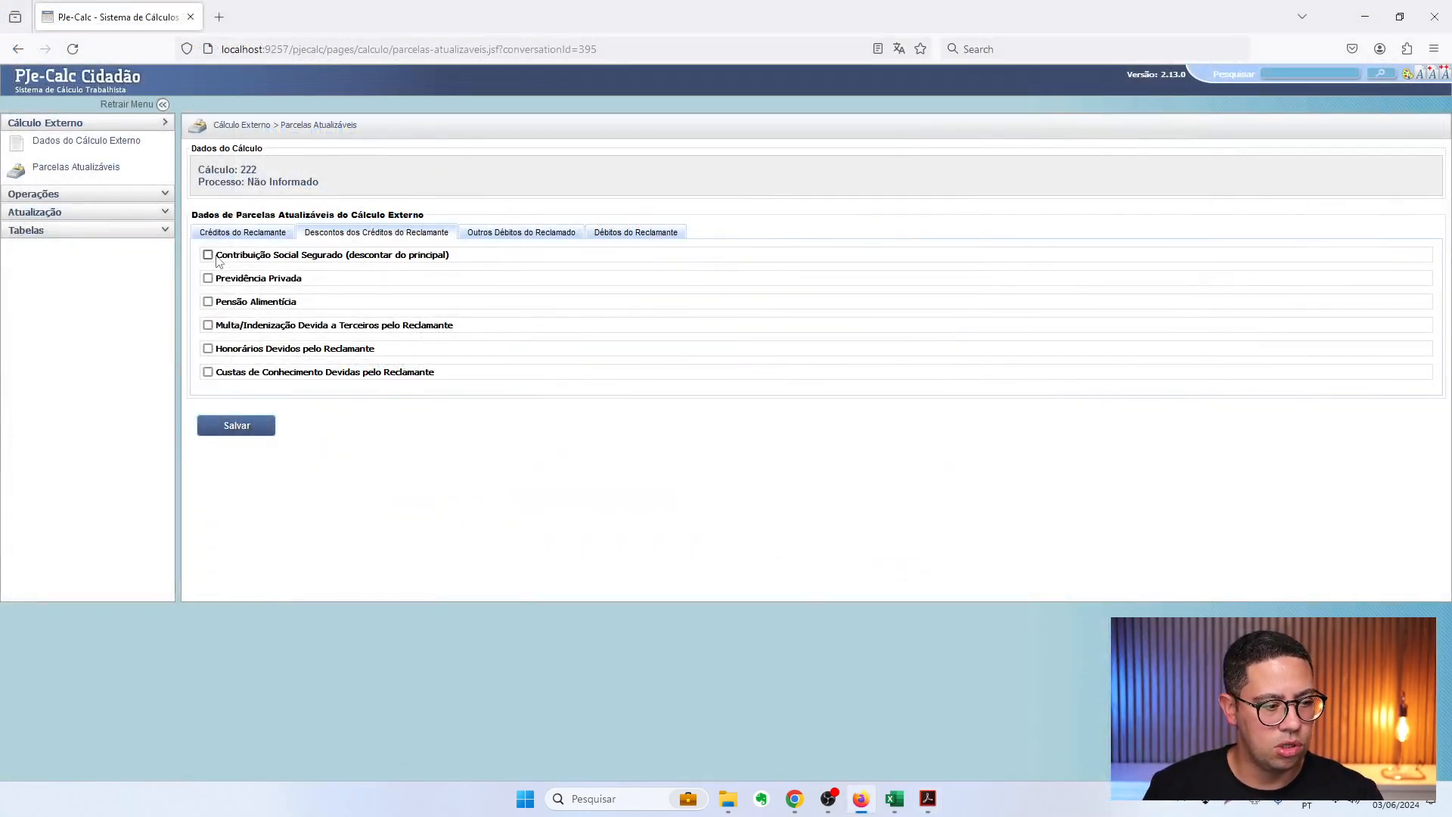
In PJe-Calc, enable Contribuição Social Segurado (descontar do principal), set Valor da Parcela to 178,42 and turn on Corrigir Desconto
{"action": "left_click", "coordinate": [208, 255]}
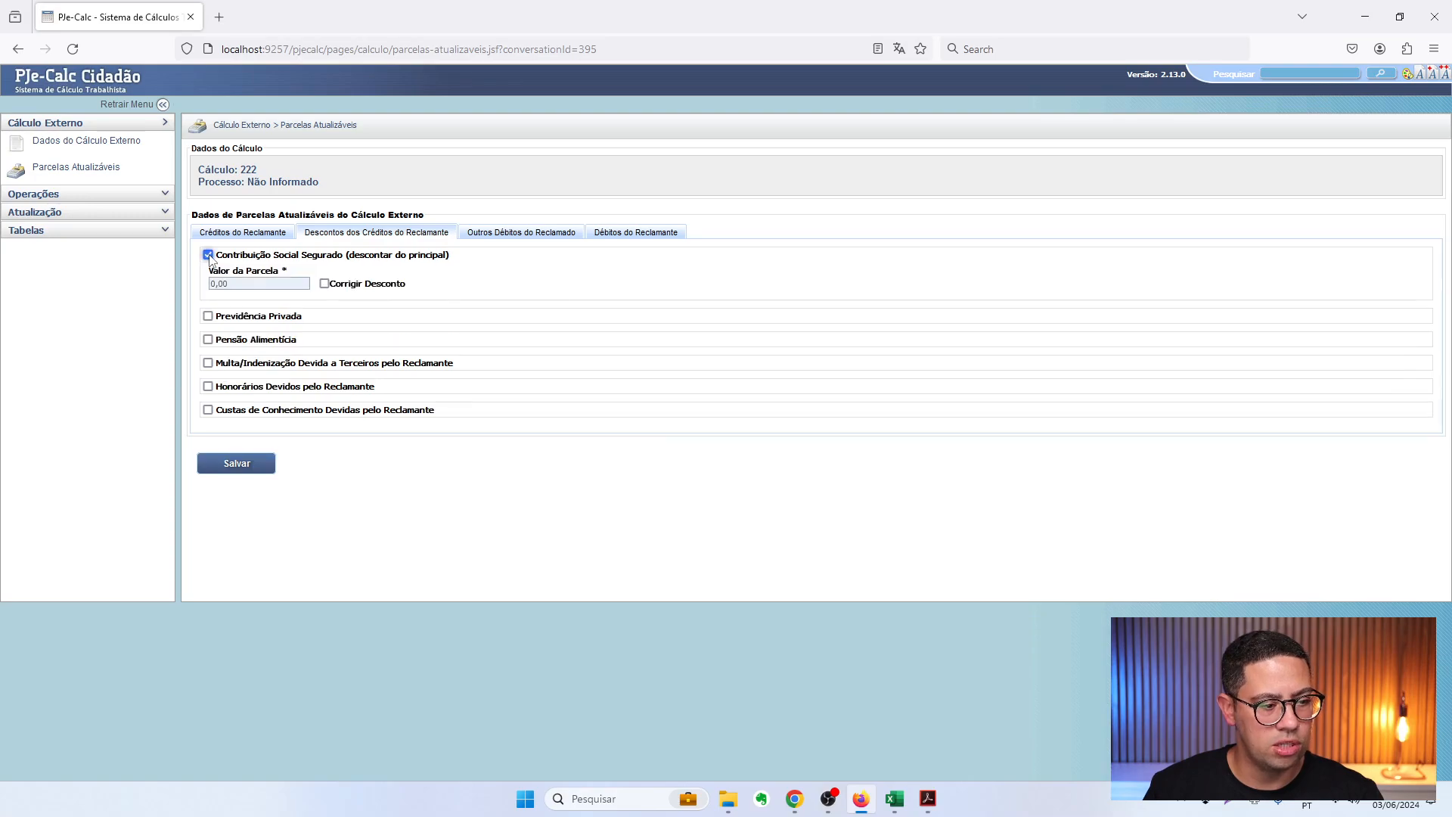
{"action": "left_click", "coordinate": [239, 283]}
{"action": "type", "text": "1"}
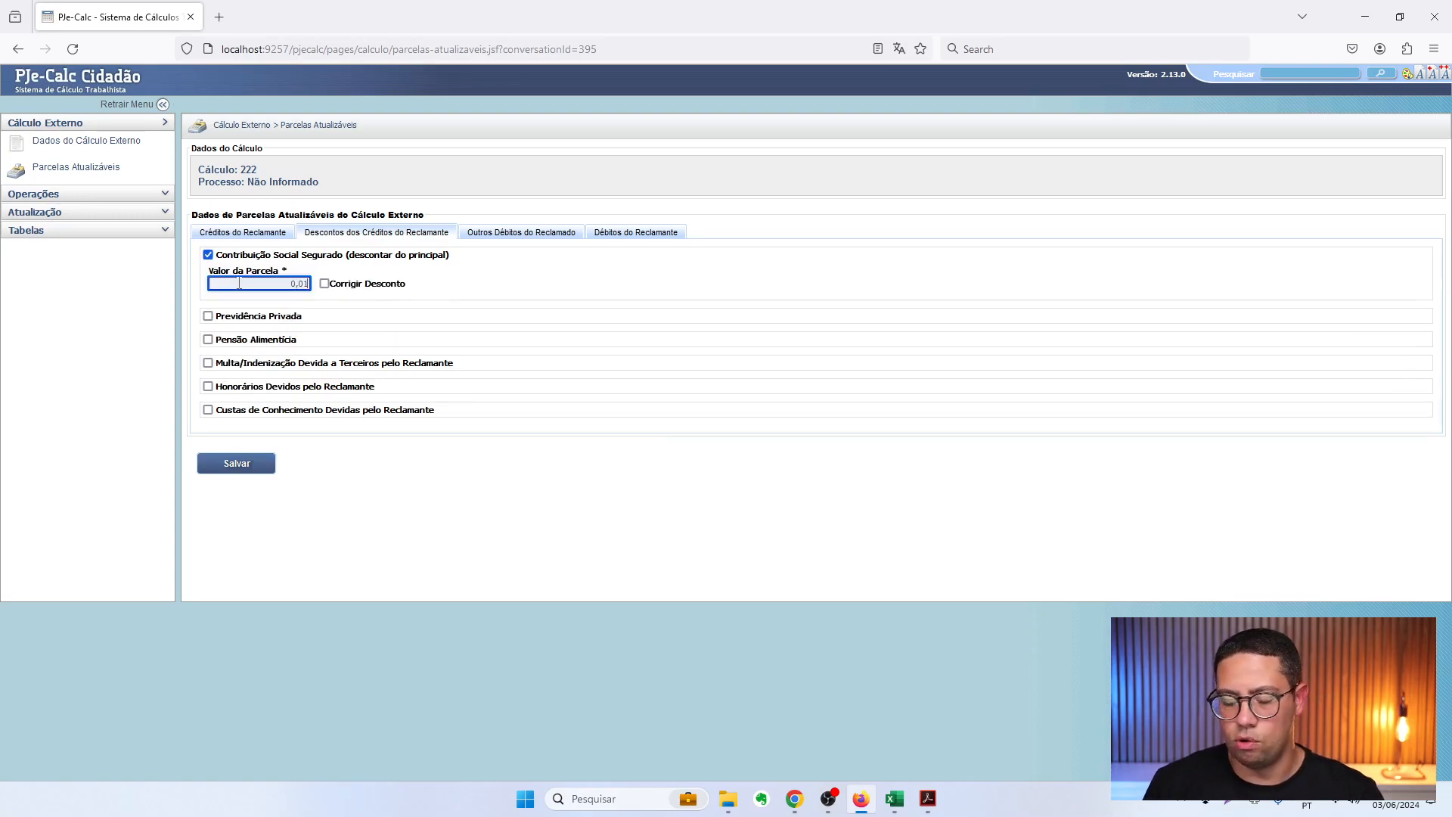
{"action": "type", "text": "78,42"}
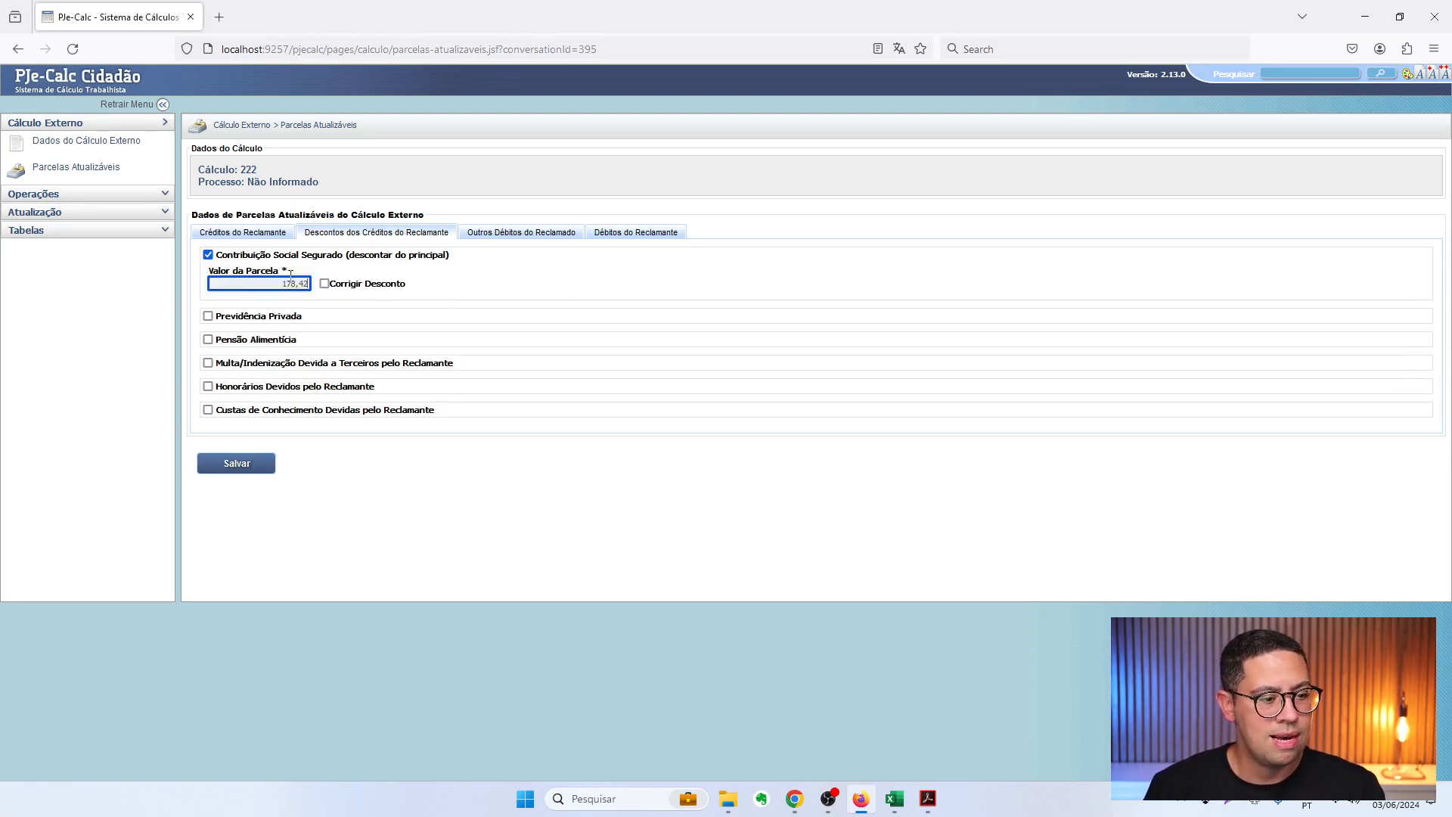
{"action": "left_click", "coordinate": [325, 284]}
{"action": "left_click", "coordinate": [325, 284]}
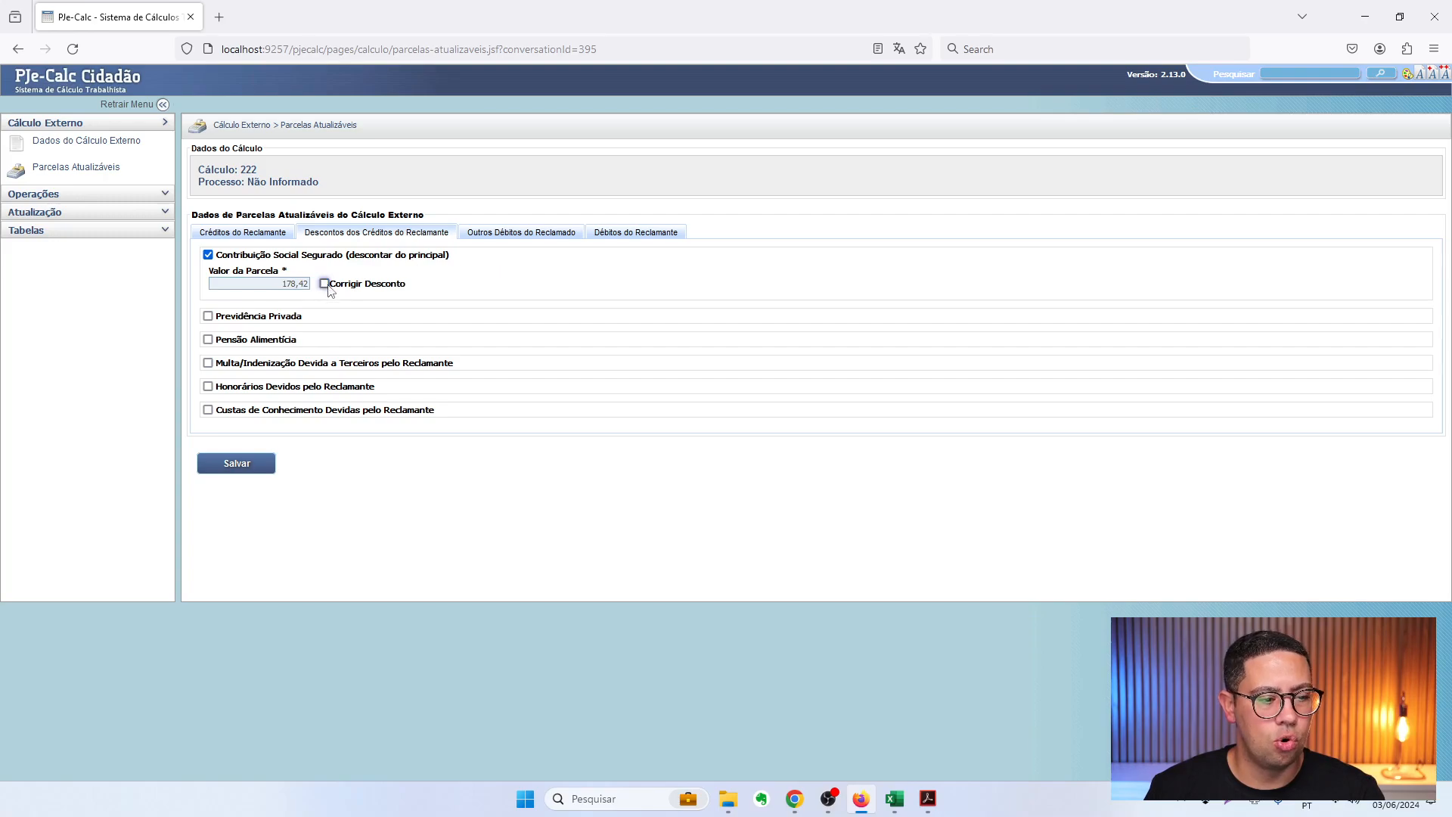
{"action": "left_click", "coordinate": [325, 285]}
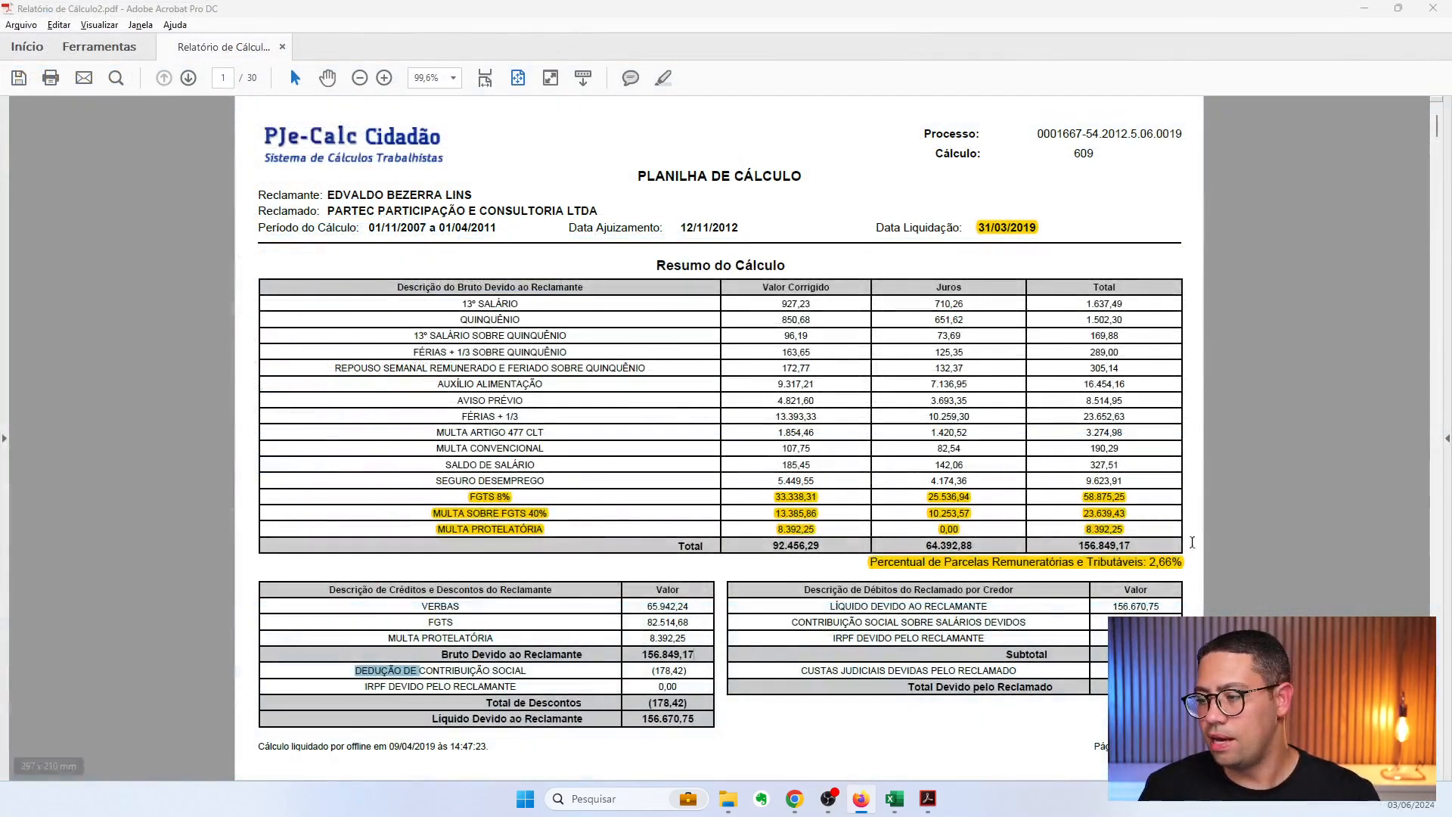
Return to the PDF report and locate the Contribuição Social Segurado (descontar do principal) table in the Demonstrativo de Contribuição Social
{"action": "scroll", "coordinate": [1281, 452], "scroll_direction": "down", "scroll_amount": 15}
{"action": "scroll", "coordinate": [1281, 451], "scroll_direction": "down", "scroll_amount": 20}
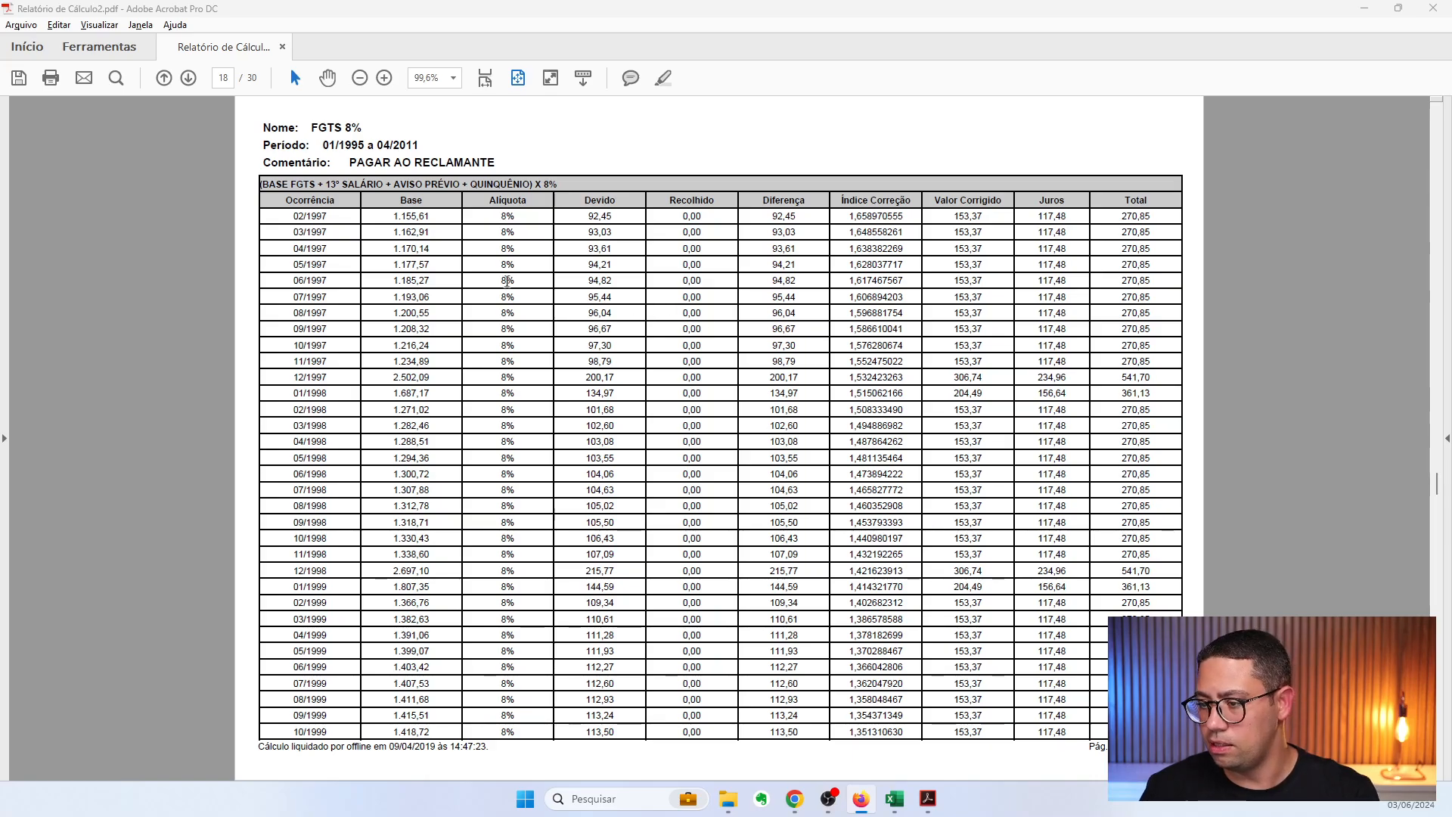
{"action": "scroll", "coordinate": [419, 257], "scroll_direction": "down", "scroll_amount": 2}
{"action": "scroll", "coordinate": [372, 239], "scroll_direction": "down", "scroll_amount": 10}
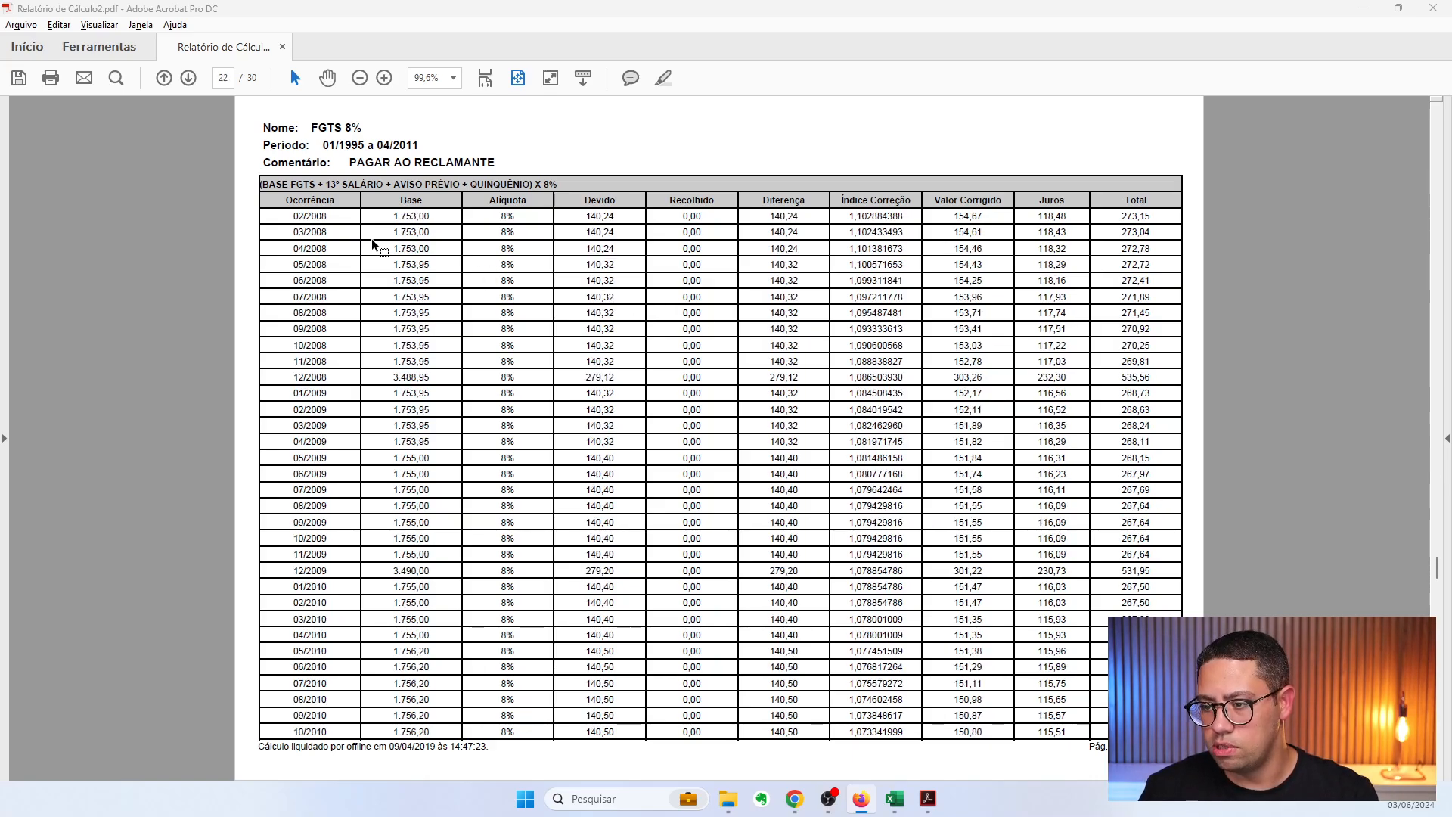
{"action": "scroll", "coordinate": [308, 473], "scroll_direction": "up", "scroll_amount": 5}
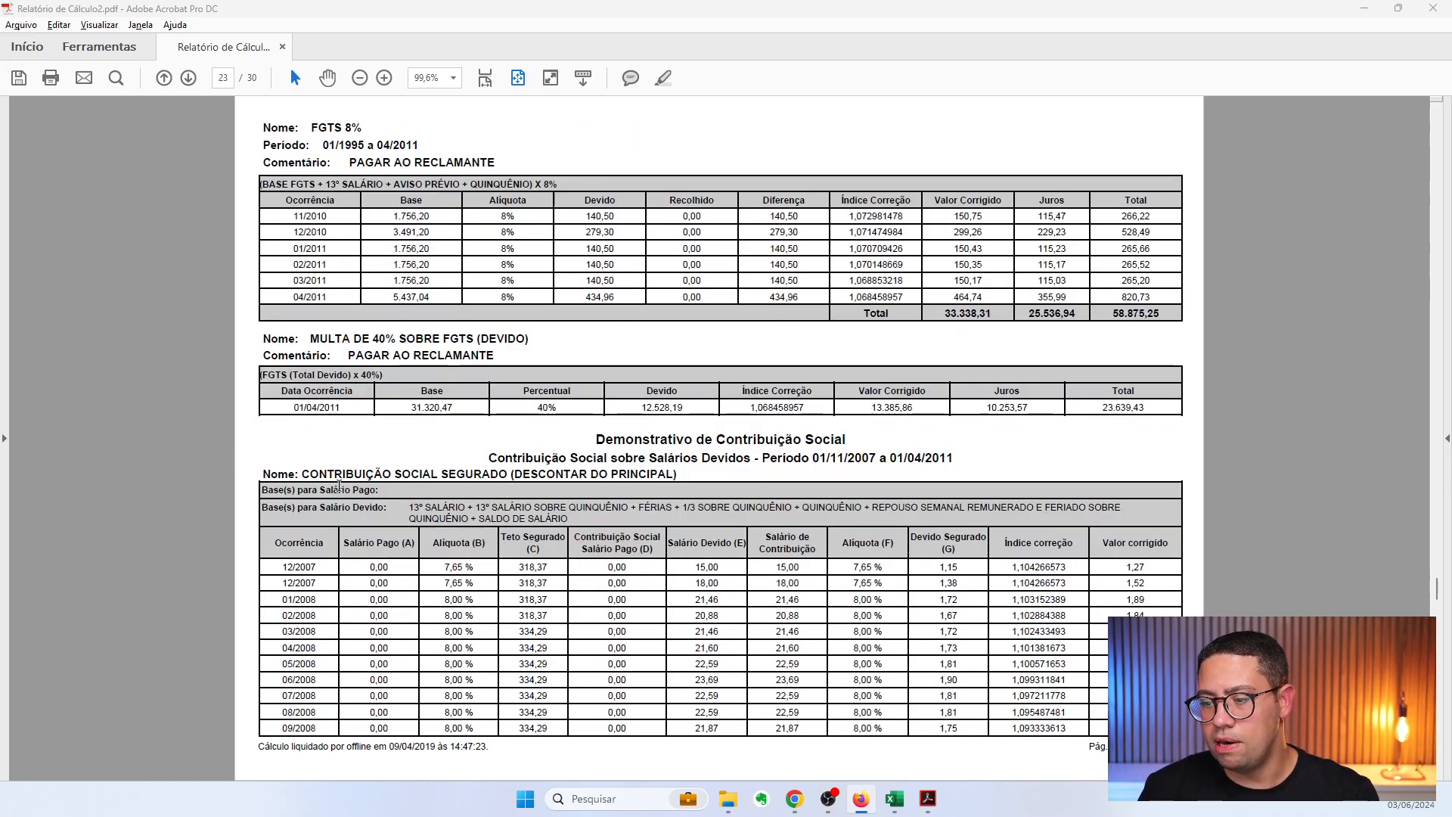
{"action": "left_click_drag", "start_coordinate": [303, 474], "coordinate": [672, 474]}
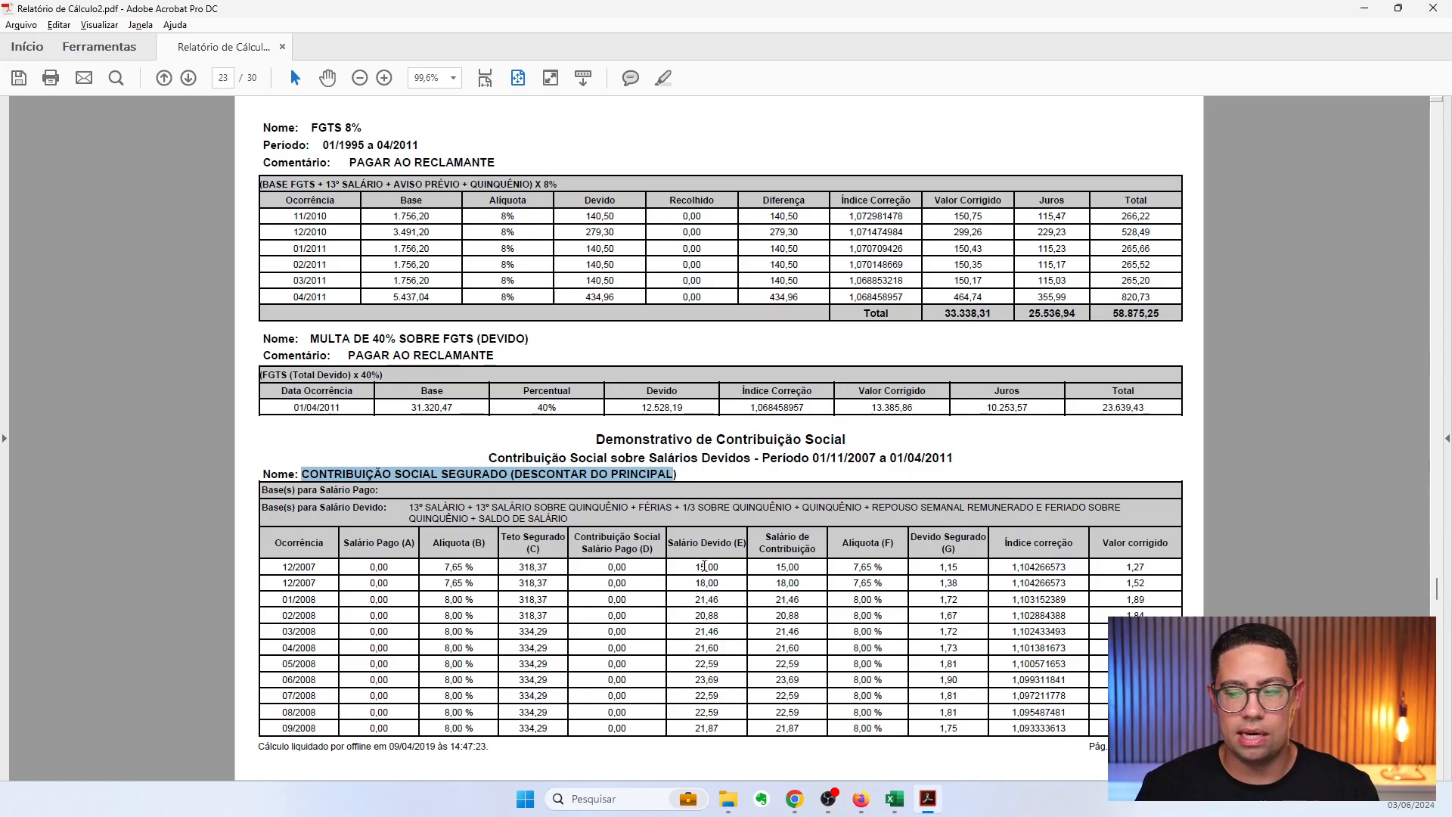
{"action": "left_click", "coordinate": [678, 590]}
Compare the Contribuição Social Segurado tables for descontar do principal and recolher à previdência
{"action": "scroll", "coordinate": [395, 474], "scroll_direction": "down", "scroll_amount": 5}
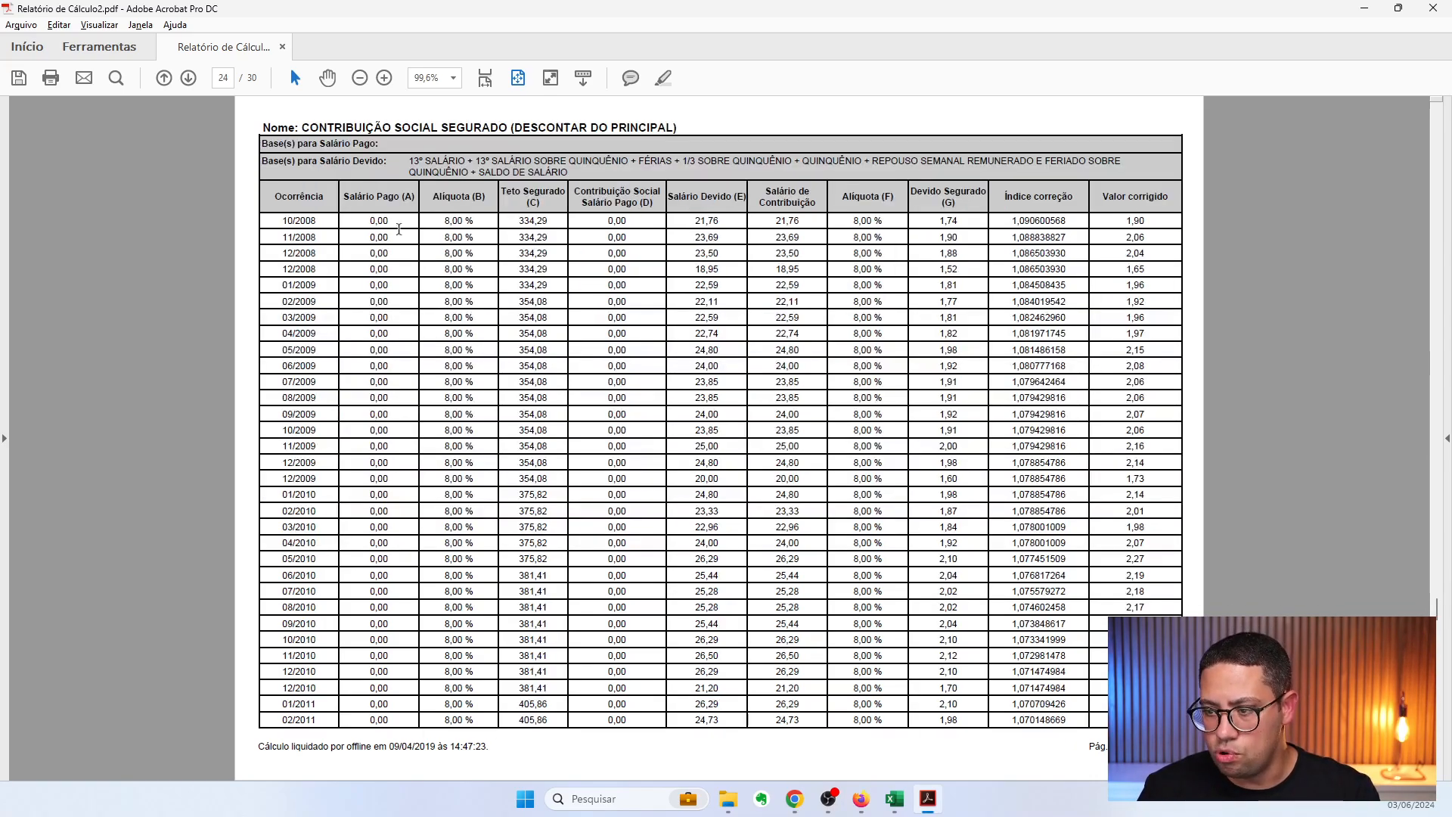
{"action": "scroll", "coordinate": [537, 195], "scroll_direction": "down", "scroll_amount": 5}
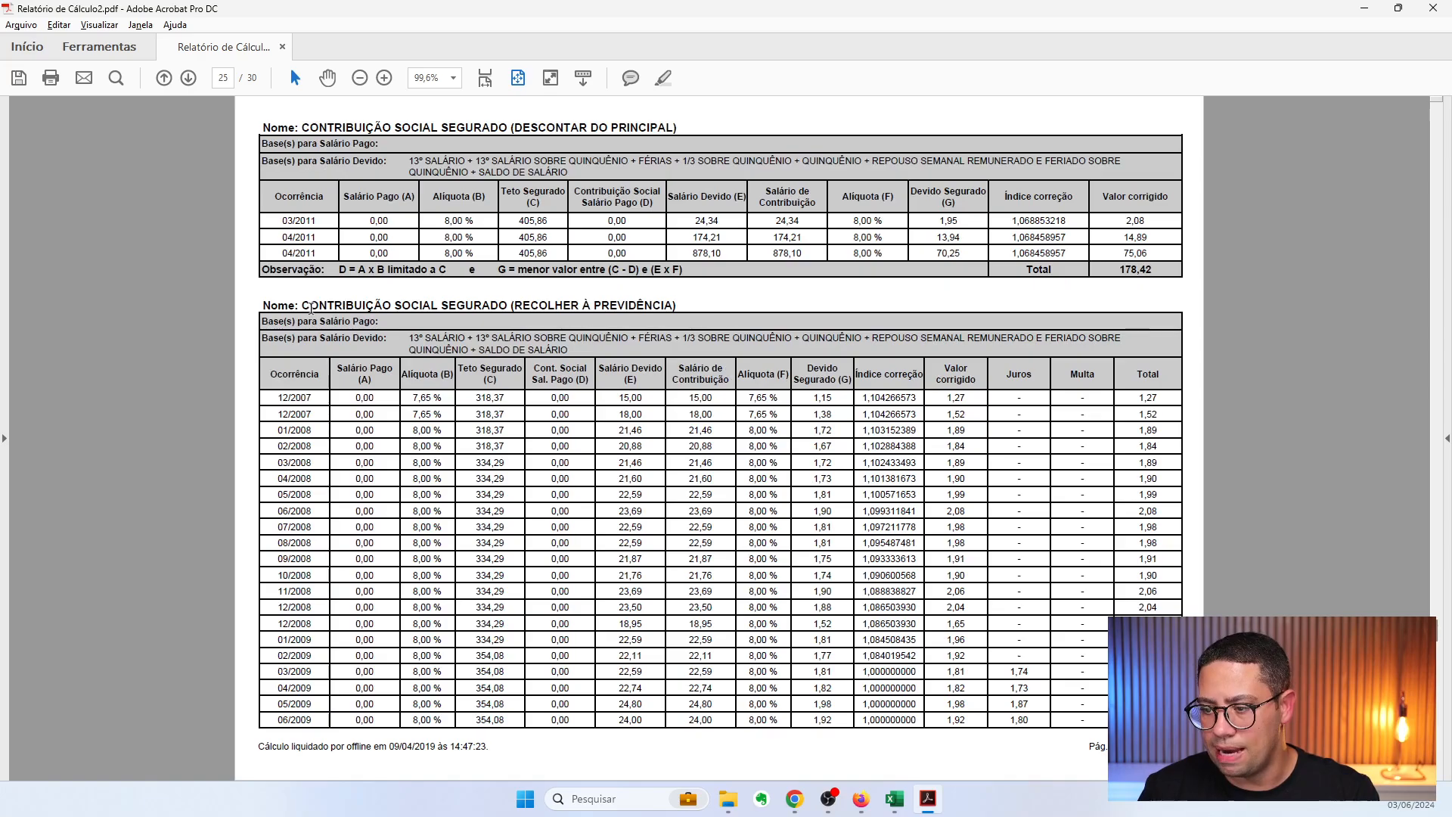
{"action": "left_click_drag", "start_coordinate": [311, 308], "coordinate": [508, 307]}
{"action": "left_click_drag", "start_coordinate": [508, 127], "coordinate": [317, 130]}
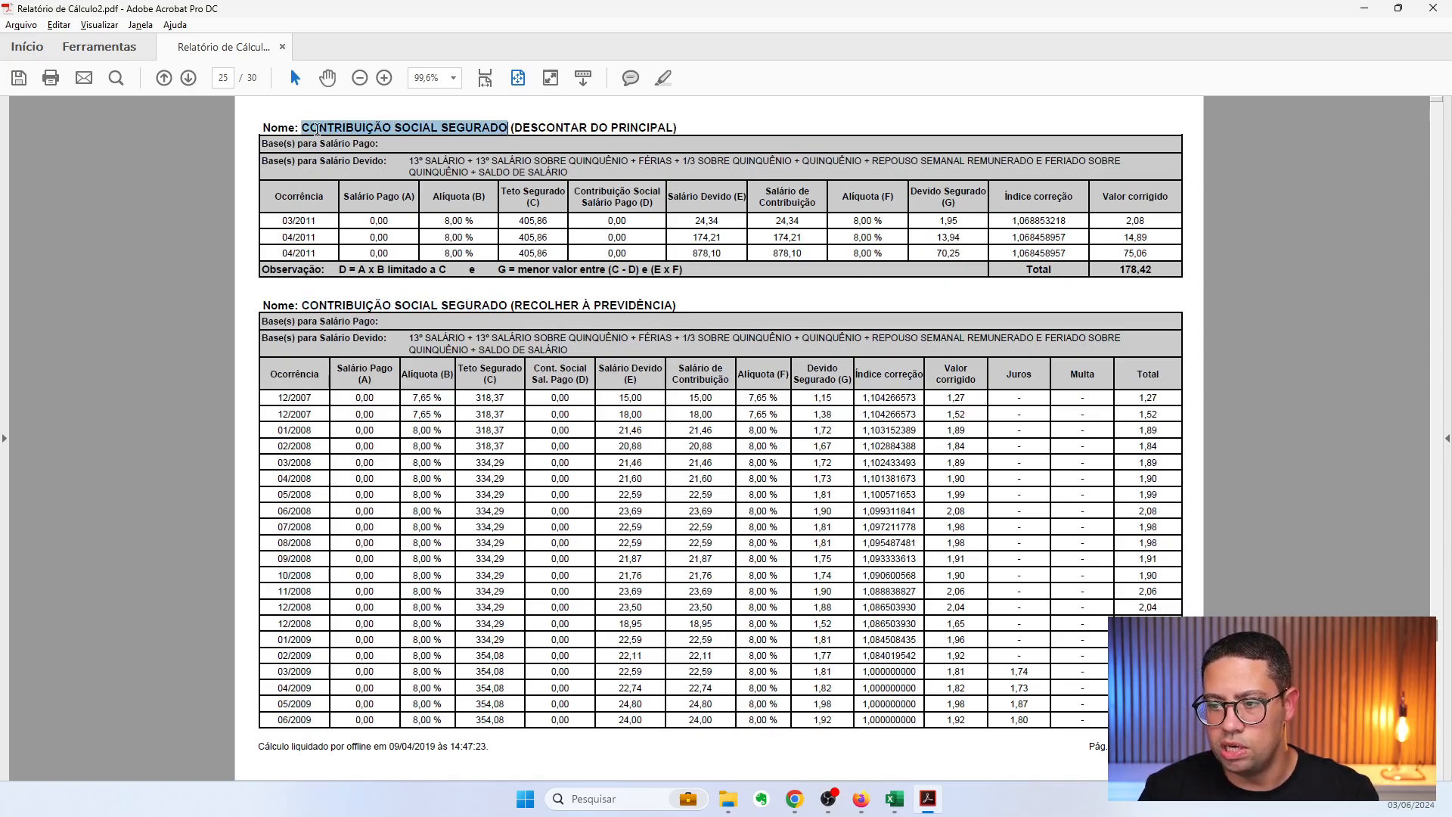
{"action": "left_click_drag", "start_coordinate": [512, 306], "coordinate": [696, 301]}
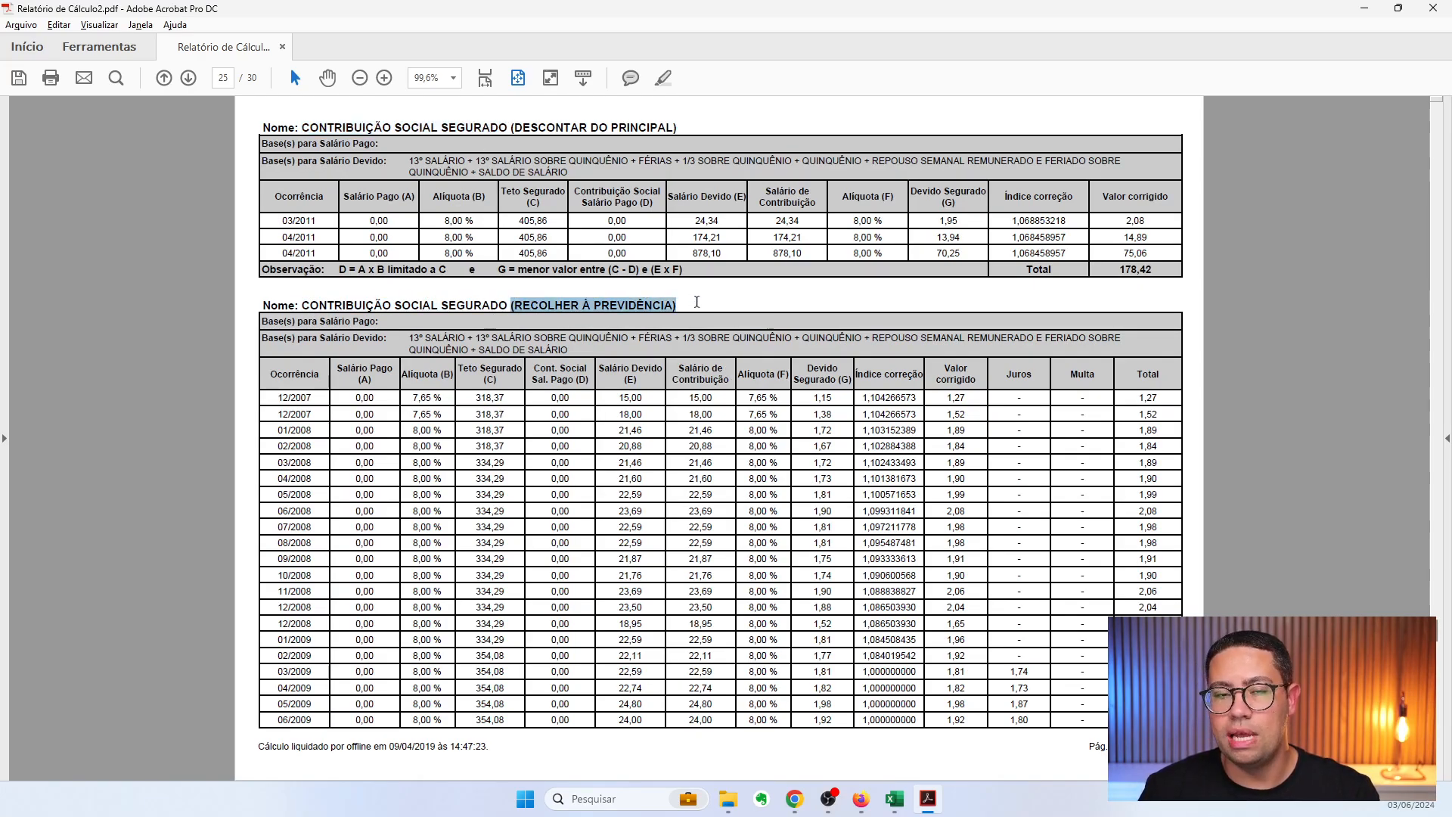
{"action": "left_click_drag", "start_coordinate": [679, 127], "coordinate": [503, 130]}
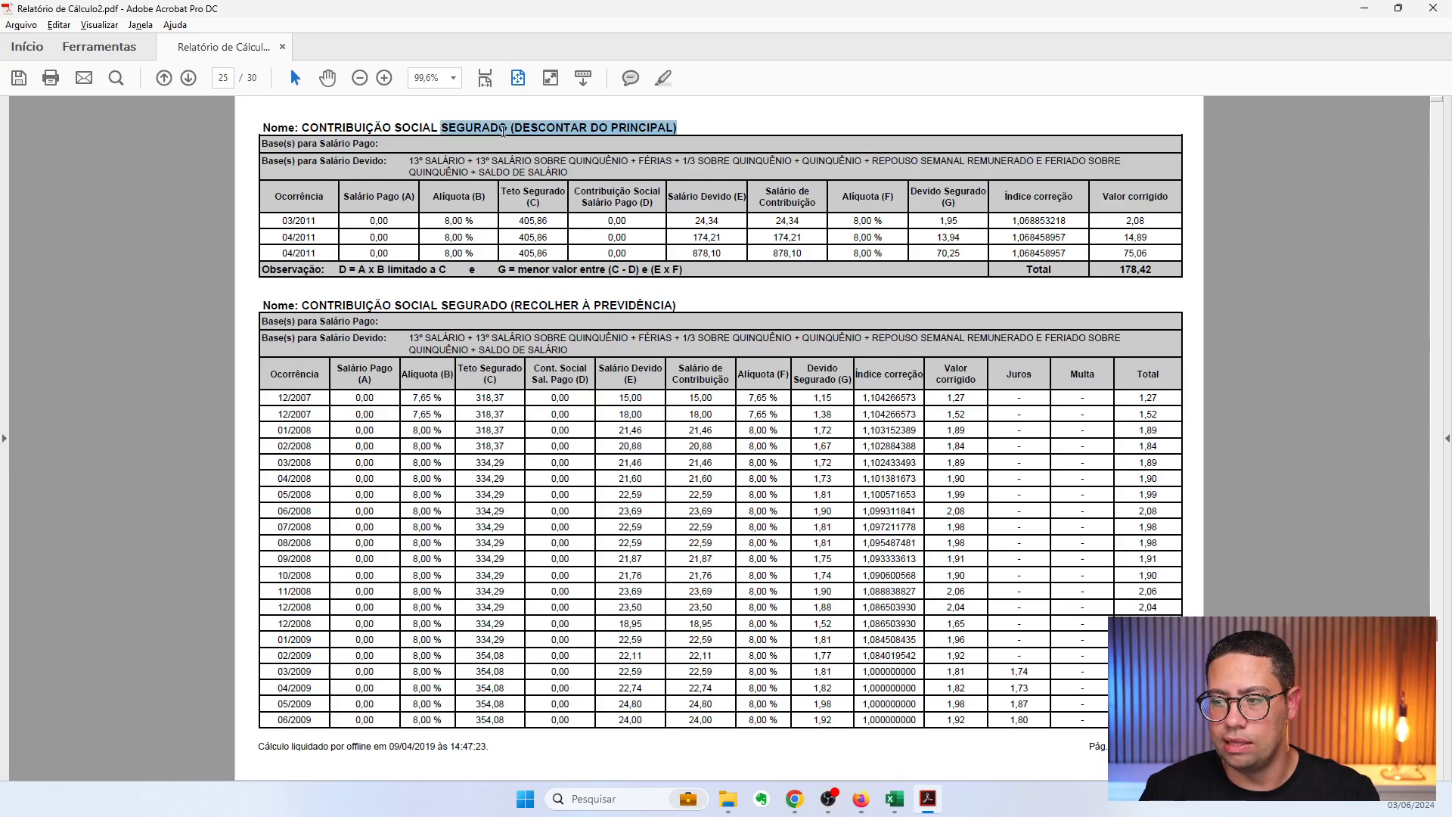
Examine the monthly entries and the Índice correção column of the descontar do principal table
{"action": "scroll", "coordinate": [1013, 292], "scroll_direction": "up", "scroll_amount": 2}
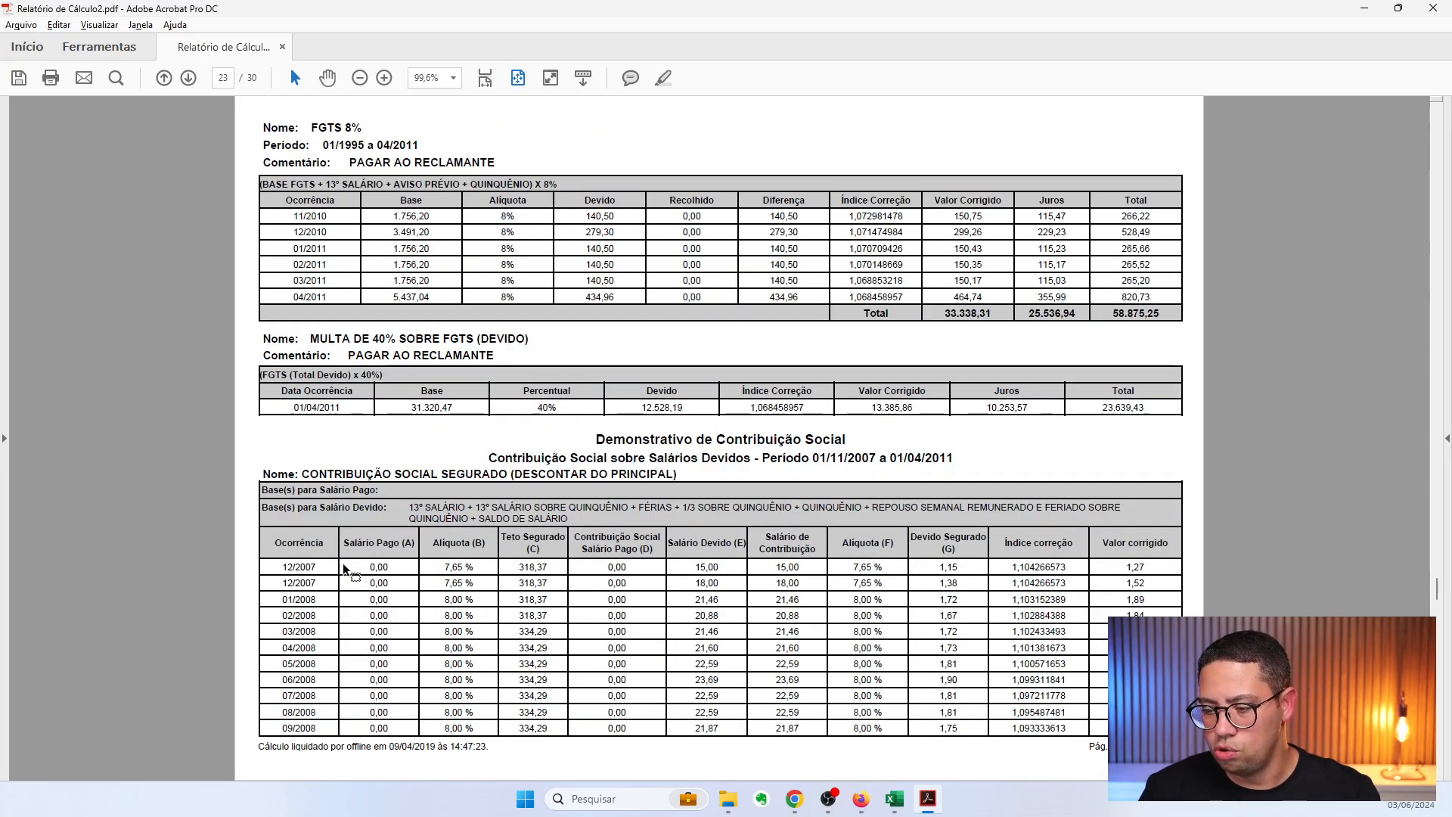
{"action": "left_click_drag", "start_coordinate": [344, 569], "coordinate": [1071, 735]}
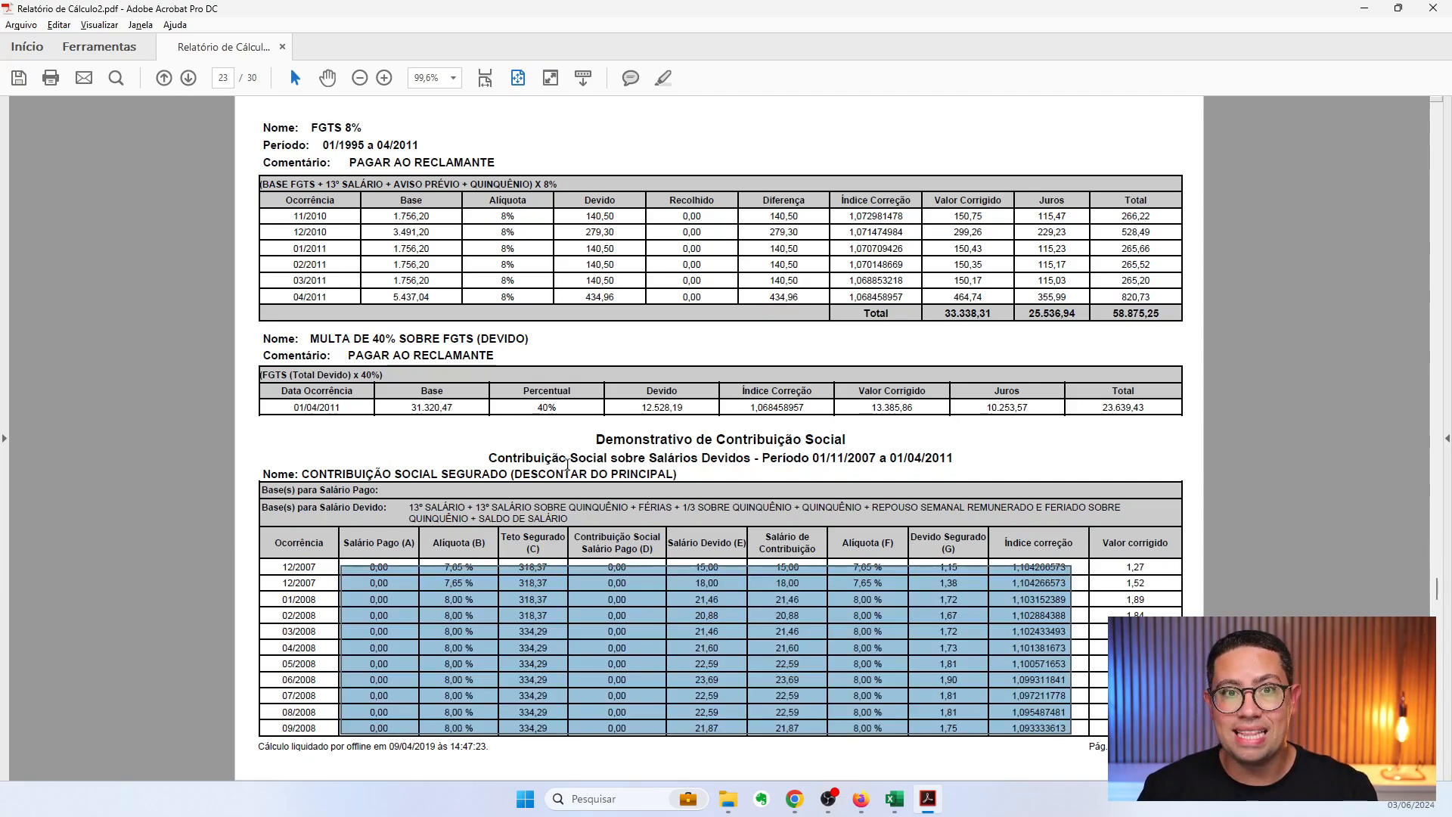
{"action": "left_click", "coordinate": [1044, 537]}
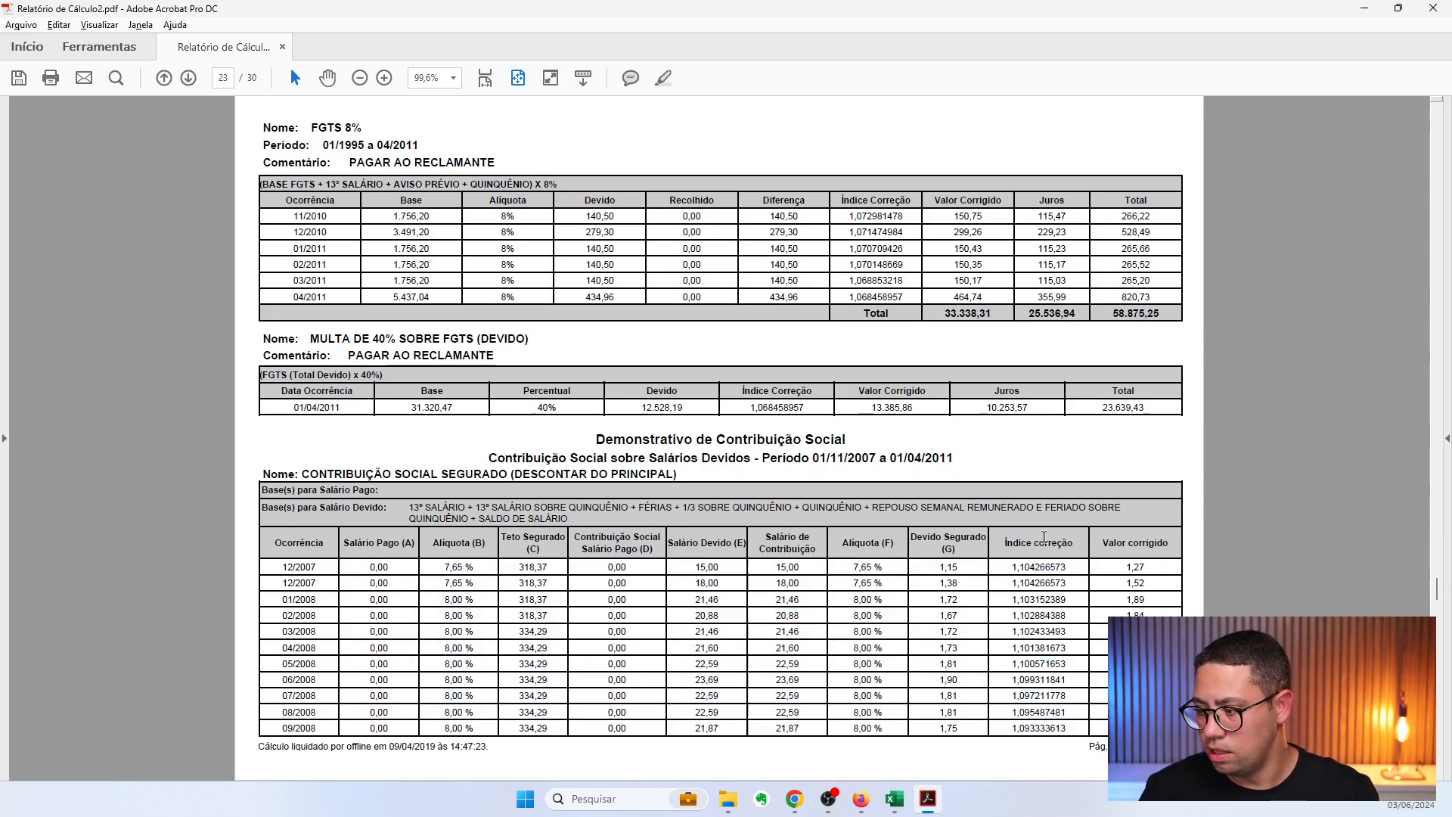
Follow the Índice correção column of the descontar do principal table month by month, from 12/2007 through its last rows
{"action": "left_click_drag", "start_coordinate": [1073, 542], "coordinate": [1061, 604]}
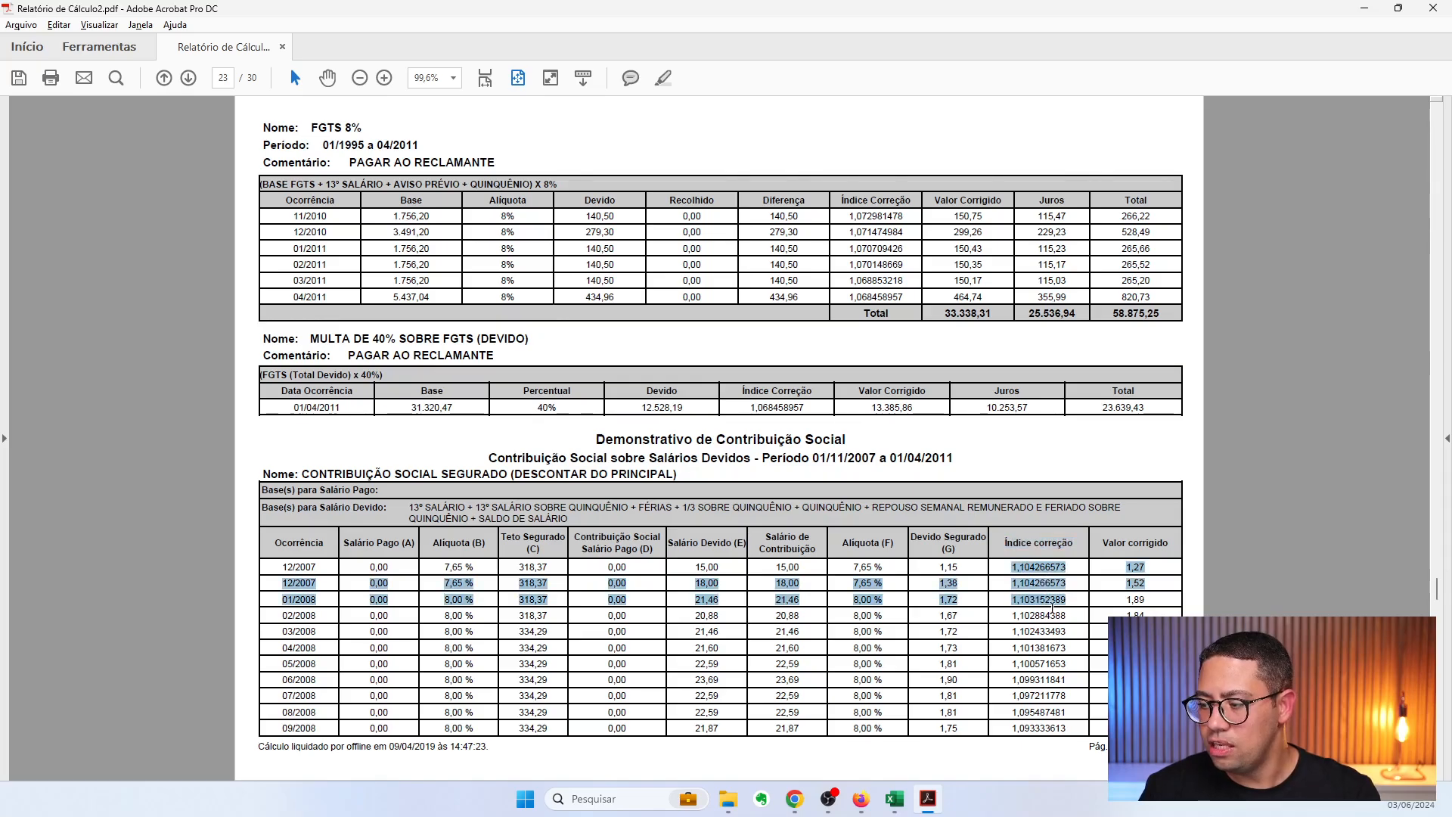
{"action": "scroll", "coordinate": [1053, 609], "scroll_direction": "down", "scroll_amount": 1}
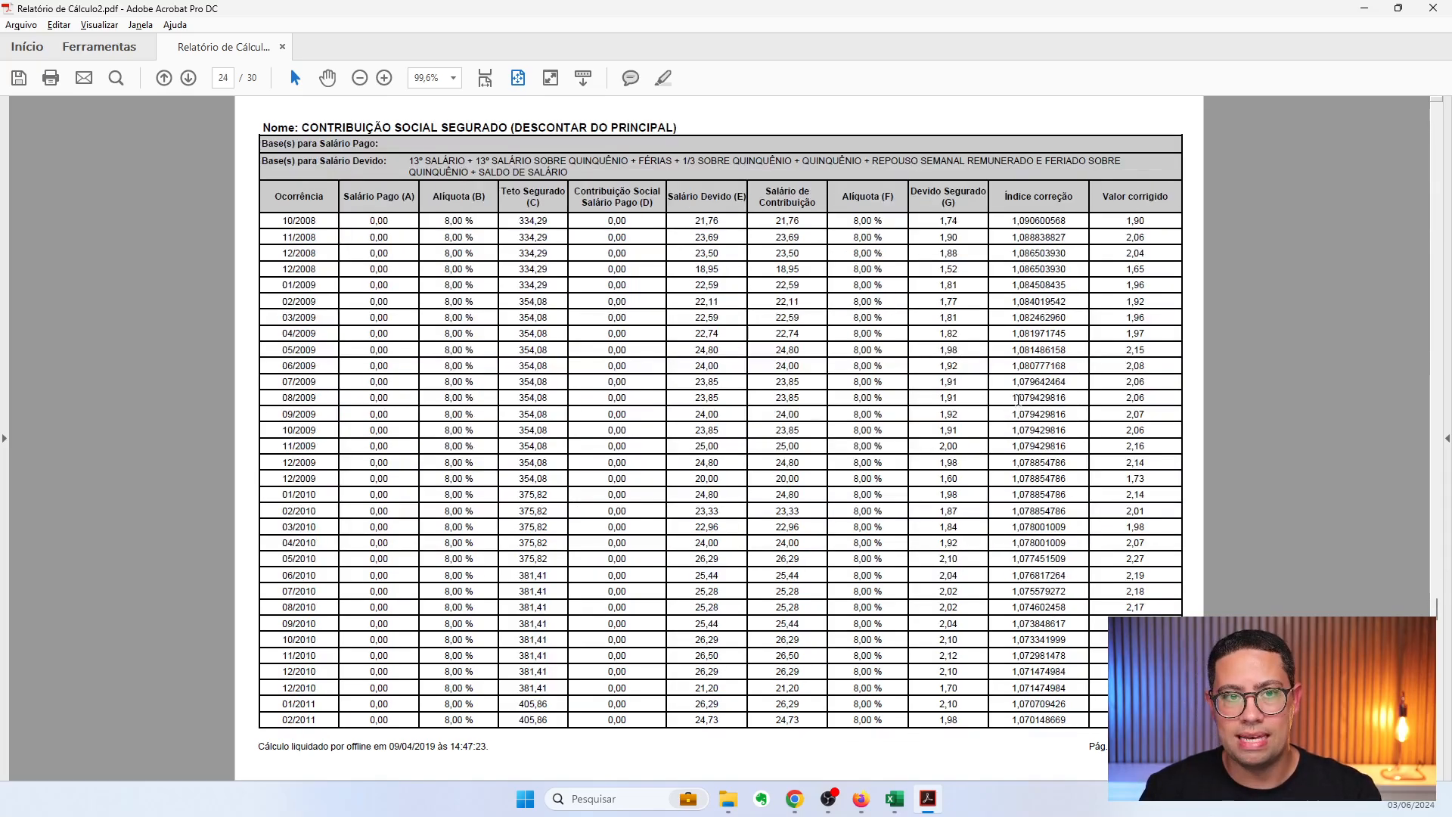
{"action": "scroll", "coordinate": [1041, 488], "scroll_direction": "down", "scroll_amount": 1}
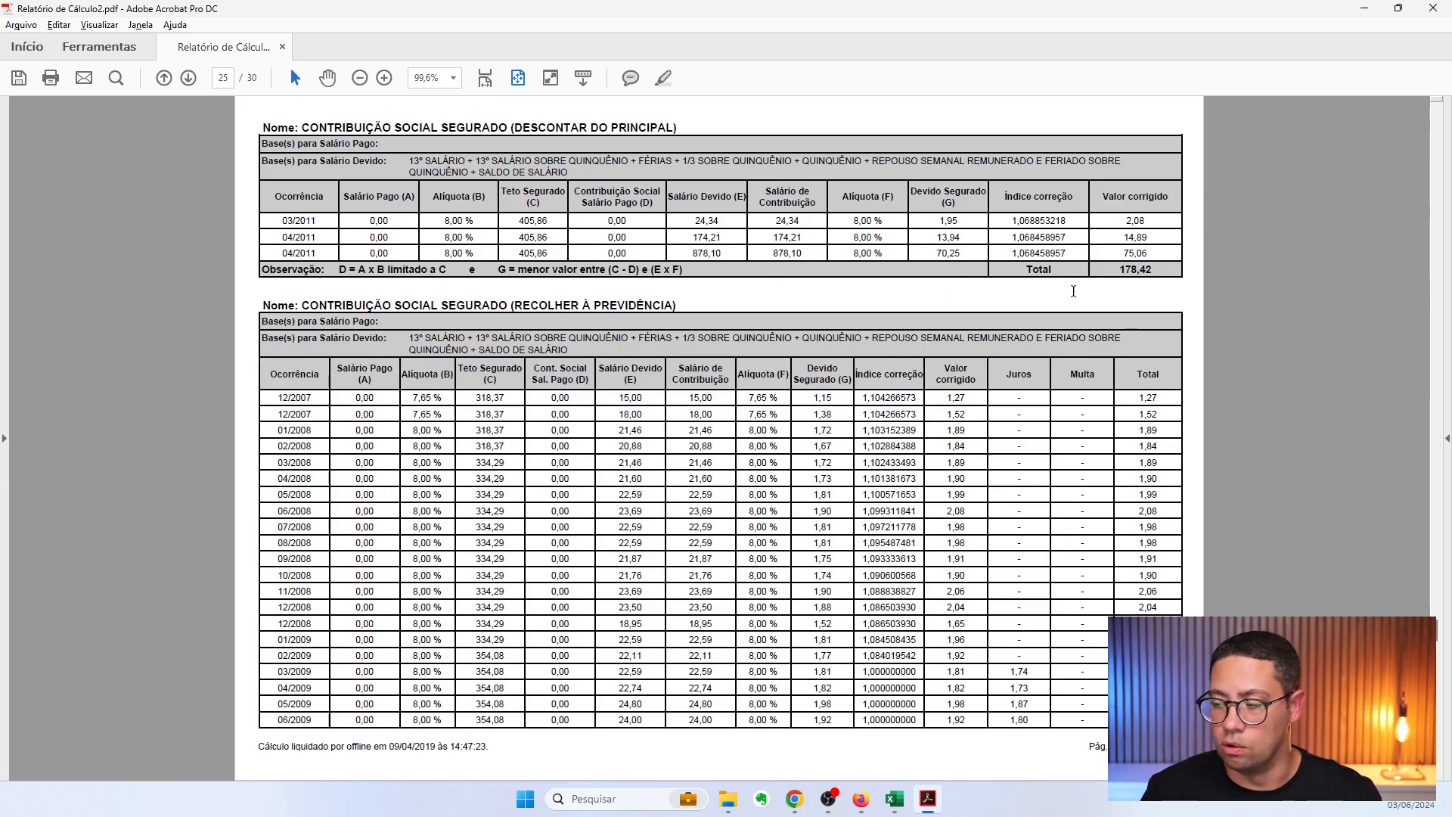
{"action": "scroll", "coordinate": [1063, 287], "scroll_direction": "up", "scroll_amount": 1}
{"action": "left_click_drag", "start_coordinate": [1015, 224], "coordinate": [1067, 319]}
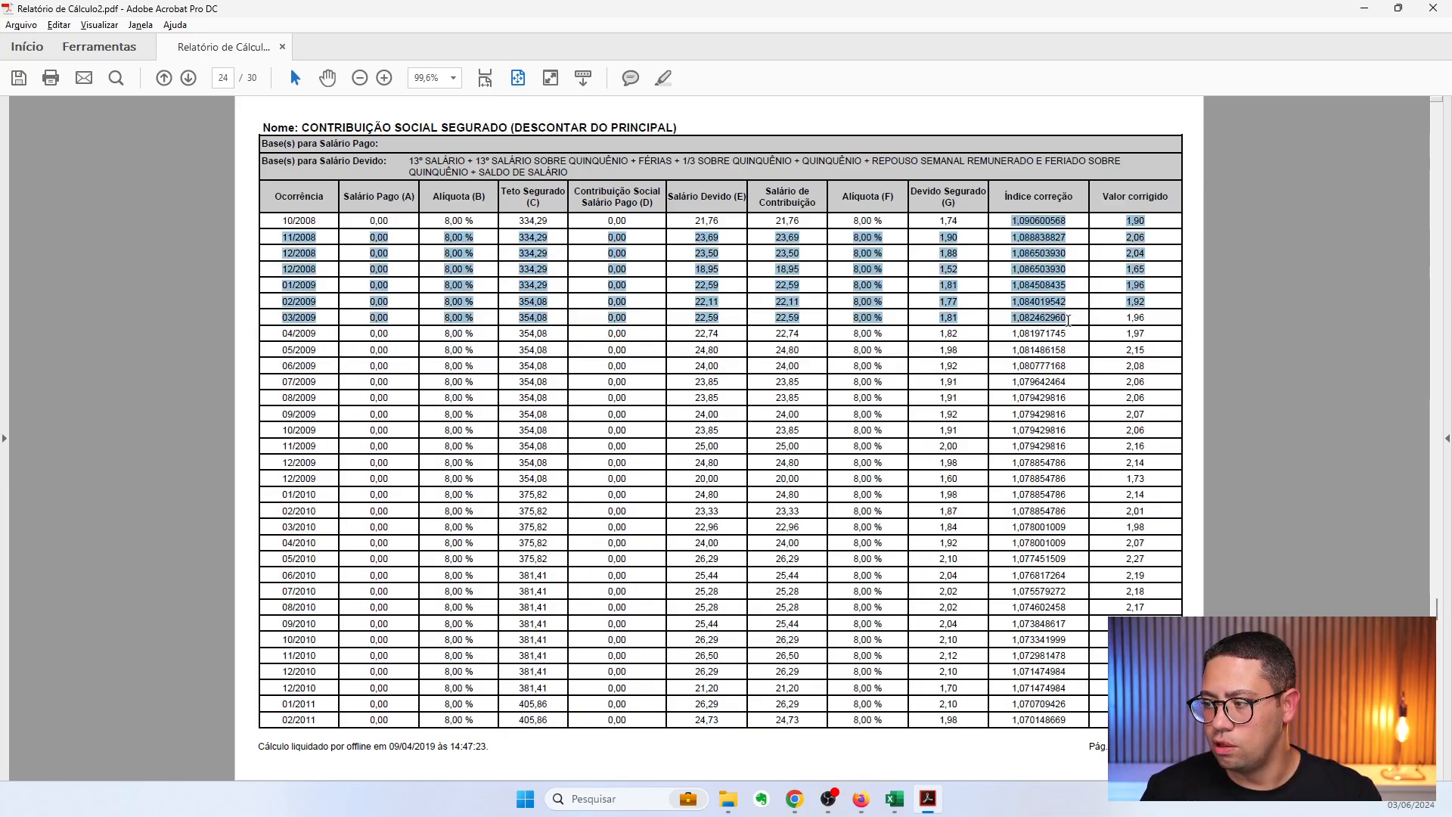
{"action": "left_click", "coordinate": [1050, 227]}
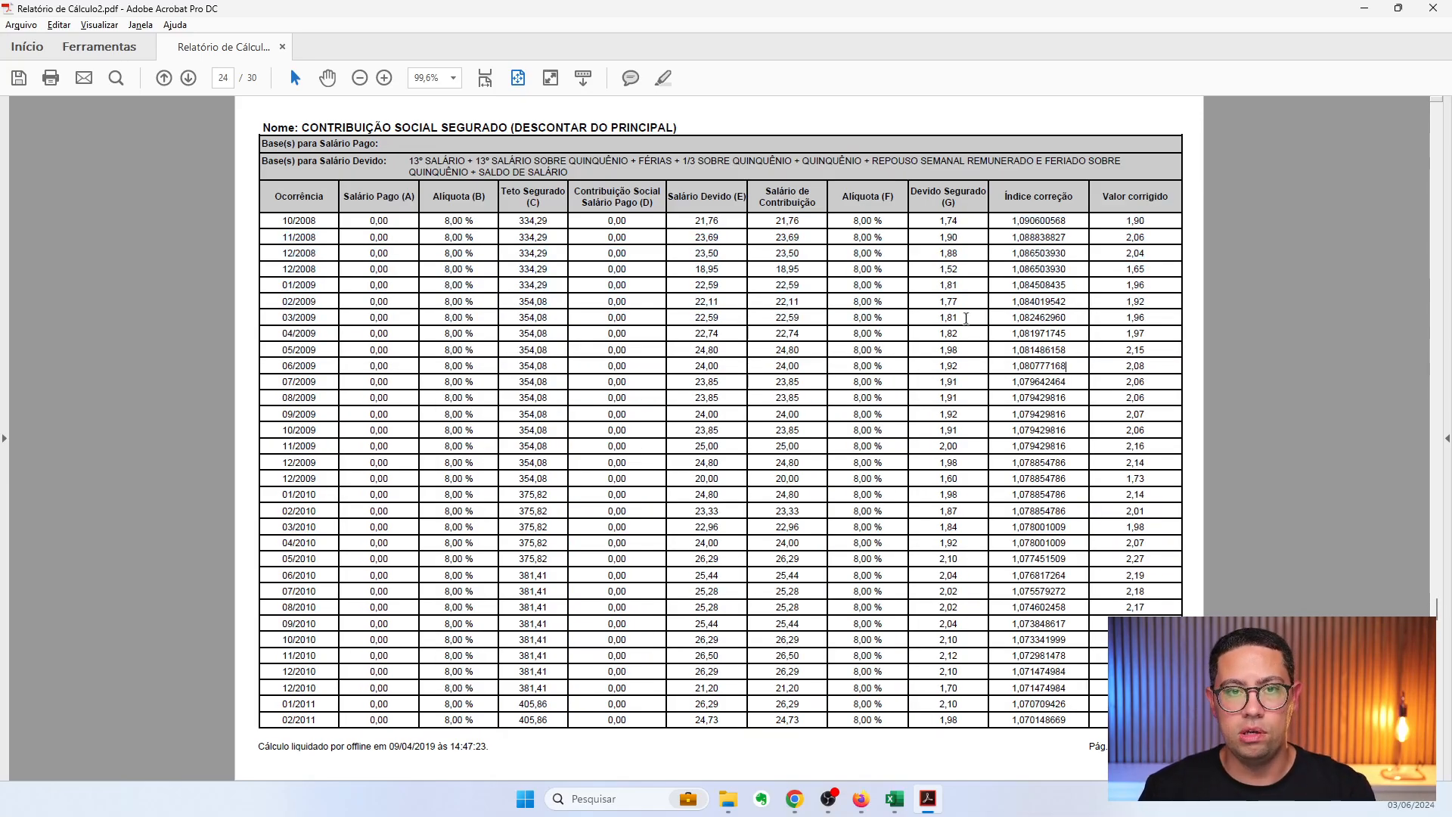
{"action": "scroll", "coordinate": [1040, 296], "scroll_direction": "up", "scroll_amount": 1}
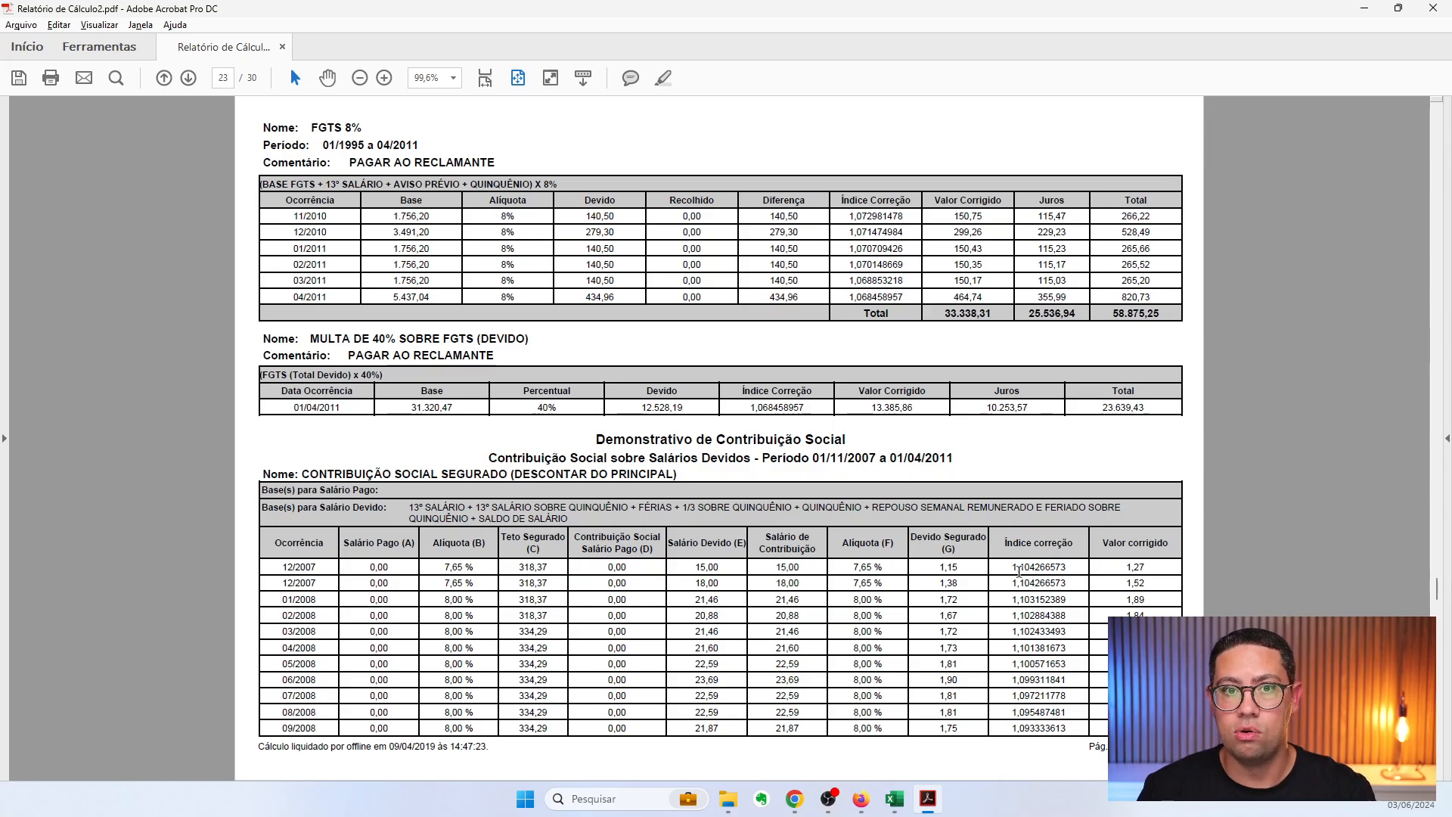
{"action": "scroll", "coordinate": [1058, 586], "scroll_direction": "down", "scroll_amount": 3}
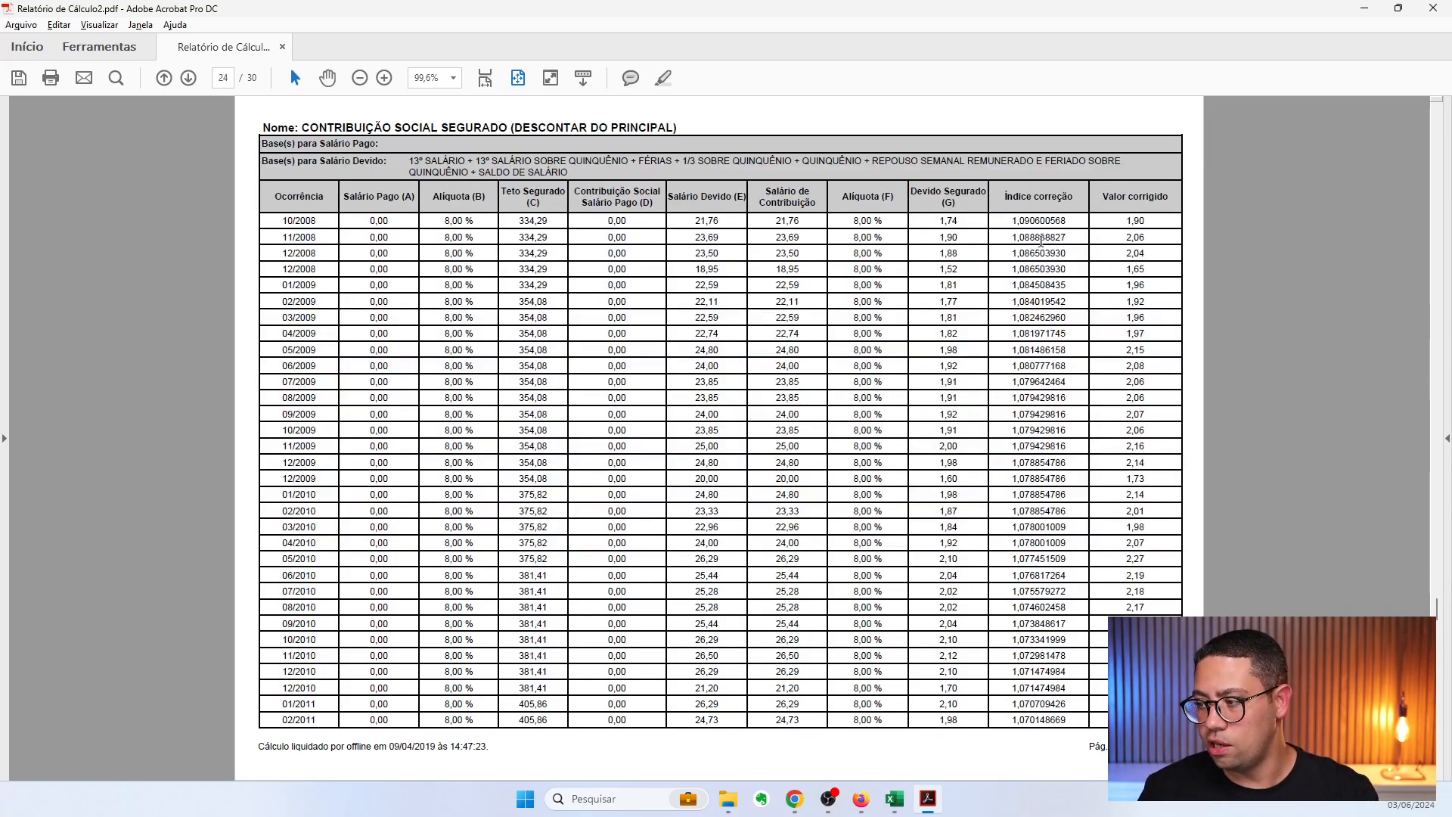
{"action": "scroll", "coordinate": [1072, 428], "scroll_direction": "down", "scroll_amount": 3}
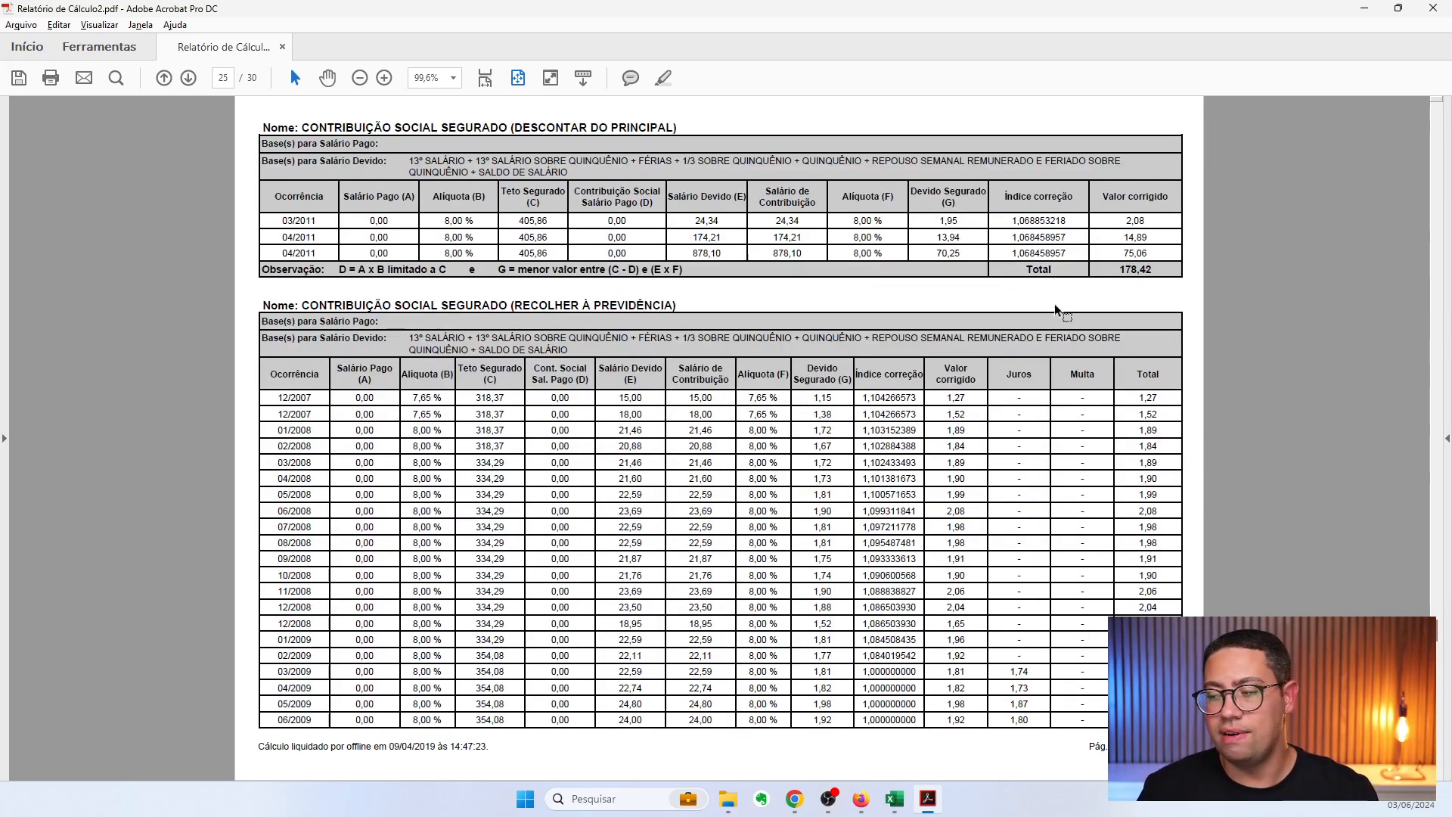
{"action": "scroll", "coordinate": [1016, 255], "scroll_direction": "up", "scroll_amount": 3}
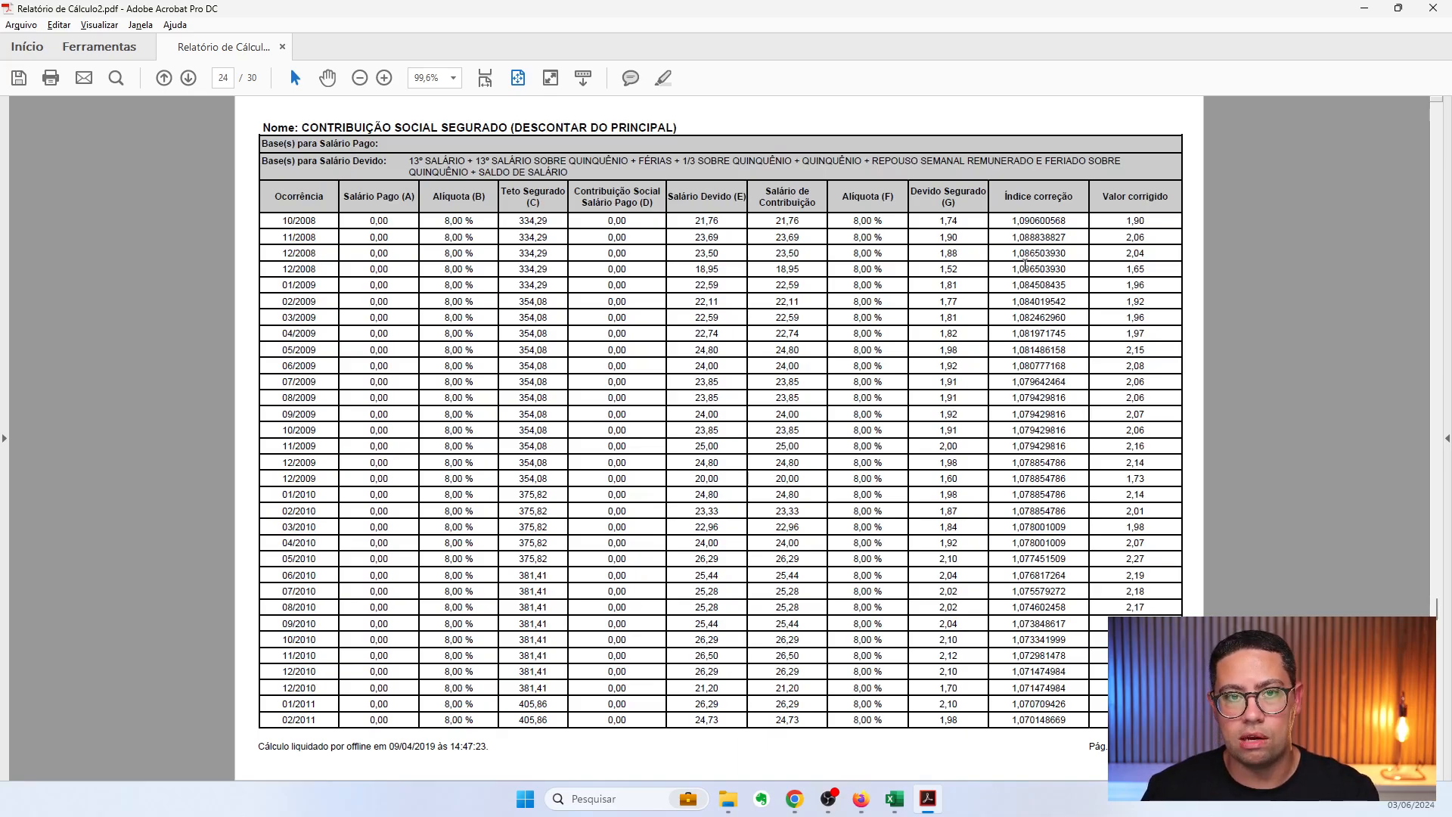
Compare the 04/2011 correction index and table total with the Dedução de Contribuição Social in the Resumo do Cálculo and PJe-Calc's Valor da Parcela
{"action": "scroll", "coordinate": [1027, 374], "scroll_direction": "down", "scroll_amount": 3}
{"action": "left_click_drag", "start_coordinate": [1012, 254], "coordinate": [1069, 255]}
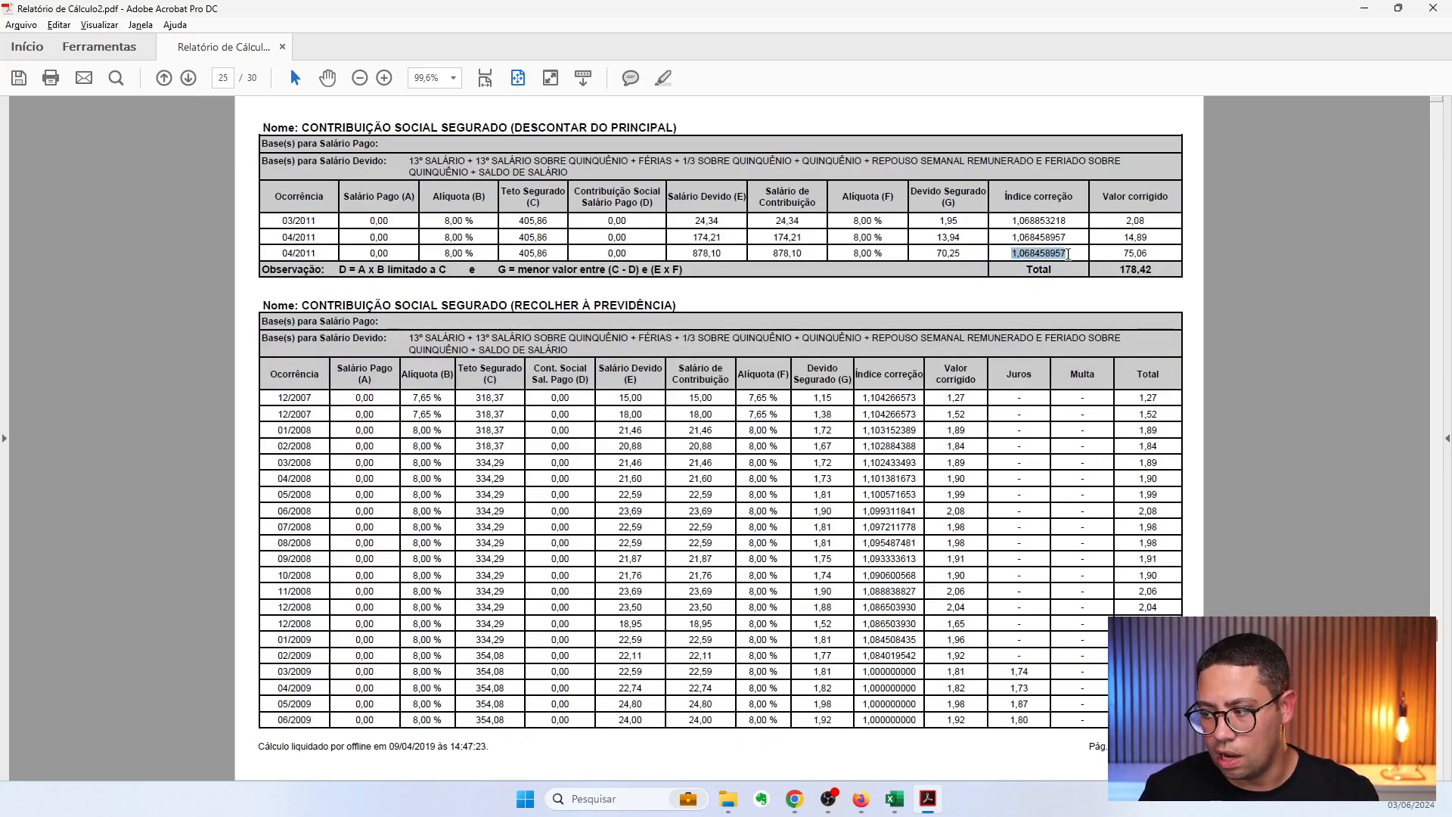
{"action": "left_click", "coordinate": [1020, 255]}
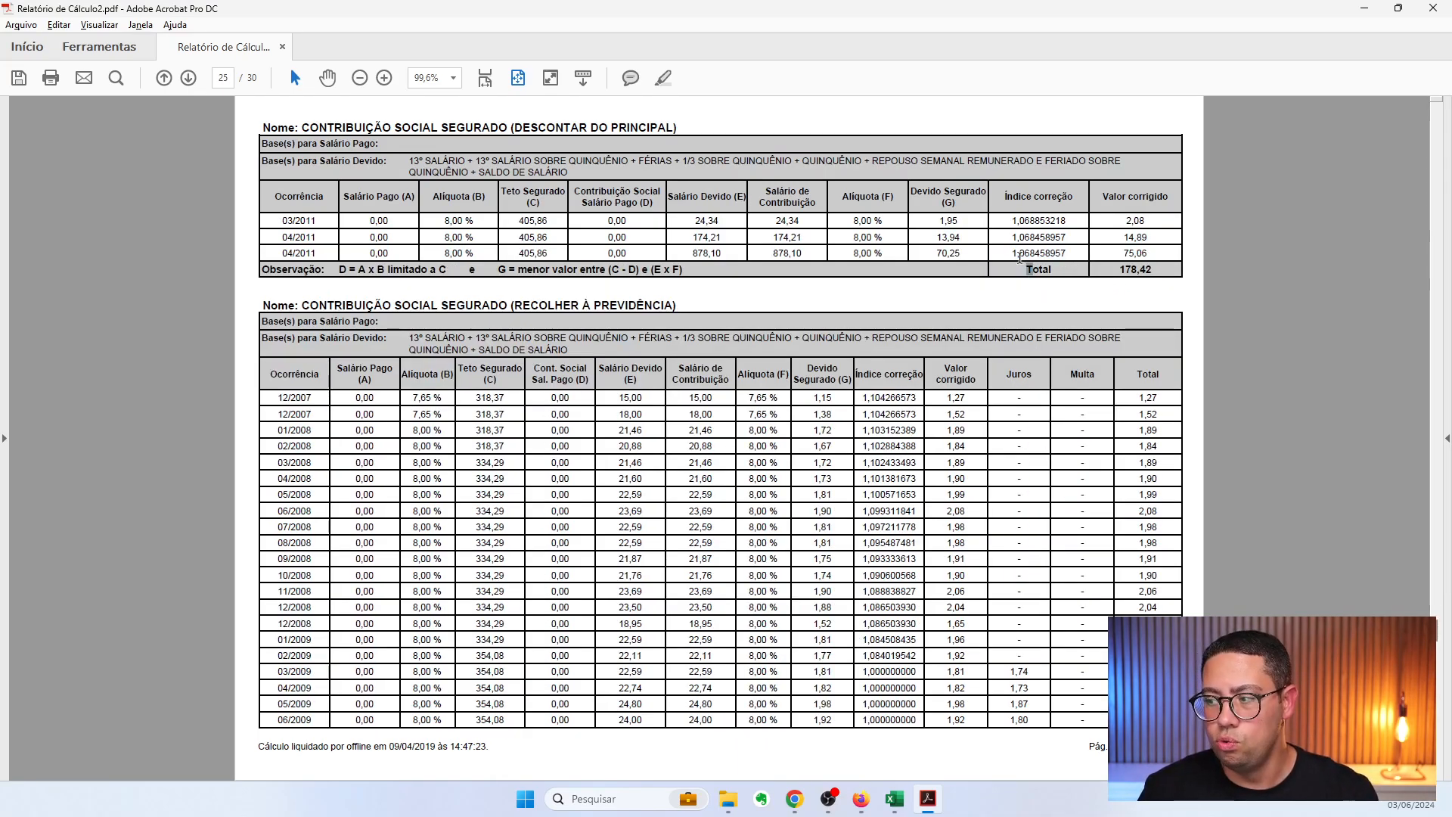
{"action": "left_click_drag", "start_coordinate": [1020, 254], "coordinate": [1075, 255]}
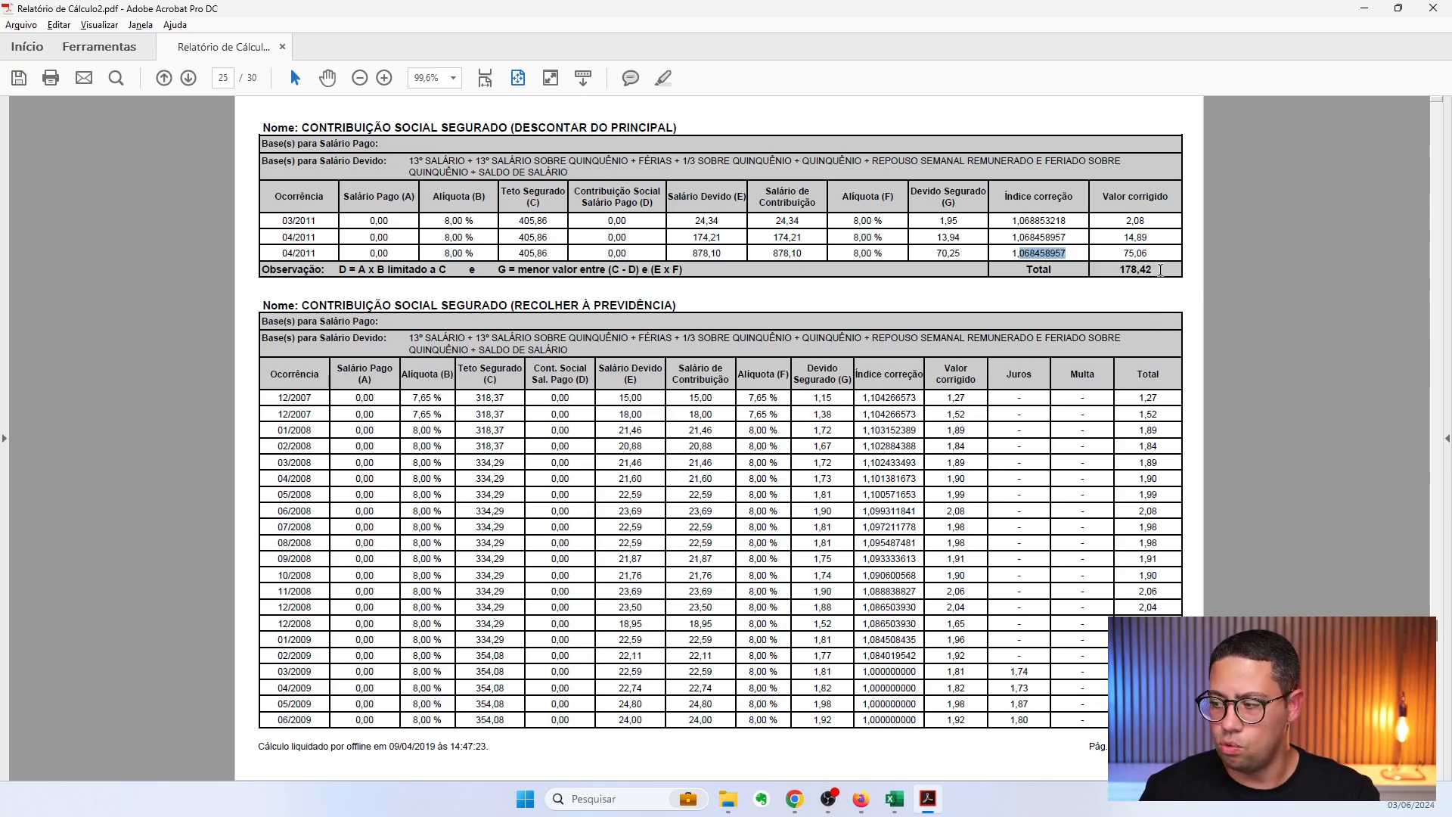
{"action": "left_click_drag", "start_coordinate": [1155, 270], "coordinate": [1107, 269]}
{"action": "scroll", "coordinate": [564, 476], "scroll_direction": "up", "scroll_amount": 20}
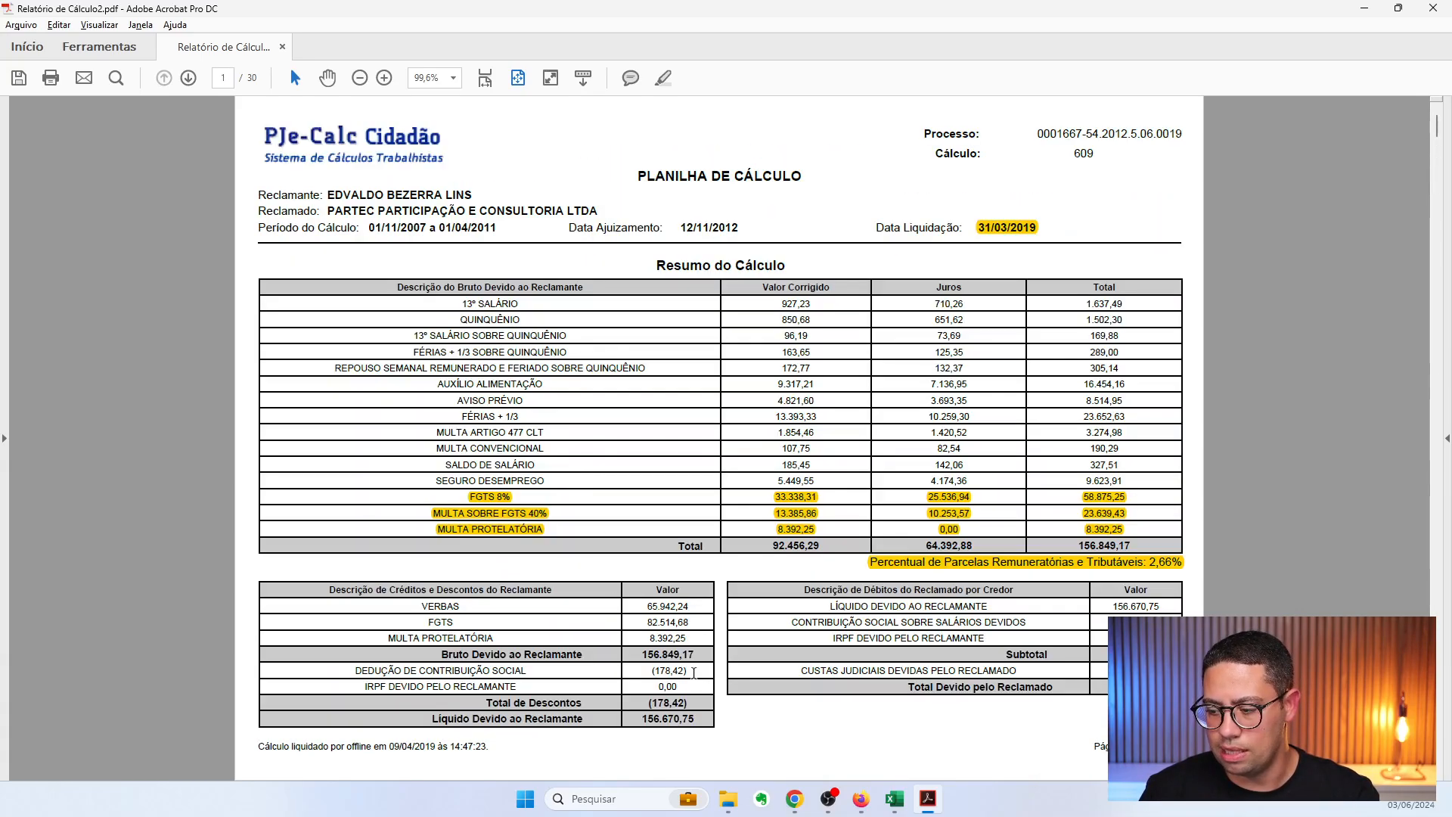
{"action": "left_click_drag", "start_coordinate": [694, 672], "coordinate": [648, 672]}
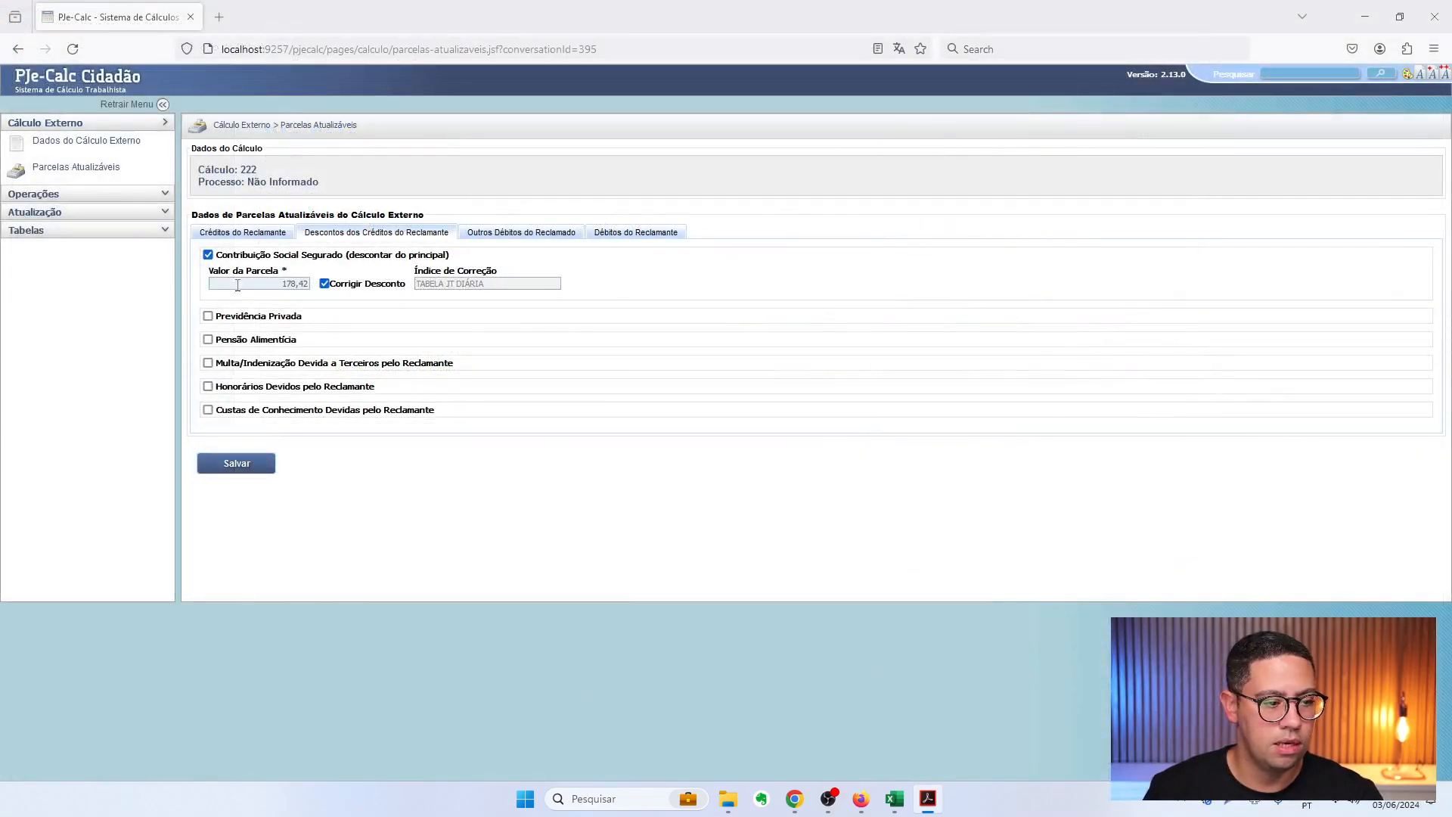
{"action": "triple_click", "coordinate": [298, 283]}
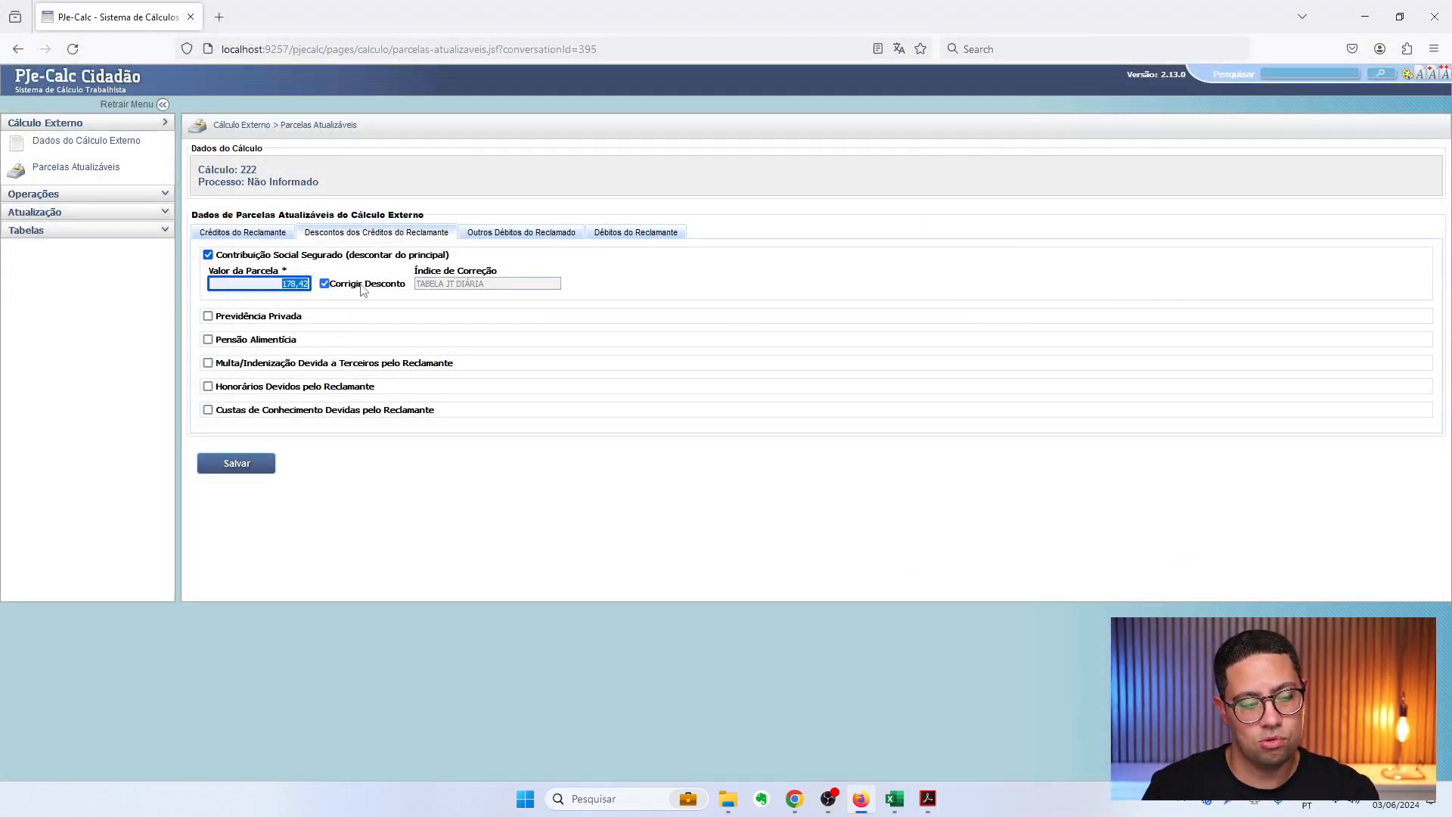
Open Relatório de Cálculo1.pdf from the Downloads folder and locate the Previdência Privada deduction in its Resumo do Cálculo
{"action": "left_click", "coordinate": [208, 316]}
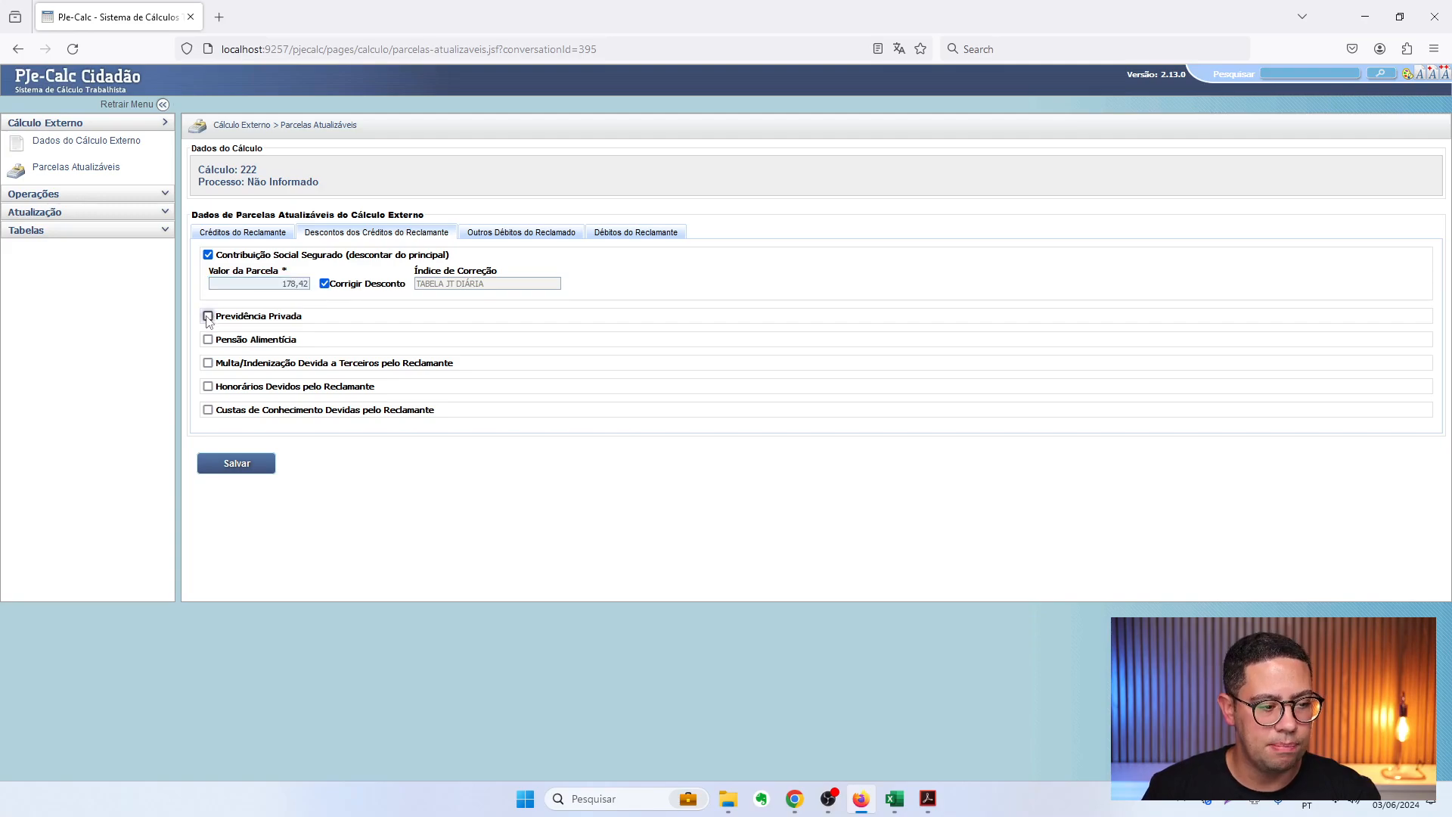
{"action": "left_click", "coordinate": [208, 316]}
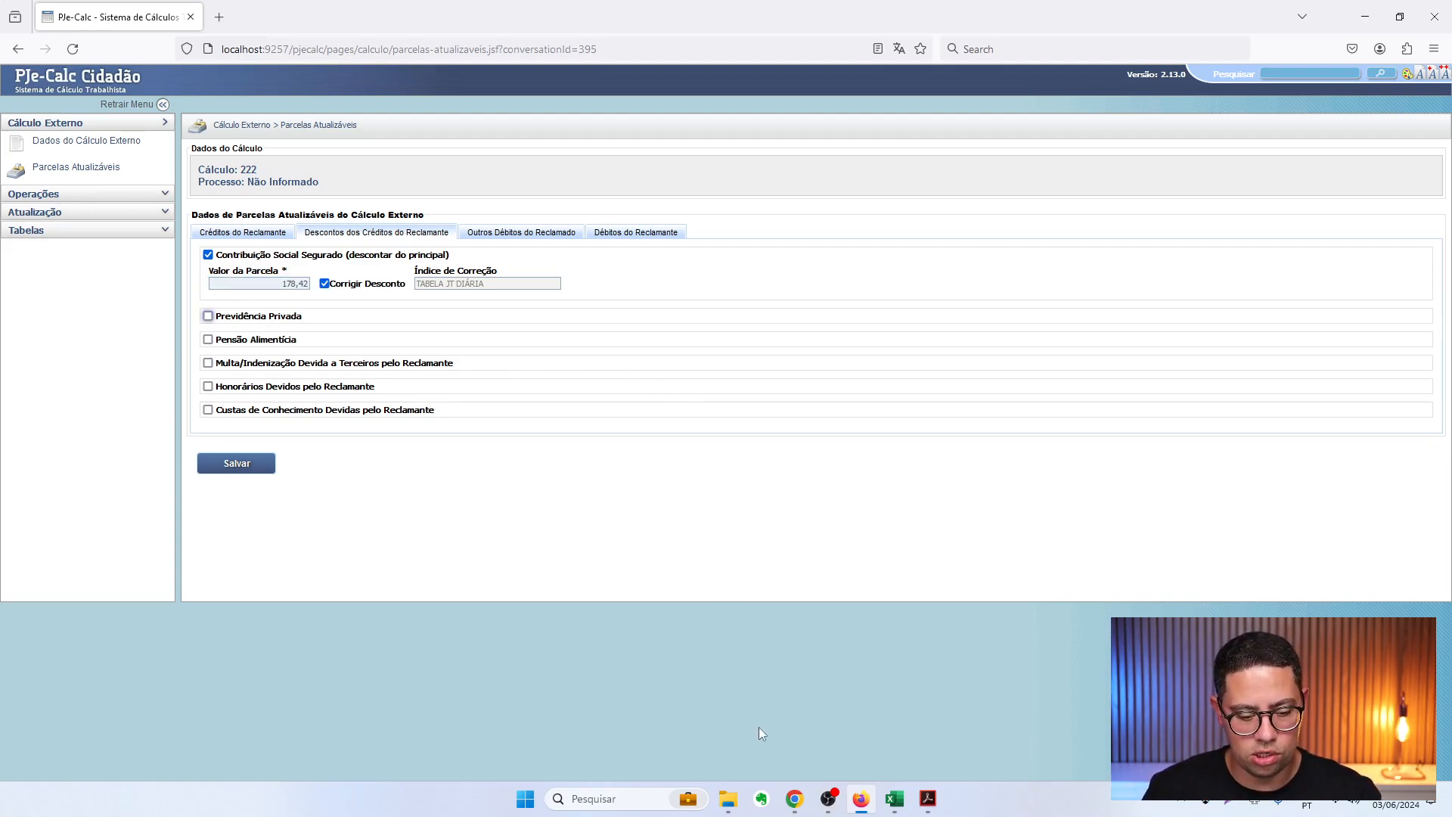
{"action": "mouse_move", "coordinate": [731, 805]}
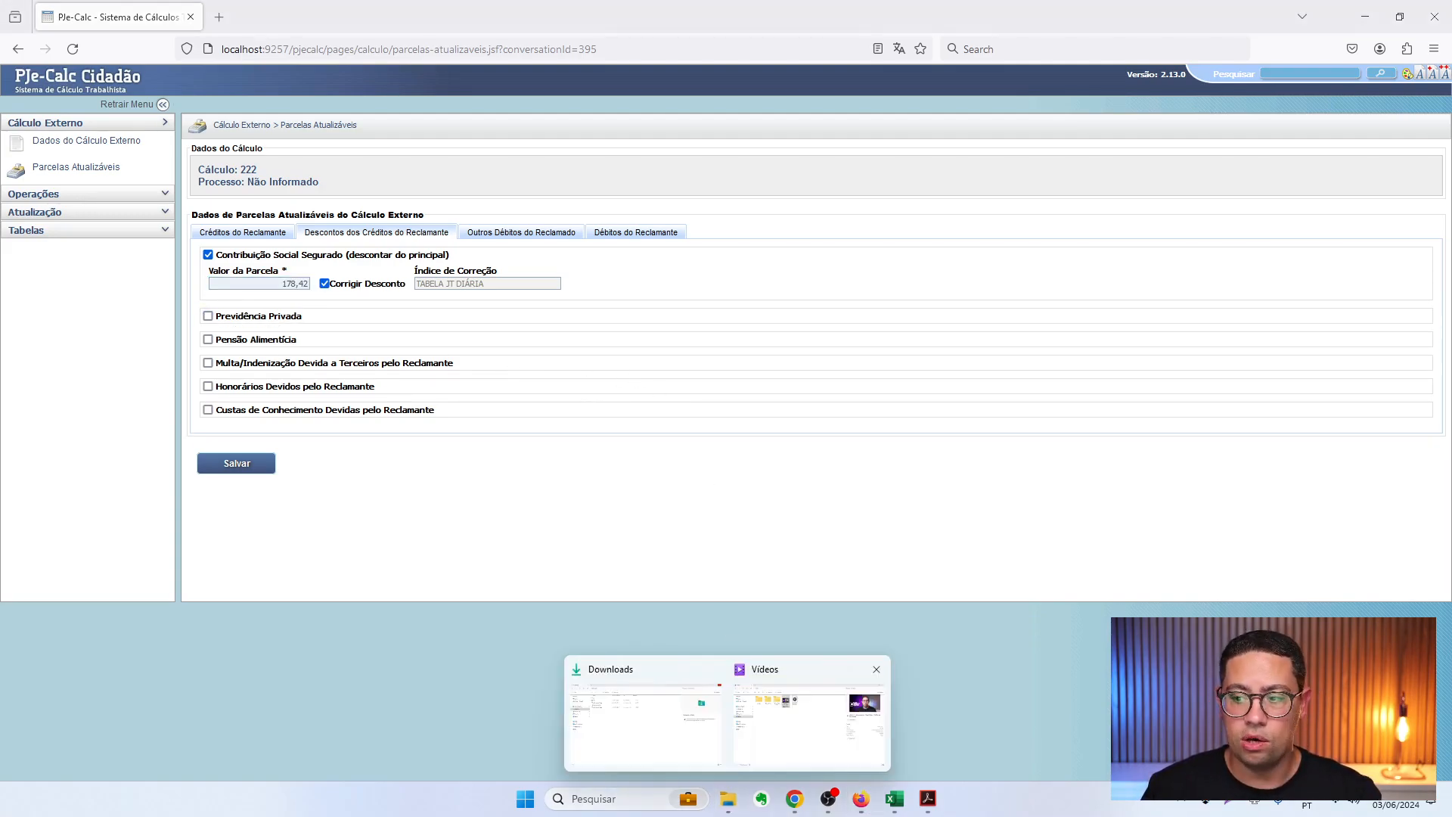
{"action": "left_click", "coordinate": [633, 735]}
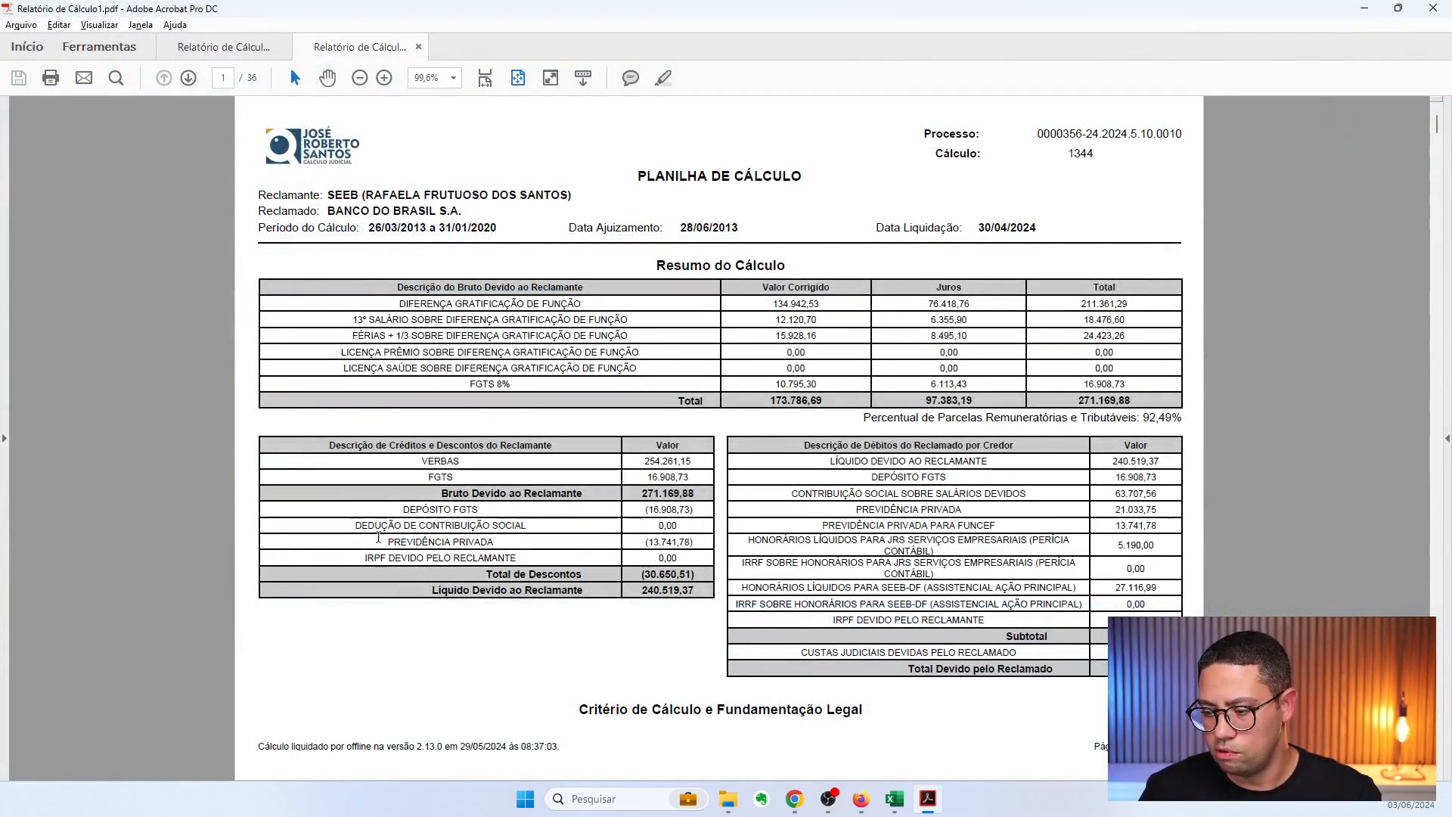
{"action": "left_click_drag", "start_coordinate": [385, 541], "coordinate": [698, 544]}
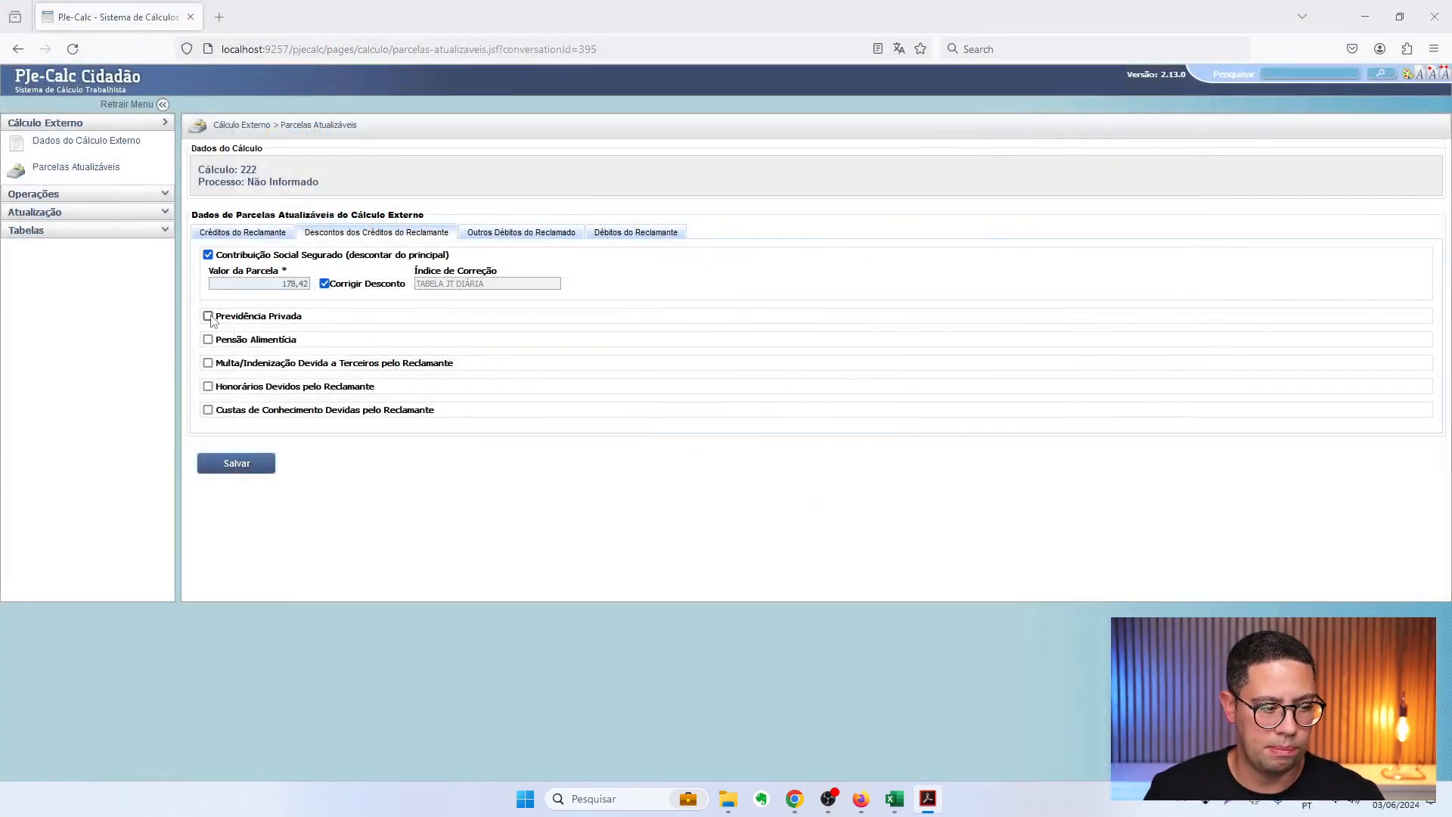
In PJe-Calc, enable the Previdência Privada deduction and set its Valor da Parcela to 13.741,78
{"action": "left_click", "coordinate": [207, 316]}
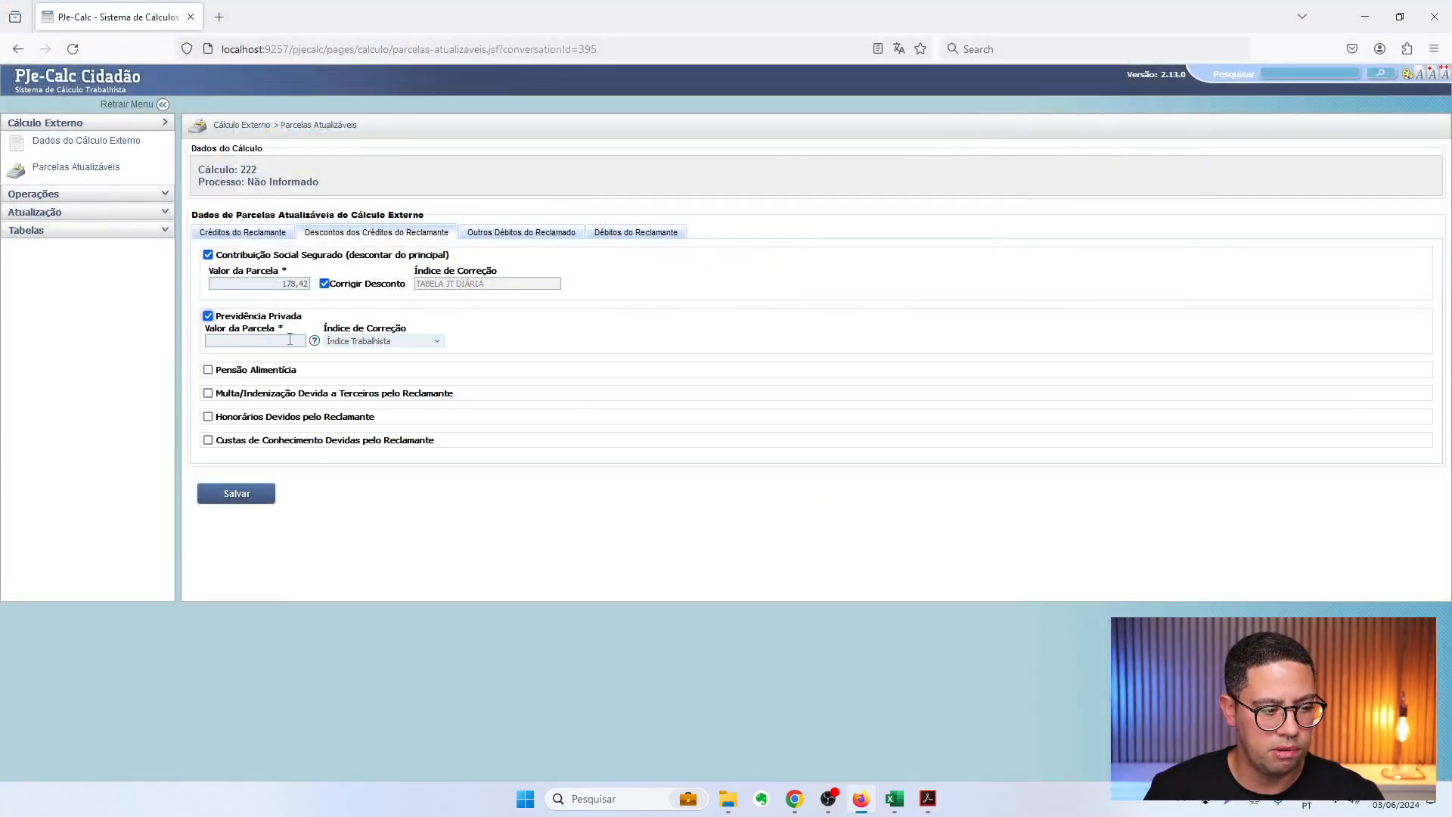
{"action": "left_click", "coordinate": [272, 342]}
{"action": "type", "text": "13.7"}
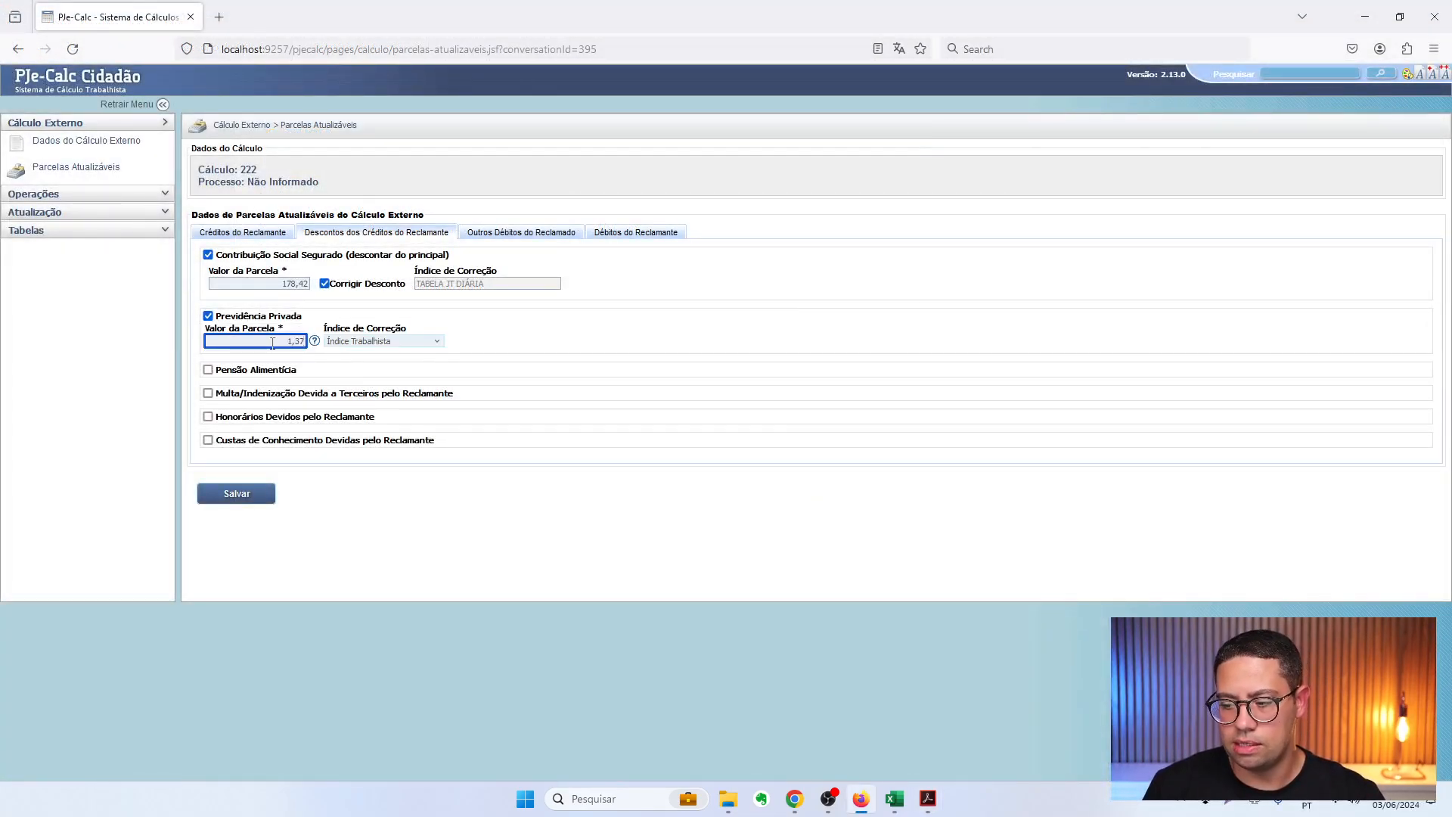
{"action": "type", "text": "41,78"}
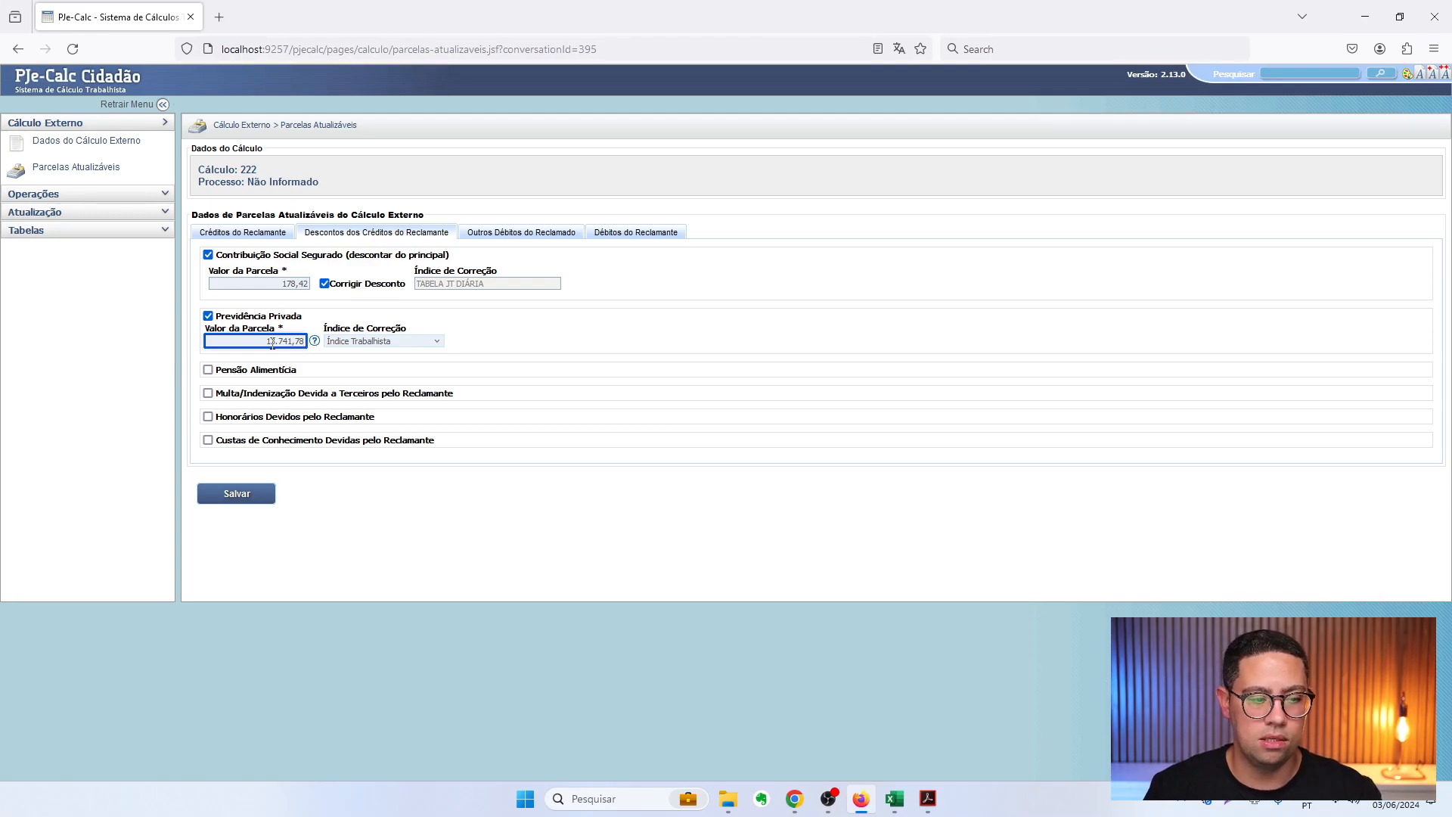
Try Sem Correção as the Previdência Privada correction index, and restore it to Índice Trabalhista
{"action": "left_click", "coordinate": [421, 340]}
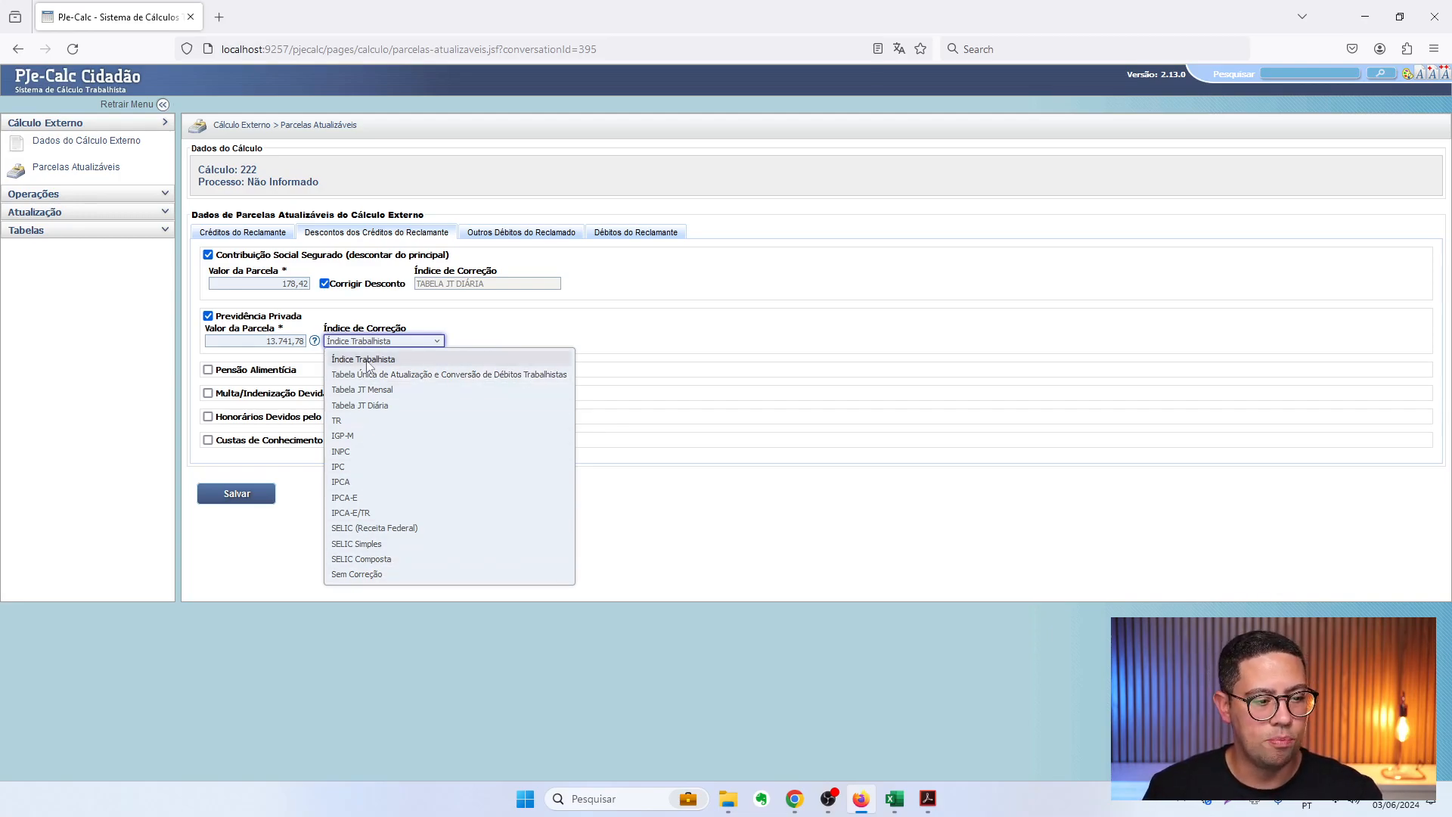
{"action": "left_click", "coordinate": [366, 574]}
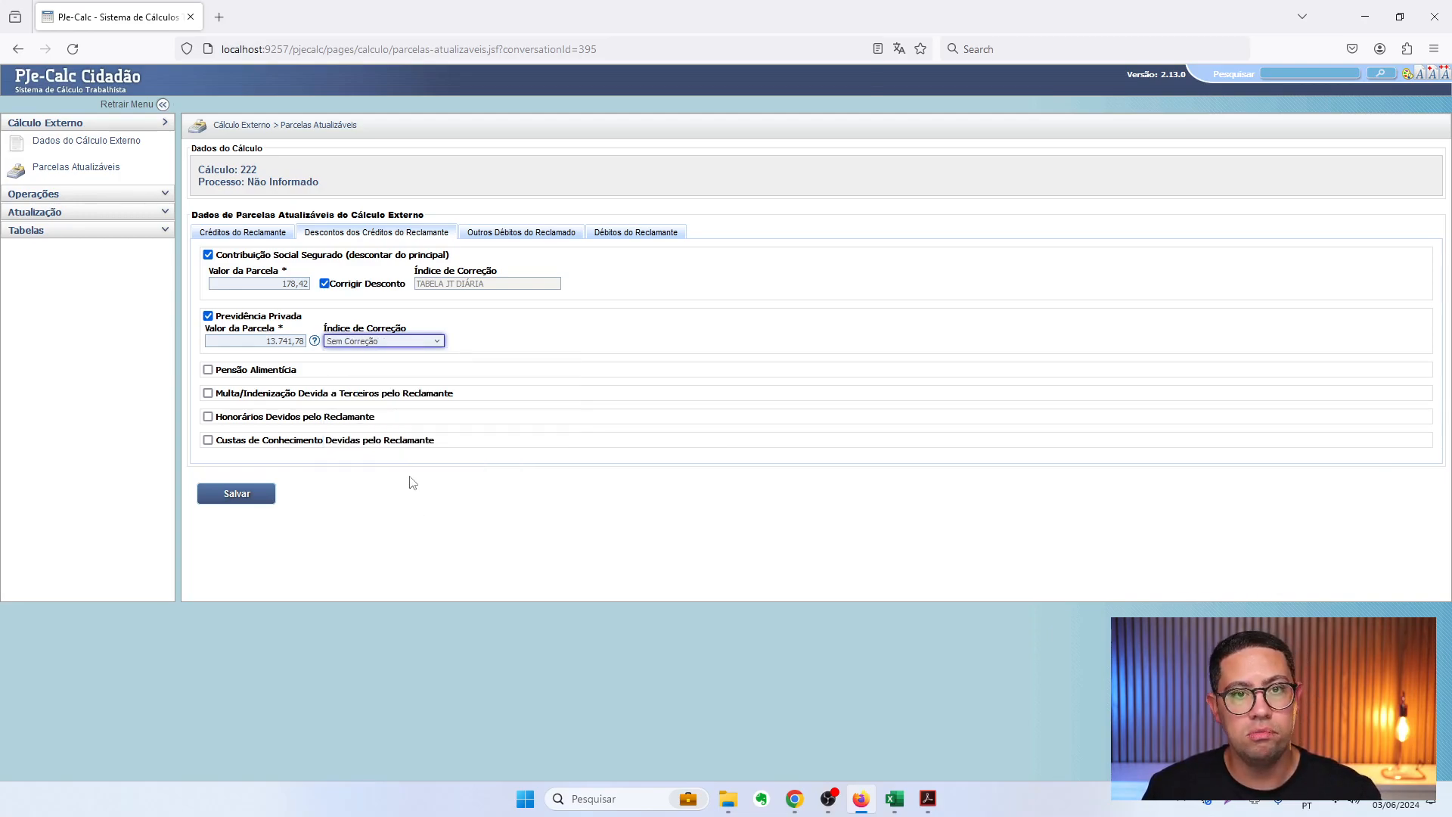
{"action": "left_click", "coordinate": [384, 347]}
{"action": "left_click", "coordinate": [385, 359]}
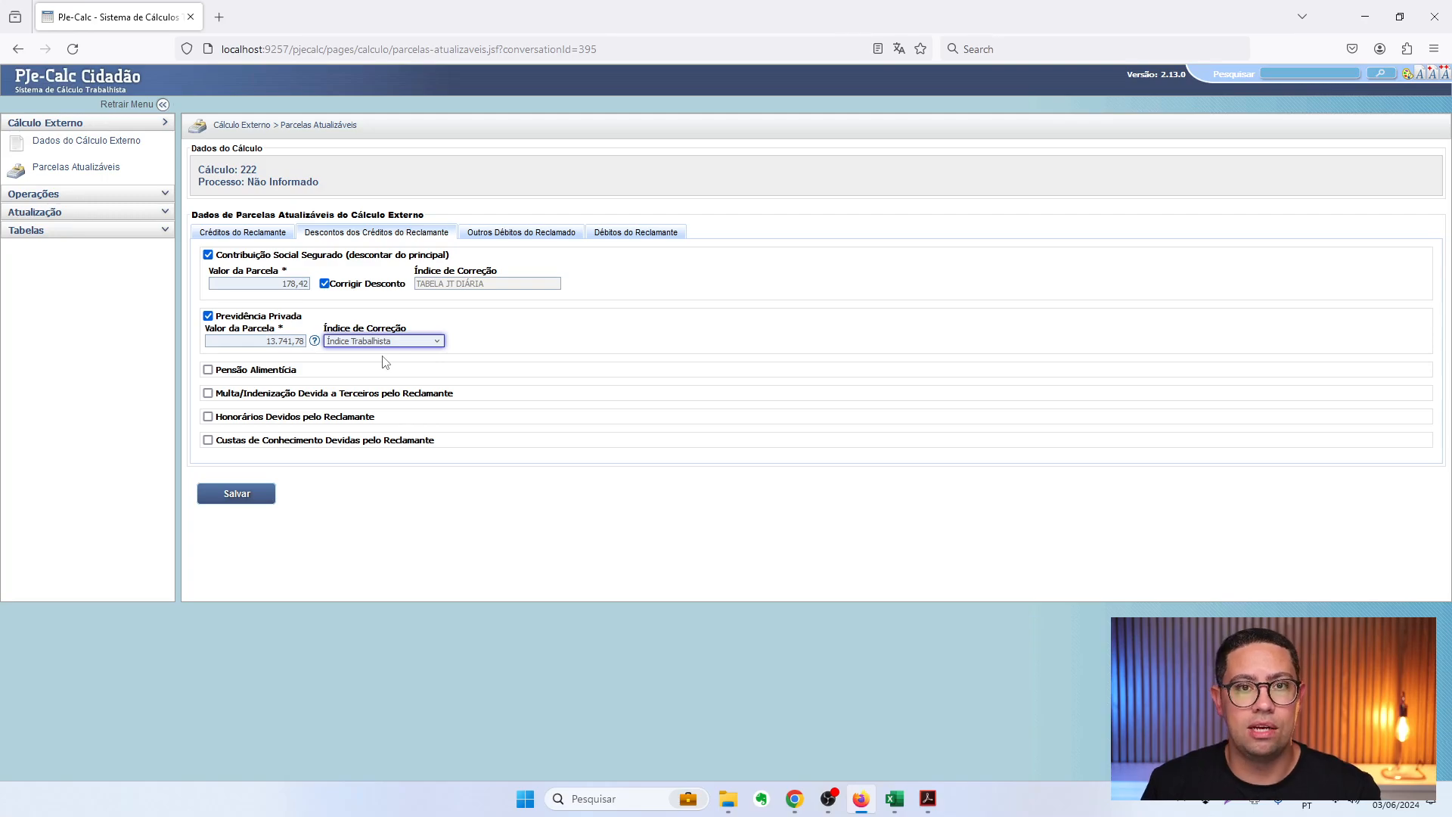
Remove the Previdência Privada amount and leave that deduction disabled
{"action": "left_click", "coordinate": [208, 316]}
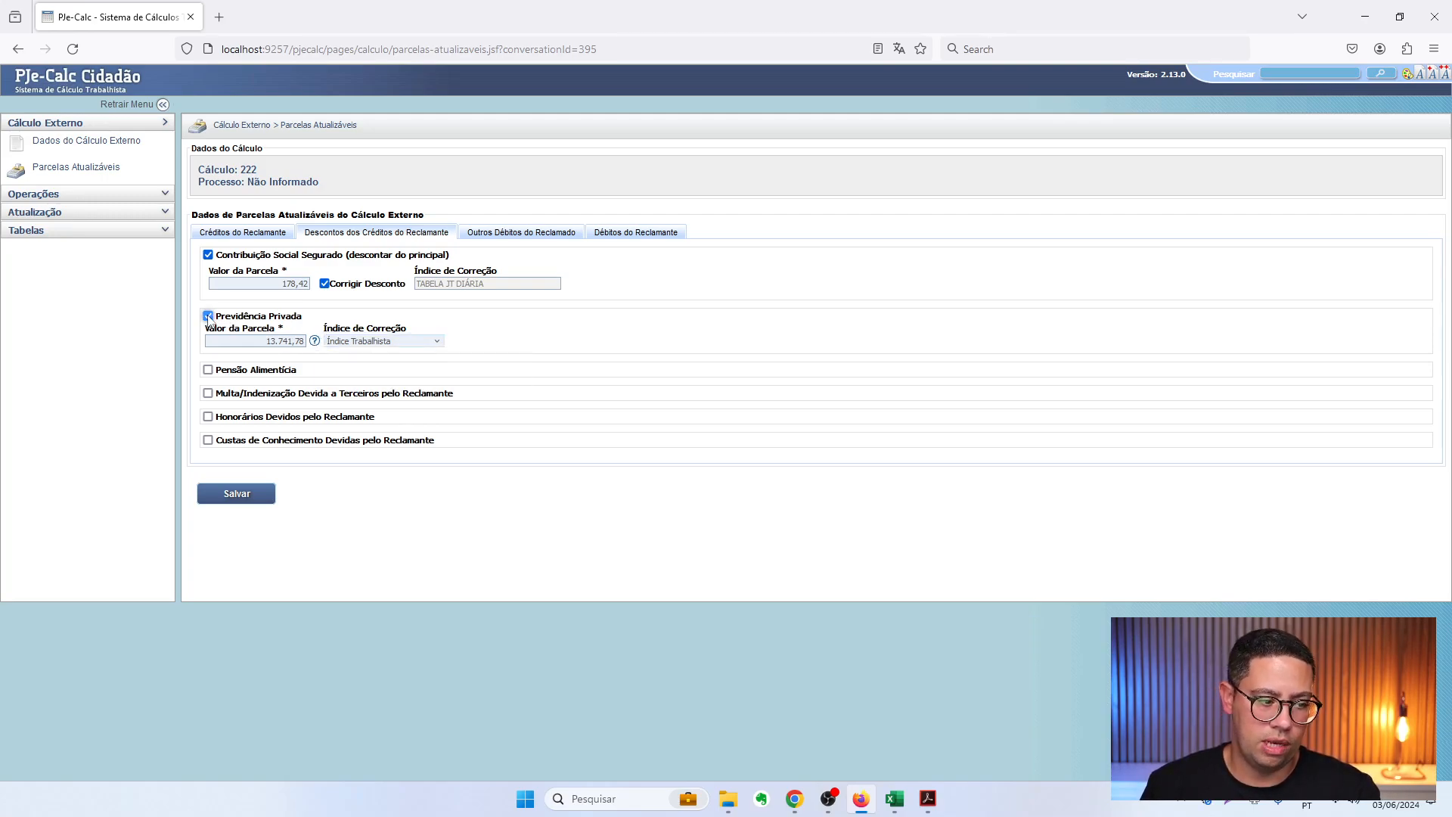
{"action": "left_click", "coordinate": [208, 316]}
{"action": "left_click", "coordinate": [277, 340]}
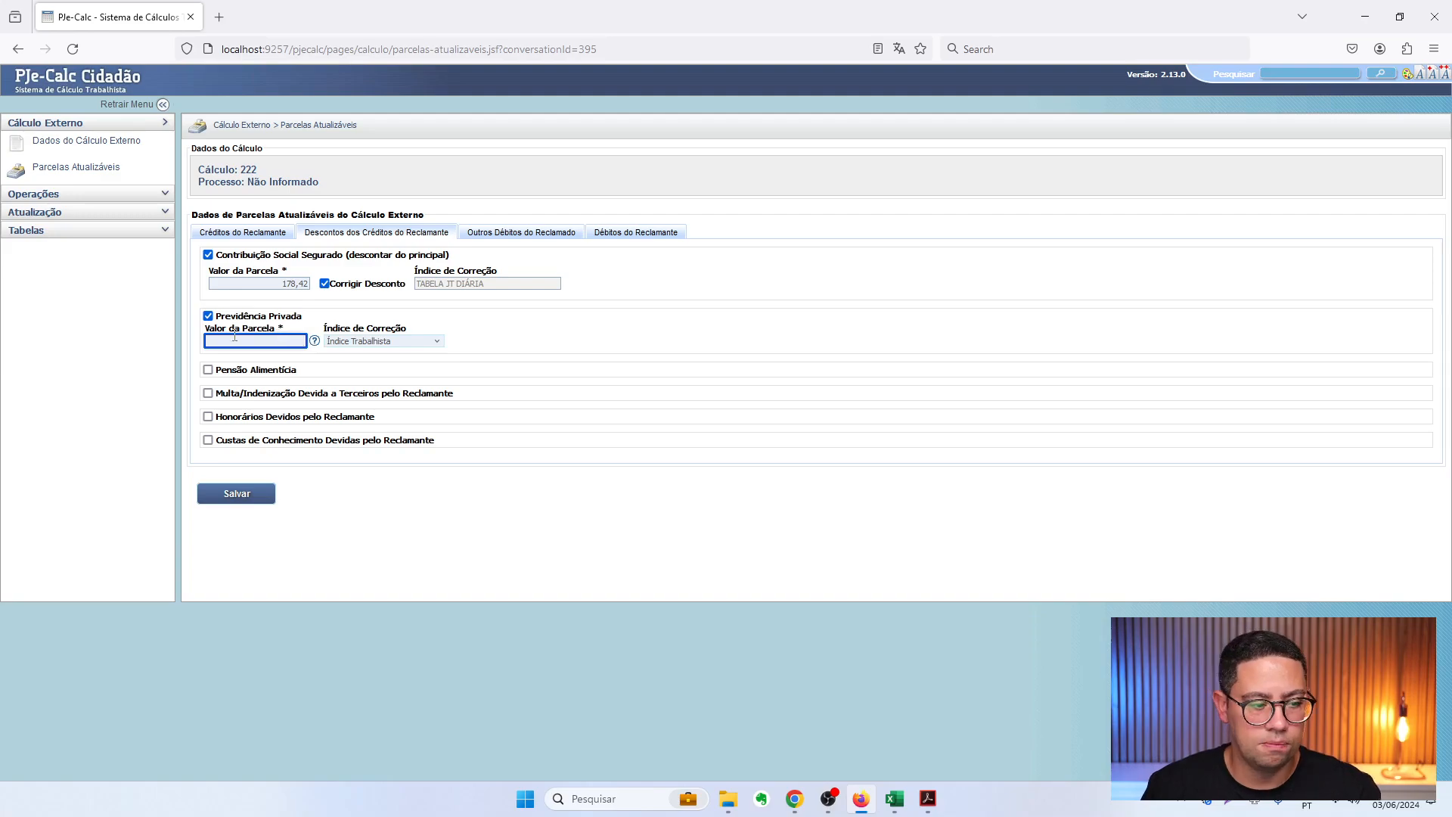
{"action": "left_click", "coordinate": [208, 317]}
Enable Pensão Alimentícia to view its Alíquota and Base da Pensão options, and disable it again
{"action": "left_click", "coordinate": [207, 340]}
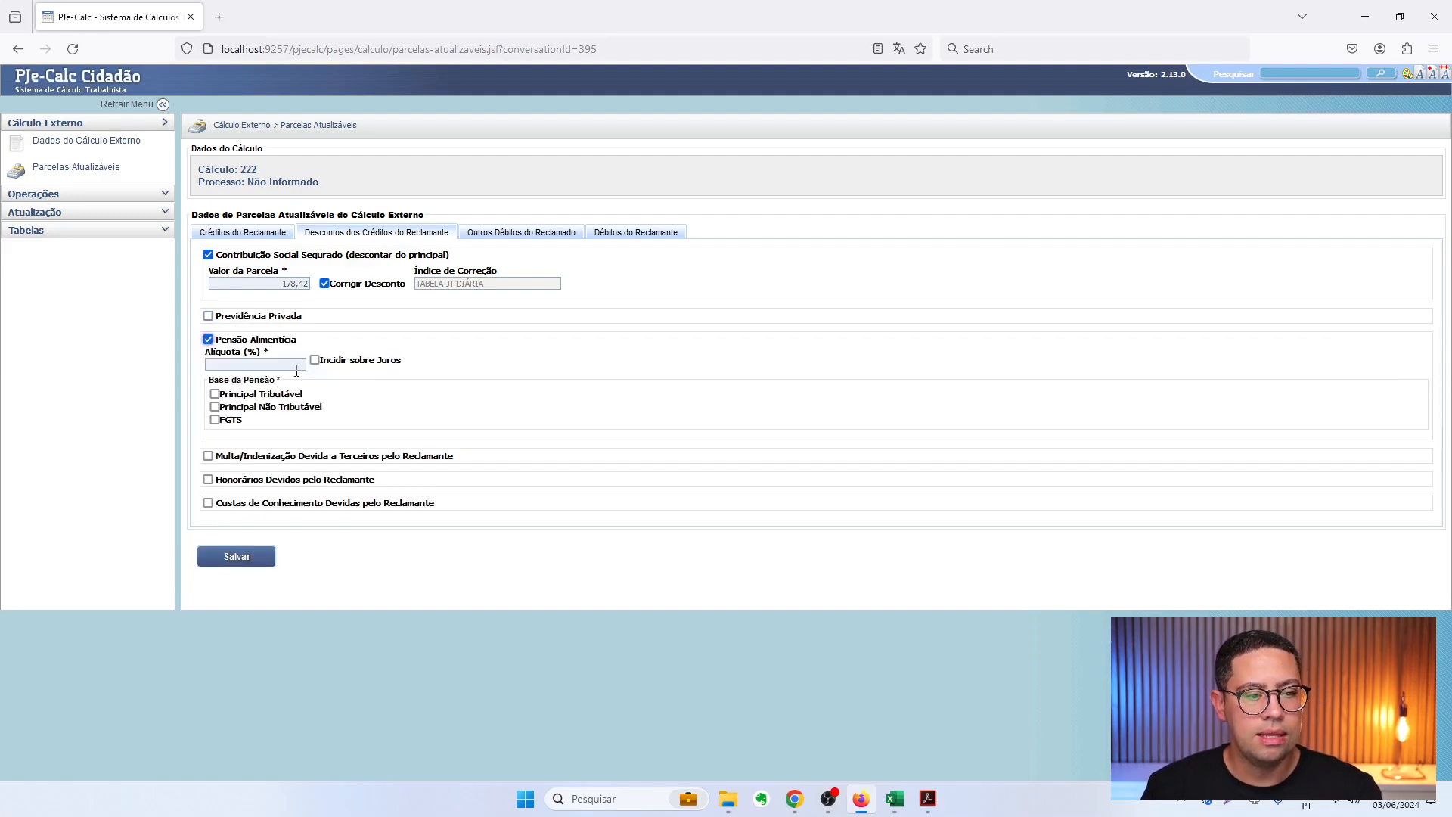
{"action": "left_click", "coordinate": [260, 365]}
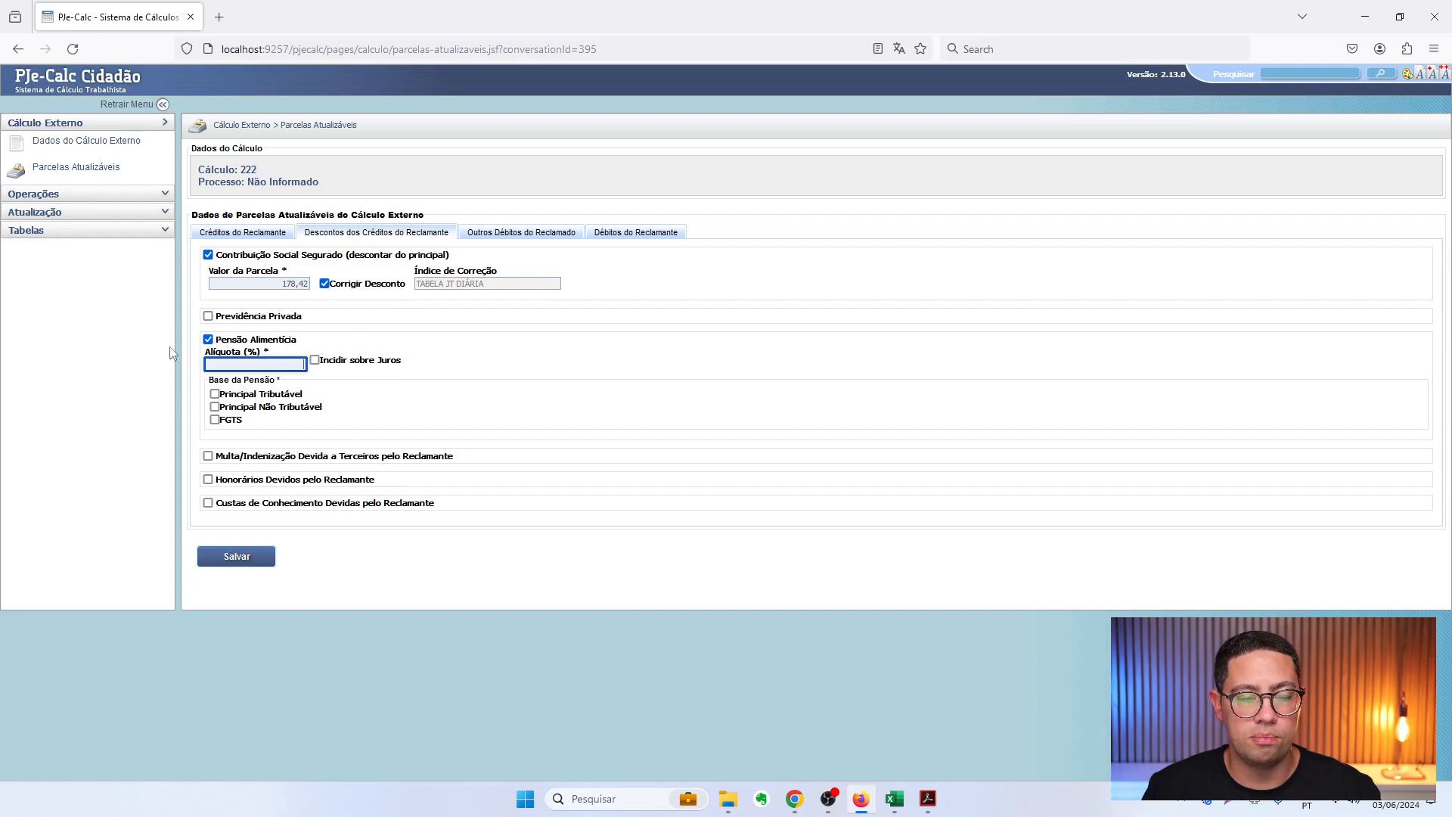
{"action": "left_click", "coordinate": [208, 340]}
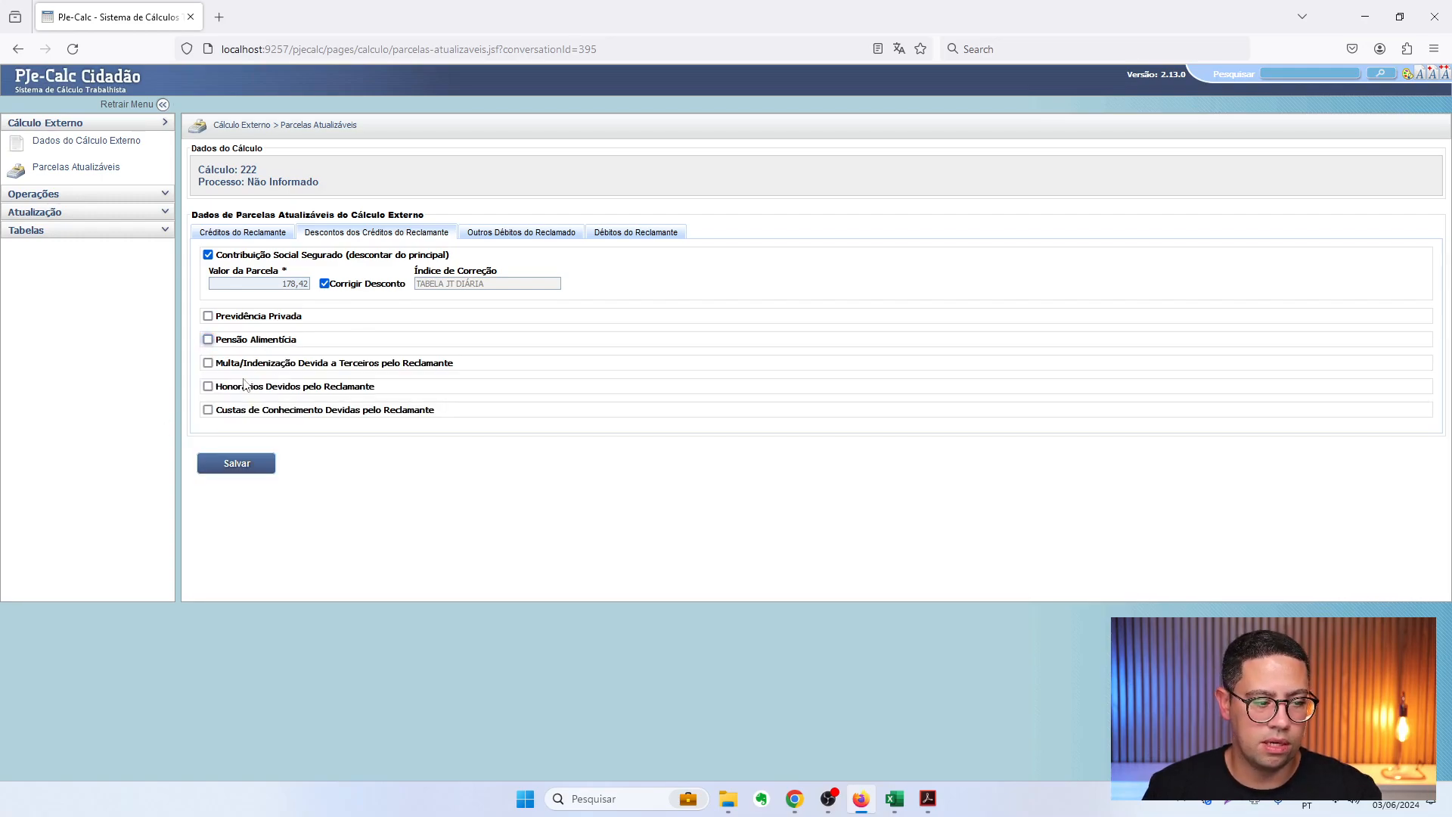
Enable Multa/Indenização Devida a Terceiros pelo Reclamante with description PREVIDÊNCIA PRIVADA, creditor FUNCEF and Valor da Parcela 13.741,78
{"action": "left_click", "coordinate": [208, 363]}
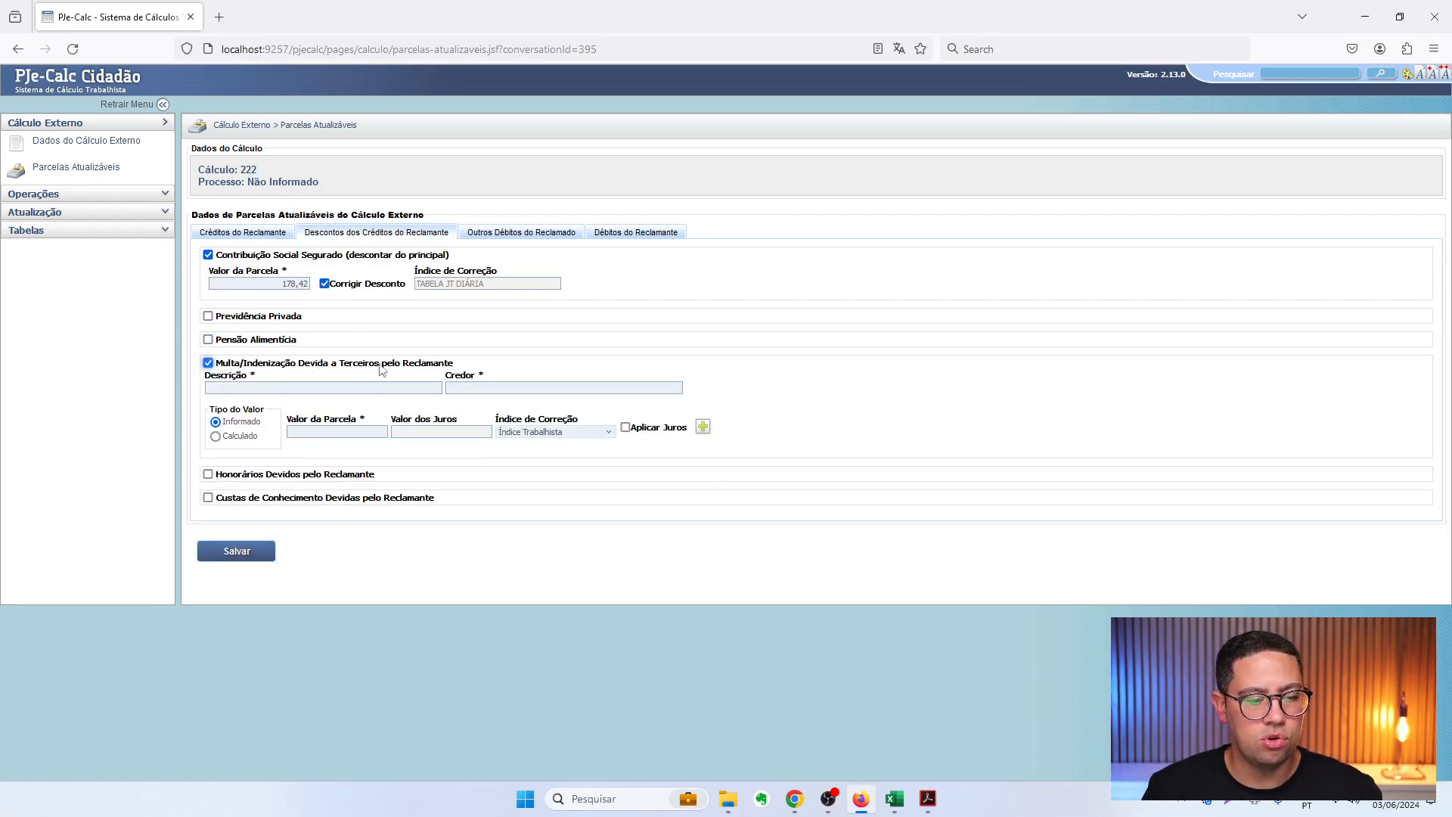
{"action": "left_click", "coordinate": [407, 388]}
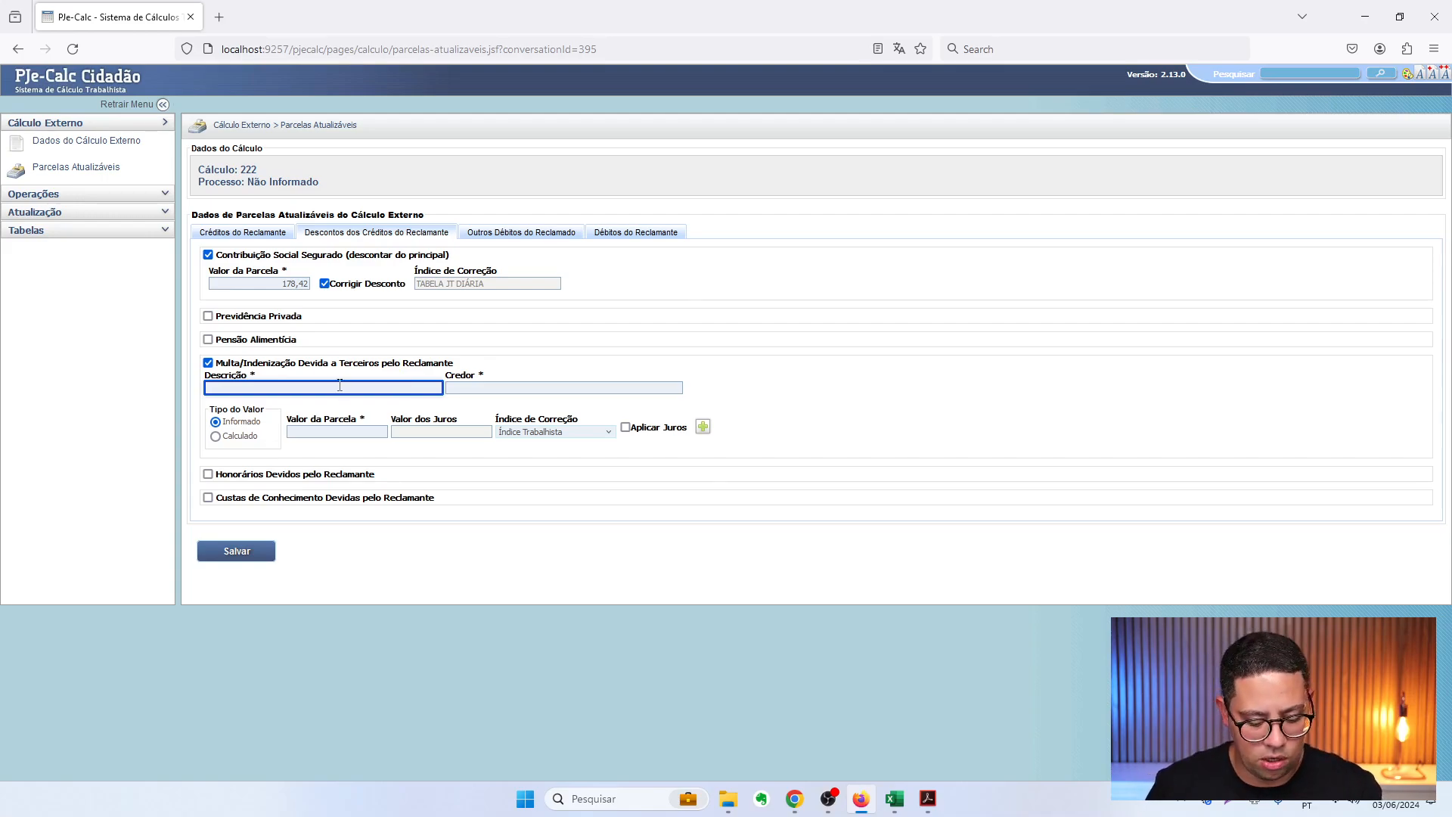
{"action": "type", "text": "PREVI"}
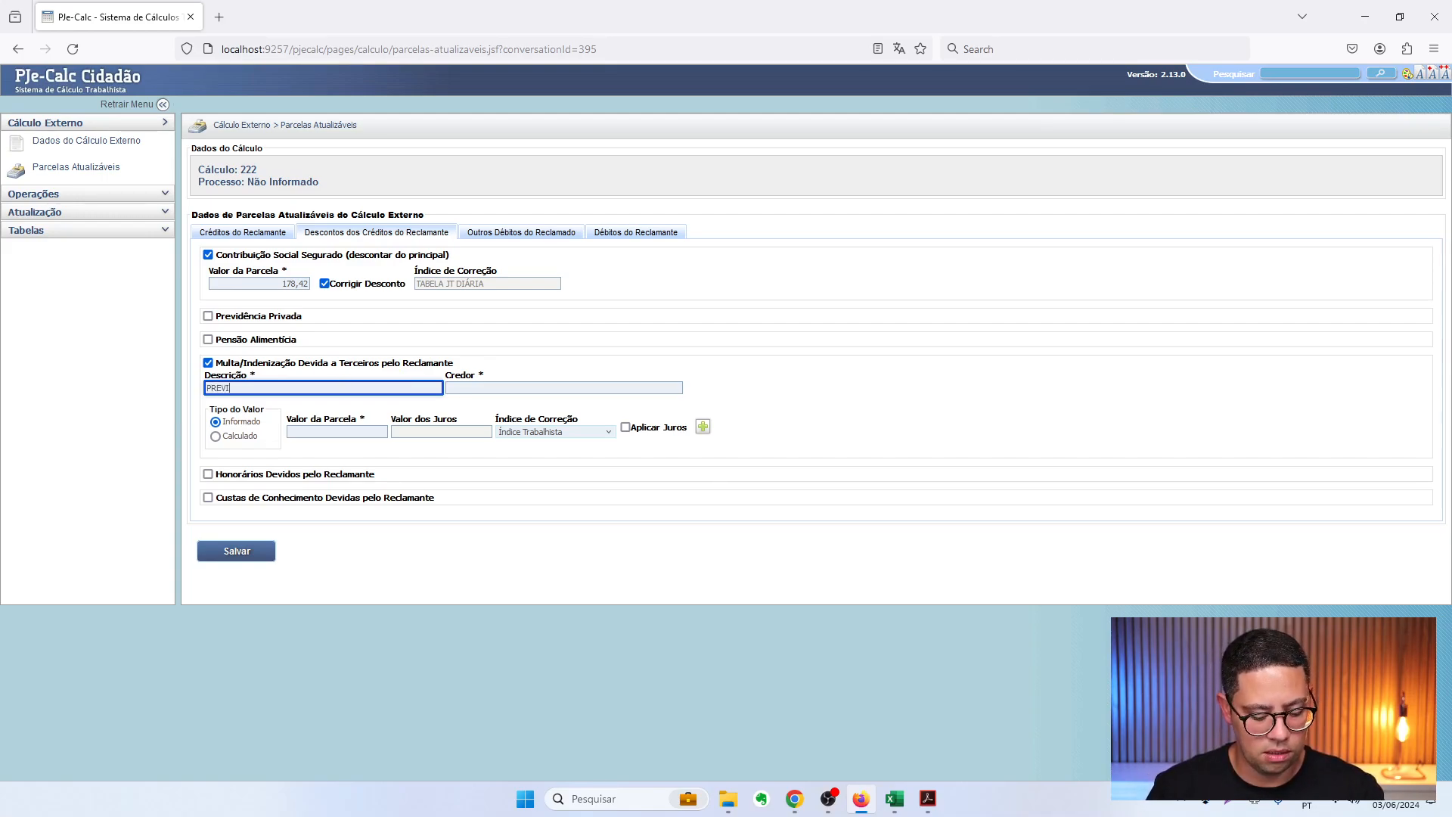
{"action": "type", "text": "DÊNCIA PRIVADA"}
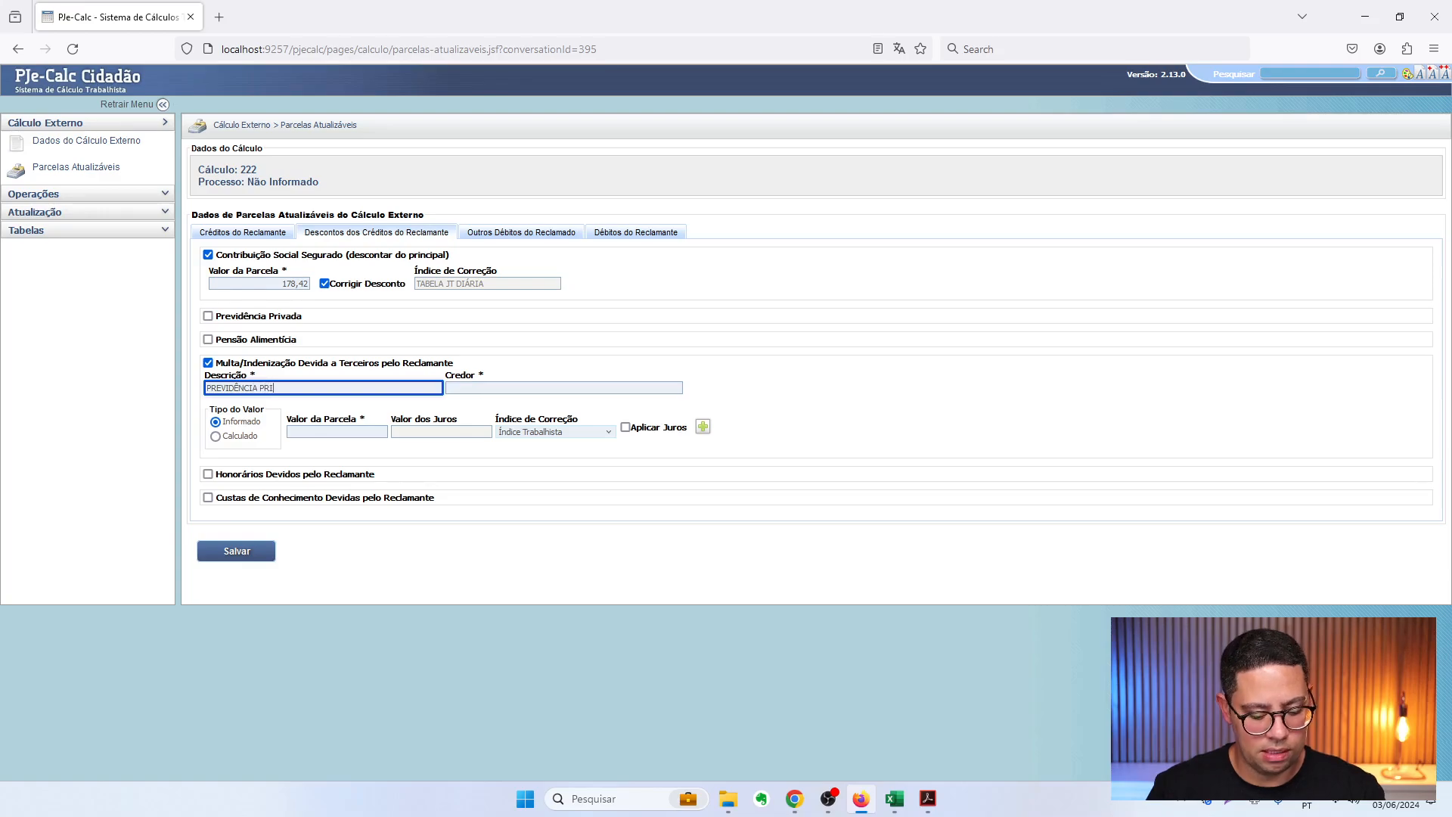
{"action": "key", "text": "Tab"}
{"action": "type", "text": "FUNCEF"}
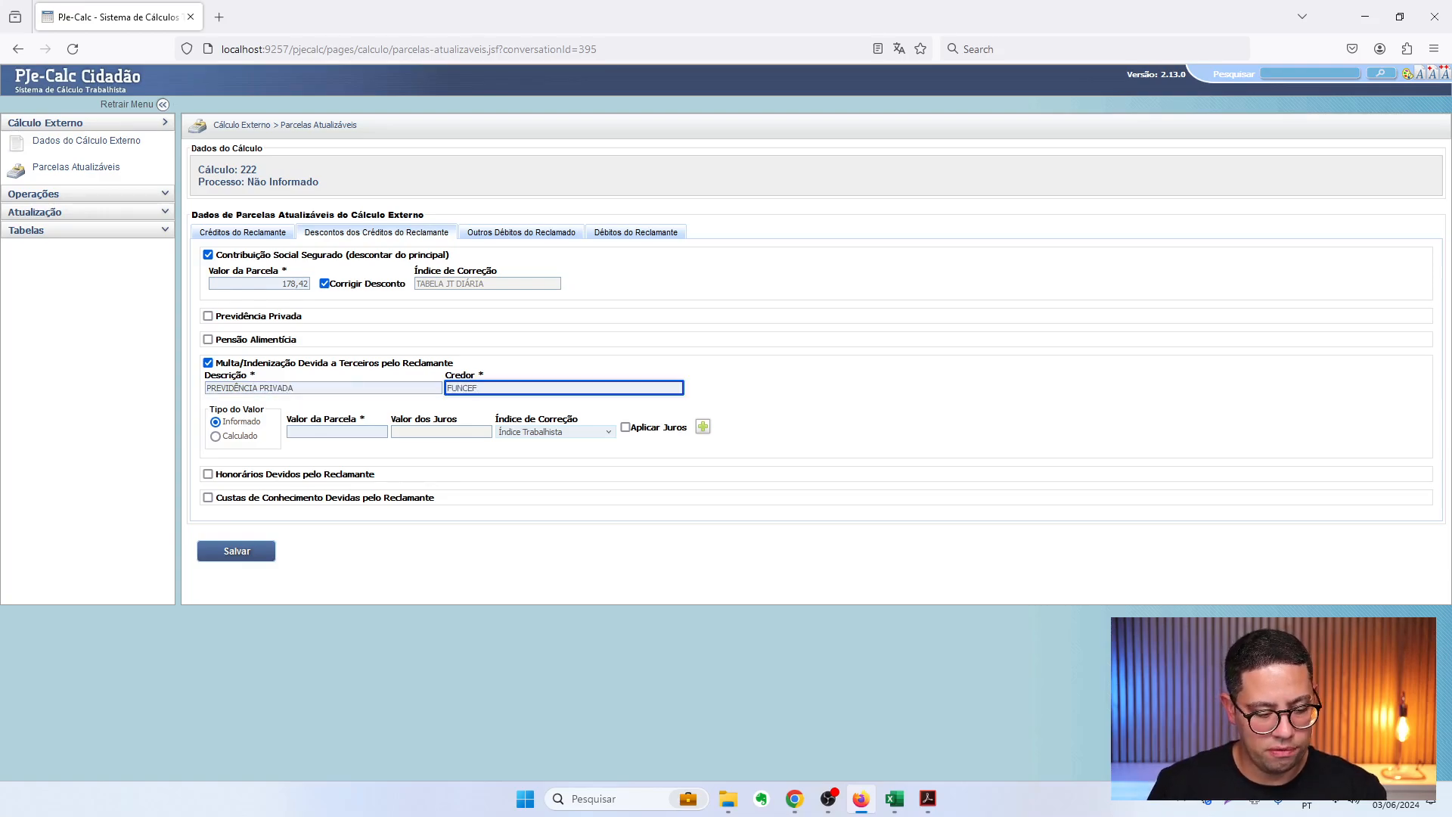
{"action": "key", "text": "Tab"}
{"action": "left_click", "coordinate": [322, 433]}
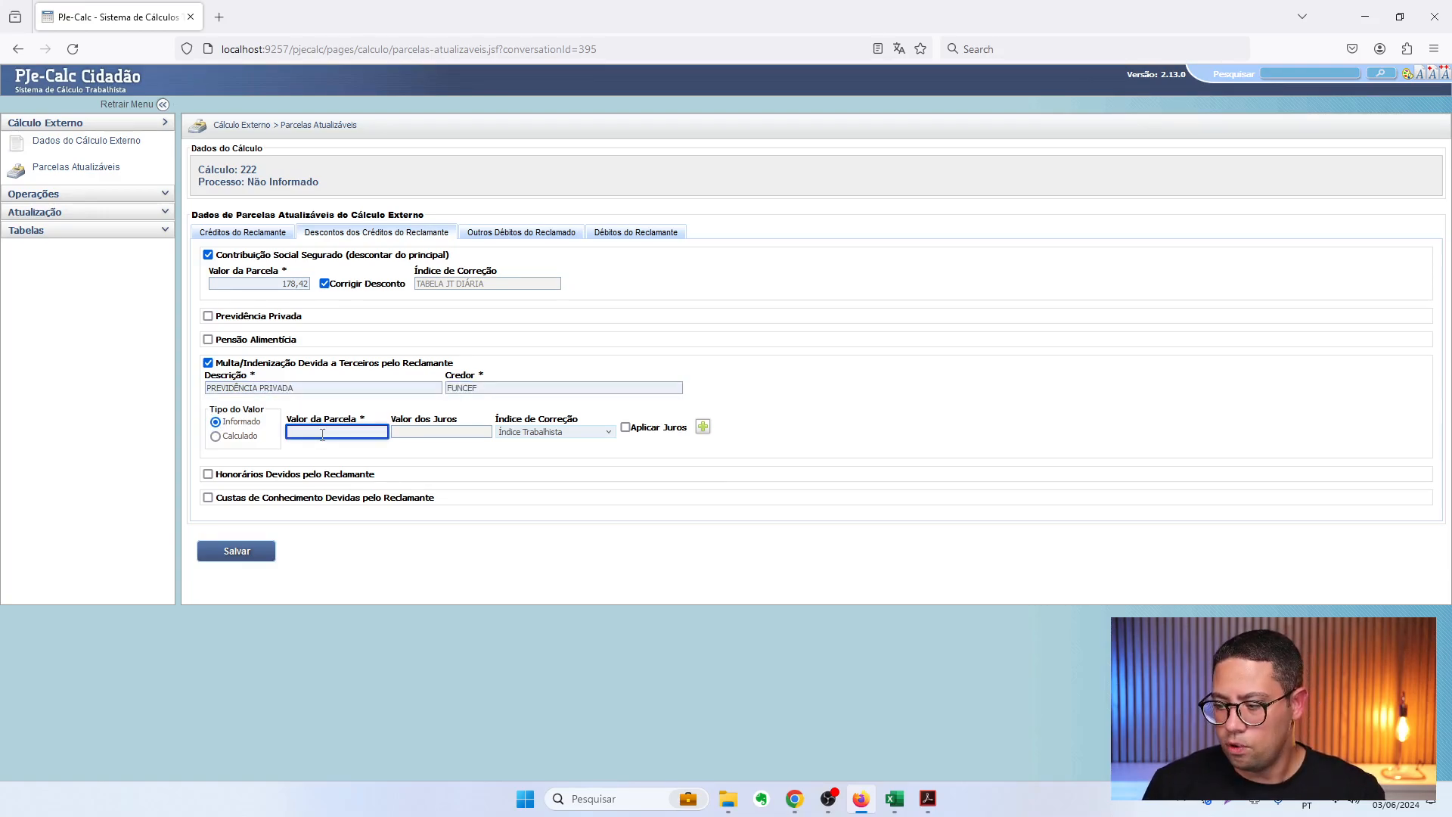
{"action": "type", "text": "13741,78"}
{"action": "key", "text": "Tab"}
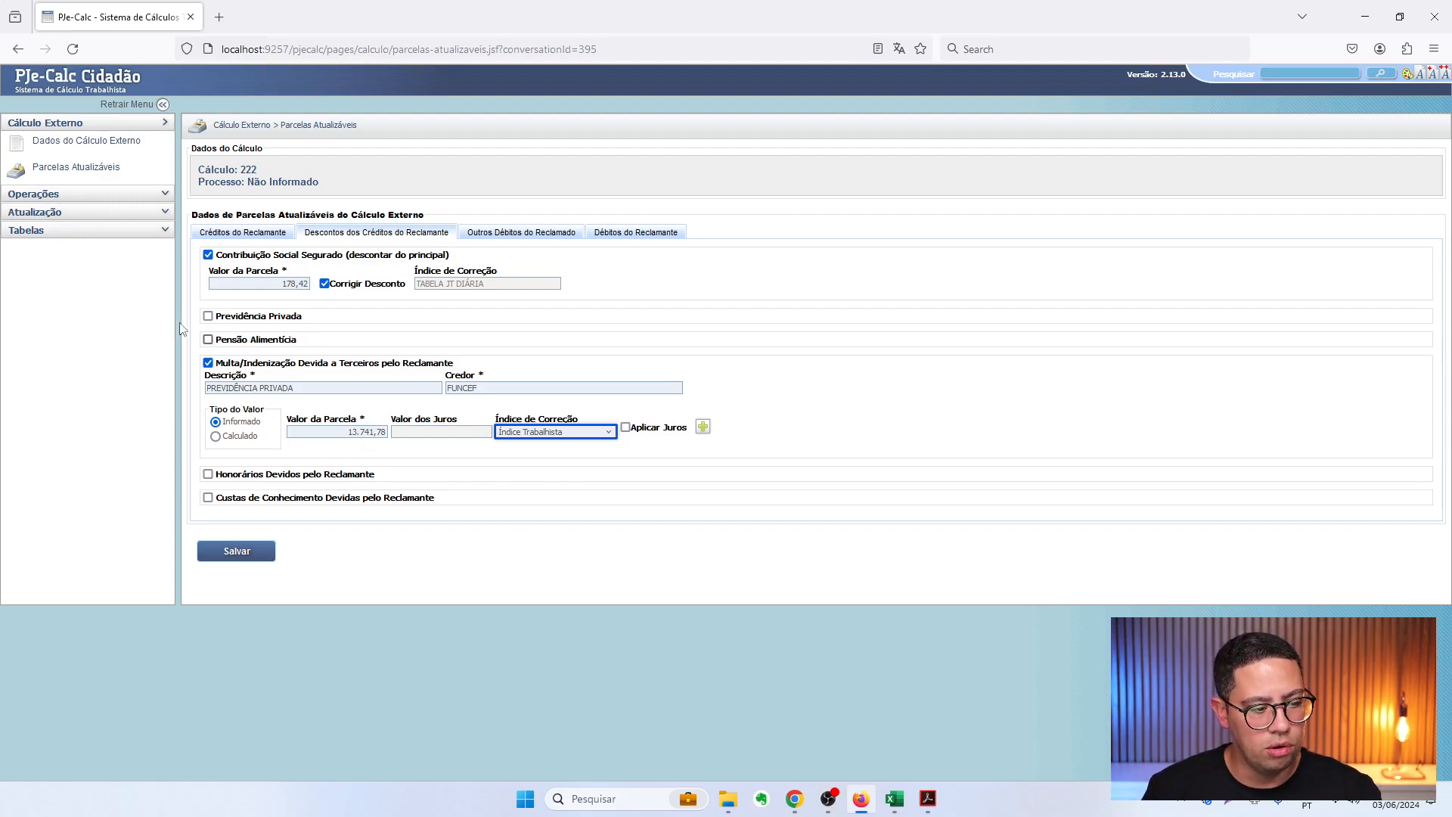
Enable the Previdência Privada deduction again and set its Valor da Parcela to 13.741,78
{"action": "left_click", "coordinate": [208, 316]}
{"action": "left_click", "coordinate": [262, 342]}
{"action": "type", "text": "13.741,78"}
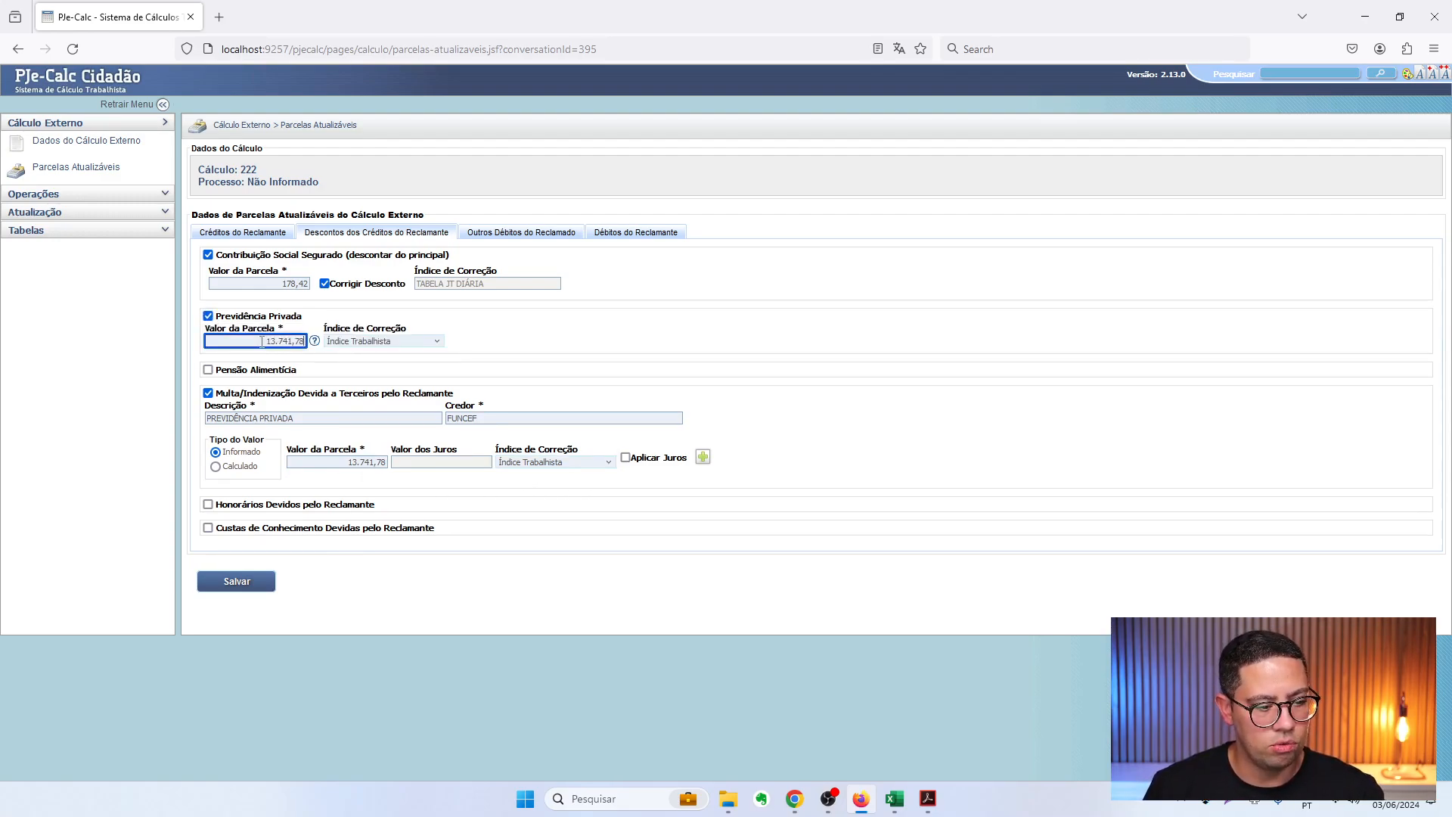
{"action": "key", "text": "Tab"}
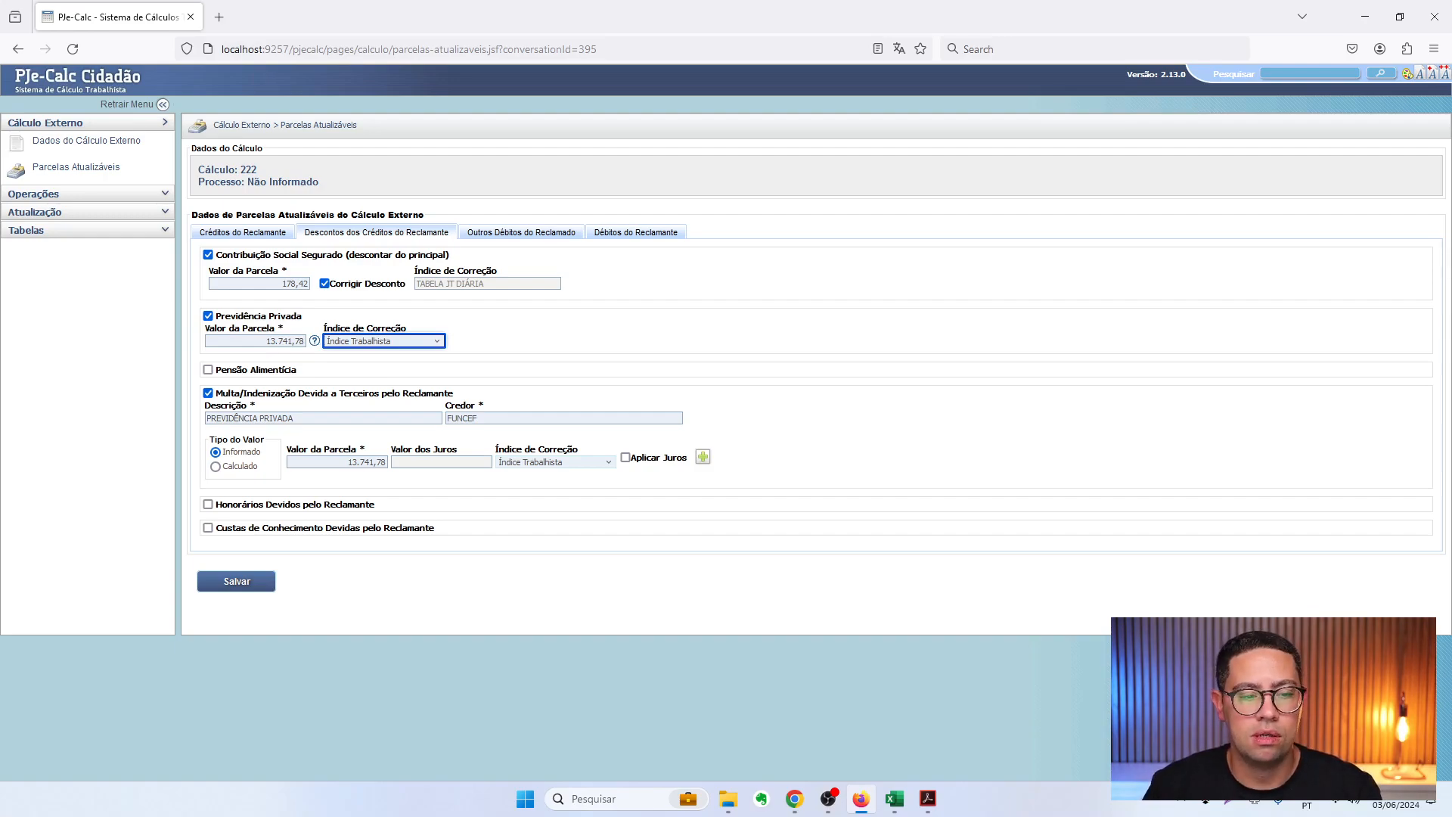
Compare the Índice de Correção options of the Multa/Indenização and Previdência Privada deductions
{"action": "left_click", "coordinate": [582, 464]}
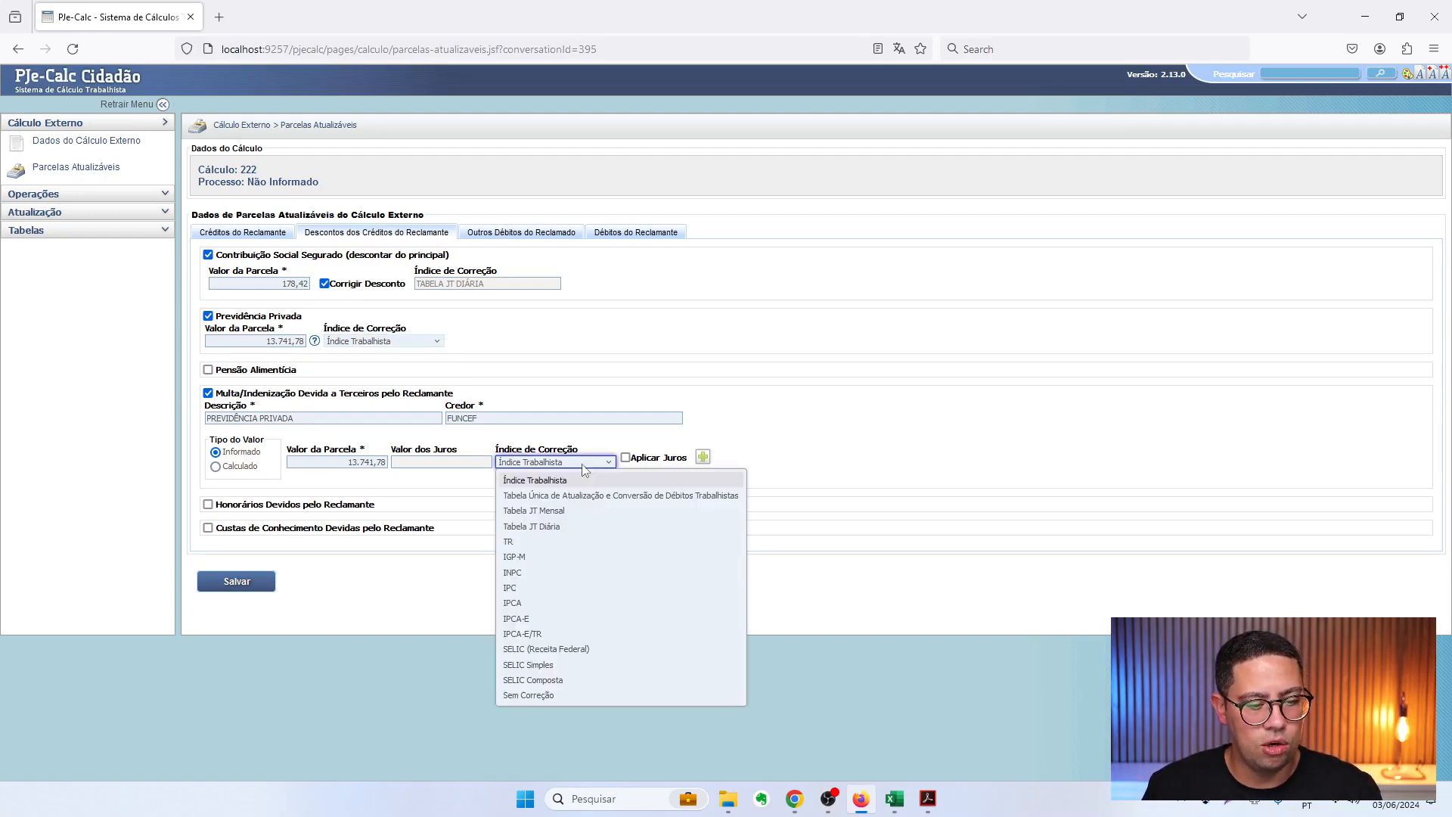
{"action": "left_click", "coordinate": [691, 387]}
{"action": "left_click", "coordinate": [396, 344]}
{"action": "left_click", "coordinate": [463, 354]}
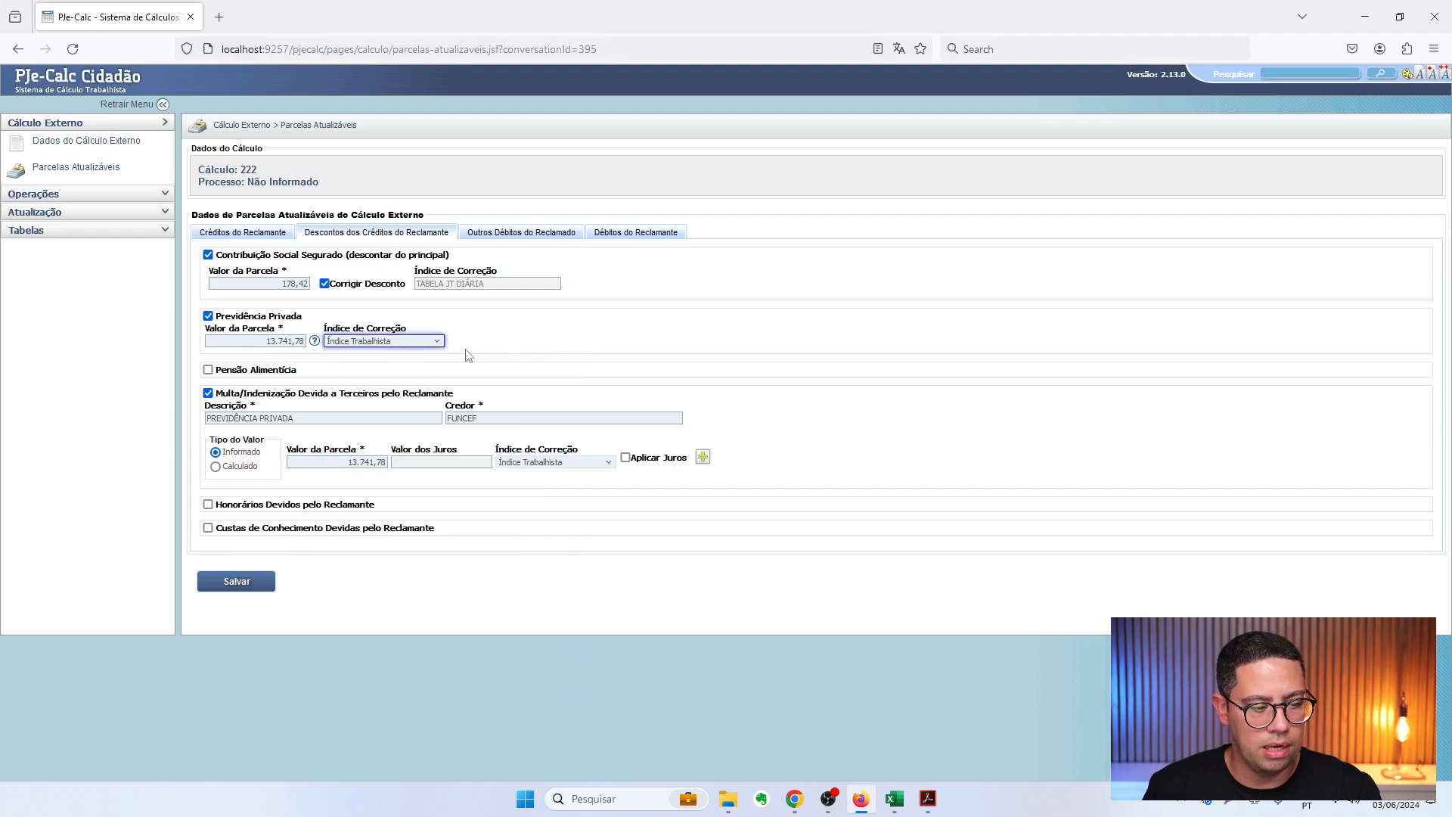
{"action": "left_click", "coordinate": [683, 381]}
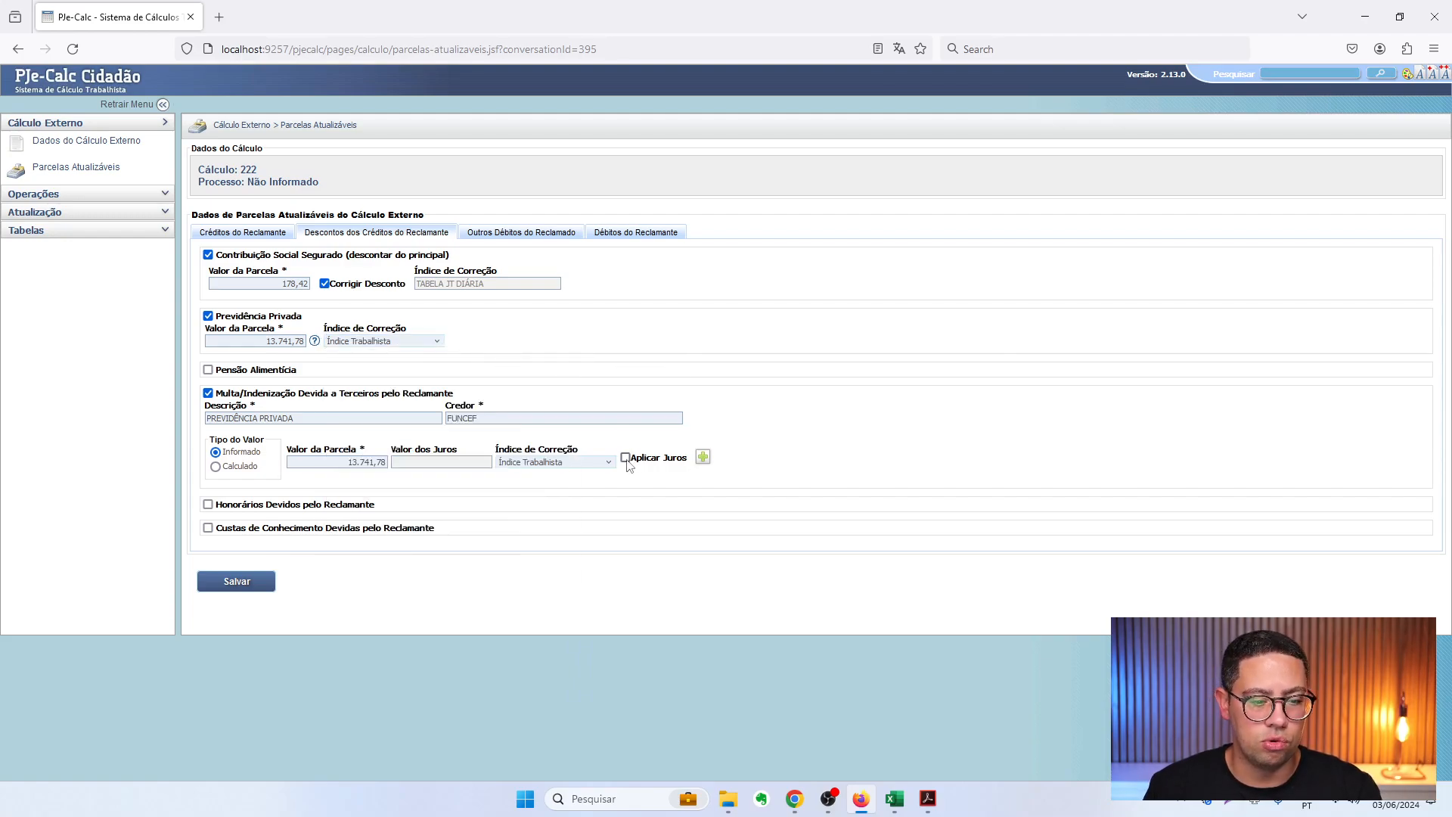
Check the Multa/Indenização creditor and description, and disable both the Previdência Privada and Multa/Indenização deductions
{"action": "double_click", "coordinate": [505, 417]}
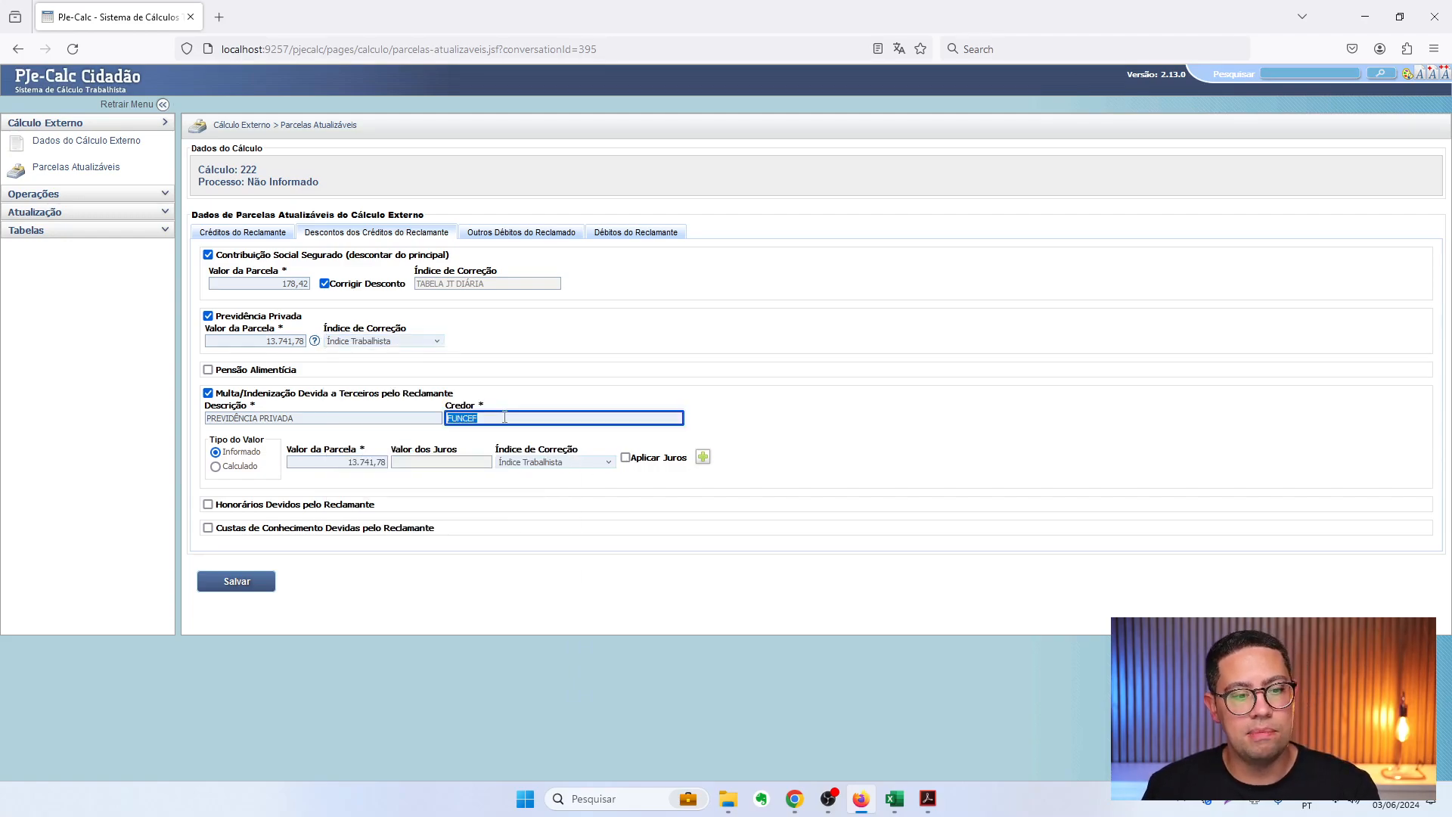
{"action": "double_click", "coordinate": [309, 418]}
{"action": "double_click", "coordinate": [500, 418]}
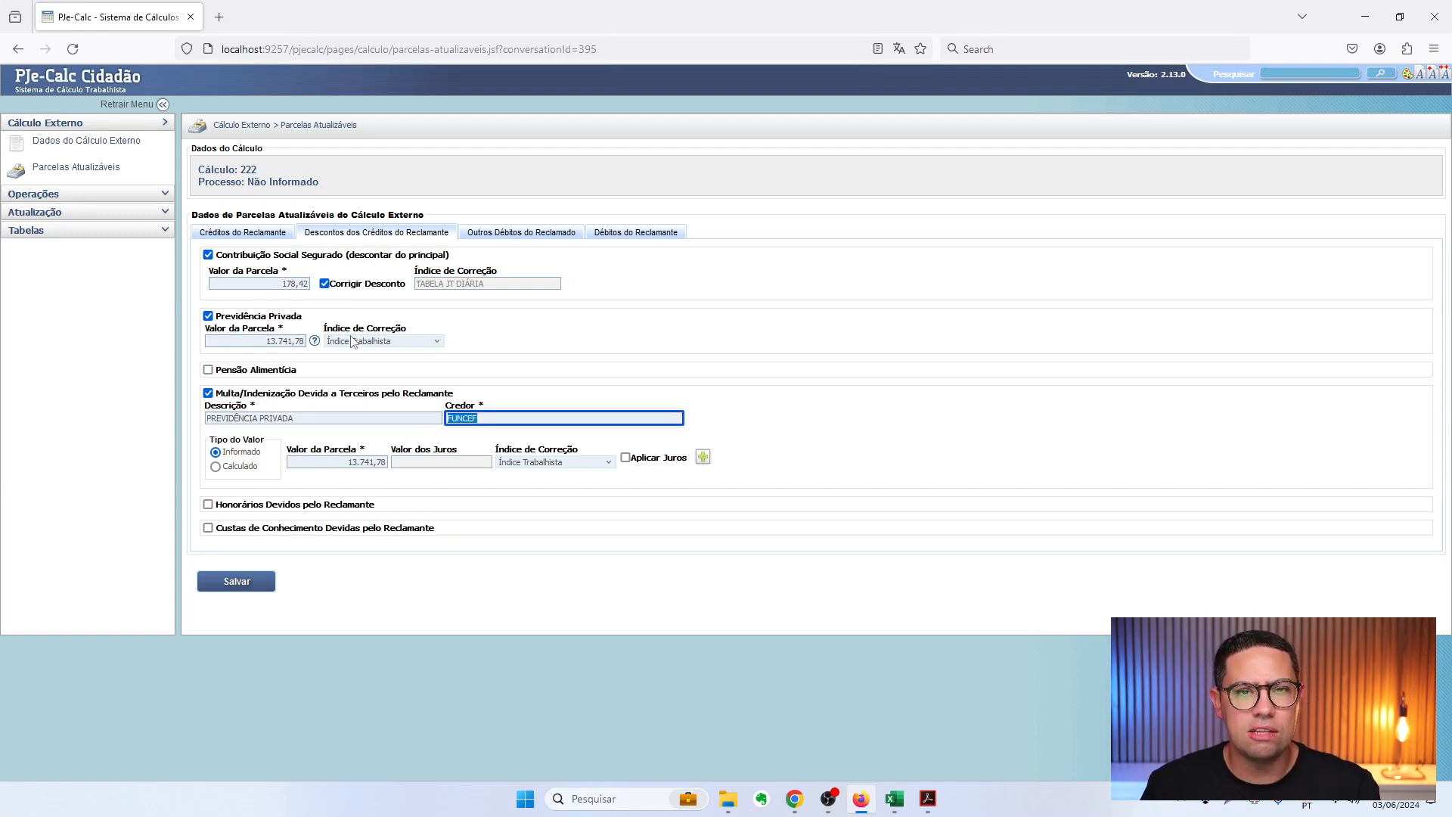
{"action": "left_click", "coordinate": [208, 316]}
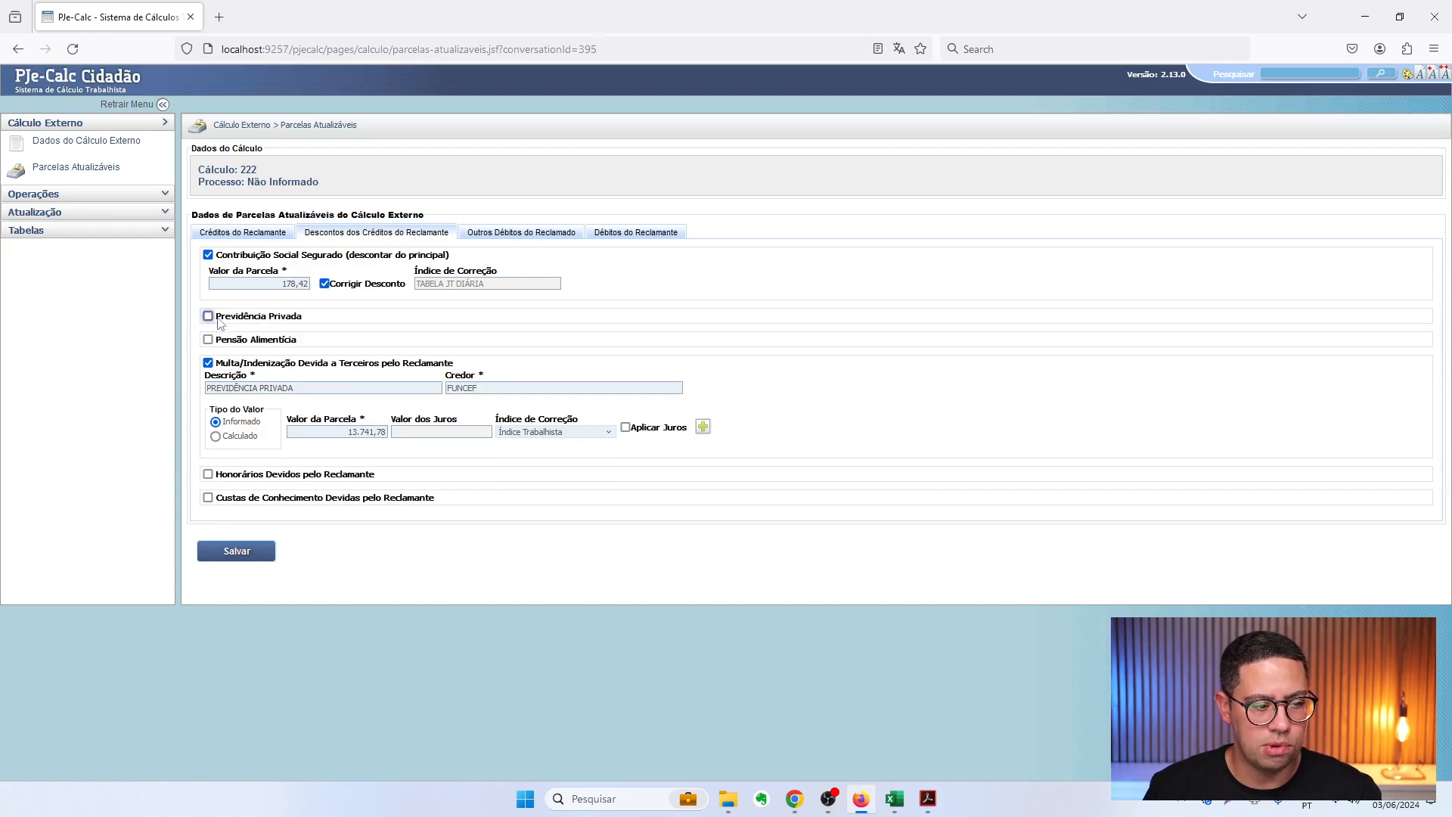
{"action": "left_click", "coordinate": [208, 363]}
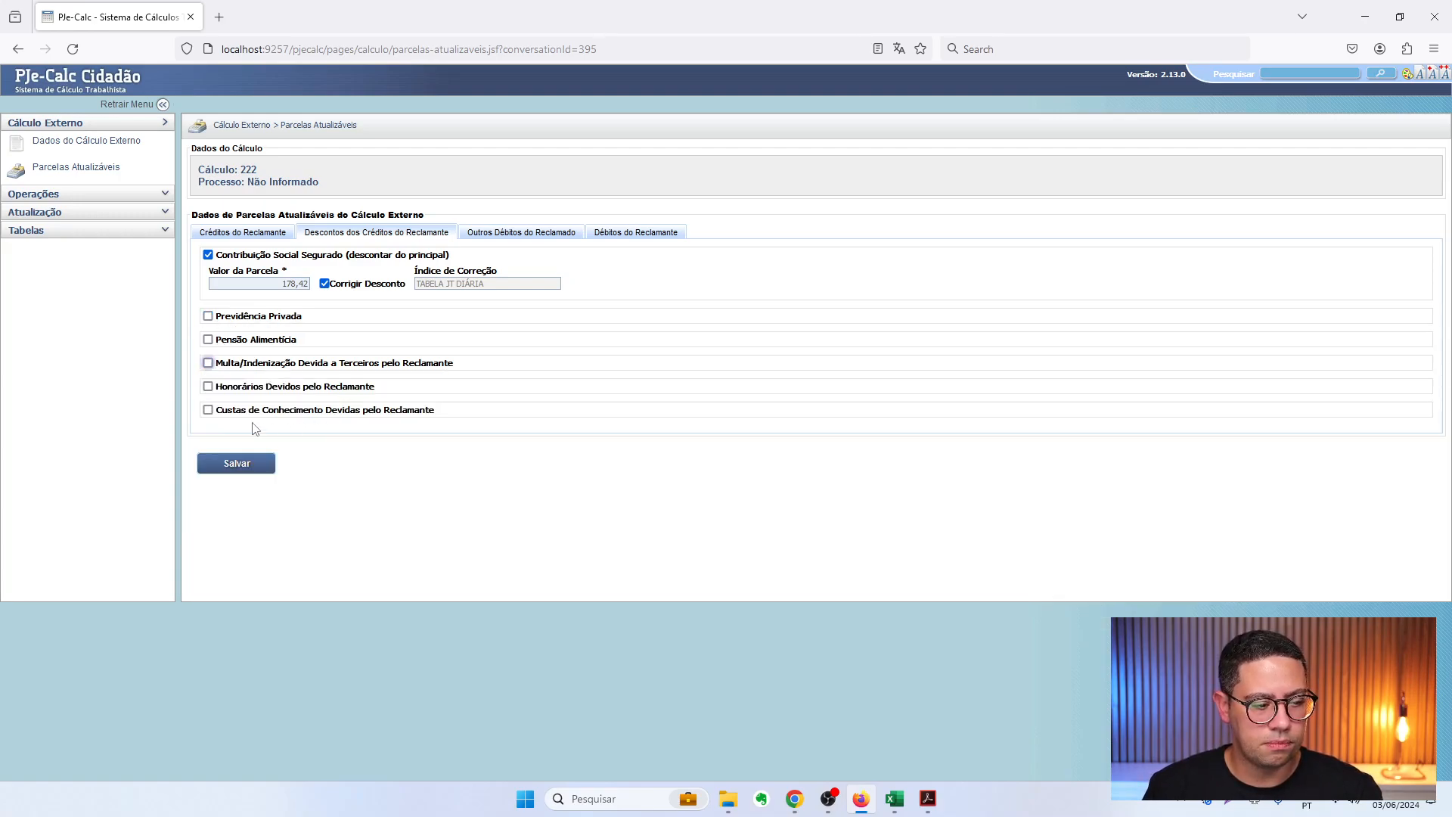
Enable Honorários Devidos pelo Reclamante as Honorários Contratuais, with creditor NOME DO ADVOGADO and CPF as the fiscal document
{"action": "left_click", "coordinate": [208, 387]}
{"action": "left_click", "coordinate": [326, 412]}
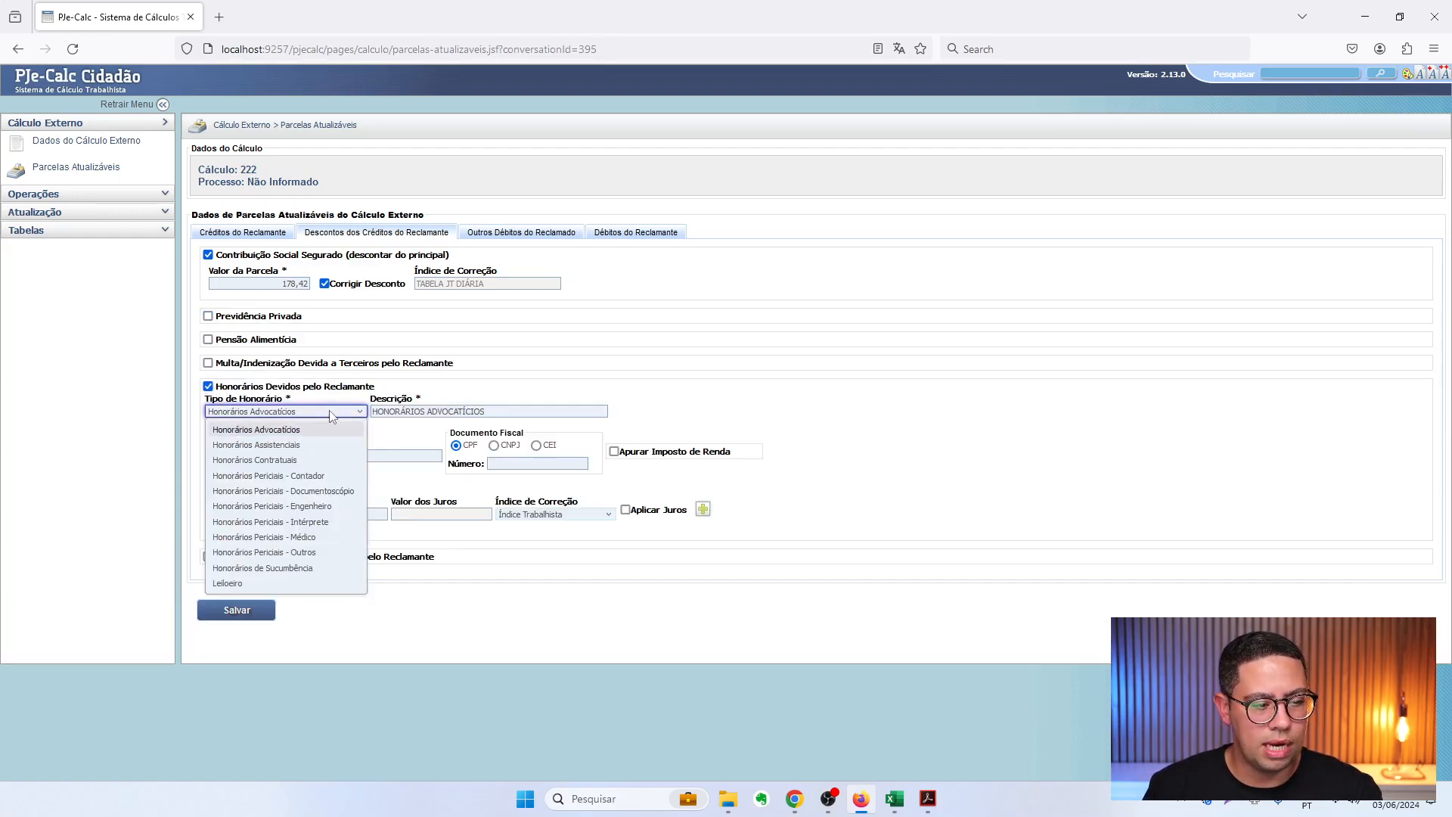
{"action": "left_click", "coordinate": [326, 460]}
{"action": "left_click", "coordinate": [276, 457]}
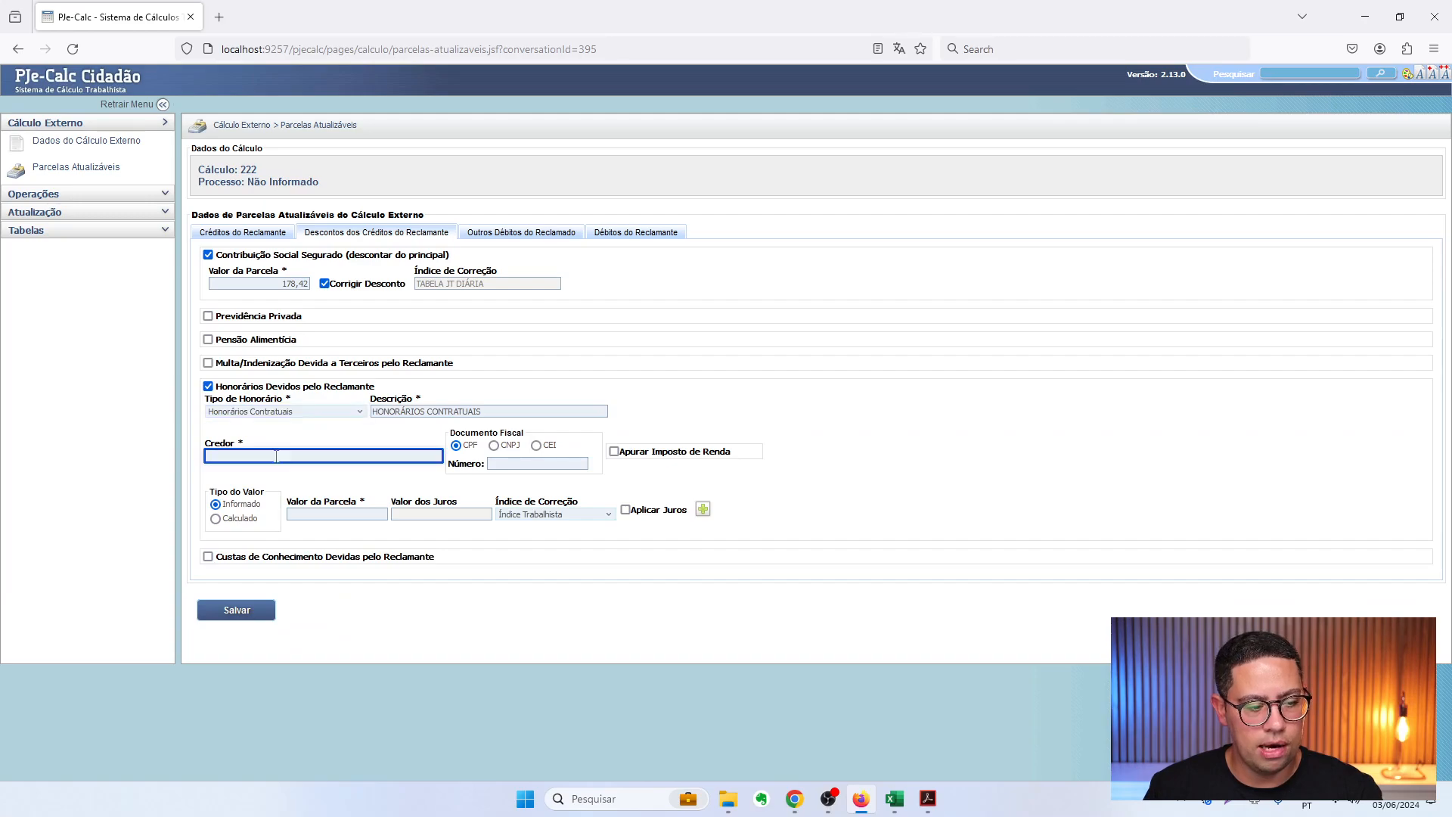
{"action": "type", "text": "NOME DO A"}
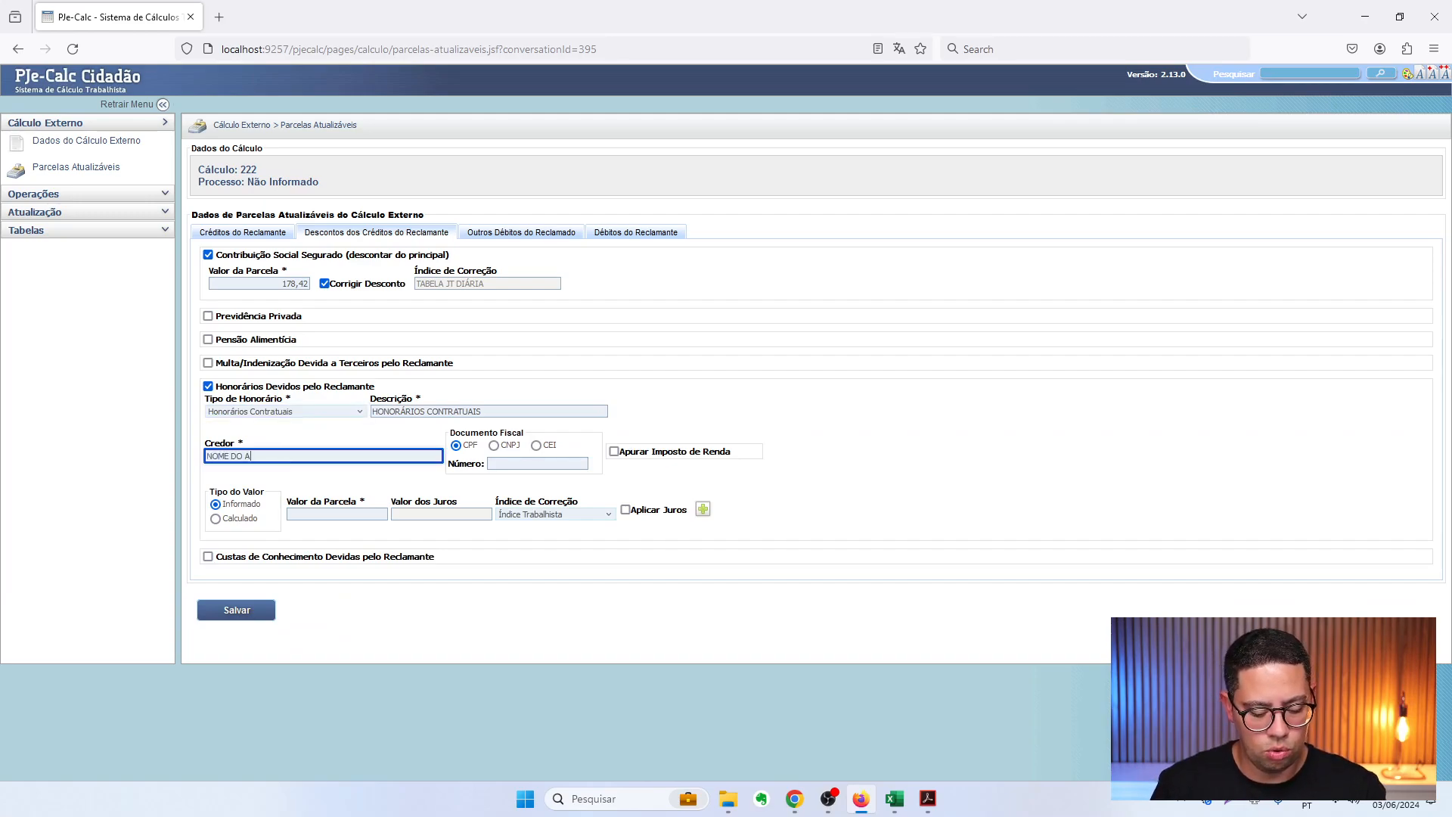
{"action": "type", "text": "DVOGADO"}
{"action": "key", "text": "Tab"}
{"action": "key", "text": "Tab"}
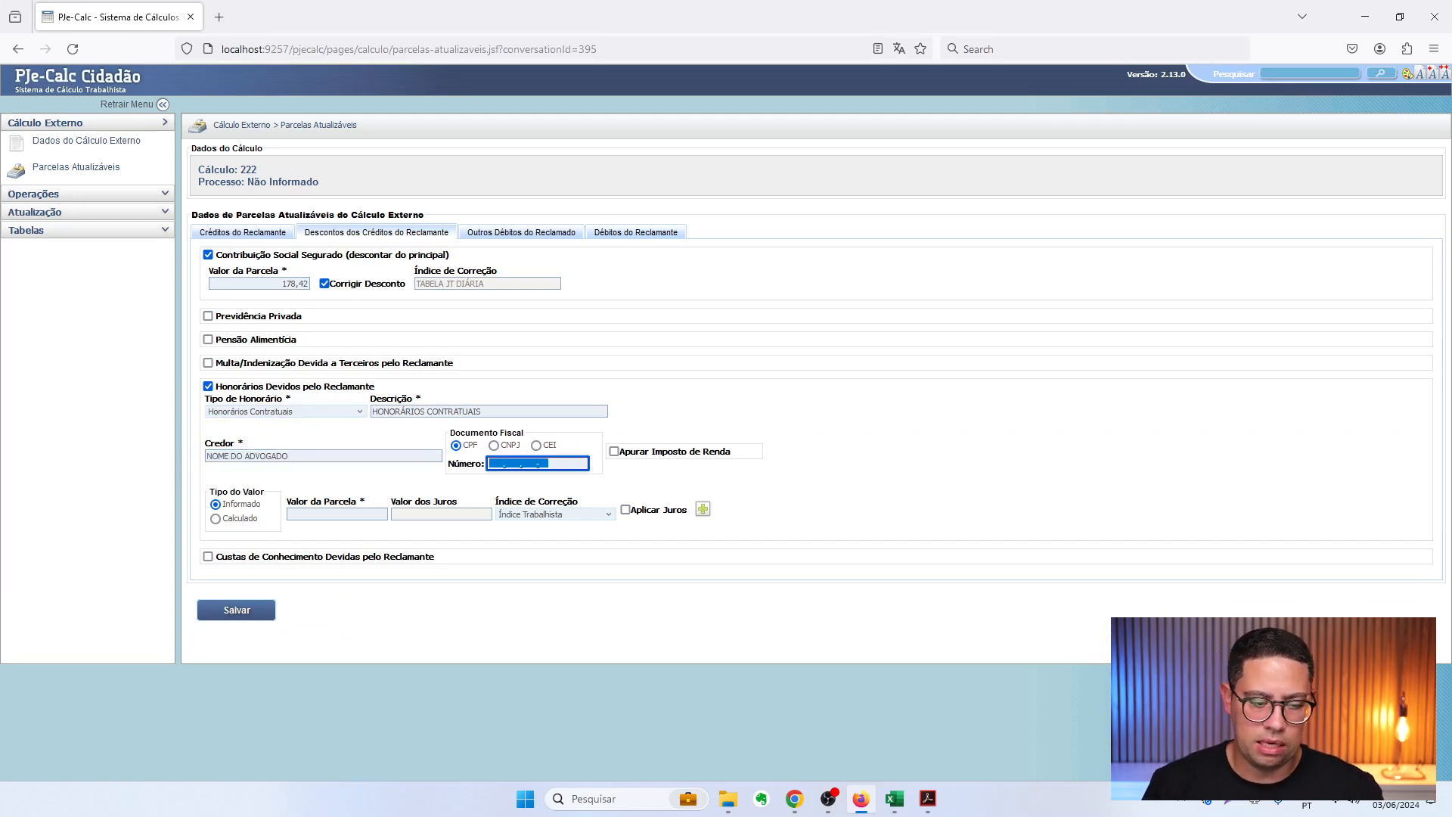
{"action": "left_click", "coordinate": [494, 446]}
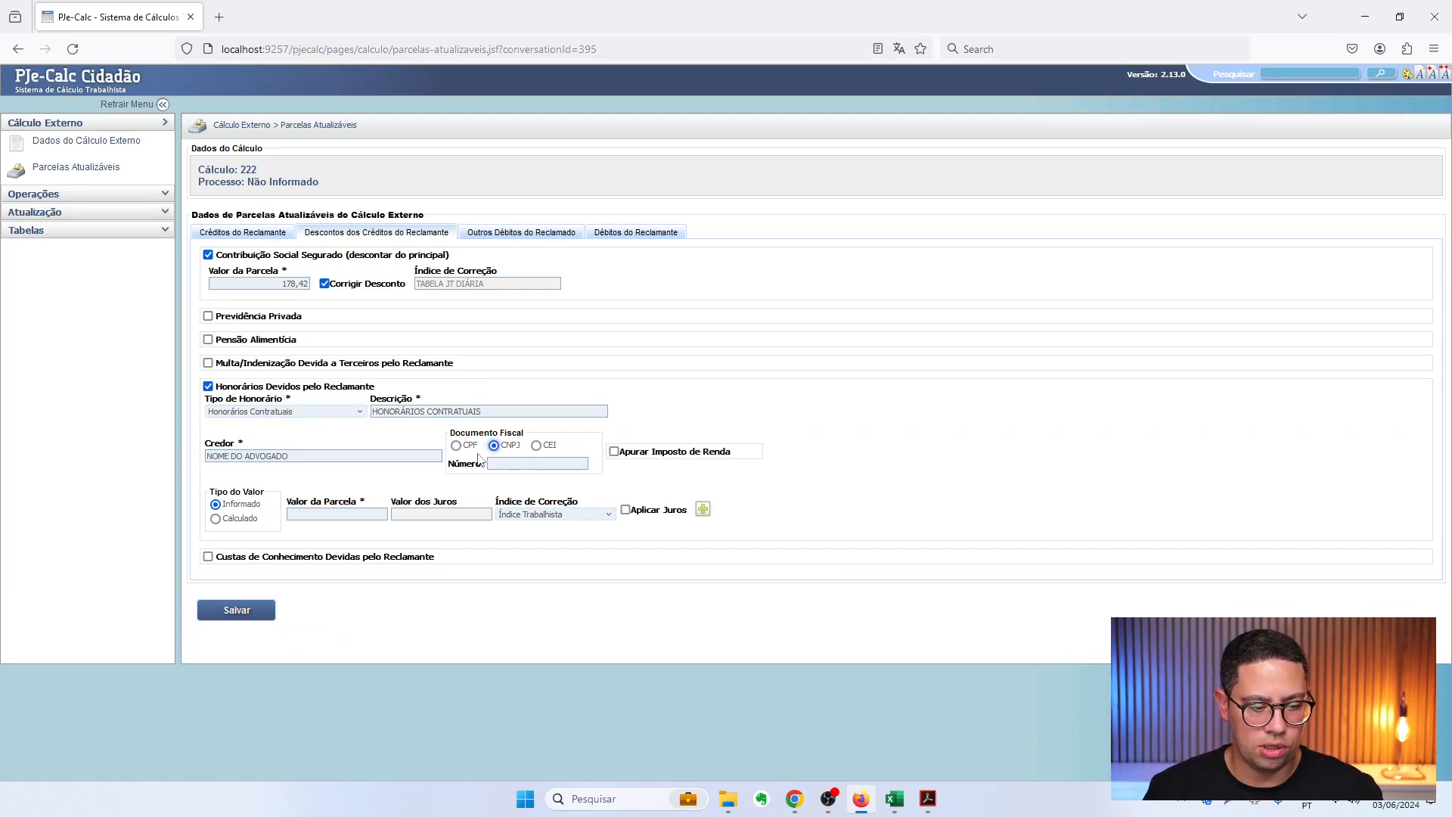
{"action": "left_click", "coordinate": [457, 447]}
Make the contractual fee value Calculado with an Alíquota of 30,00% on the gross amount, and add the entry
{"action": "left_click", "coordinate": [345, 515]}
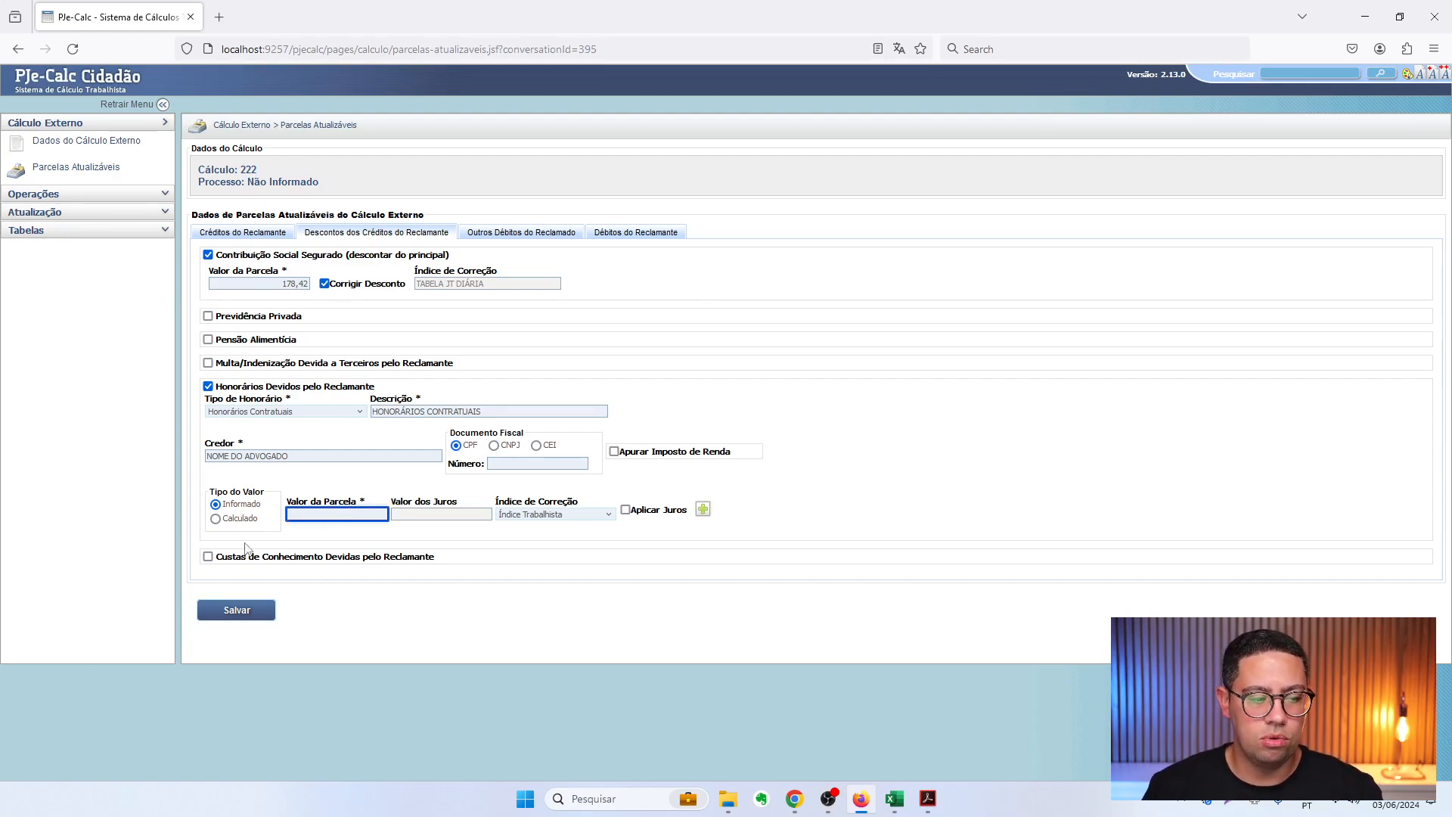
{"action": "left_click", "coordinate": [216, 519]}
{"action": "left_click", "coordinate": [508, 514]}
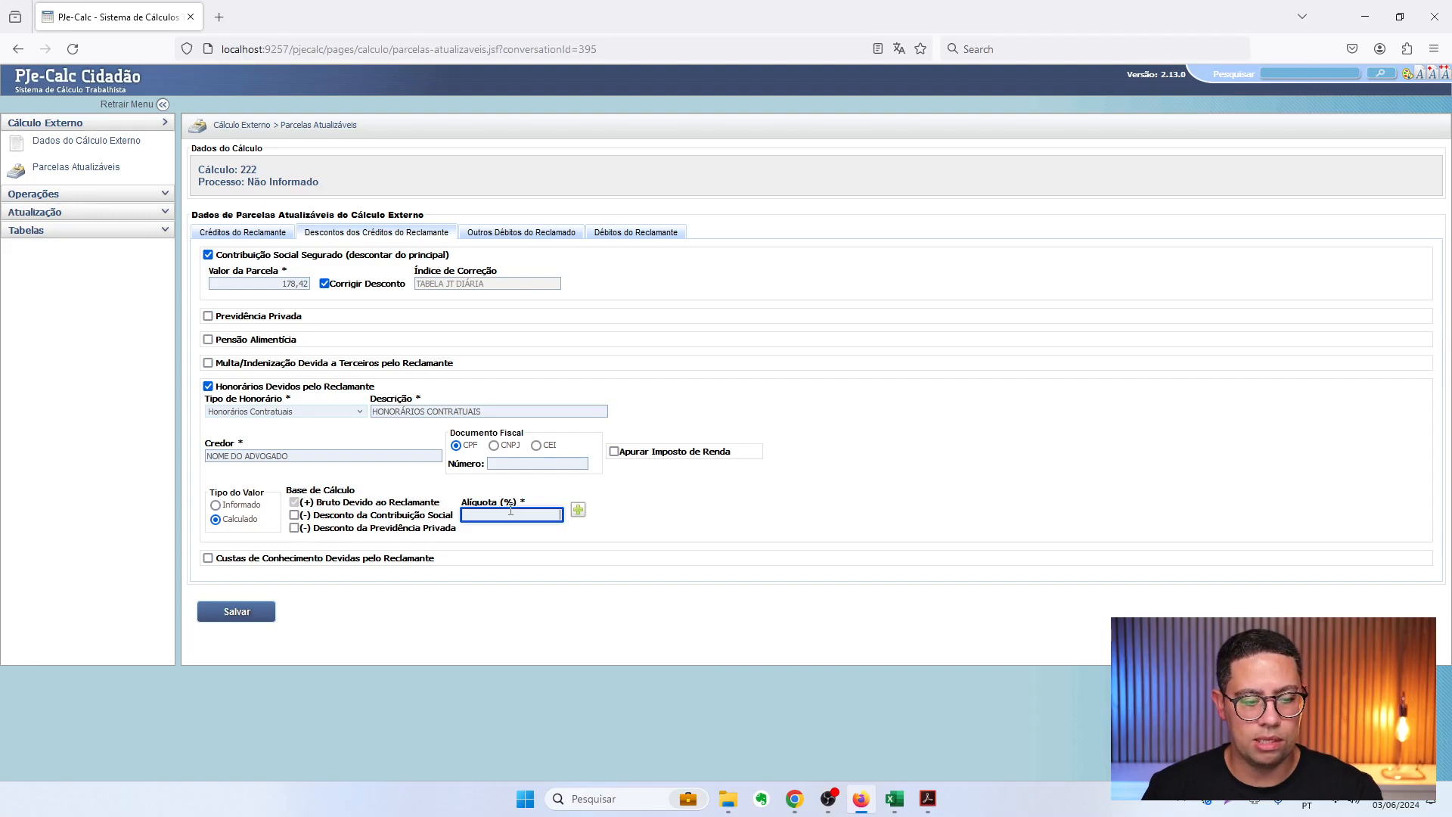
{"action": "type", "text": "30,00"}
{"action": "left_click", "coordinate": [577, 510]}
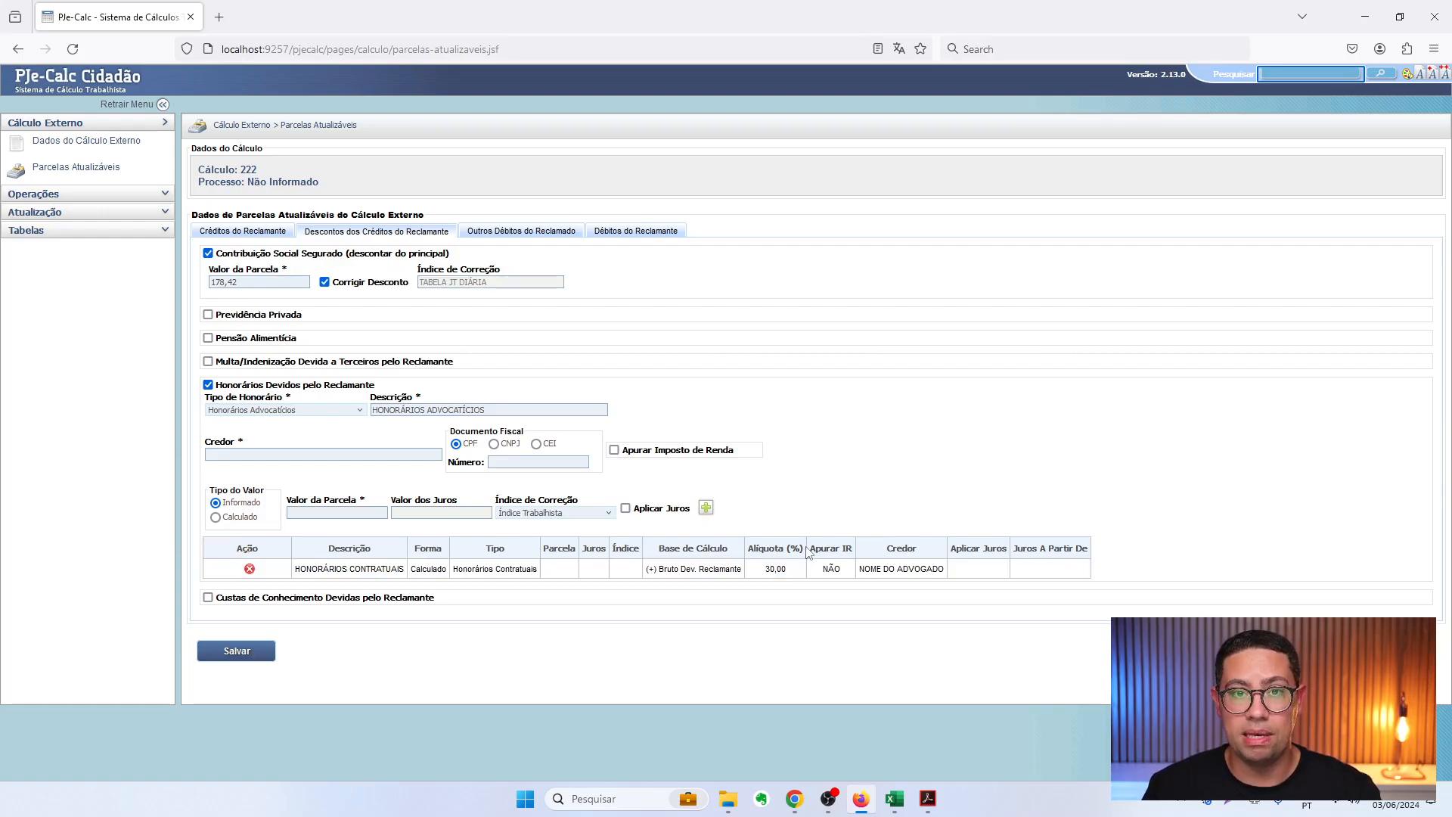
Delete the Honorários Contratuais entry and disable Honorários Devidos pelo Reclamante
{"action": "left_click", "coordinate": [249, 568]}
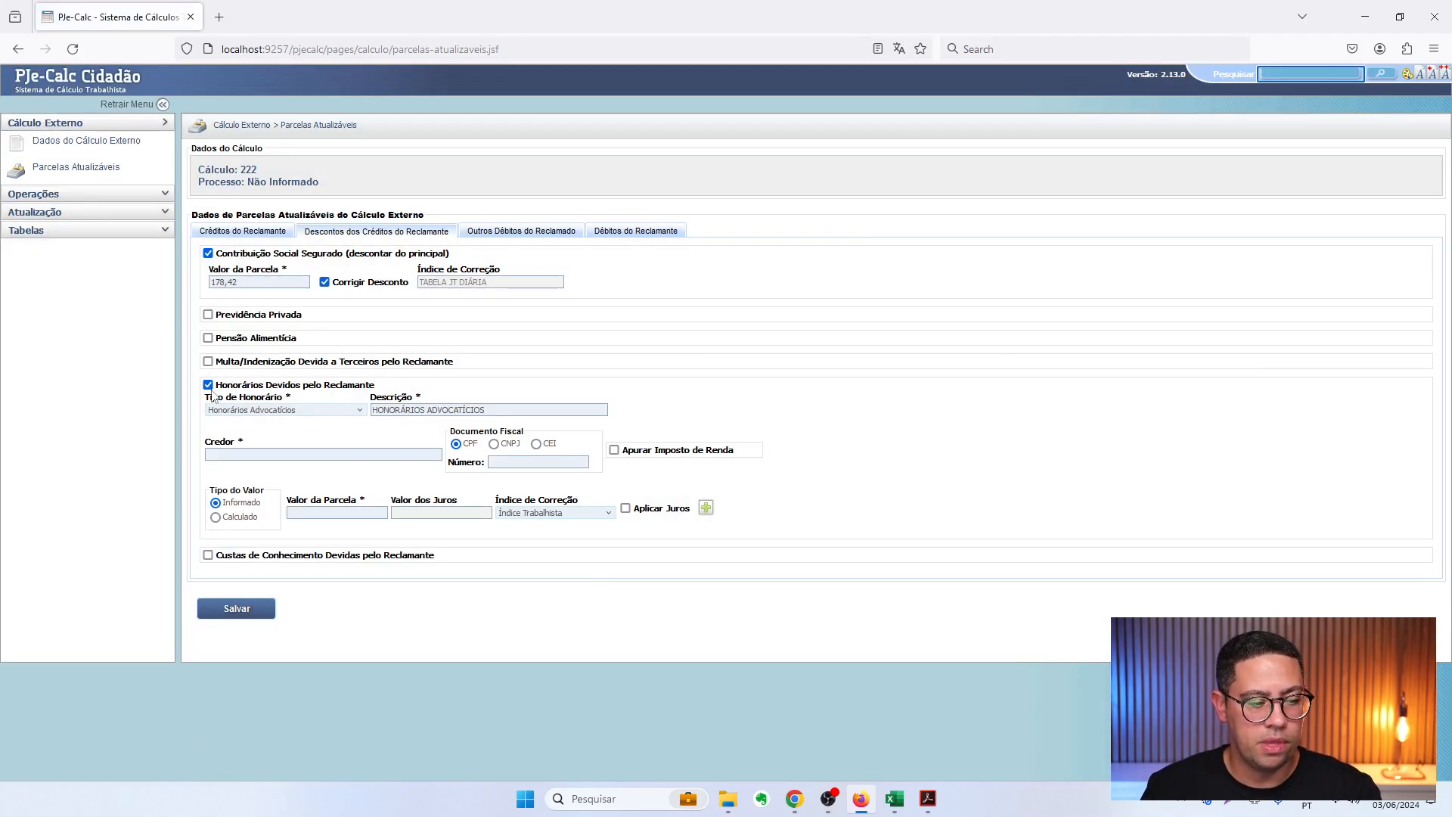
{"action": "left_click", "coordinate": [208, 384]}
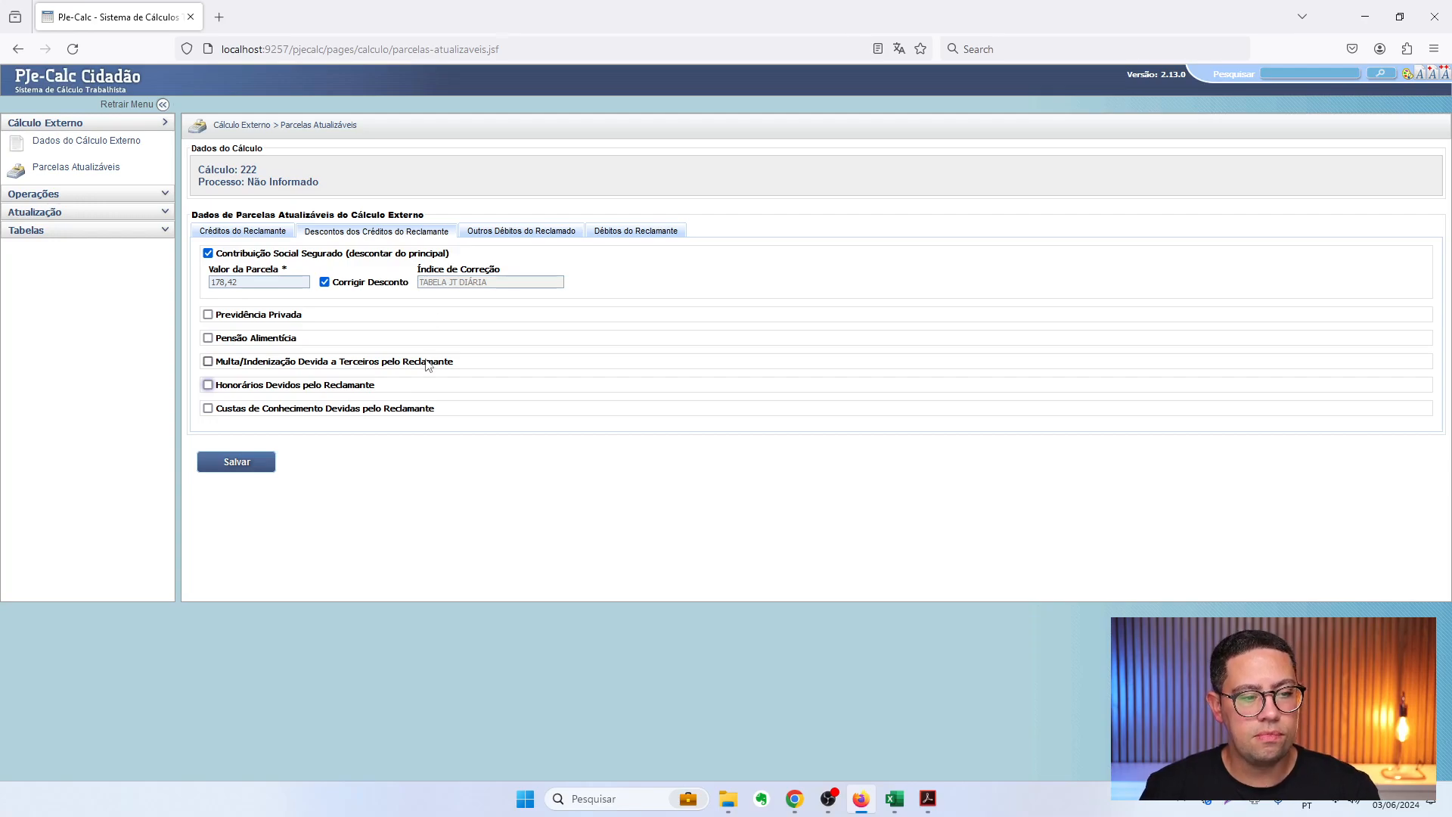
Go to Outros Débitos do Reclamado and save the Parcelas Atualizáveis data
{"action": "left_click", "coordinate": [517, 233]}
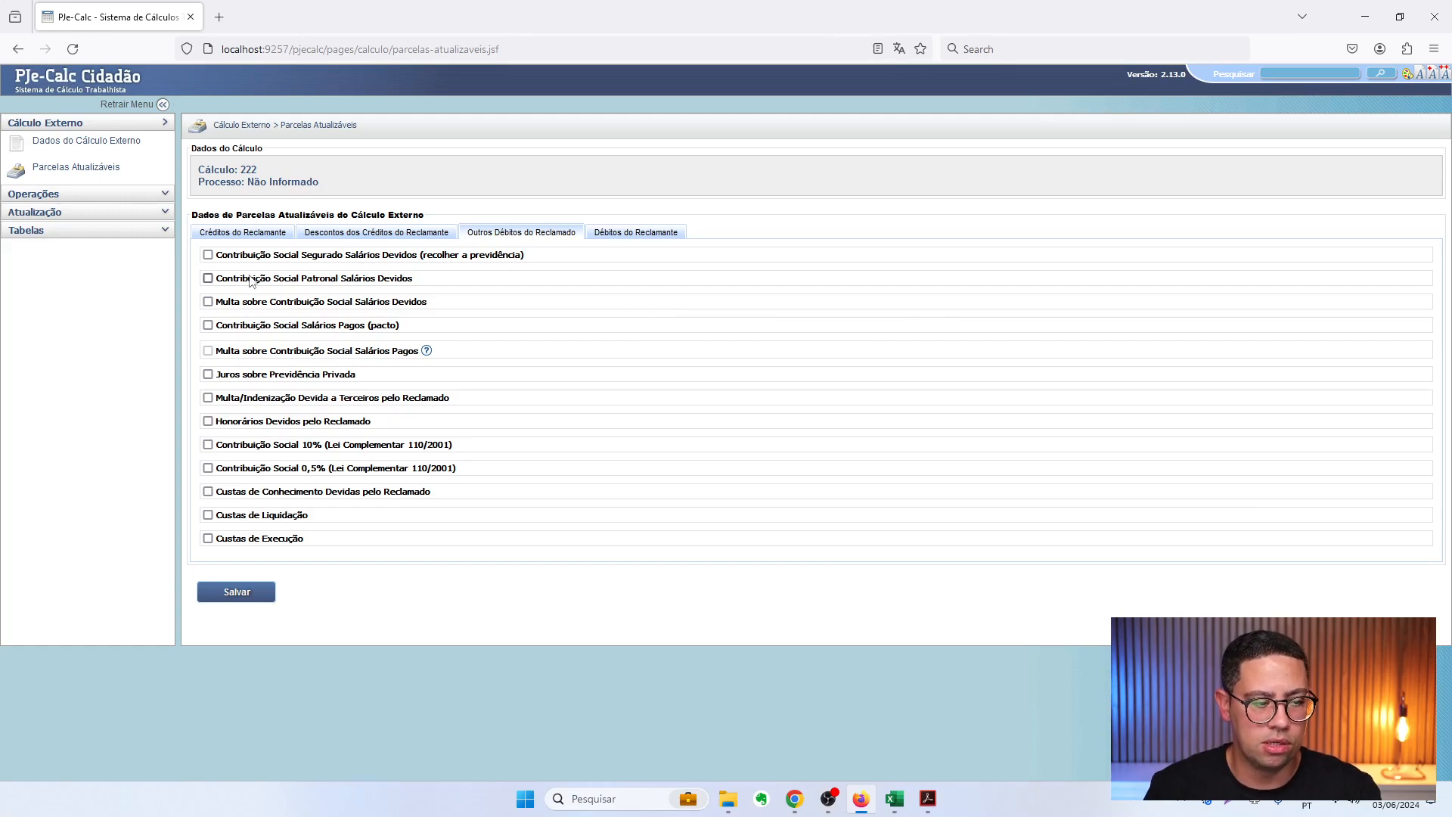
{"action": "left_click", "coordinate": [236, 592]}
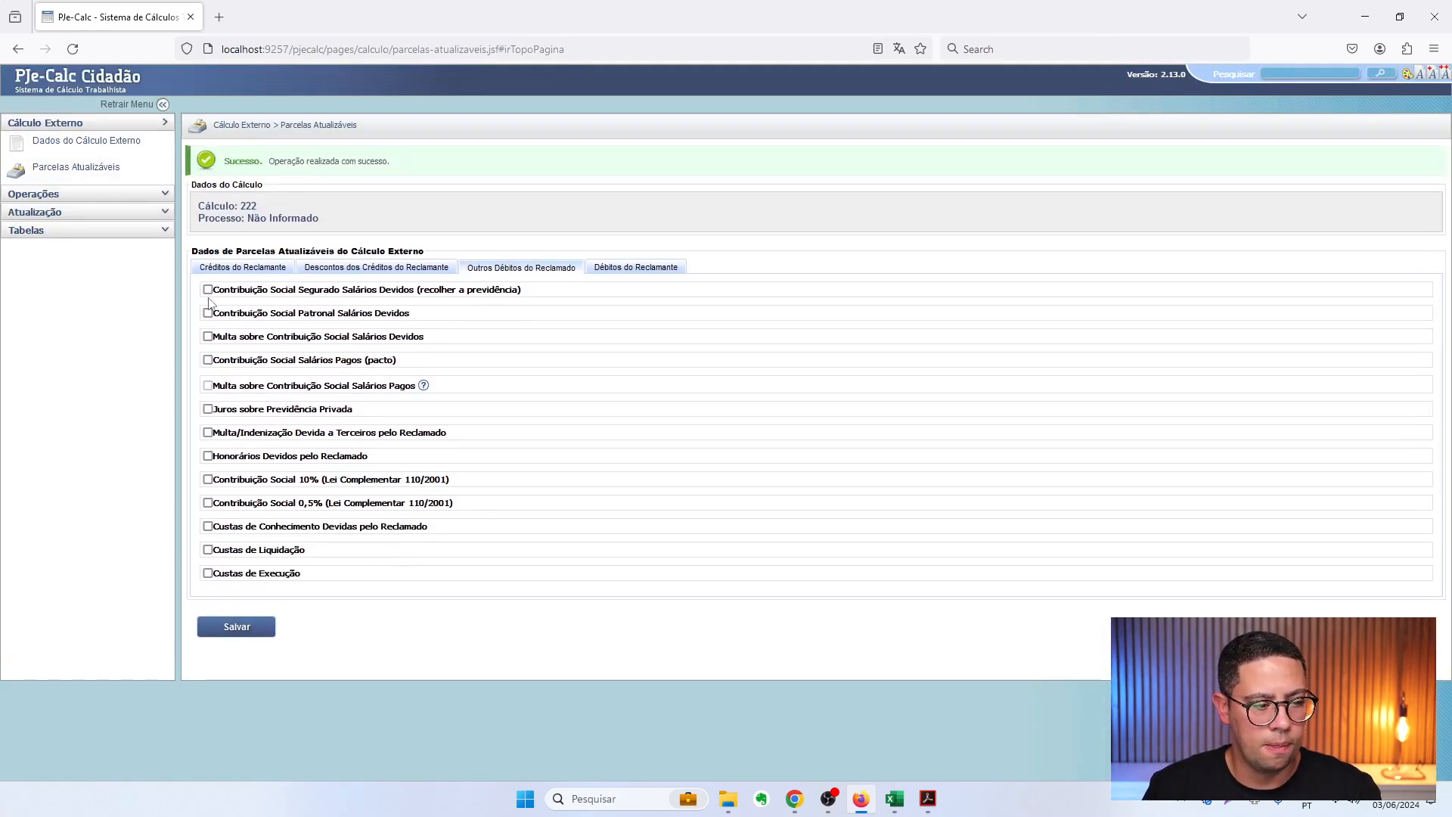
Enable Contribuição Social Segurado and Patronal Salários Devidos to examine their Fev/2009 and Mar/2009 amount and interest fields, and disable both again
{"action": "left_click", "coordinate": [208, 289]}
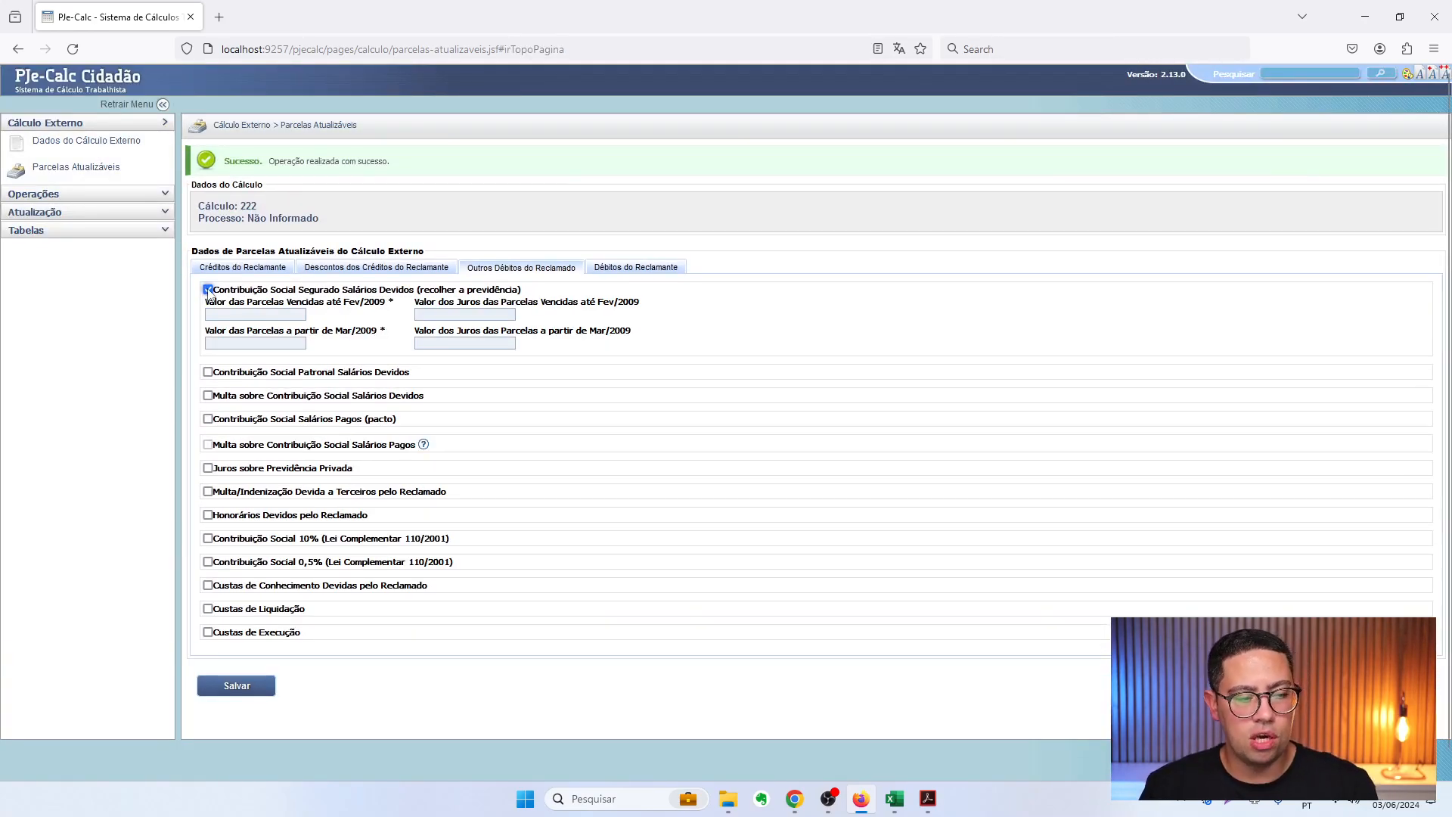
{"action": "left_click", "coordinate": [208, 371]}
{"action": "left_click", "coordinate": [267, 397]}
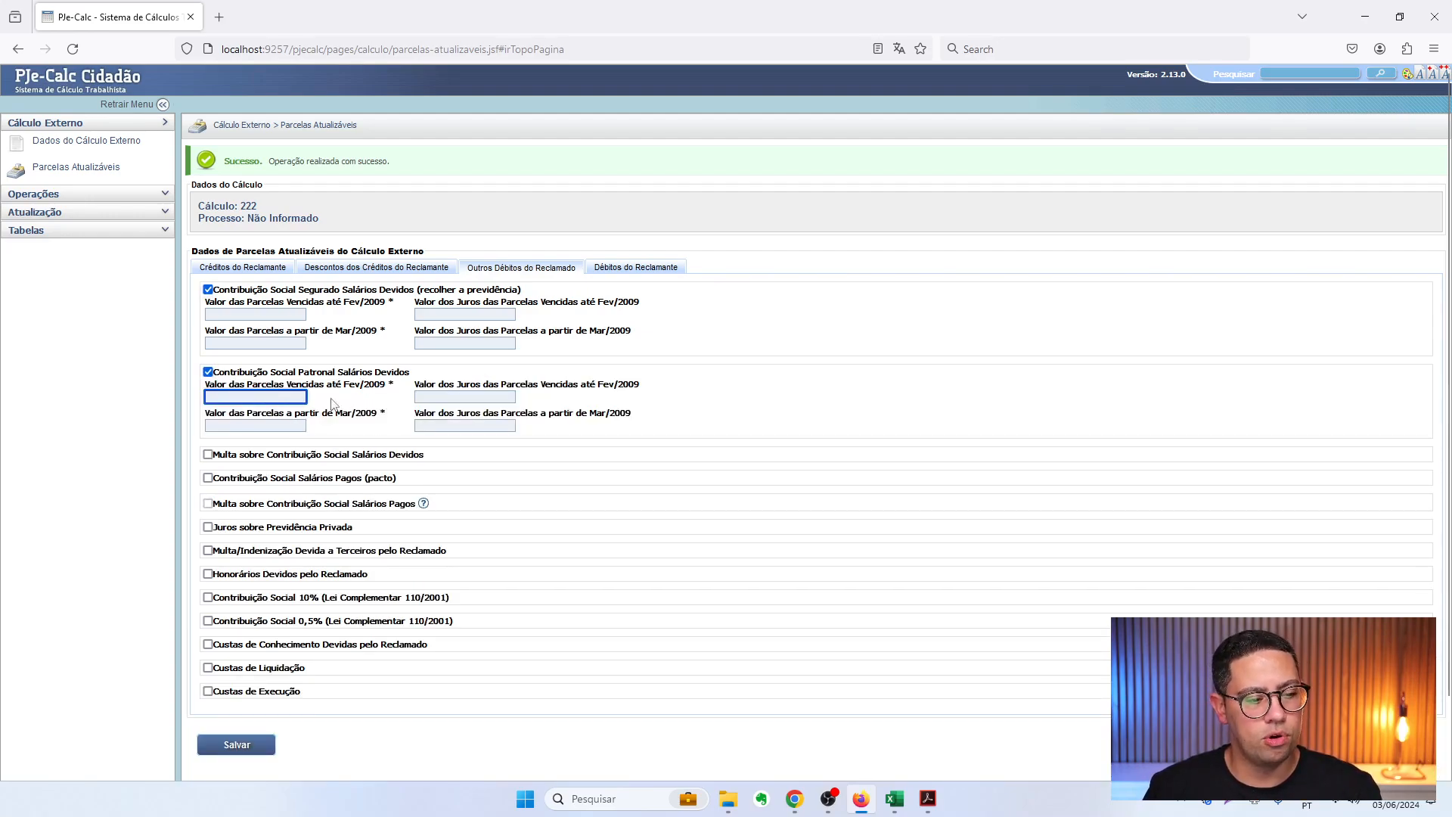
{"action": "left_click_drag", "start_coordinate": [333, 415], "coordinate": [376, 416]}
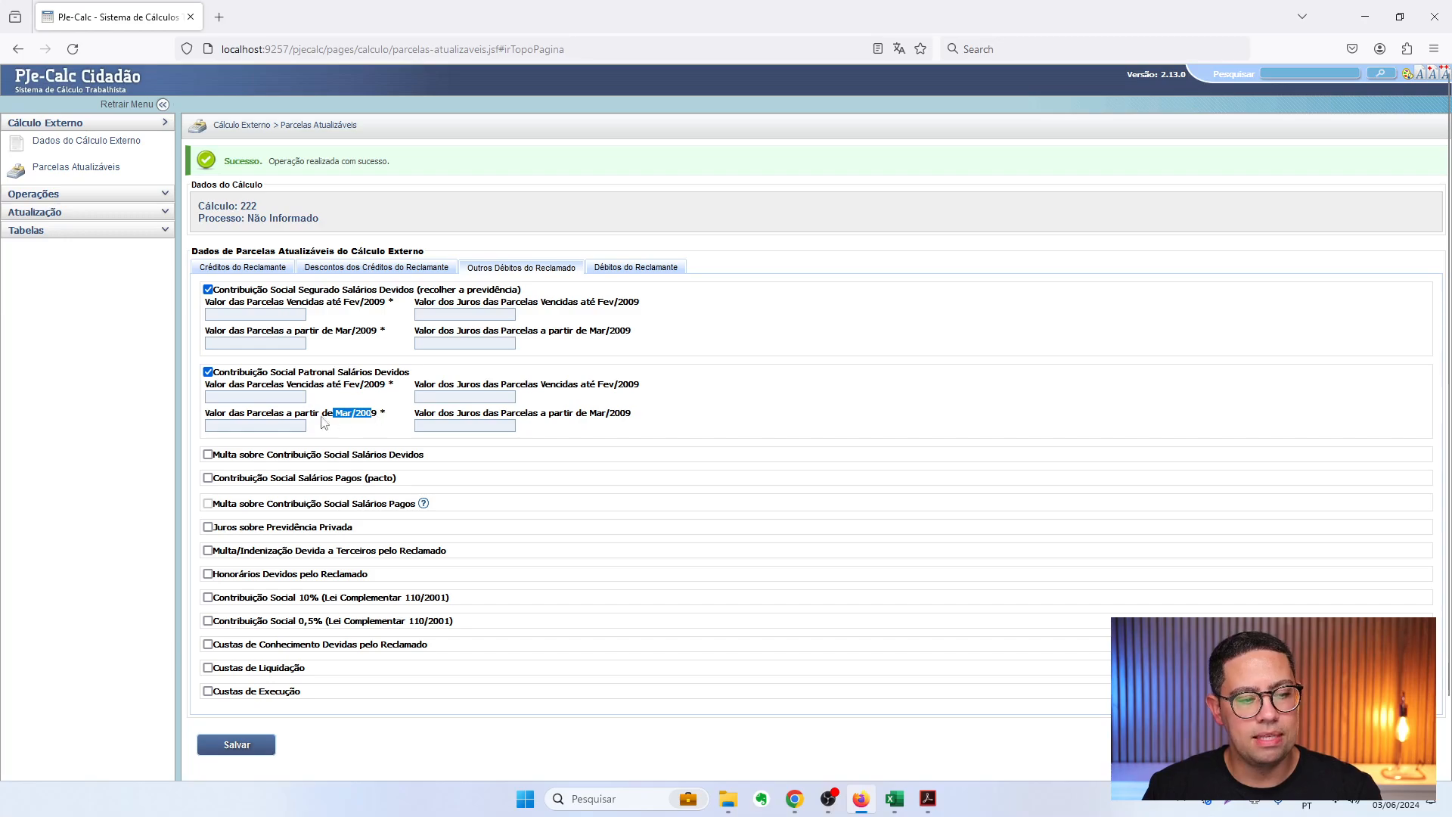
{"action": "left_click", "coordinate": [267, 425]}
{"action": "left_click", "coordinate": [460, 426]}
{"action": "left_click", "coordinate": [444, 397]}
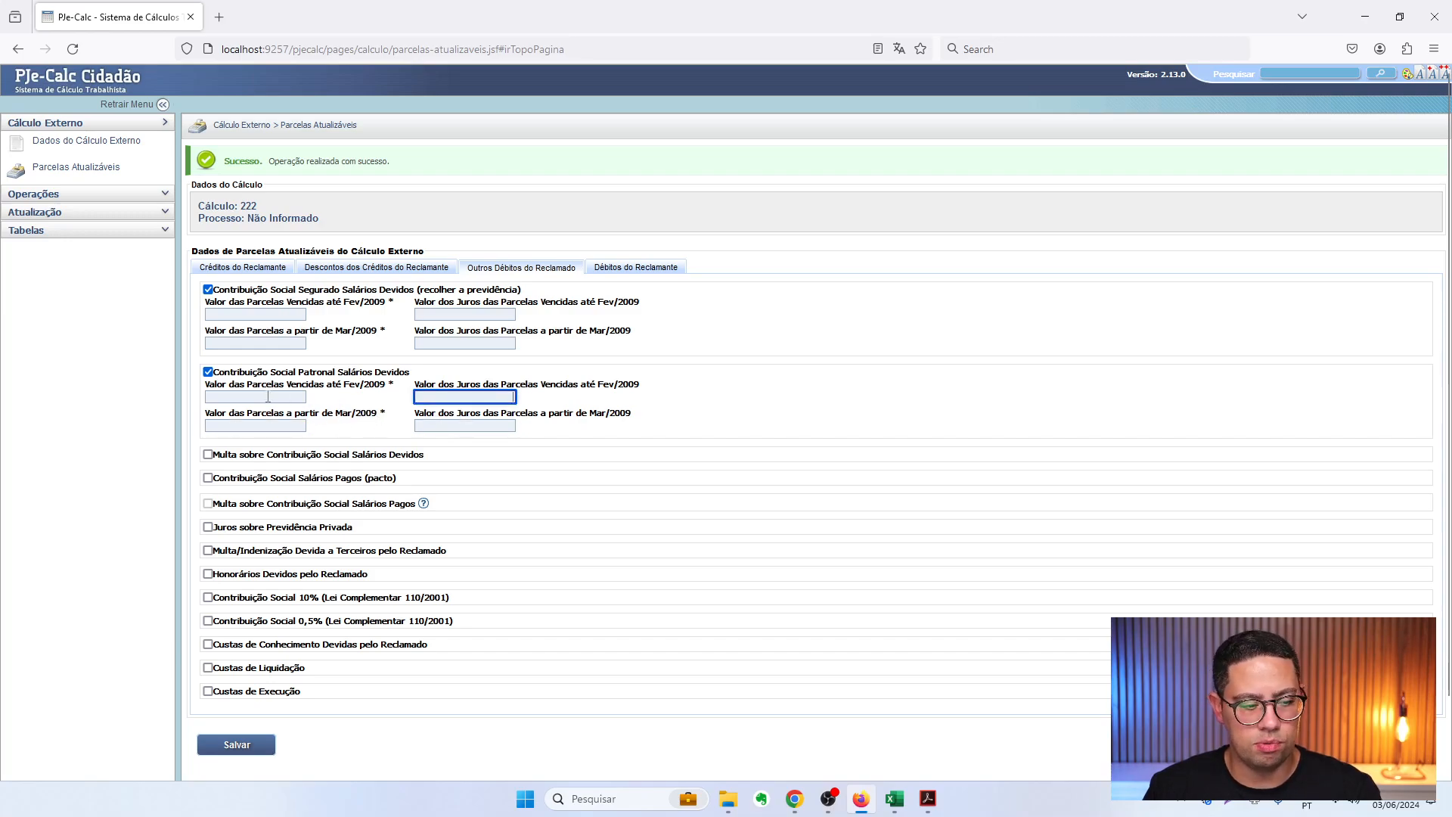
{"action": "left_click", "coordinate": [270, 397]}
{"action": "left_click", "coordinate": [284, 344]}
{"action": "left_click", "coordinate": [462, 343]}
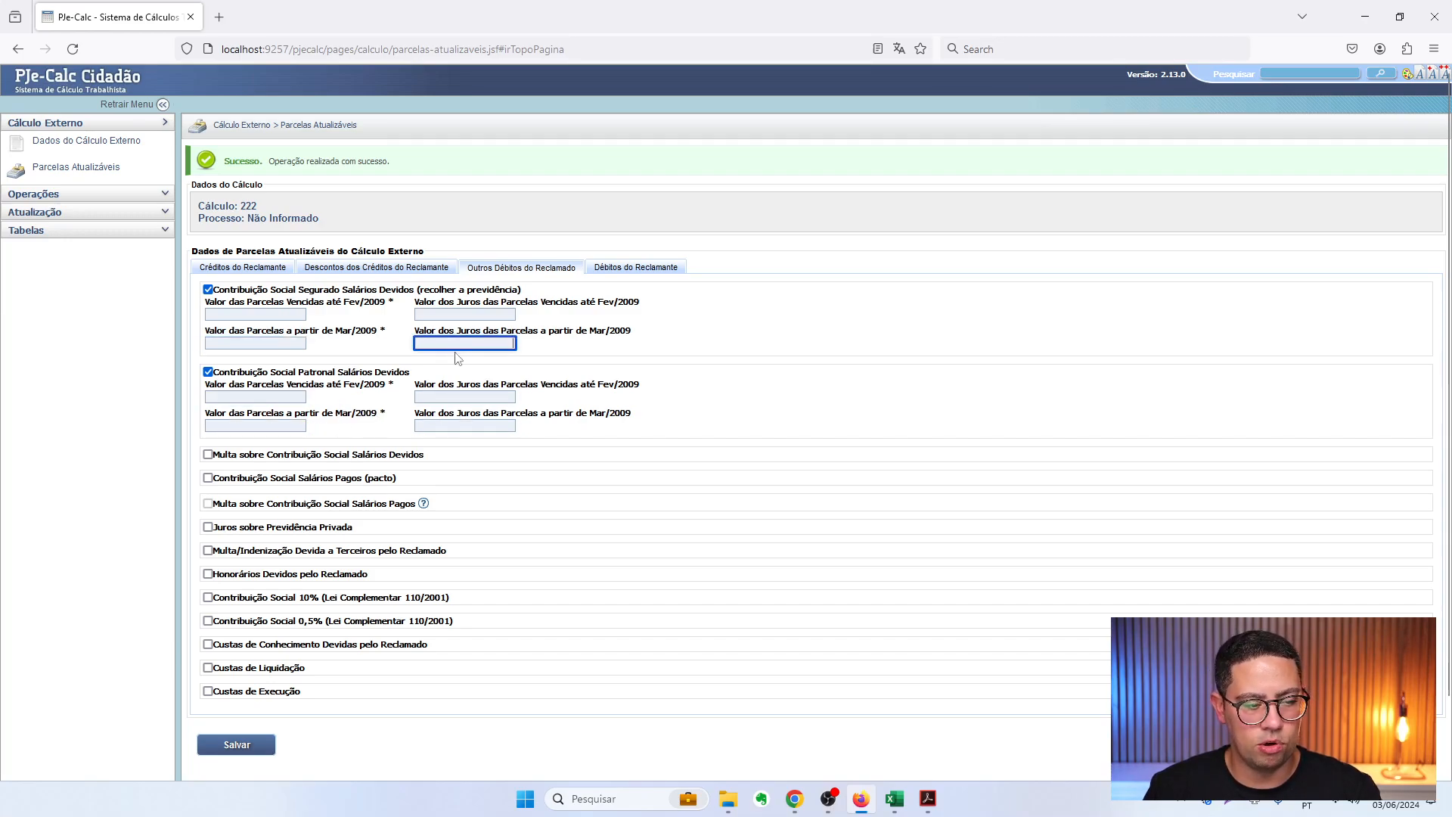
{"action": "left_click", "coordinate": [208, 290]}
{"action": "left_click", "coordinate": [208, 312]}
Review the social contribution and fine items for salaries due and salaries paid among the defendant's other debts
{"action": "left_click_drag", "start_coordinate": [250, 289], "coordinate": [457, 363]}
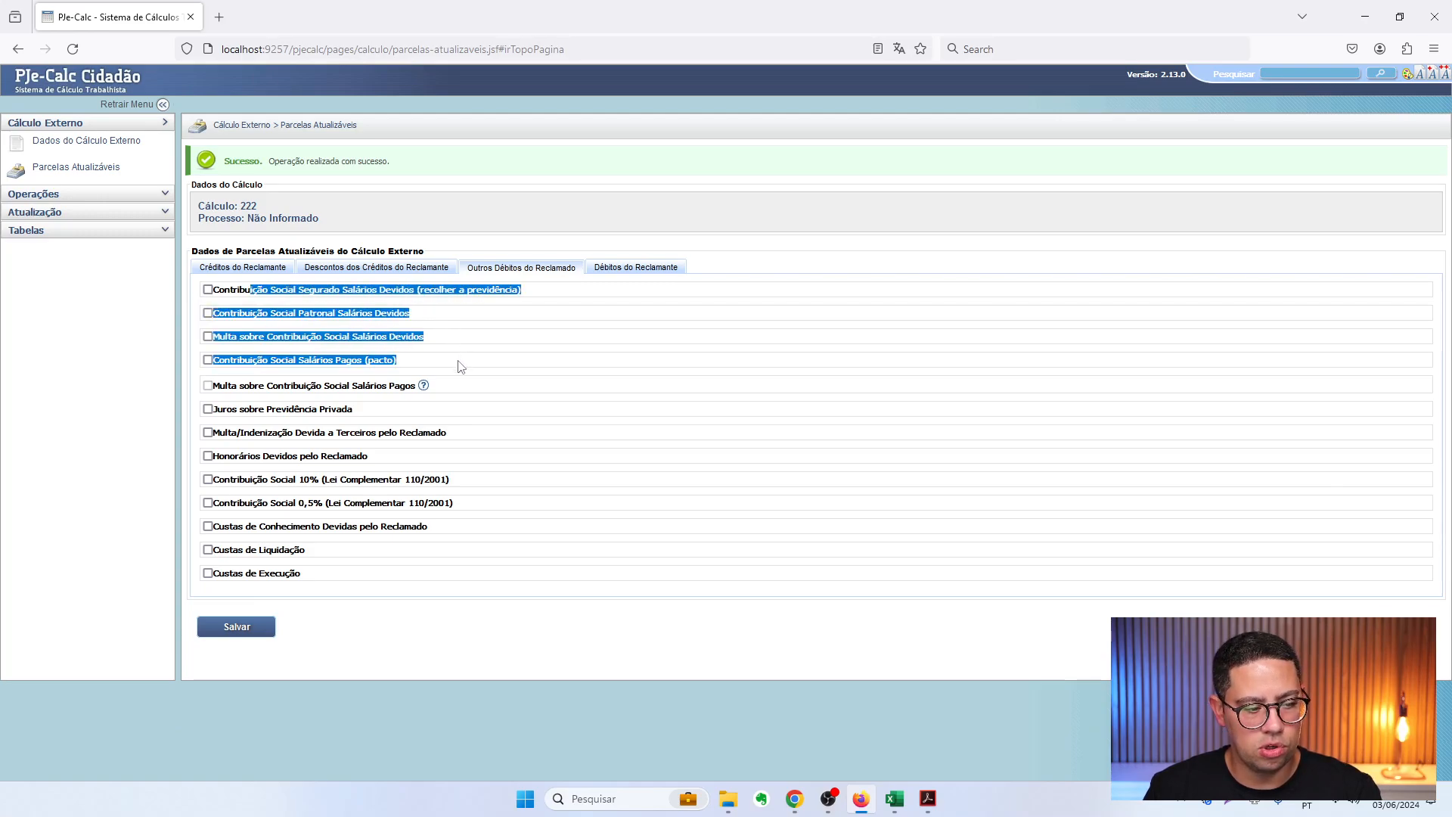
{"action": "left_click_drag", "start_coordinate": [225, 360], "coordinate": [409, 392]}
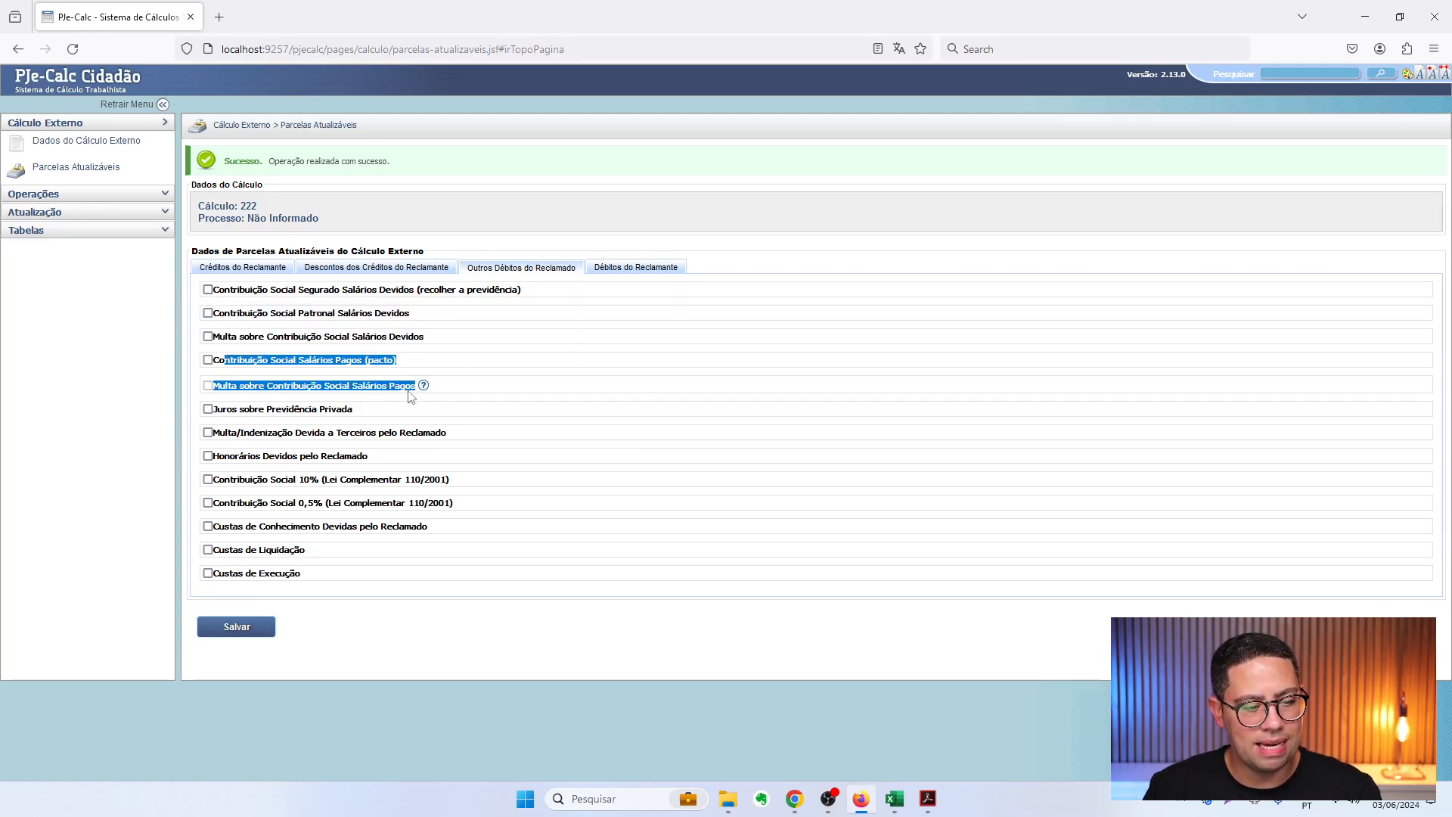
Enable Contribuição Social Salários Pagos (pacto) to examine its amount and interest fields, disable it again, and review the related fine items
{"action": "left_click", "coordinate": [265, 363]}
{"action": "left_click", "coordinate": [265, 363]}
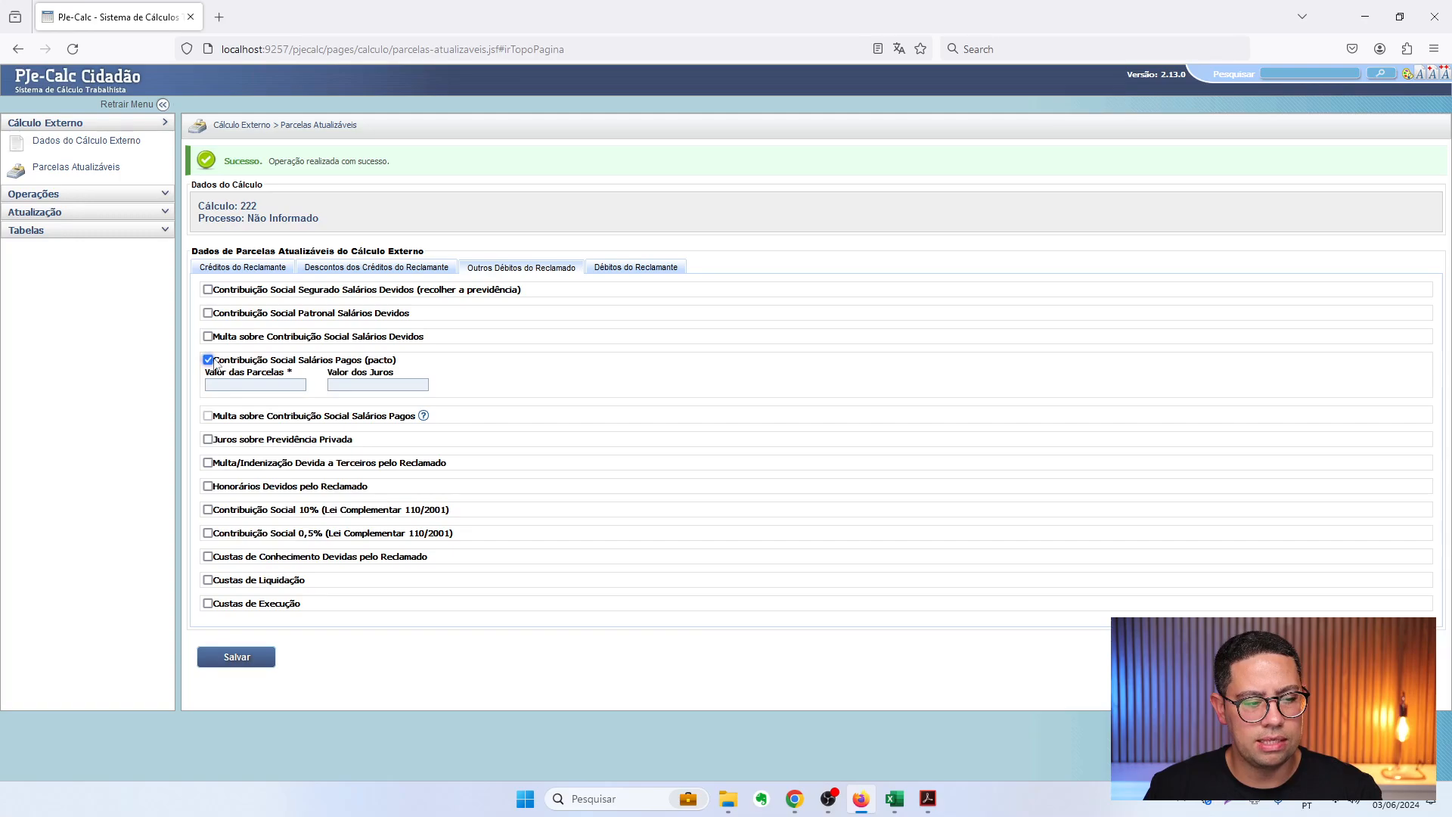
{"action": "left_click", "coordinate": [265, 363]}
{"action": "left_click_drag", "start_coordinate": [282, 361], "coordinate": [452, 387]}
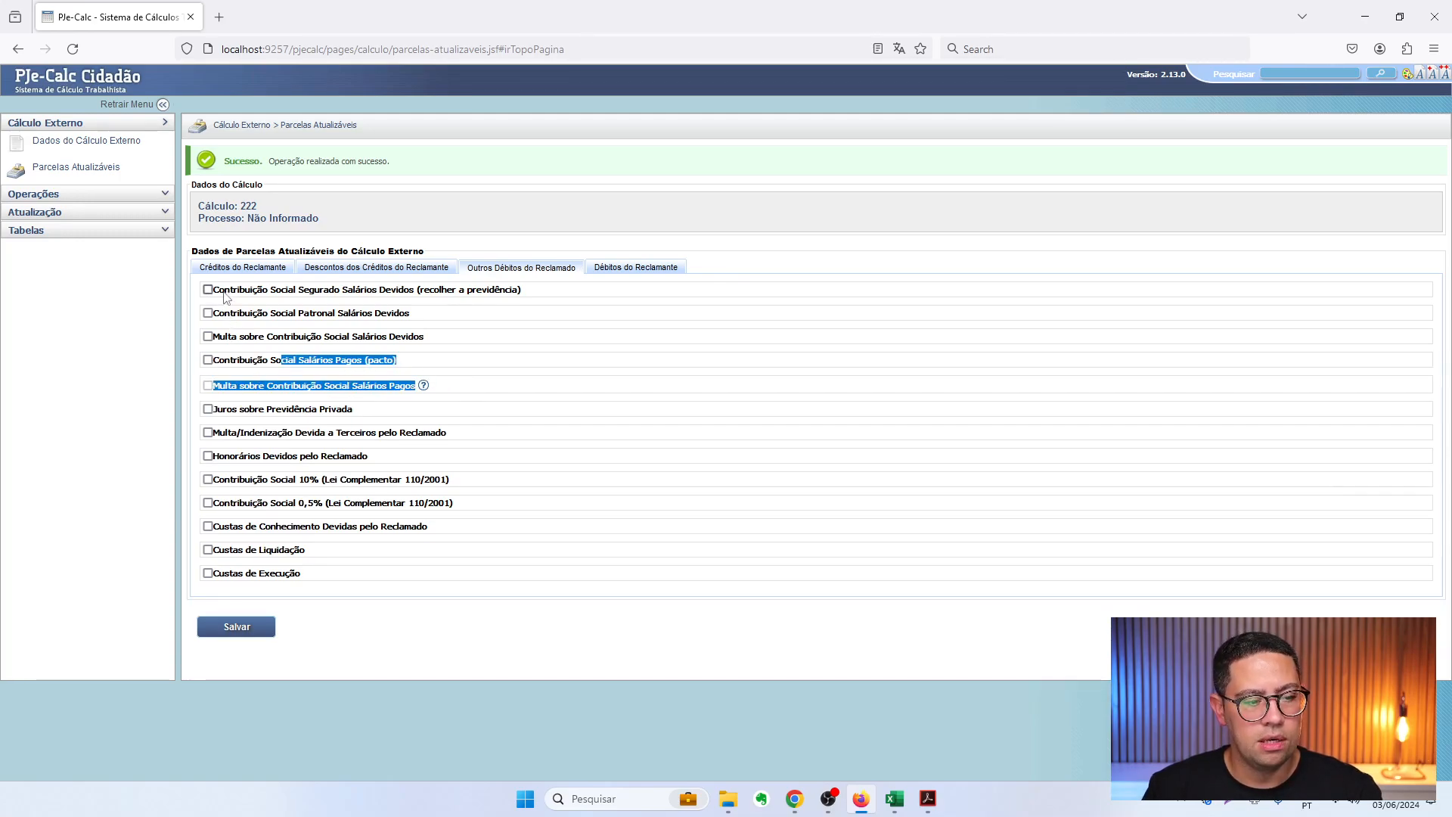
{"action": "left_click_drag", "start_coordinate": [224, 290], "coordinate": [217, 345]}
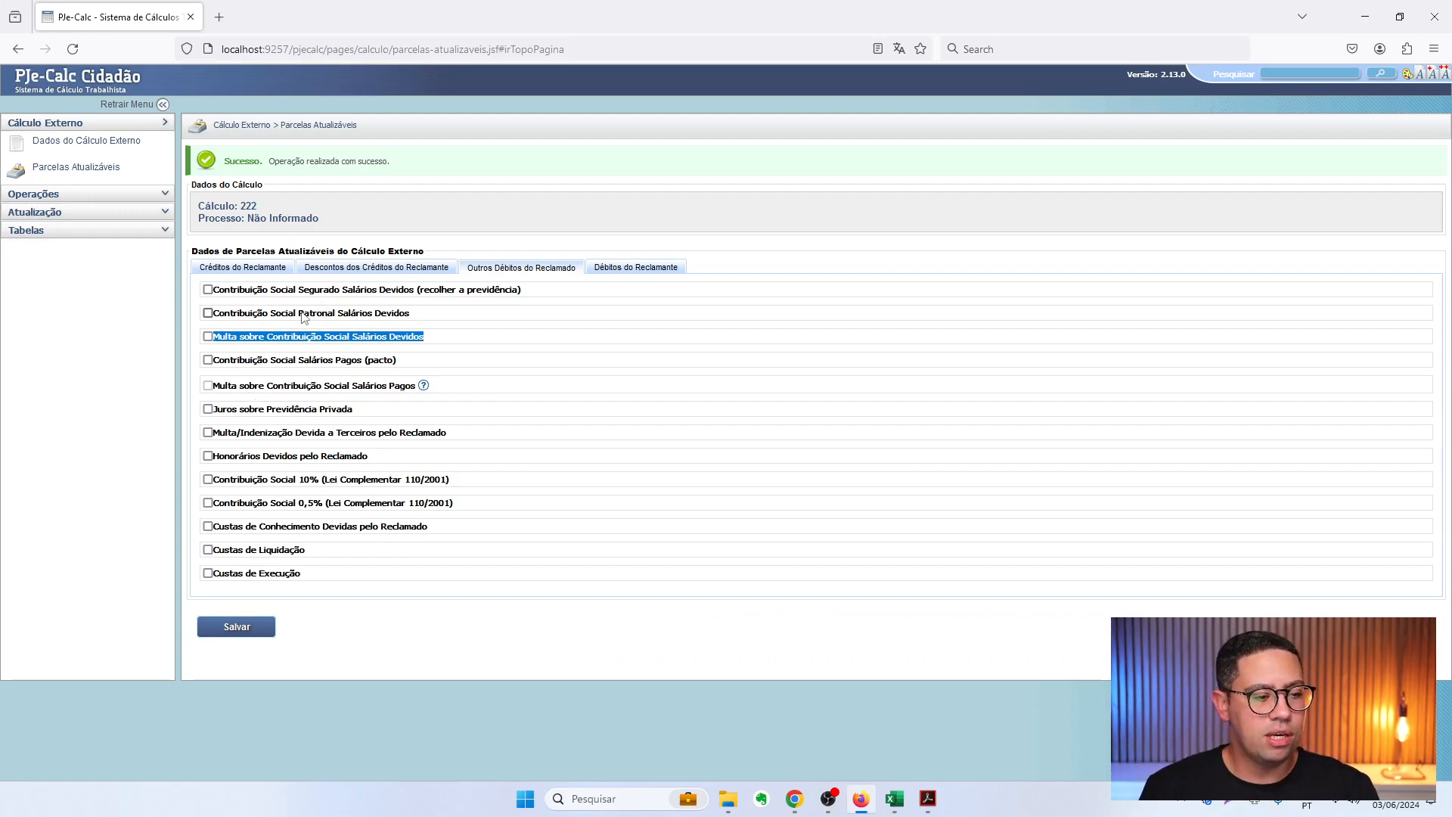
Compare Contribuição Social Segurado Salários Devidos (recolher a previdência) with the claimant's deductions, and return to Outros Débitos do Reclamado
{"action": "left_click_drag", "start_coordinate": [240, 291], "coordinate": [490, 299]}
{"action": "left_click", "coordinate": [490, 300]}
{"action": "left_click_drag", "start_coordinate": [344, 294], "coordinate": [403, 293]}
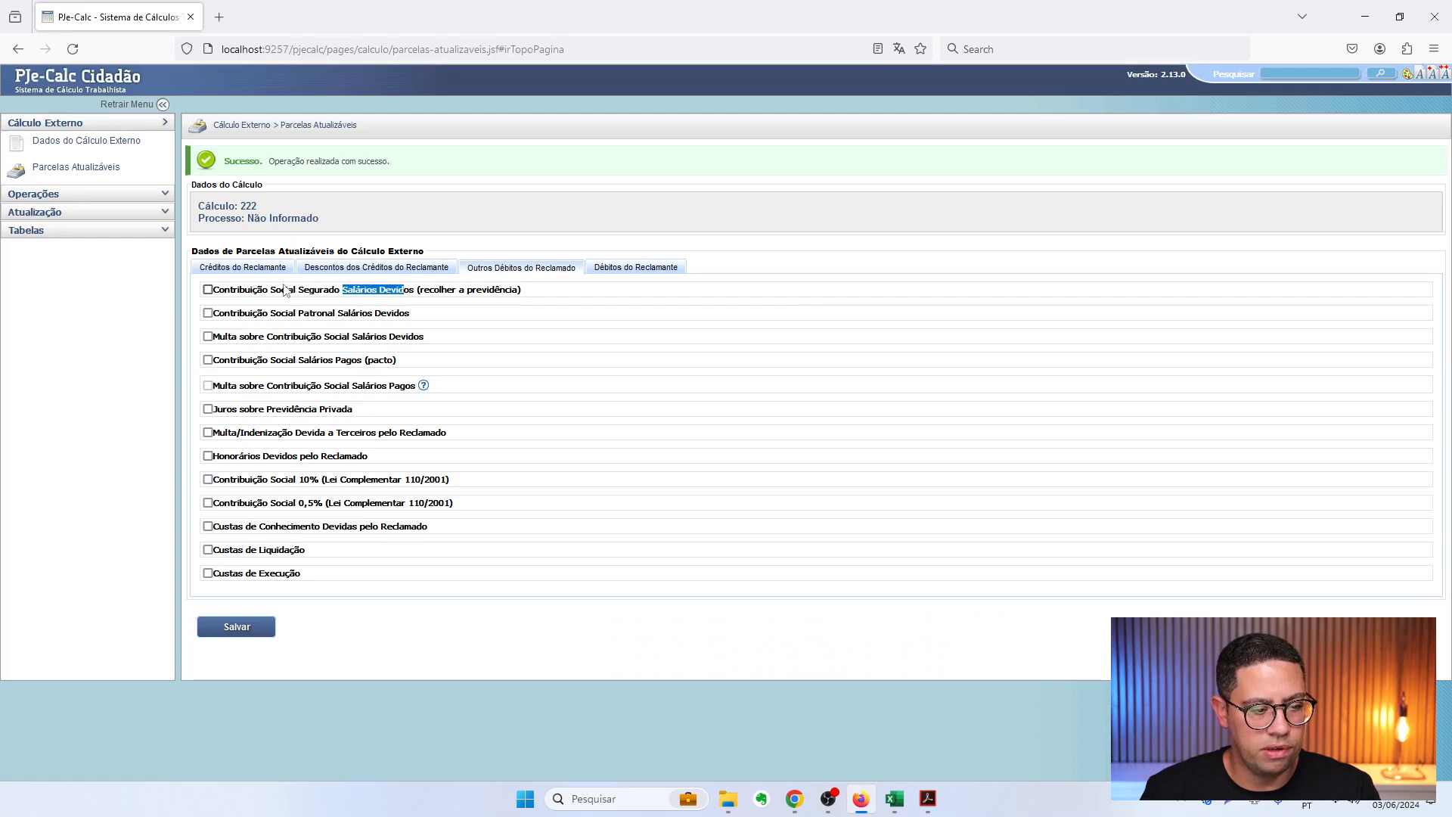
{"action": "left_click_drag", "start_coordinate": [268, 292], "coordinate": [531, 294]}
{"action": "left_click", "coordinate": [358, 270]}
{"action": "left_click", "coordinate": [342, 293]}
{"action": "left_click", "coordinate": [209, 292]}
{"action": "left_click", "coordinate": [467, 271]}
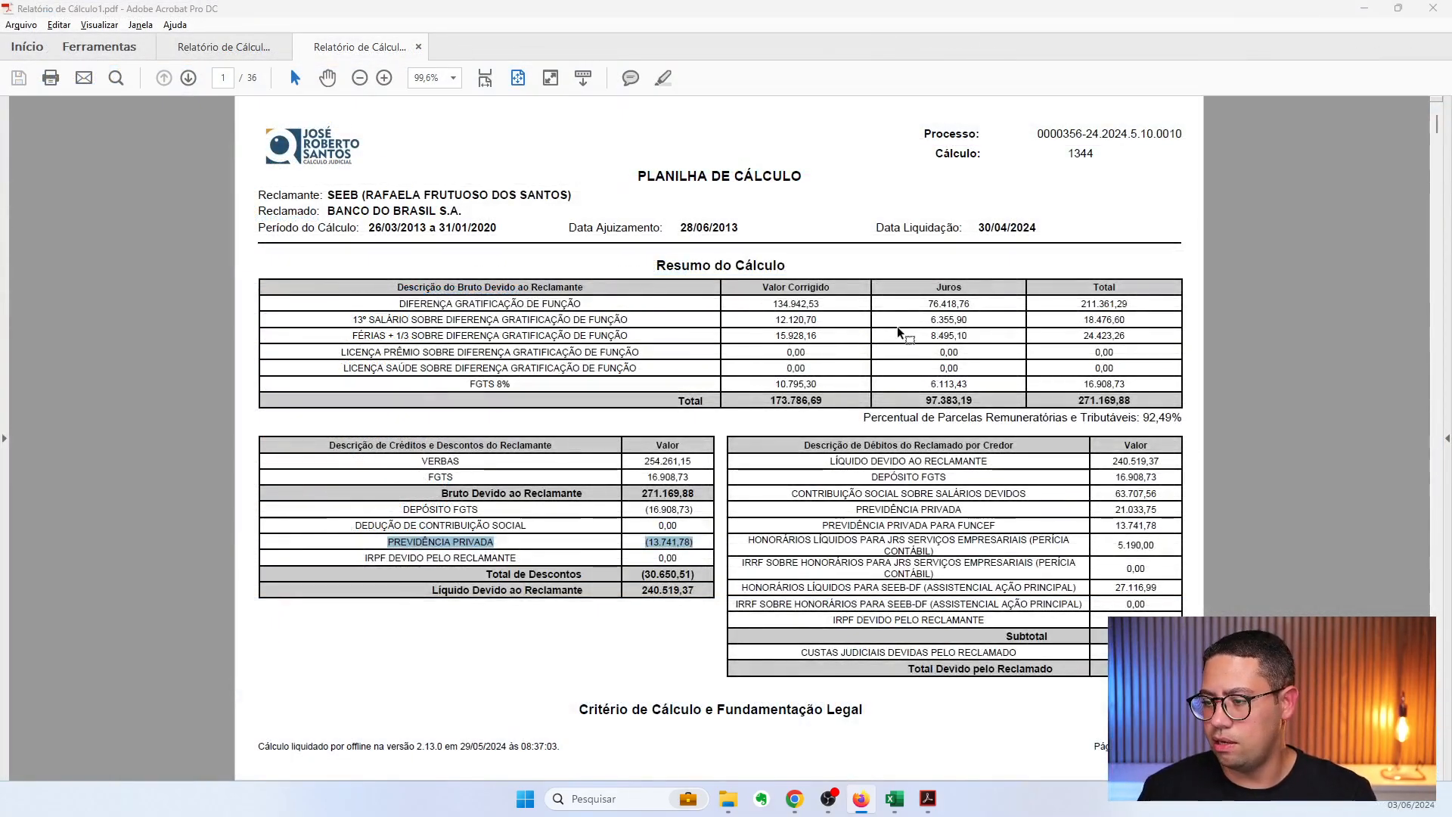
Switch to Relatório de Cálculo1 in Adobe Acrobat and examine the correction index and corrected value columns of the insured's social contribution
{"action": "scroll", "coordinate": [865, 403], "scroll_direction": "down", "scroll_amount": 20}
{"action": "scroll", "coordinate": [865, 403], "scroll_direction": "down", "scroll_amount": 20}
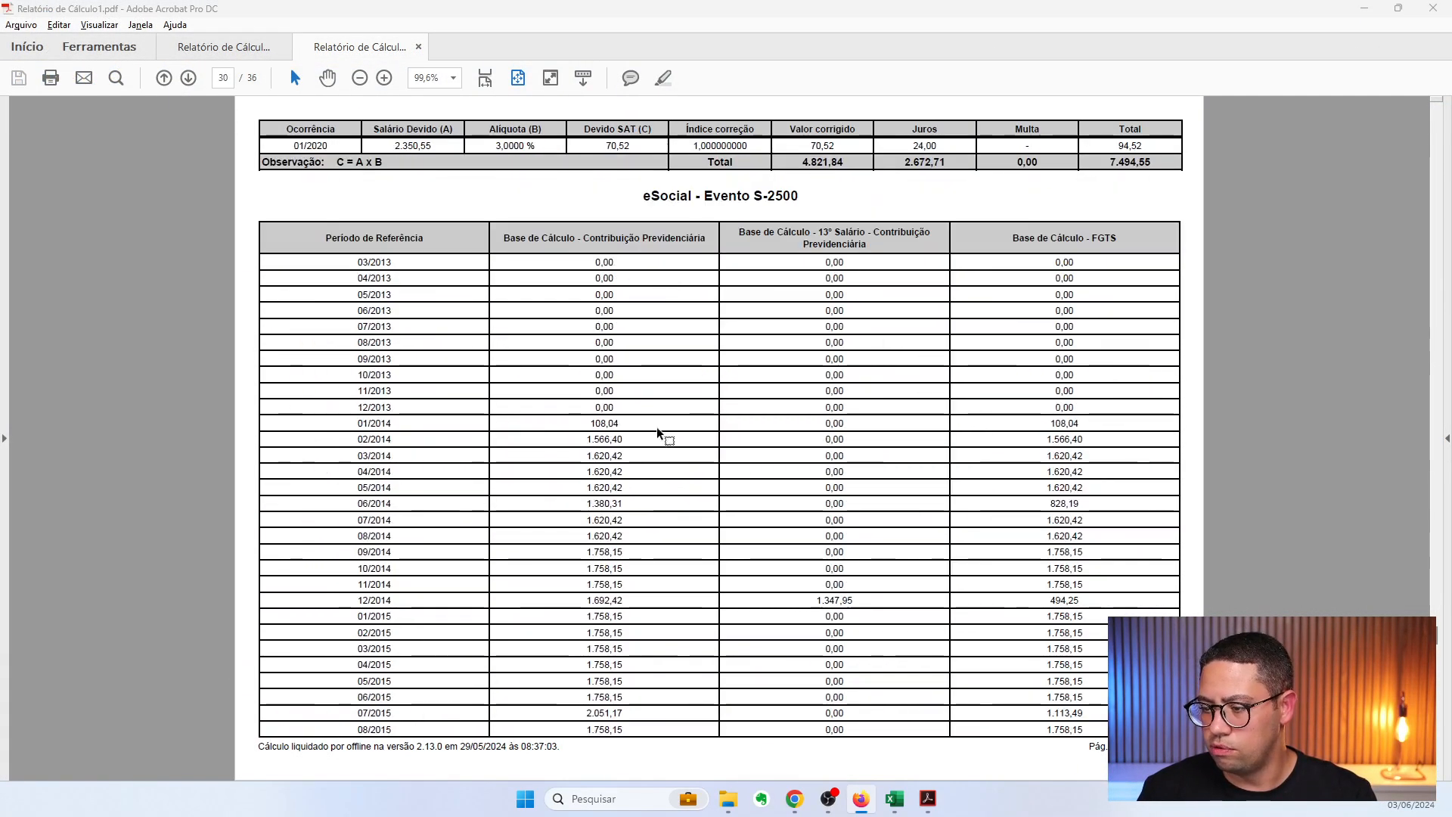
{"action": "scroll", "coordinate": [487, 386], "scroll_direction": "up", "scroll_amount": 18}
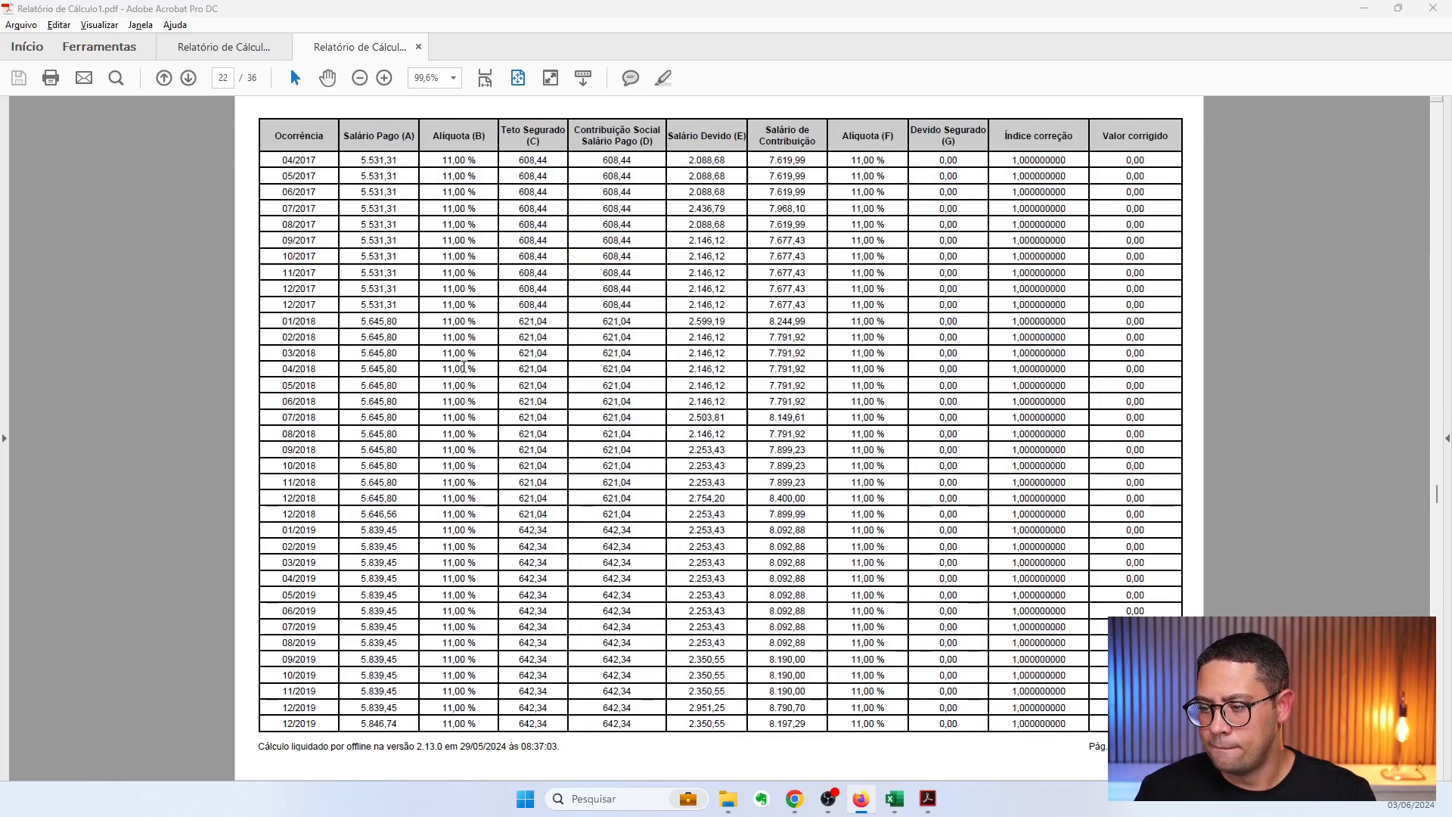
{"action": "scroll", "coordinate": [378, 344], "scroll_direction": "up", "scroll_amount": 5}
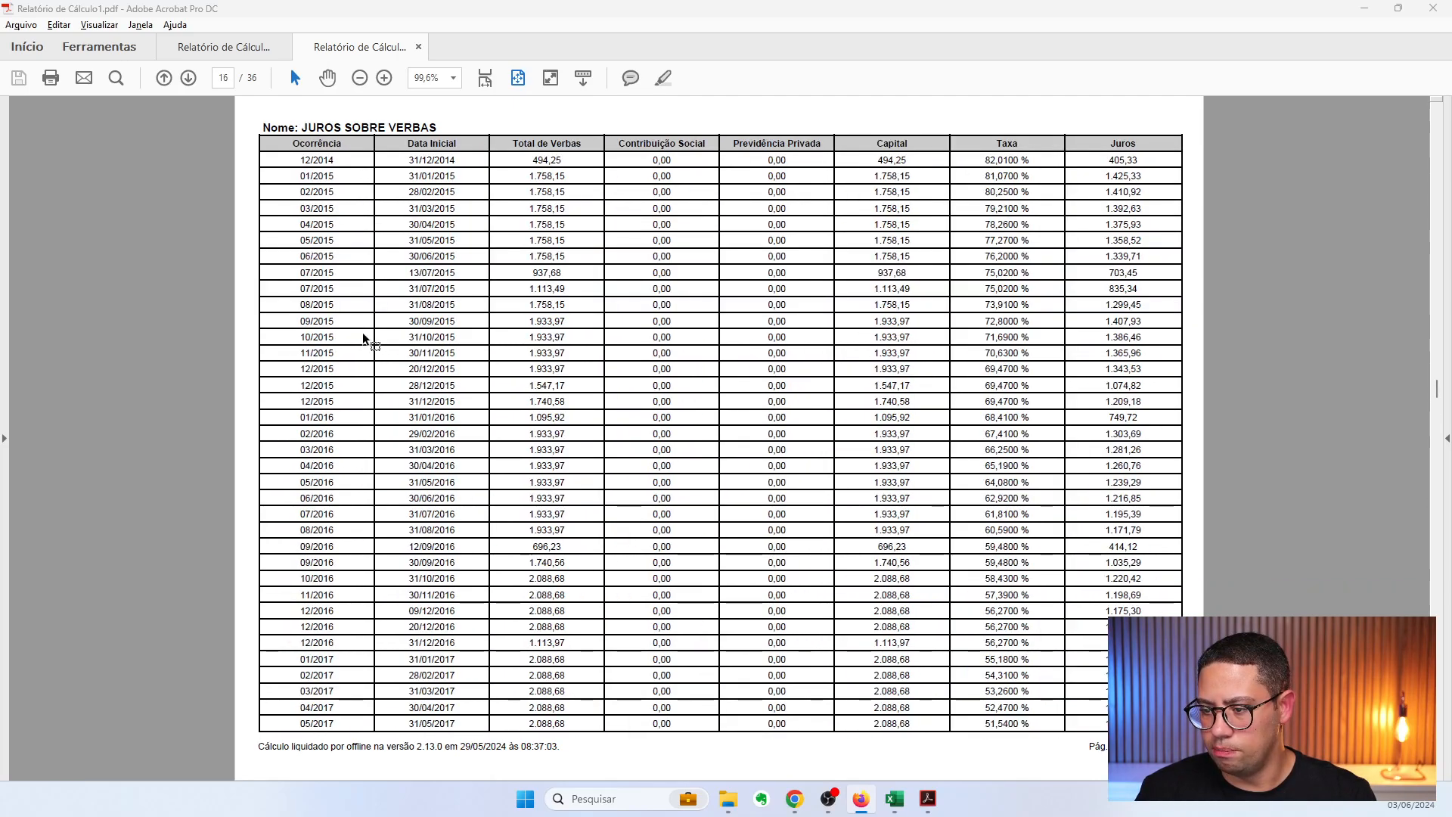
{"action": "scroll", "coordinate": [378, 348], "scroll_direction": "down", "scroll_amount": 10}
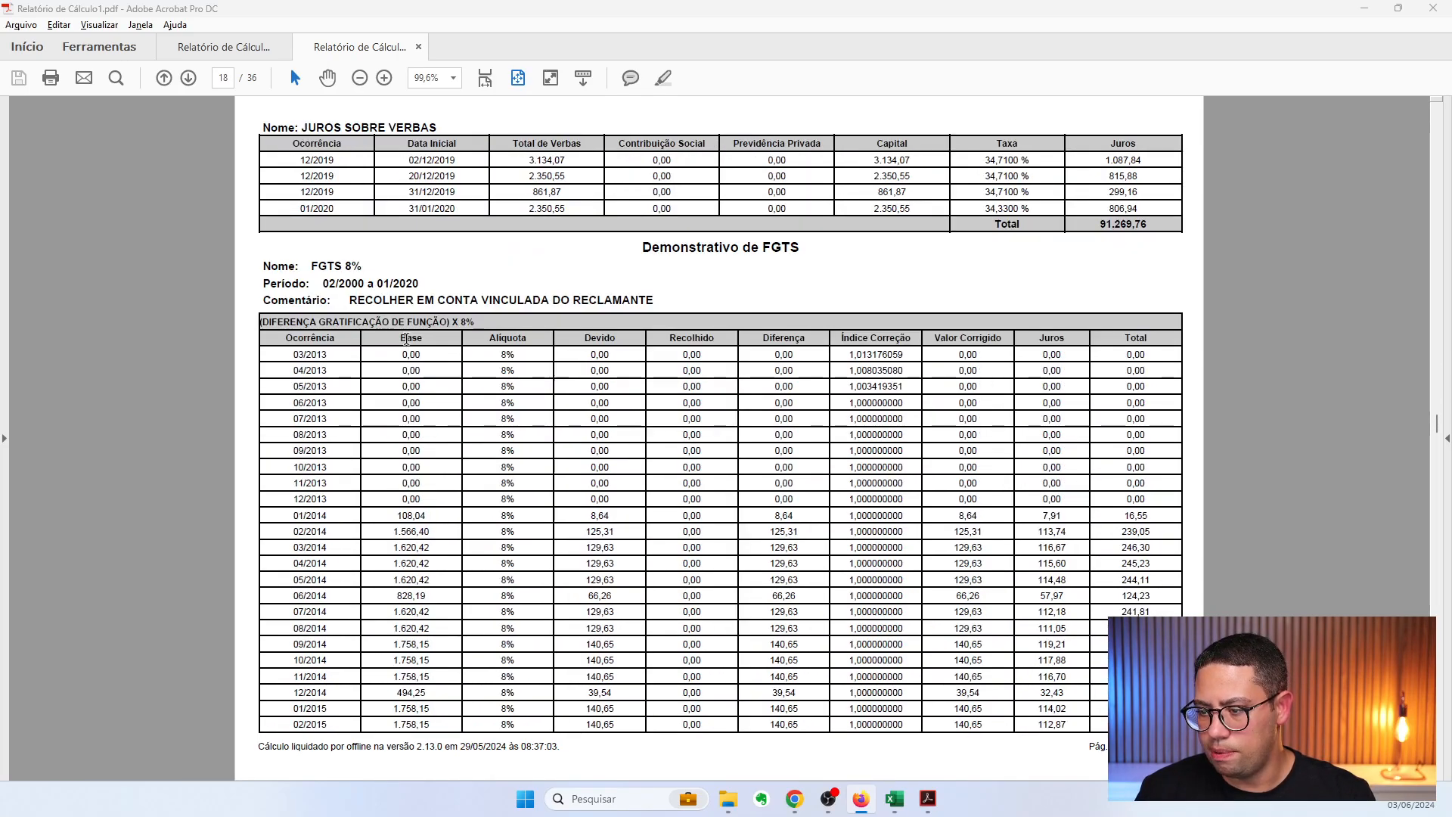
{"action": "left_click_drag", "start_coordinate": [335, 565], "coordinate": [679, 567]}
{"action": "scroll", "coordinate": [1094, 655], "scroll_direction": "down", "scroll_amount": 1}
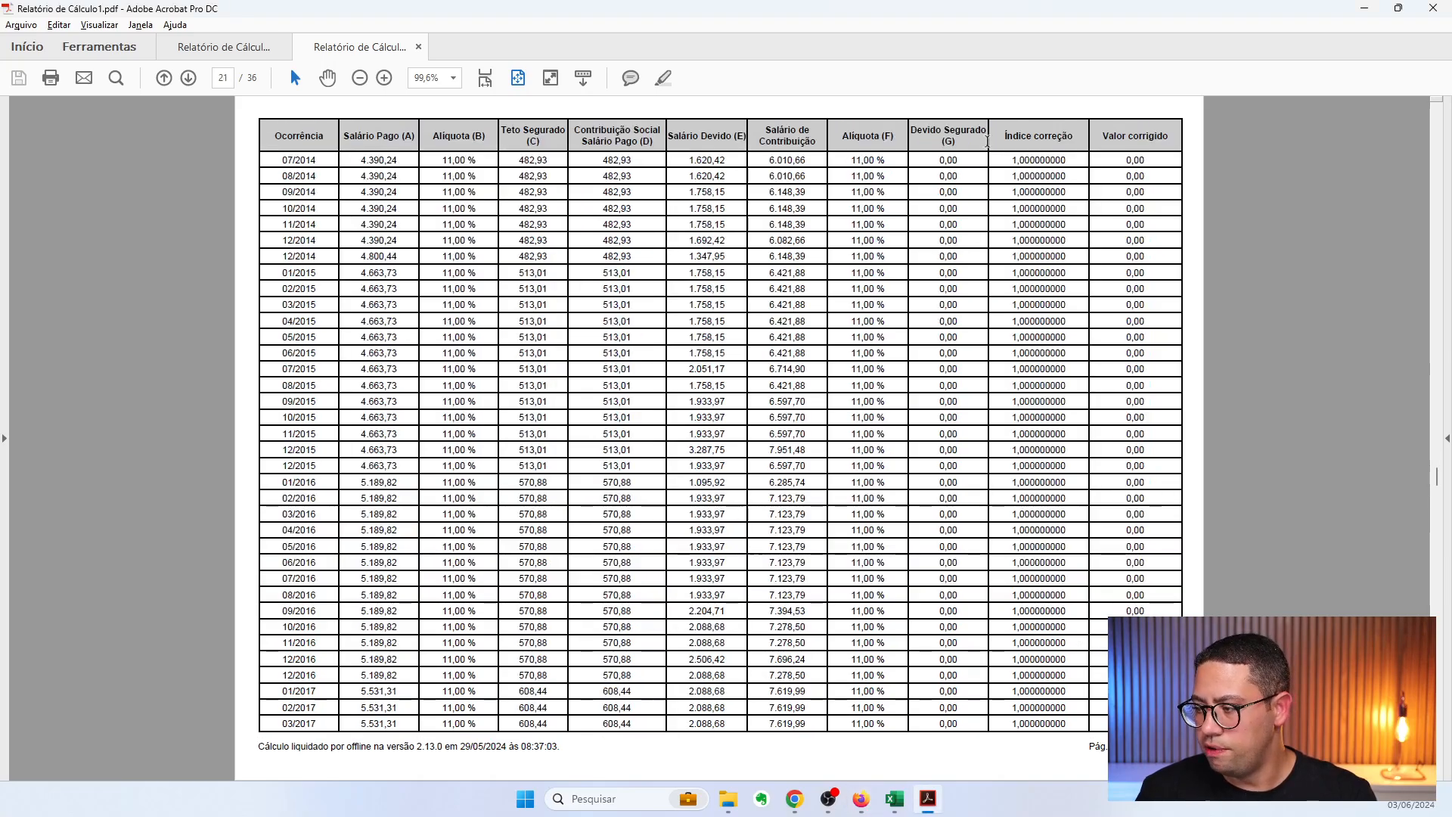
{"action": "left_click_drag", "start_coordinate": [1017, 138], "coordinate": [1062, 659]}
{"action": "scroll", "coordinate": [1080, 350], "scroll_direction": "down", "scroll_amount": 2}
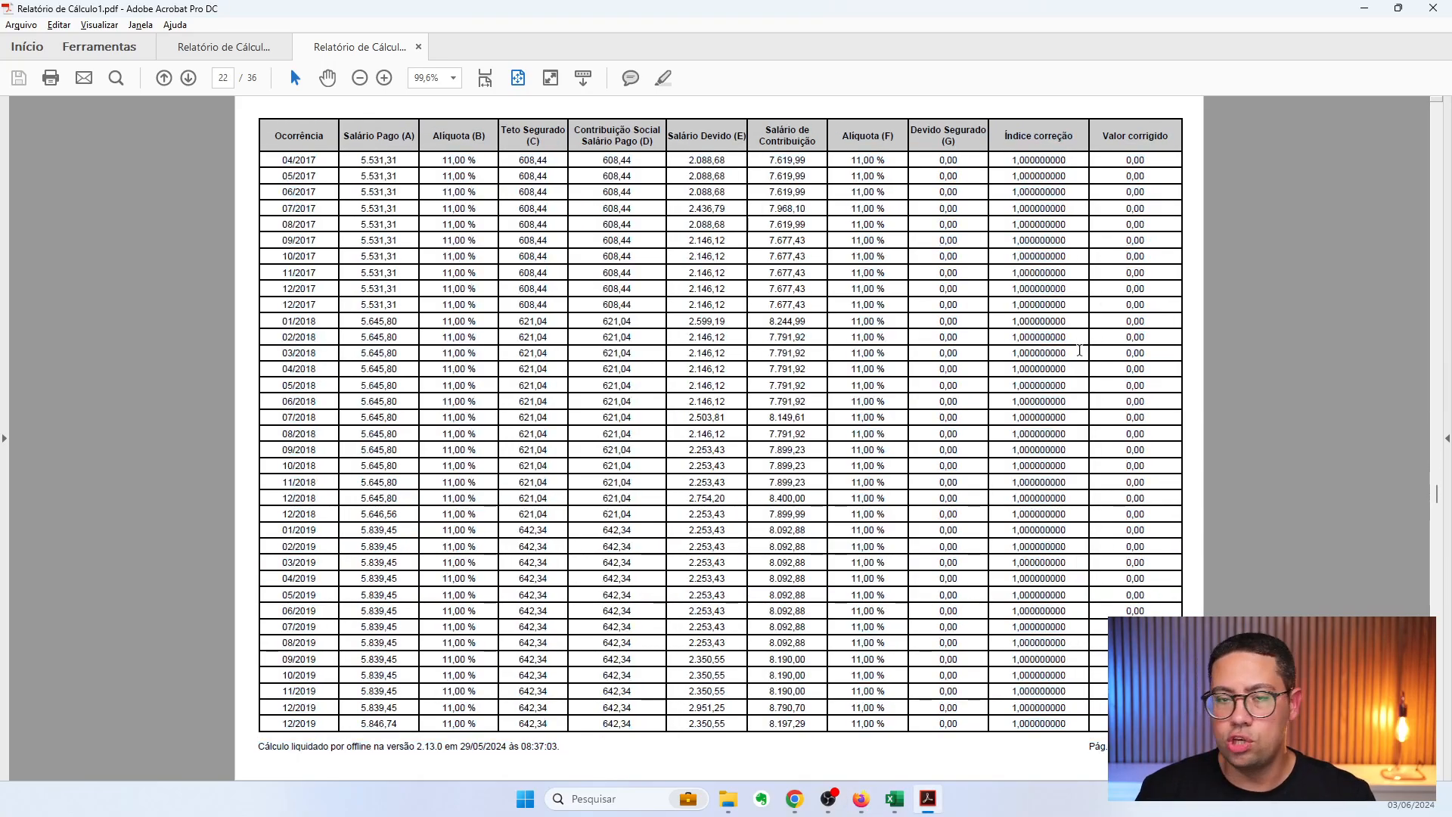
Examine the correction, interest and fine columns of Contribuição Social Segurado (Recolher à Previdência) through to the totals row
{"action": "left_click_drag", "start_coordinate": [507, 220], "coordinate": [688, 220]}
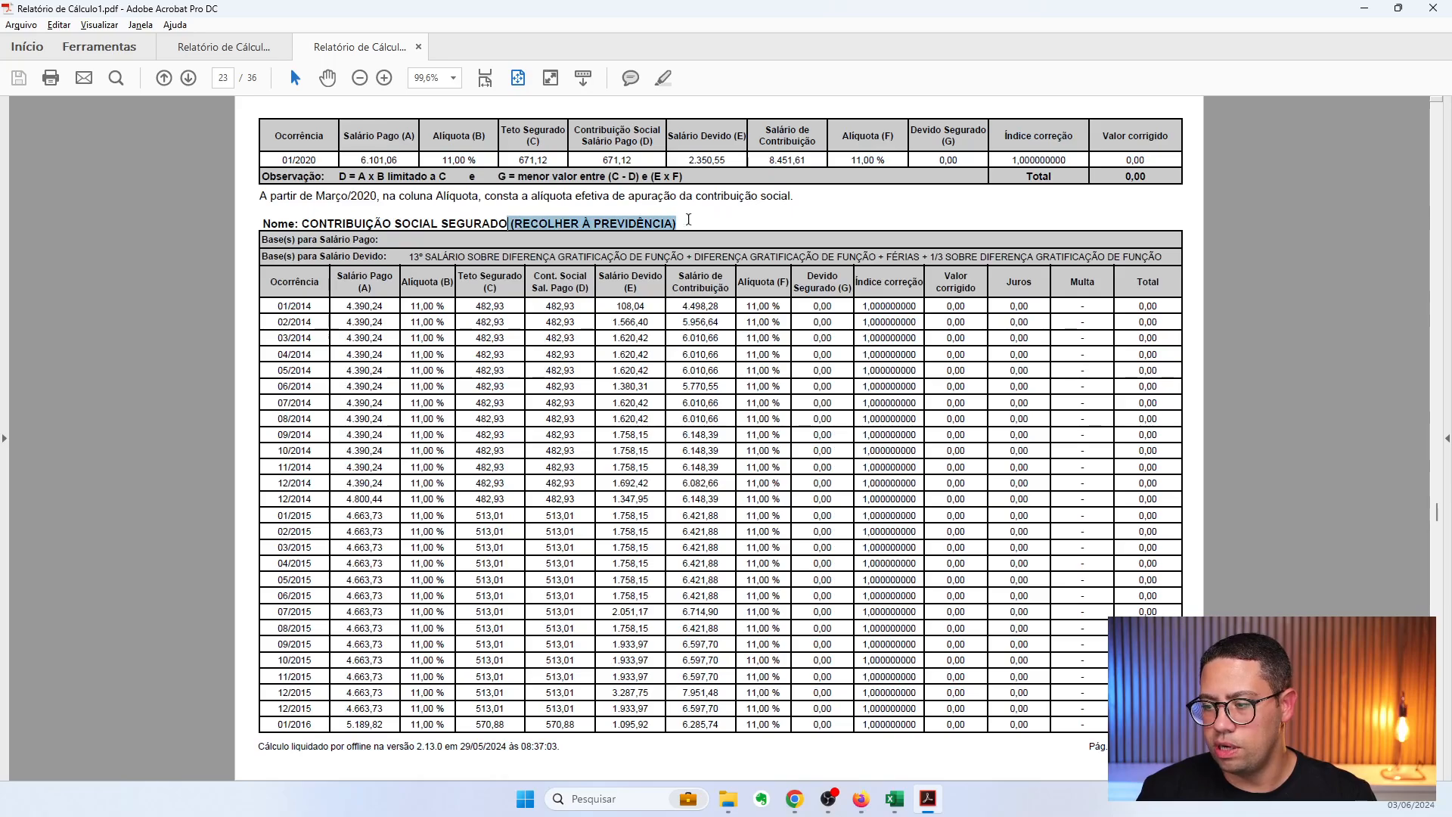
{"action": "left_click_drag", "start_coordinate": [1005, 285], "coordinate": [1028, 625]}
{"action": "left_click", "coordinate": [1114, 216]}
{"action": "left_click_drag", "start_coordinate": [1117, 204], "coordinate": [1064, 616]}
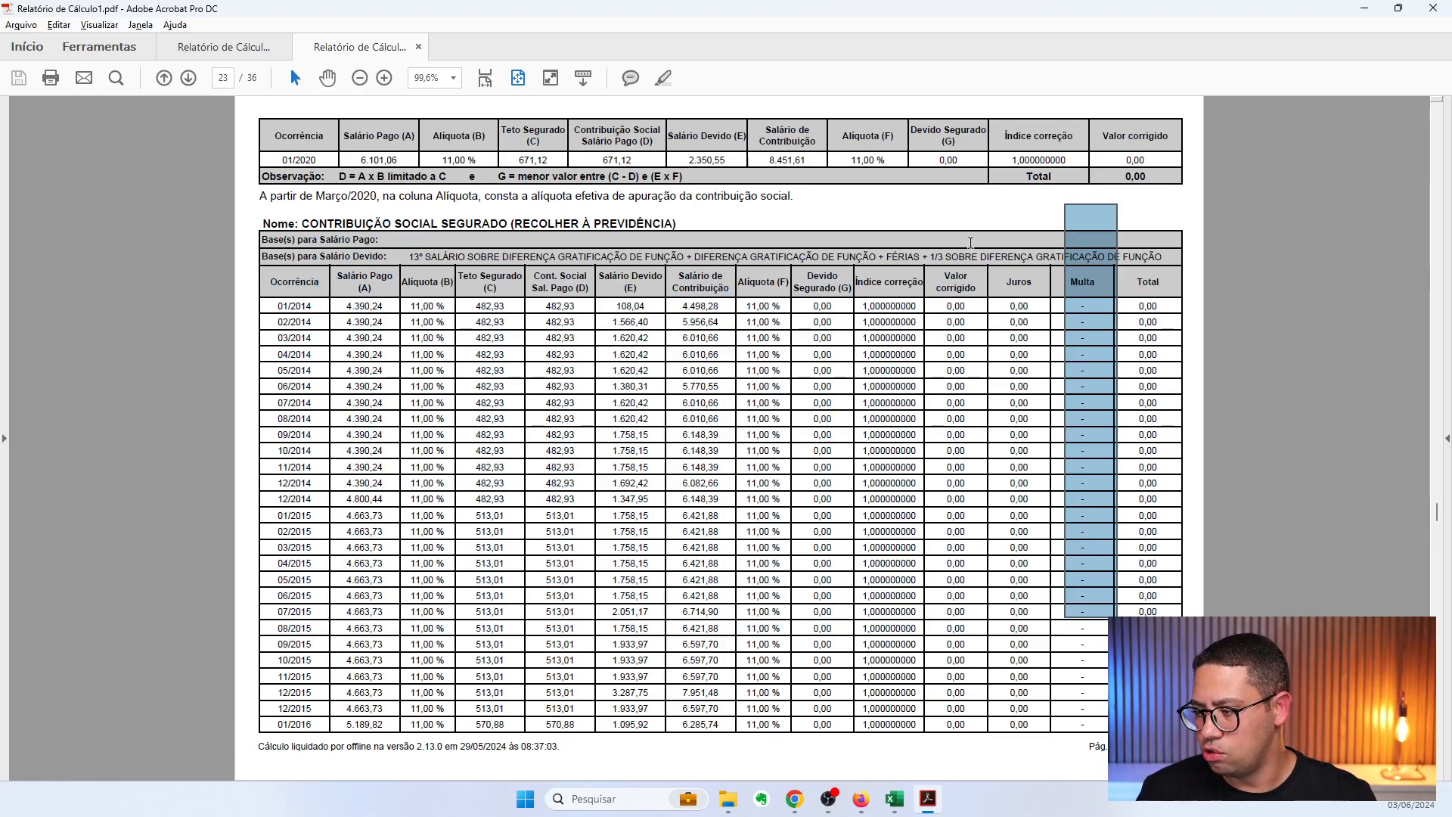
{"action": "scroll", "coordinate": [951, 295], "scroll_direction": "down", "scroll_amount": 2}
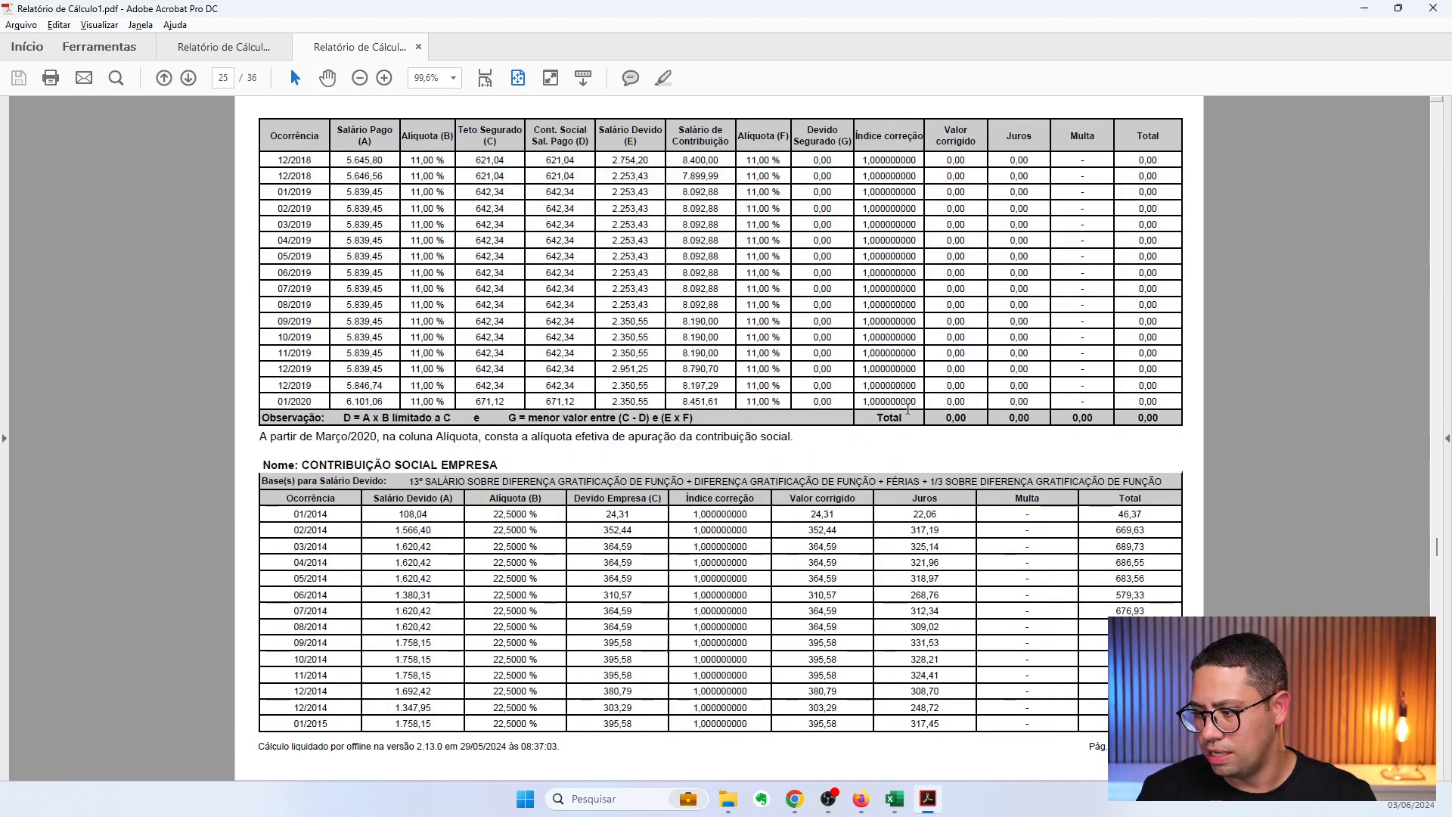
{"action": "left_click_drag", "start_coordinate": [922, 450], "coordinate": [855, 97]}
{"action": "left_click_drag", "start_coordinate": [1002, 99], "coordinate": [955, 443]}
{"action": "left_click_drag", "start_coordinate": [1042, 449], "coordinate": [1022, 93]}
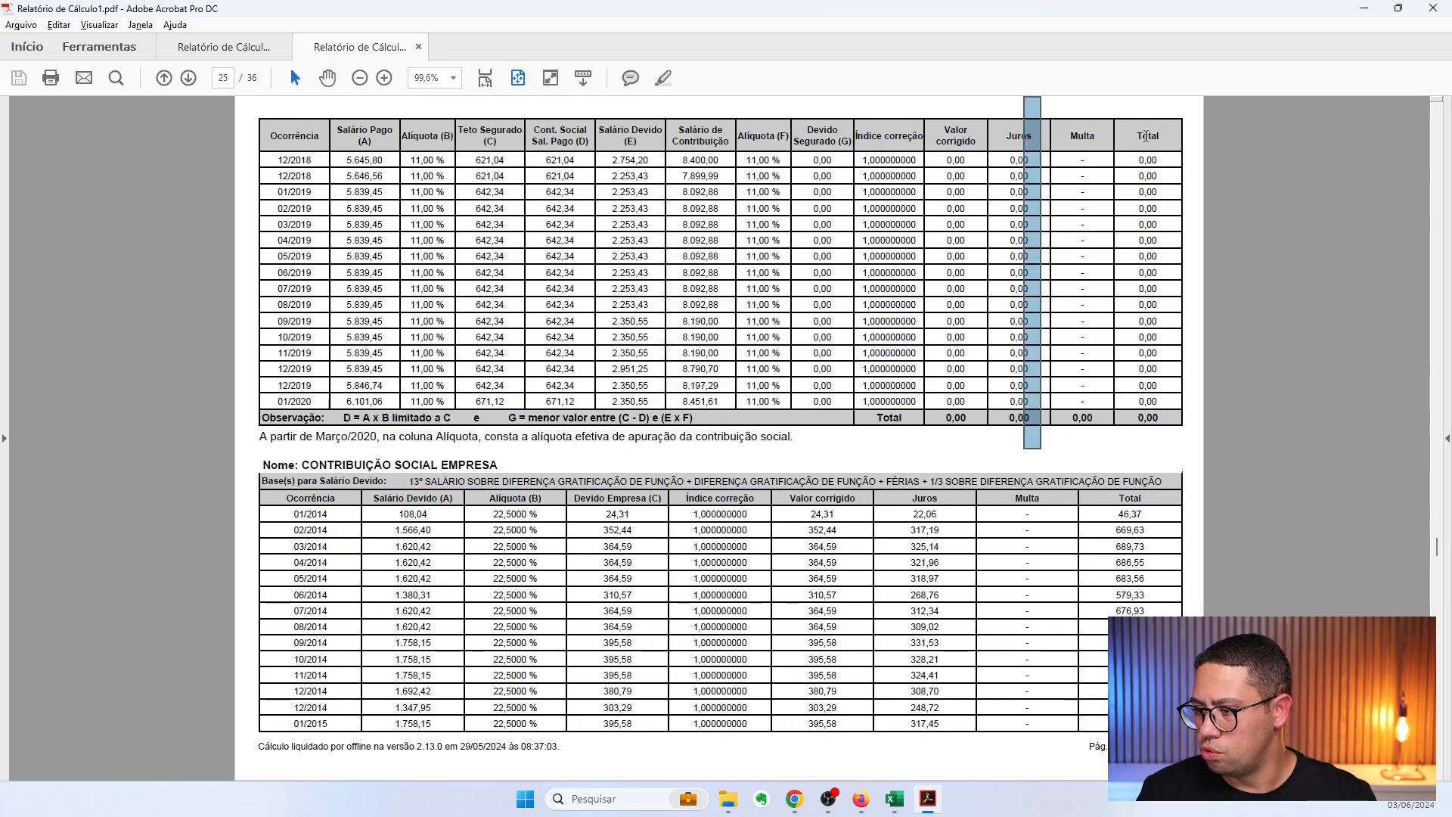
{"action": "left_click_drag", "start_coordinate": [1124, 104], "coordinate": [1074, 451]}
{"action": "left_click_drag", "start_coordinate": [1193, 450], "coordinate": [282, 102]}
Close Relatório de Cálculo1 and go to the Demonstrativo de Contribuição Social on page 23 of Relatório de Cálculo2
{"action": "scroll", "coordinate": [1187, 601], "scroll_direction": "up", "scroll_amount": 6}
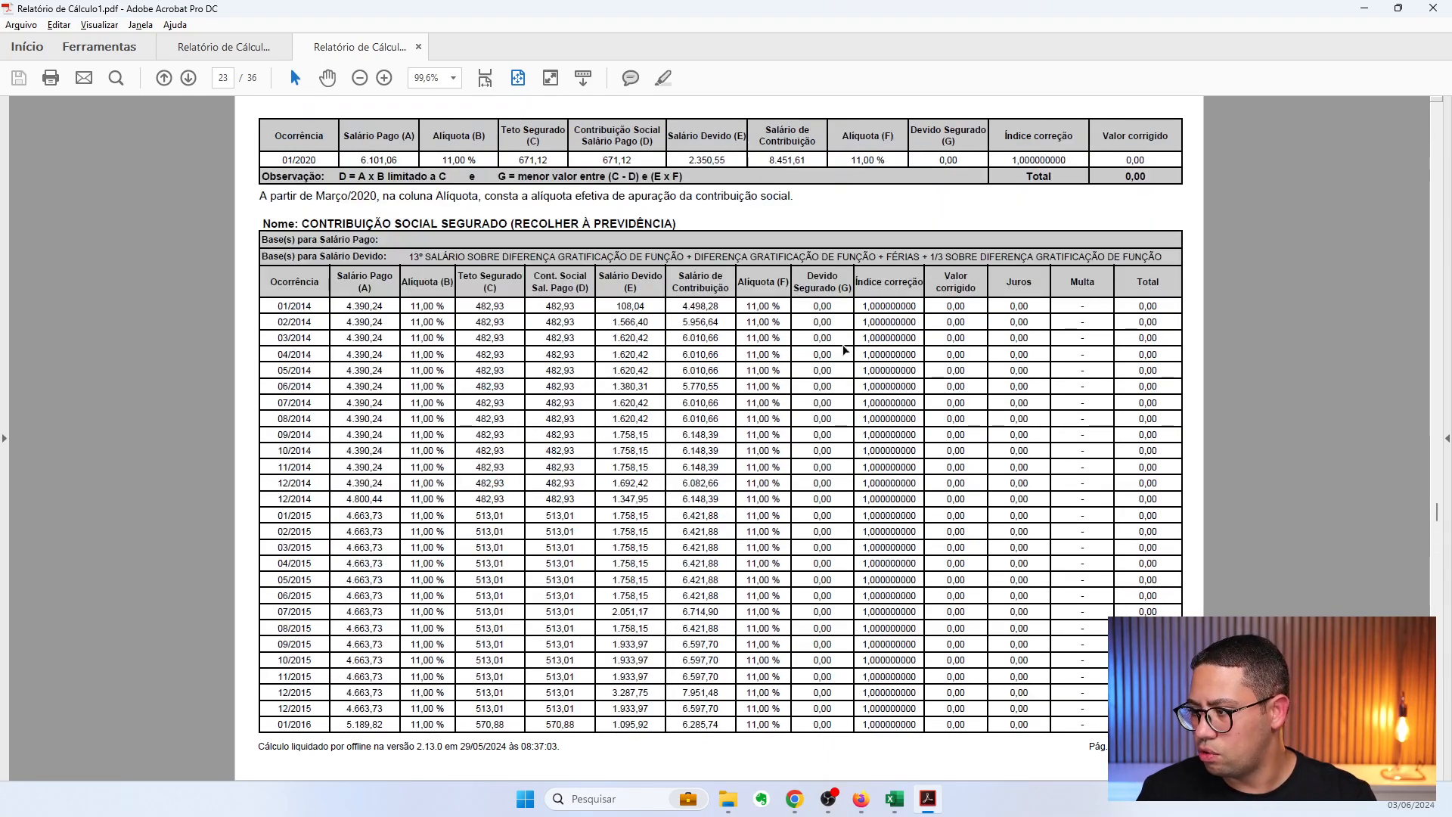
{"action": "scroll", "coordinate": [1187, 601], "scroll_direction": "up", "scroll_amount": 5}
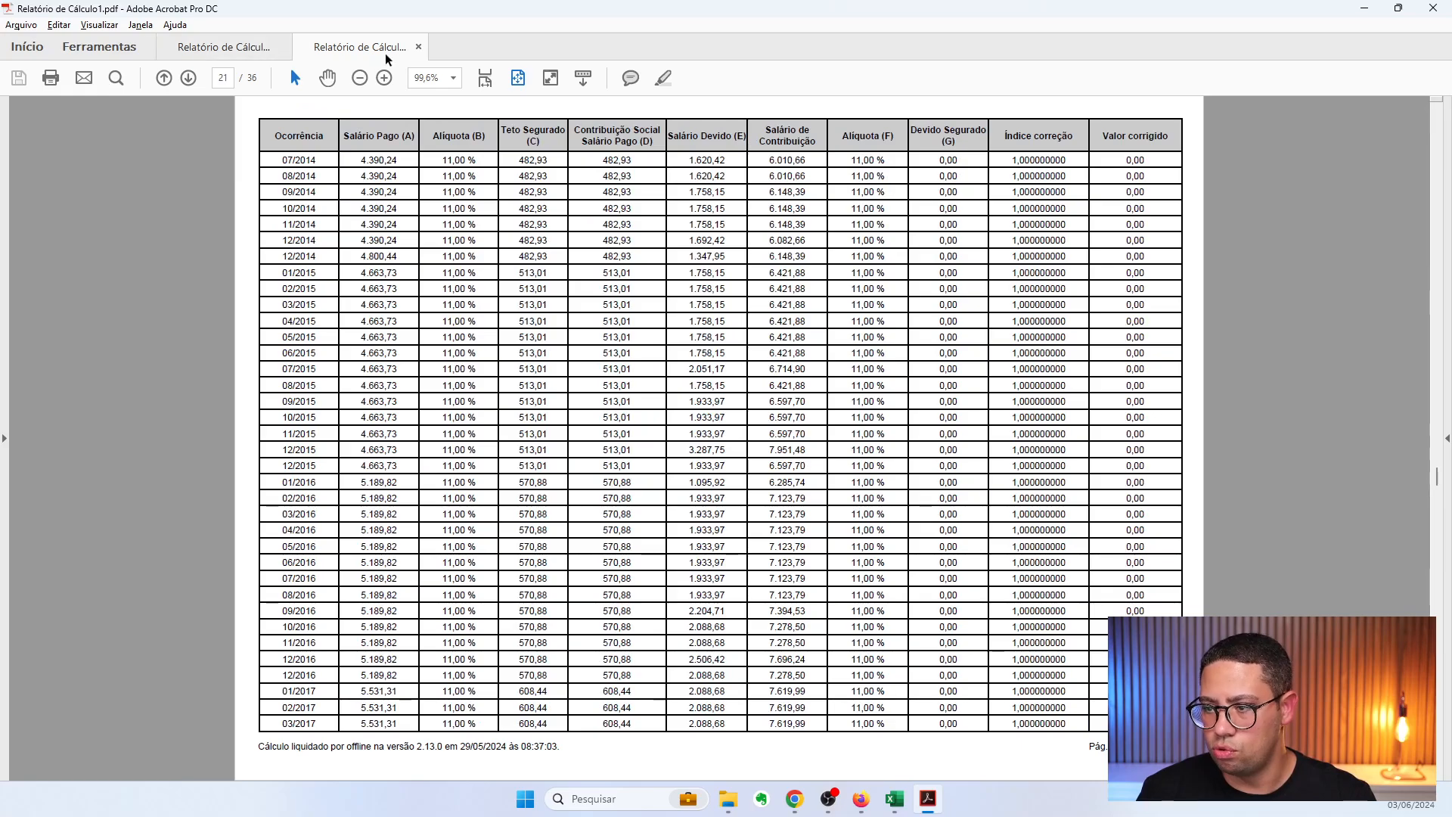
{"action": "left_click", "coordinate": [419, 47]}
{"action": "scroll", "coordinate": [968, 408], "scroll_direction": "down", "scroll_amount": 3}
{"action": "scroll", "coordinate": [1127, 450], "scroll_direction": "down", "scroll_amount": 20}
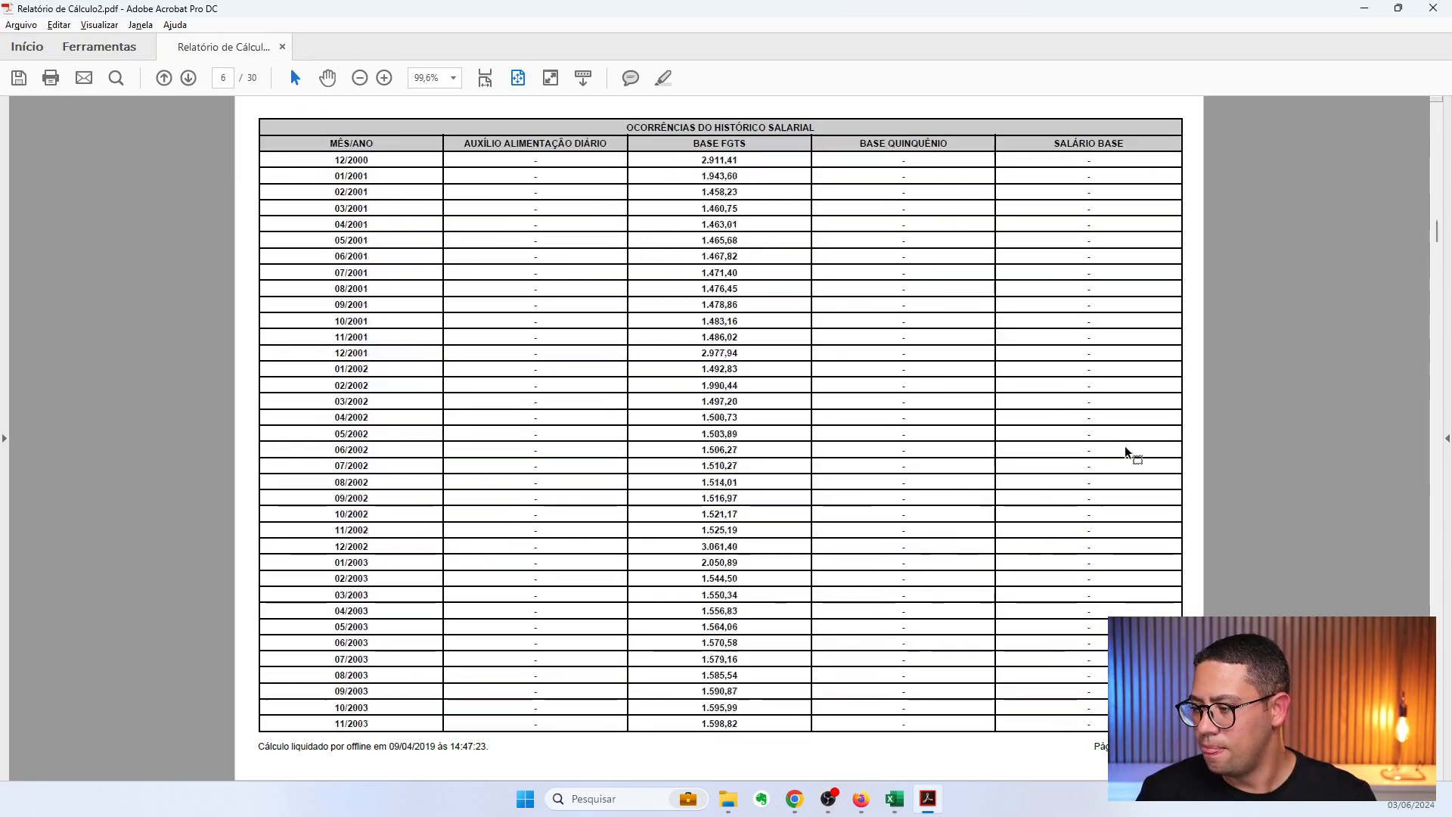
{"action": "left_click_drag", "start_coordinate": [1434, 452], "coordinate": [1434, 638]}
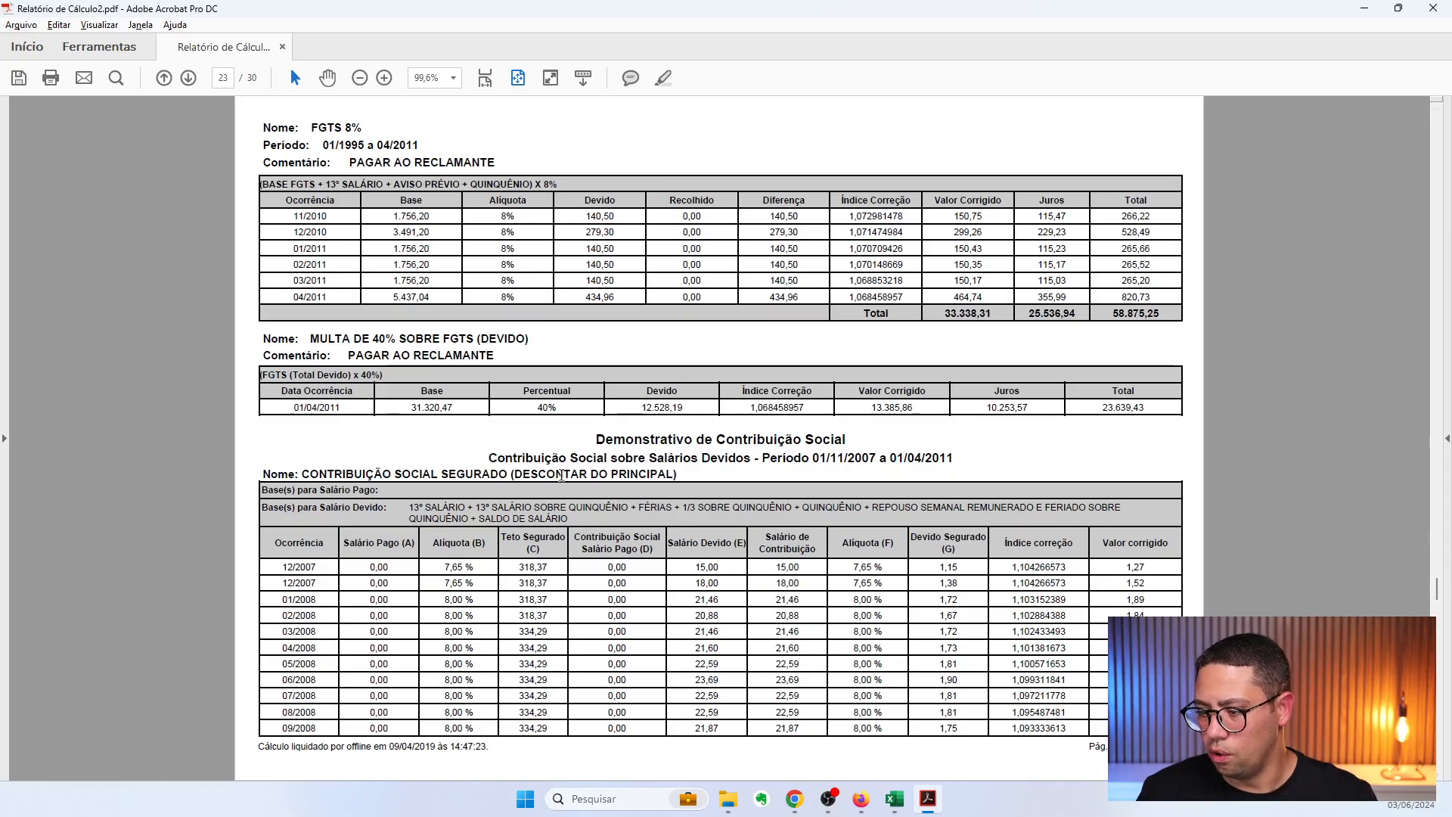
Examine the correction index and corrected values of Contribuição Social Segurado (Descontar do Principal) through to the table's end
{"action": "scroll", "coordinate": [578, 477], "scroll_direction": "down", "scroll_amount": 3}
{"action": "left_click_drag", "start_coordinate": [1054, 218], "coordinate": [1068, 418]}
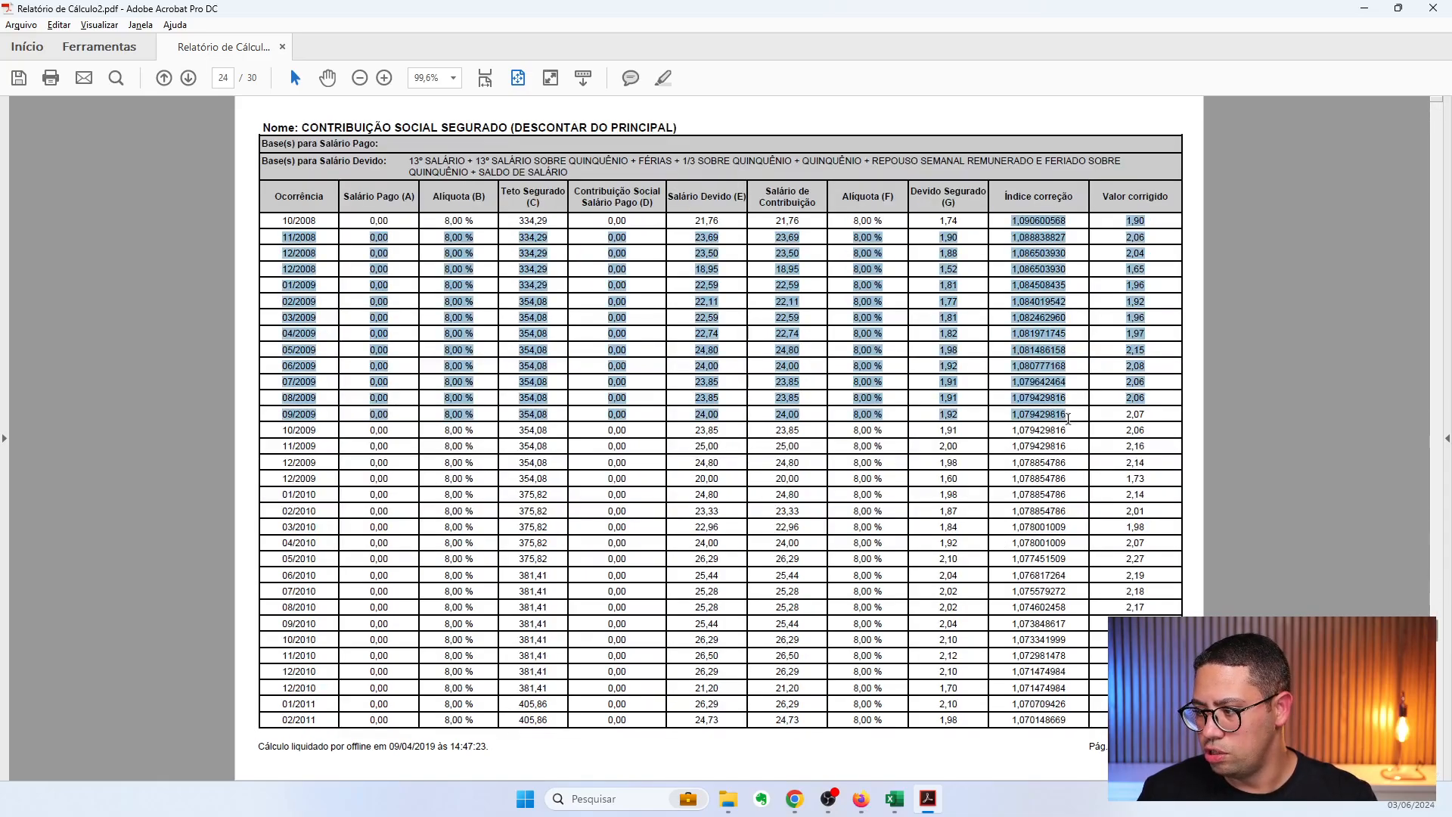
{"action": "scroll", "coordinate": [1070, 412], "scroll_direction": "down", "scroll_amount": 1}
{"action": "left_click_drag", "start_coordinate": [1080, 109], "coordinate": [1064, 215]}
{"action": "left_click", "coordinate": [1253, 333]}
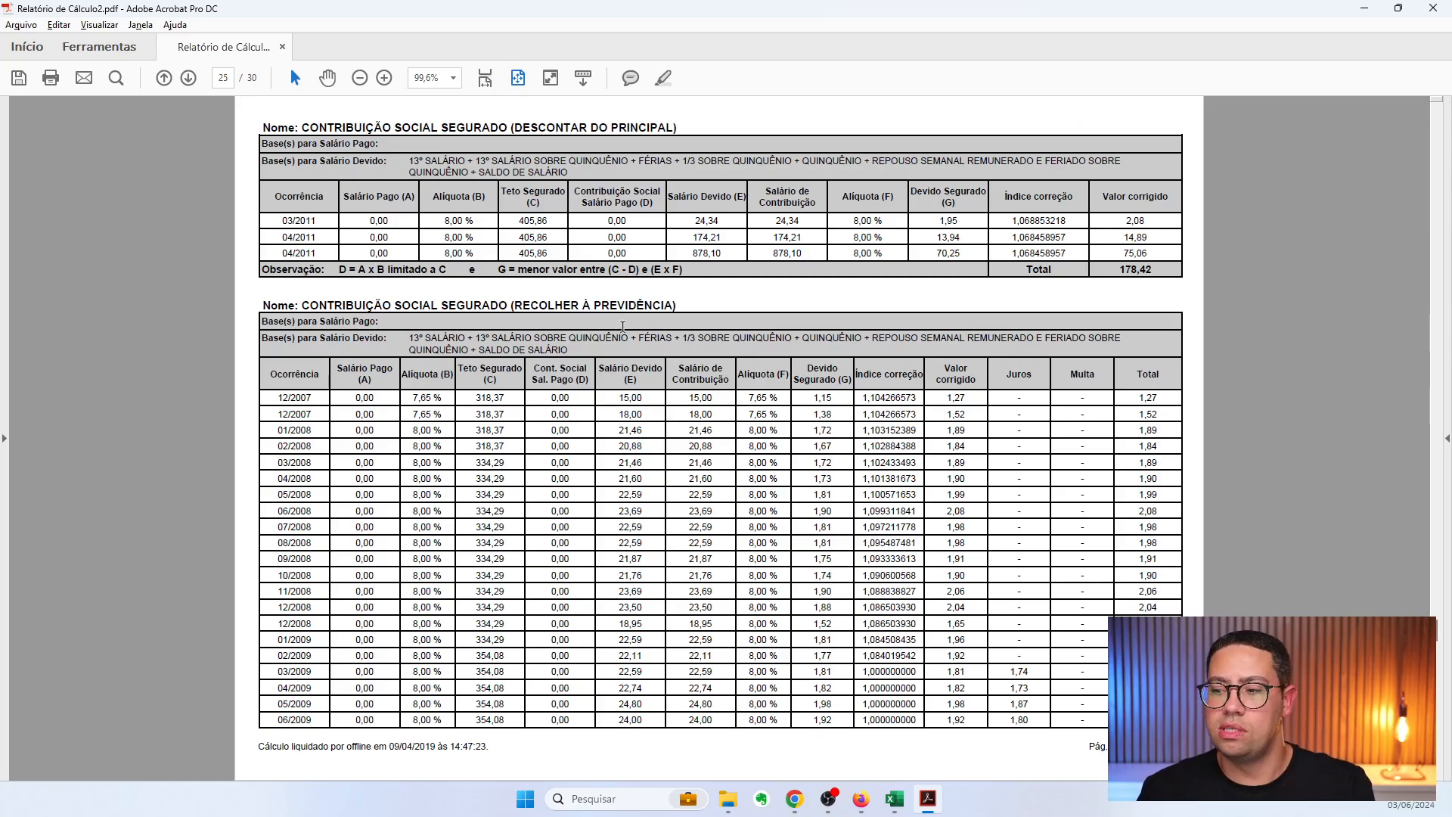
Examine the Contribuição Social Segurado (Recolher à Previdência) table, comparing the 12/2007 to 02/2009 rows with those from 03/2009 onward
{"action": "left_click_drag", "start_coordinate": [515, 305], "coordinate": [694, 310]}
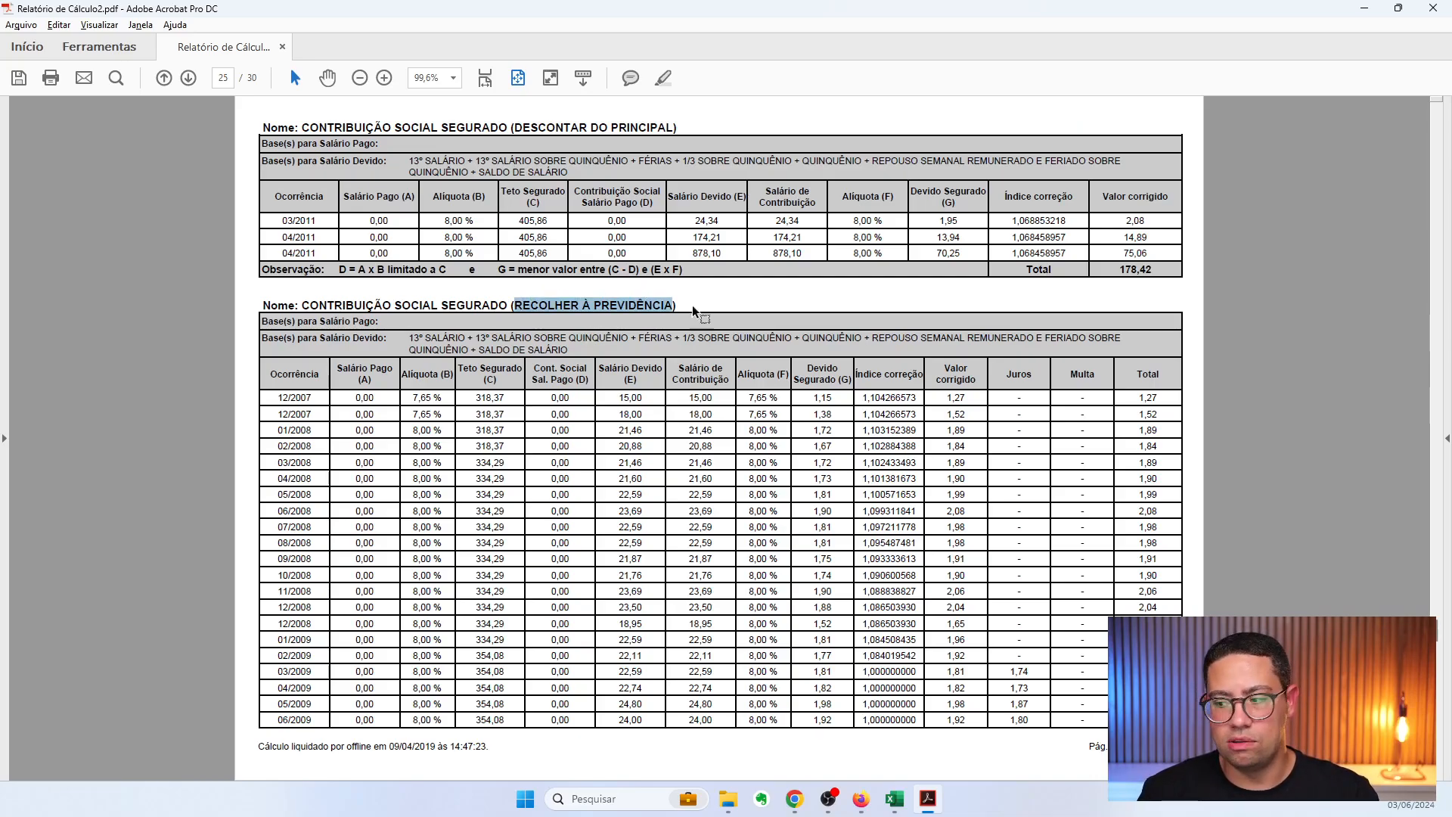
{"action": "left_click", "coordinate": [1099, 454]}
{"action": "left_click_drag", "start_coordinate": [1194, 668], "coordinate": [244, 336]}
{"action": "left_click", "coordinate": [947, 319]}
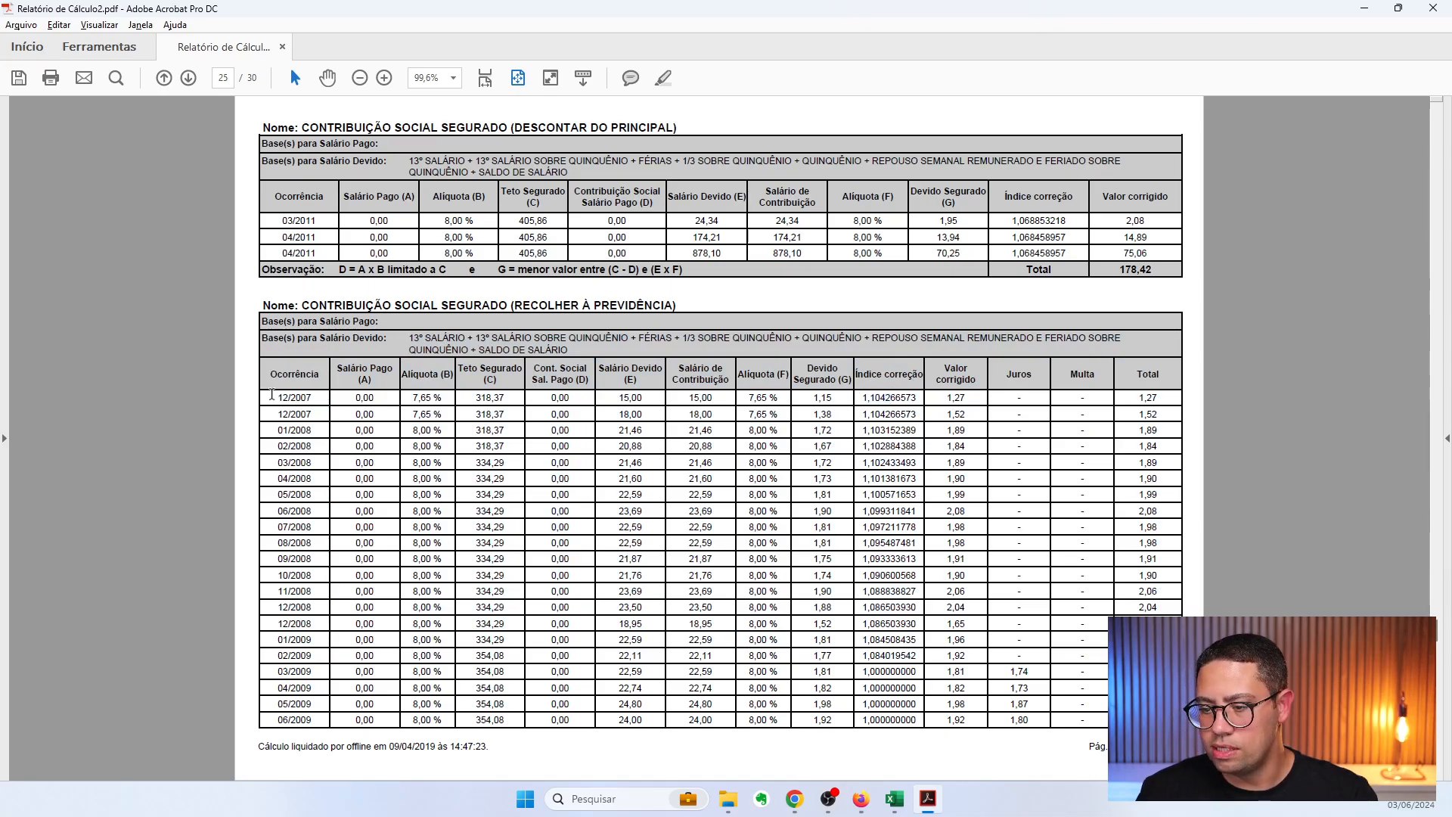
{"action": "left_click_drag", "start_coordinate": [270, 394], "coordinate": [948, 656]}
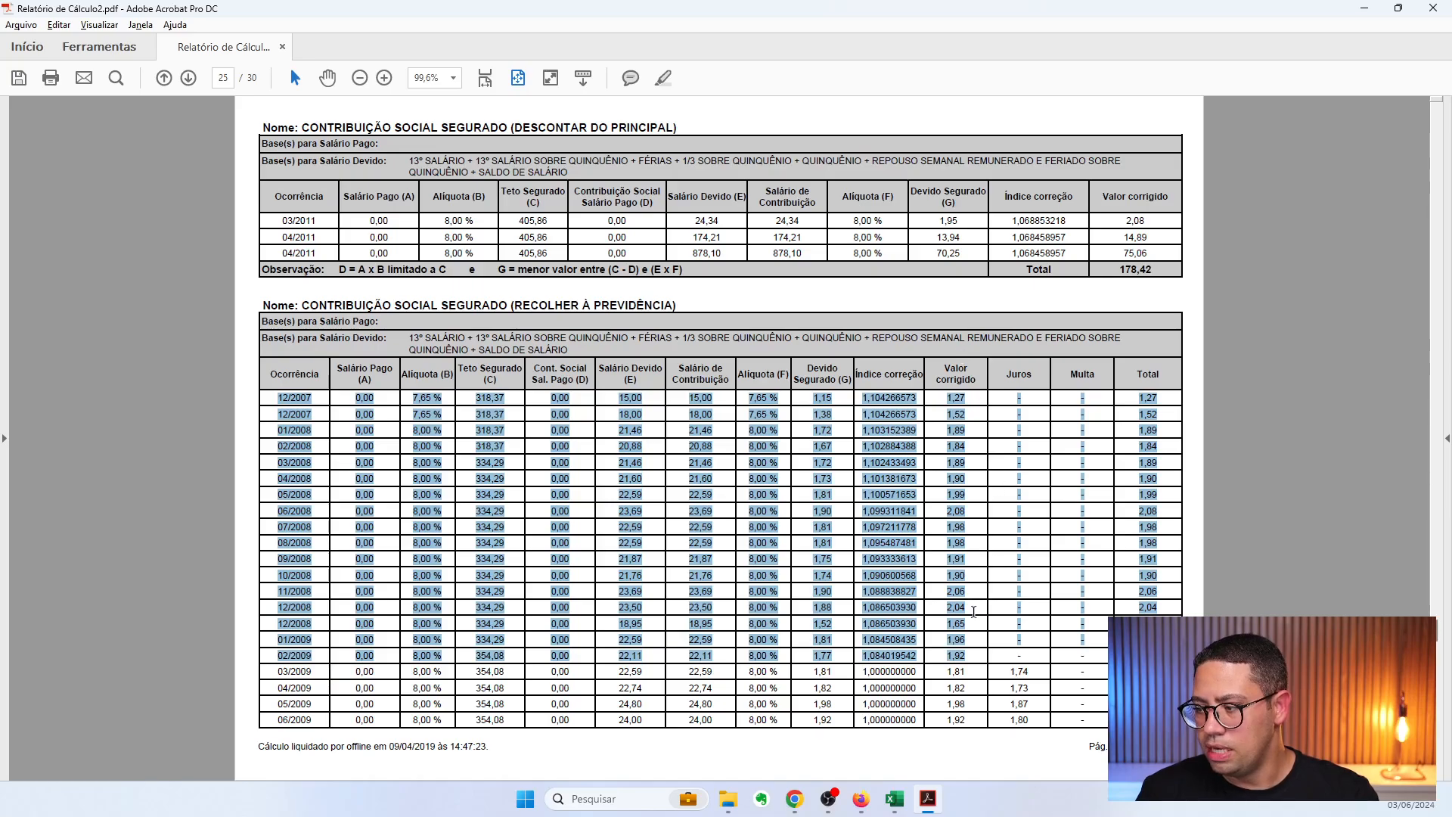
{"action": "left_click", "coordinate": [1018, 392]}
{"action": "left_click_drag", "start_coordinate": [1094, 392], "coordinate": [1002, 392]}
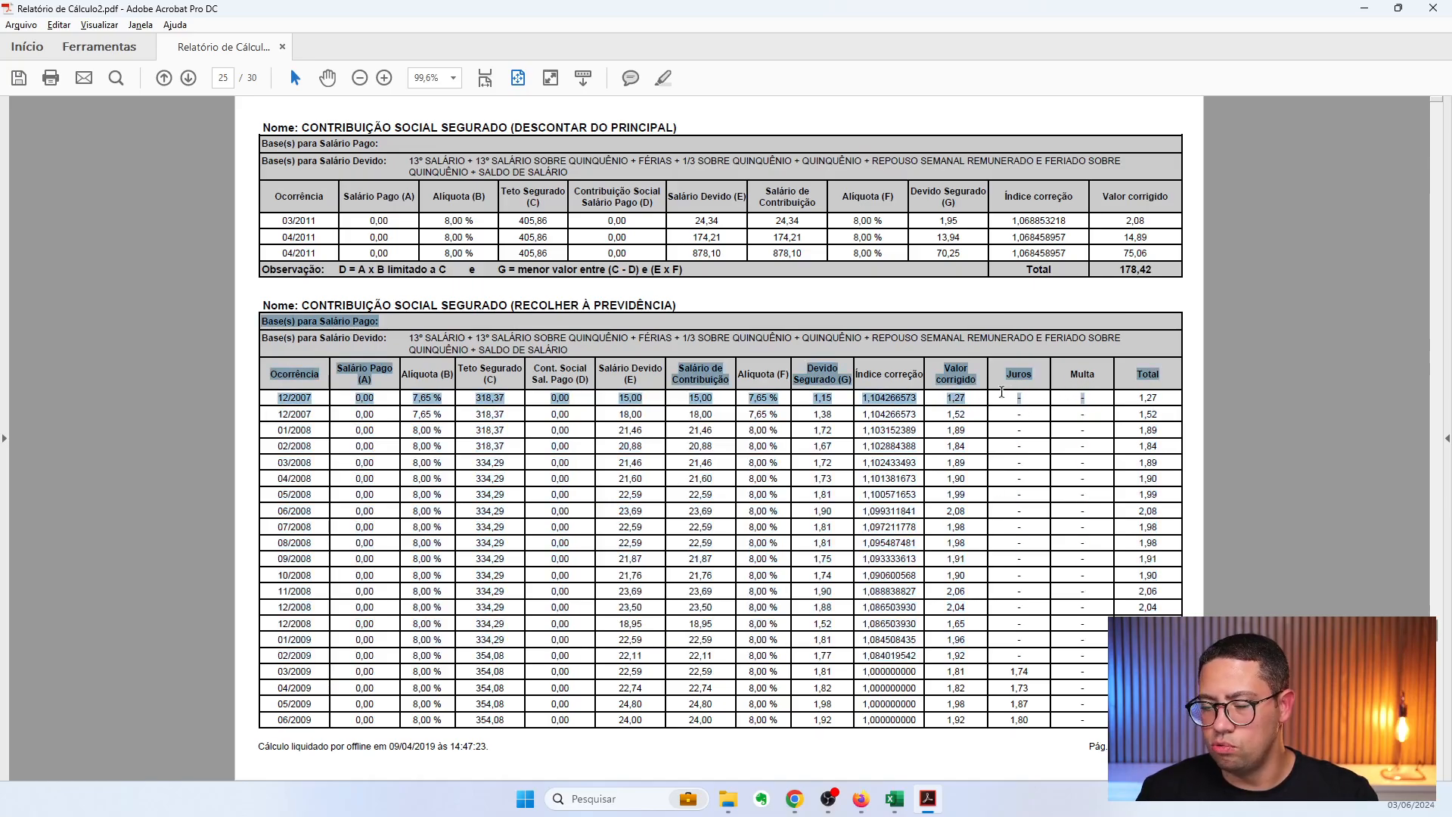
{"action": "left_click_drag", "start_coordinate": [277, 671], "coordinate": [1021, 702]}
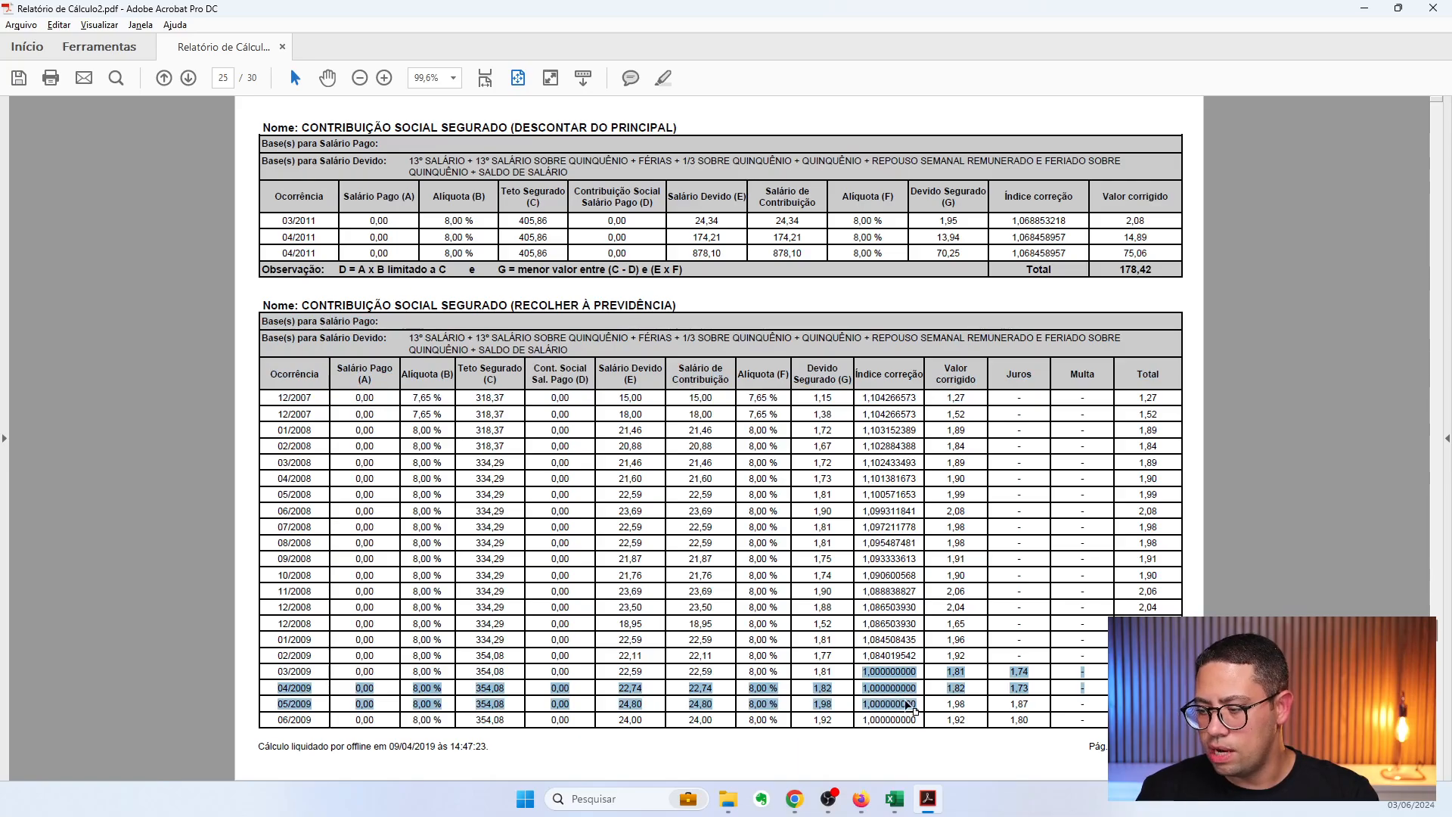
Examine the corrected value, correction index and interest columns for 07/2009 to 04/2011 on page 26, including the totals row
{"action": "scroll", "coordinate": [879, 495], "scroll_direction": "down", "scroll_amount": 2}
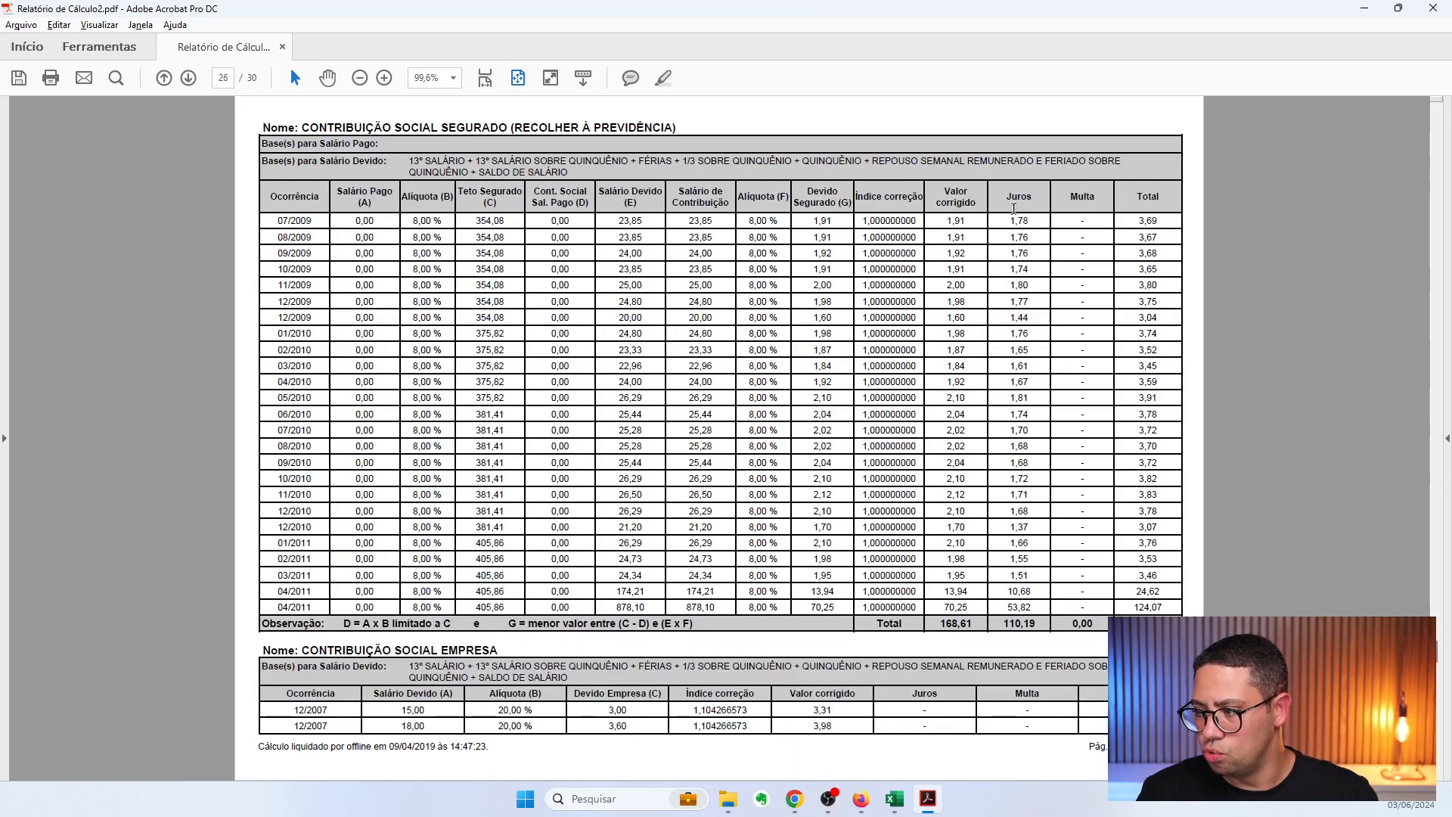
{"action": "left_click_drag", "start_coordinate": [809, 220], "coordinate": [967, 222]}
{"action": "left_click", "coordinate": [947, 268]}
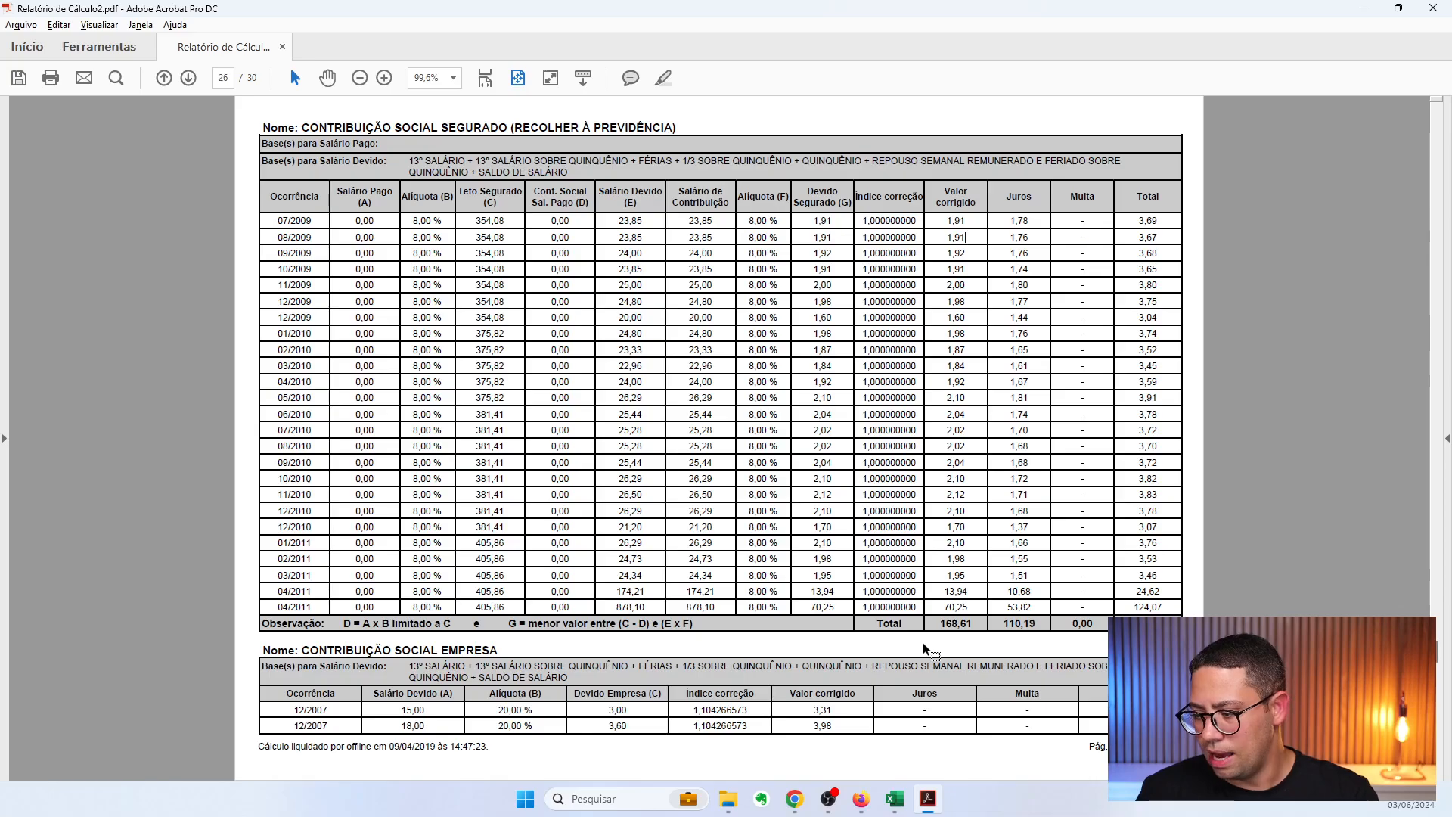
{"action": "left_click_drag", "start_coordinate": [924, 643], "coordinate": [853, 183]}
{"action": "left_click_drag", "start_coordinate": [1051, 120], "coordinate": [997, 634]}
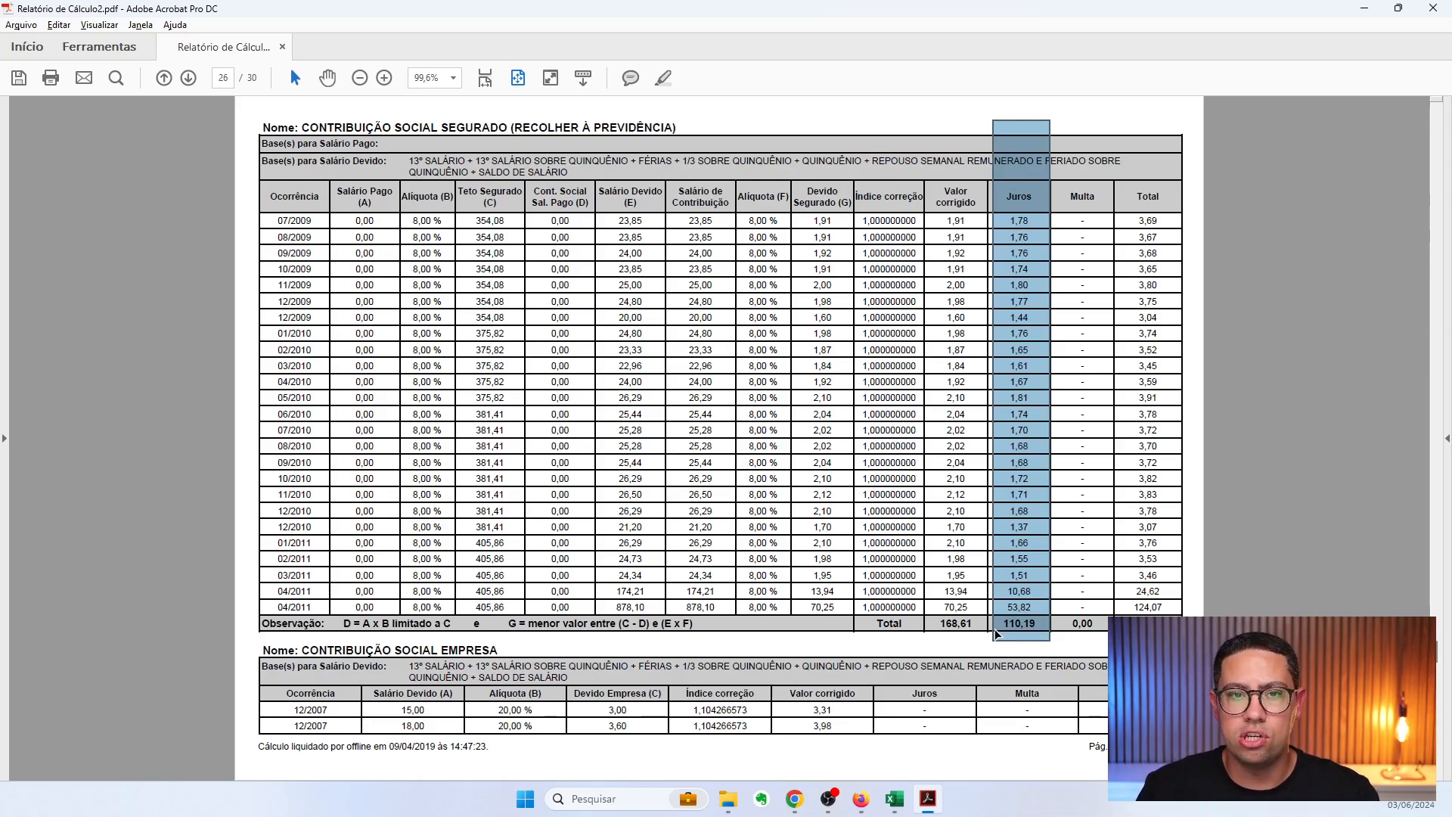
Return to page 25 and contrast the 12/2007 to 02/2009 block with the 03/2009 to 06/2009 block
{"action": "scroll", "coordinate": [1006, 644], "scroll_direction": "up", "scroll_amount": 1}
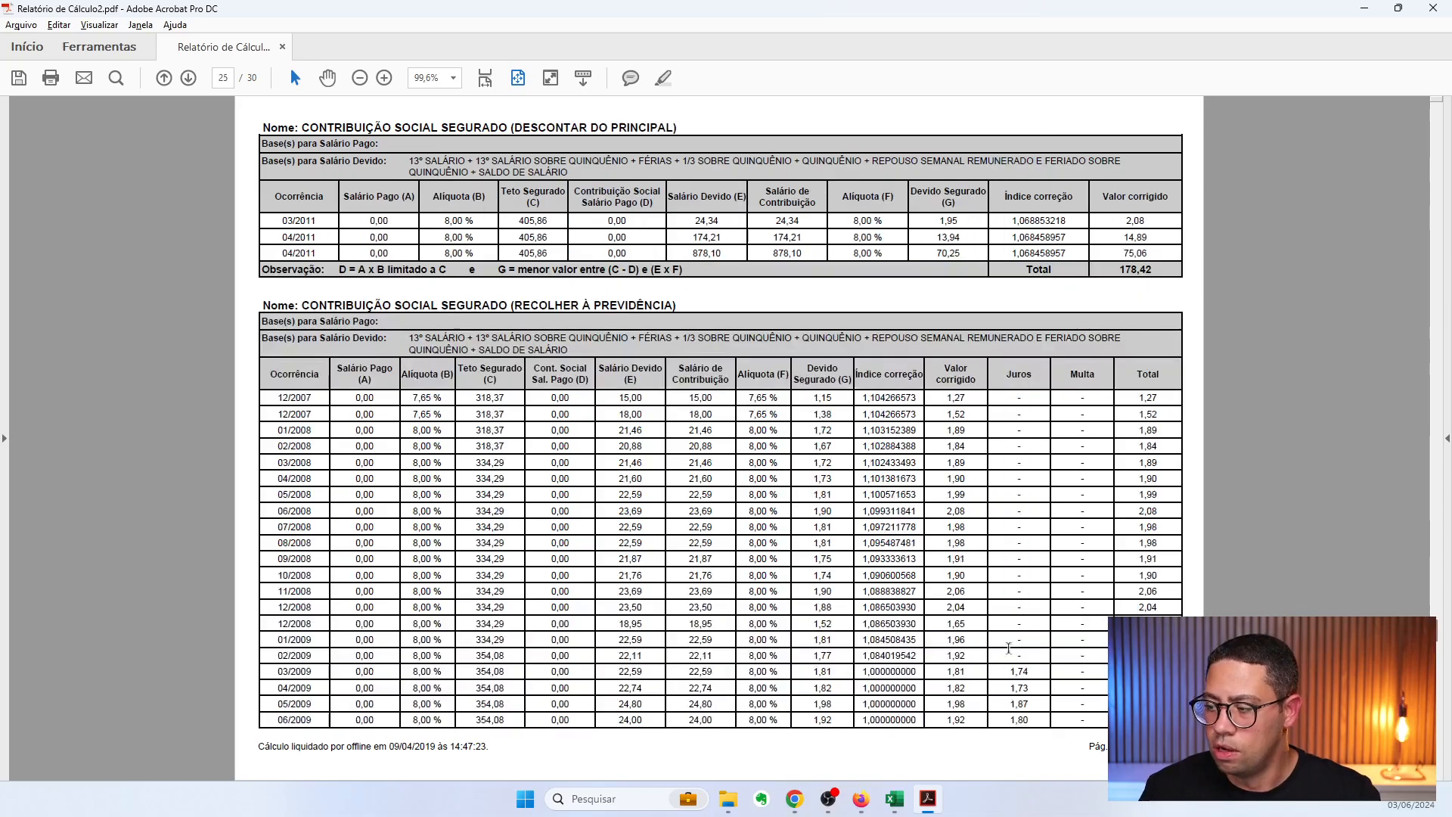
{"action": "left_click_drag", "start_coordinate": [242, 387], "coordinate": [1193, 663]}
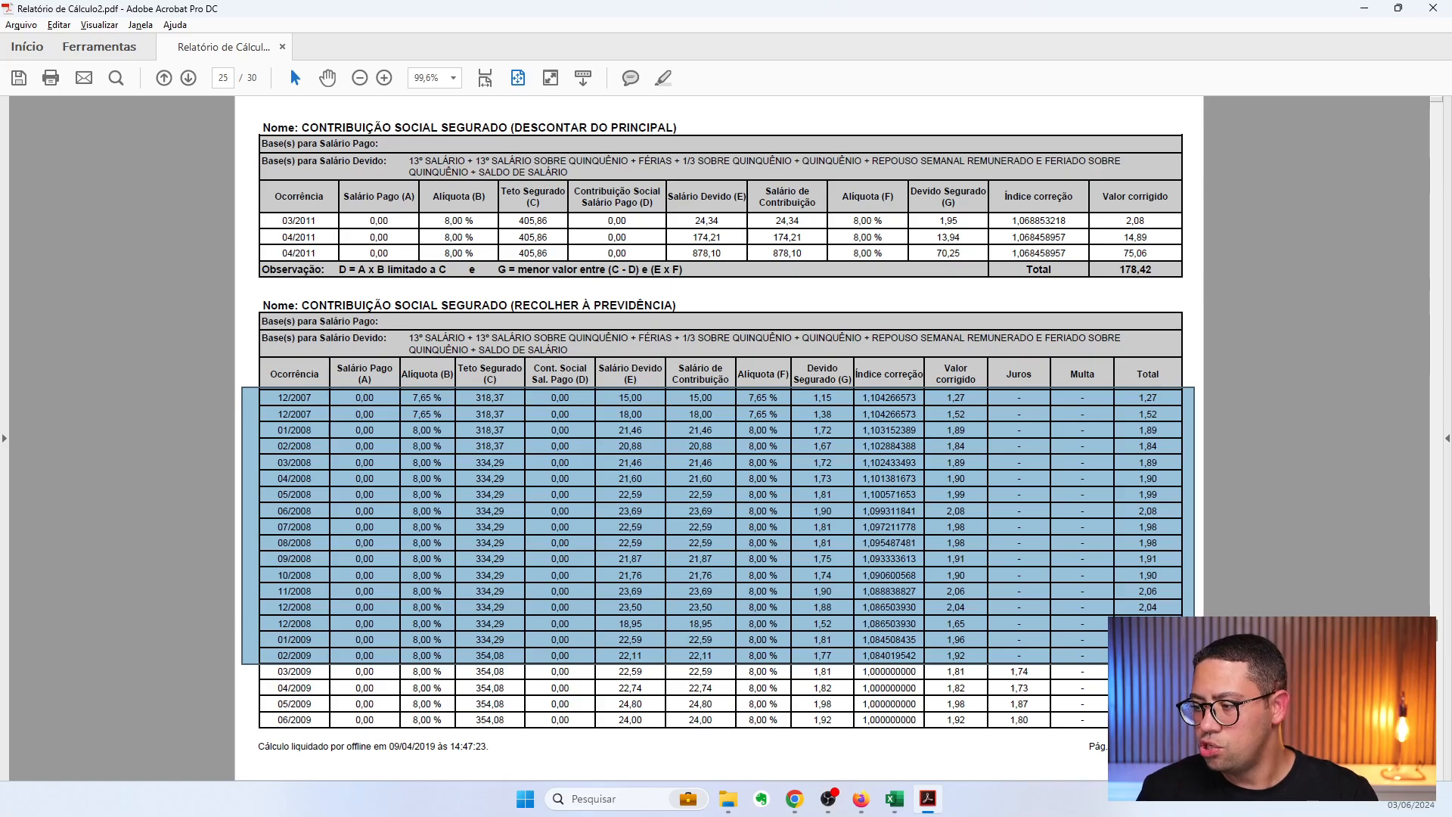
{"action": "left_click", "coordinate": [1194, 664]}
{"action": "left_click_drag", "start_coordinate": [1194, 664], "coordinate": [236, 726]}
{"action": "left_click", "coordinate": [1109, 423]}
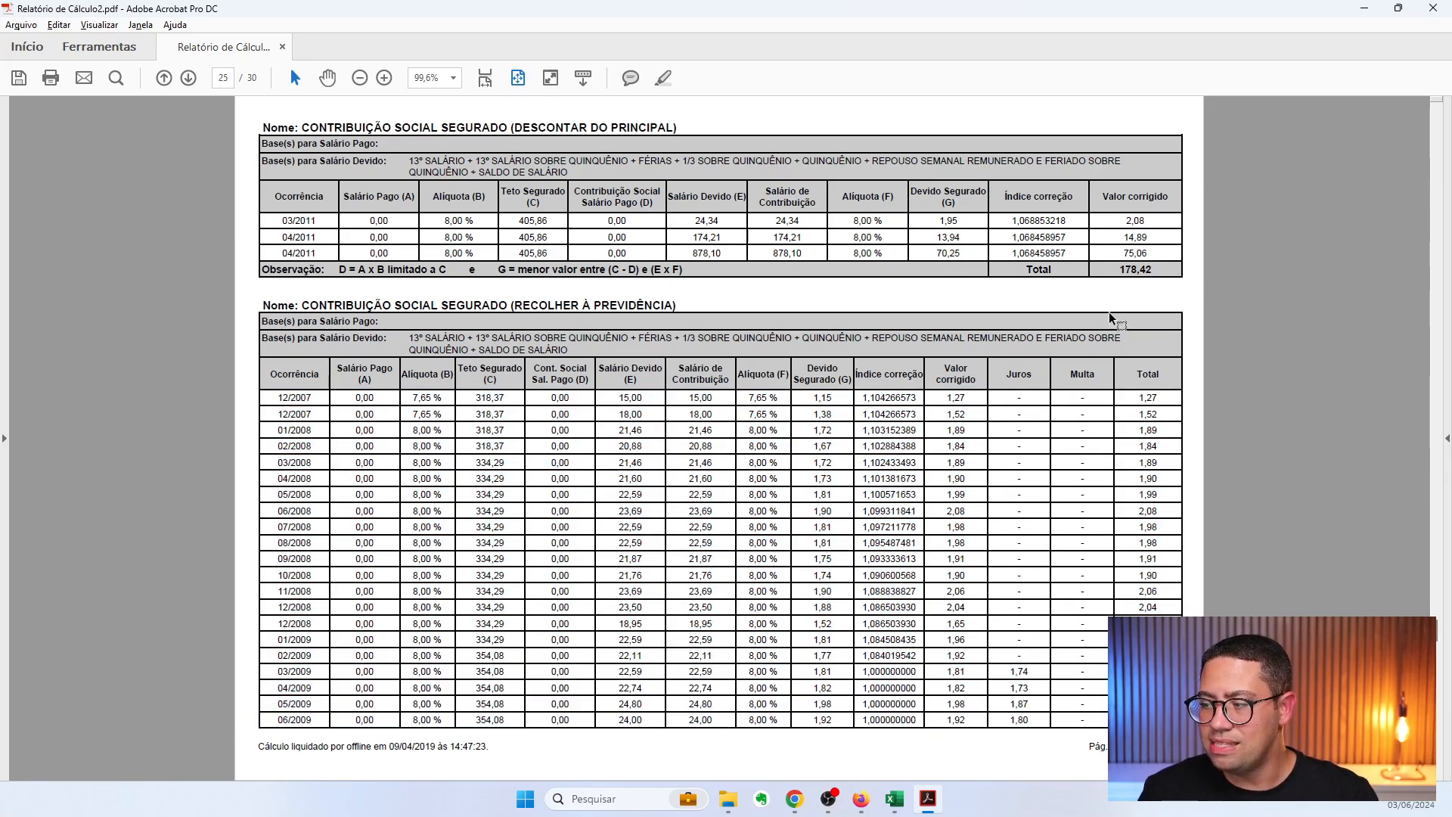
Check the fine column up to 02/2009 and the 03/2009 row's correction index, corrected value and interest
{"action": "left_click_drag", "start_coordinate": [1118, 293], "coordinate": [1046, 656]}
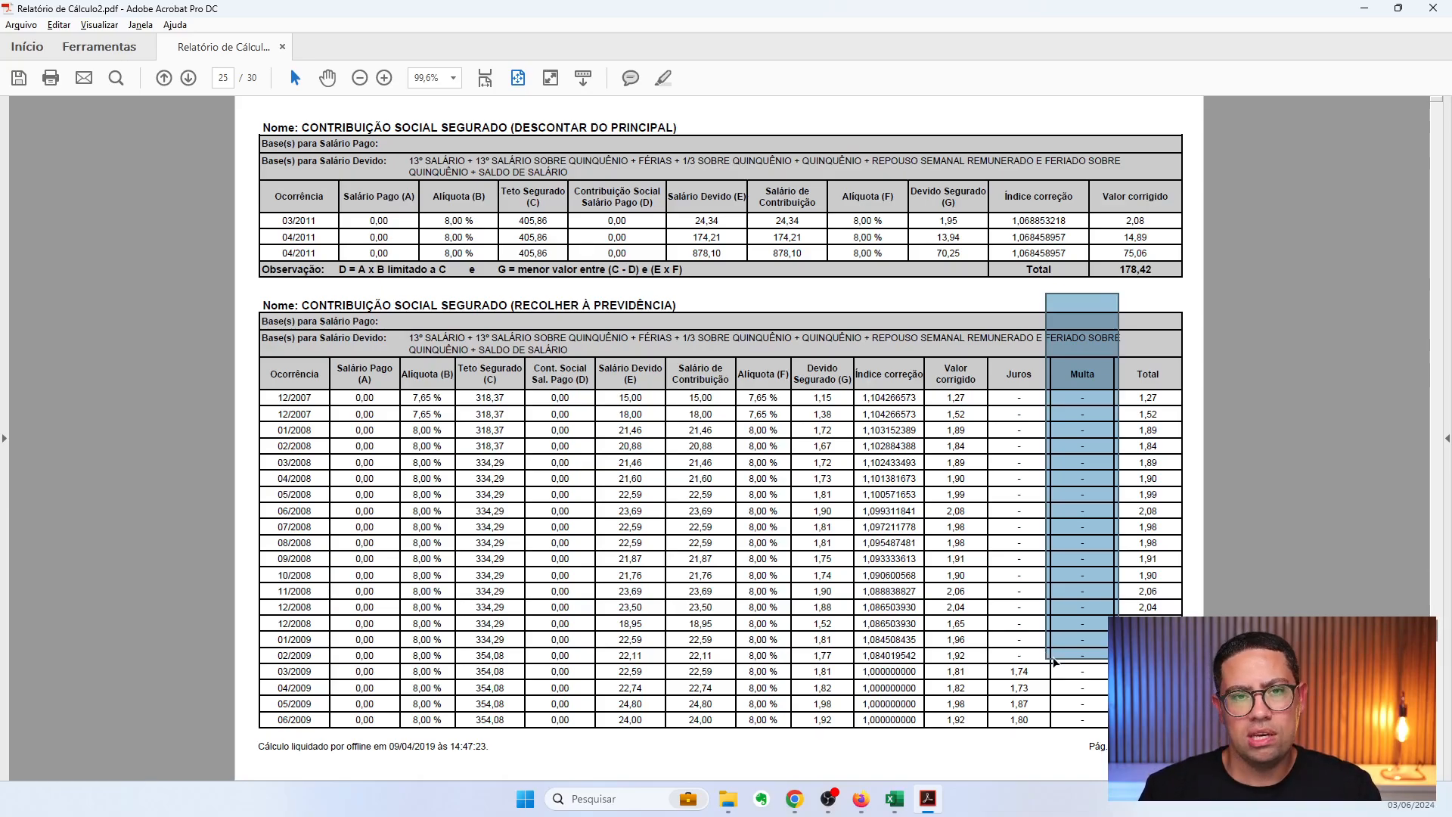
{"action": "left_click", "coordinate": [998, 674]}
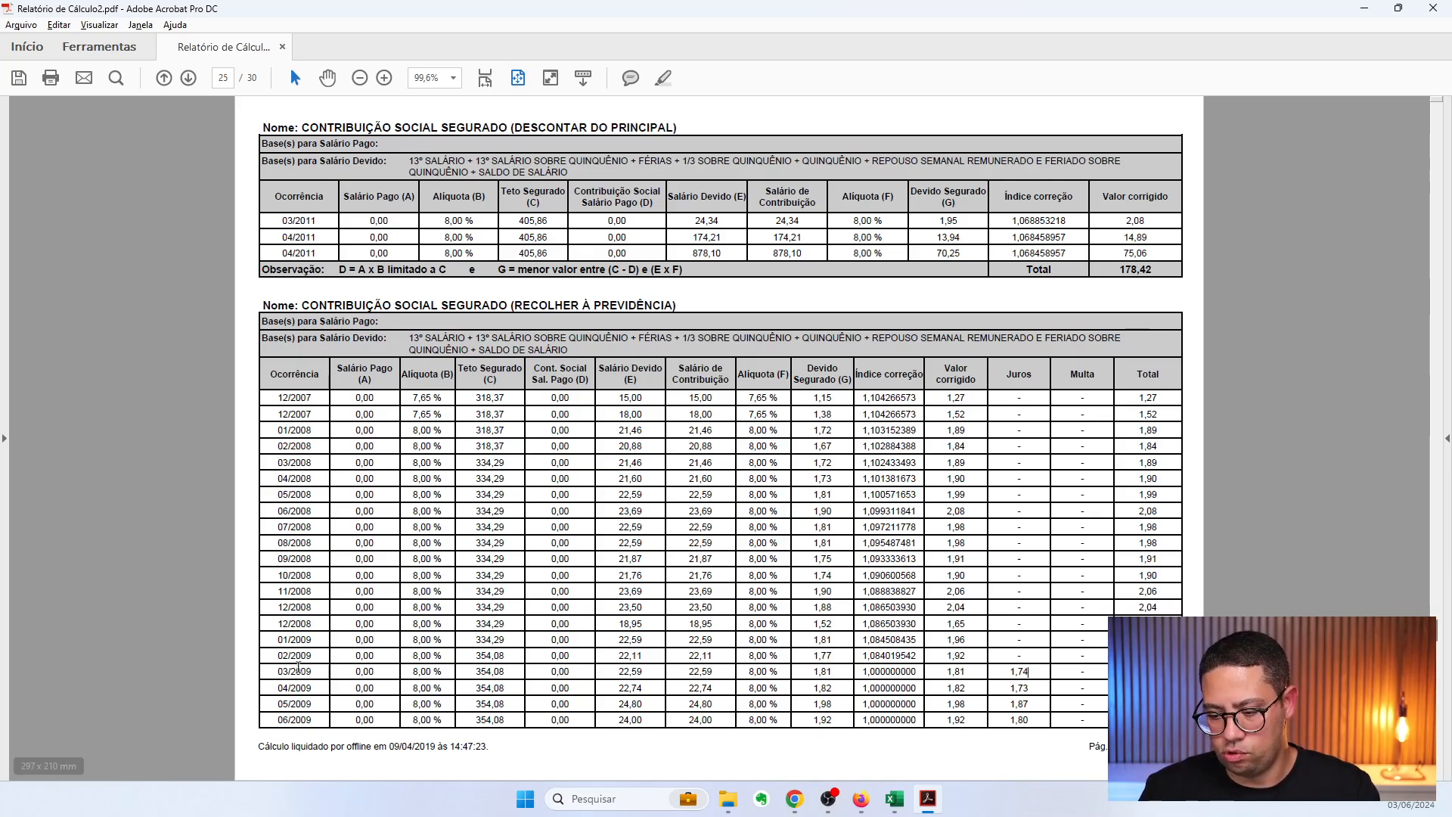
{"action": "left_click_drag", "start_coordinate": [276, 671], "coordinate": [1033, 674]}
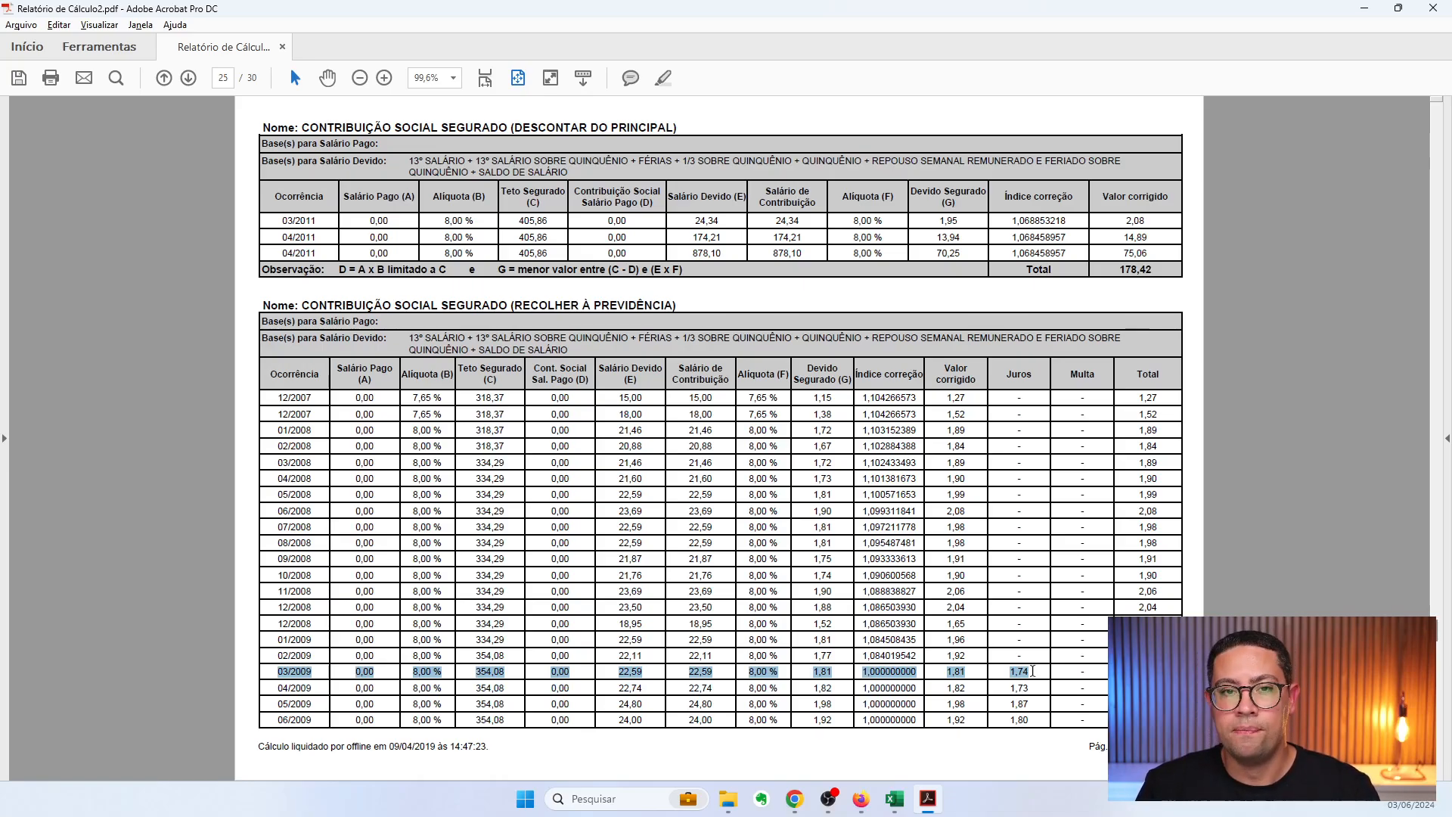
Check the 03/2009 fine entry in the report, then locate Multa sobre Contribuição Social Salários Devidos in PJe-Calc's Outros Débitos do Reclamado
{"action": "left_click_drag", "start_coordinate": [1092, 671], "coordinate": [1072, 672]}
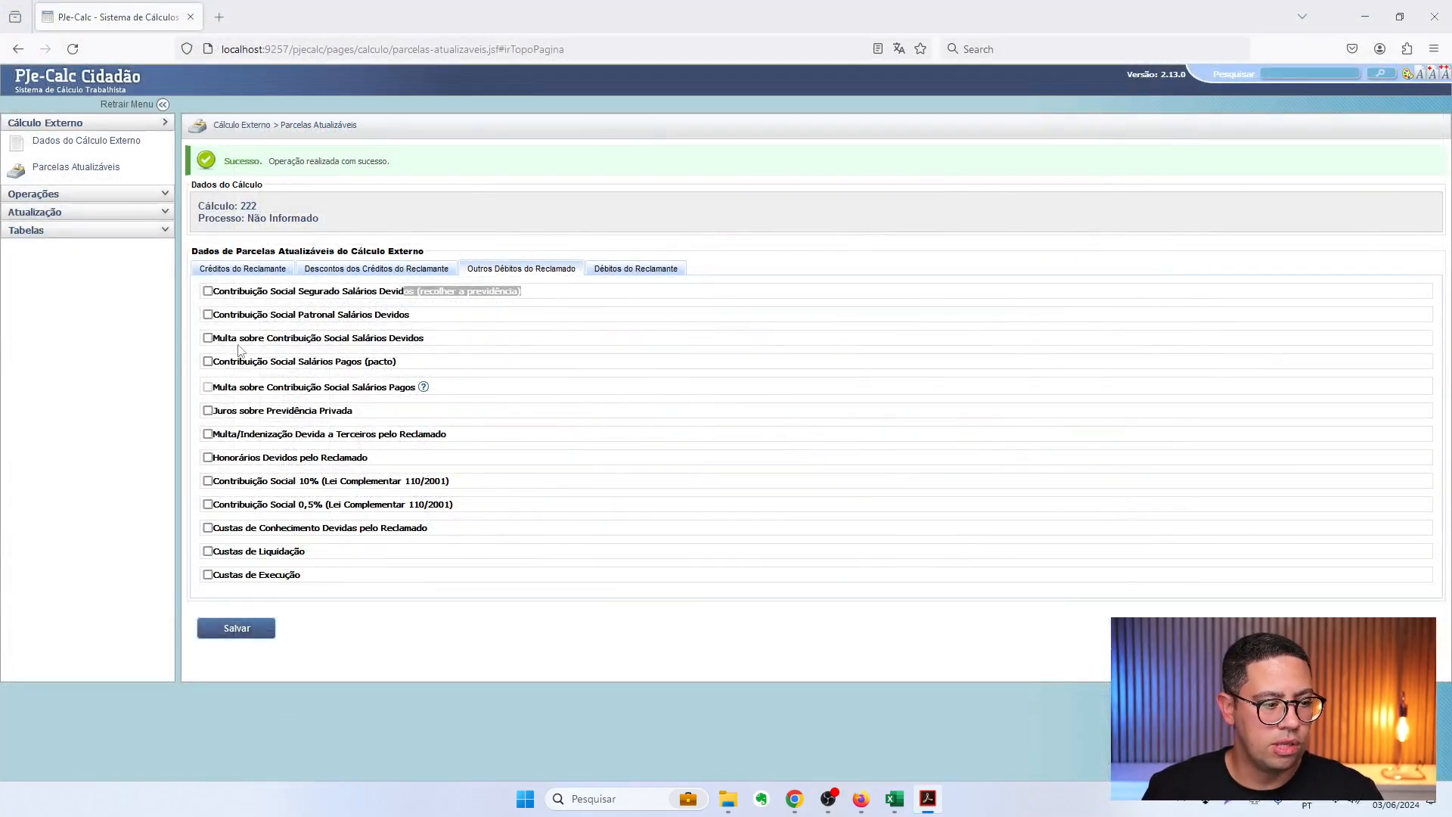
{"action": "mouse_move", "coordinate": [220, 340]}
{"action": "left_mouse_down"}
{"action": "mouse_move", "coordinate": [397, 341]}
{"action": "mouse_move", "coordinate": [216, 346]}
{"action": "left_mouse_up"}
{"action": "left_click", "coordinate": [427, 346]}
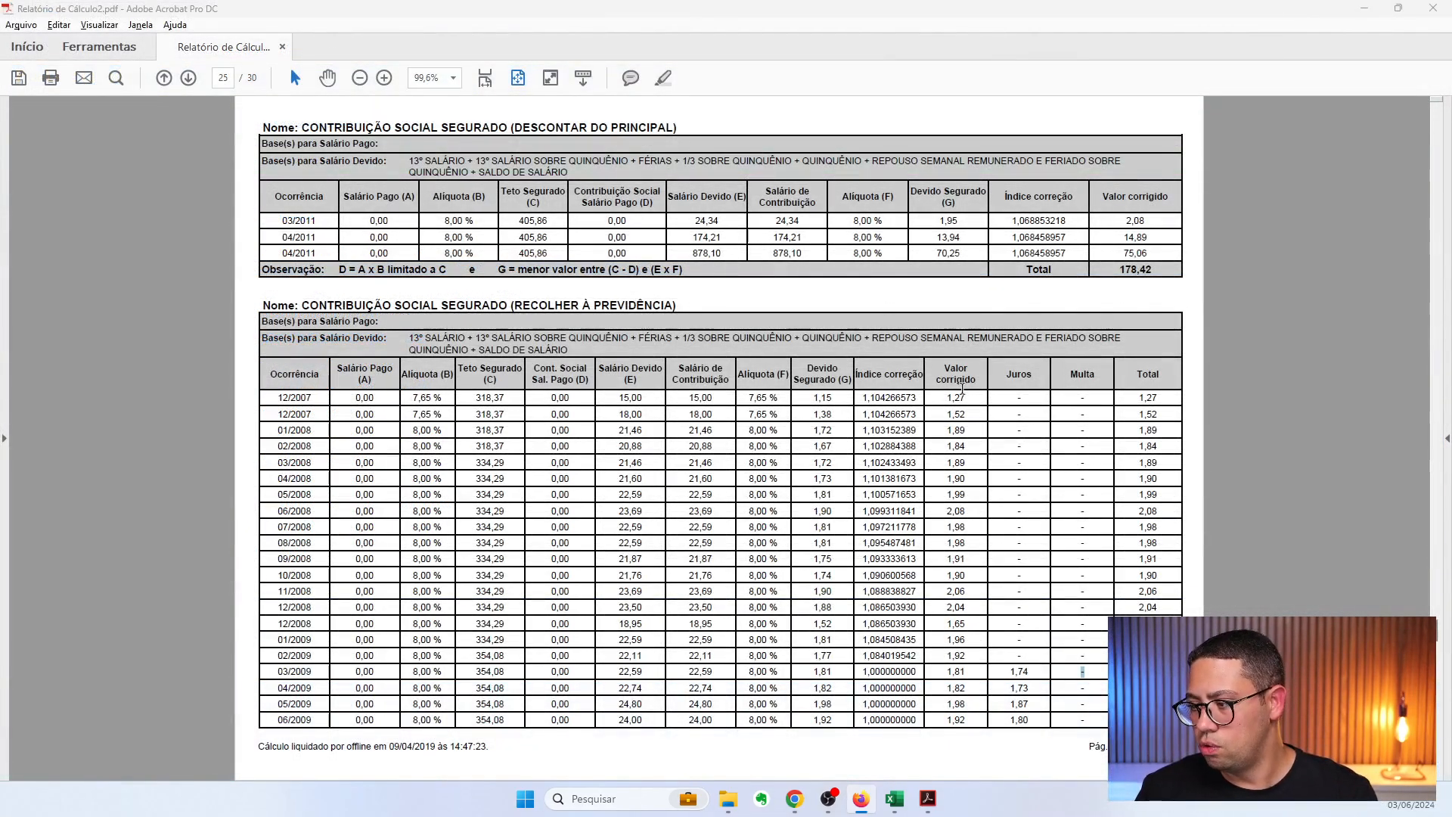
Examine the Contribuição Social Segurado (Recolher à Previdência) rows up to 02/2009 and the interest, fine and Devido Segurado columns on page 26
{"action": "left_click_drag", "start_coordinate": [988, 301], "coordinate": [261, 663]}
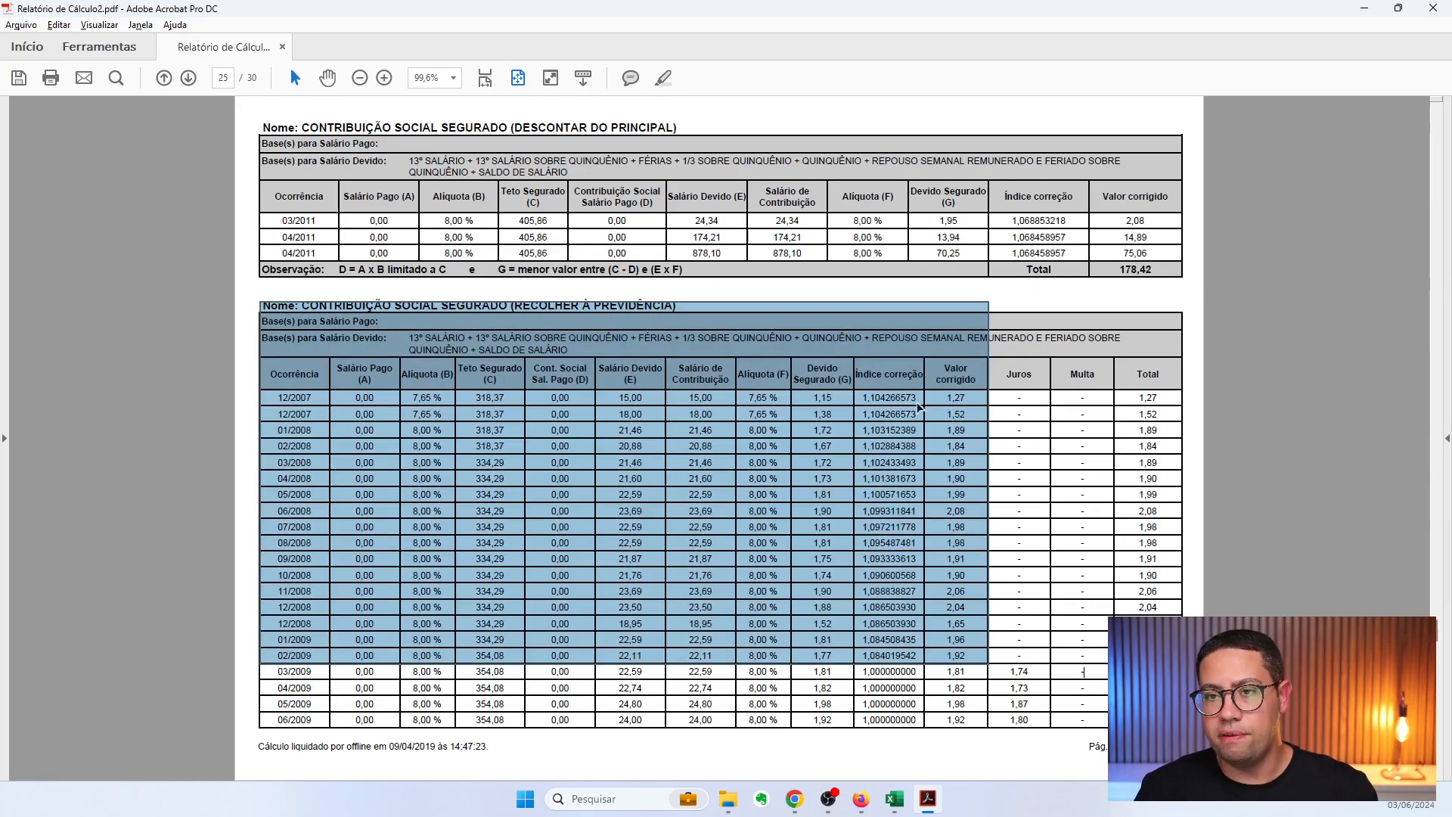
{"action": "scroll", "coordinate": [918, 408], "scroll_direction": "down", "scroll_amount": 2}
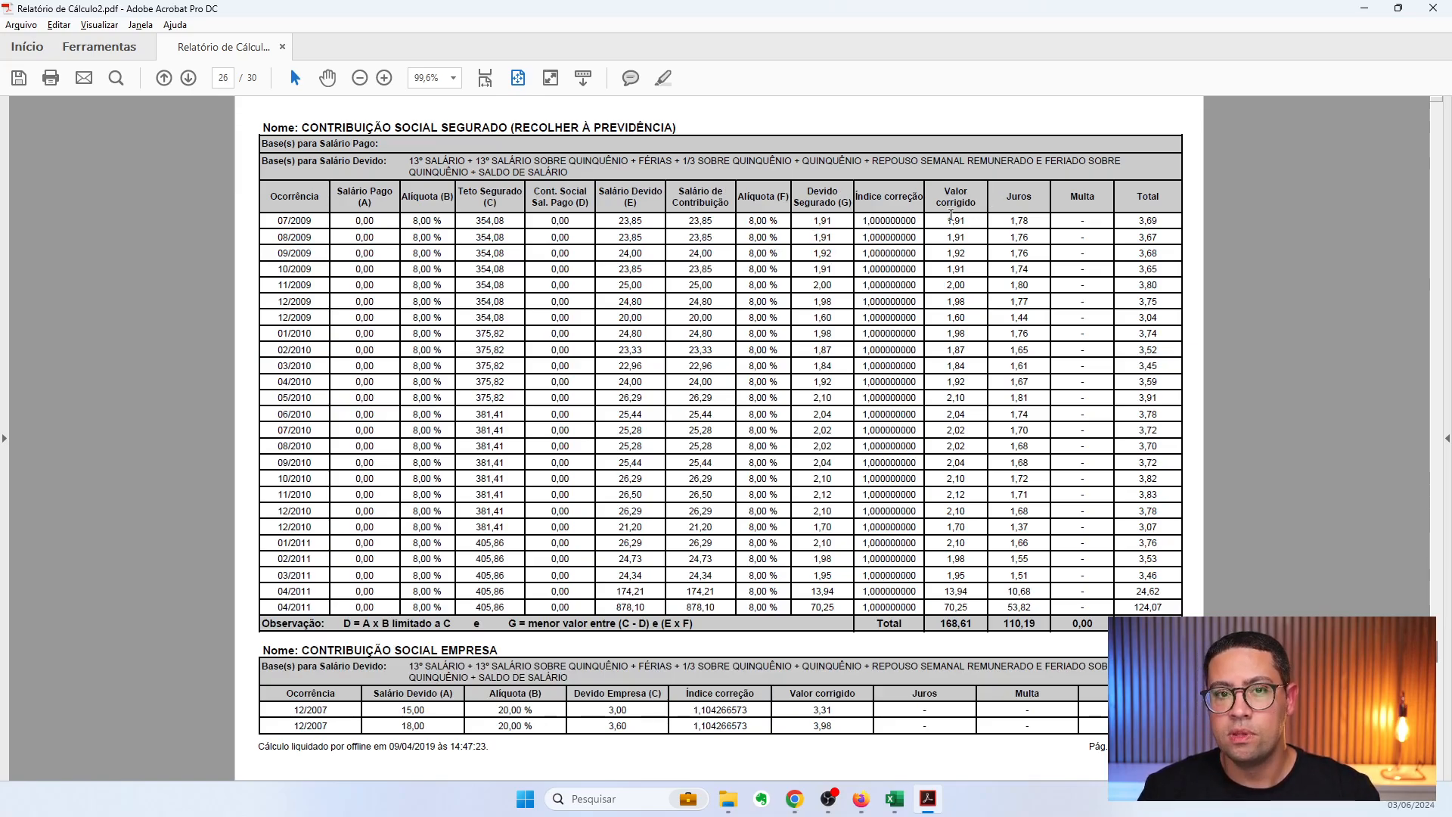
{"action": "left_click_drag", "start_coordinate": [1051, 649], "coordinate": [1011, 210]}
{"action": "left_click_drag", "start_coordinate": [1128, 175], "coordinate": [1068, 599]}
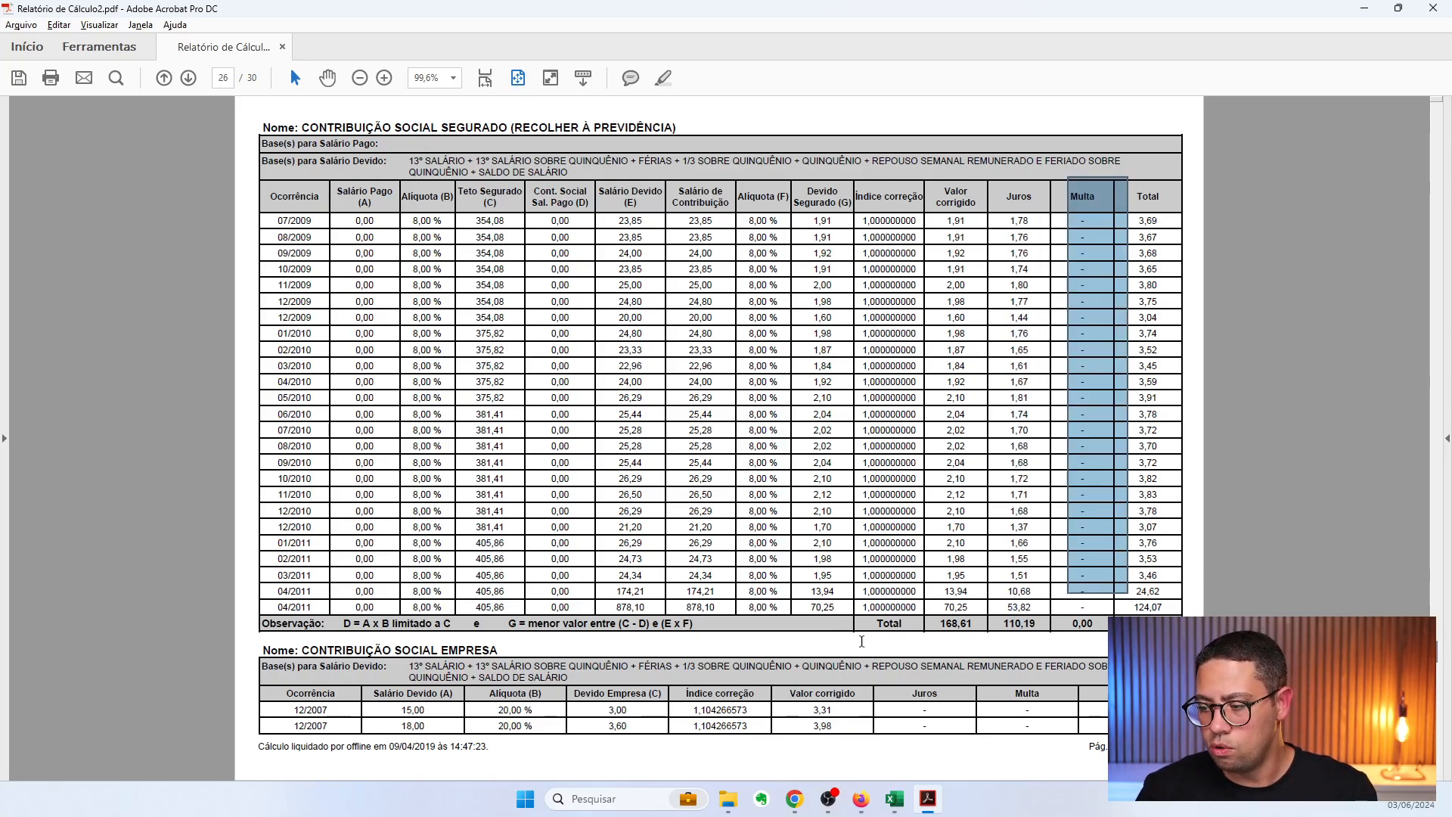
{"action": "left_click_drag", "start_coordinate": [849, 646], "coordinate": [800, 176]}
{"action": "scroll", "coordinate": [824, 231], "scroll_direction": "up", "scroll_amount": 2}
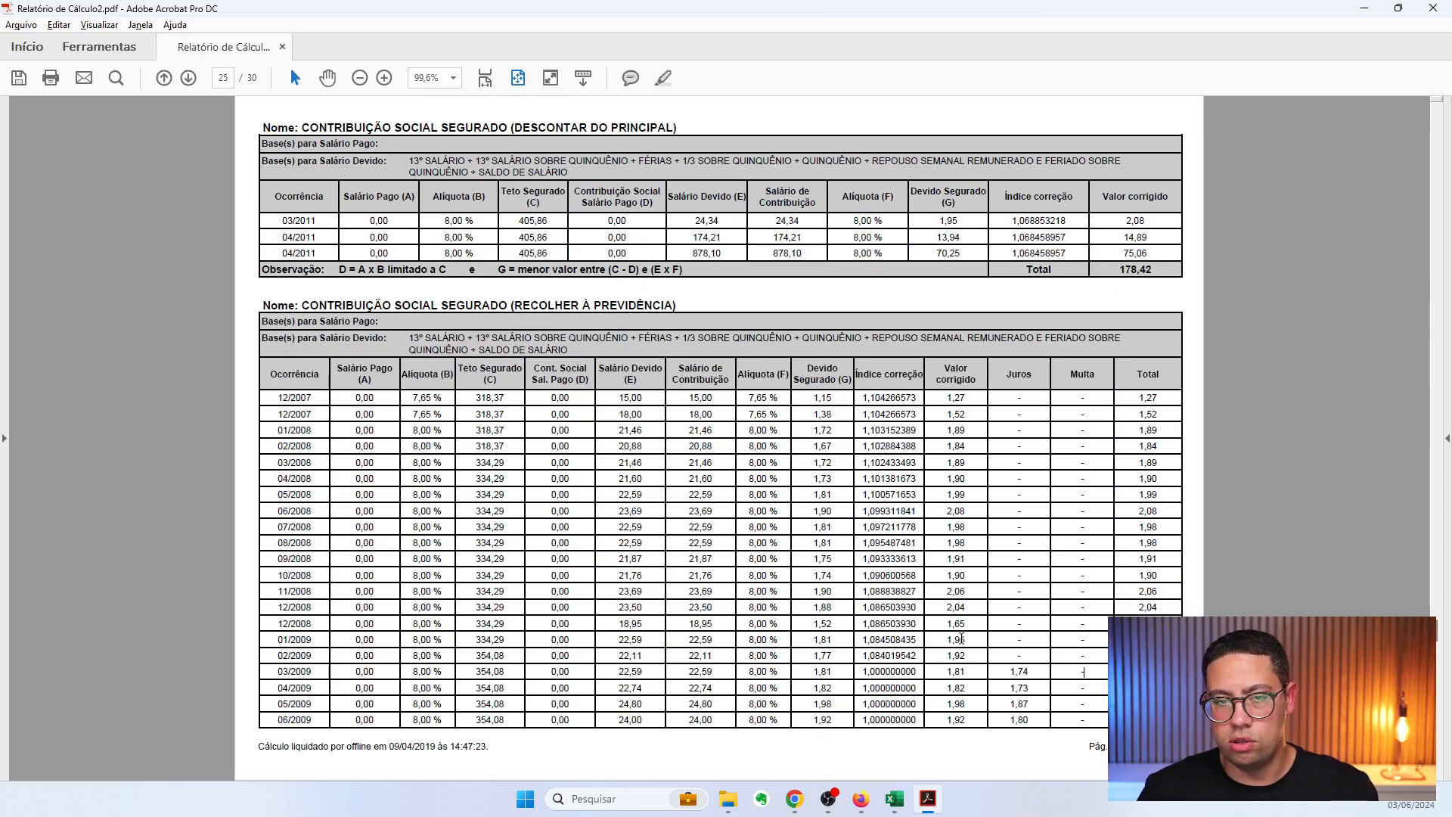
Compare the Juros column up to 02/2009 with the one from 07/2009 onward, and view the Contribuição Social Empresa table
{"action": "scroll", "coordinate": [938, 287], "scroll_direction": "down", "scroll_amount": 2}
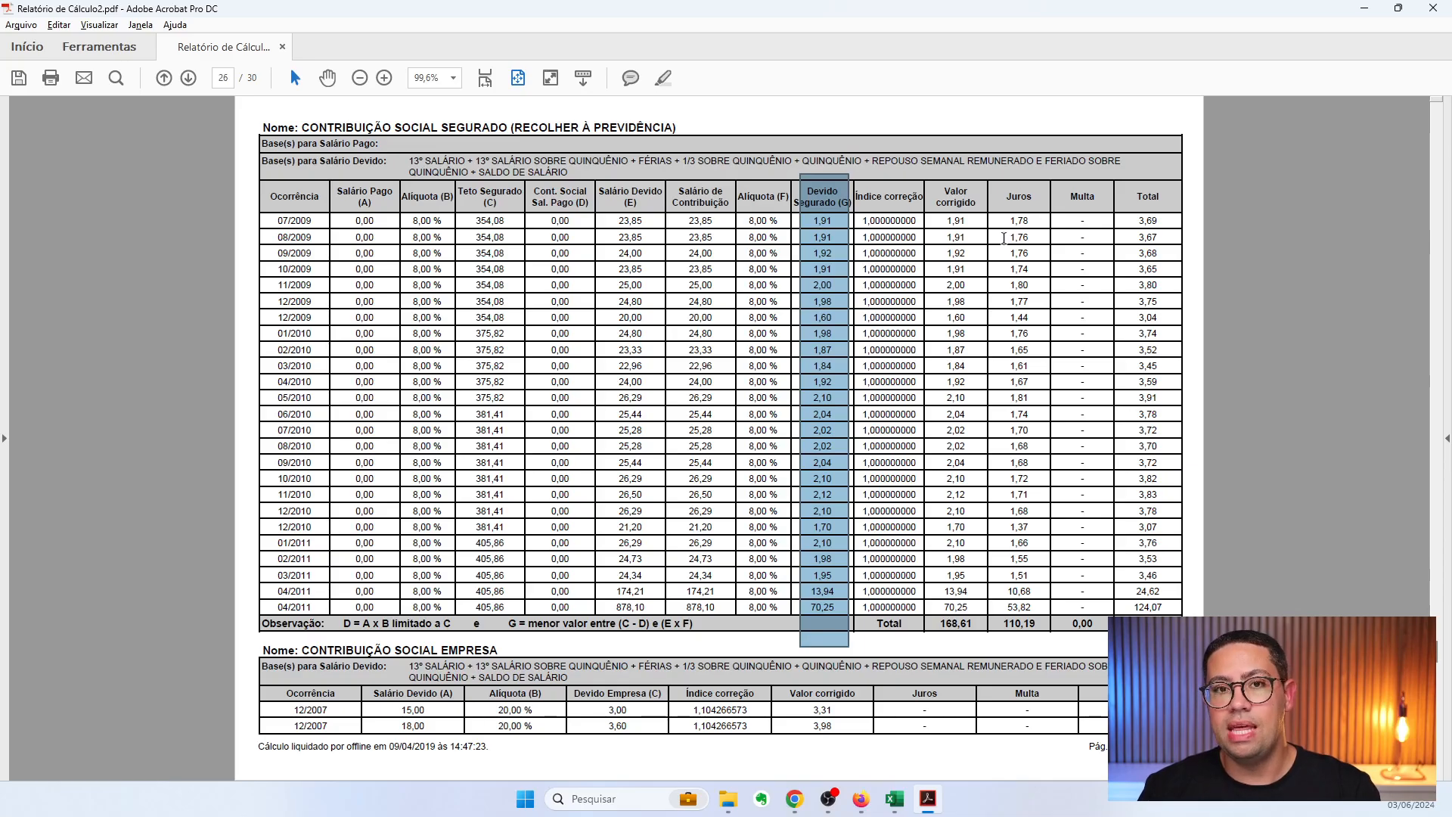
{"action": "scroll", "coordinate": [1004, 238], "scroll_direction": "up", "scroll_amount": 2}
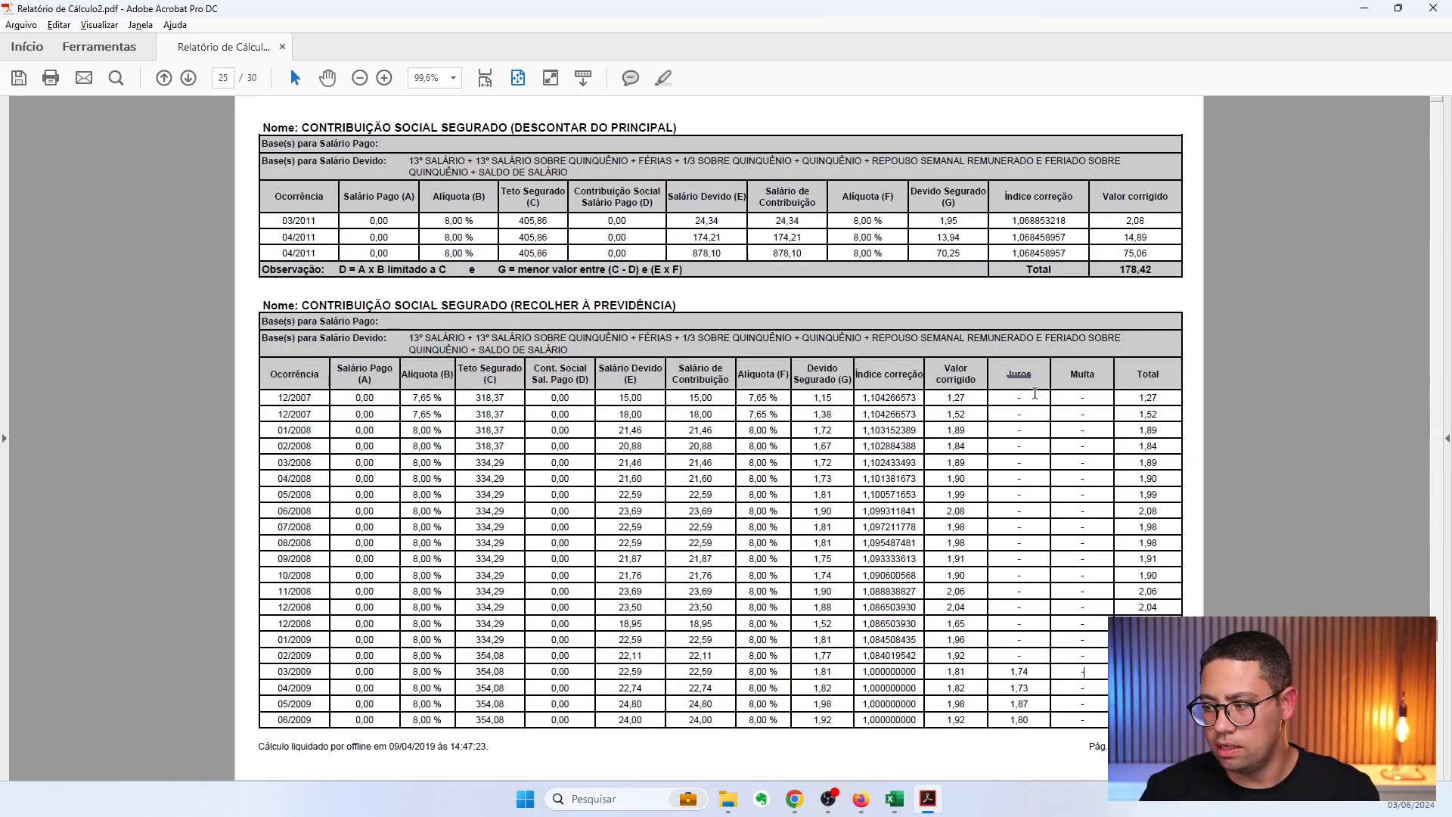
{"action": "left_click_drag", "start_coordinate": [1022, 652], "coordinate": [1013, 394]}
{"action": "scroll", "coordinate": [1017, 378], "scroll_direction": "down", "scroll_amount": 2}
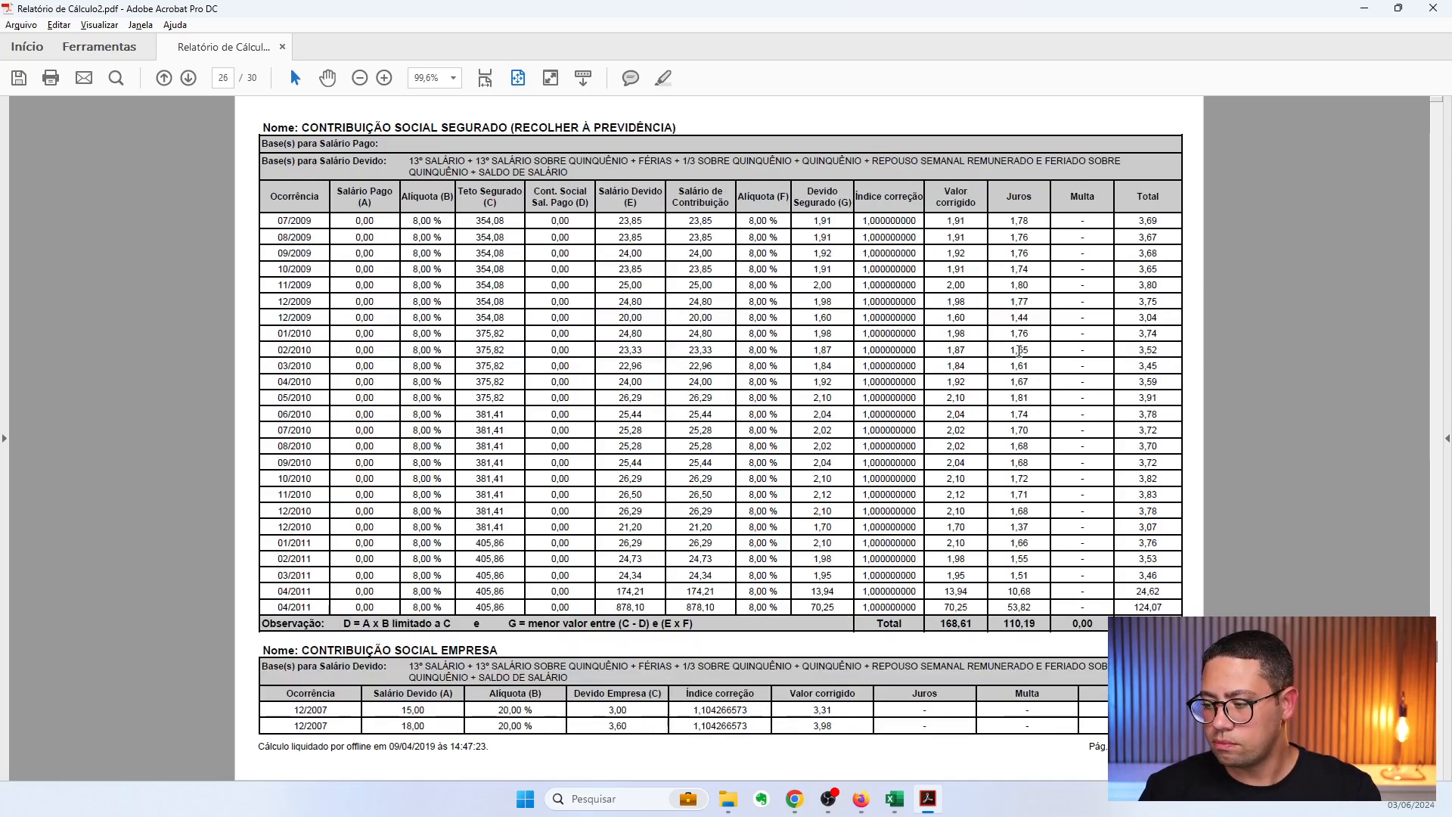
{"action": "left_click_drag", "start_coordinate": [1039, 648], "coordinate": [1013, 181]}
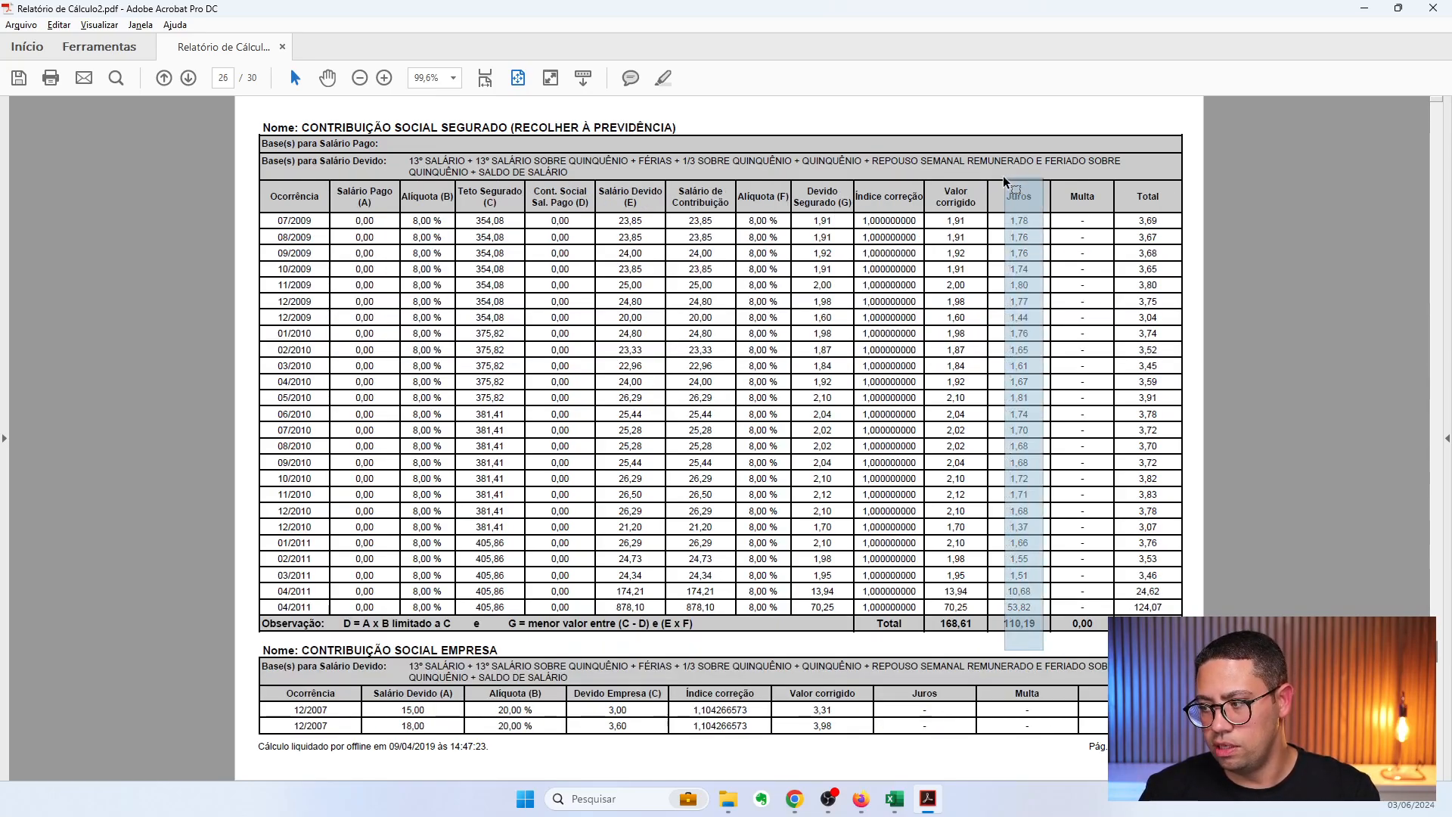
{"action": "scroll", "coordinate": [1005, 388], "scroll_direction": "down", "scroll_amount": 2}
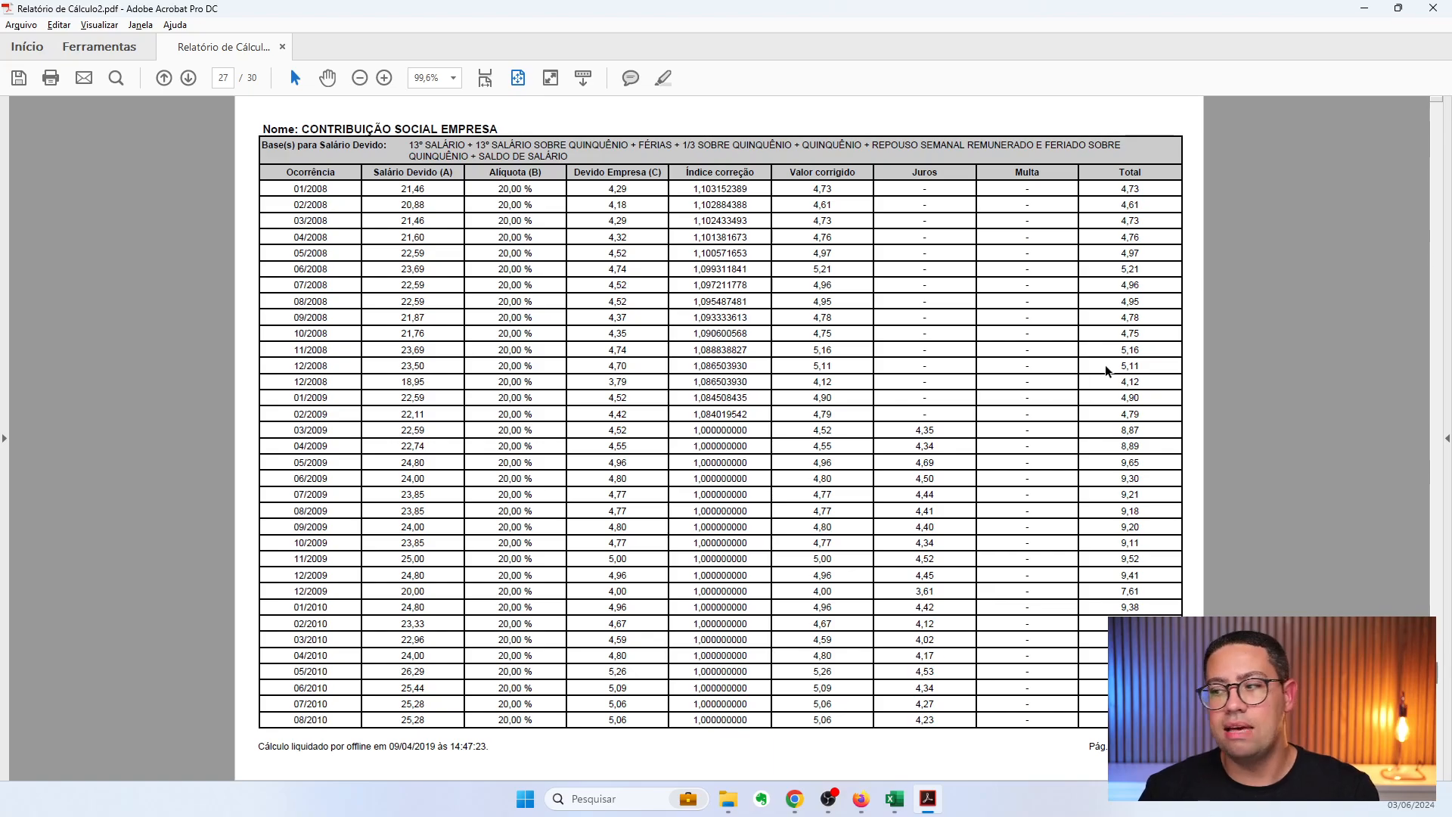
{"action": "scroll", "coordinate": [1098, 374], "scroll_direction": "up", "scroll_amount": 2}
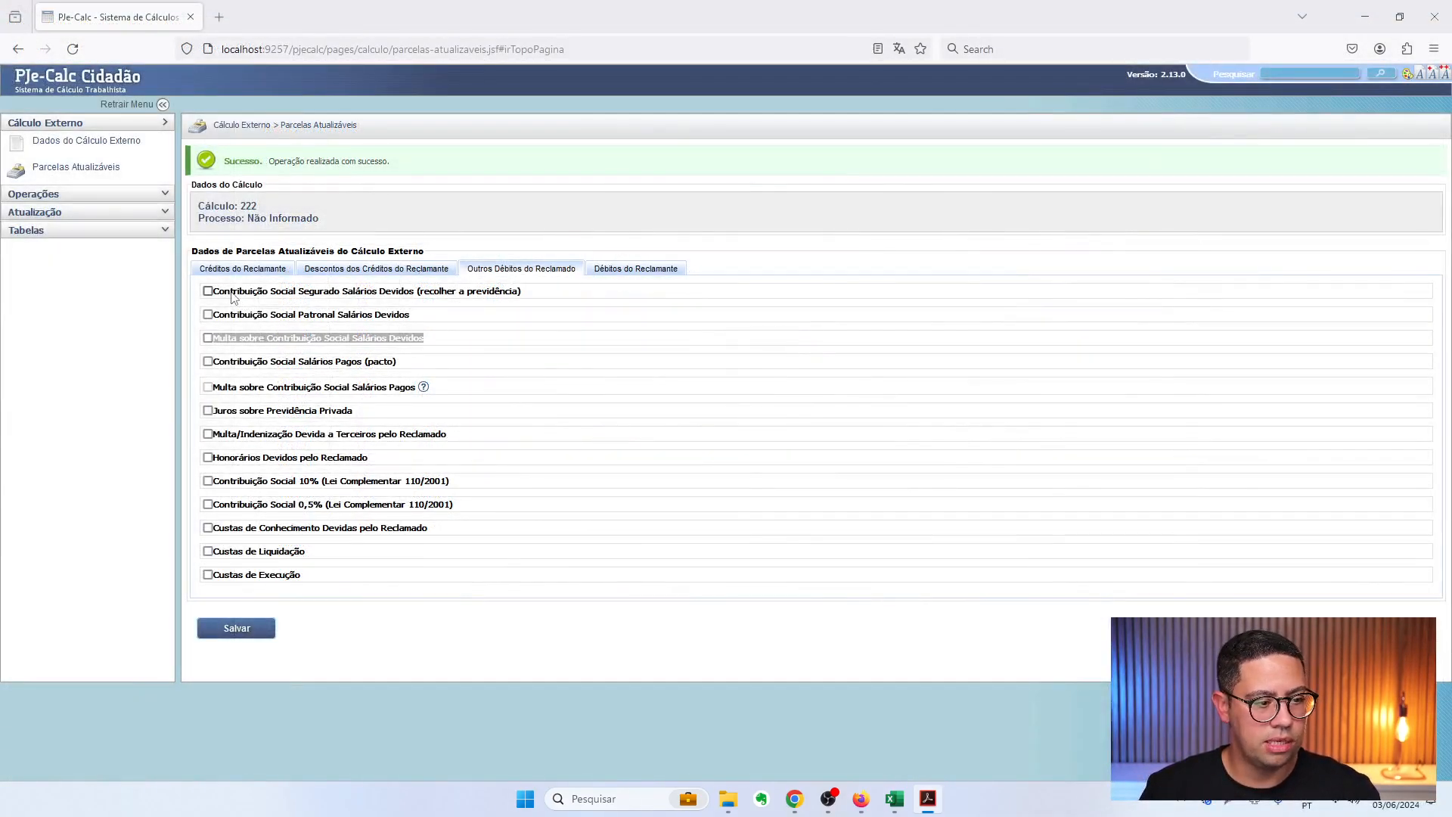
Temporarily enable the Segurado and Patronal Salários Devidos contributions to view their fields, compare them with the fine options, and disable both
{"action": "left_click_drag", "start_coordinate": [230, 291], "coordinate": [452, 323]}
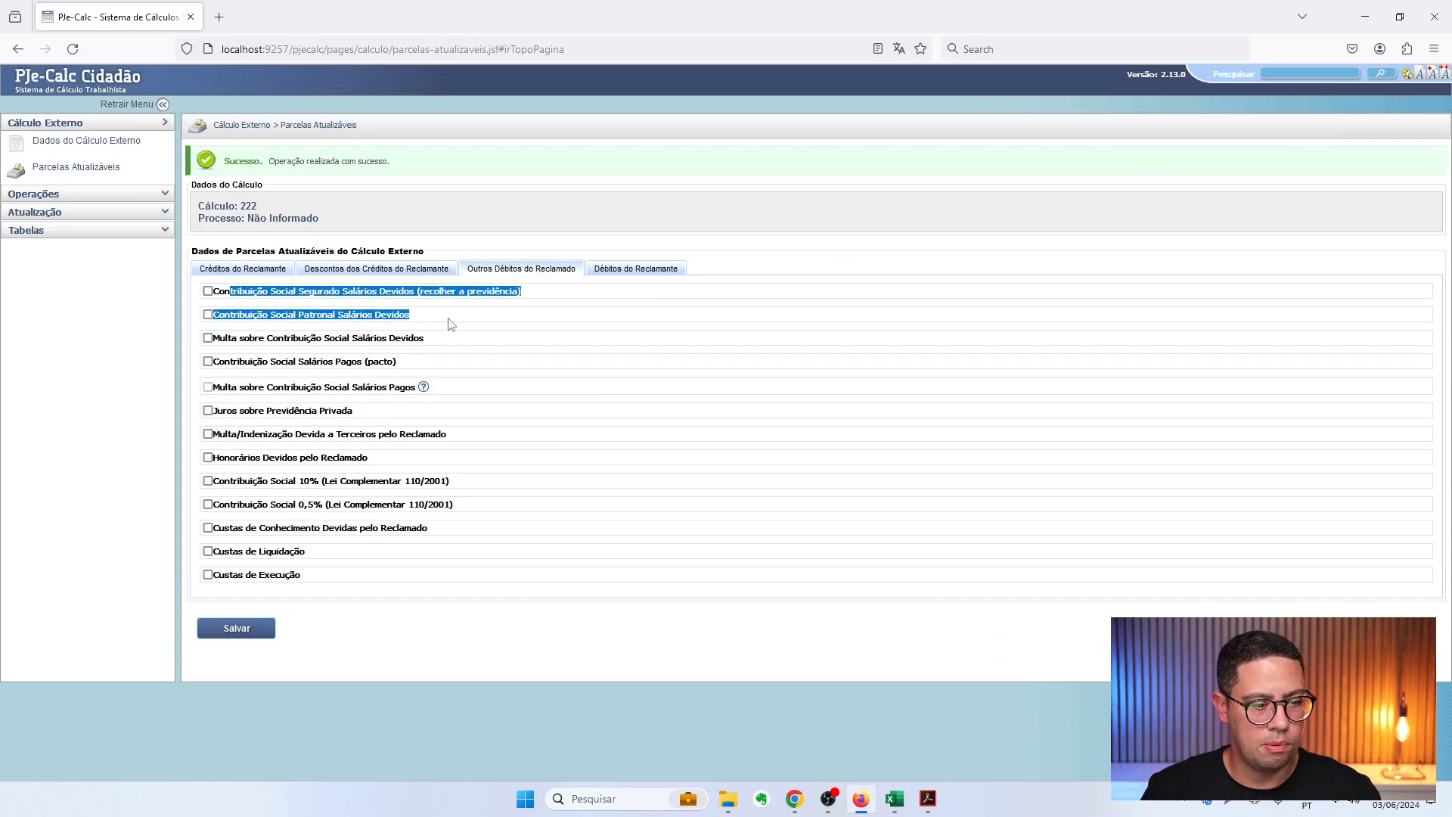
{"action": "left_click", "coordinate": [479, 225]}
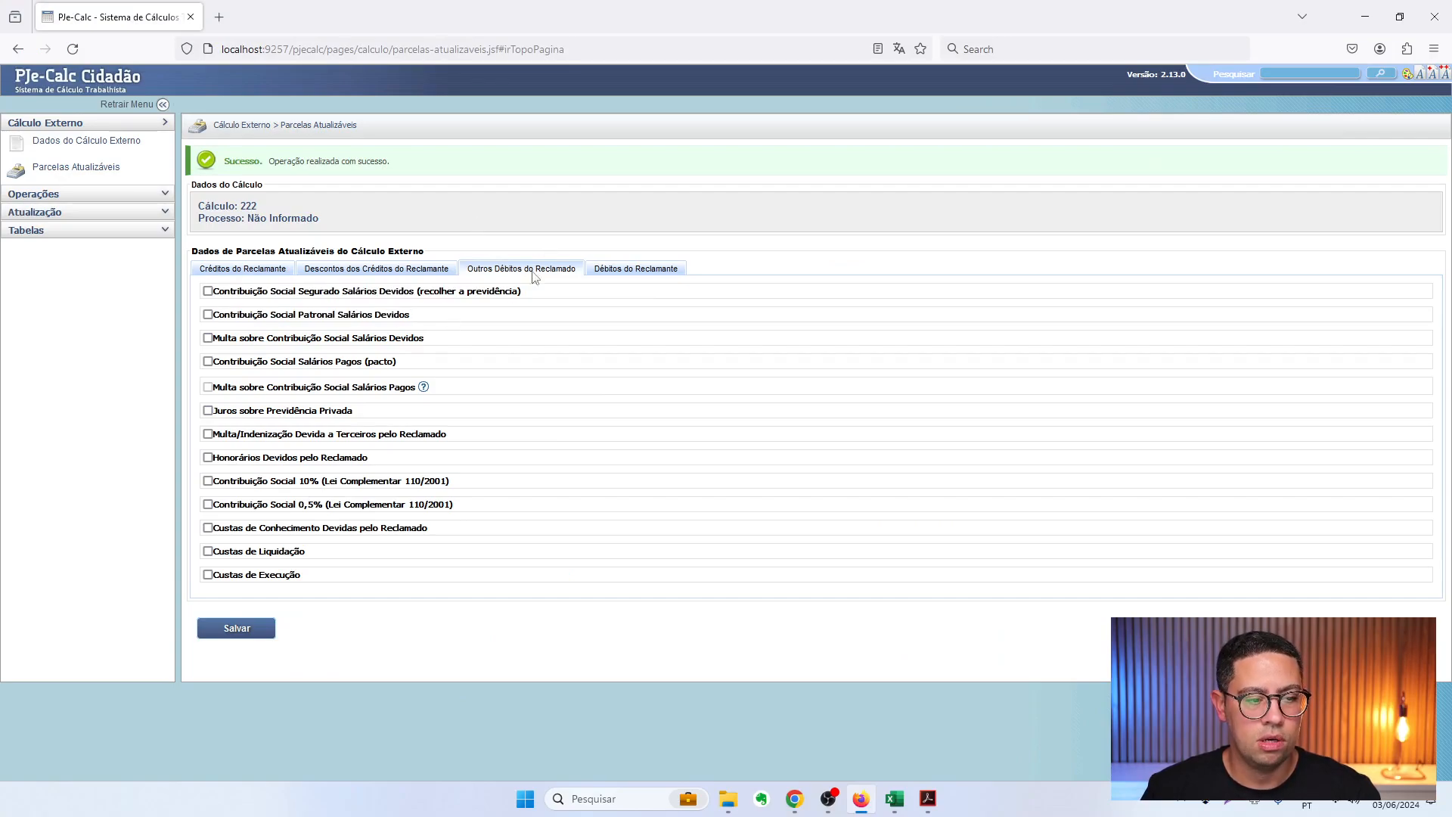
{"action": "left_click", "coordinate": [208, 291]}
{"action": "left_click", "coordinate": [208, 373]}
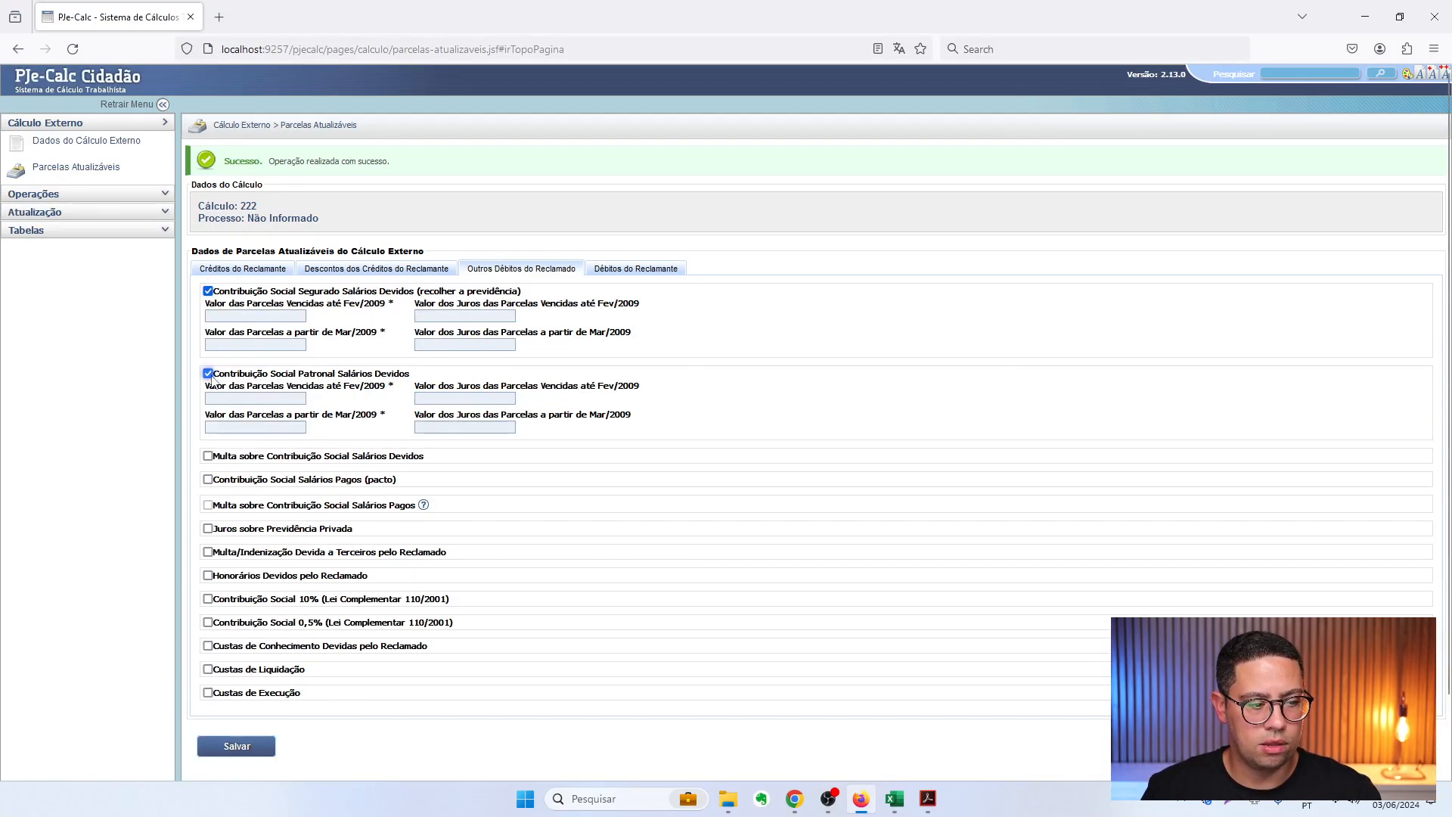
{"action": "left_click_drag", "start_coordinate": [223, 460], "coordinate": [390, 469]}
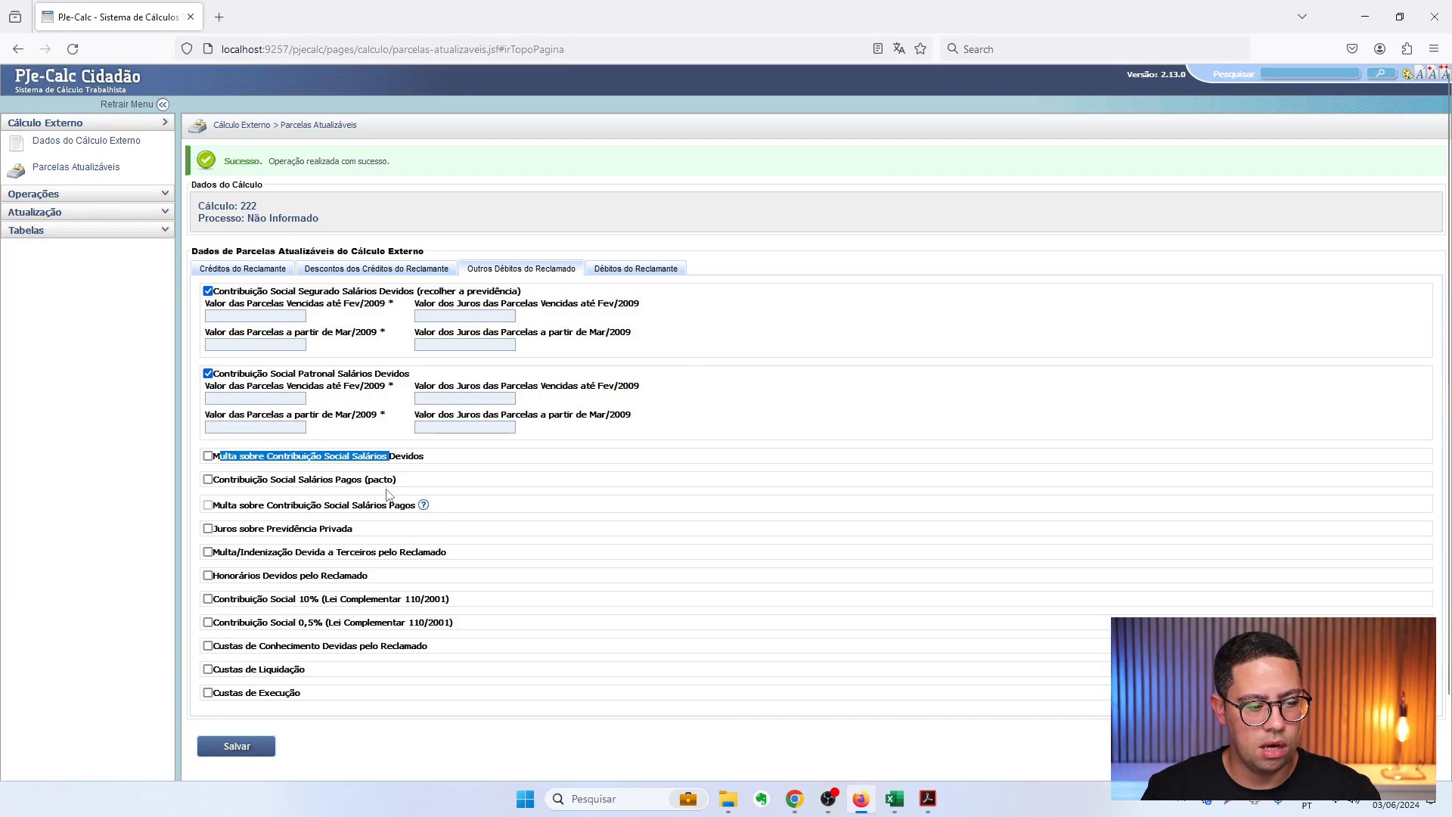
{"action": "left_click_drag", "start_coordinate": [471, 514], "coordinate": [193, 484]}
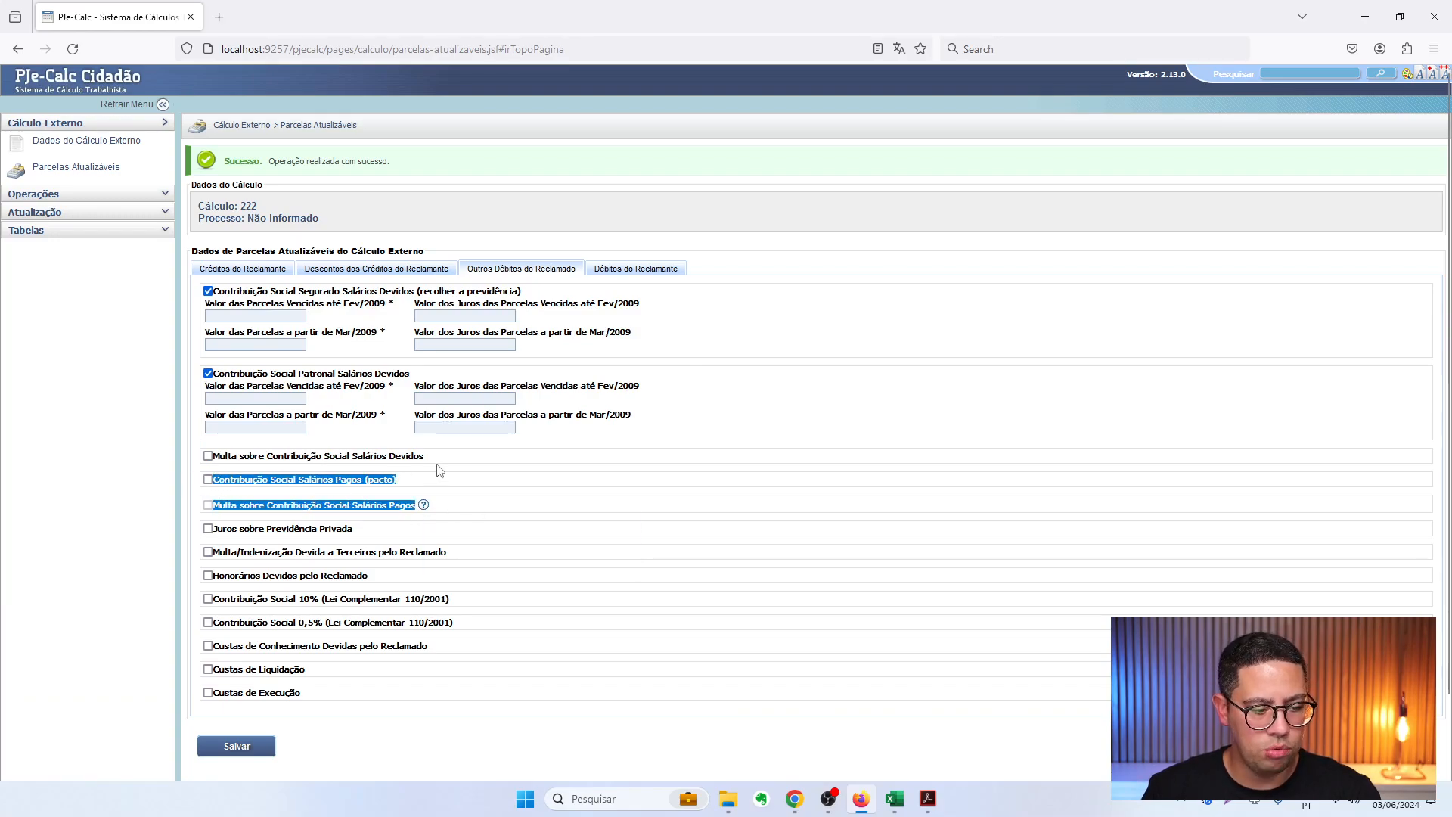
{"action": "left_click_drag", "start_coordinate": [438, 468], "coordinate": [195, 468]}
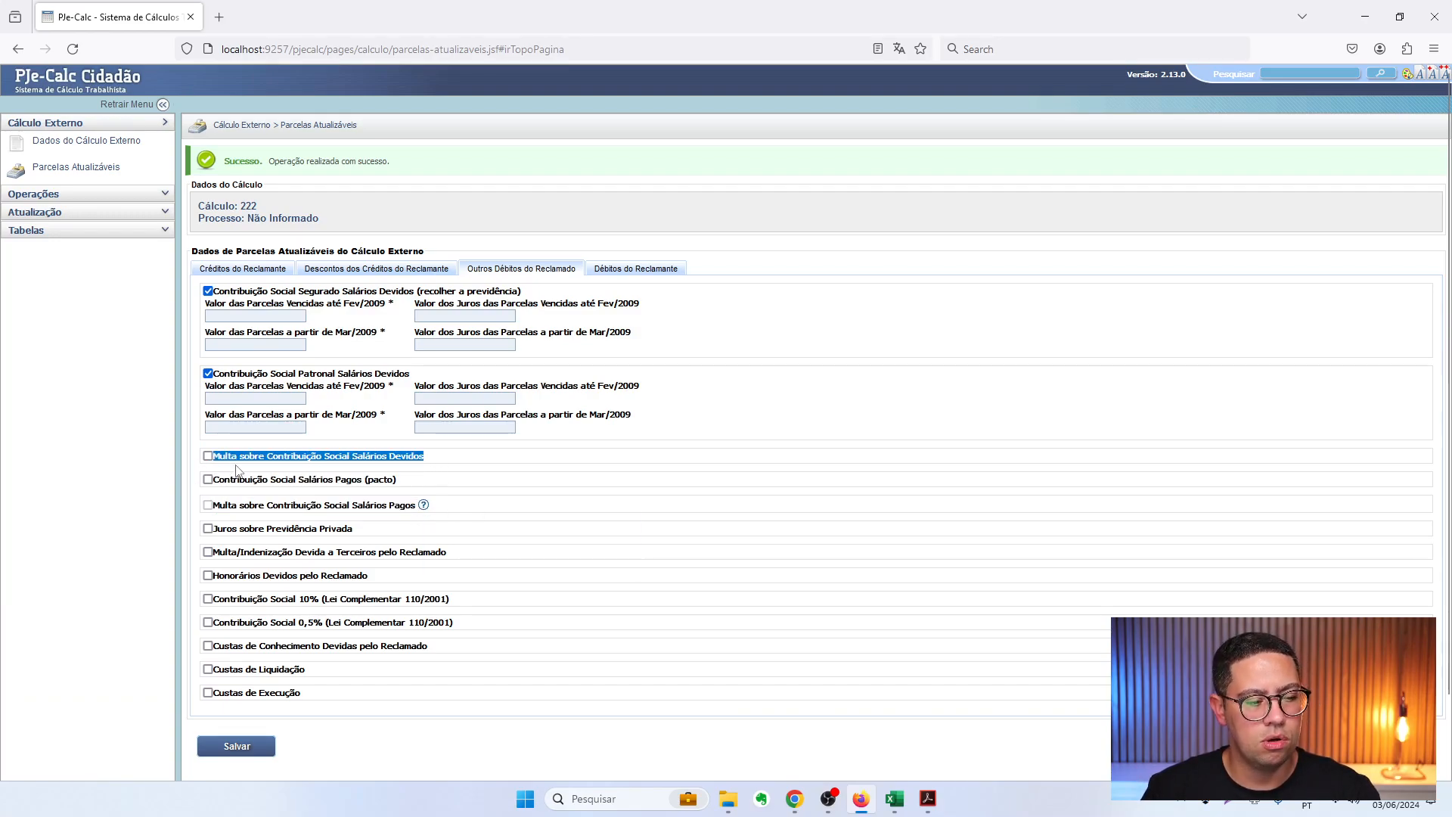
{"action": "left_click", "coordinate": [208, 291]}
{"action": "left_click", "coordinate": [208, 314]}
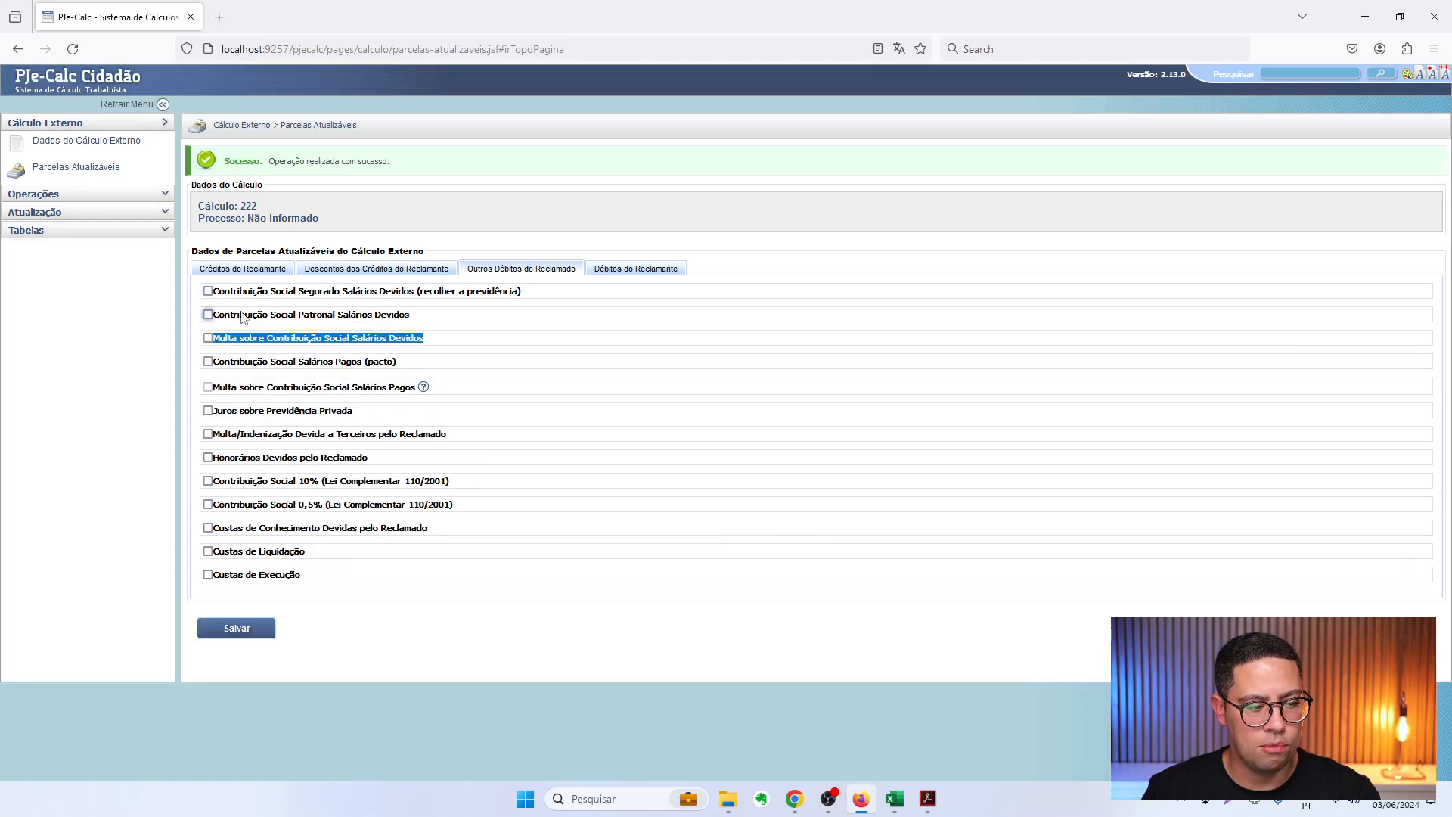
Temporarily enable Multa sobre Contribuição Social Salários Devidos to inspect its start-date fields and the rate from Mar/2009, then disable it
{"action": "left_click", "coordinate": [207, 338]}
{"action": "left_click", "coordinate": [227, 371]}
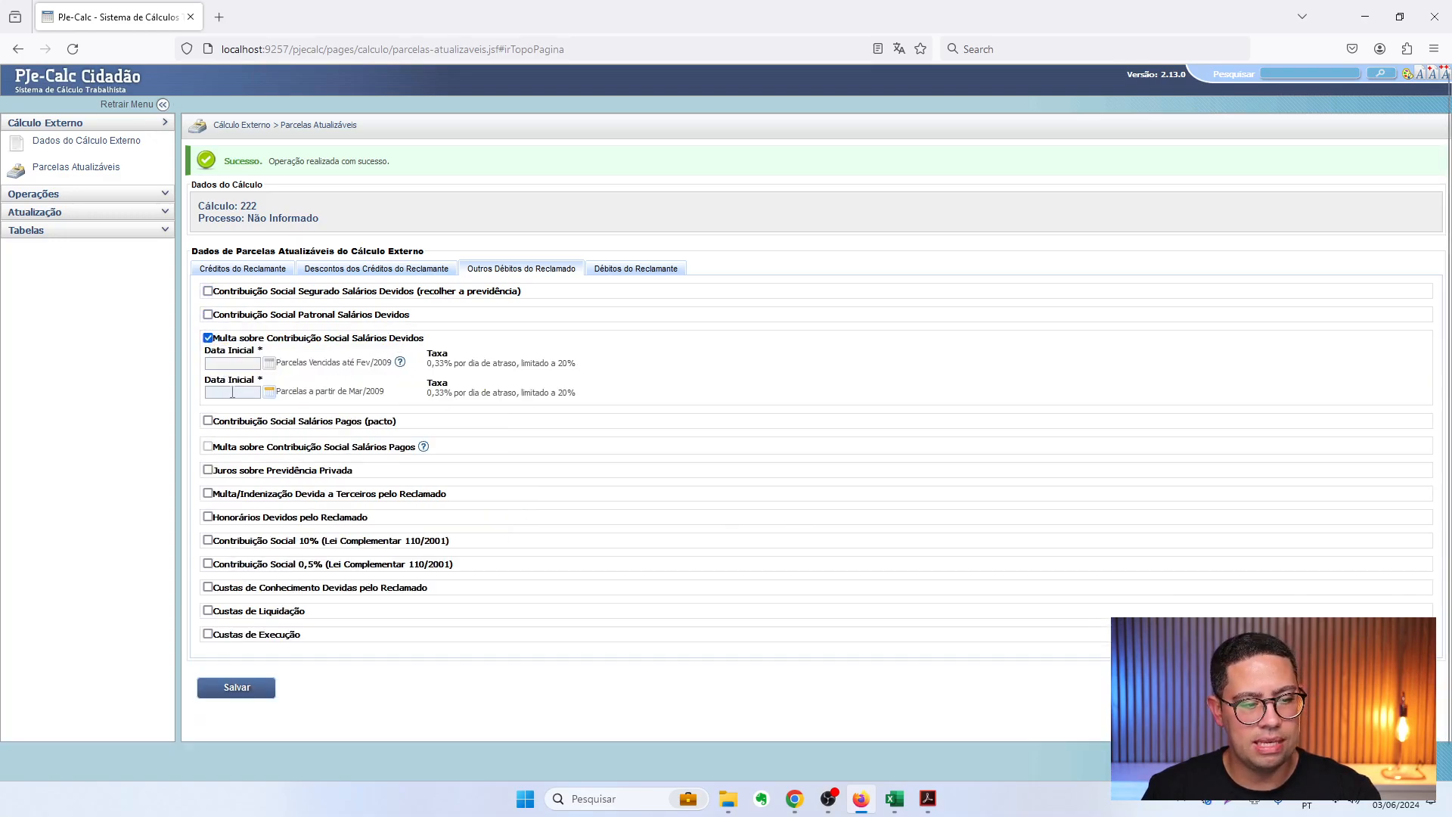
{"action": "left_click", "coordinate": [233, 391]}
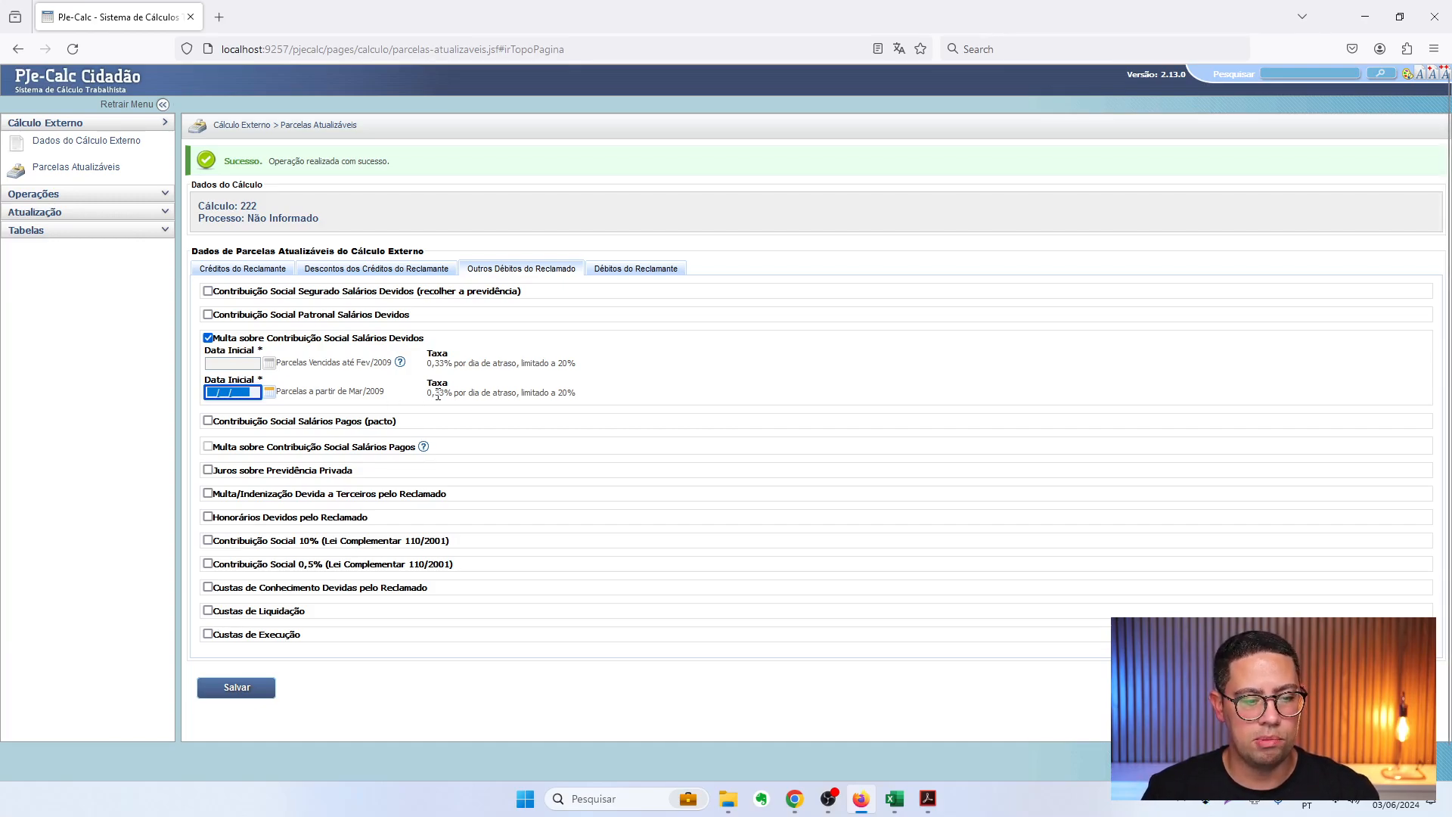
{"action": "left_click_drag", "start_coordinate": [428, 394], "coordinate": [585, 397]}
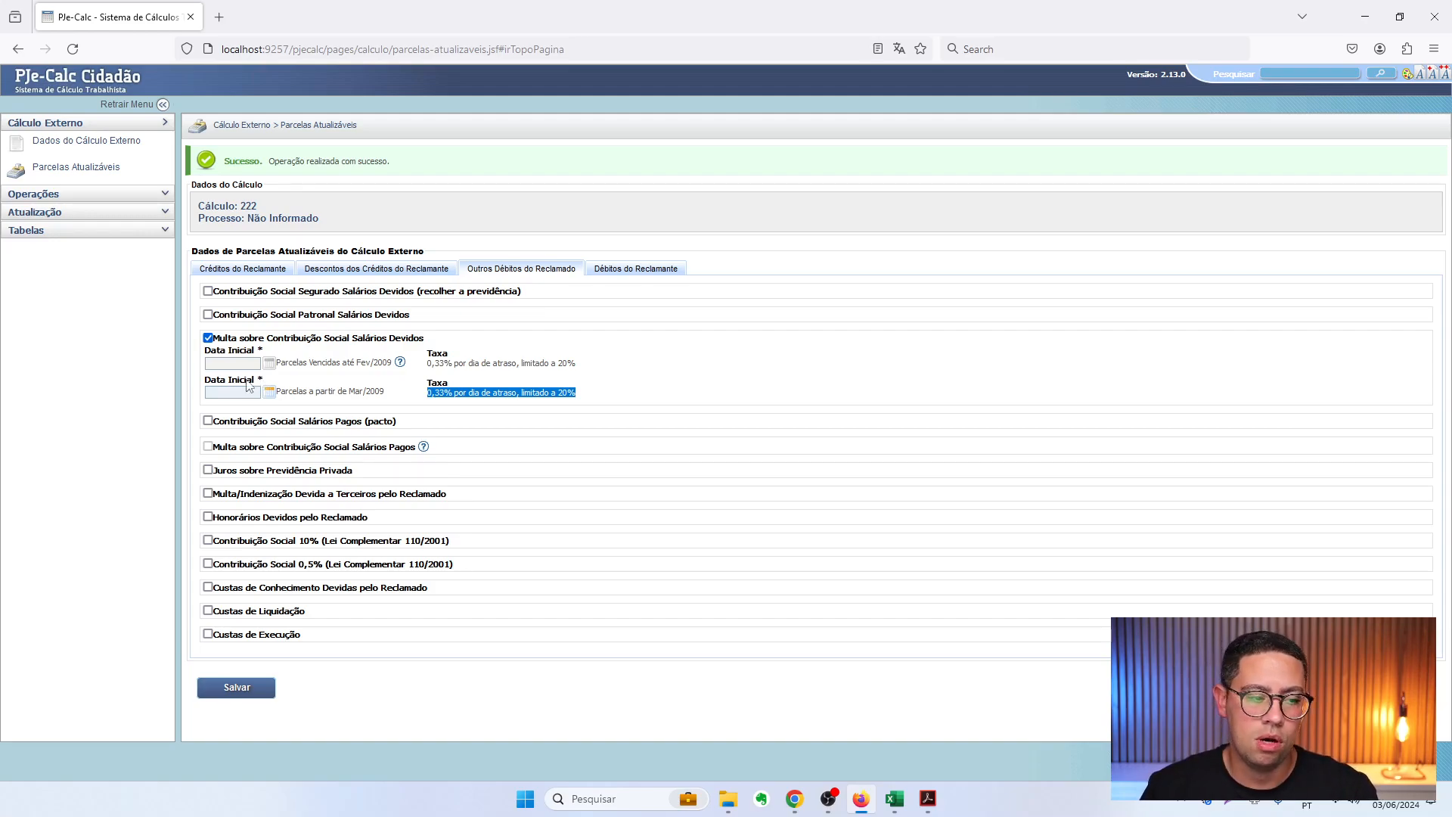
{"action": "left_click", "coordinate": [208, 338]}
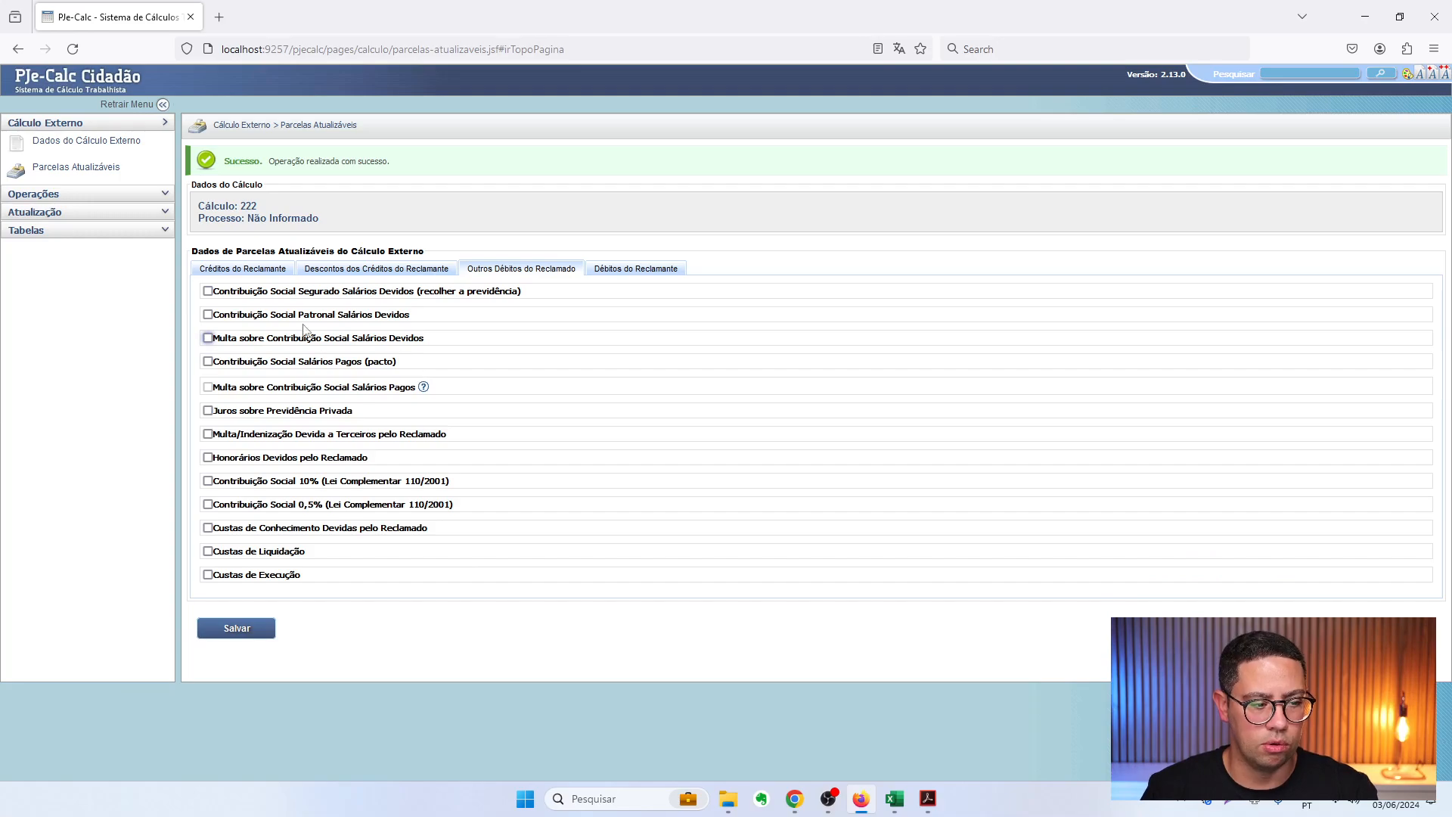
Enable Contribuição Social Segurado Salários Devidos (recolher a previdência) and Contribuição Social Patronal Salários Devidos
{"action": "left_click_drag", "start_coordinate": [233, 292], "coordinate": [419, 317]}
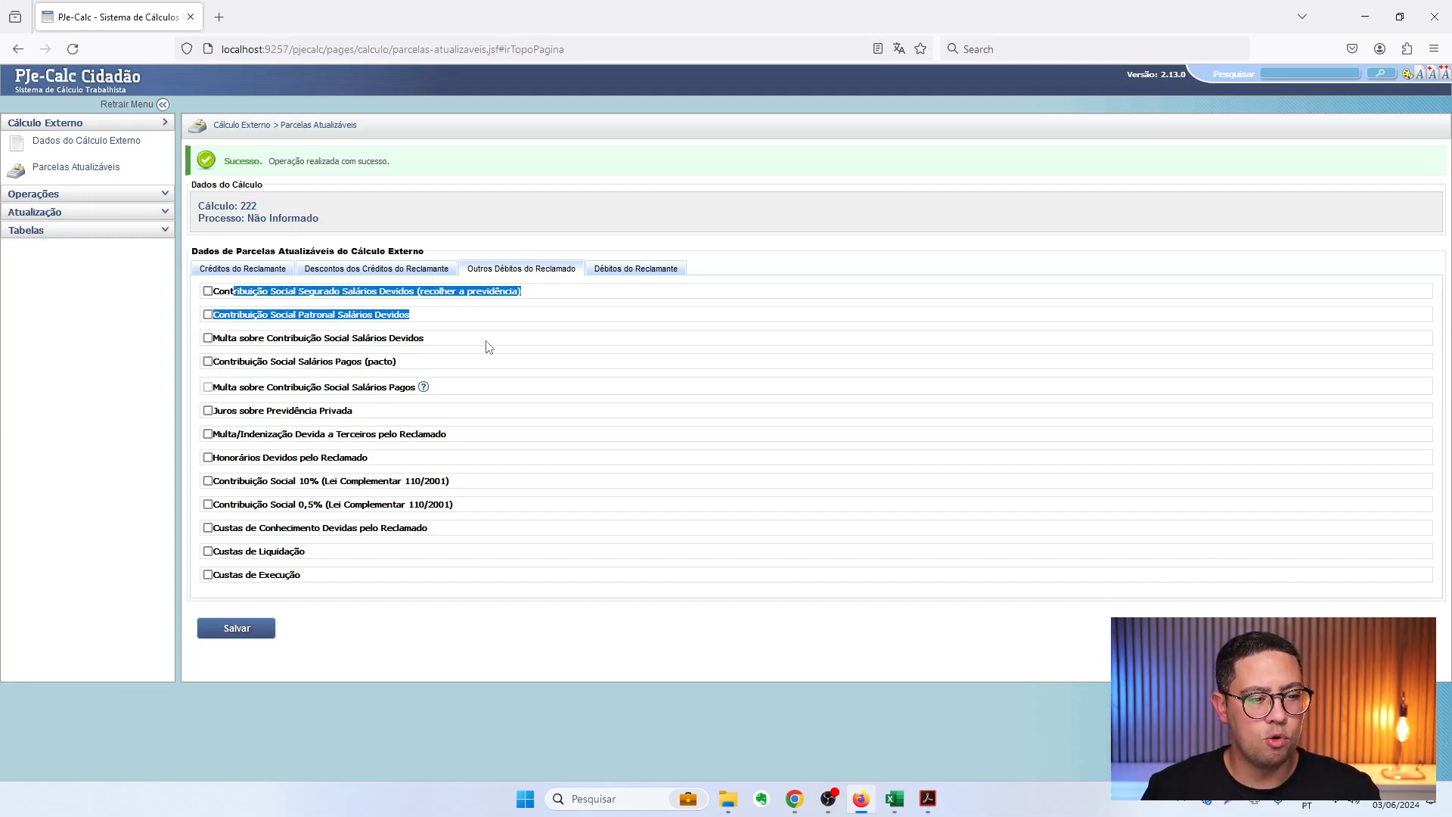
{"action": "left_click", "coordinate": [208, 291]}
{"action": "left_click", "coordinate": [207, 373]}
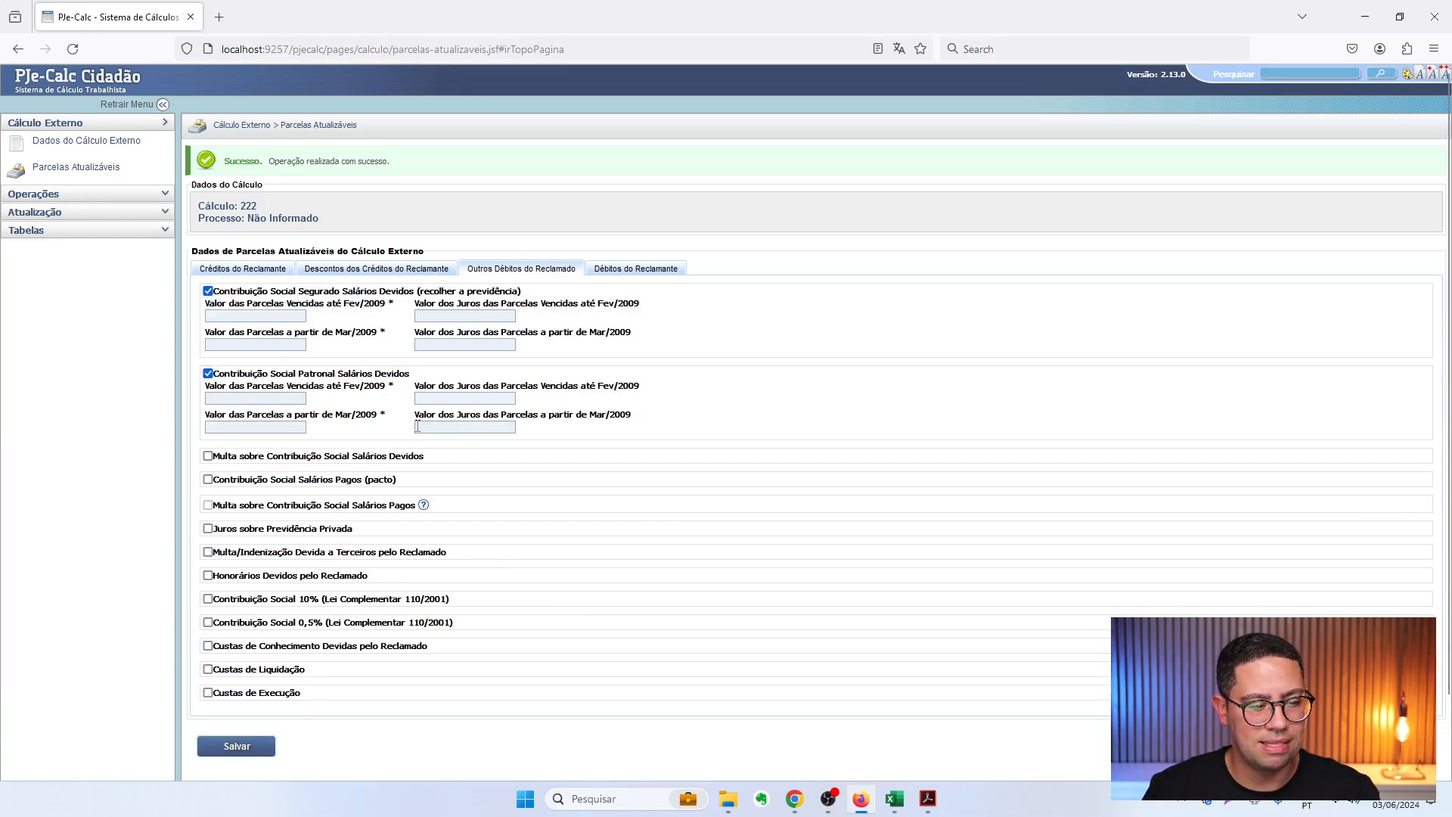
{"action": "left_click_drag", "start_coordinate": [258, 291], "coordinate": [530, 299]}
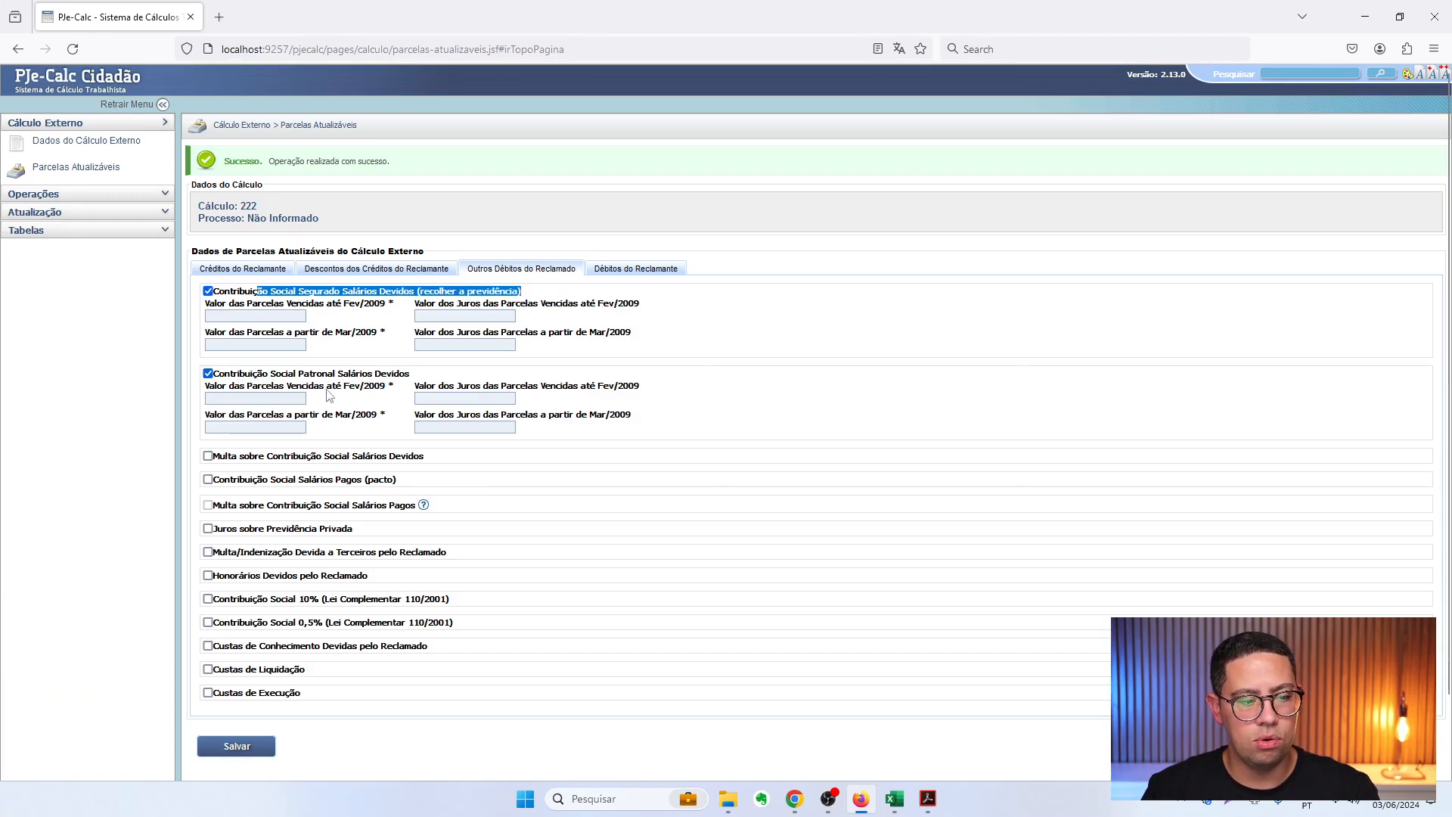
{"action": "left_click_drag", "start_coordinate": [277, 373], "coordinate": [395, 375]}
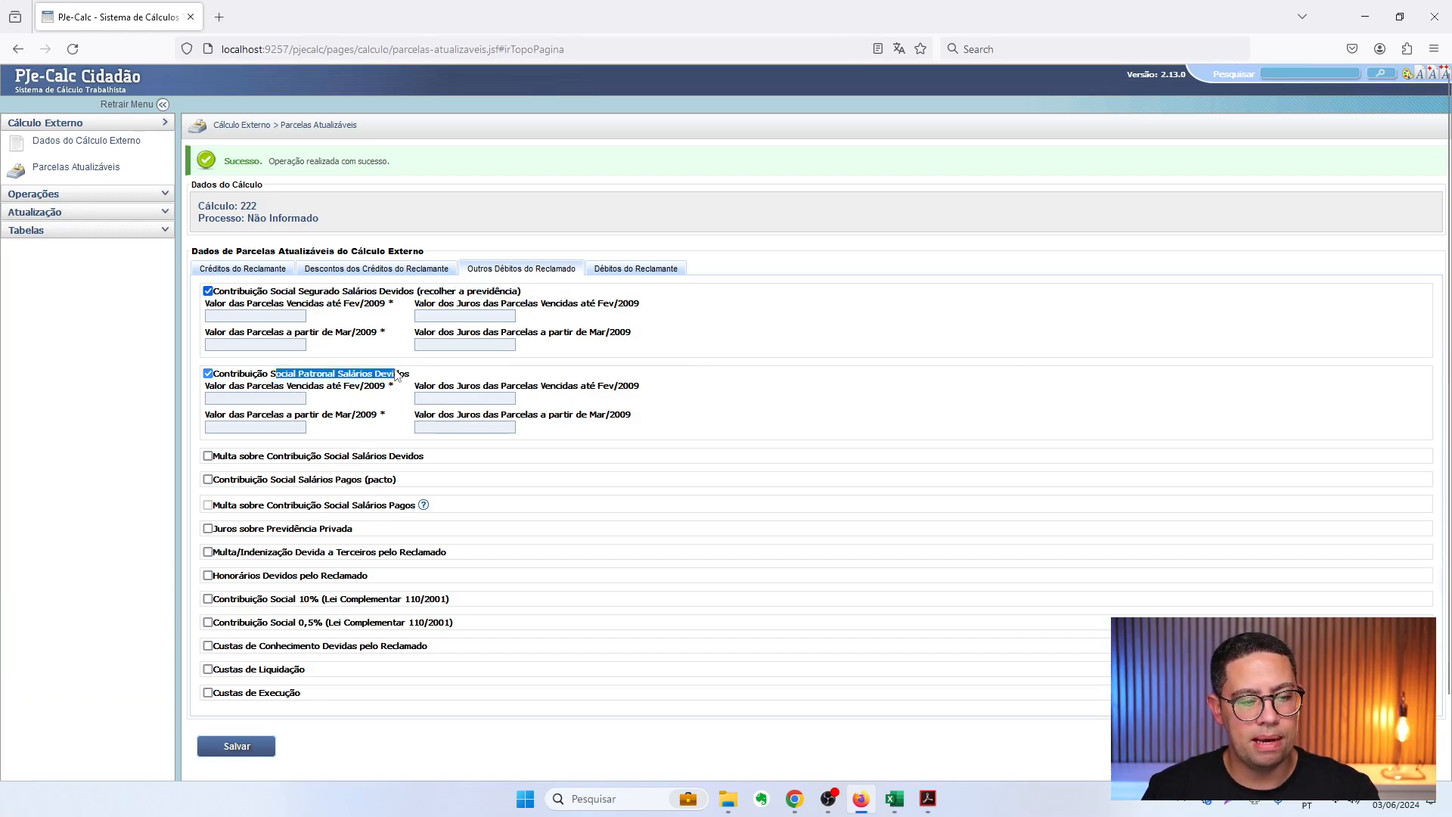
Review the Segurado amount and interest fields for both periods, and disable Contribuição Social Patronal Salários Devidos to keep only Segurado
{"action": "left_click", "coordinate": [269, 317]}
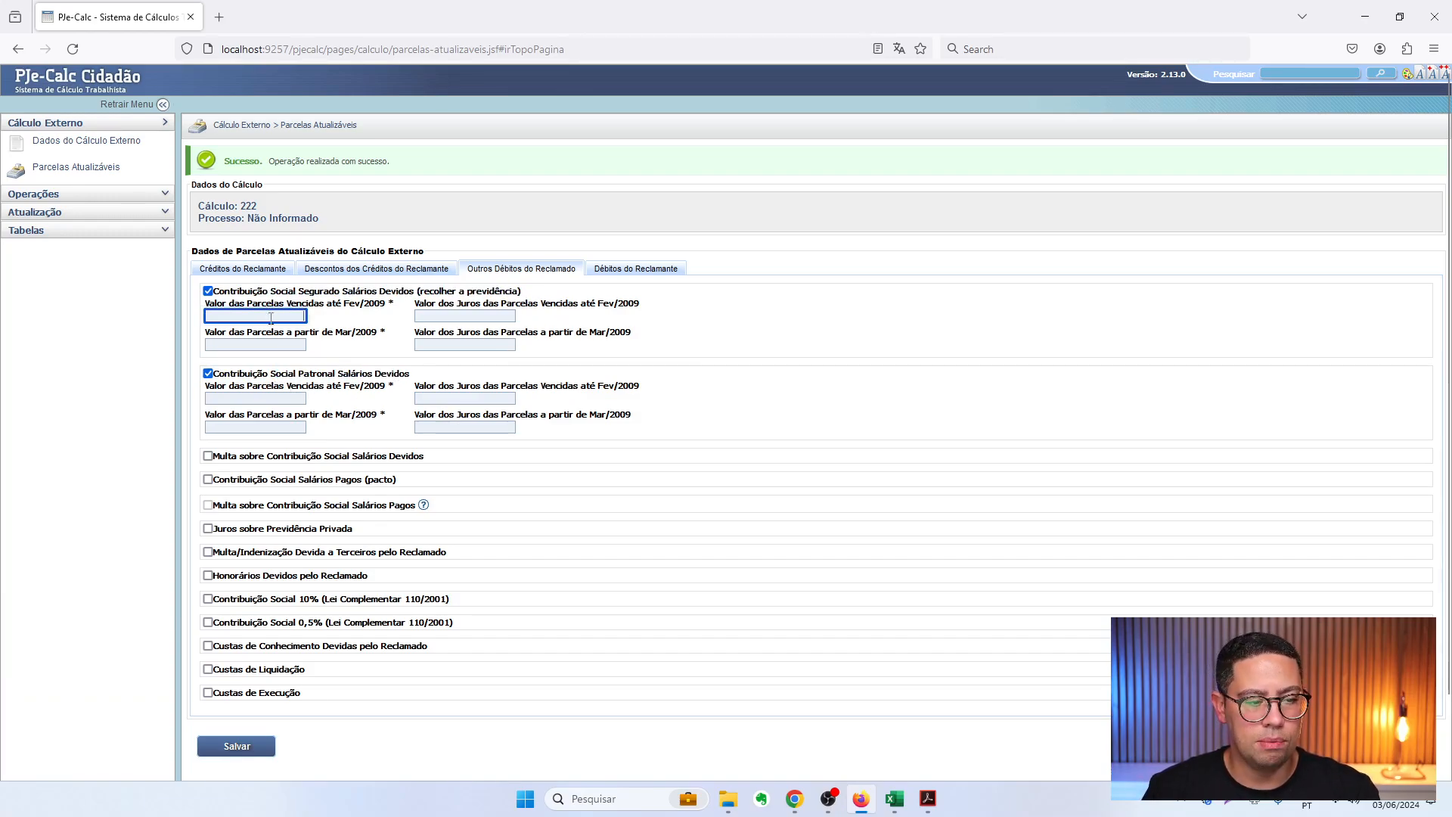
{"action": "left_click", "coordinate": [463, 316]}
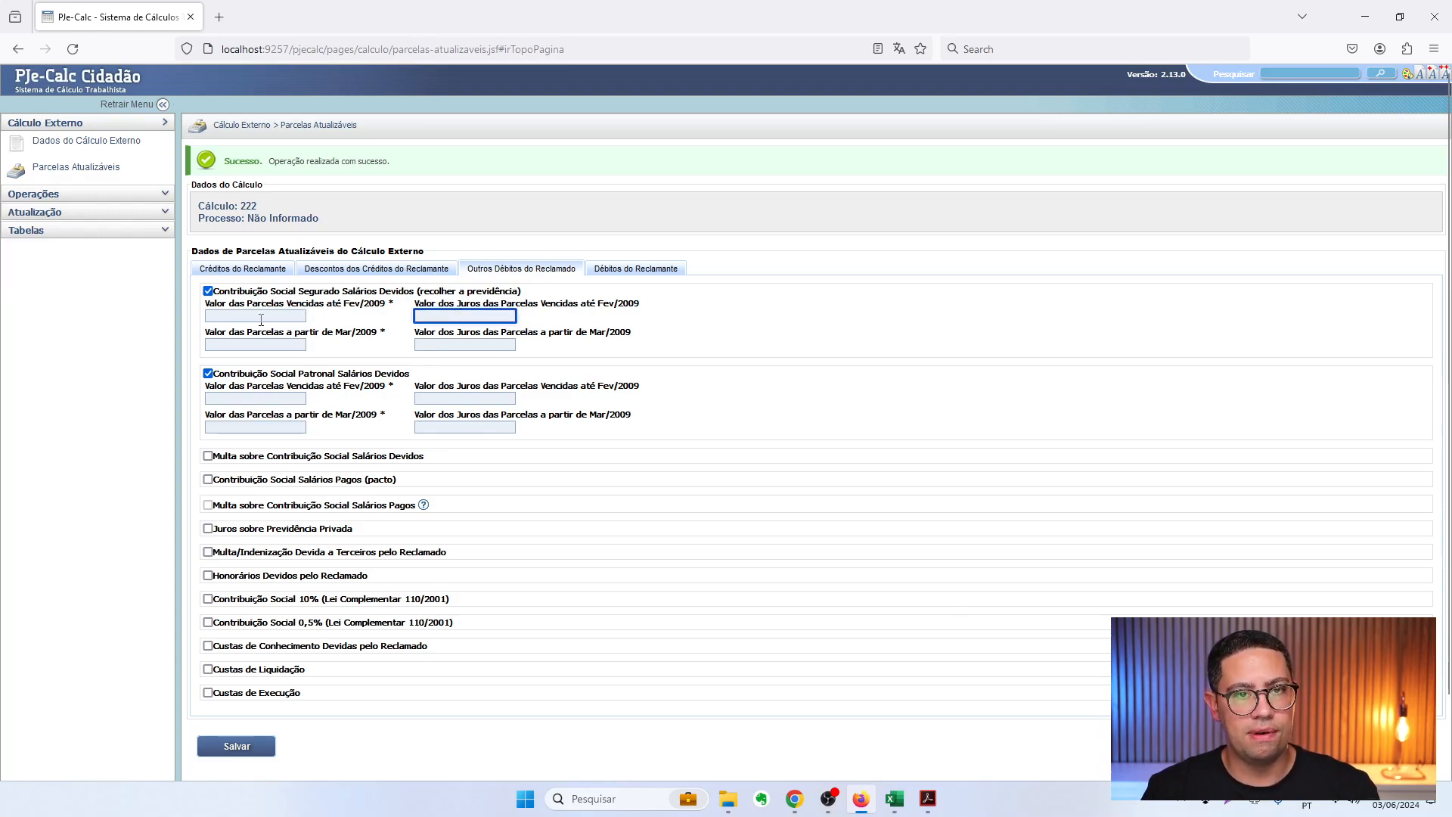
{"action": "left_click", "coordinate": [281, 345]}
{"action": "left_click", "coordinate": [467, 345]}
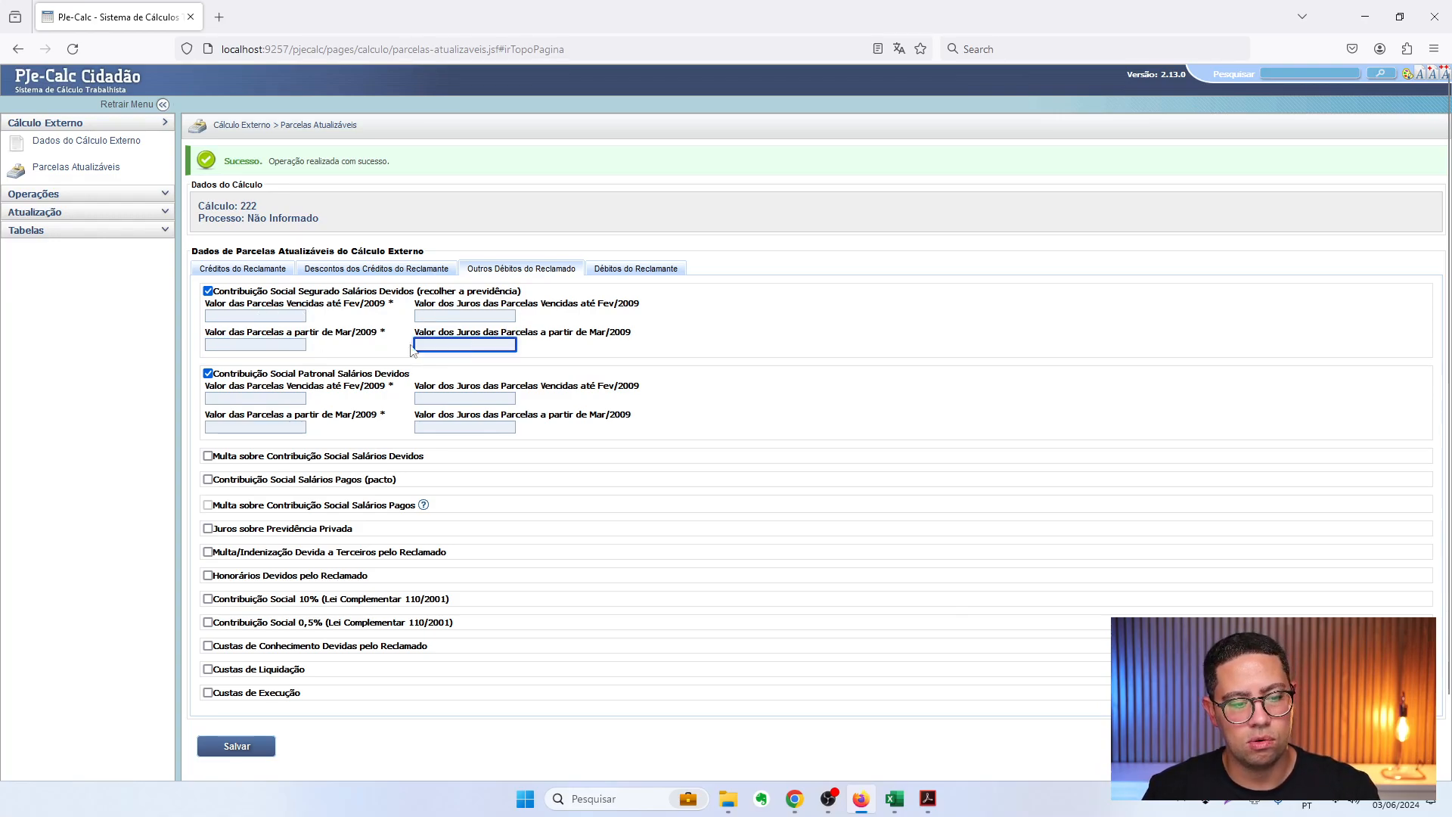
{"action": "left_click", "coordinate": [259, 316]}
{"action": "left_click", "coordinate": [456, 316]}
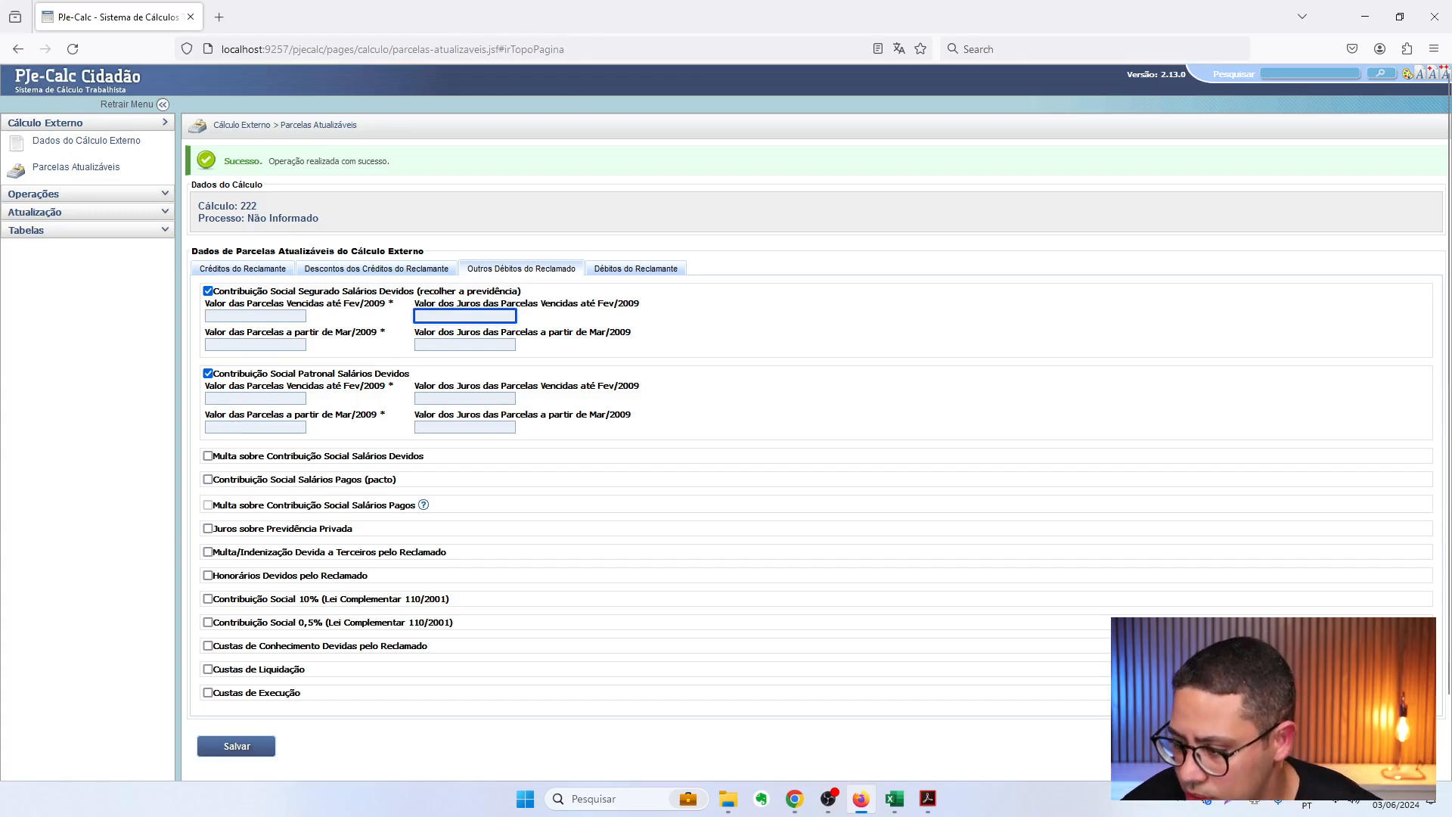
{"action": "left_click", "coordinate": [208, 374]}
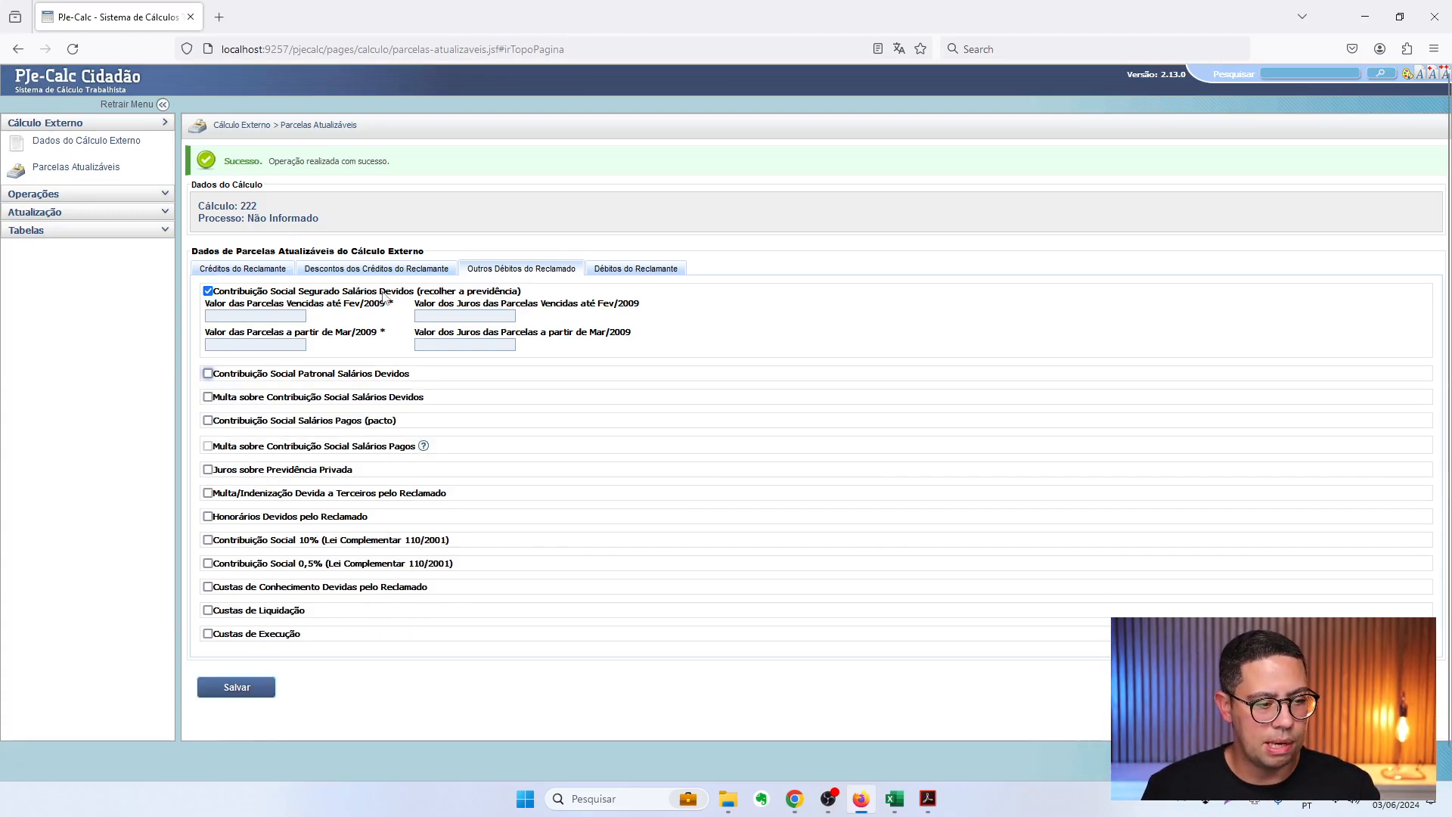
{"action": "left_click_drag", "start_coordinate": [240, 292], "coordinate": [544, 304]}
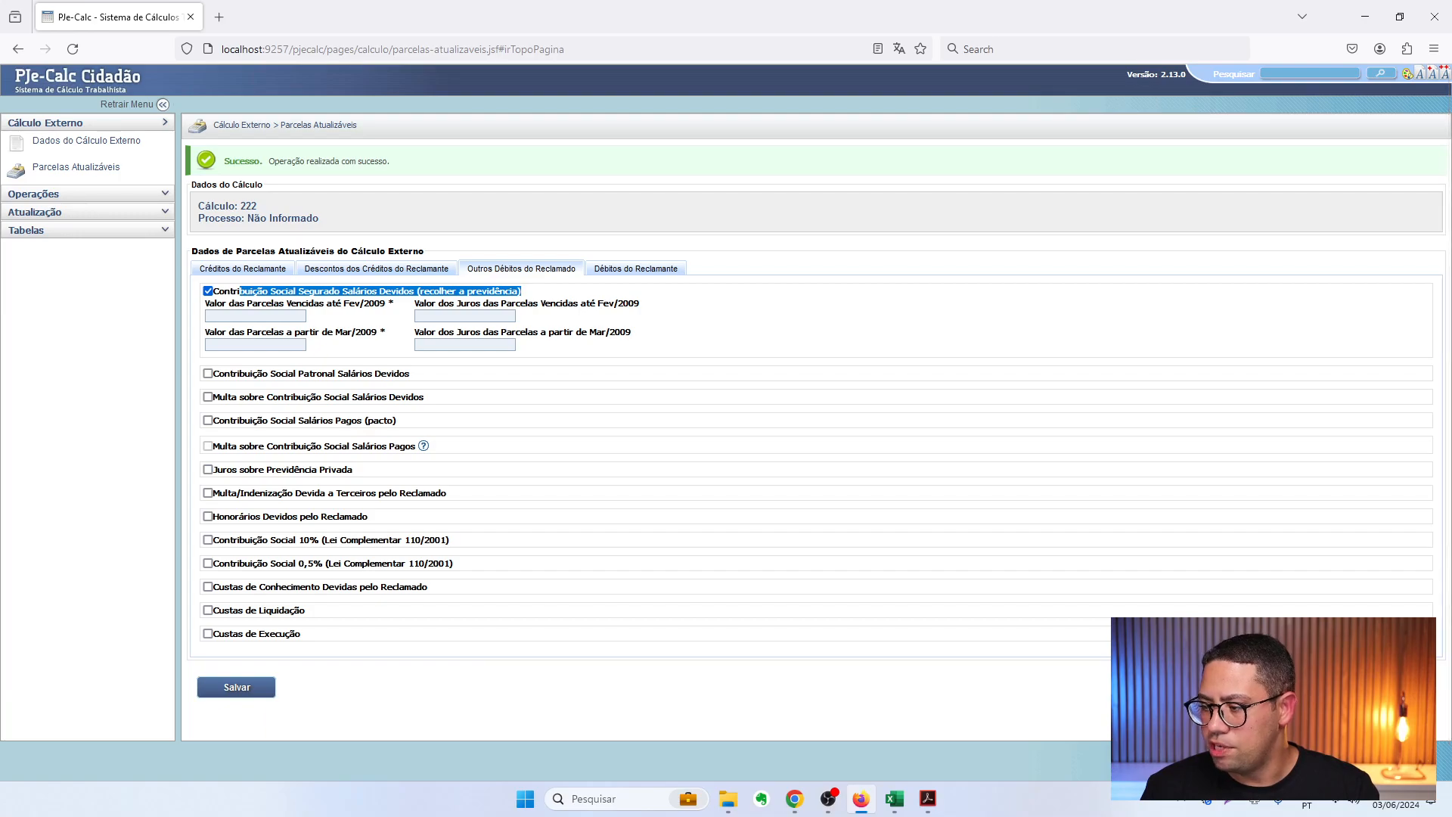
Take the Segurado totals from the PDF report and enter 168,61 as the amount and 110,19 as the interest from Mar/2009 in PJe-Calc
{"action": "key", "text": "alt+Tab"}
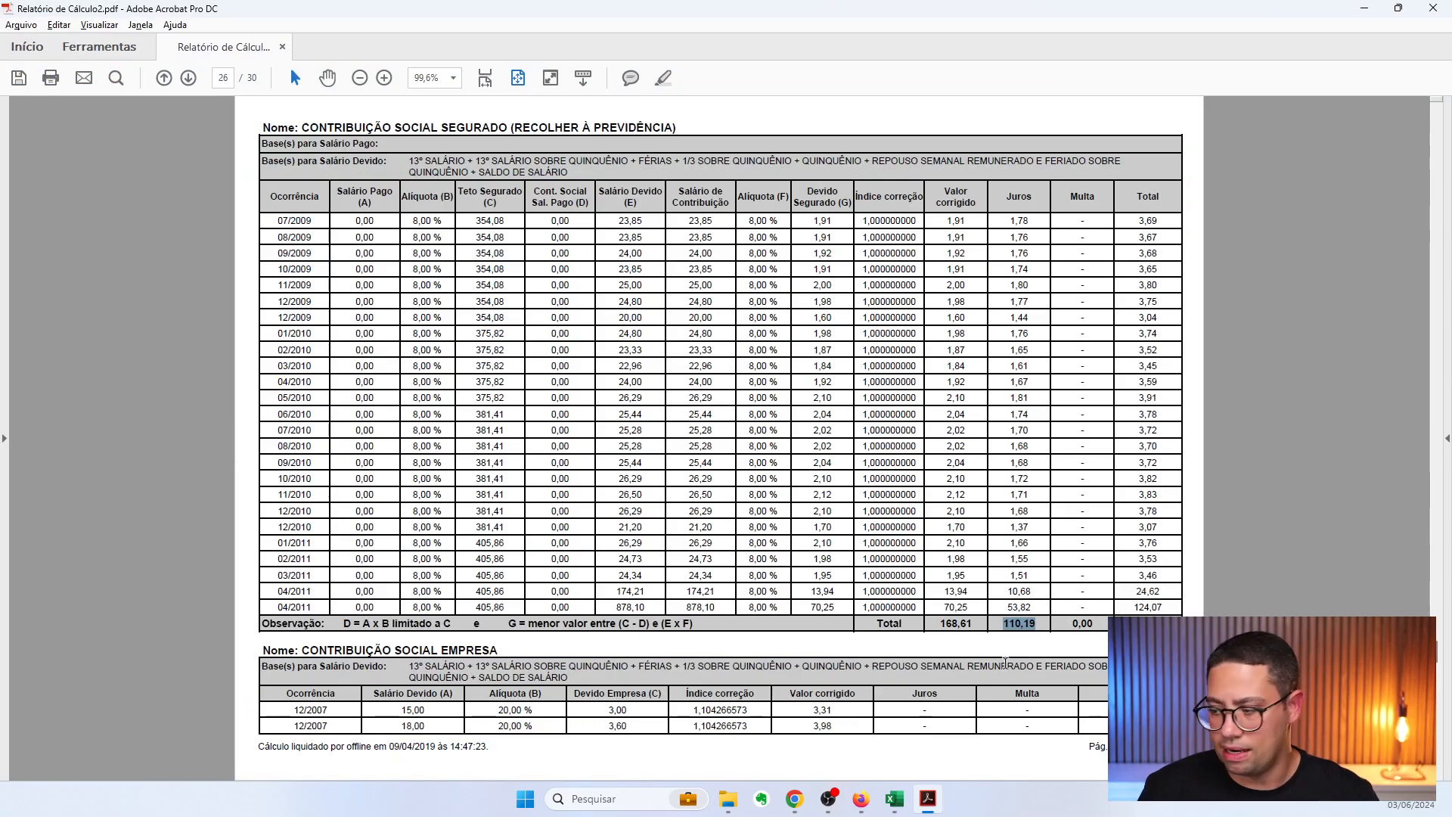
{"action": "left_click_drag", "start_coordinate": [942, 625], "coordinate": [971, 625]}
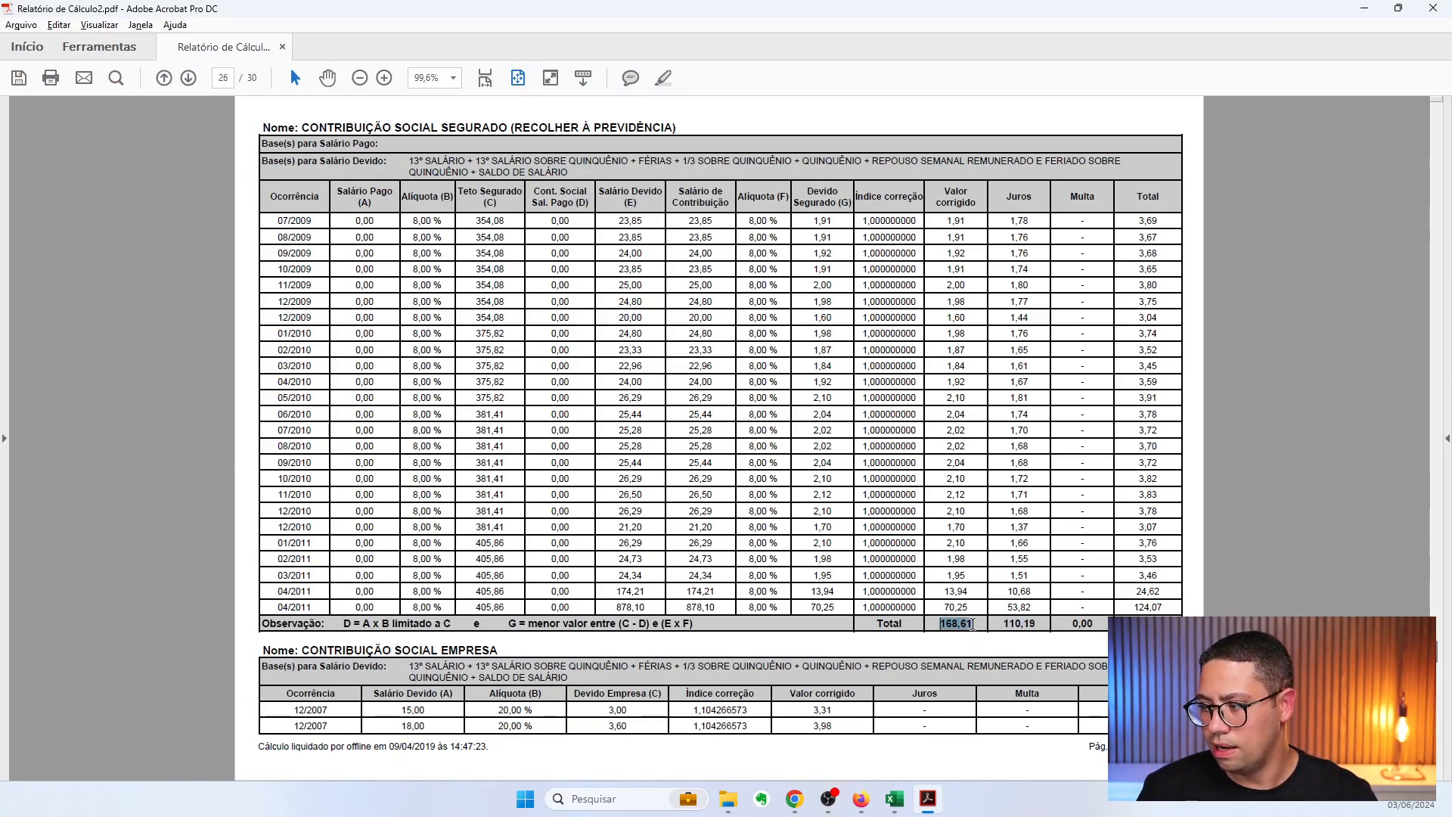
{"action": "left_click", "coordinate": [972, 626]}
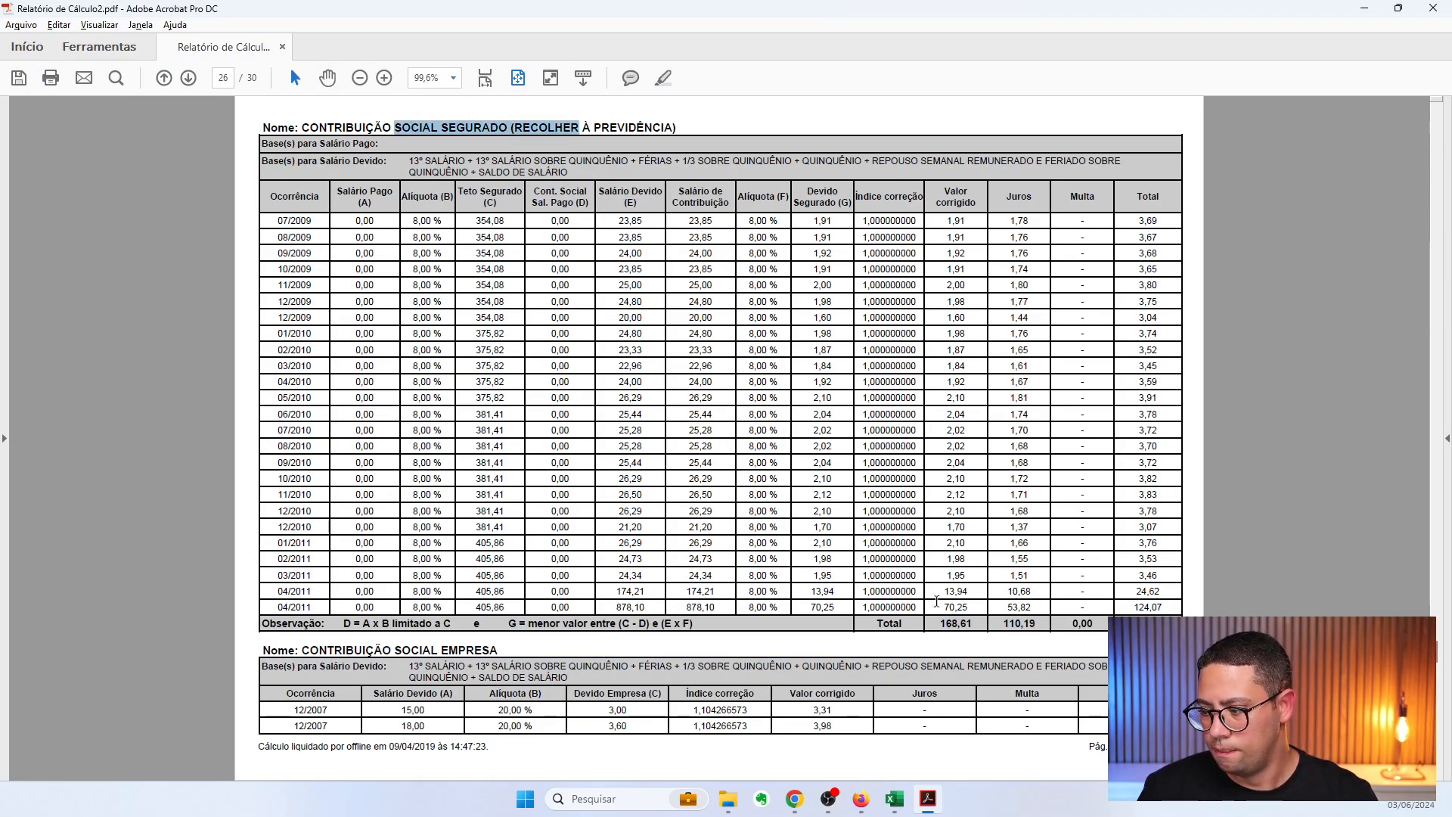
{"action": "left_click_drag", "start_coordinate": [1039, 625], "coordinate": [1002, 624]}
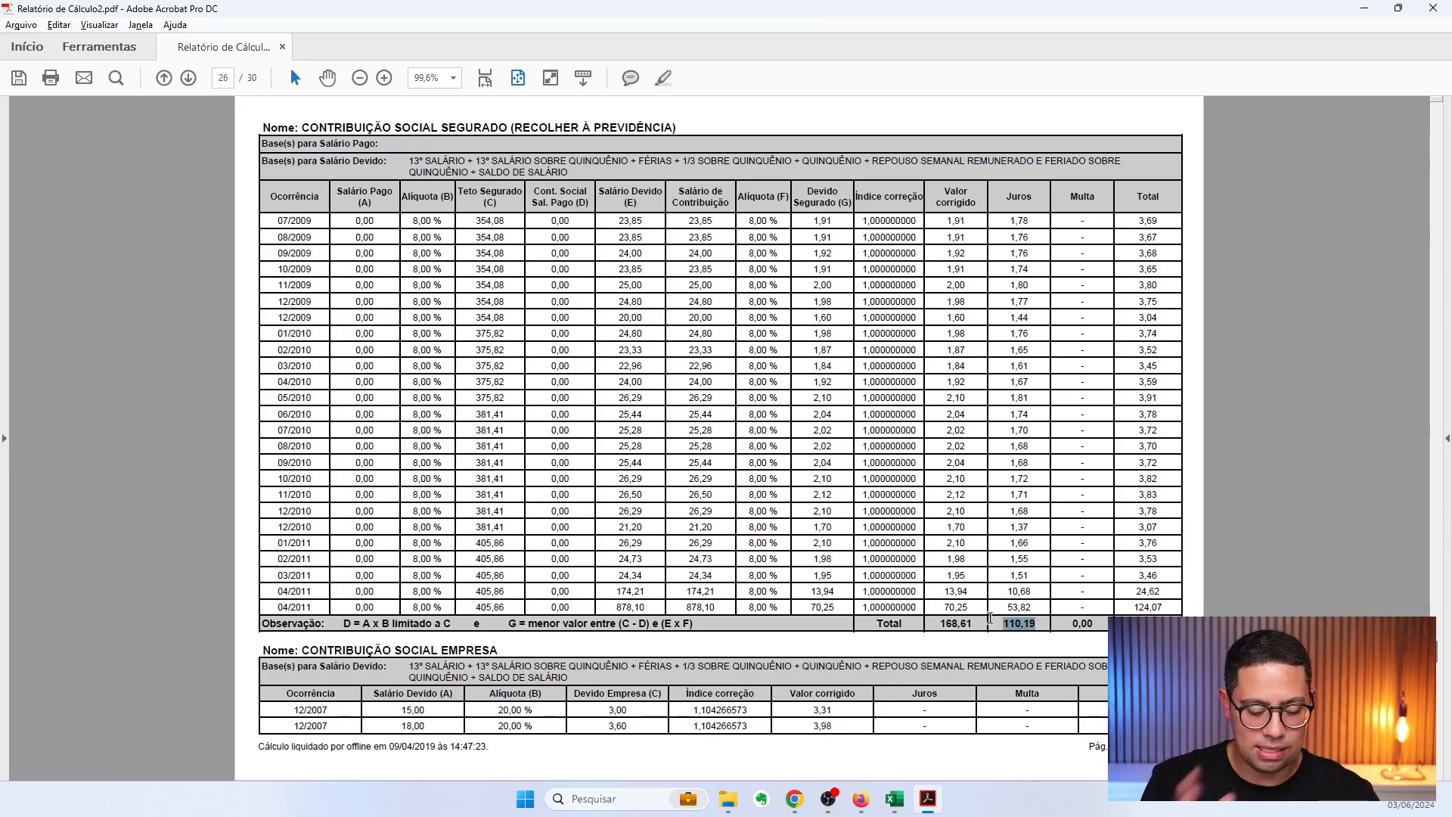
{"action": "key", "text": "alt+Tab"}
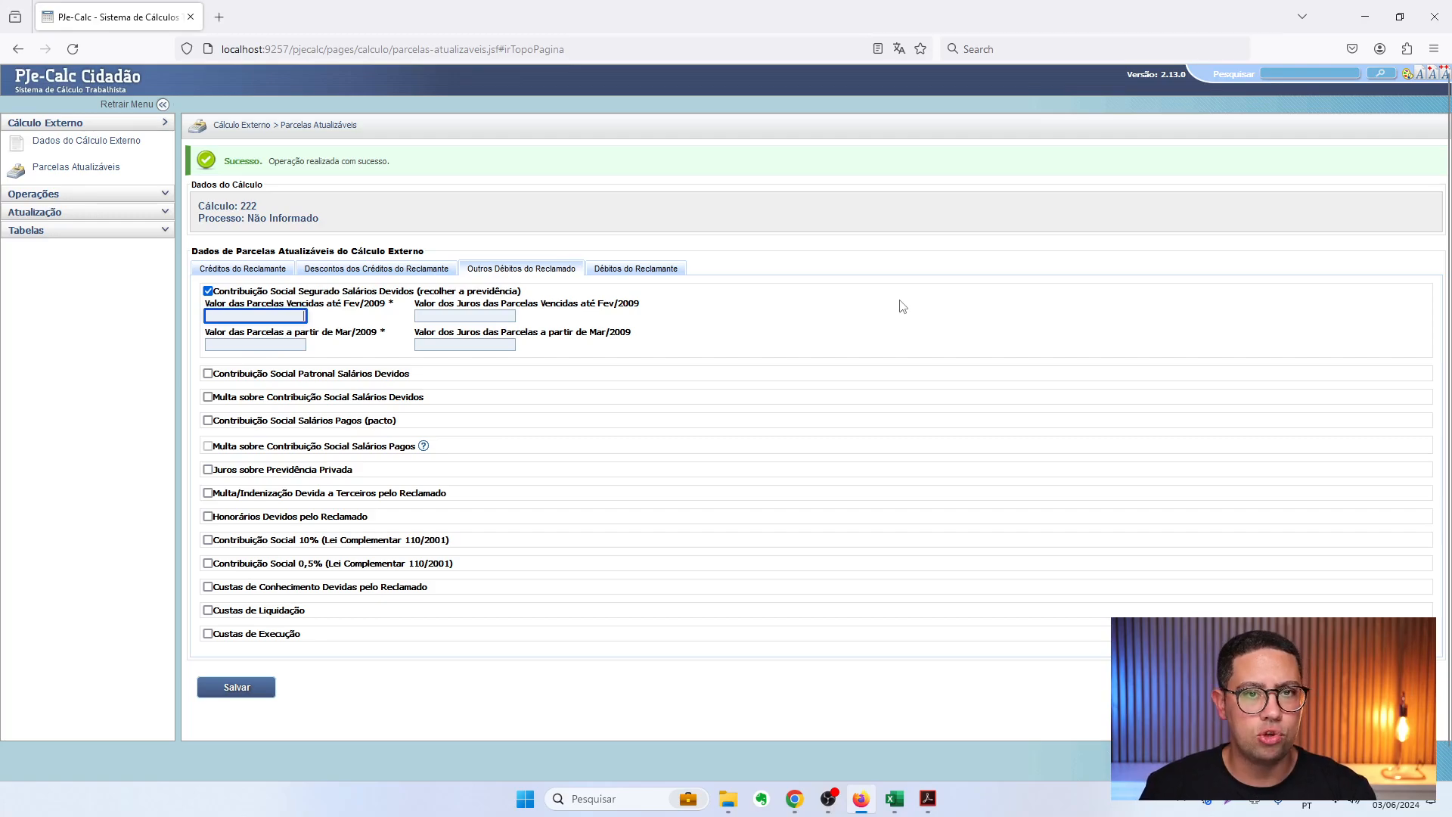
{"action": "left_click", "coordinate": [273, 344]}
{"action": "type", "text": "168,6"}
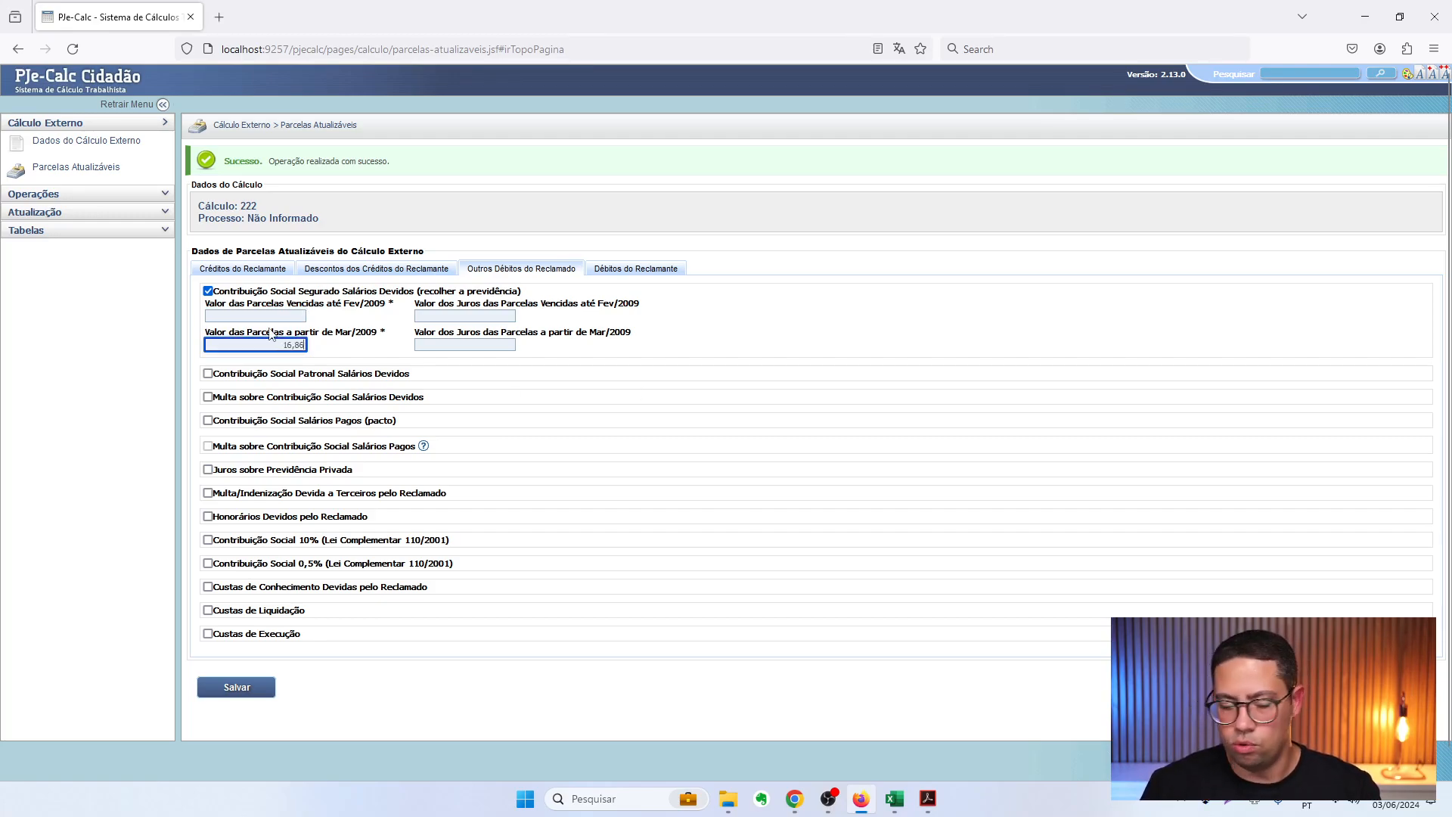
{"action": "type", "text": "1"}
{"action": "key", "text": "Tab"}
{"action": "type", "text": "11019"}
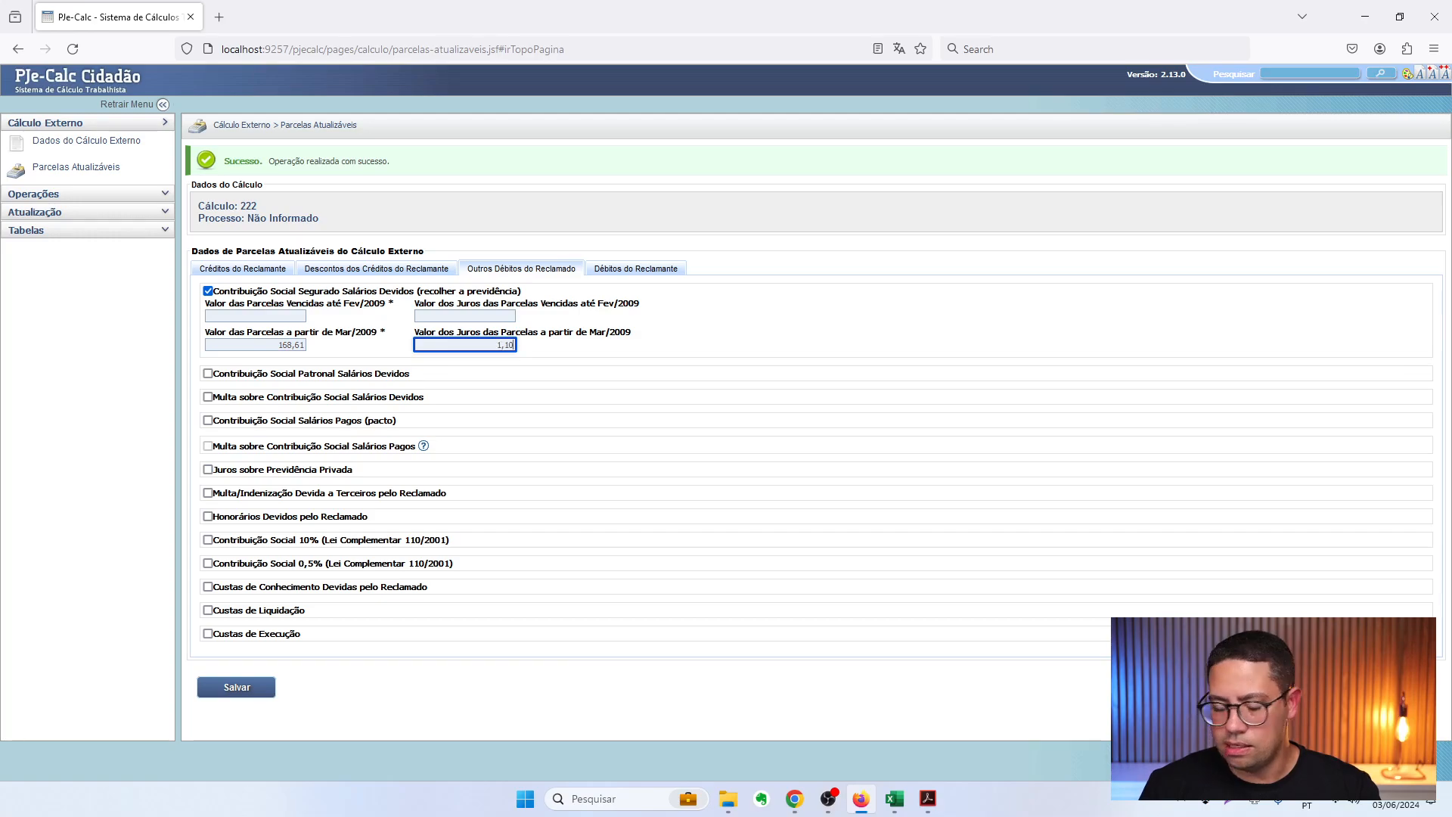
{"action": "key", "text": "Tab"}
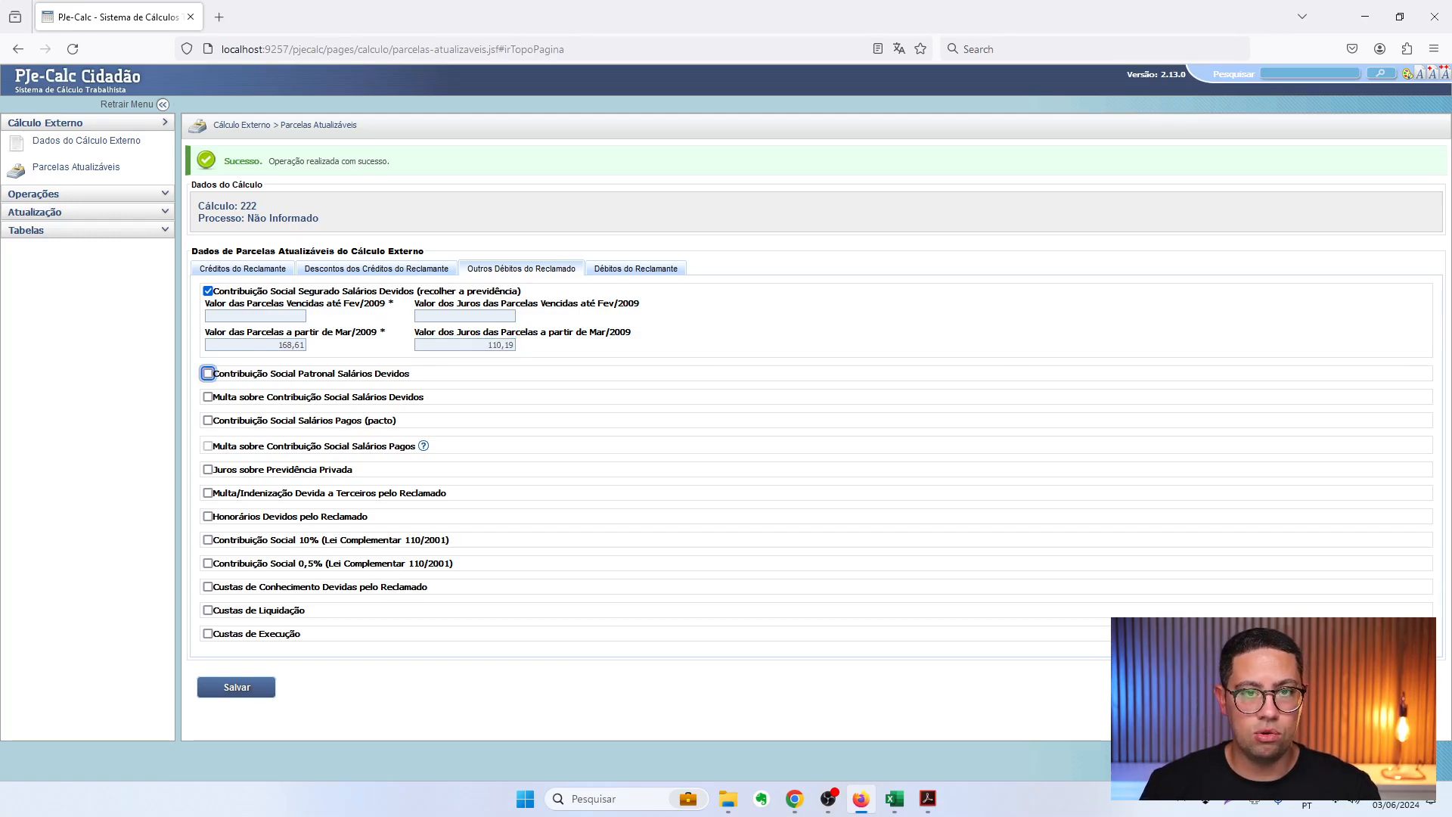
Try the alternative Segurado allocation: 168,61 and interest 110,19 until Feb/2009, with 0,00 for both fields from Mar/2009
{"action": "left_click", "coordinate": [301, 316]}
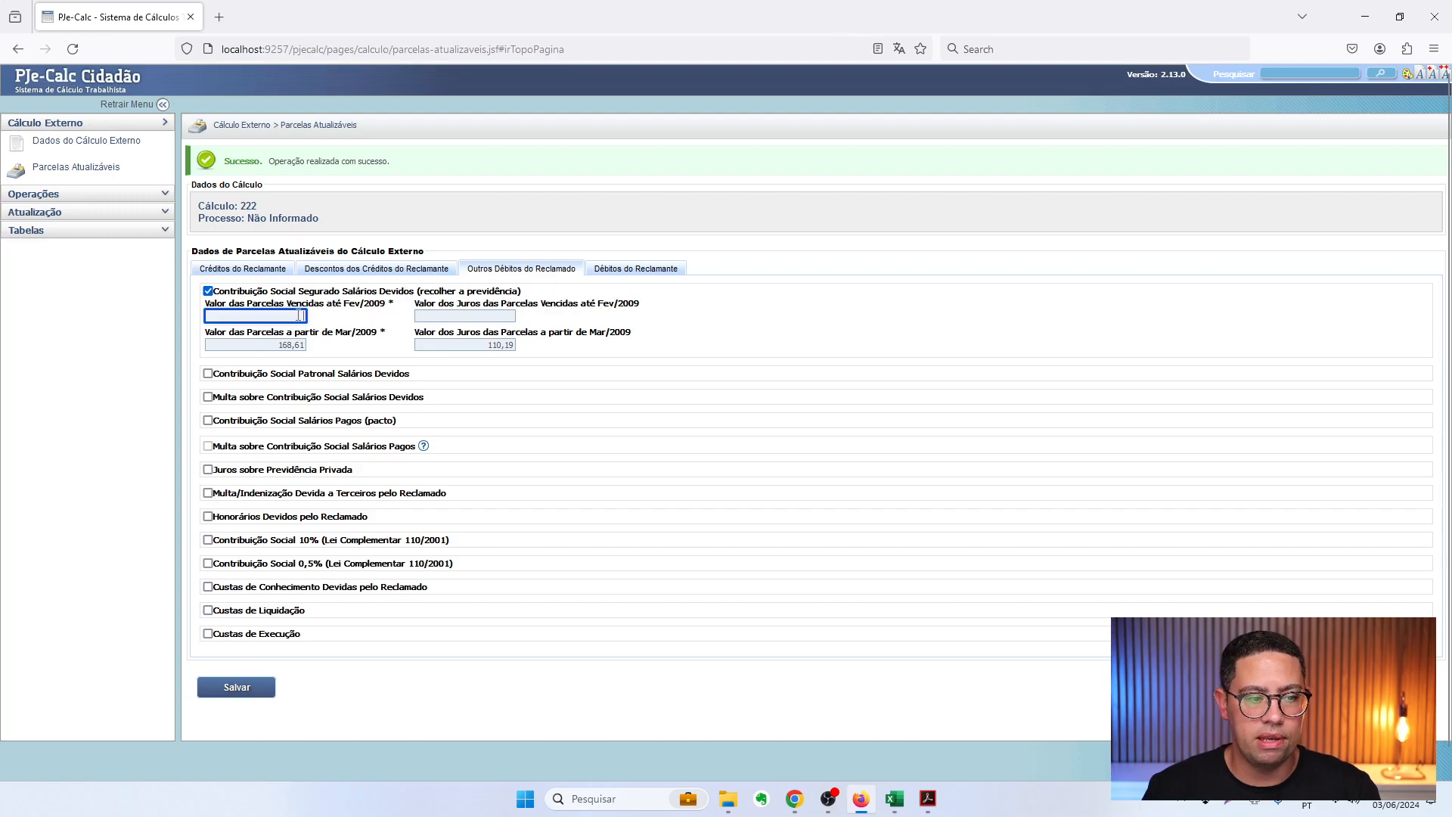
{"action": "type", "text": "16861"}
{"action": "key", "text": "Tab"}
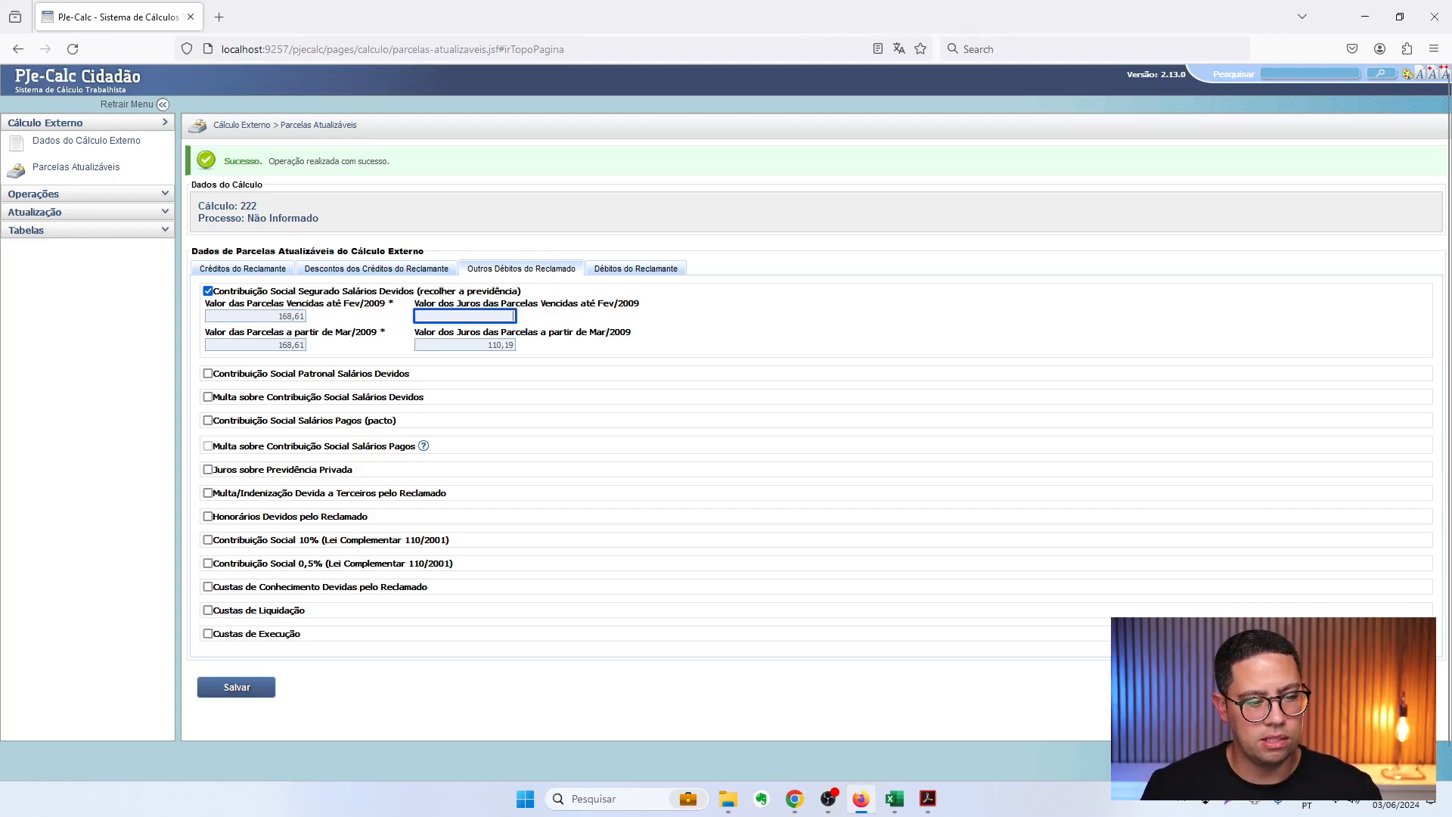
{"action": "type", "text": "110,19"}
{"action": "key", "text": "Tab"}
{"action": "type", "text": "0"}
{"action": "key", "text": "Tab"}
{"action": "type", "text": "0"}
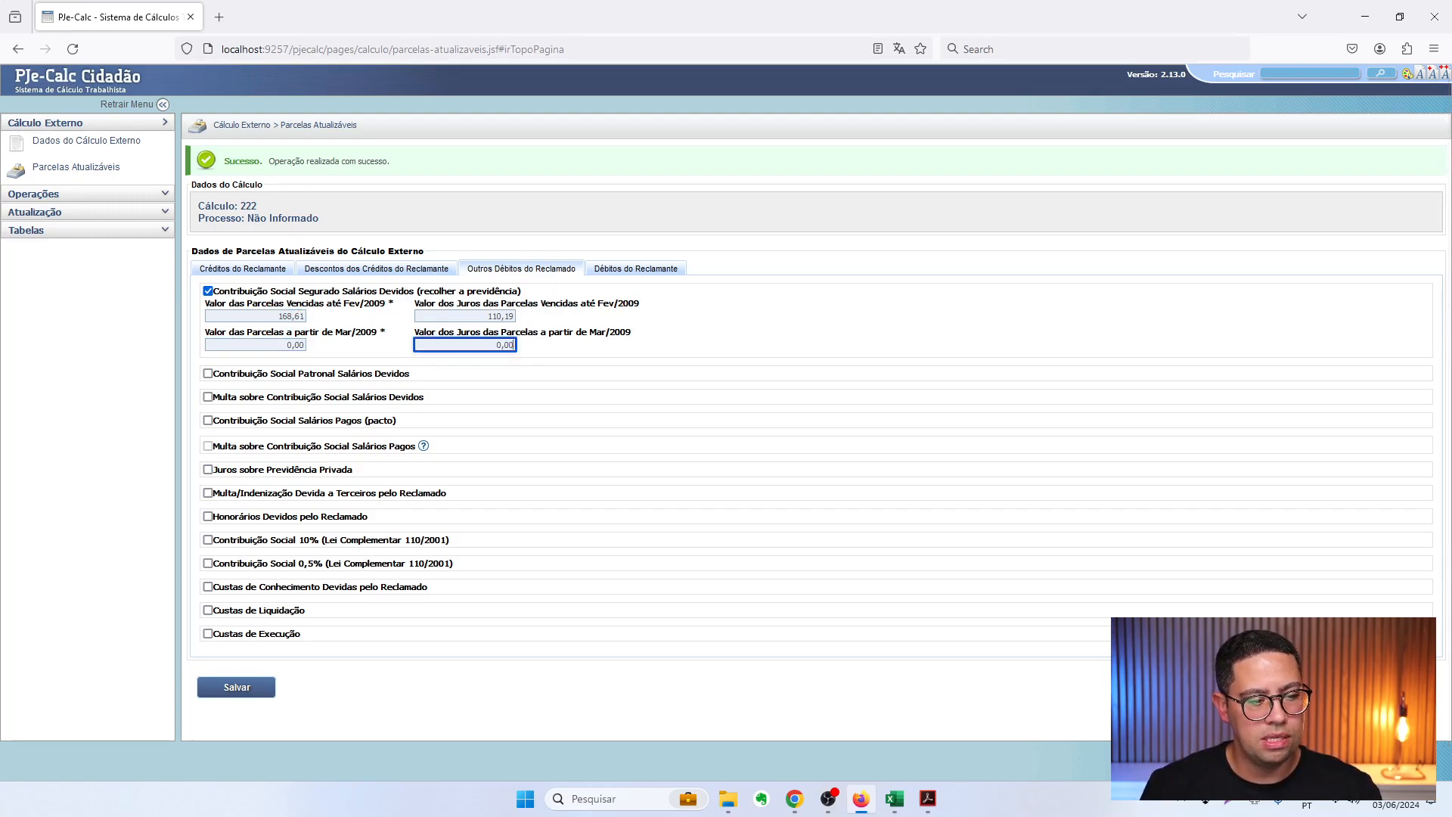
{"action": "key", "text": "Tab"}
Set the Segurado amount to 168,61 and interest to 110,19 from Mar/2009, and both fields until Feb/2009 to 0,00
{"action": "key", "text": "shift+Tab"}
{"action": "key", "text": "shift+Tab"}
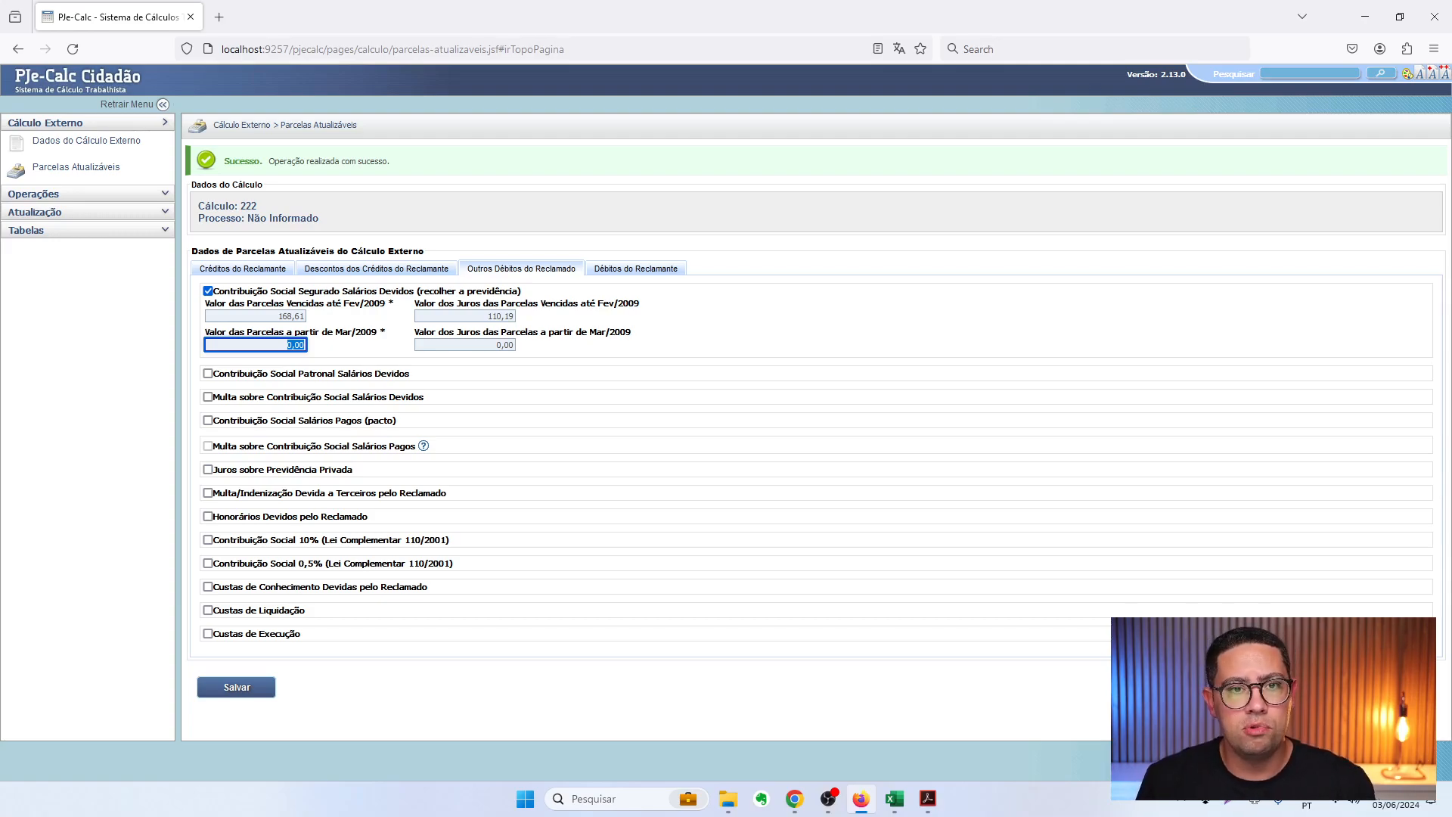
{"action": "type", "text": "168,61"}
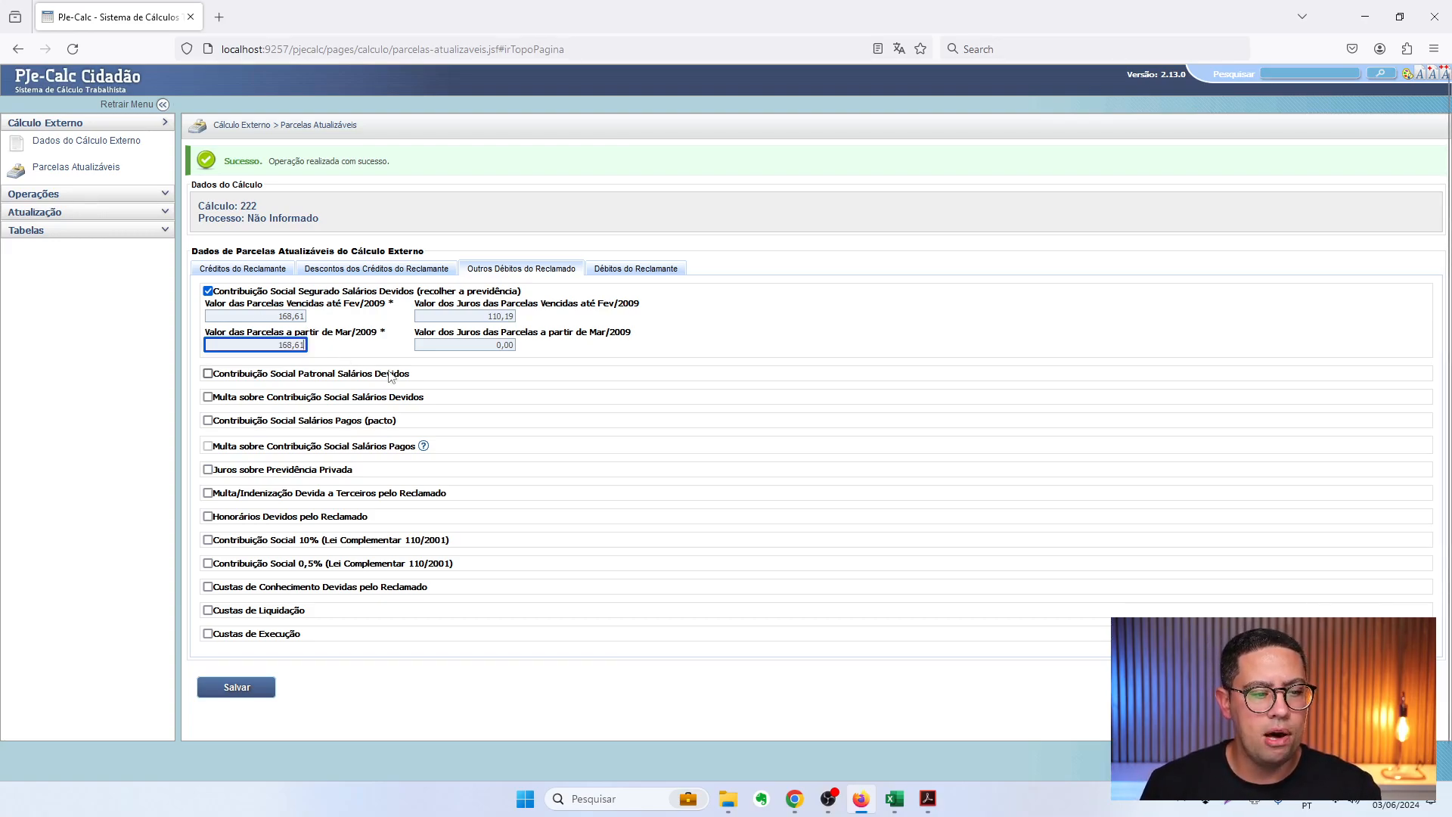
{"action": "key", "text": "Tab"}
{"action": "type", "text": "110,19"}
{"action": "key", "text": "Tab"}
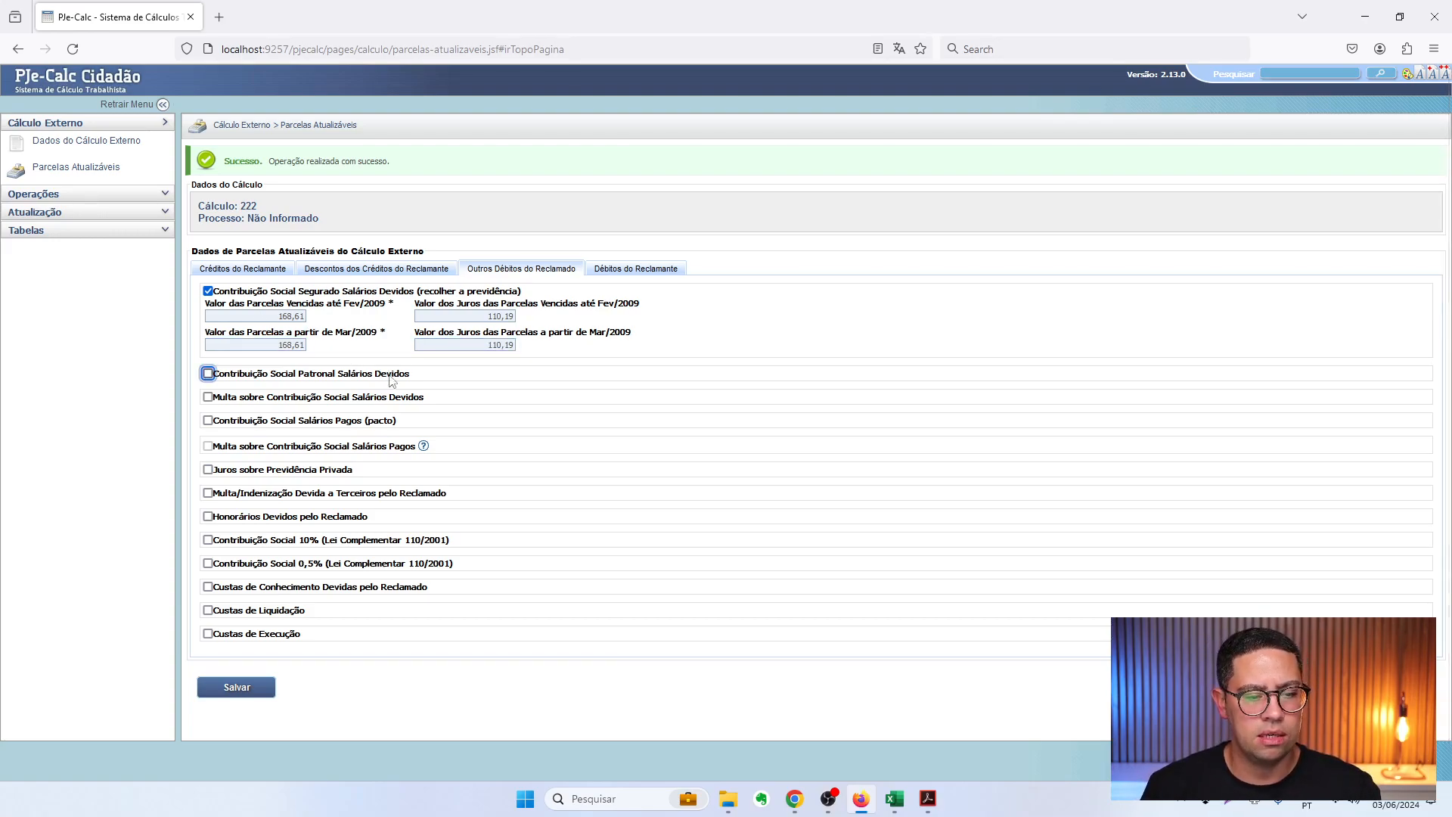
{"action": "left_click", "coordinate": [288, 312]}
{"action": "type", "text": "0"}
{"action": "key", "text": "Tab"}
{"action": "type", "text": "0"}
{"action": "key", "text": "Tab"}
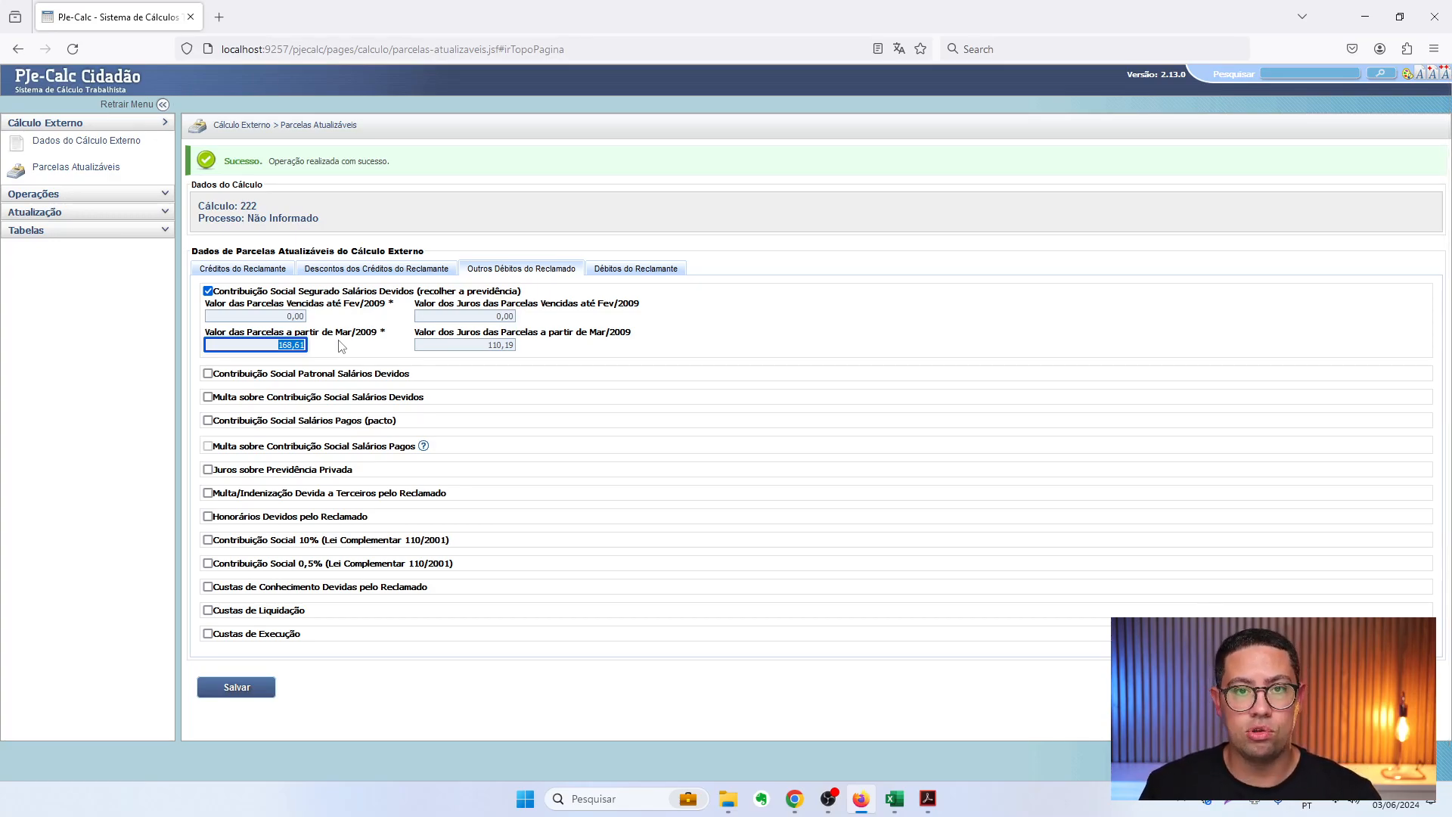
Examine the Contribuição Social Segurado (recolher à previdência) table in the PDF report, comparing the months up to 02/2009 with those from 03/2009
{"action": "key", "text": "alt+Tab"}
{"action": "scroll", "coordinate": [631, 404], "scroll_direction": "up", "scroll_amount": 1}
{"action": "left_click_drag", "start_coordinate": [279, 398], "coordinate": [797, 421]}
{"action": "scroll", "coordinate": [364, 633], "scroll_direction": "down", "scroll_amount": 1}
{"action": "left_click", "coordinate": [947, 397]}
{"action": "scroll", "coordinate": [956, 412], "scroll_direction": "up", "scroll_amount": 1}
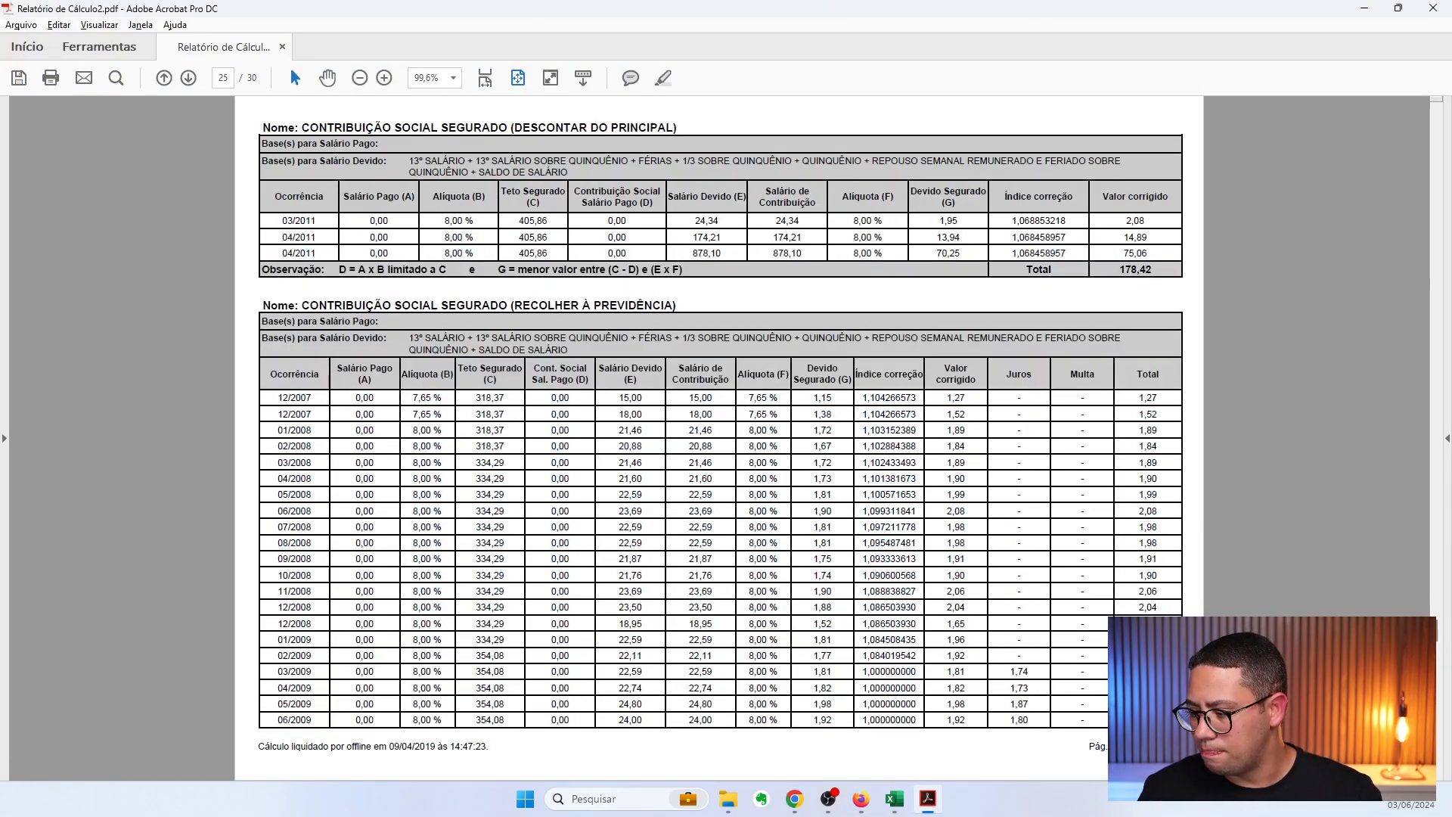
{"action": "left_click_drag", "start_coordinate": [1197, 680], "coordinate": [235, 328]}
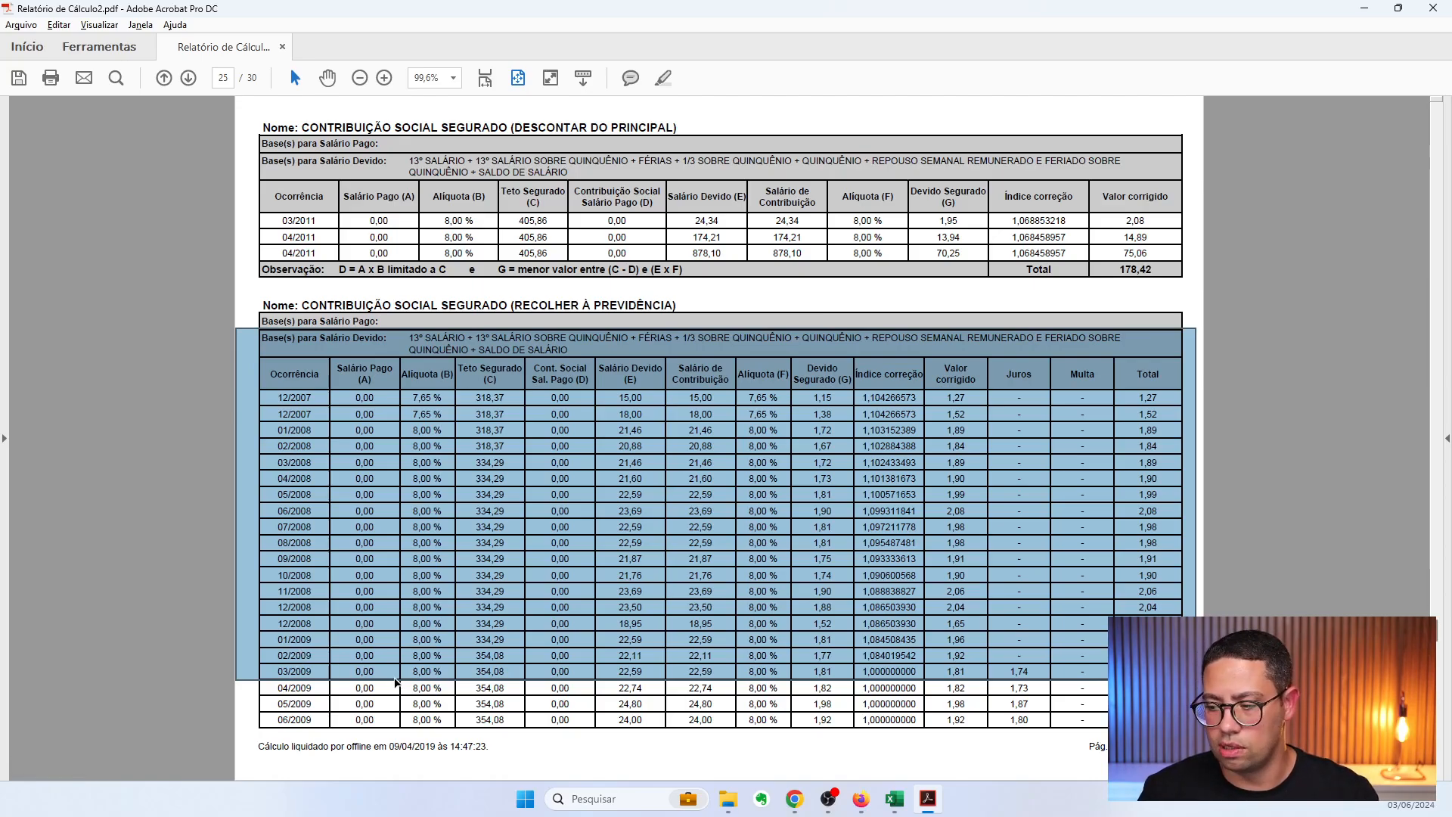
{"action": "left_click", "coordinate": [1232, 453]}
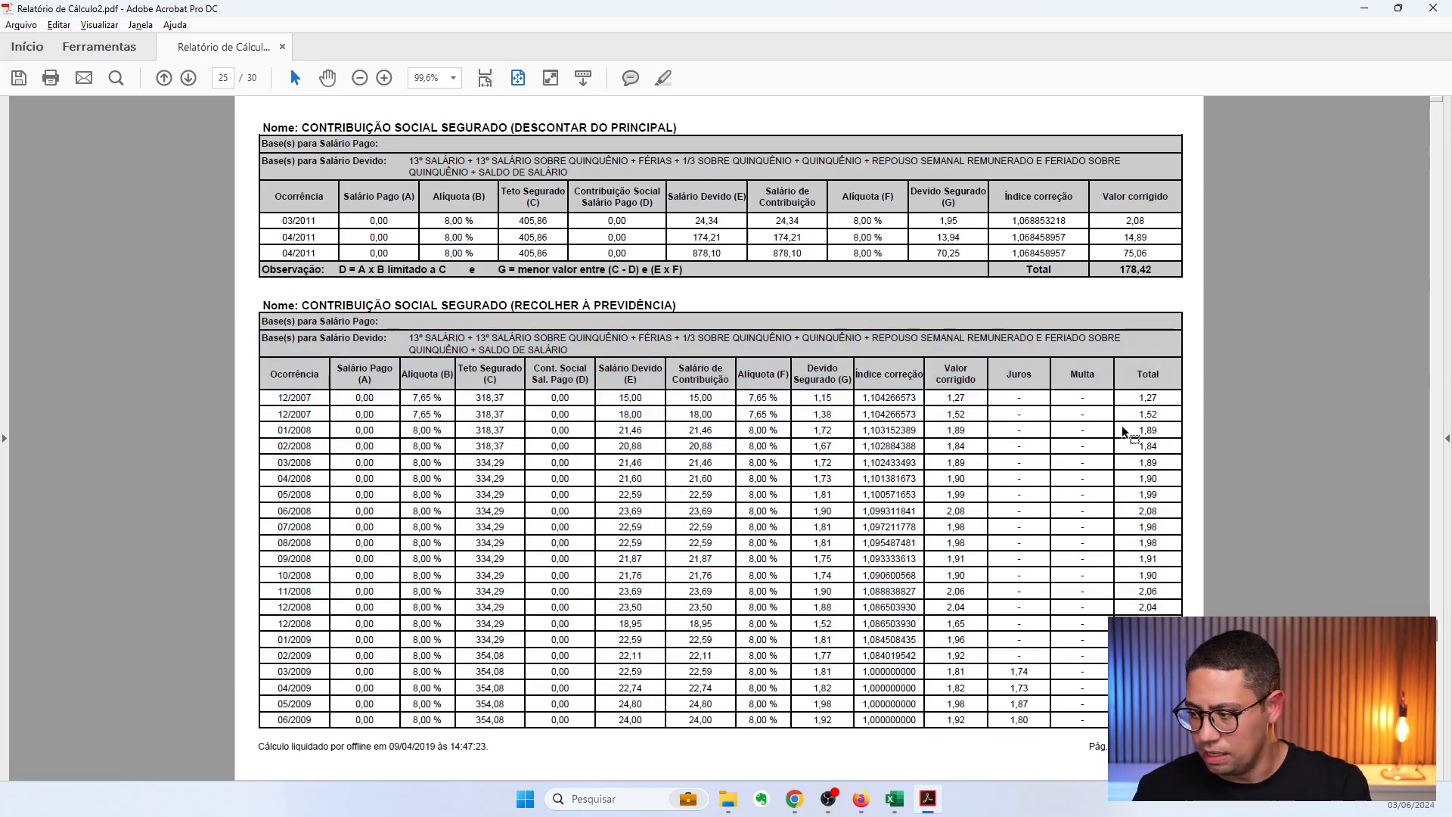
{"action": "left_click_drag", "start_coordinate": [1196, 665], "coordinate": [235, 365]}
{"action": "left_click", "coordinate": [235, 364]}
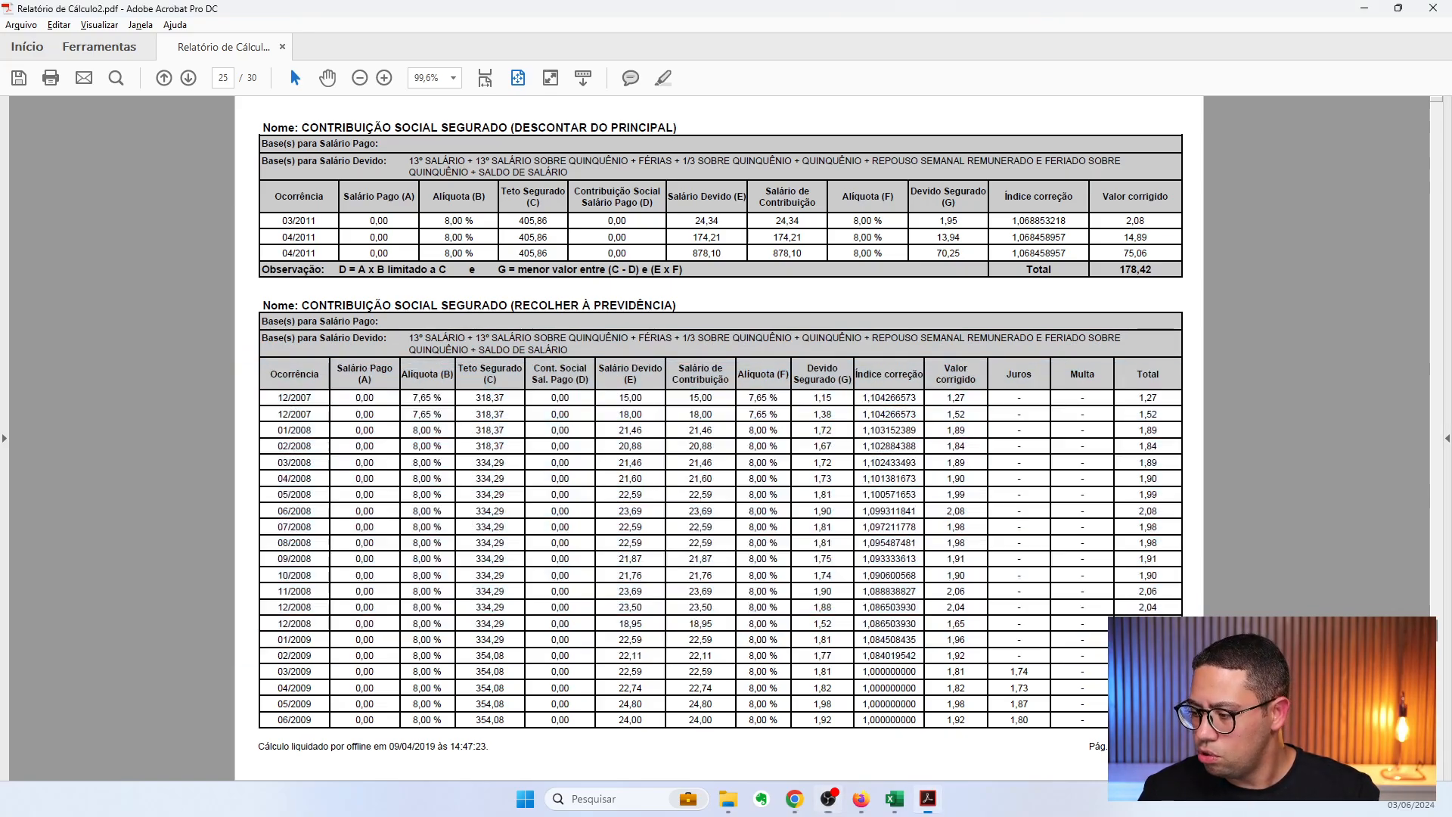
{"action": "left_click_drag", "start_coordinate": [1193, 652], "coordinate": [222, 739]}
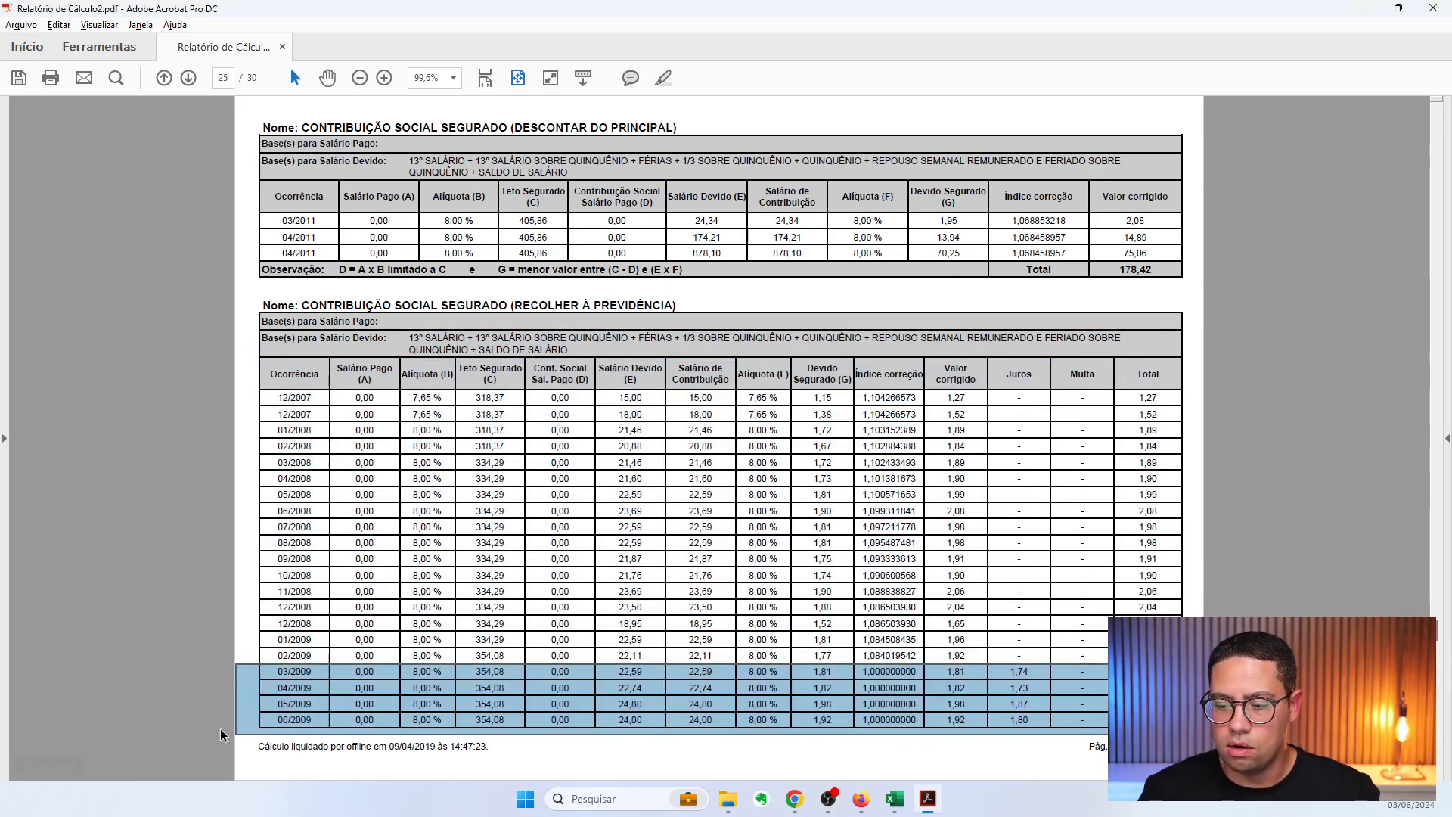
{"action": "left_click", "coordinate": [369, 573]}
Copy the Segurado rows 12/2007 to 06/2009 from the PDF into a new sheet of the INSS2 workbook in Excel
{"action": "left_click_drag", "start_coordinate": [306, 409], "coordinate": [1168, 722]}
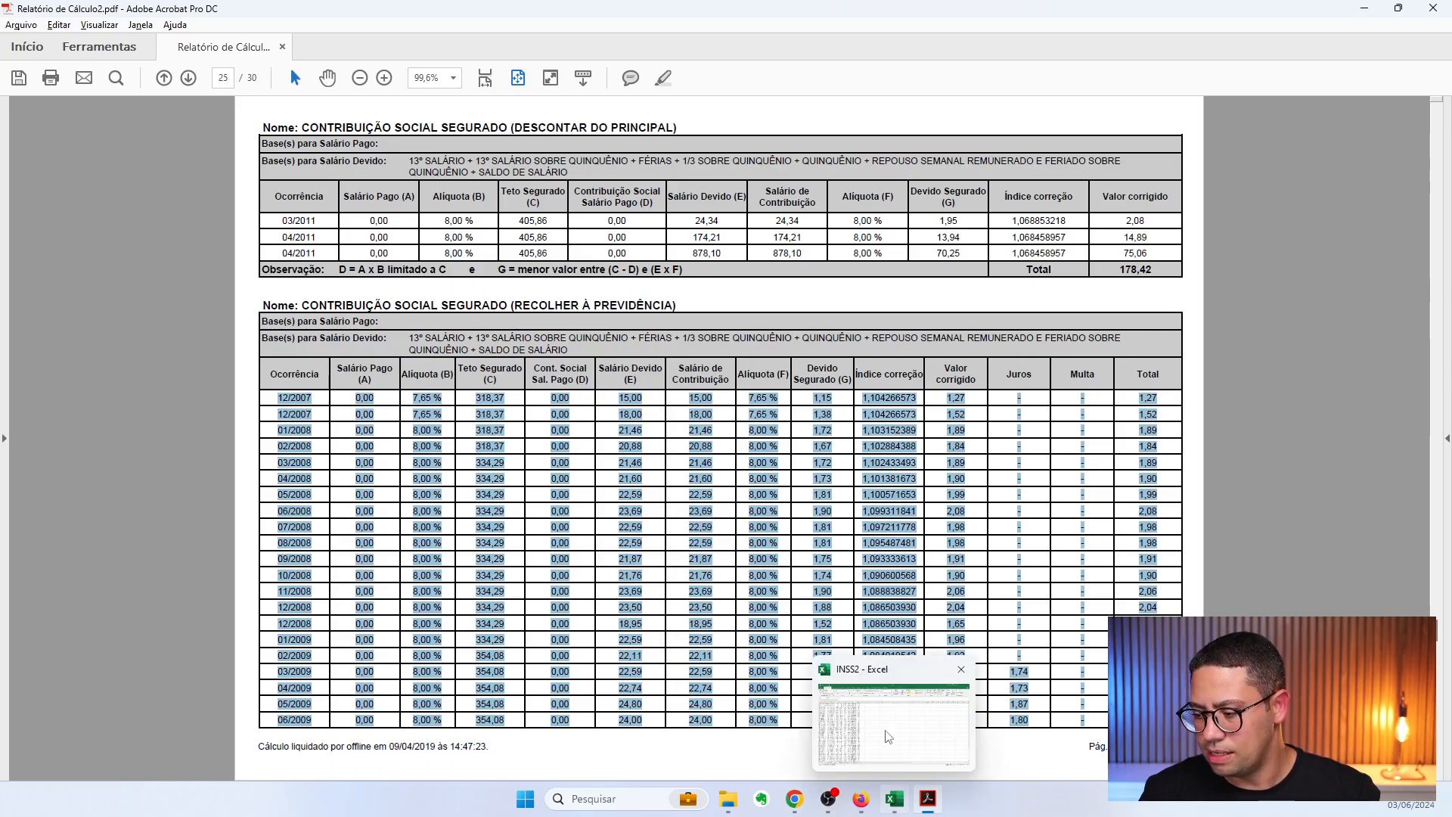
{"action": "left_click", "coordinate": [894, 799]}
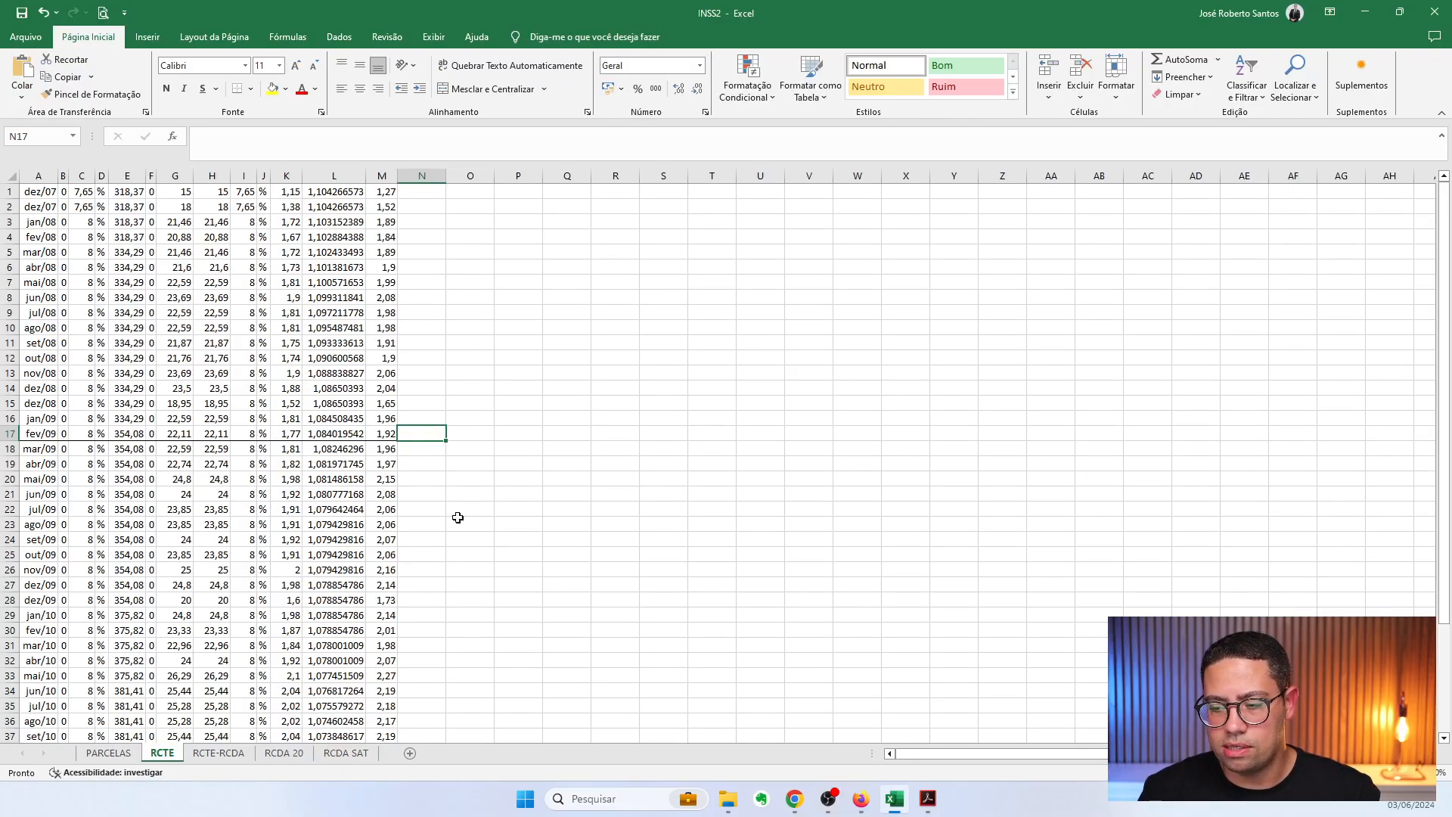
{"action": "left_click", "coordinate": [409, 752]}
{"action": "key", "text": "ctrl+v"}
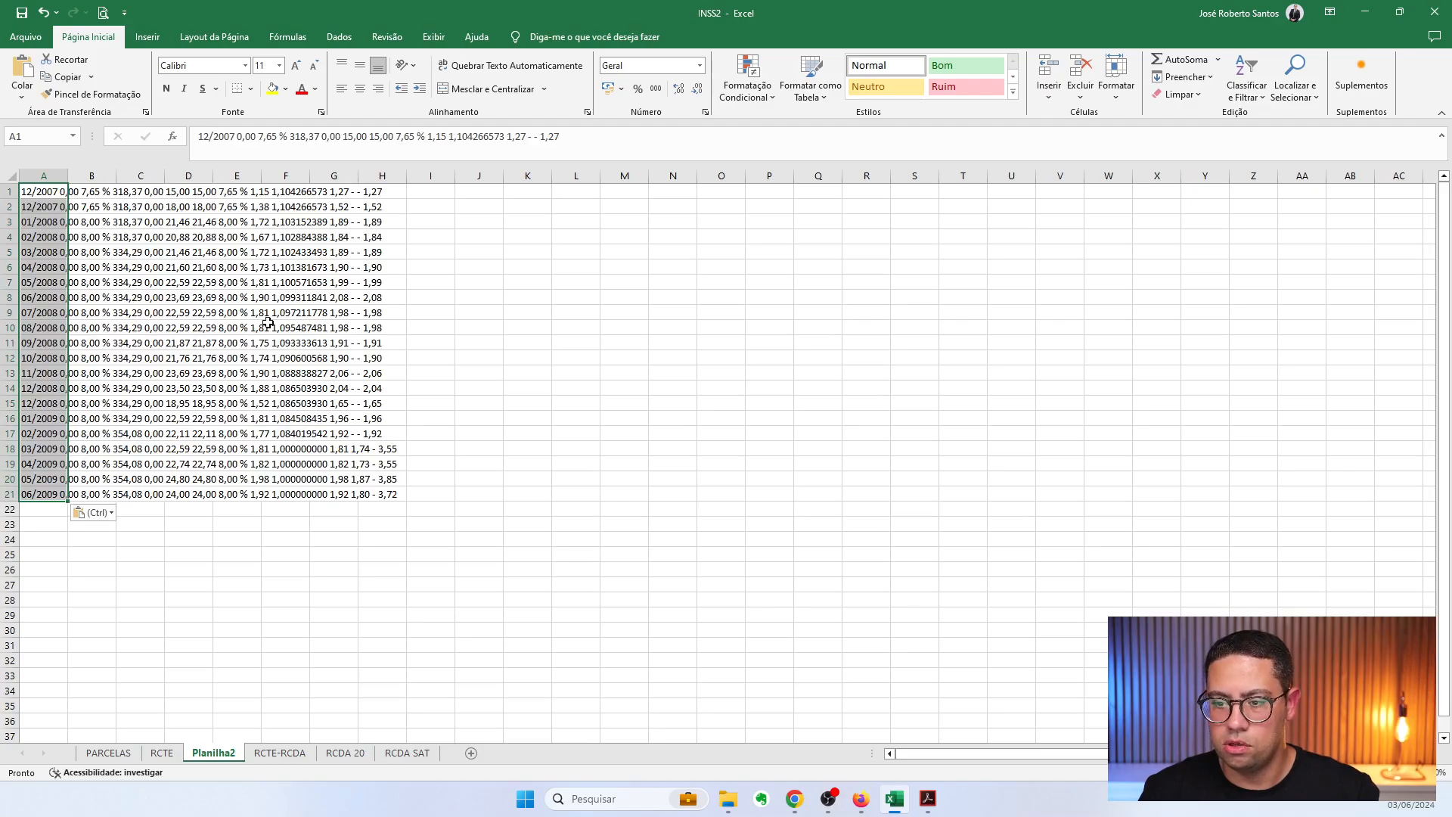
Copy the remaining Segurado rows, 07/2009 to 04/2011, from the PDF's next page and paste them into the Excel sheet at A22
{"action": "key", "text": "alt+Tab"}
{"action": "scroll", "coordinate": [444, 454], "scroll_direction": "down", "scroll_amount": 1}
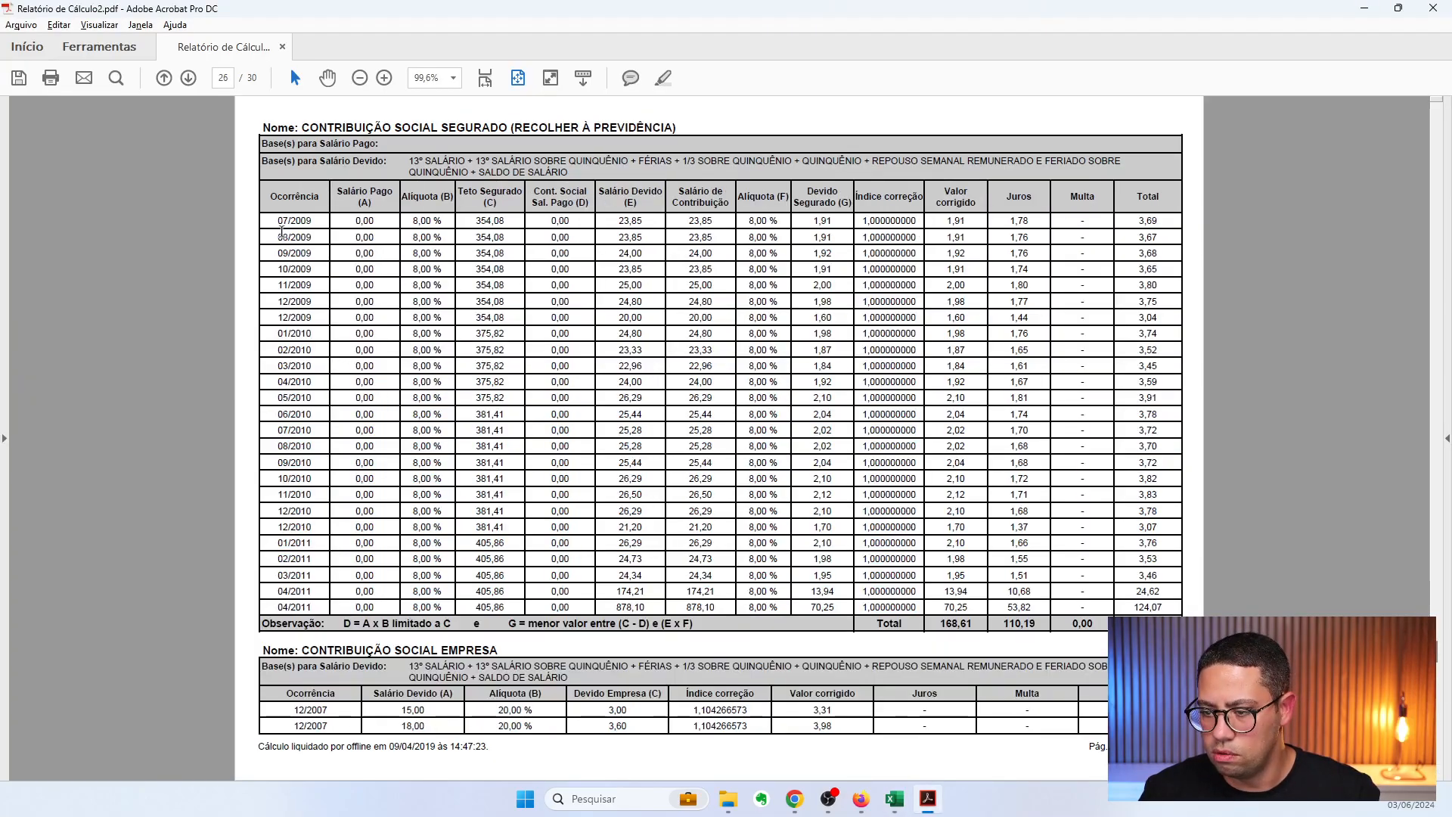
{"action": "mouse_move", "coordinate": [278, 220]}
{"action": "left_mouse_down"}
{"action": "mouse_move", "coordinate": [908, 221]}
{"action": "mouse_move", "coordinate": [1096, 559]}
{"action": "mouse_move", "coordinate": [1166, 614]}
{"action": "mouse_move", "coordinate": [277, 220]}
{"action": "left_mouse_up"}
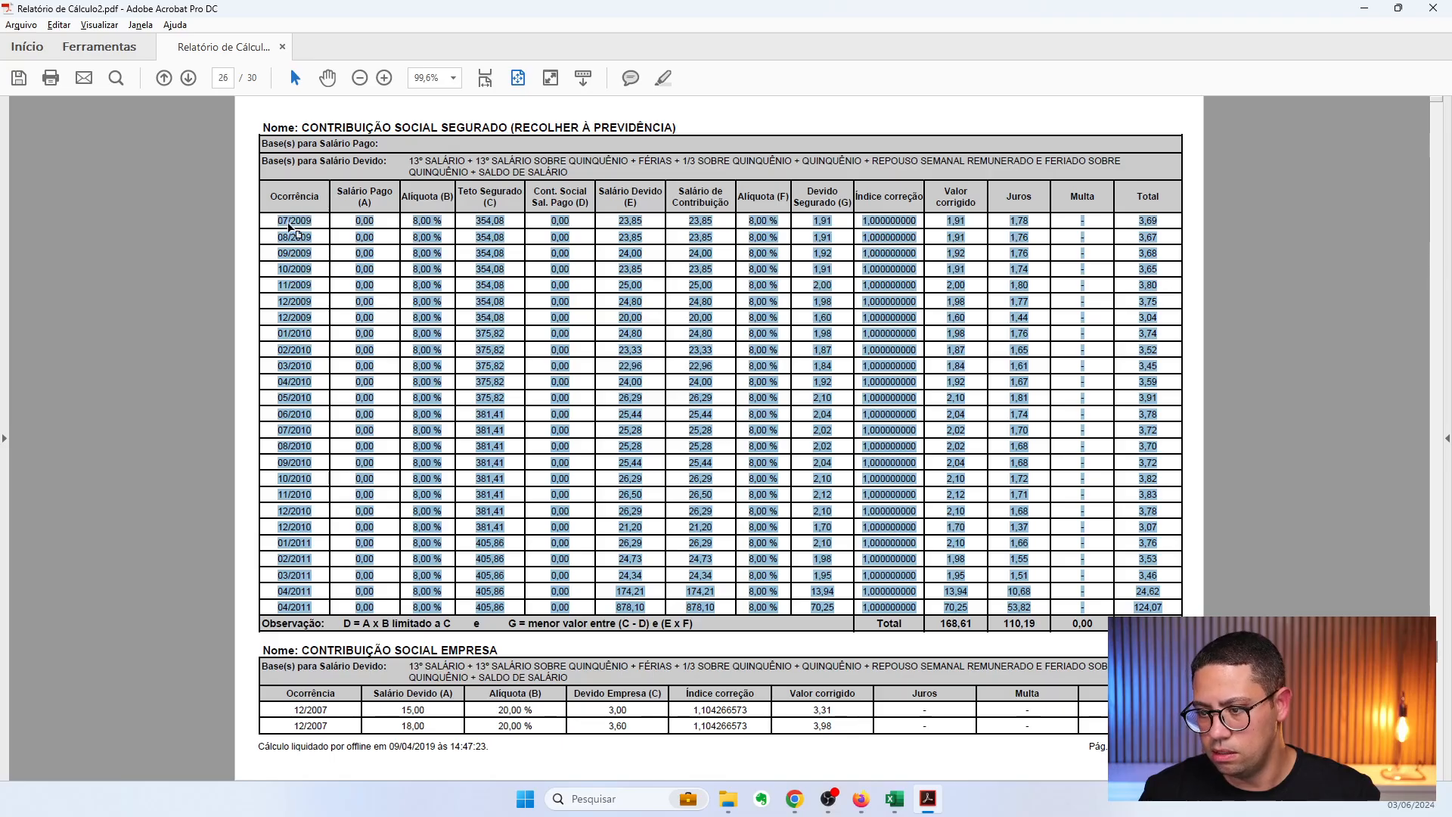
{"action": "key", "text": "alt+Tab"}
{"action": "left_click", "coordinate": [39, 509]}
{"action": "key", "text": "ctrl+v"}
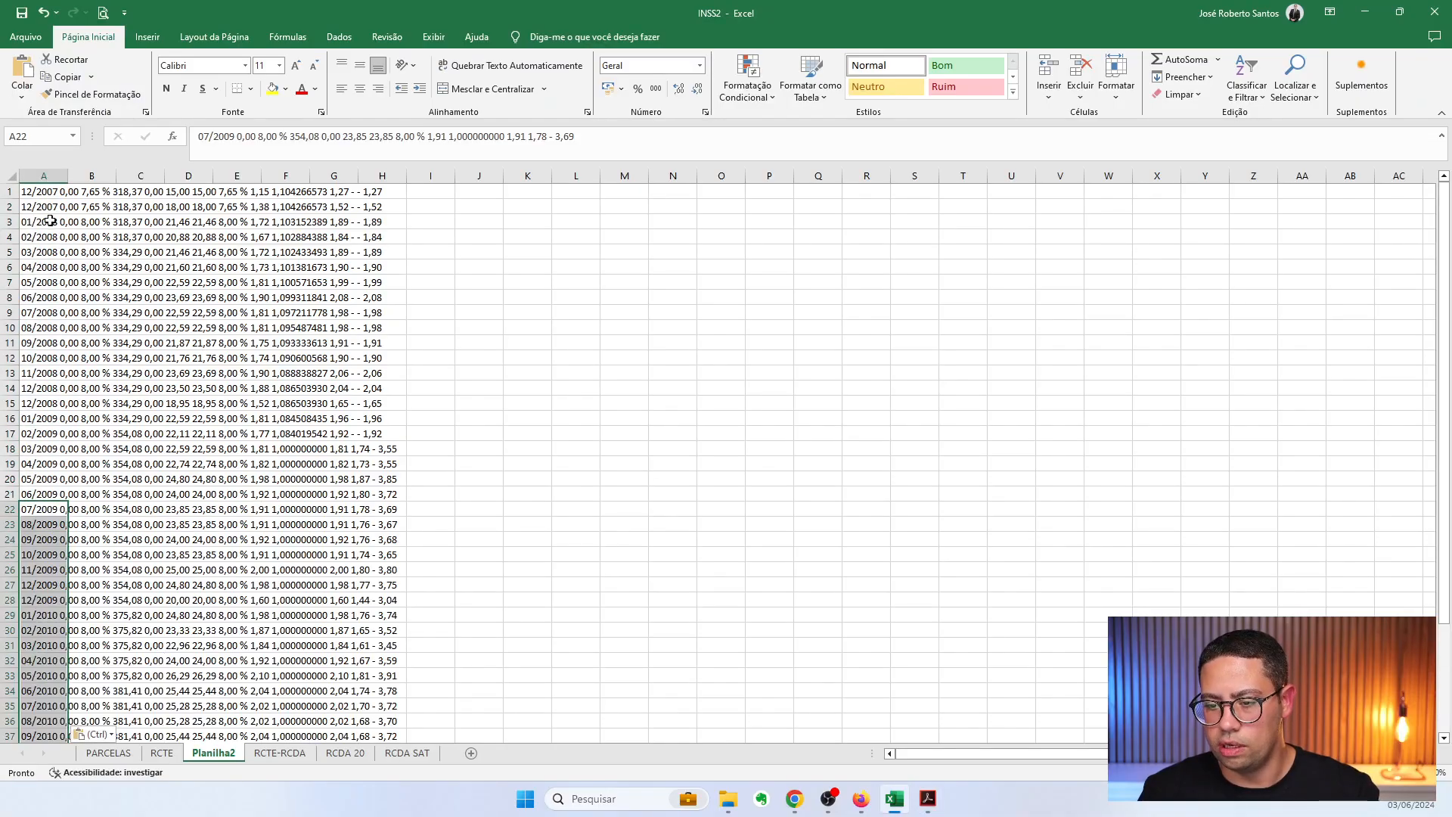
Split column A into separate columns with Text to Columns, as delimited data using only the space delimiter
{"action": "left_click", "coordinate": [43, 175]}
{"action": "left_click", "coordinate": [337, 38]}
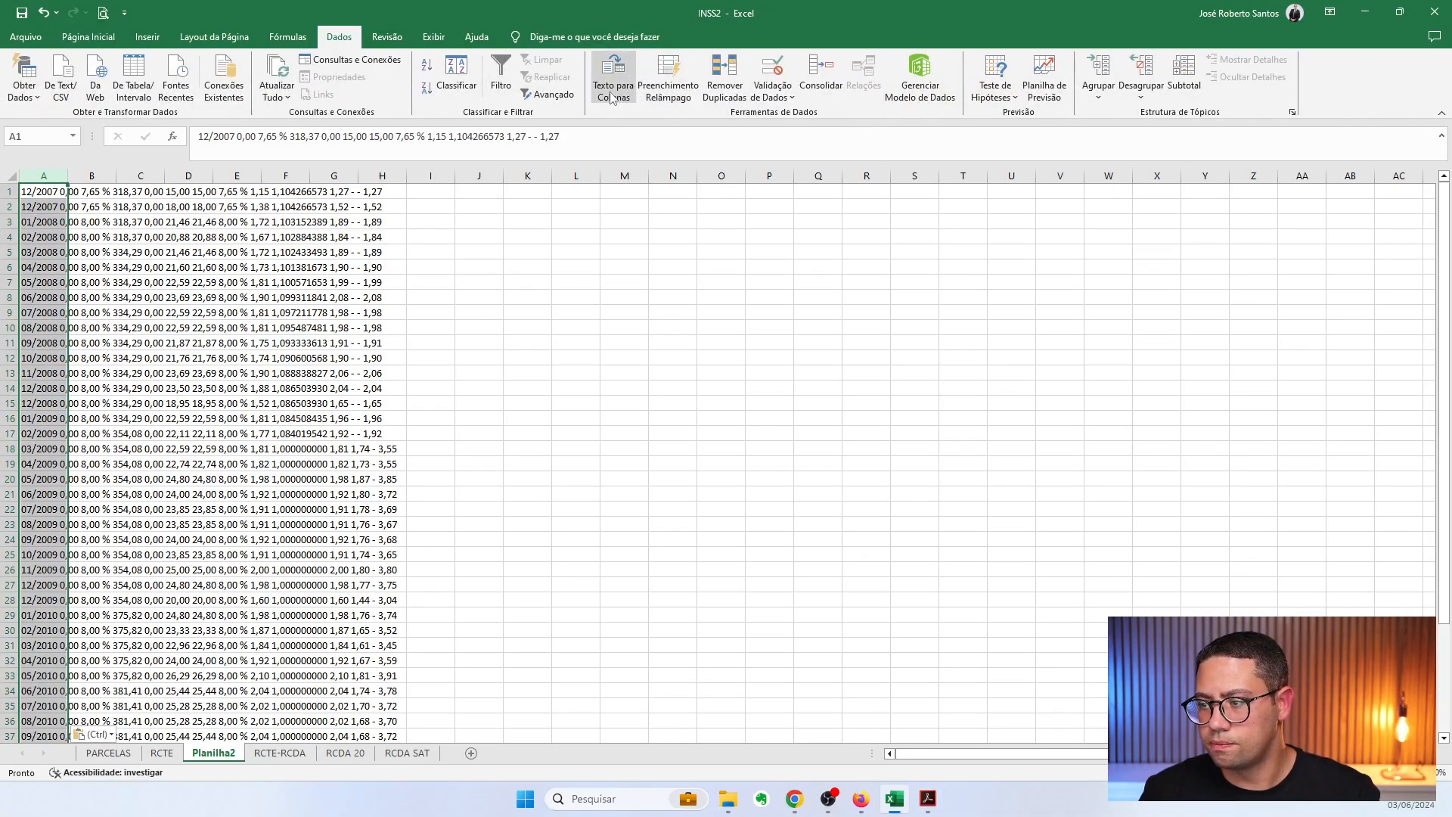
{"action": "left_click", "coordinate": [622, 99]}
{"action": "left_click", "coordinate": [565, 280]}
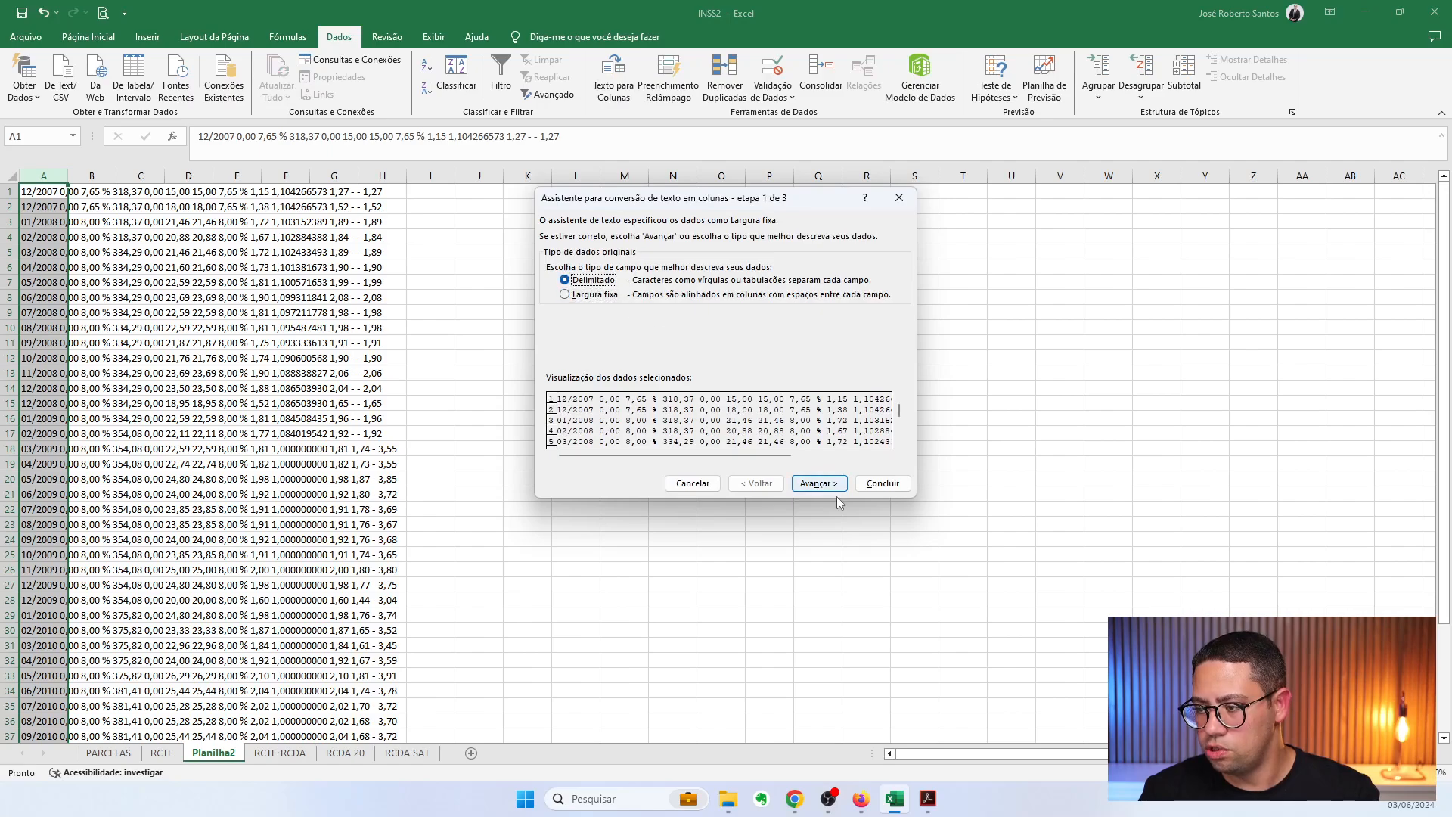
{"action": "left_click", "coordinate": [817, 483]}
{"action": "left_click", "coordinate": [551, 264]}
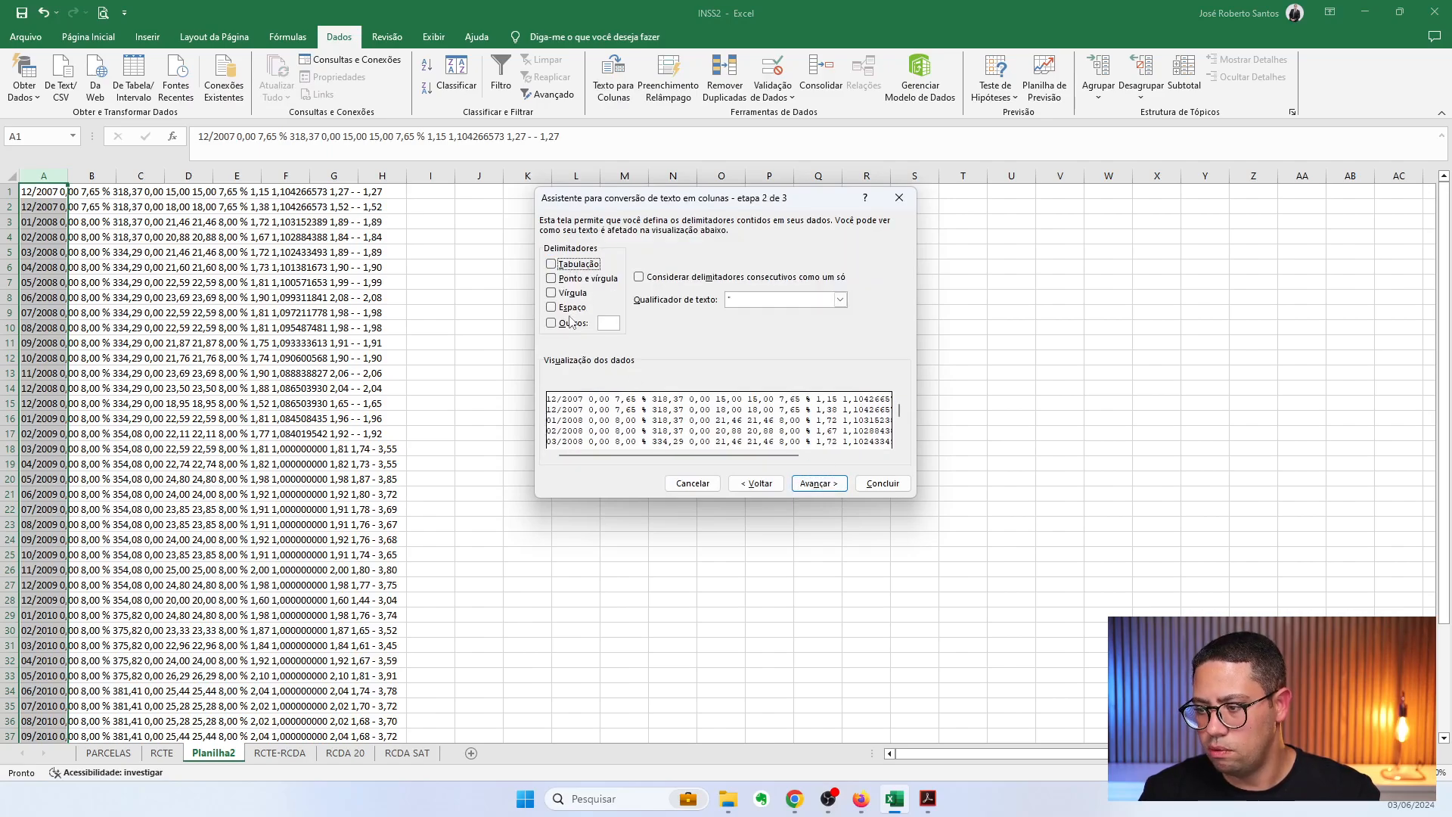
{"action": "left_click", "coordinate": [551, 307]}
{"action": "left_click", "coordinate": [882, 483]}
Check the split rows down to the last month and fit the width of all the sheet's columns to their contents
{"action": "scroll", "coordinate": [74, 452], "scroll_direction": "down", "scroll_amount": 12}
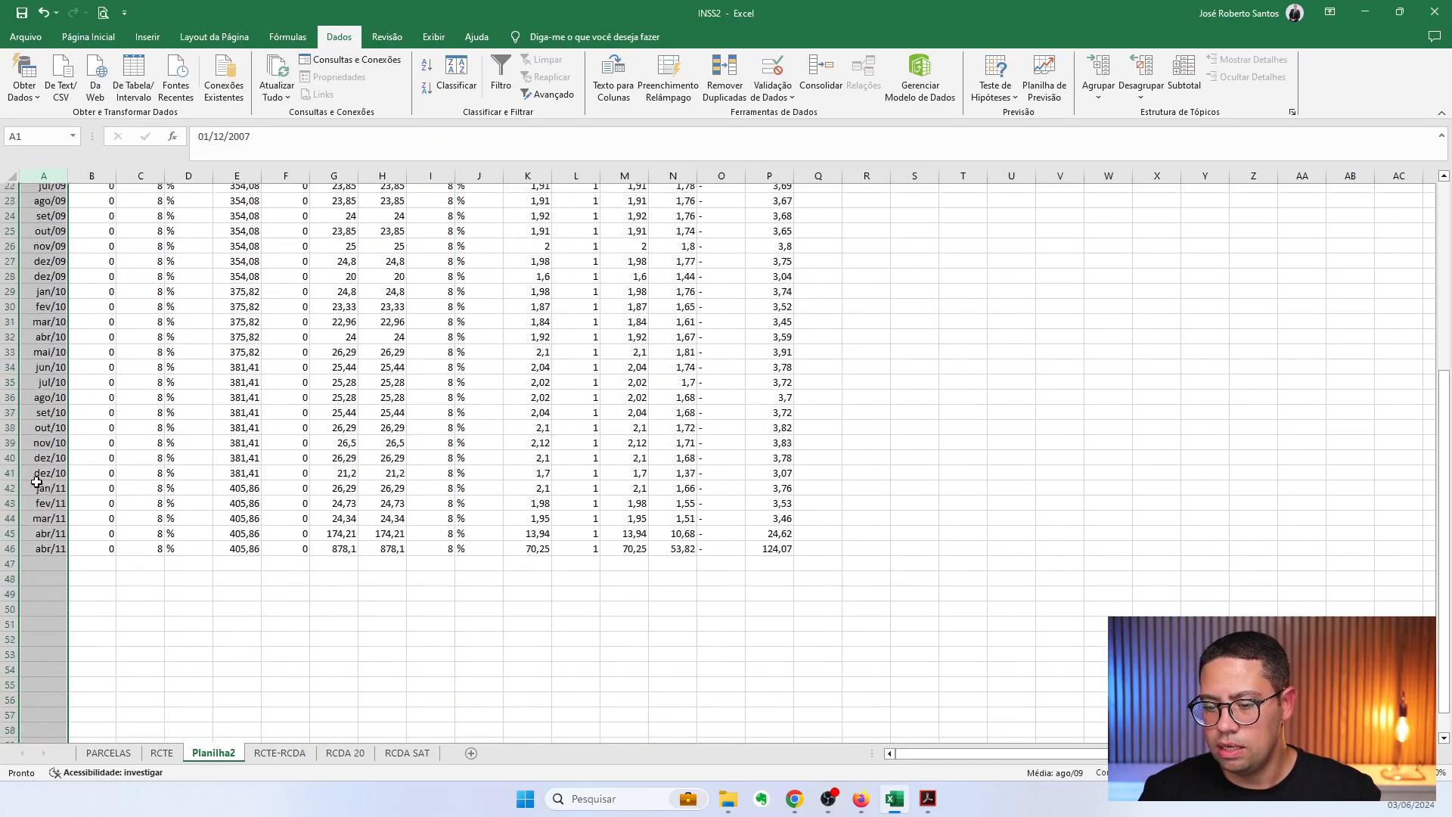
{"action": "scroll", "coordinate": [74, 452], "scroll_direction": "up", "scroll_amount": 12}
{"action": "left_click", "coordinate": [10, 176]}
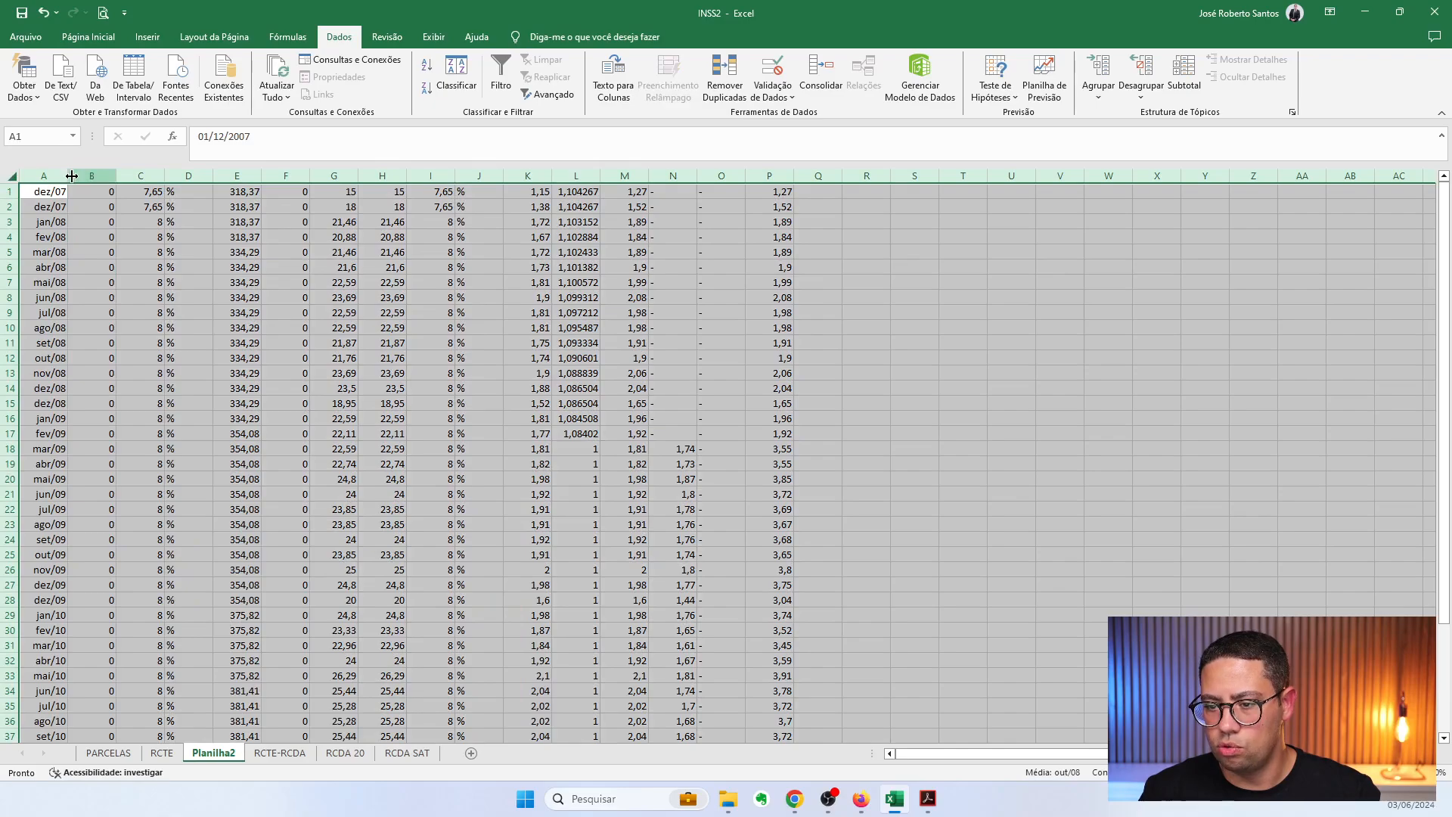
{"action": "double_click", "coordinate": [68, 176]}
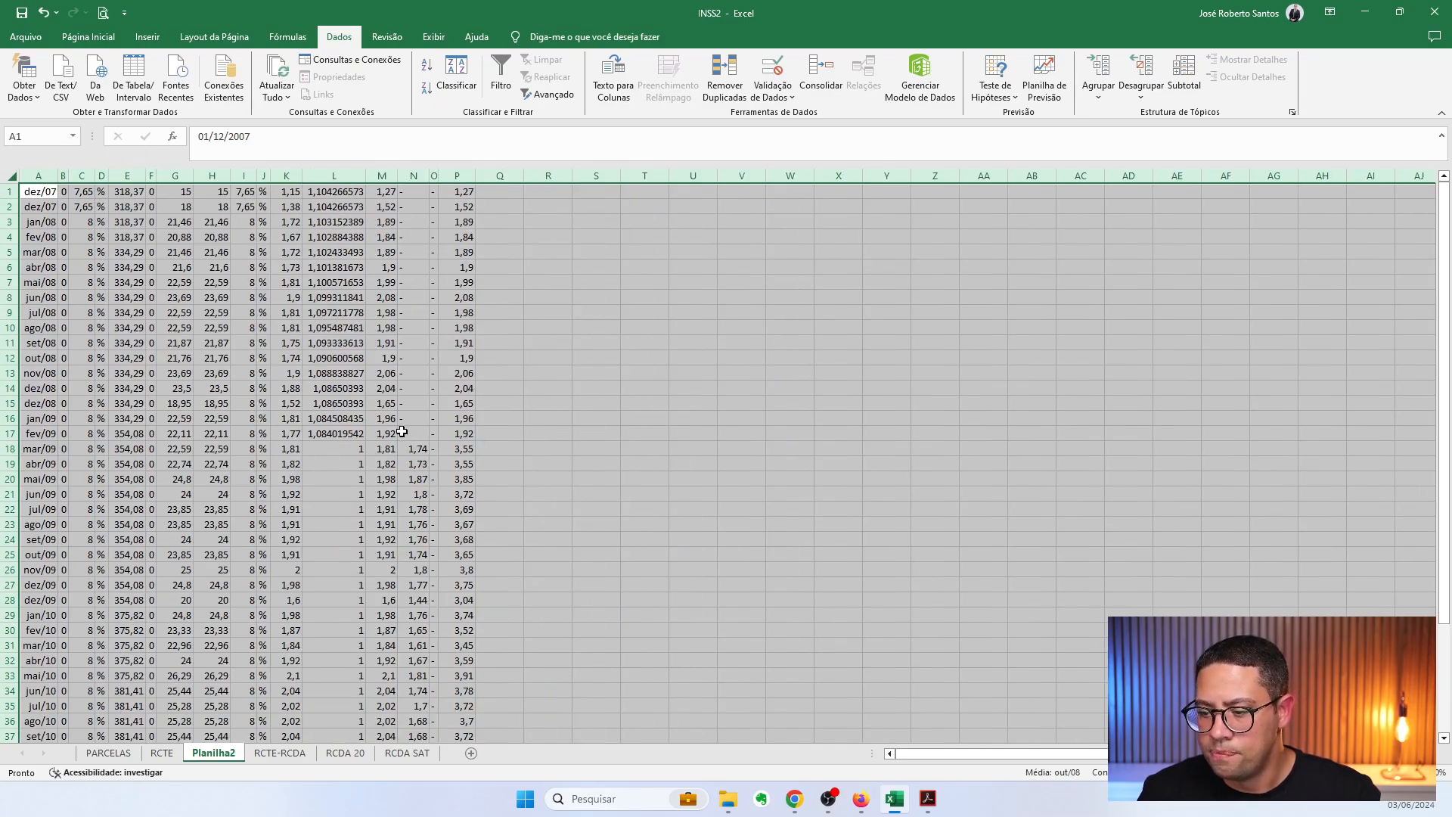
Select the corrected values up to Feb/2009 (M1:M17) to total them, and check the column against the PDF table's headings
{"action": "left_click_drag", "start_coordinate": [384, 433], "coordinate": [376, 176]}
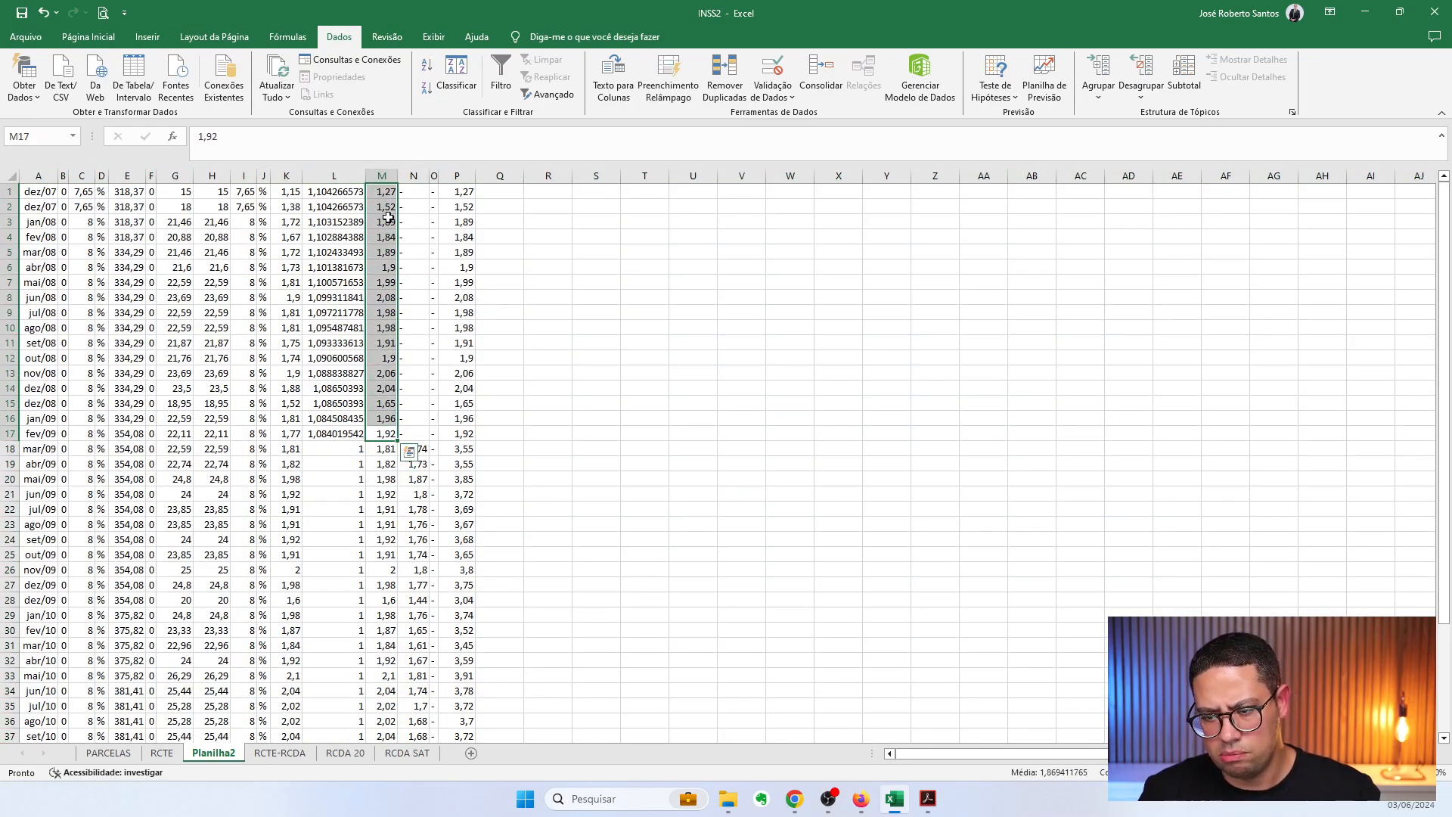
{"action": "left_click_drag", "start_coordinate": [382, 192], "coordinate": [384, 435]}
{"action": "key", "text": "alt+Tab"}
{"action": "scroll", "coordinate": [960, 269], "scroll_direction": "up", "scroll_amount": 3}
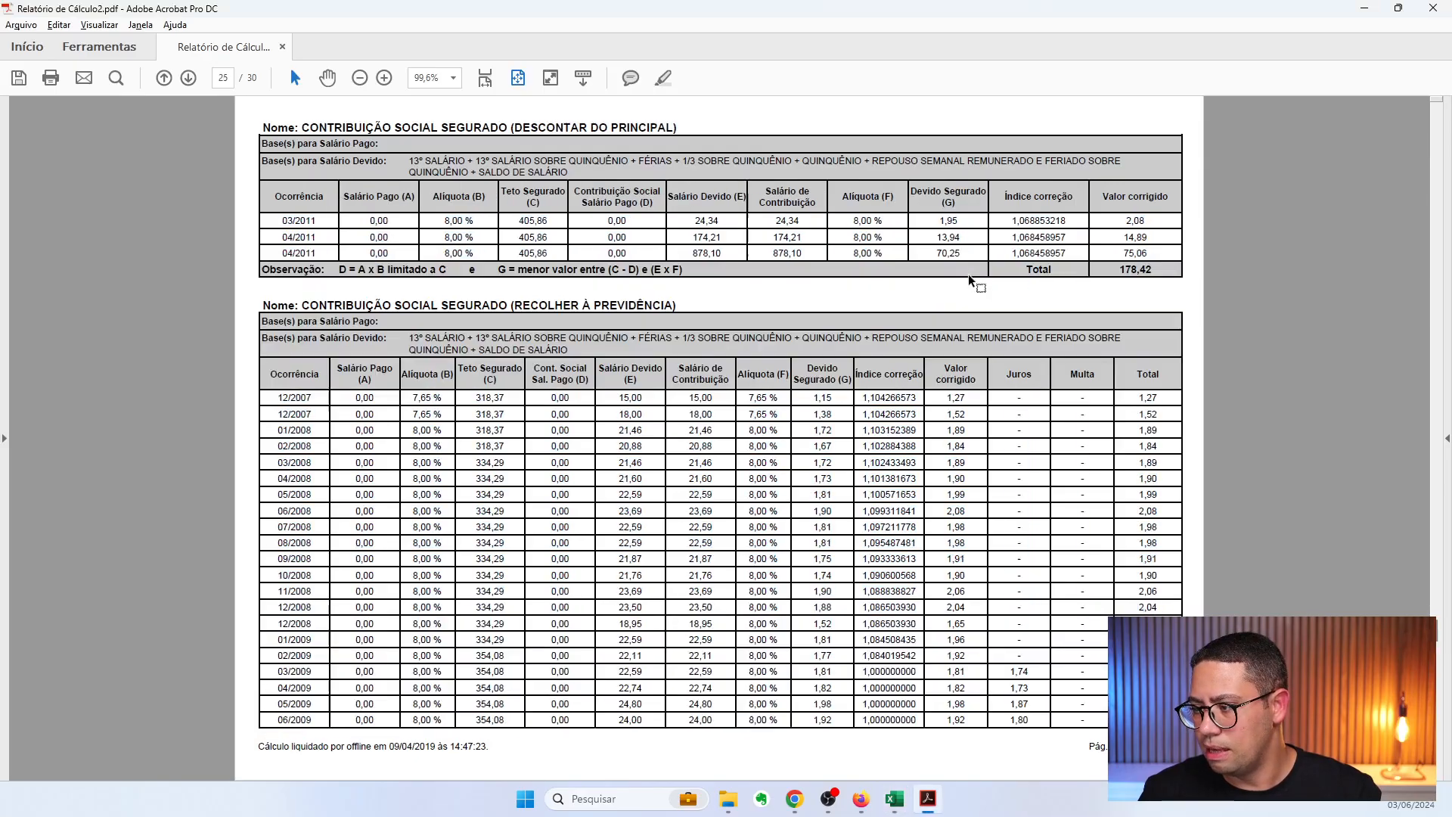
{"action": "key", "text": "alt+Tab"}
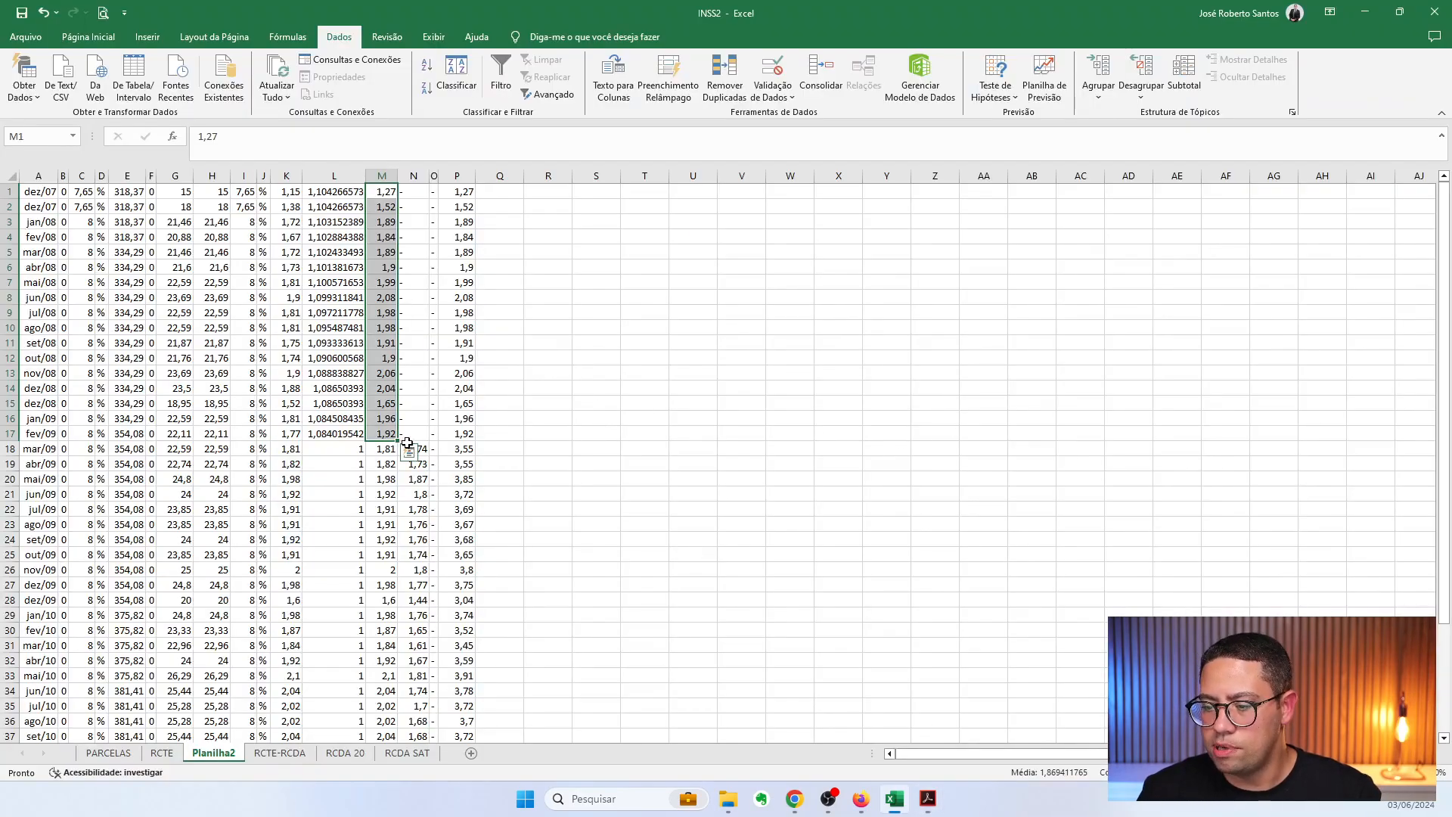
Highlight the rows up to Feb/2009 (A1:P17) with a yellow fill
{"action": "left_click", "coordinate": [462, 433]}
{"action": "left_click_drag", "start_coordinate": [426, 435], "coordinate": [38, 192]}
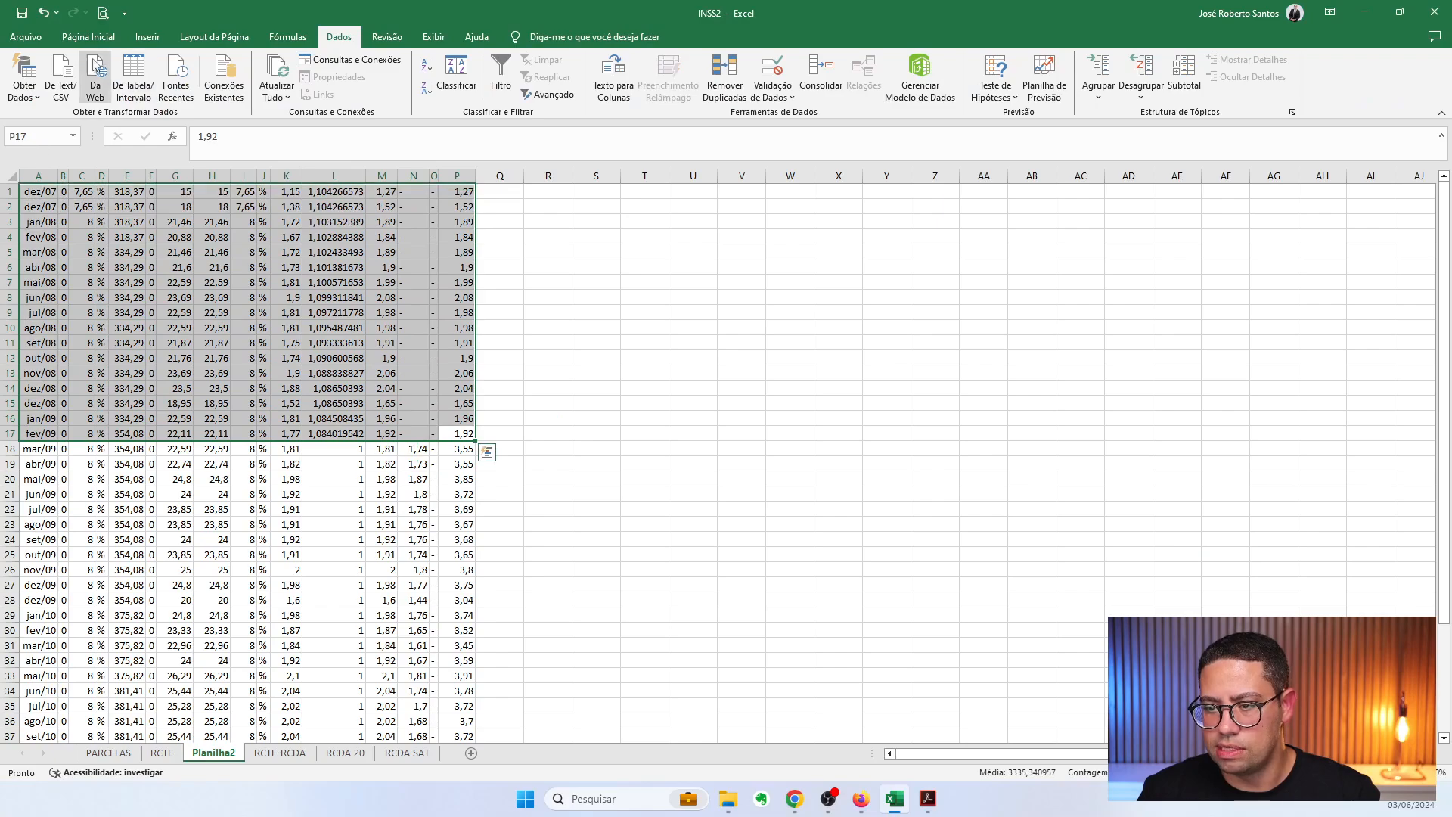
{"action": "left_click", "coordinate": [88, 36]}
{"action": "left_click", "coordinate": [270, 89]}
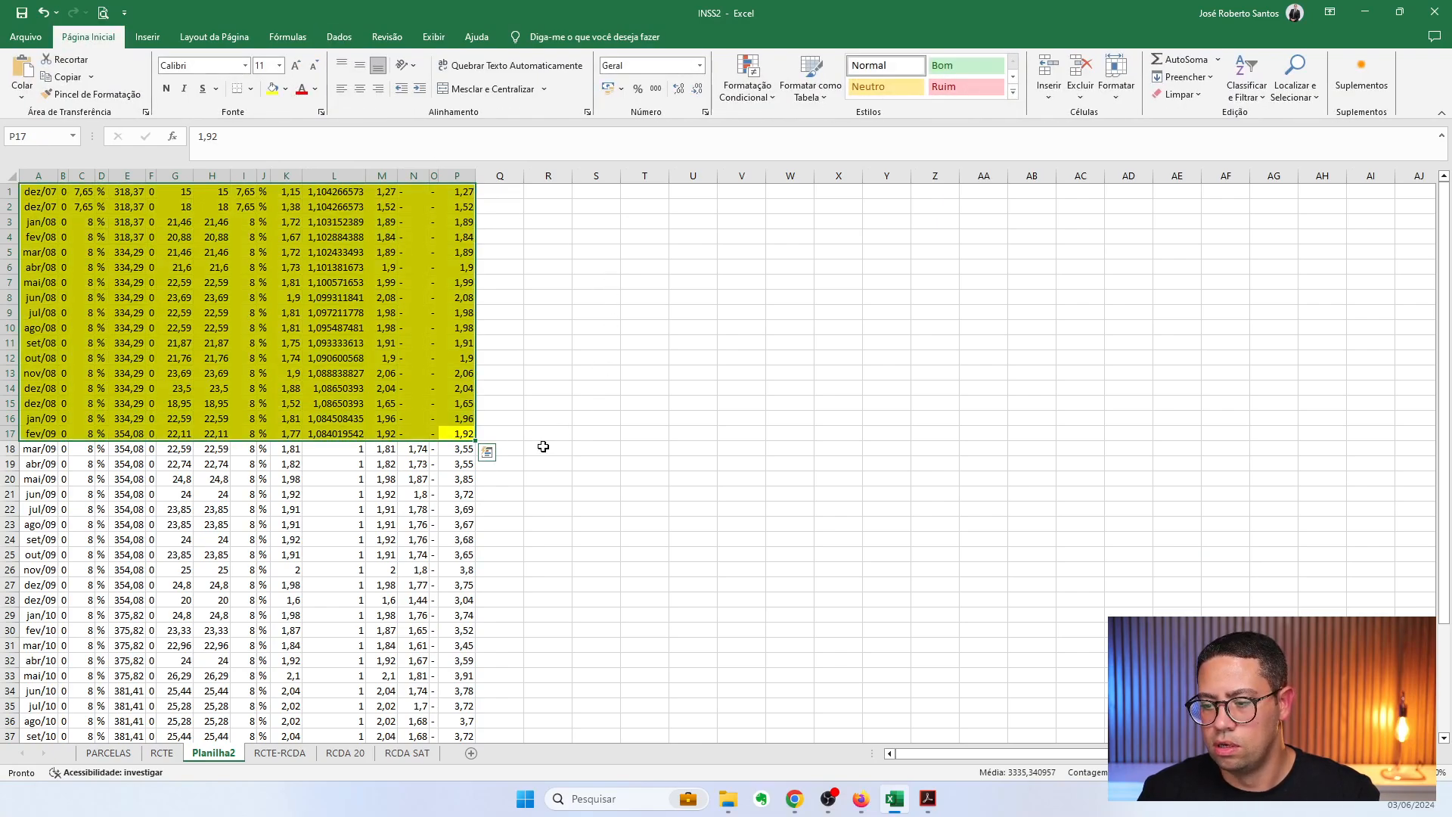
Total the corrected values up to Feb/2009 in Q17 with a SOMA formula over M1:M17
{"action": "left_click", "coordinate": [503, 433]}
{"action": "type", "text": "=soma("}
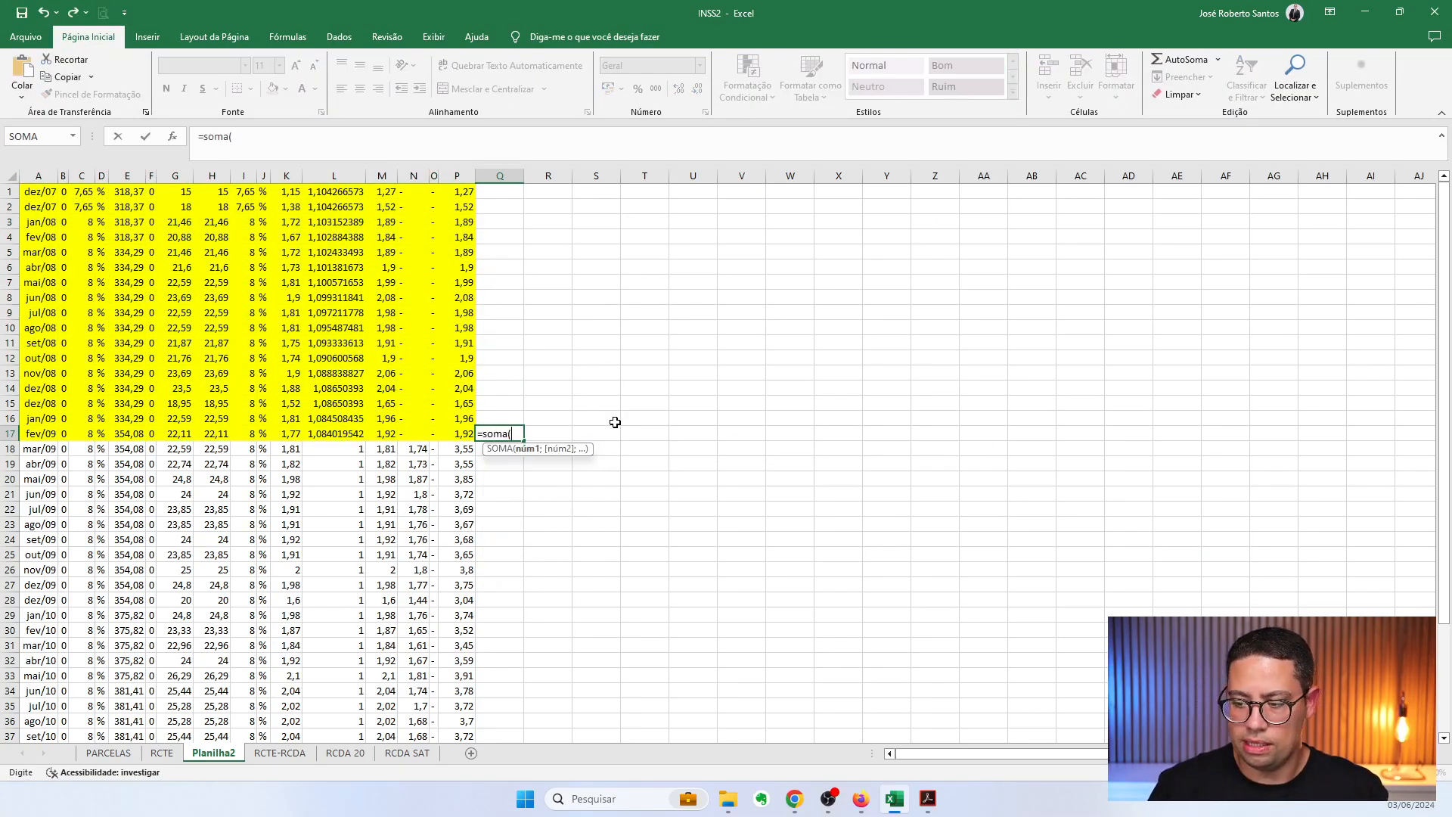
{"action": "key", "text": "Left"}
{"action": "key", "text": "Left"}
{"action": "key", "text": "Left"}
{"action": "key", "text": "Left"}
{"action": "key", "text": "ctrl+shift+Up"}
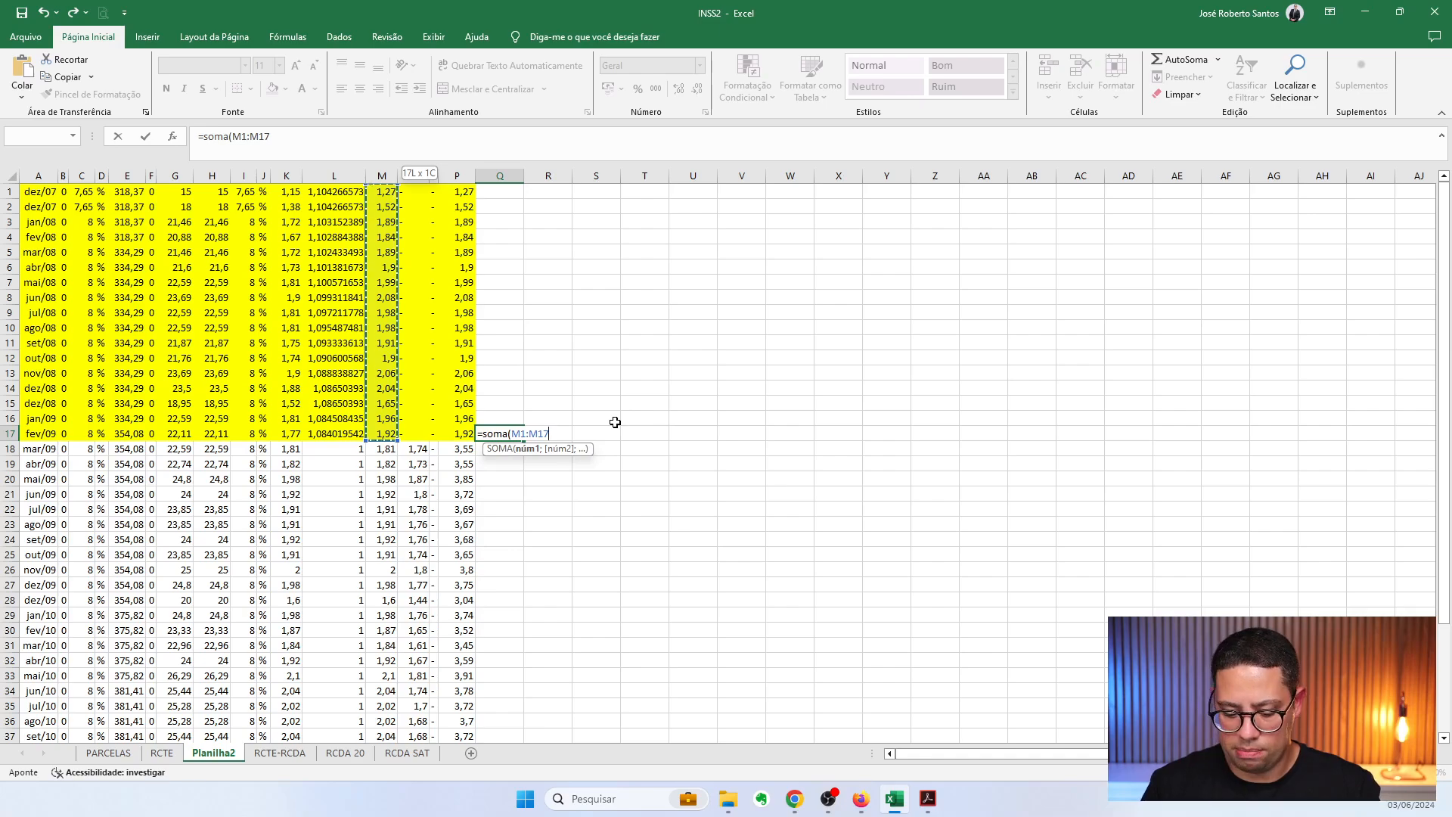
{"action": "key", "text": "ctrl+Return"}
Total the interest up to Feb/2009 in R17 with a SOMA formula over N1:N17
{"action": "key", "text": "Right"}
{"action": "type", "text": "=SOMA("}
{"action": "key", "text": "Left"}
{"action": "key", "text": "Left"}
{"action": "key", "text": "Left"}
{"action": "key", "text": "Left"}
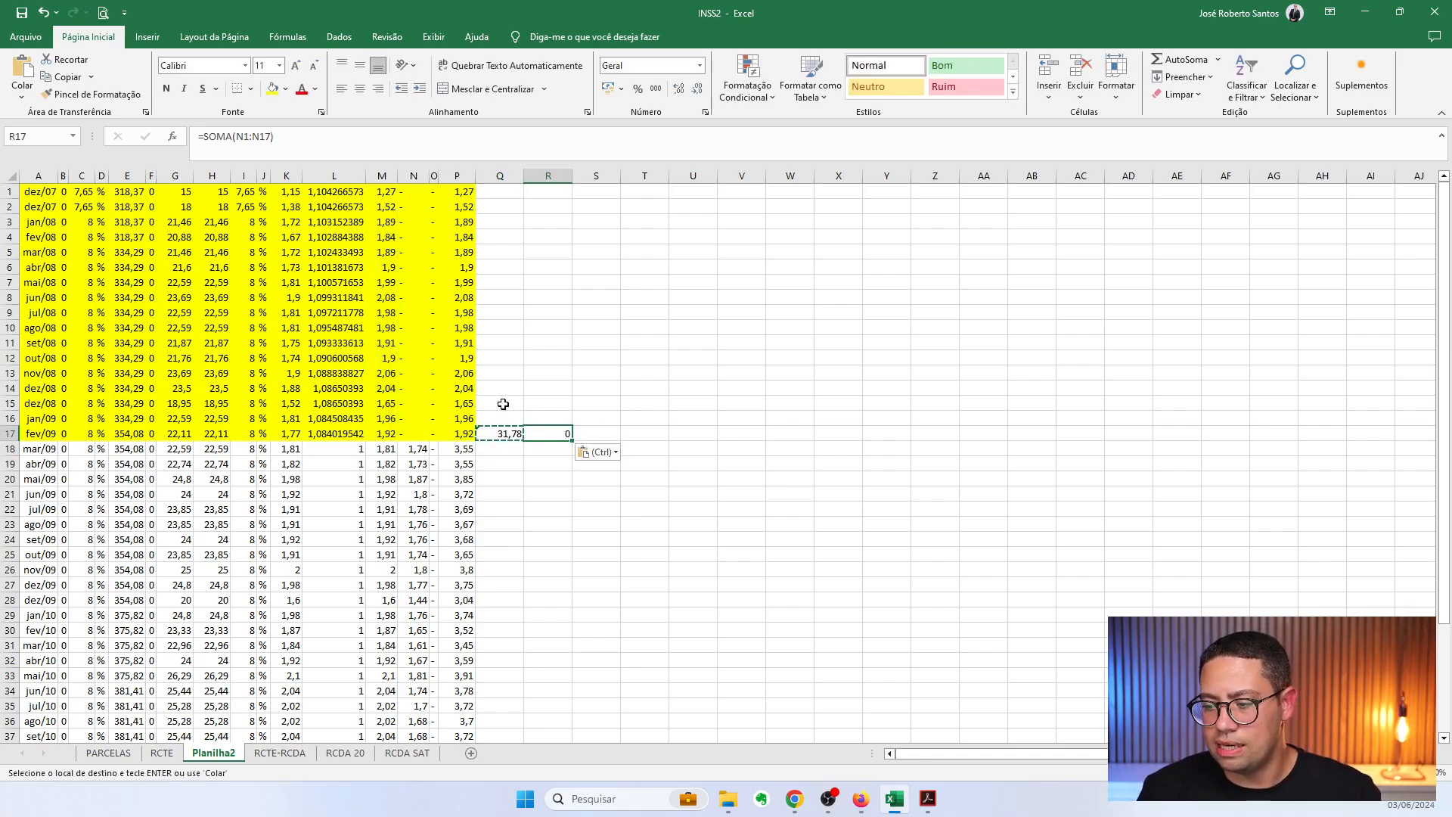
{"action": "key", "text": "ctrl+shift+Up"}
{"action": "key", "text": "ctrl+Return"}
Apply the comma number style to columns M to P and to the two totals in Q17:R17
{"action": "mouse_move", "coordinate": [382, 176]}
{"action": "left_mouse_down"}
{"action": "mouse_move", "coordinate": [457, 175]}
{"action": "mouse_move", "coordinate": [382, 175]}
{"action": "left_mouse_up"}
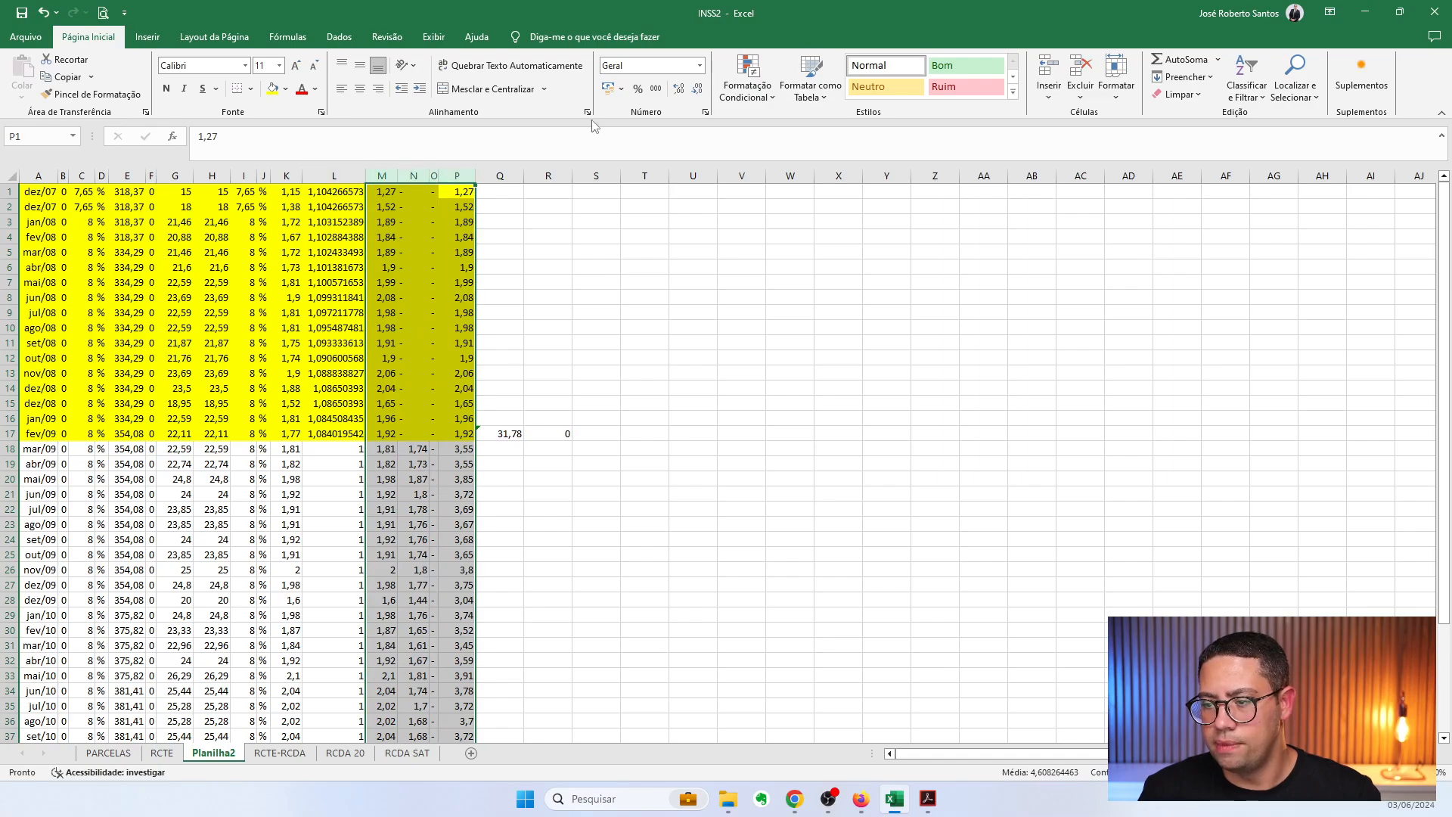
{"action": "left_click", "coordinate": [656, 89]}
{"action": "left_click_drag", "start_coordinate": [44, 431], "coordinate": [444, 267]}
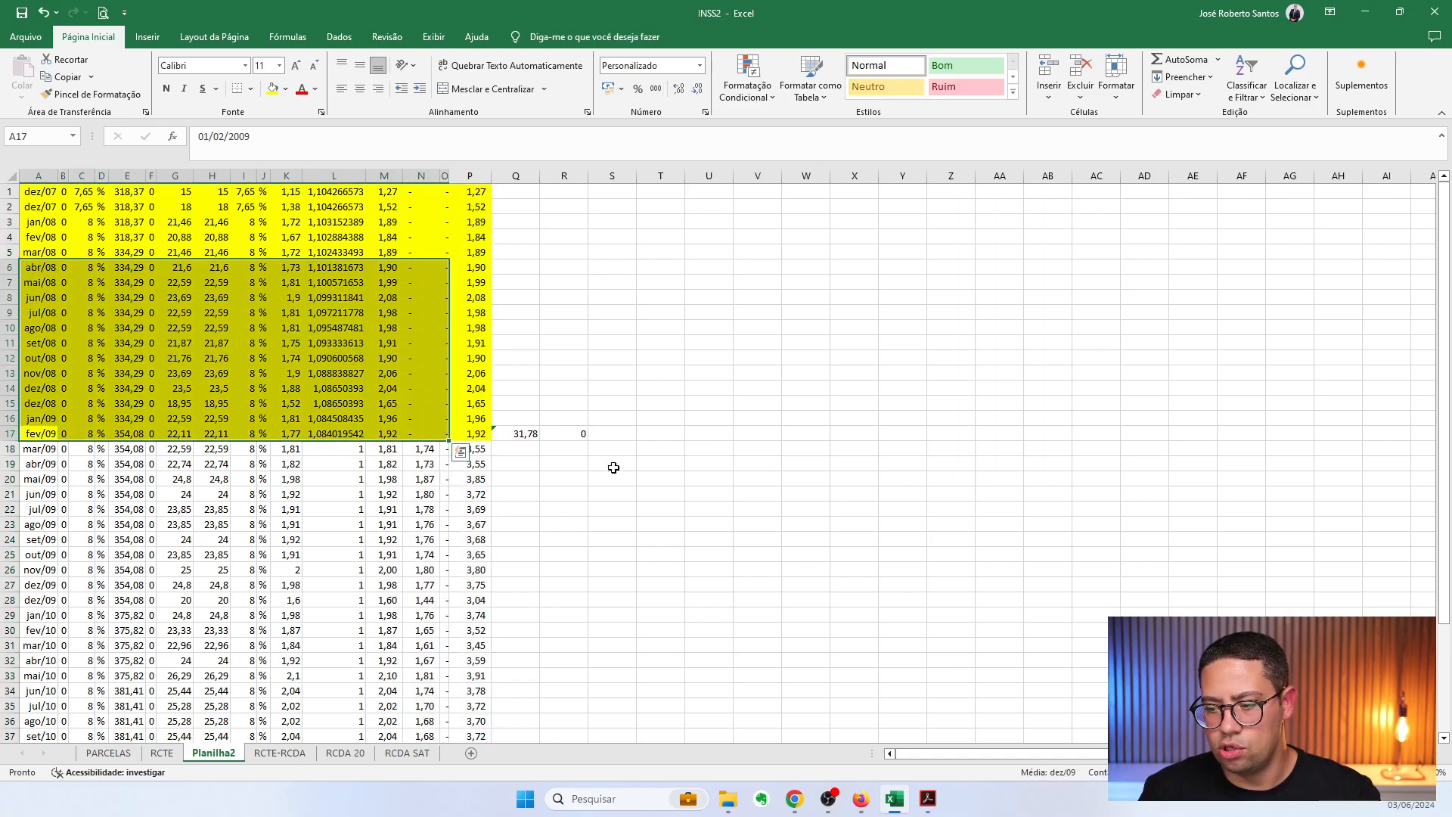
{"action": "left_click_drag", "start_coordinate": [522, 432], "coordinate": [564, 432]}
{"action": "left_click", "coordinate": [656, 88]}
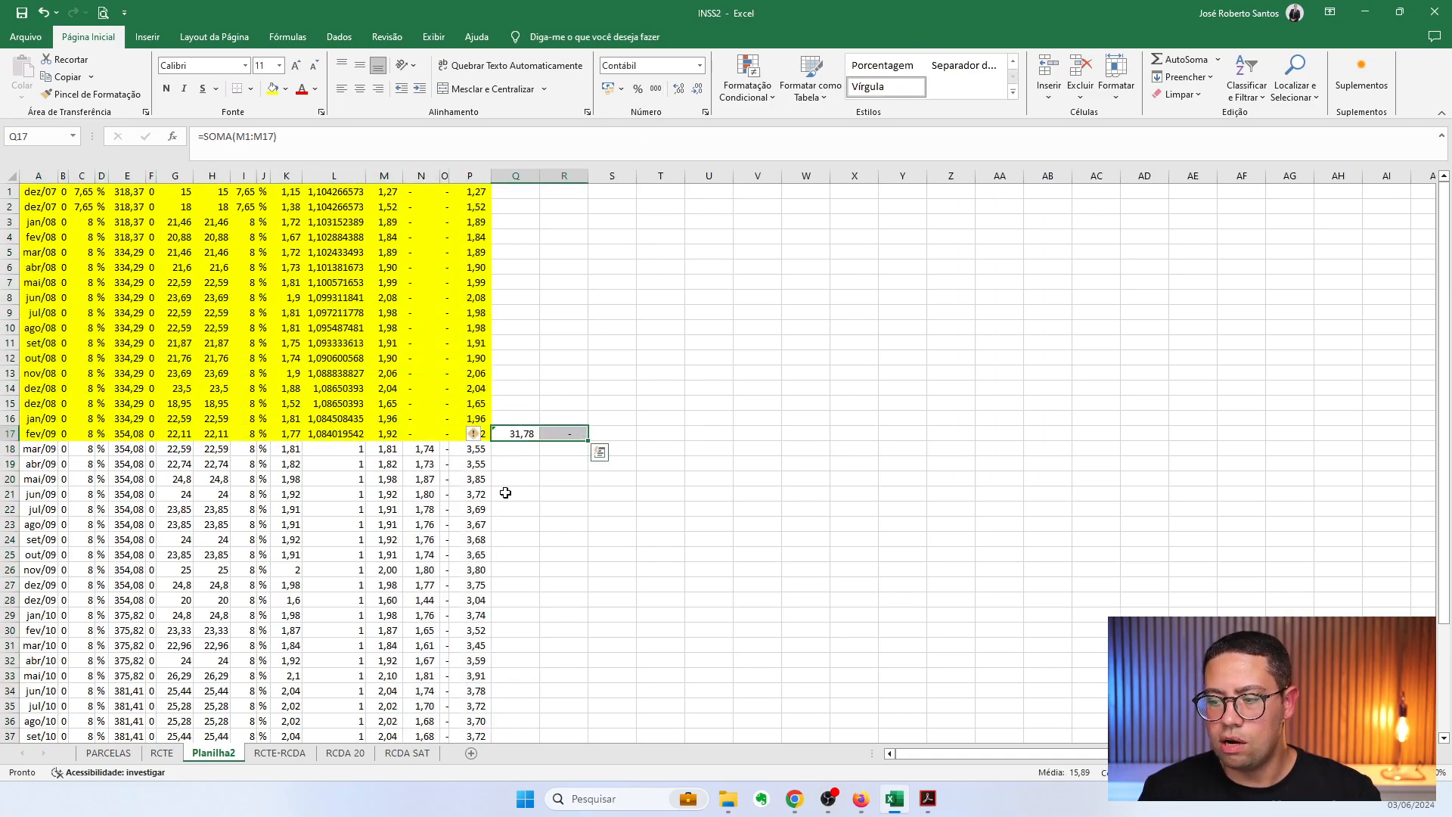
Go over the value, interest and fine columns (M, N, O) up to Feb/2009, and widen column O
{"action": "left_click_drag", "start_coordinate": [39, 432], "coordinate": [469, 424]}
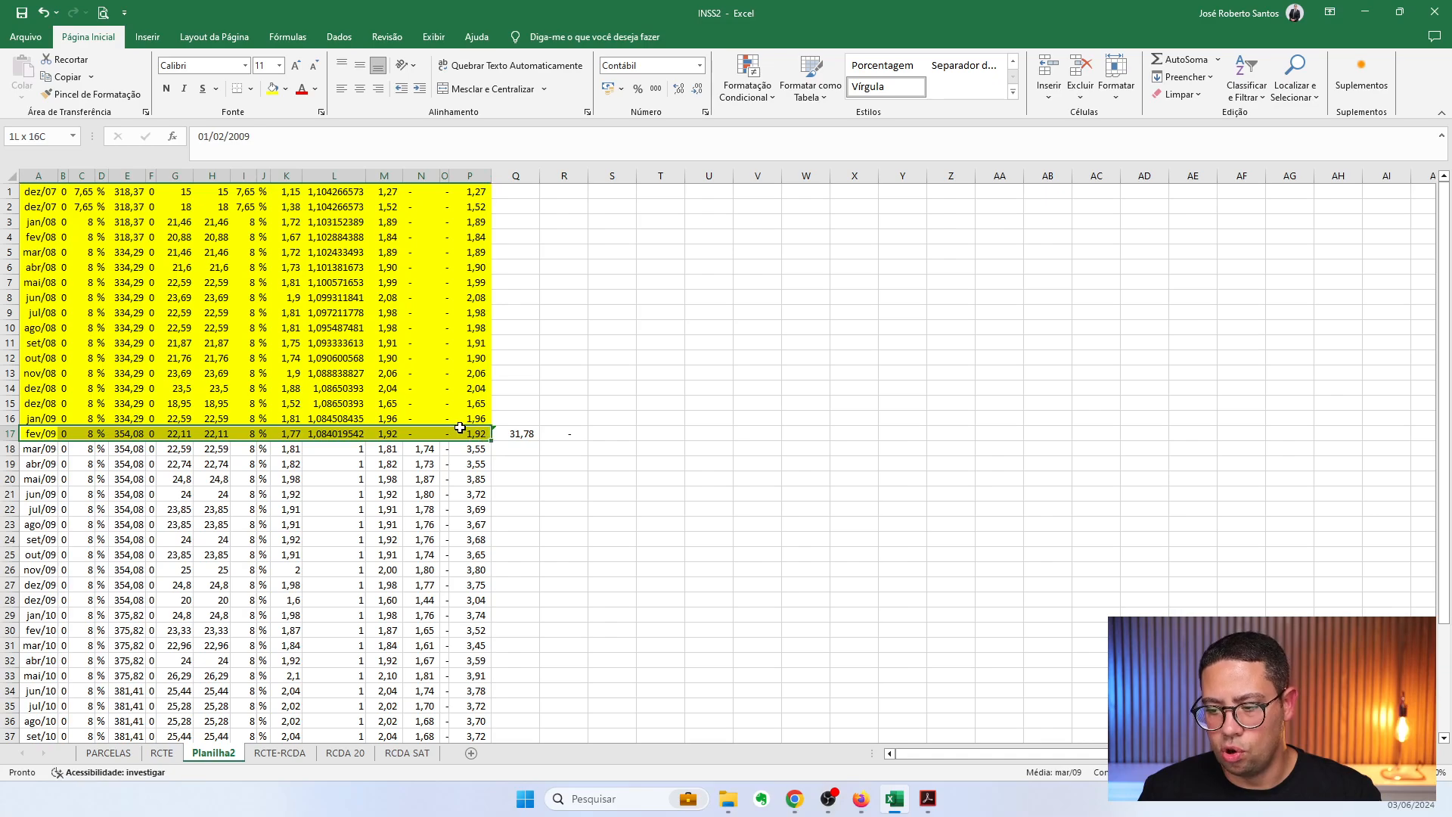
{"action": "left_click_drag", "start_coordinate": [383, 192], "coordinate": [386, 436]}
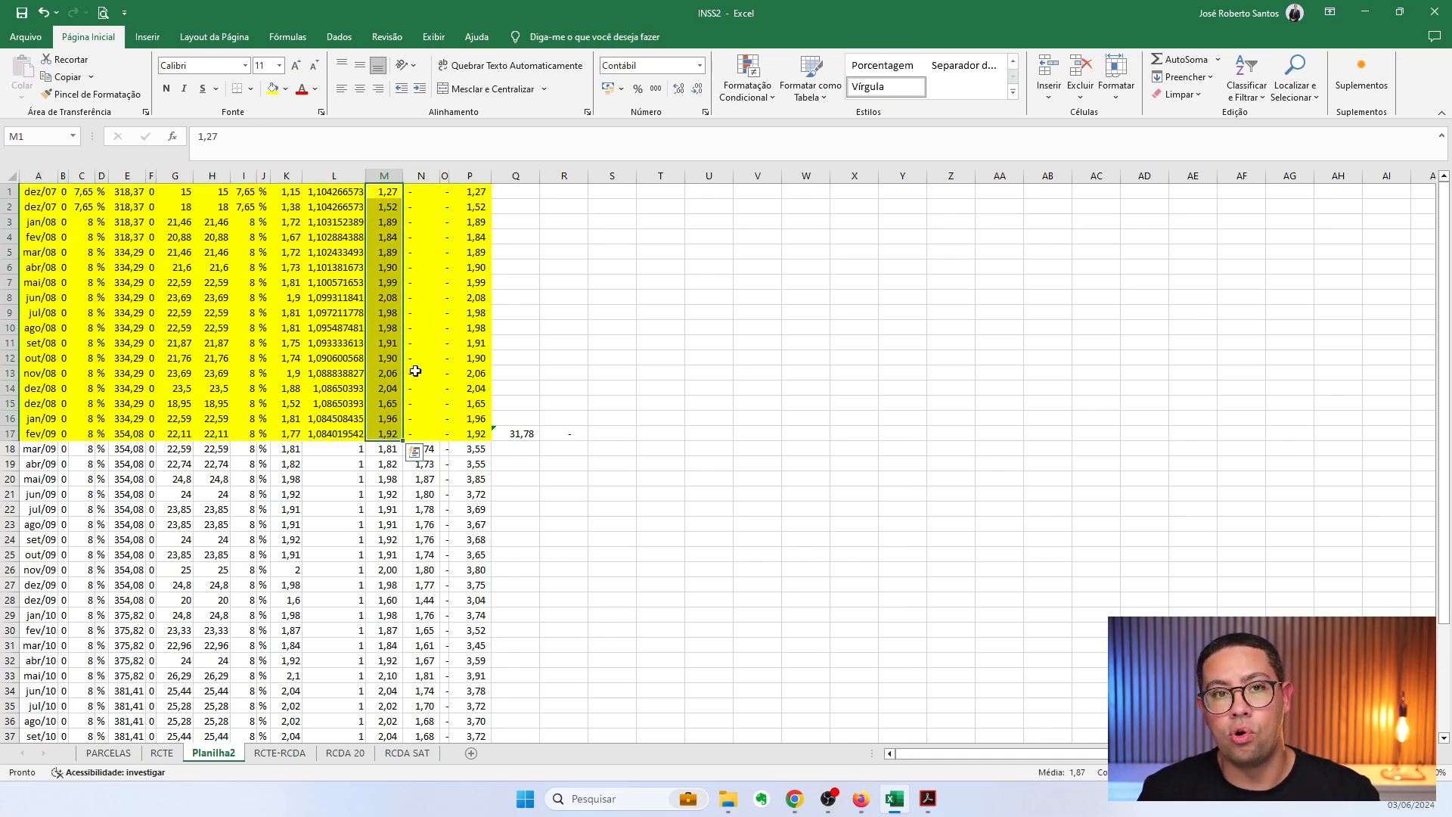
{"action": "left_click_drag", "start_coordinate": [421, 191], "coordinate": [412, 424]}
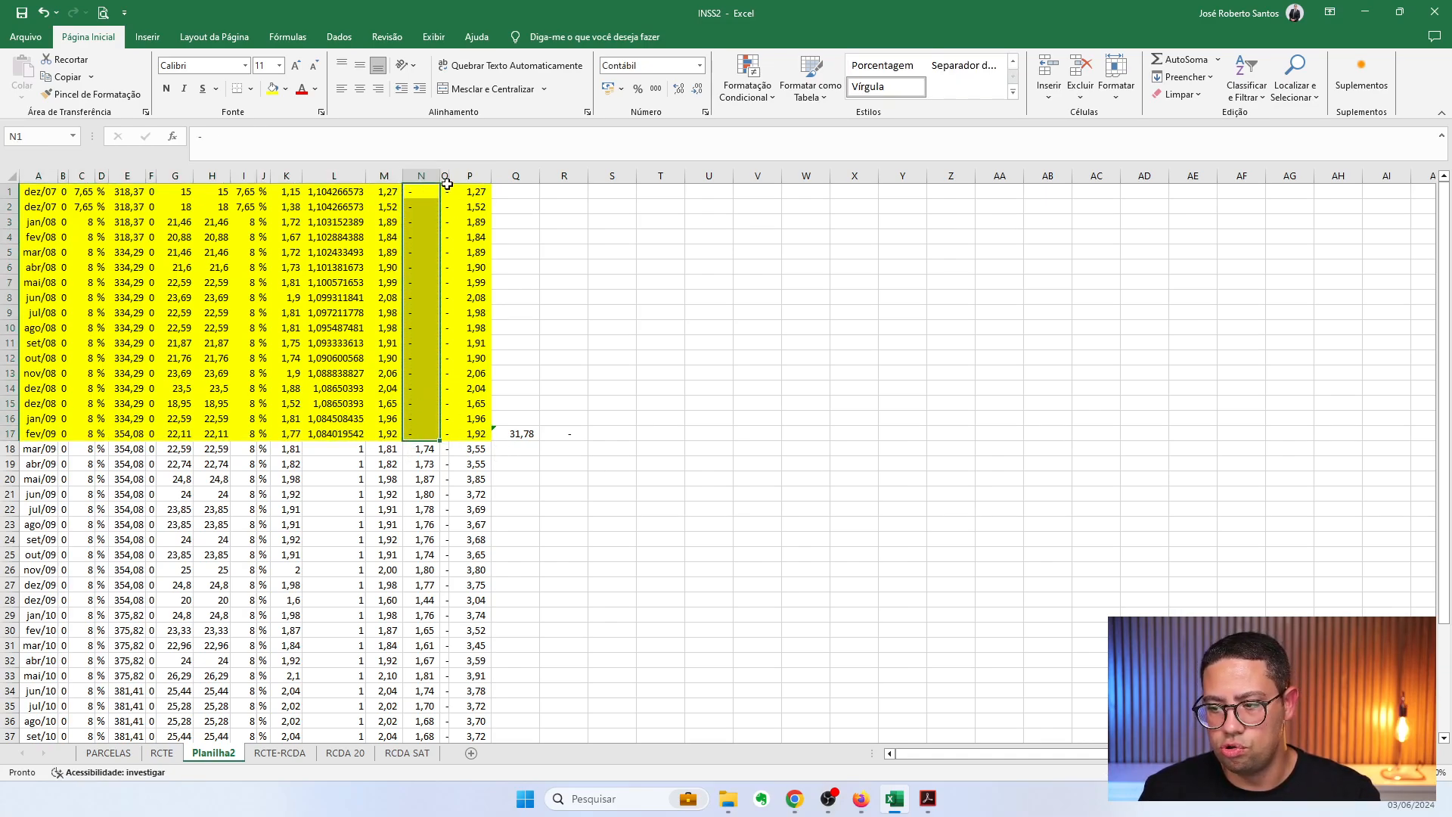
{"action": "left_click_drag", "start_coordinate": [446, 192], "coordinate": [452, 401]}
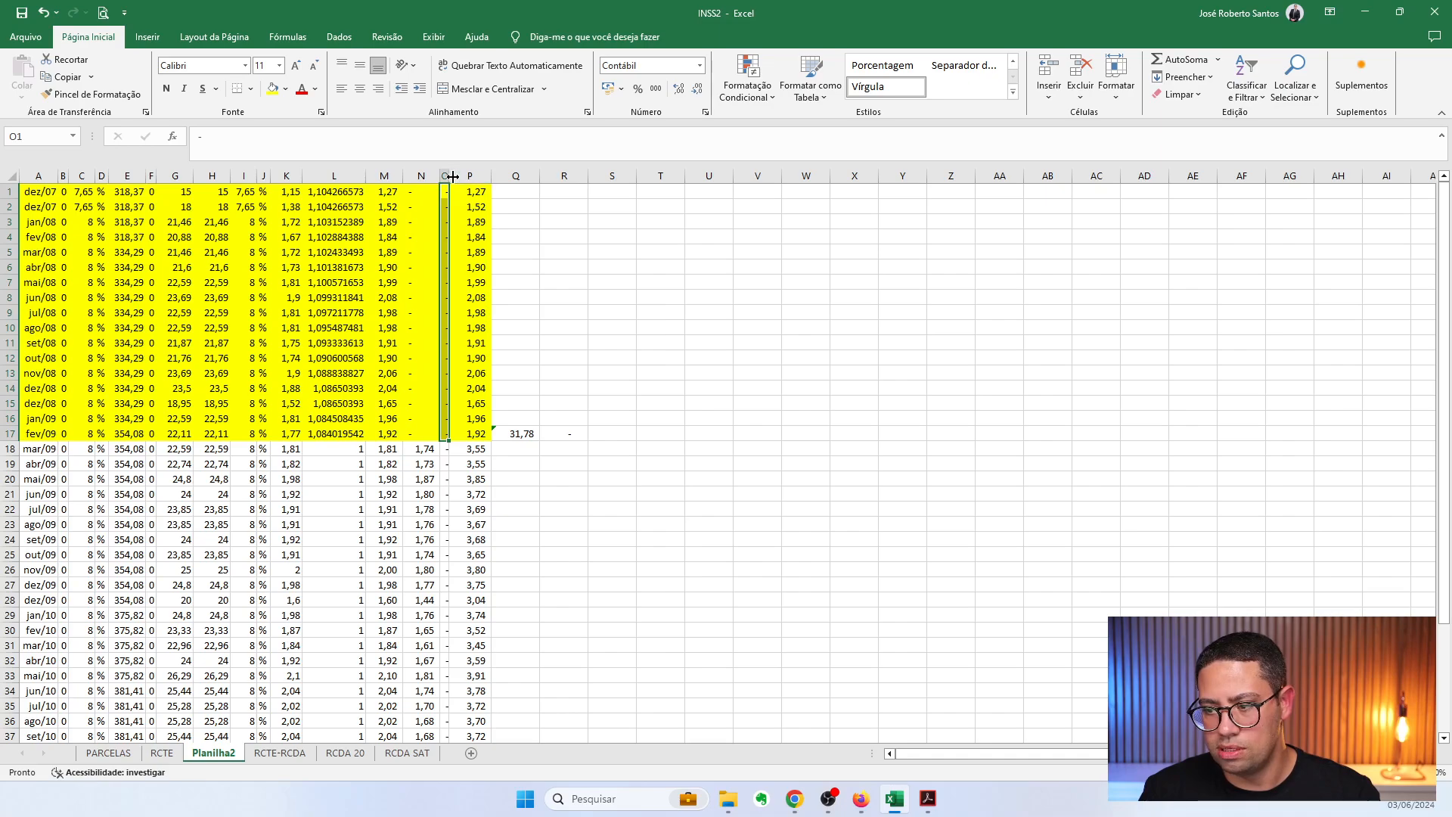
{"action": "left_click_drag", "start_coordinate": [449, 176], "coordinate": [397, 437]}
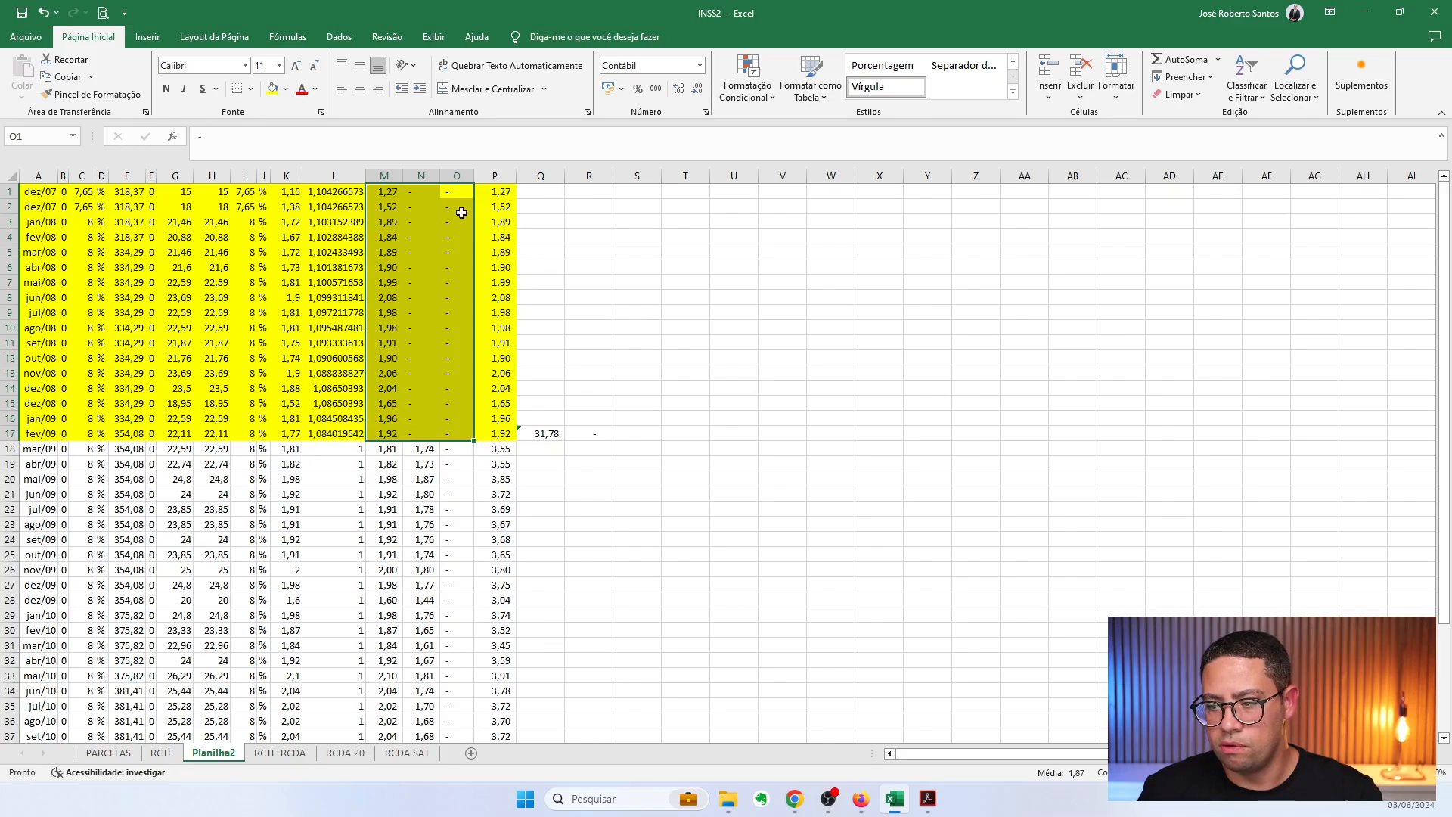
Enter example amounts in the first dez/07 row: 10 as interest in N1 and 5 as fine in O1
{"action": "left_click", "coordinate": [418, 193]}
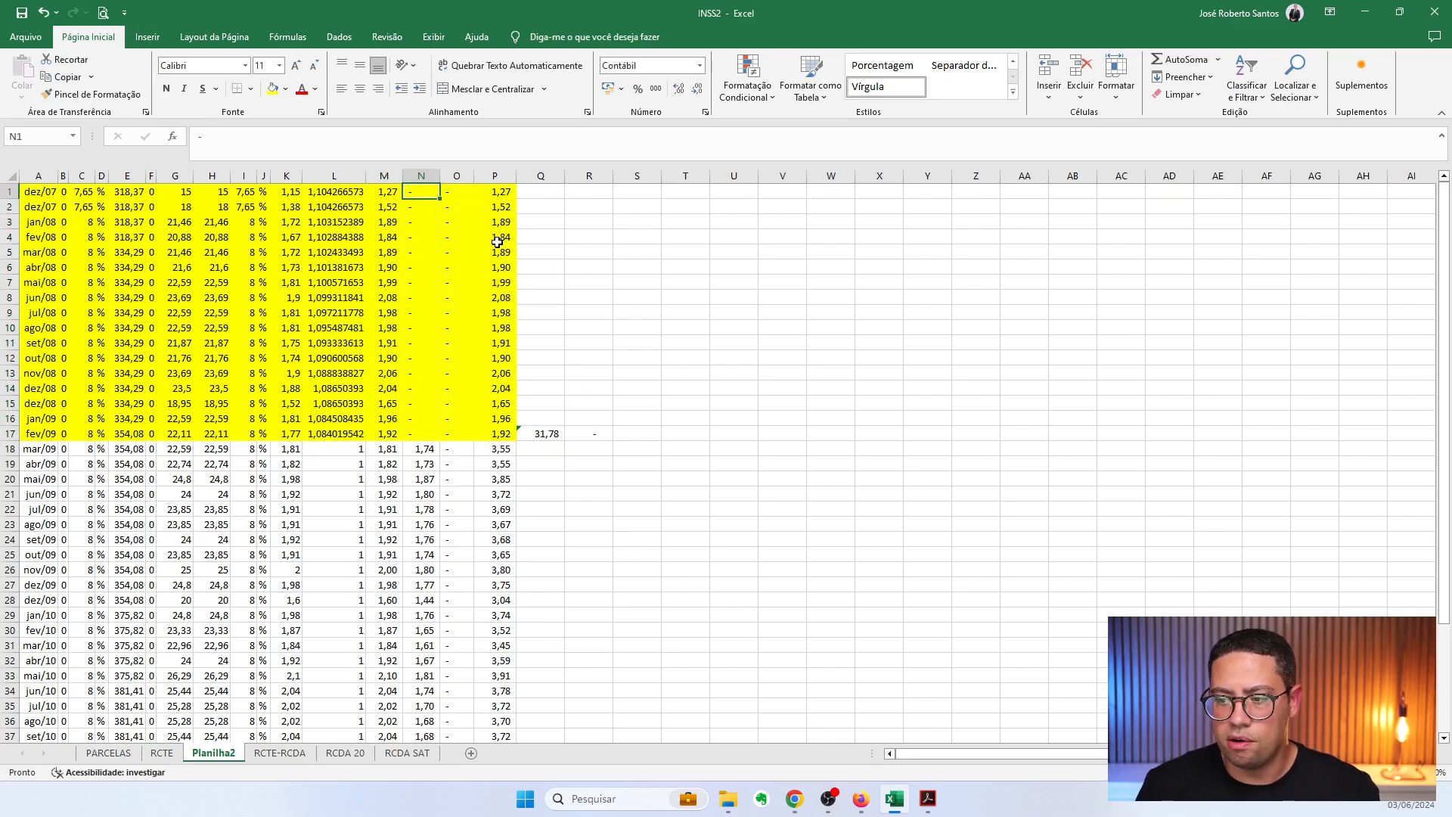
{"action": "type", "text": "10"}
{"action": "key", "text": "Right"}
{"action": "type", "text": "10"}
{"action": "key", "text": "Right"}
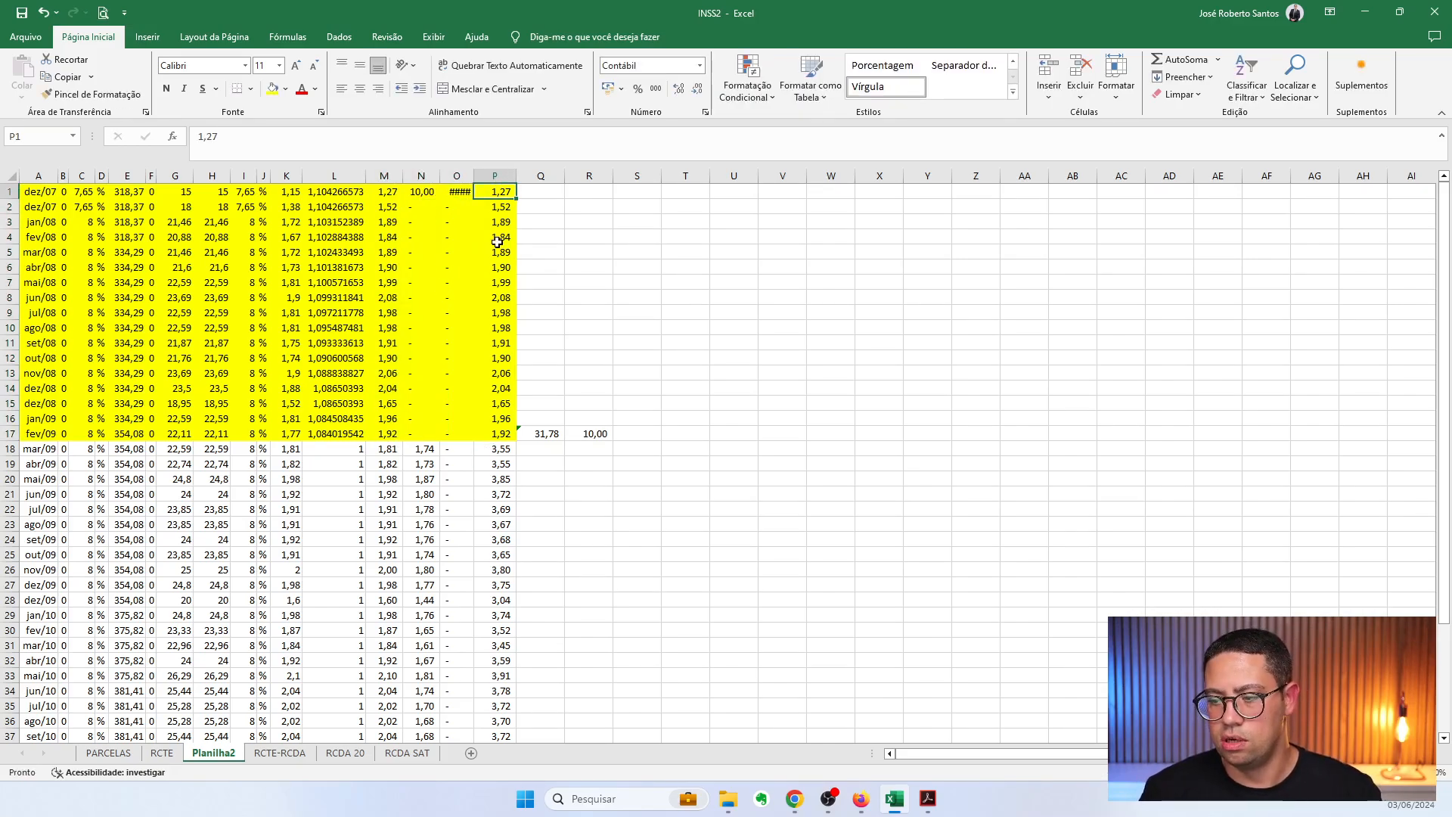
{"action": "key", "text": "Left"}
{"action": "type", "text": "5"}
{"action": "key", "text": "Right"}
Copy the interest total's formula from R17 to S17 to total the fine column O1:O17
{"action": "left_click", "coordinate": [594, 430]}
{"action": "key", "text": "ctrl+c"}
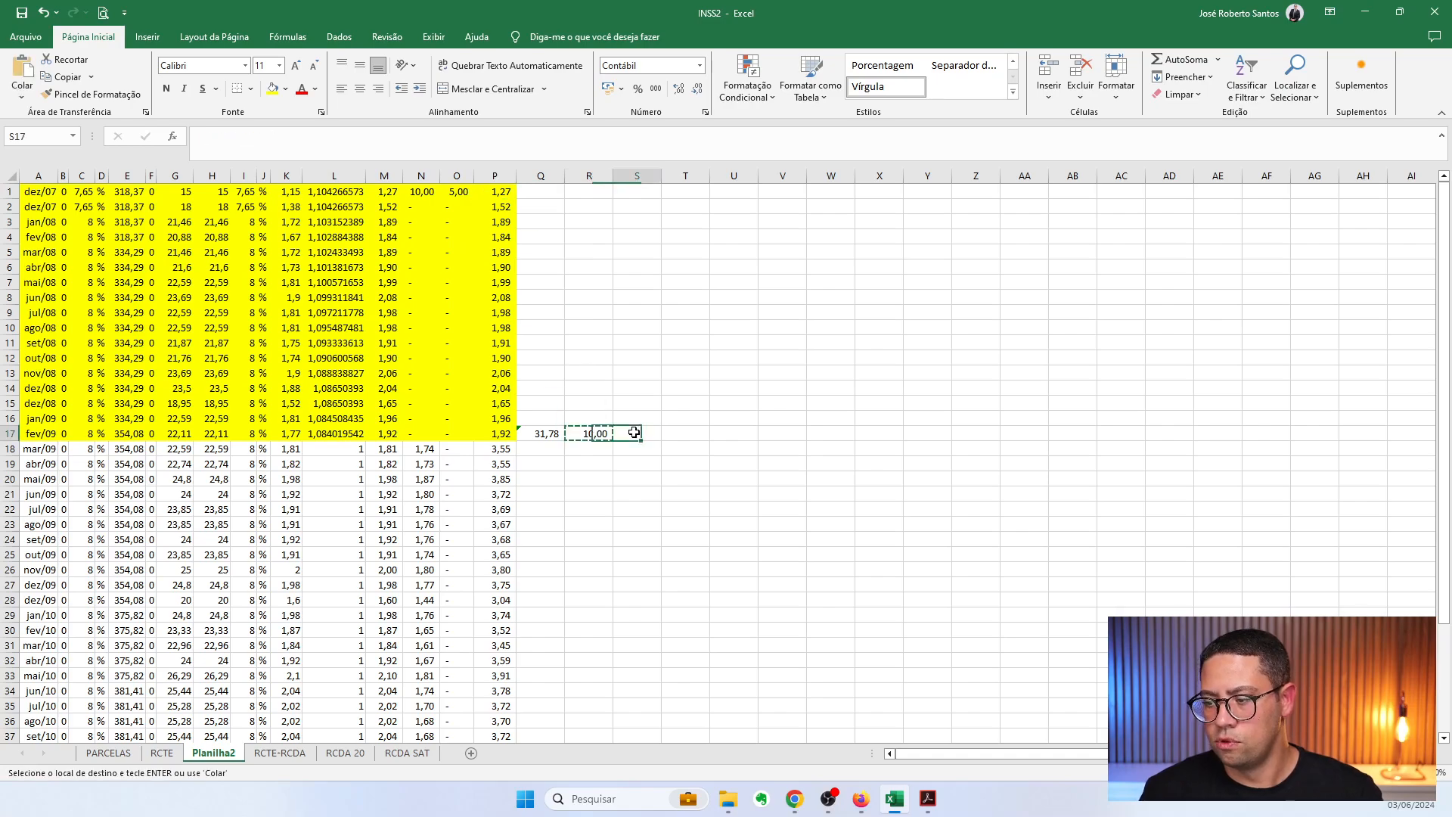
{"action": "key", "text": "Right"}
{"action": "key", "text": "ctrl+v"}
Label the three totals in Q16:S16 as parcelas, juros and multa
{"action": "left_click", "coordinate": [545, 418]}
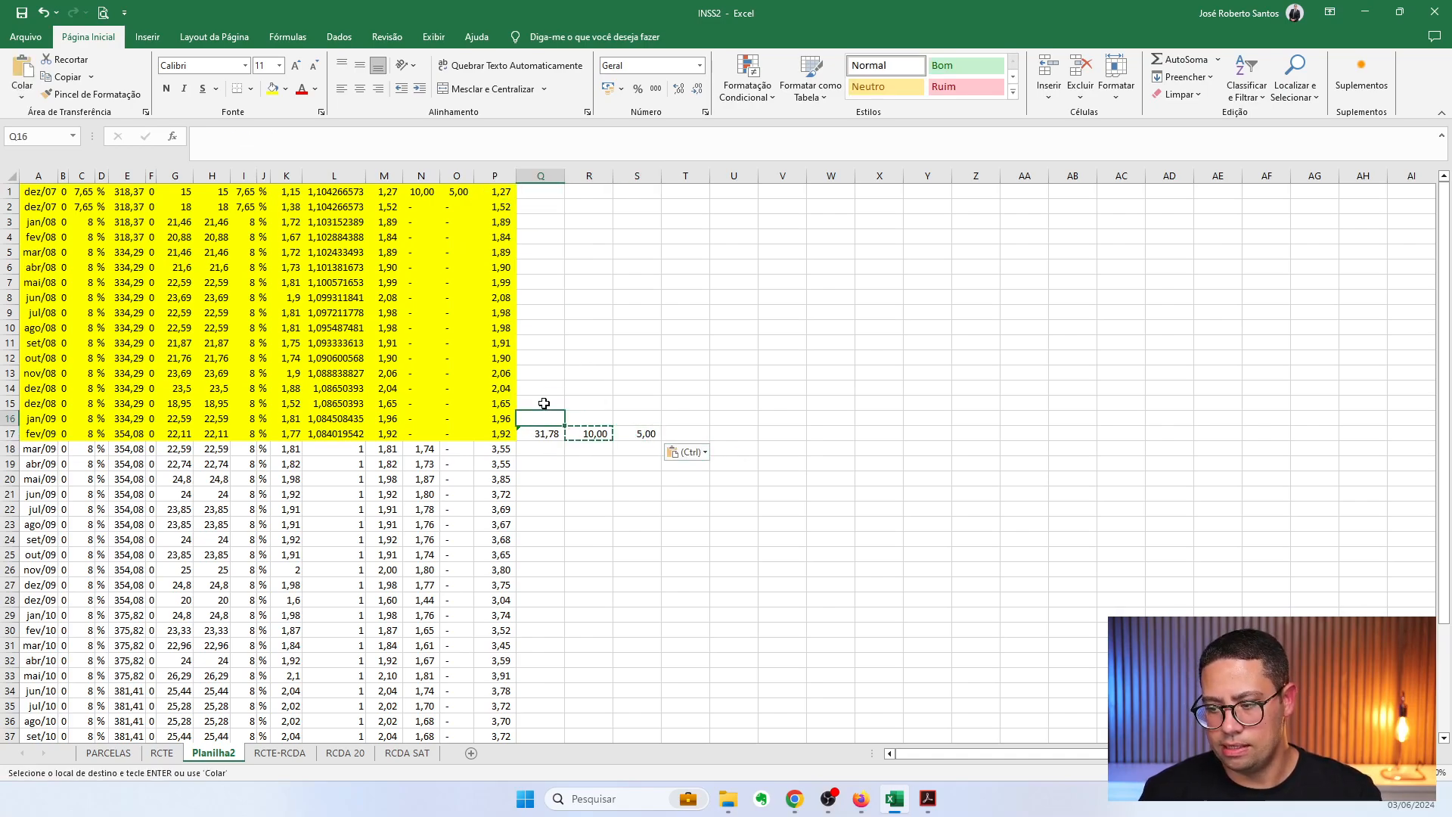
{"action": "type", "text": "pr"}
{"action": "key", "text": "BackSpace"}
{"action": "key", "text": "BackSpace"}
{"action": "key", "text": "BackSpace"}
{"action": "key", "text": "BackSpace"}
{"action": "key", "text": "BackSpace"}
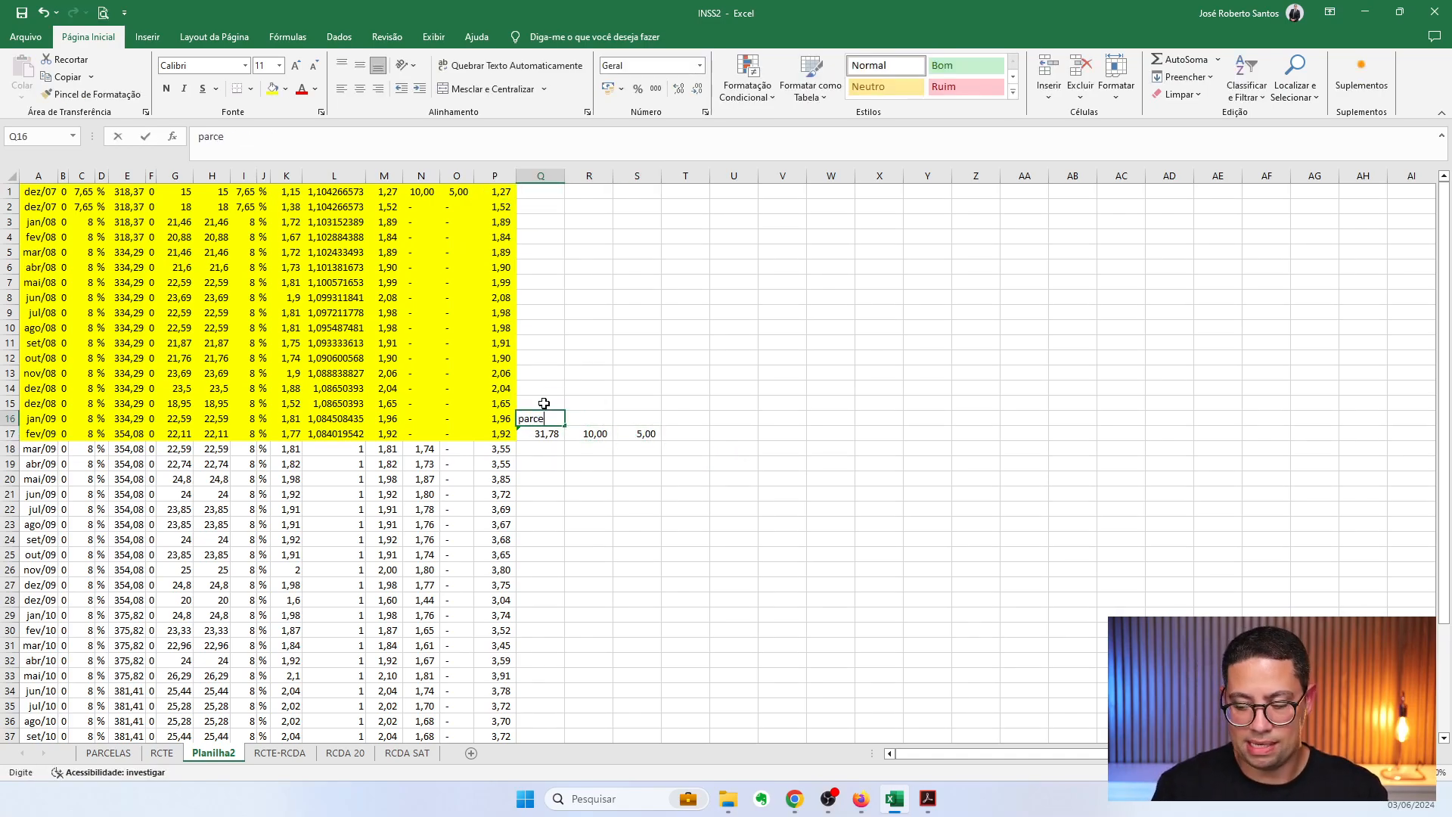
{"action": "type", "text": "arcelas"}
{"action": "key", "text": "Tab"}
{"action": "type", "text": "juros"}
{"action": "key", "text": "Tab"}
{"action": "type", "text": "m"}
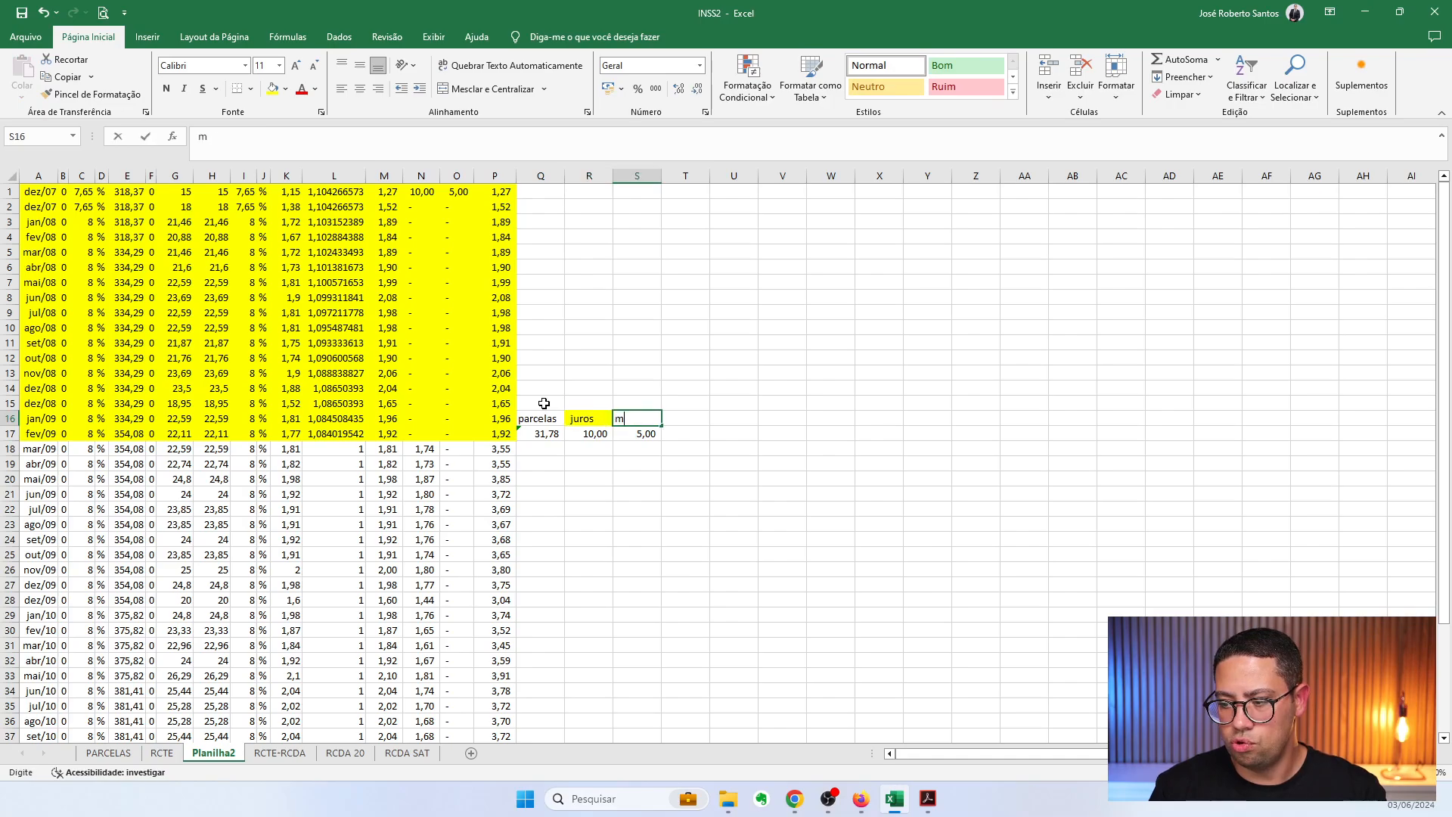
{"action": "type", "text": "ulta"}
{"action": "key", "text": "Tab"}
{"action": "left_click", "coordinate": [539, 435]}
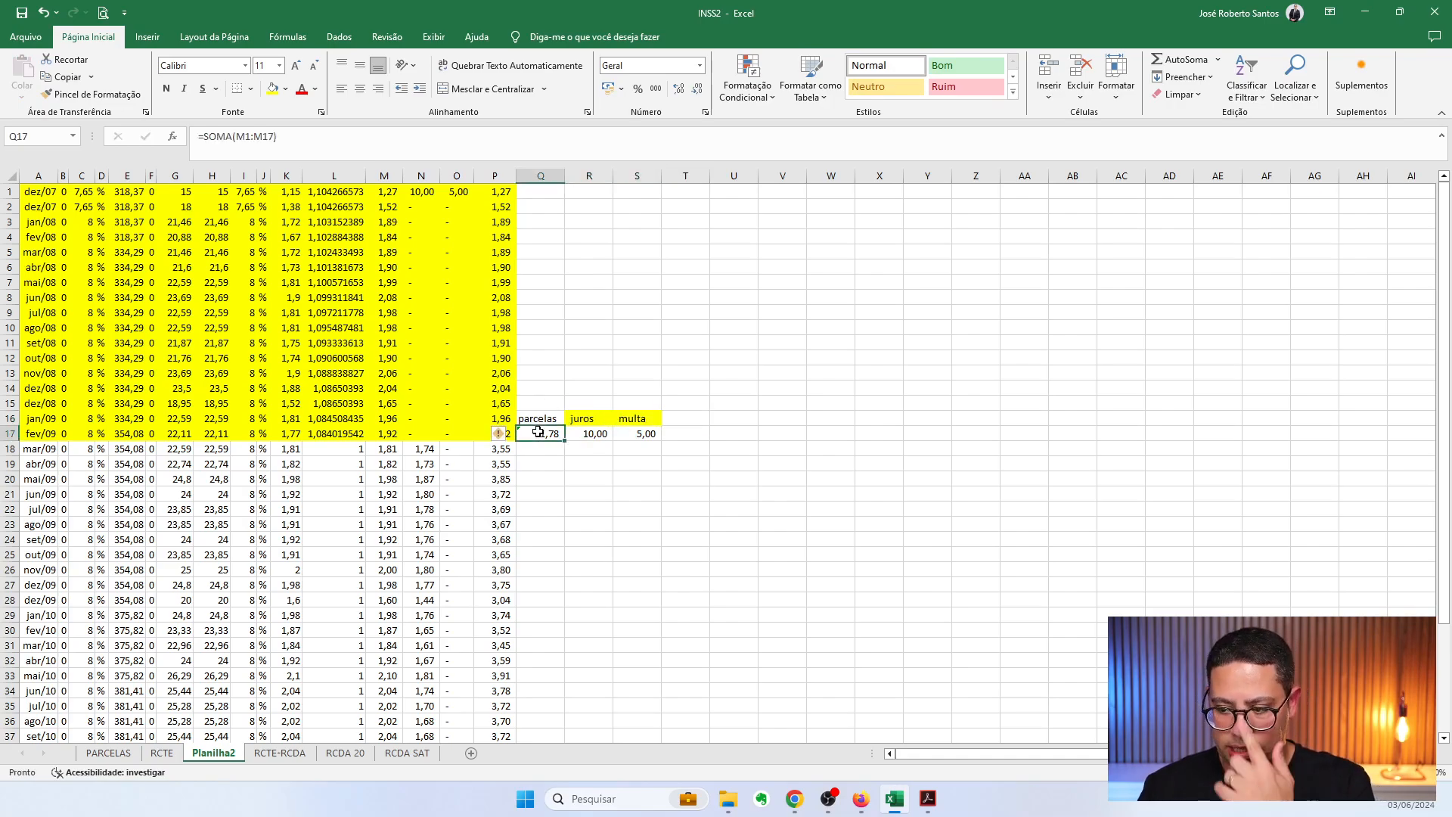
{"action": "left_click", "coordinate": [593, 434]}
{"action": "left_click", "coordinate": [652, 436]}
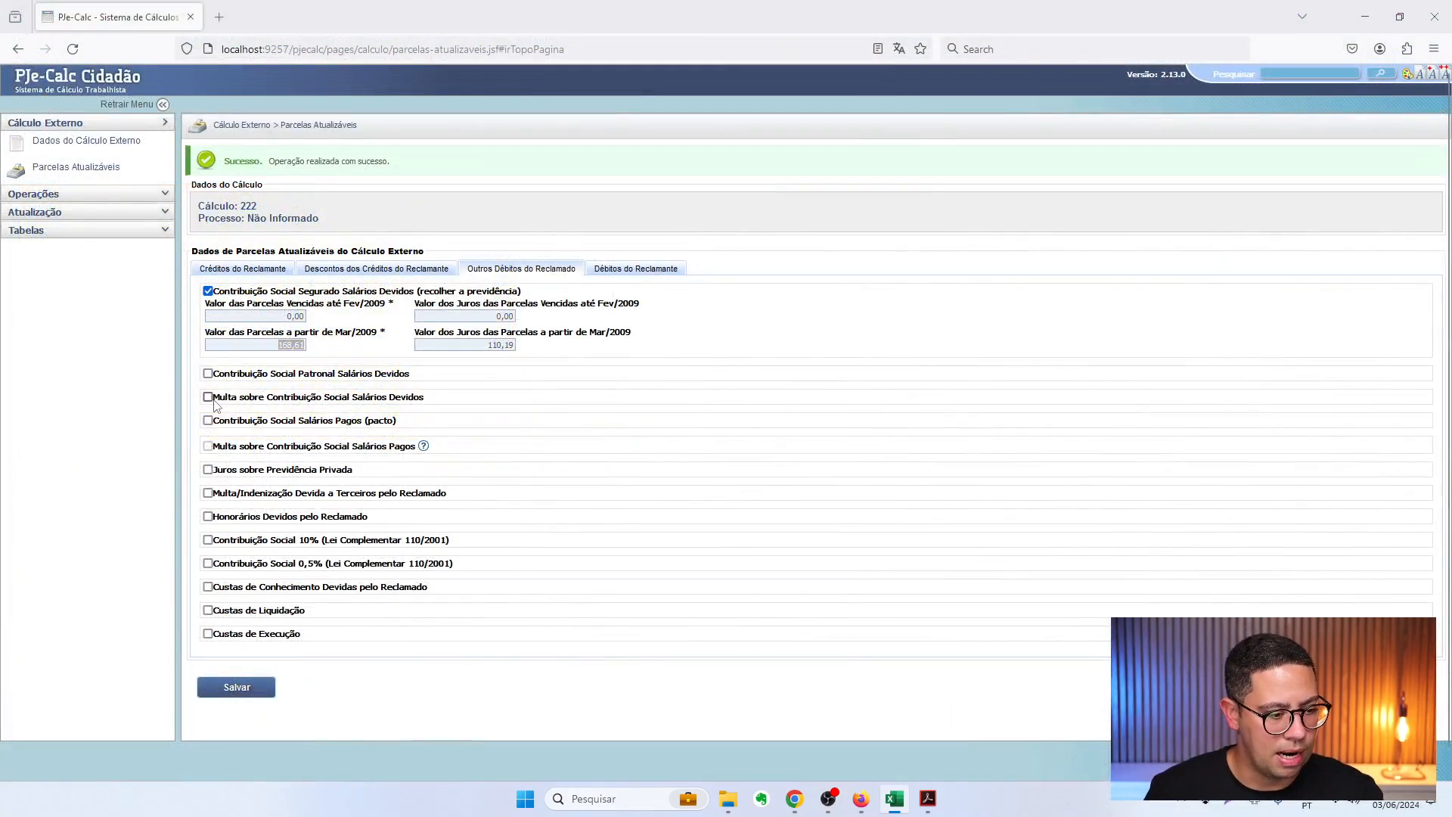
{"action": "left_click", "coordinate": [208, 398]}
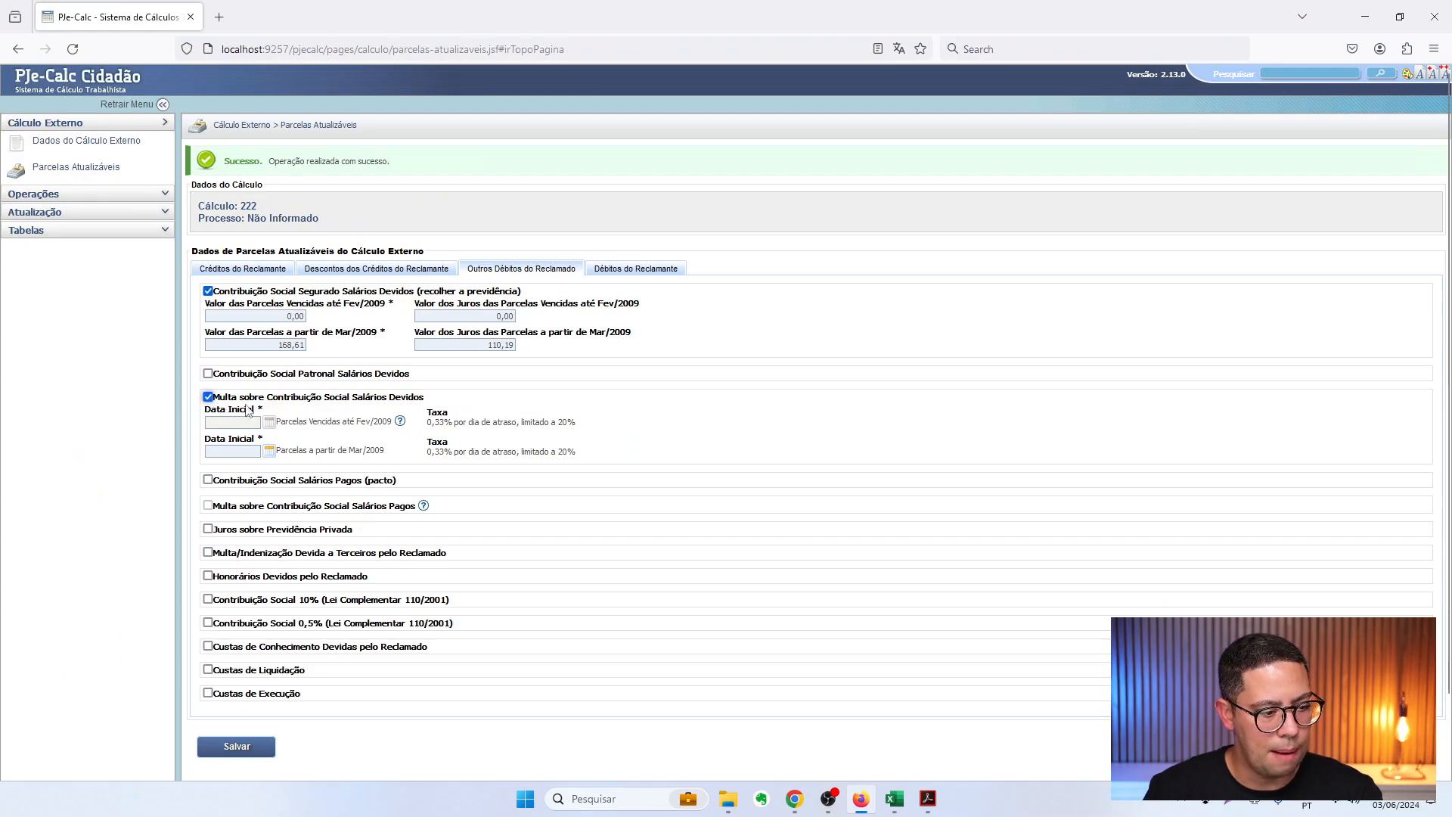
{"action": "left_click", "coordinate": [208, 398]}
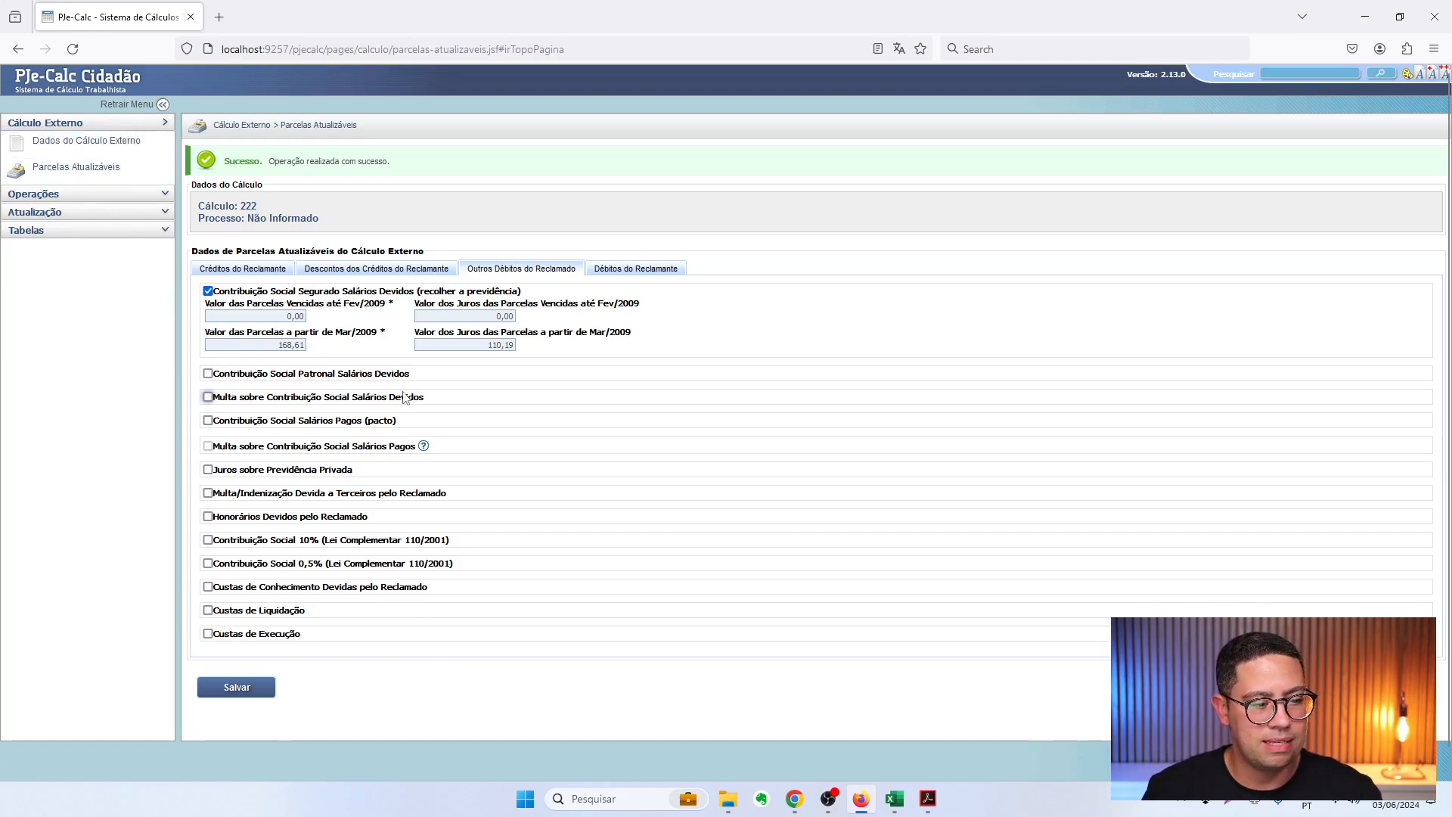
Using the parcelas sum from the Excel sheet, set Valor das Parcelas Vencidas até Fev/2009 to 31,78 in PJe-Calc
{"action": "left_click", "coordinate": [261, 316]}
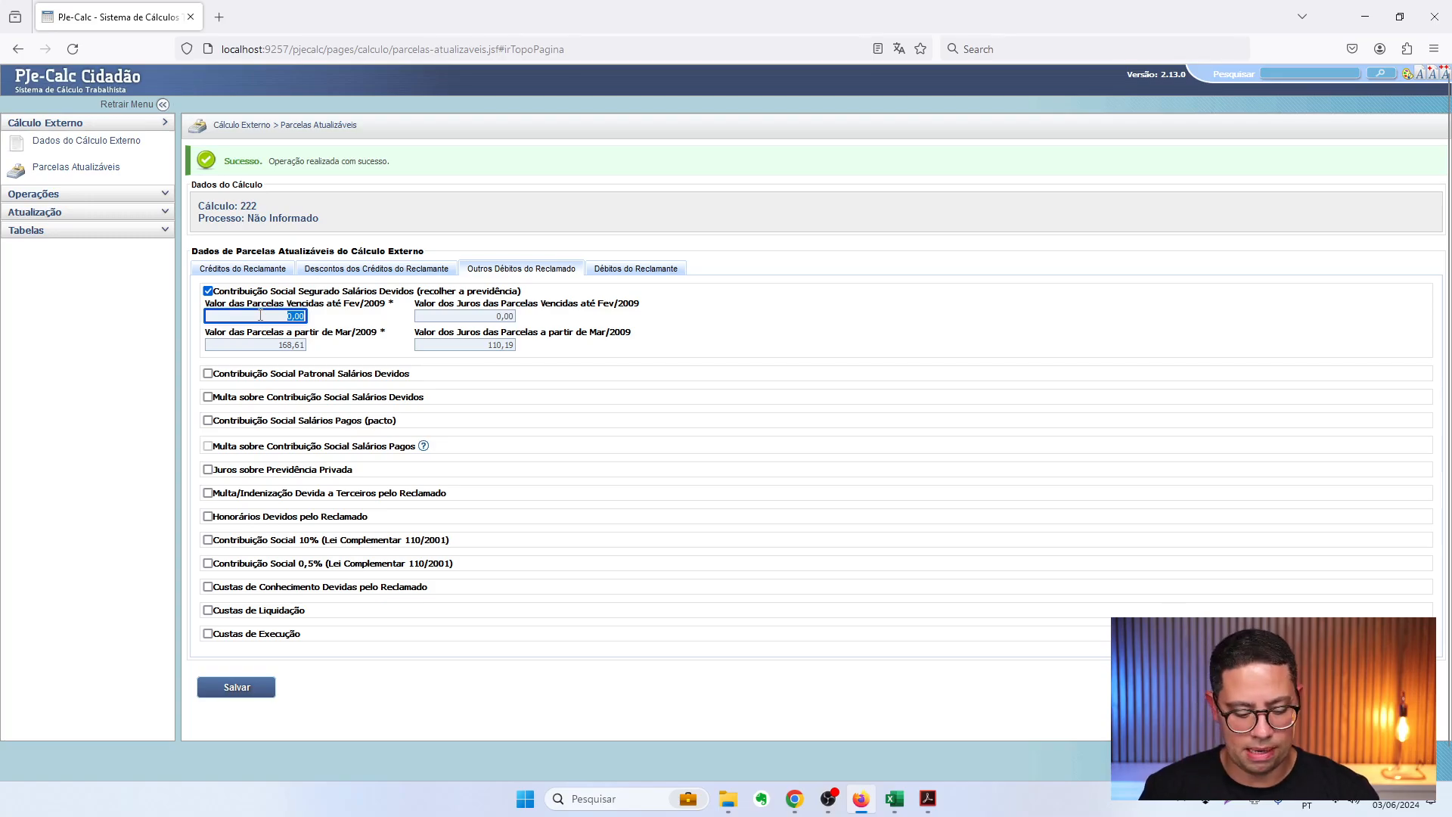
{"action": "key", "text": "alt+Tab"}
{"action": "left_click_drag", "start_coordinate": [539, 419], "coordinate": [591, 433]}
{"action": "left_click", "coordinate": [591, 434]}
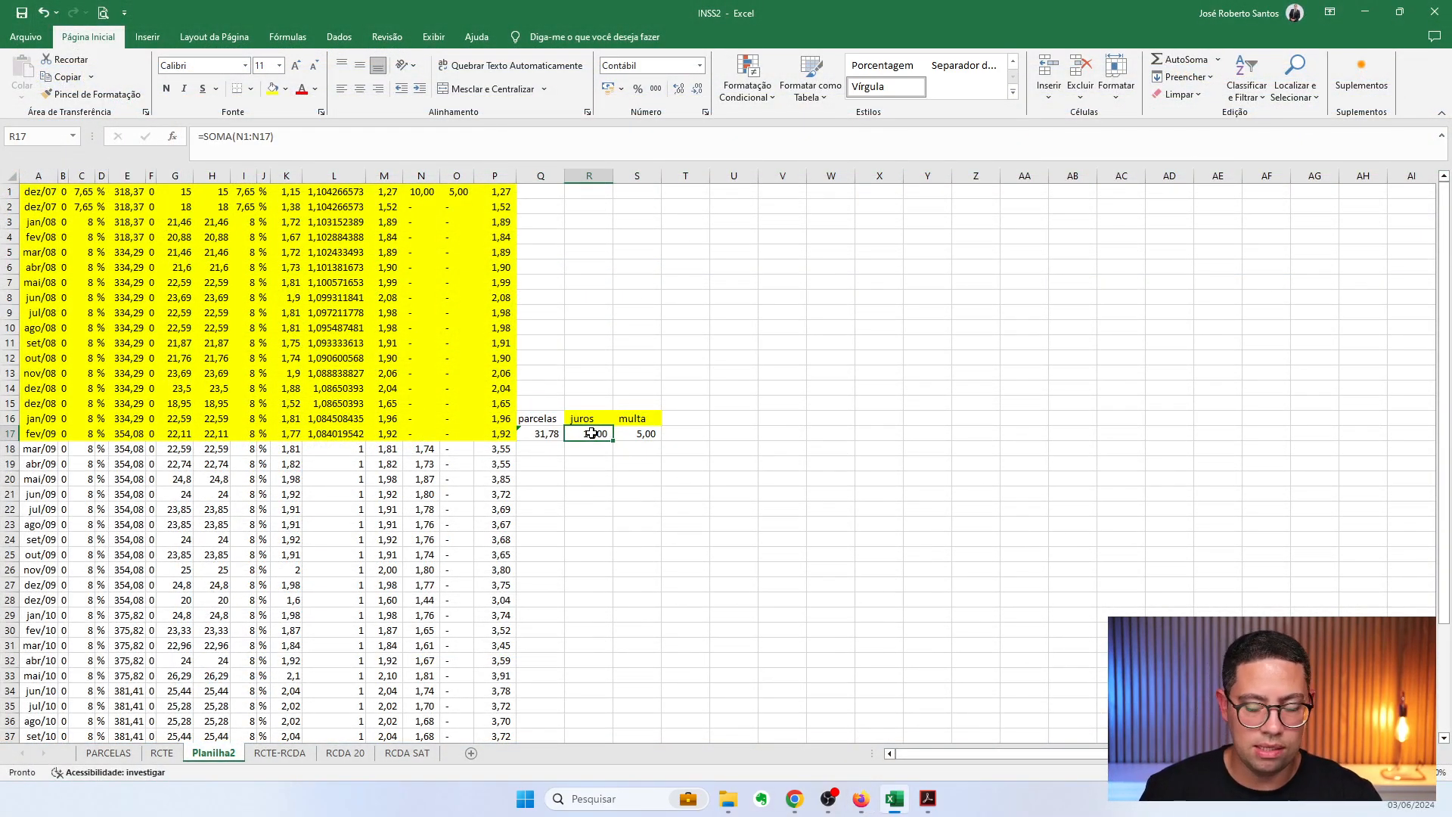
{"action": "key", "text": "alt+Tab"}
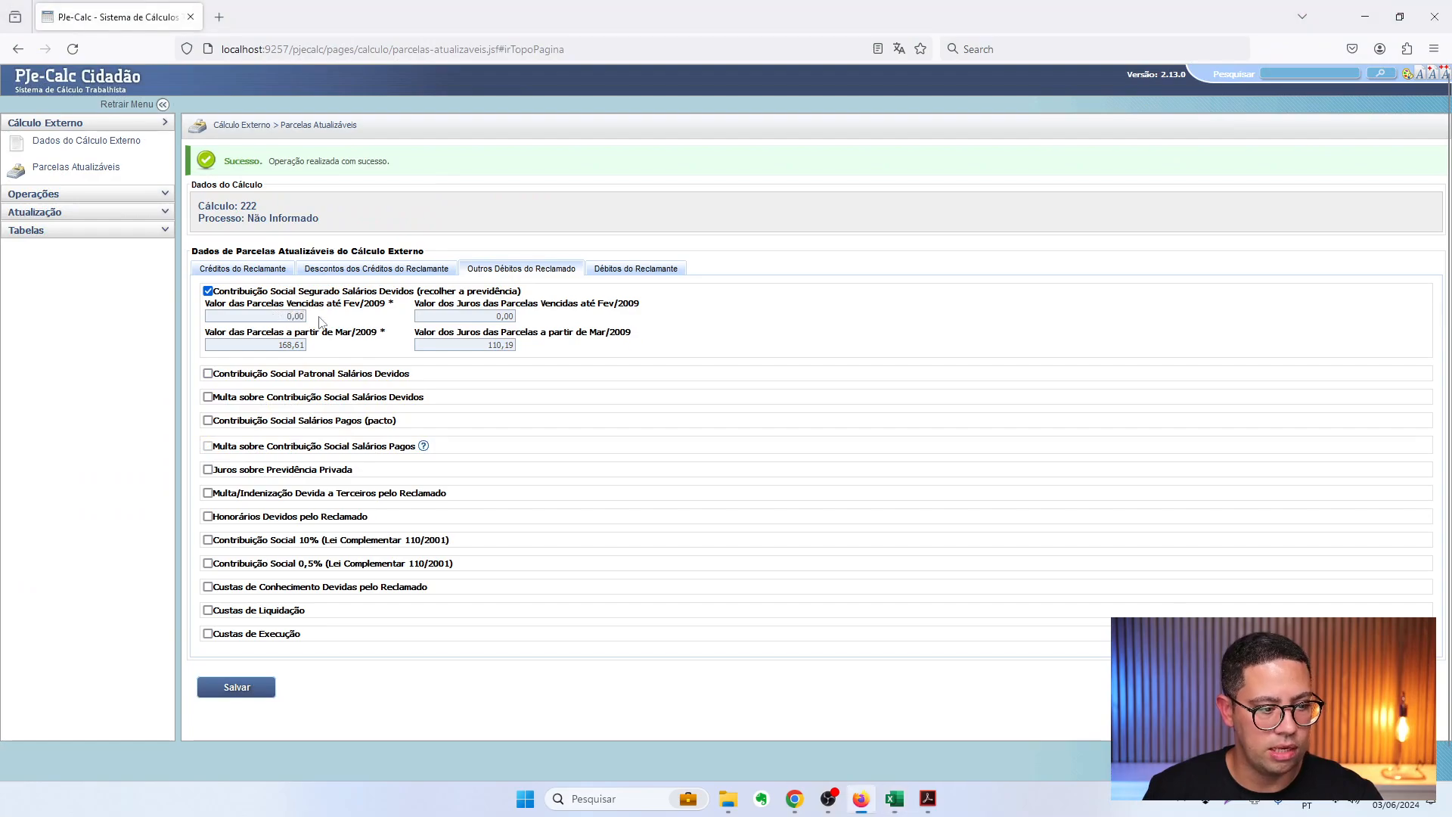
{"action": "left_click", "coordinate": [293, 318]}
{"action": "key", "text": "Tab"}
Enter 10,00 as Valor dos Juros das Parcelas Vencidas até Fev/2009, and reset it to 0,00
{"action": "type", "text": "1"}
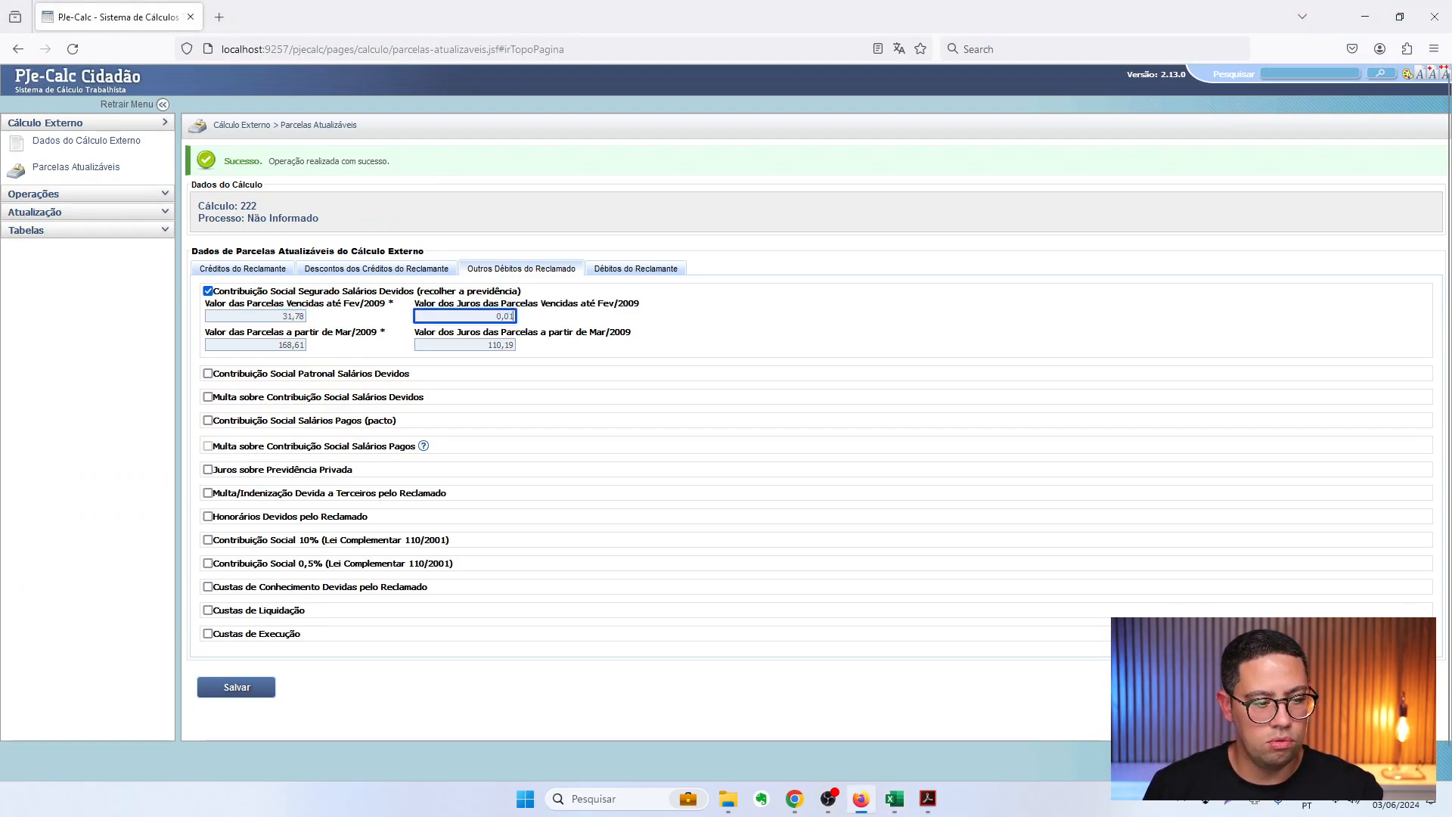
{"action": "type", "text": "0,00"}
{"action": "key", "text": "Tab"}
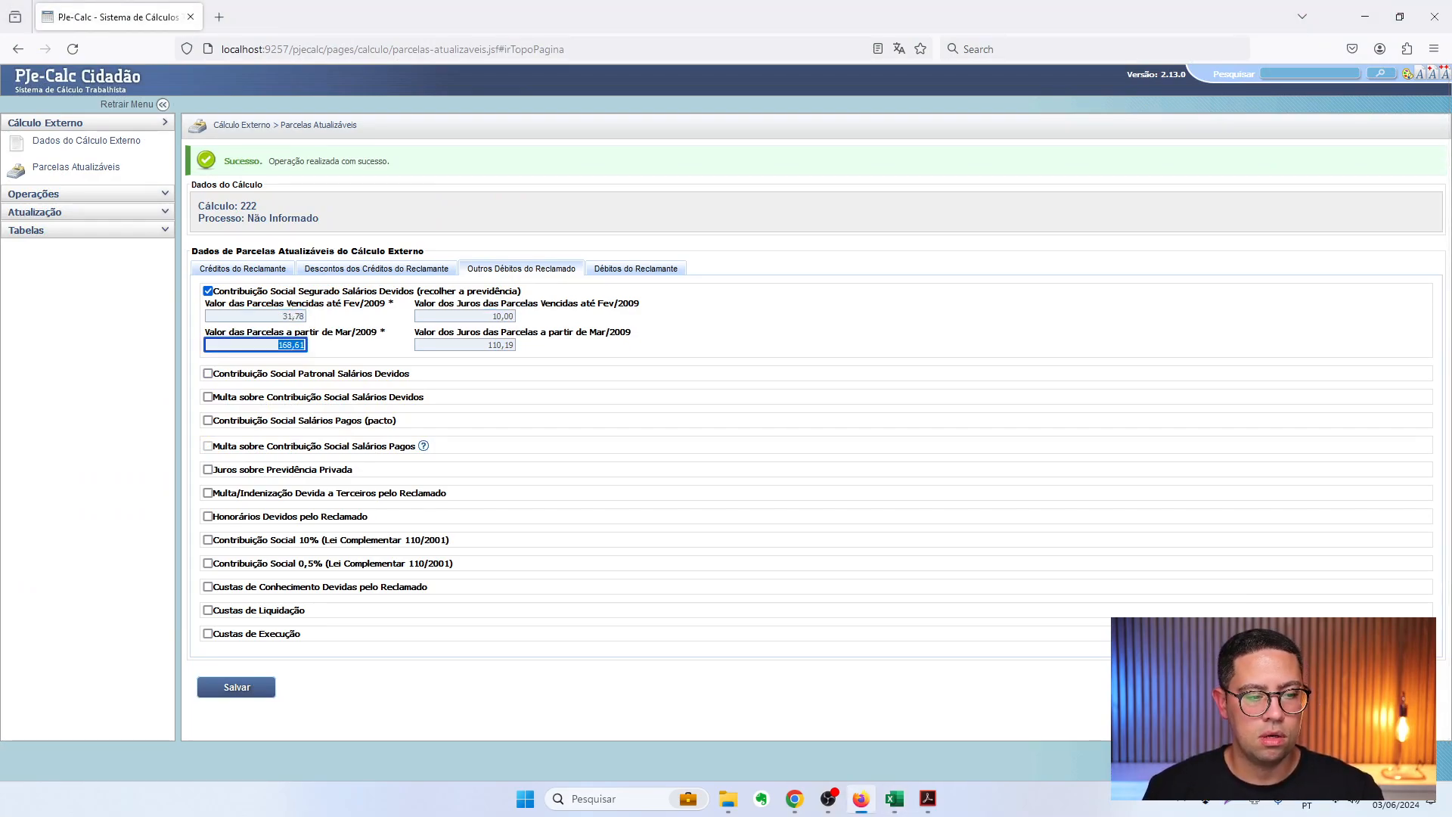
{"action": "key", "text": "shift+Tab"}
{"action": "key", "text": "Tab"}
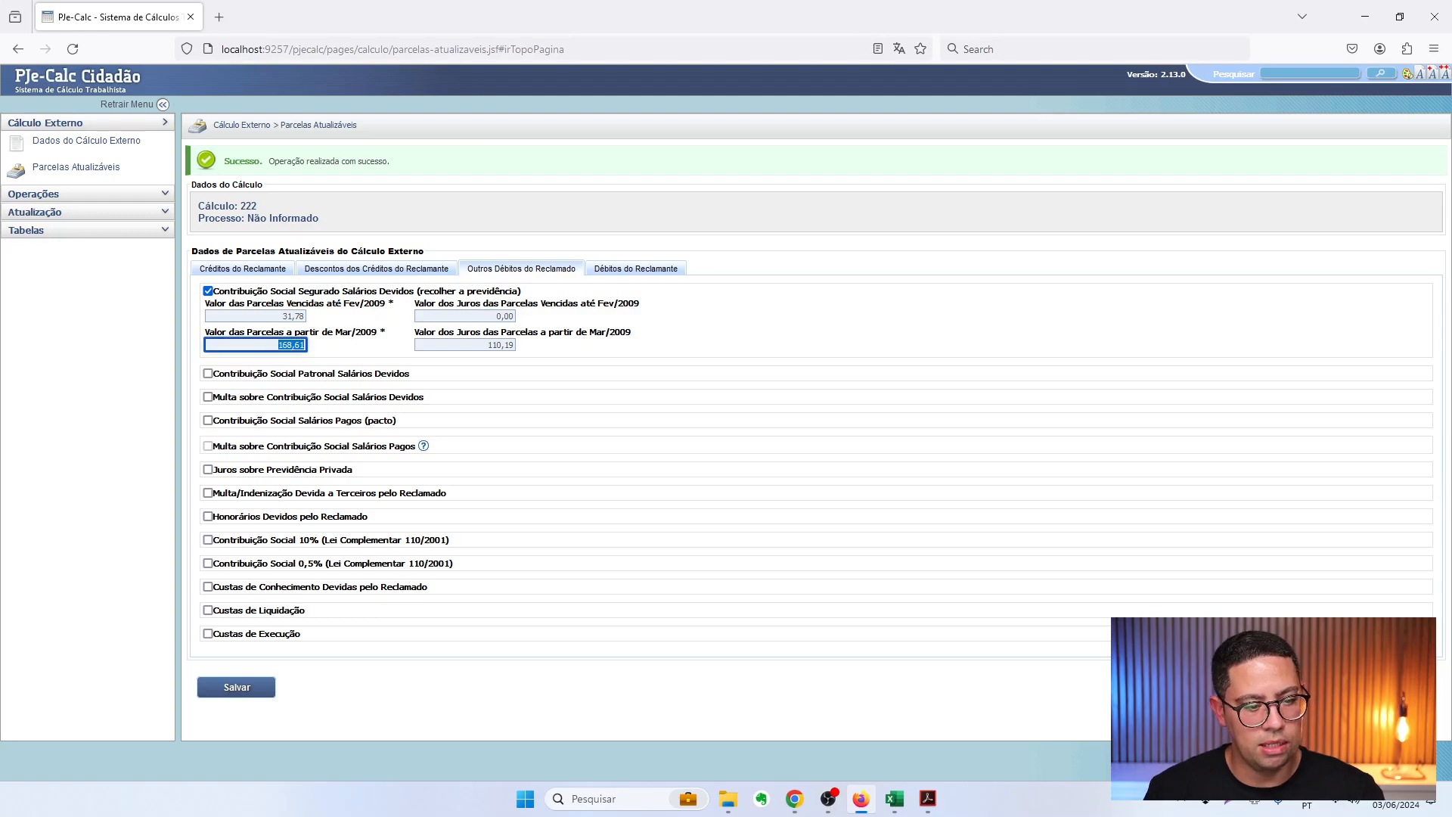
Switch to the Excel sheet and set the first row's interest and fine in cells N1 and O1 to 0
{"action": "key", "text": "alt+Tab"}
{"action": "left_click_drag", "start_coordinate": [540, 432], "coordinate": [639, 434]}
{"action": "left_click", "coordinate": [613, 435]}
{"action": "left_click", "coordinate": [422, 191]}
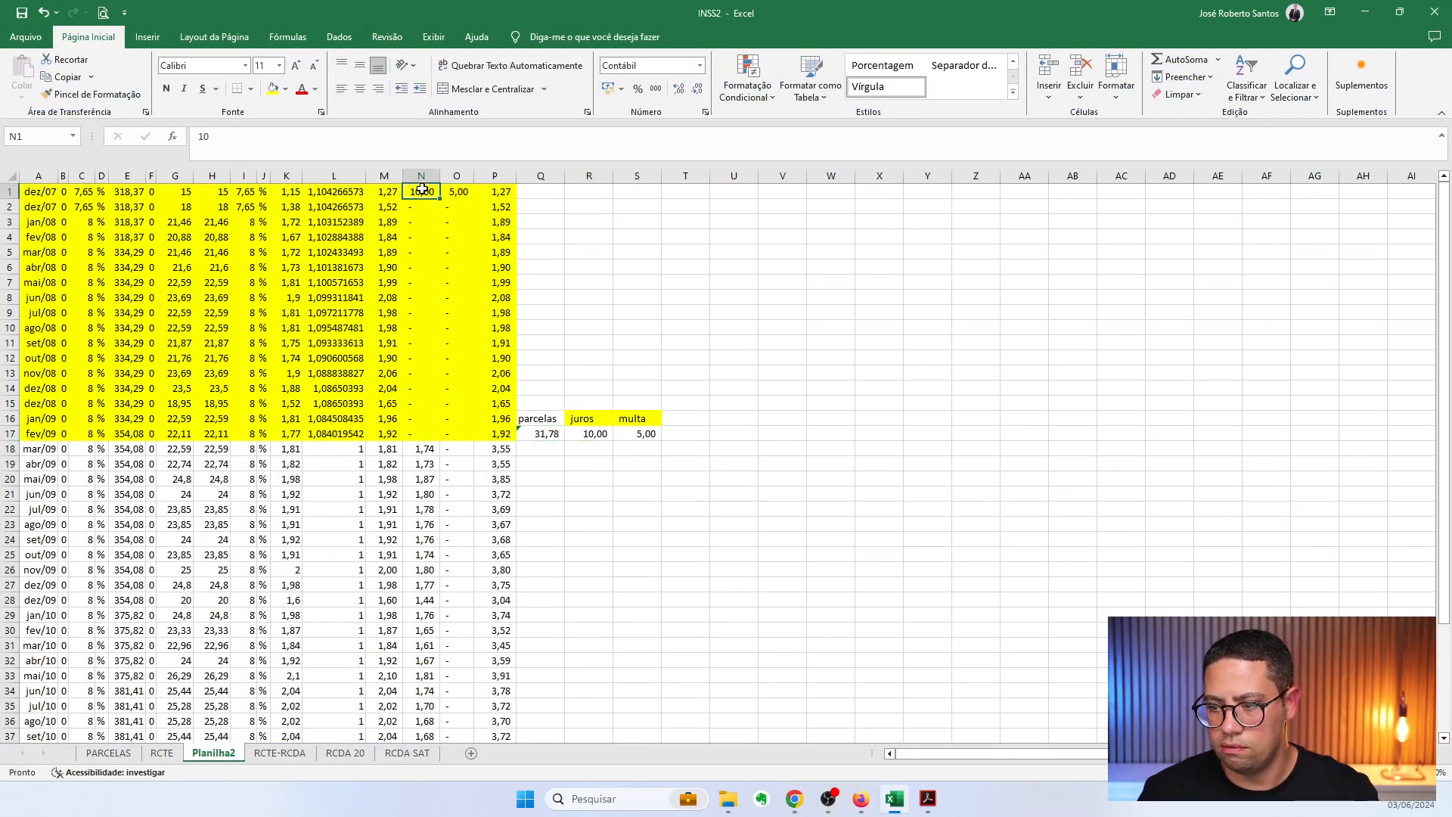
{"action": "type", "text": "0"}
{"action": "key", "text": "Tab"}
{"action": "type", "text": "0"}
{"action": "key", "text": "Tab"}
Sum the corrected instalments from mar/09 to abr/11 in cell Q46 with =SOMA(M18:M46)
{"action": "scroll", "coordinate": [415, 499], "scroll_direction": "down", "scroll_amount": 6}
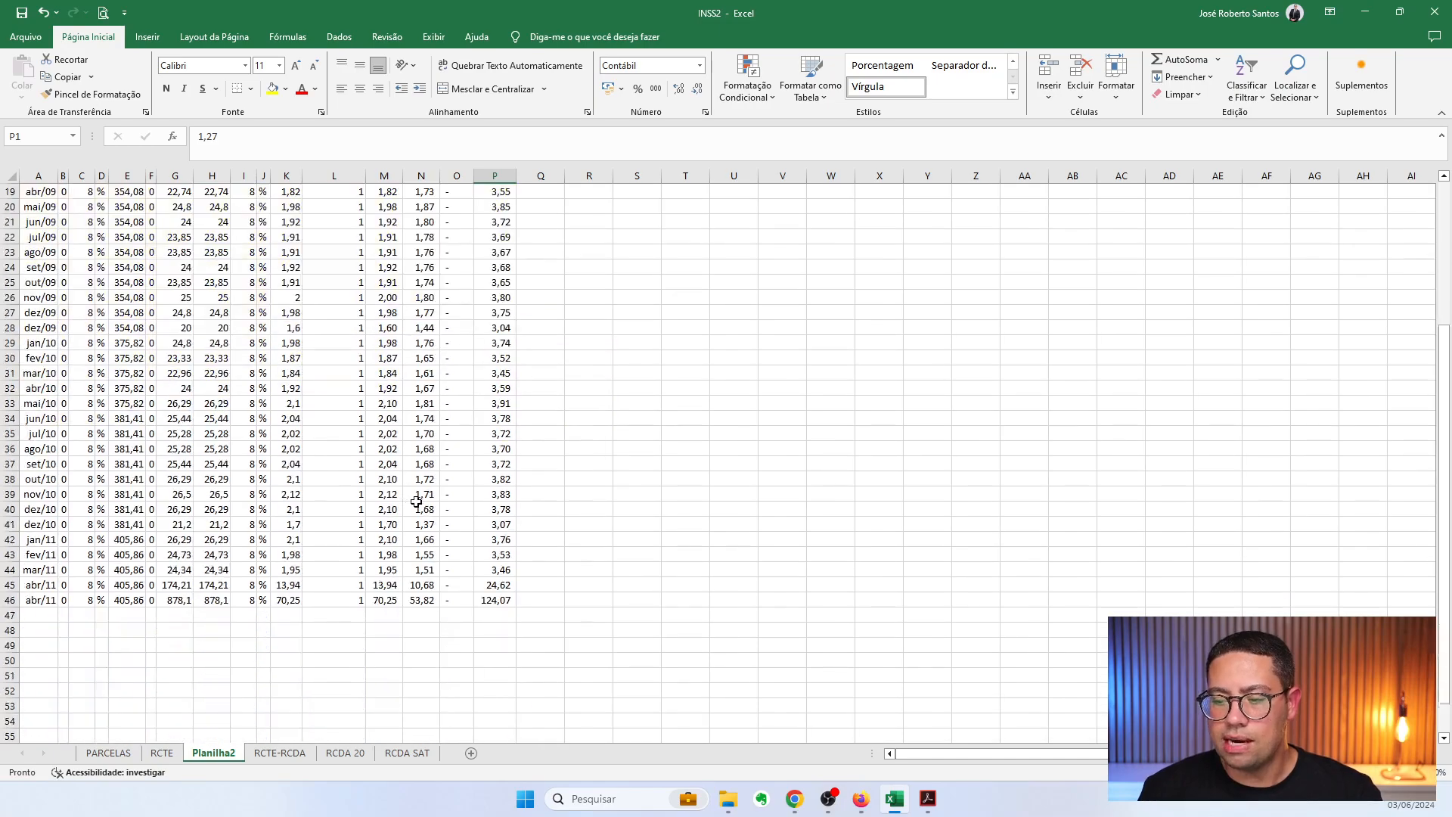
{"action": "left_click", "coordinate": [553, 599]}
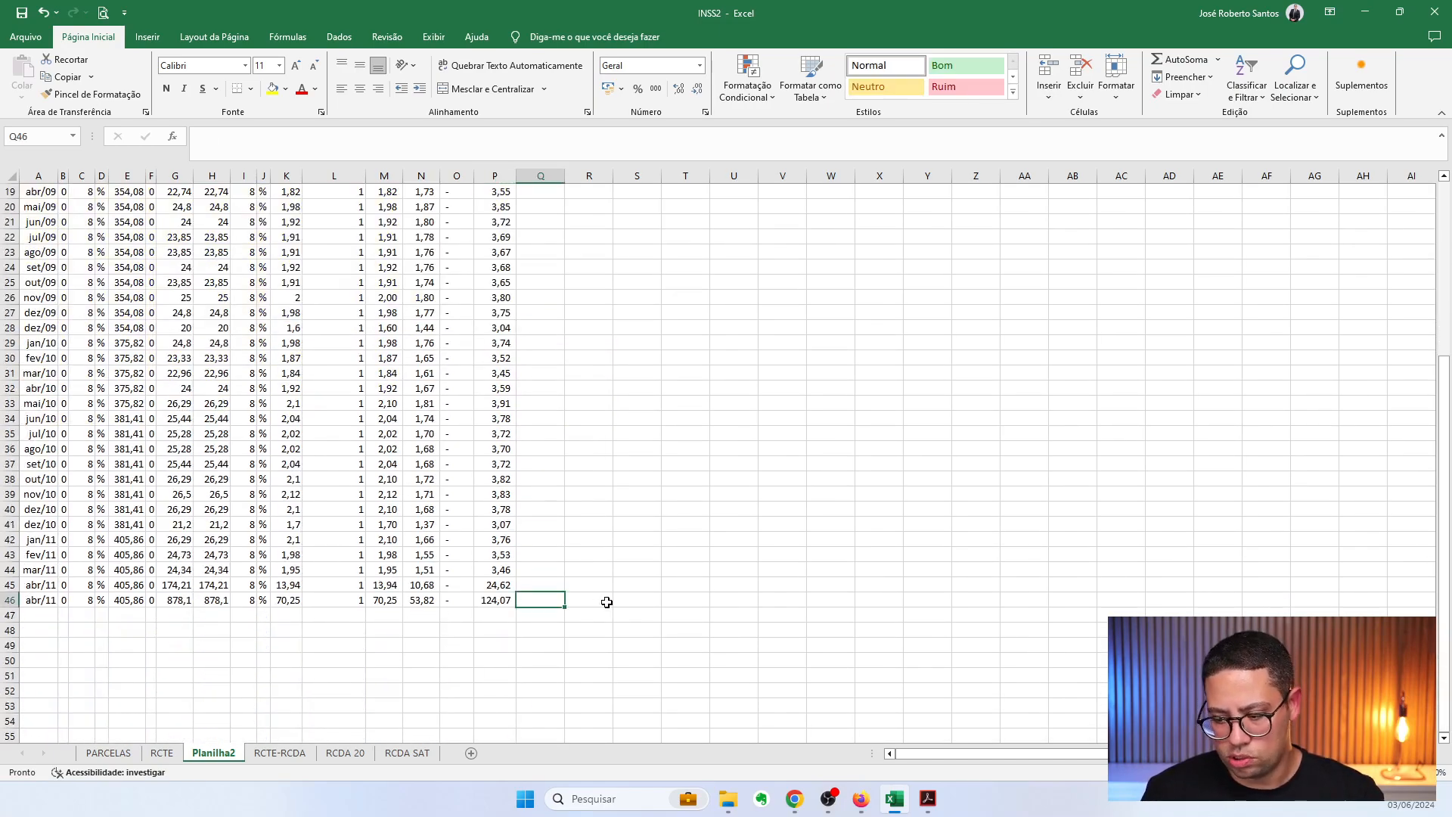
{"action": "type", "text": "=soma("}
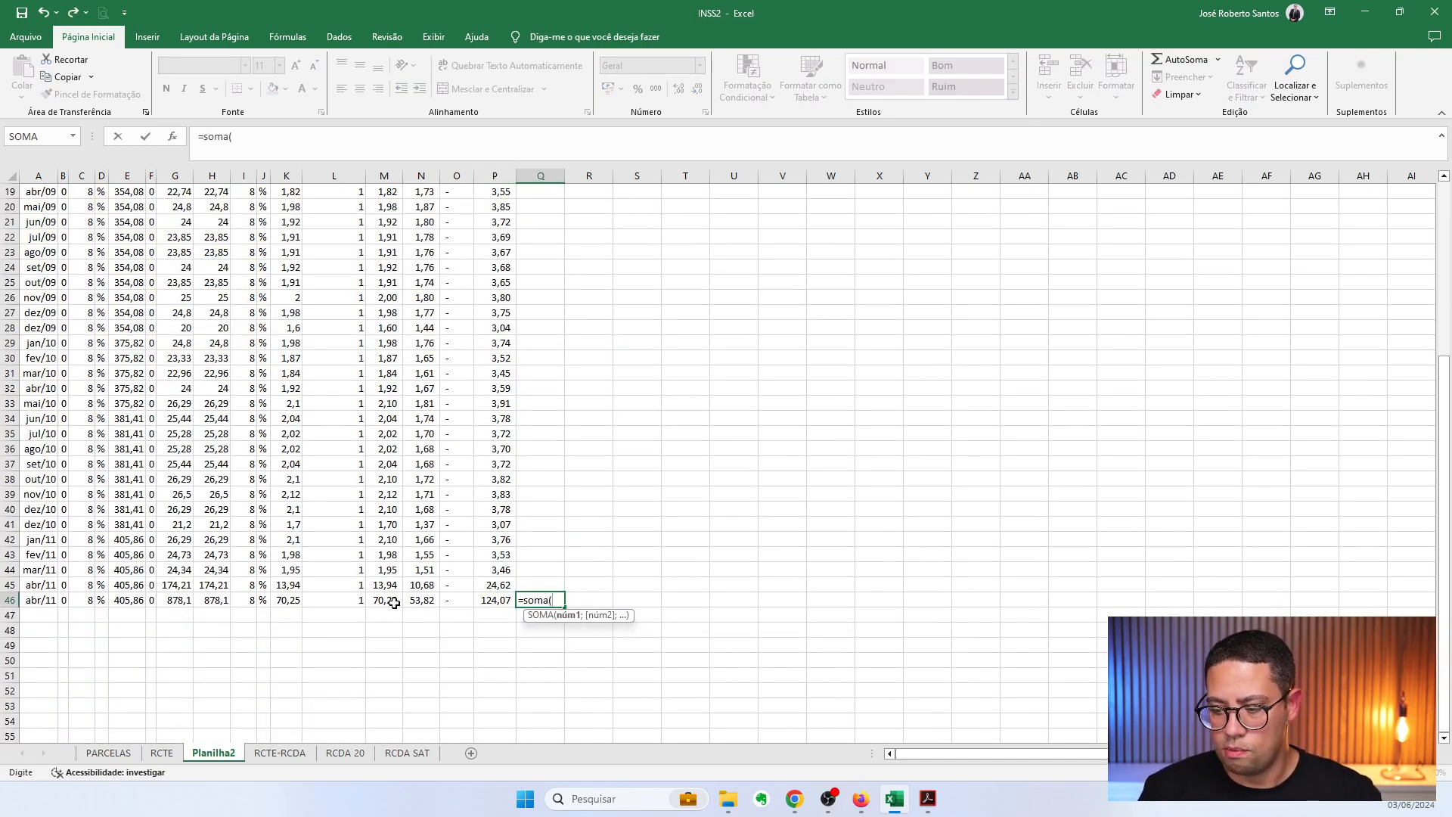
{"action": "left_click_drag", "start_coordinate": [386, 586], "coordinate": [409, 175]}
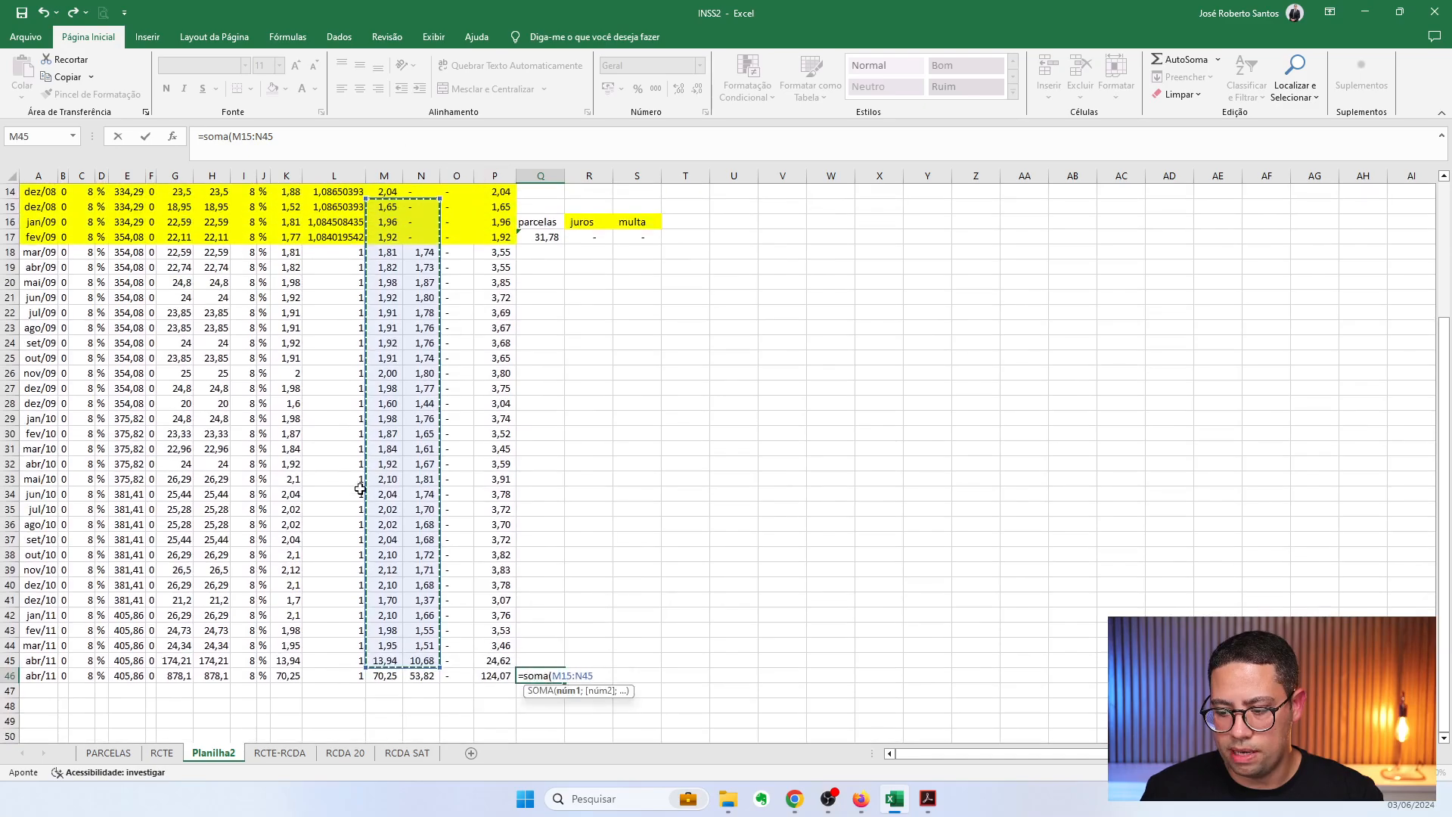
{"action": "scroll", "coordinate": [367, 506], "scroll_direction": "down", "scroll_amount": 3}
{"action": "left_click_drag", "start_coordinate": [386, 548], "coordinate": [392, 327]}
{"action": "type", "text": ")"}
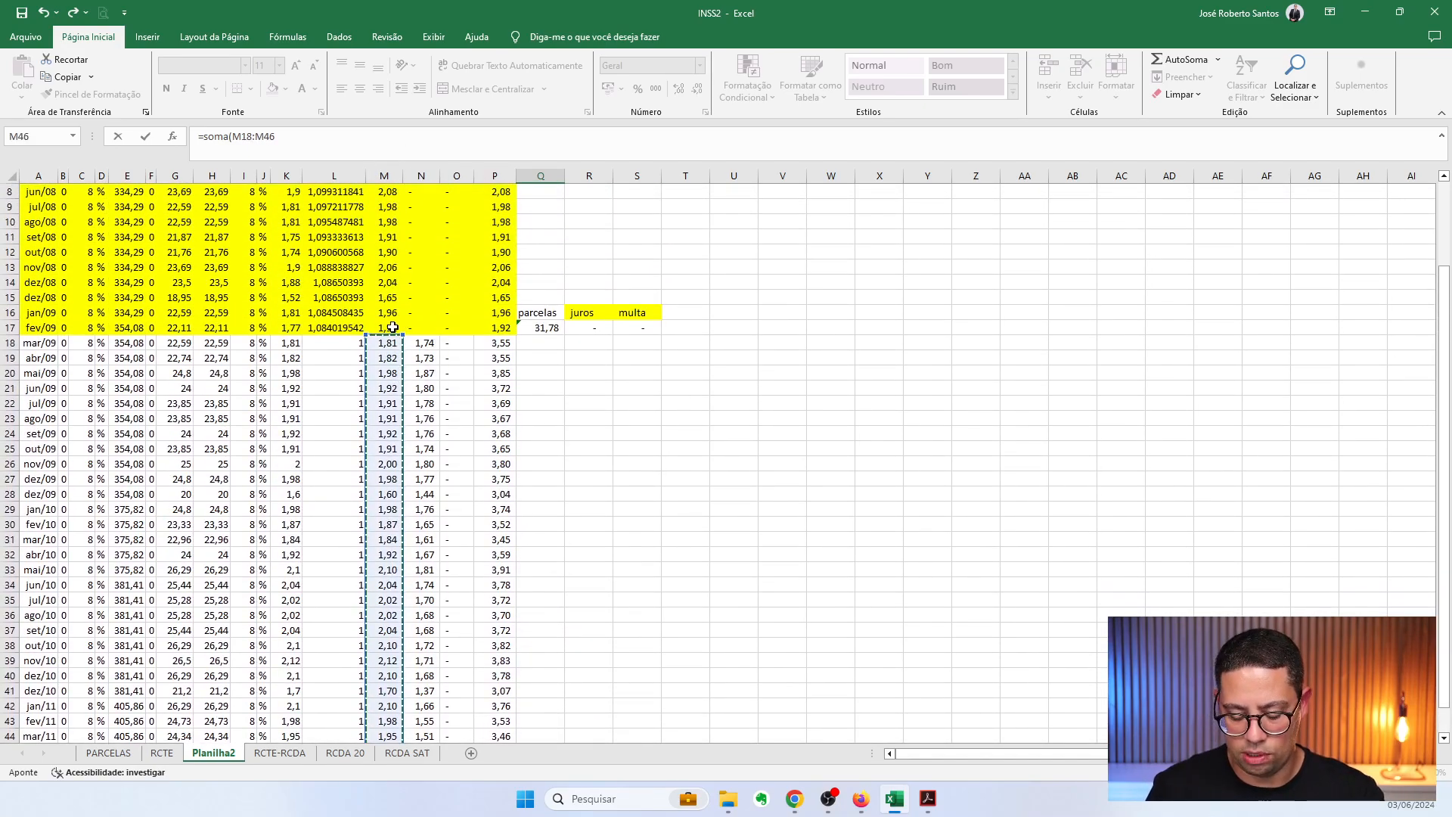
{"action": "key", "text": "Return"}
Copy the Q46 sum formula into R46 to total the interest column from mar/09 onward
{"action": "key", "text": "Up"}
{"action": "key", "text": "ctrl+c"}
{"action": "key", "text": "Right"}
{"action": "key", "text": "ctrl+v"}
{"action": "key", "text": "Escape"}
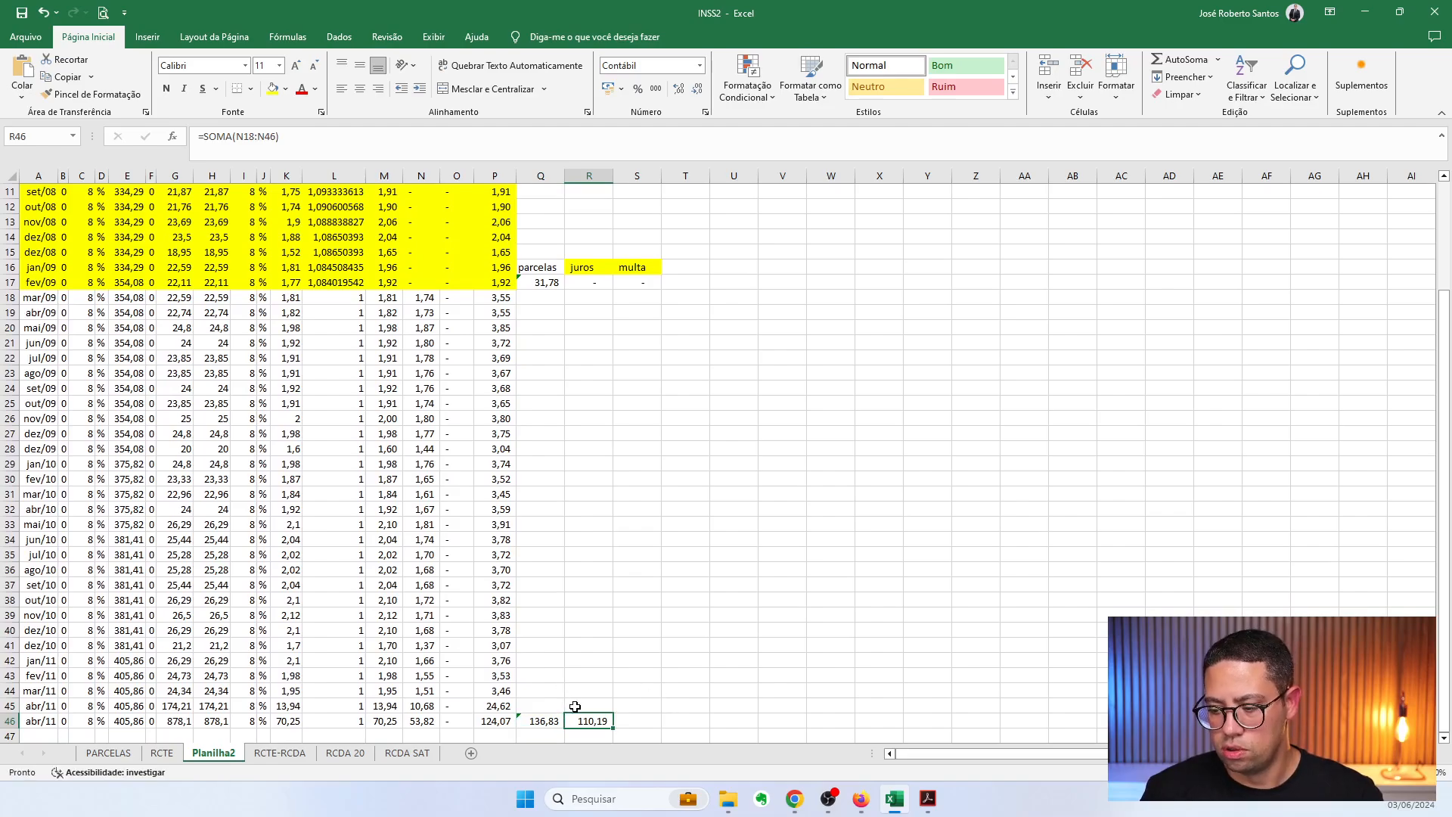
In PJe-Calc, set Valor das Parcelas a partir de Mar/2009 to 136,83 and the corresponding Juros to 110,19
{"action": "key", "text": "alt+Tab"}
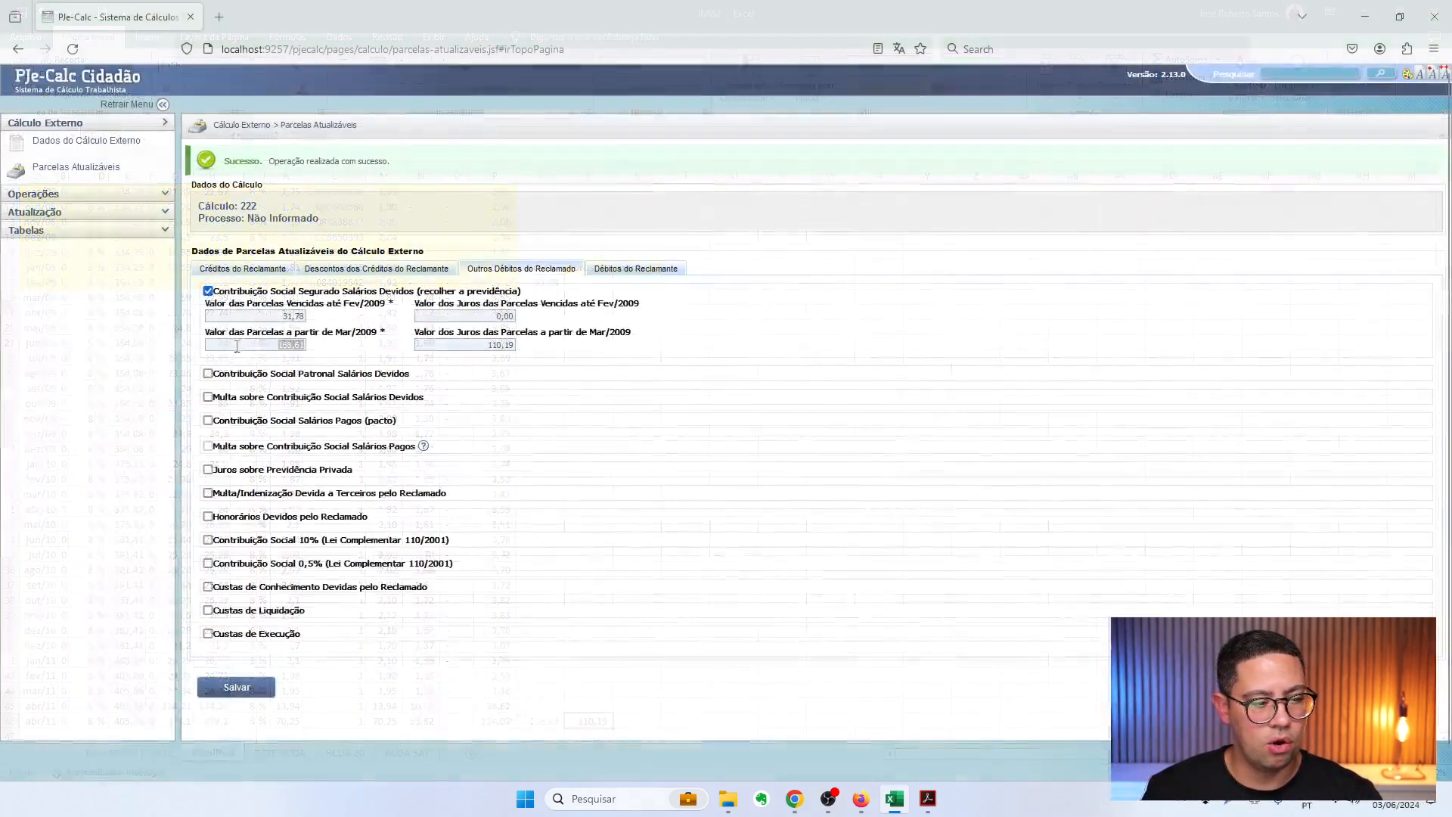
{"action": "left_click", "coordinate": [261, 344]}
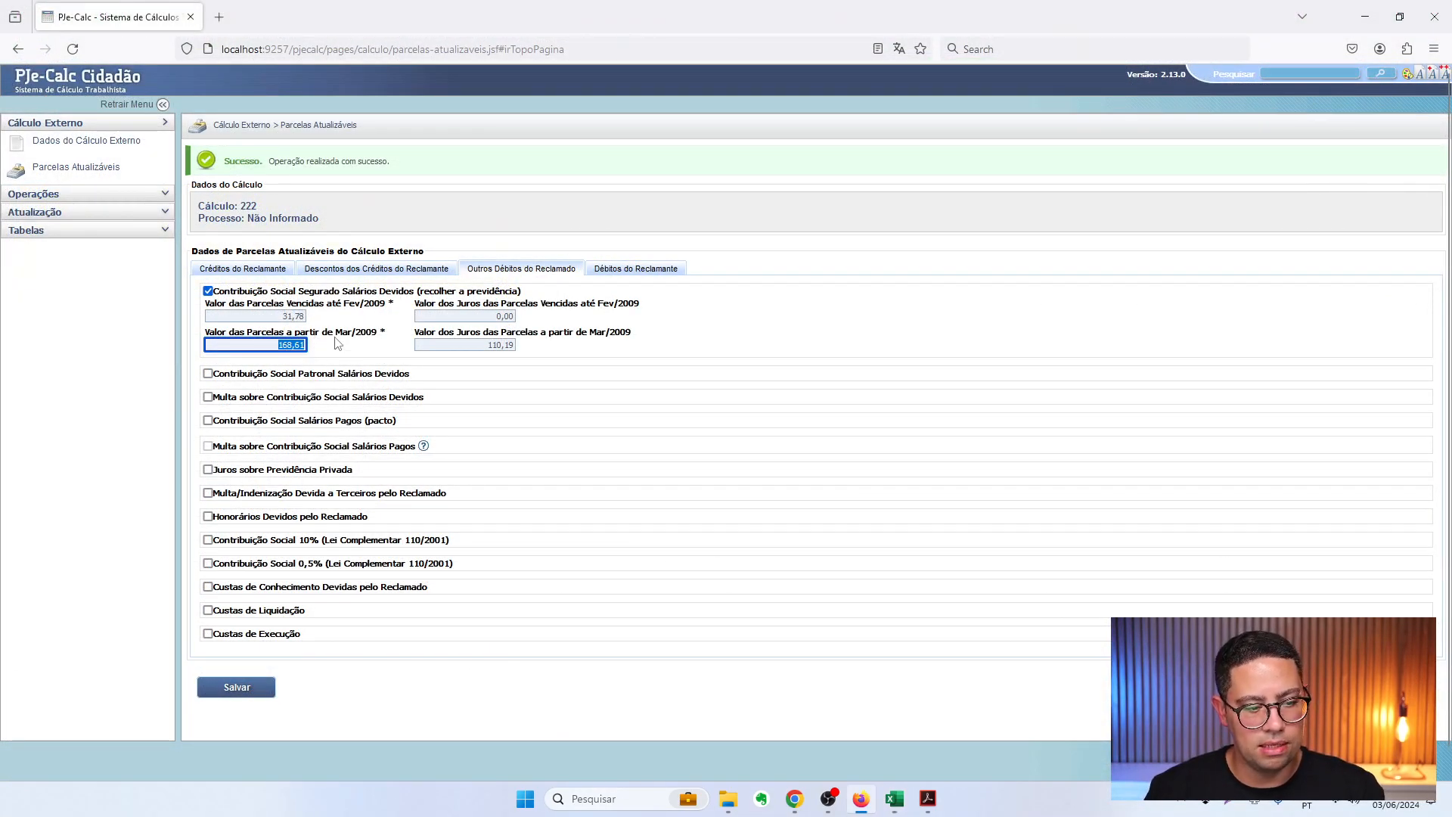
{"action": "type", "text": "13683"}
{"action": "key", "text": "Tab"}
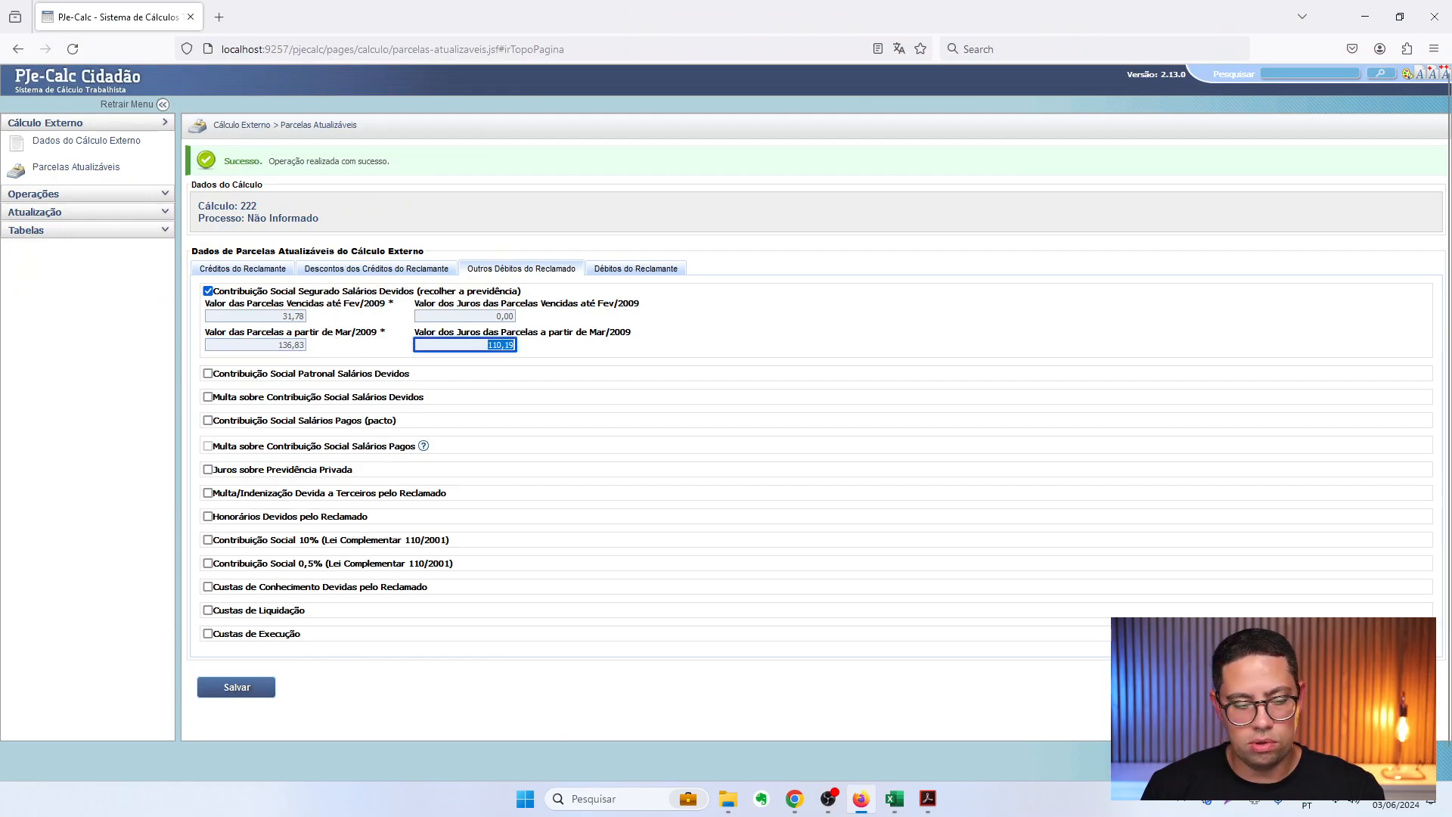
{"action": "type", "text": "110,19"}
{"action": "key", "text": "Tab"}
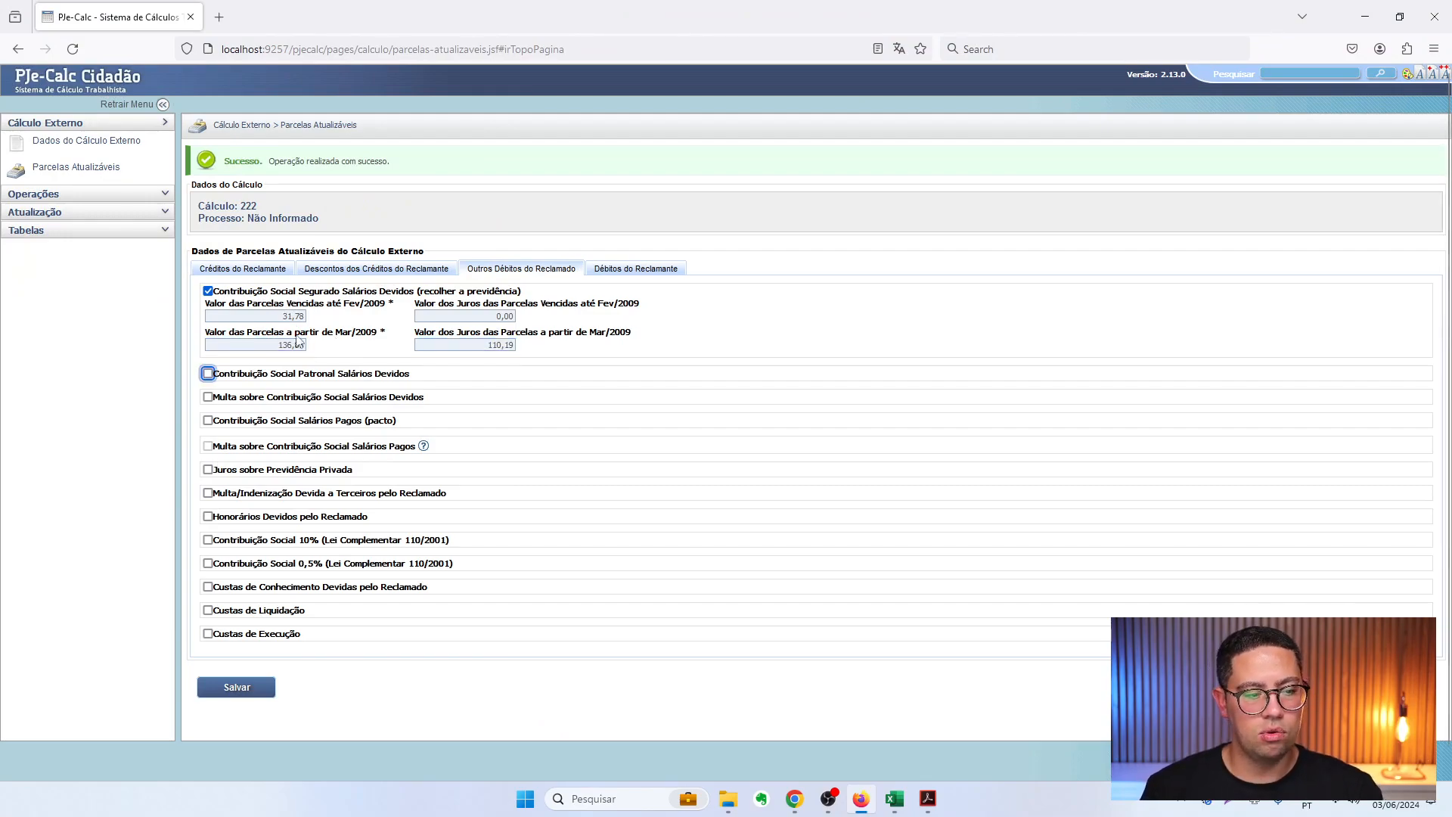
Compare the entered instalments with the corrected-value total and the rows up to 02/2009 in the PDF report's Contribuição Social Segurado table
{"action": "key", "text": "alt+Tab"}
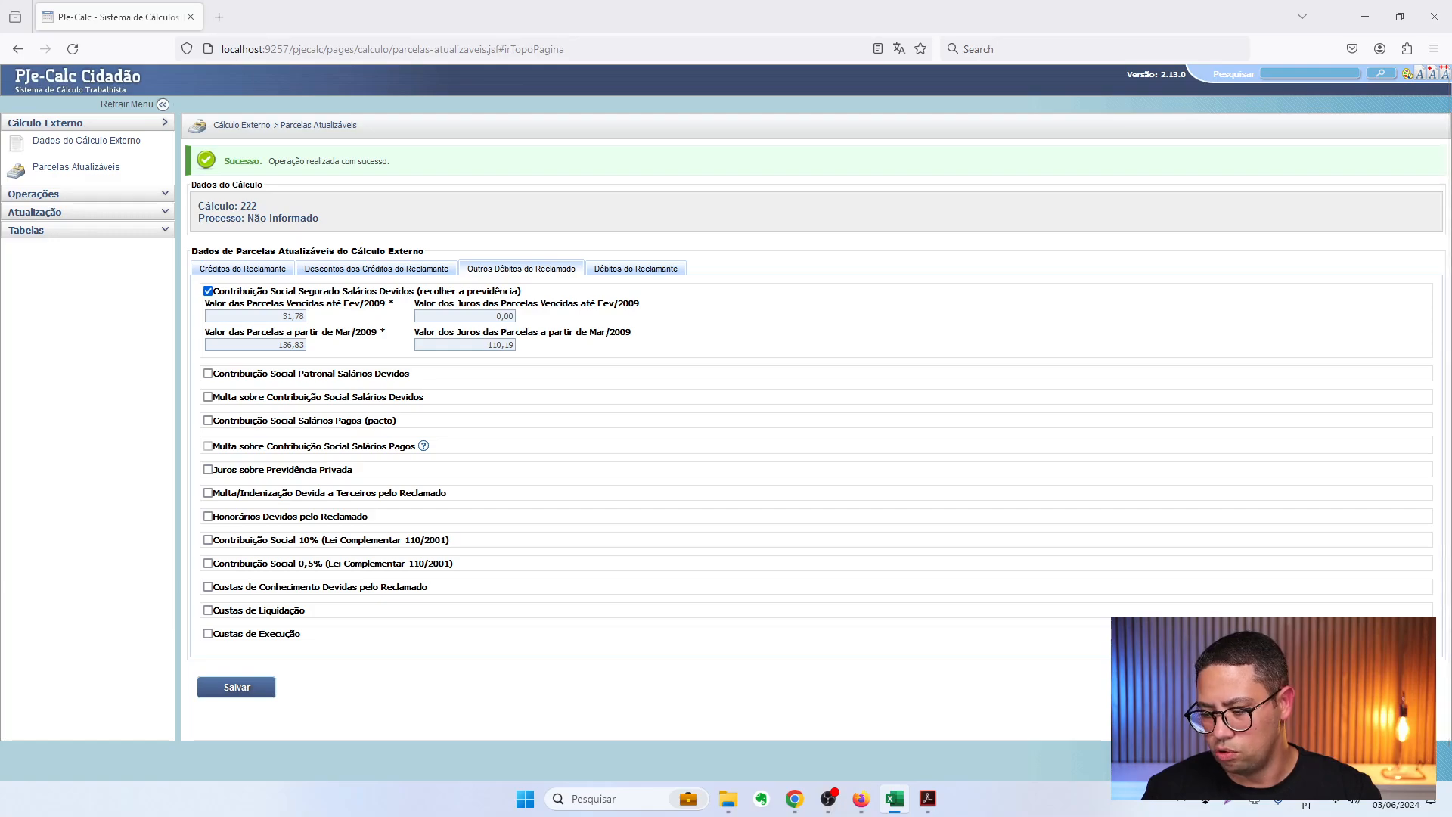
{"action": "key", "text": "alt+Tab"}
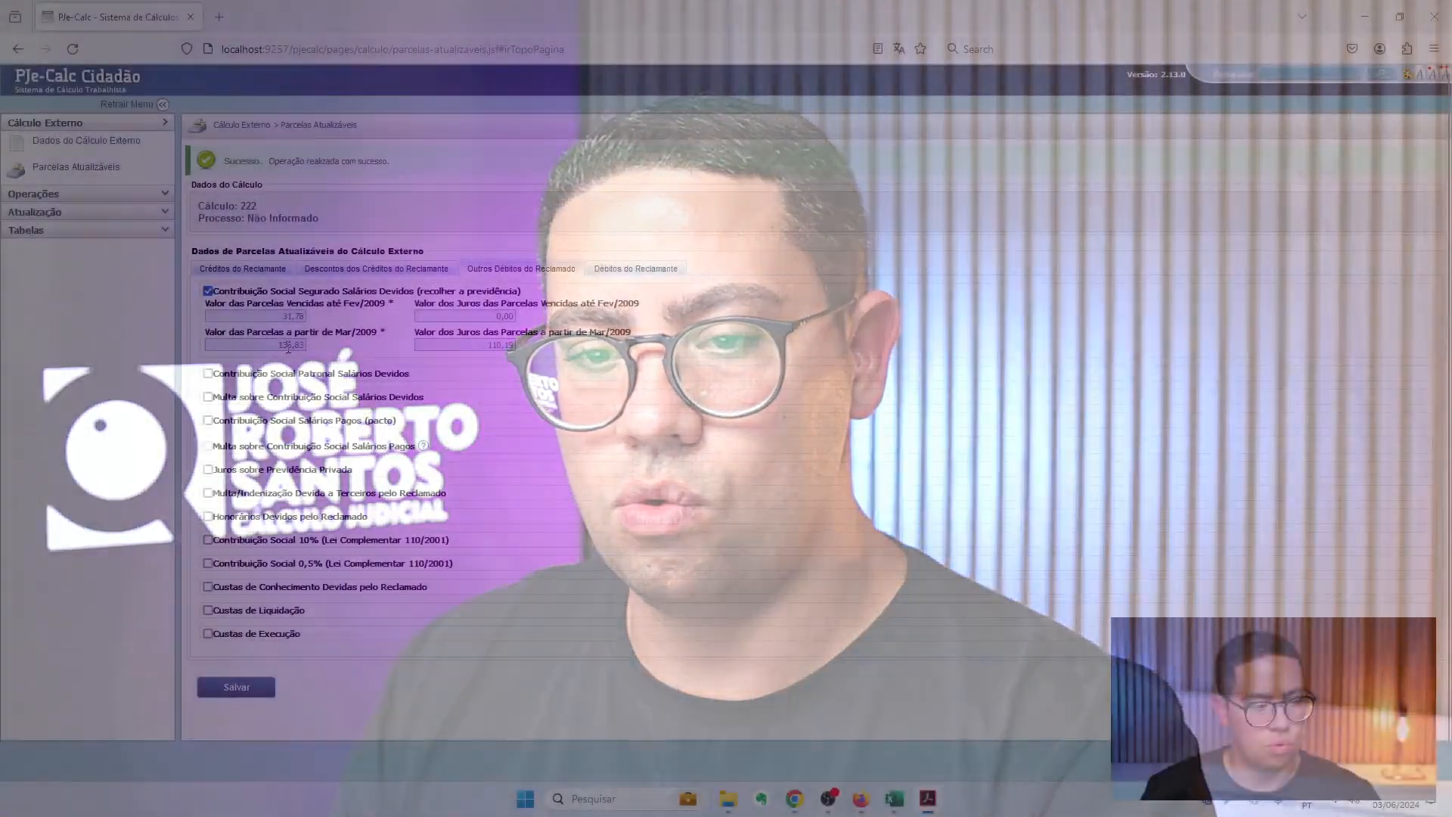
{"action": "double_click", "coordinate": [281, 345]}
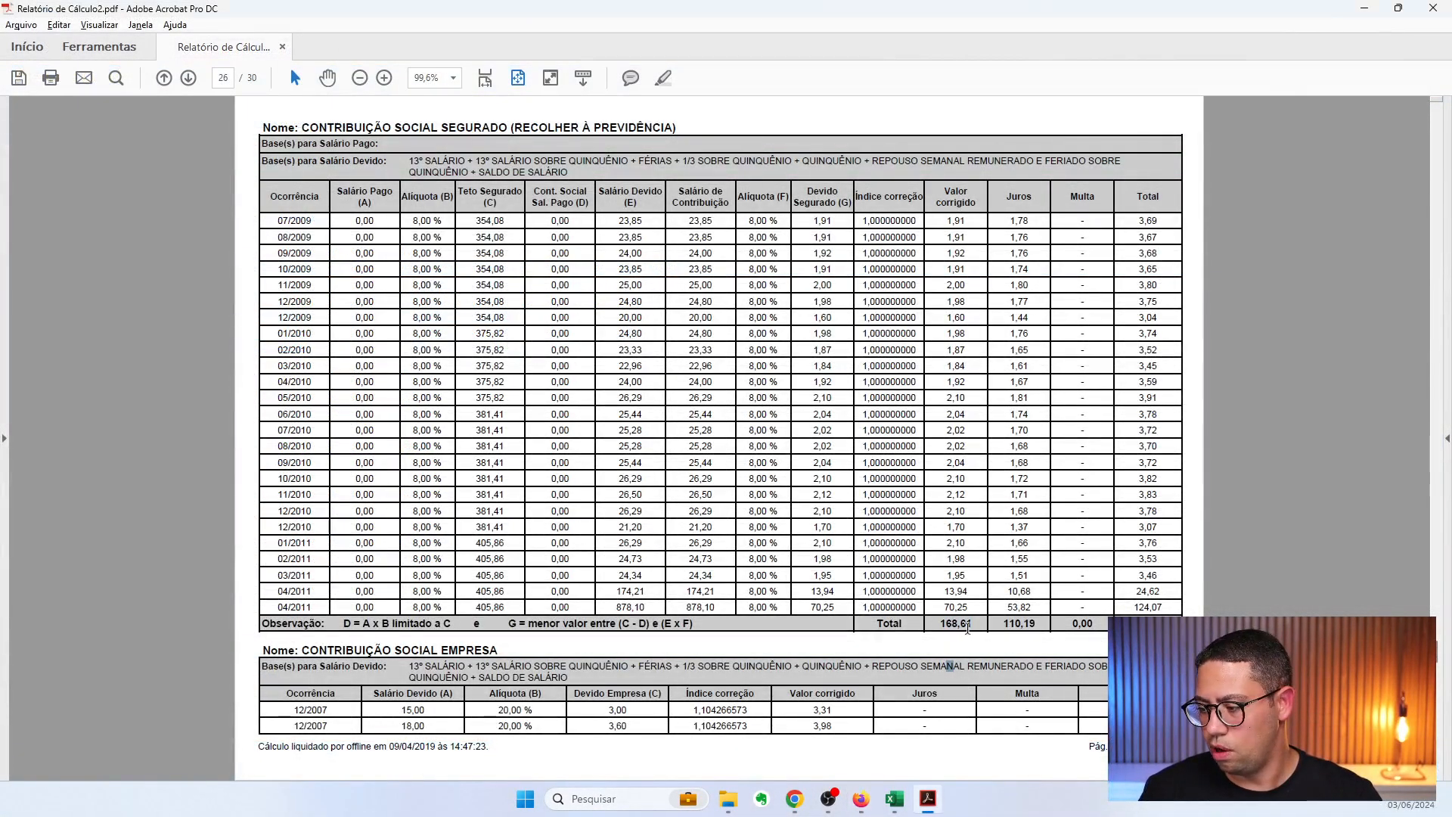
{"action": "left_click_drag", "start_coordinate": [972, 623], "coordinate": [938, 625]}
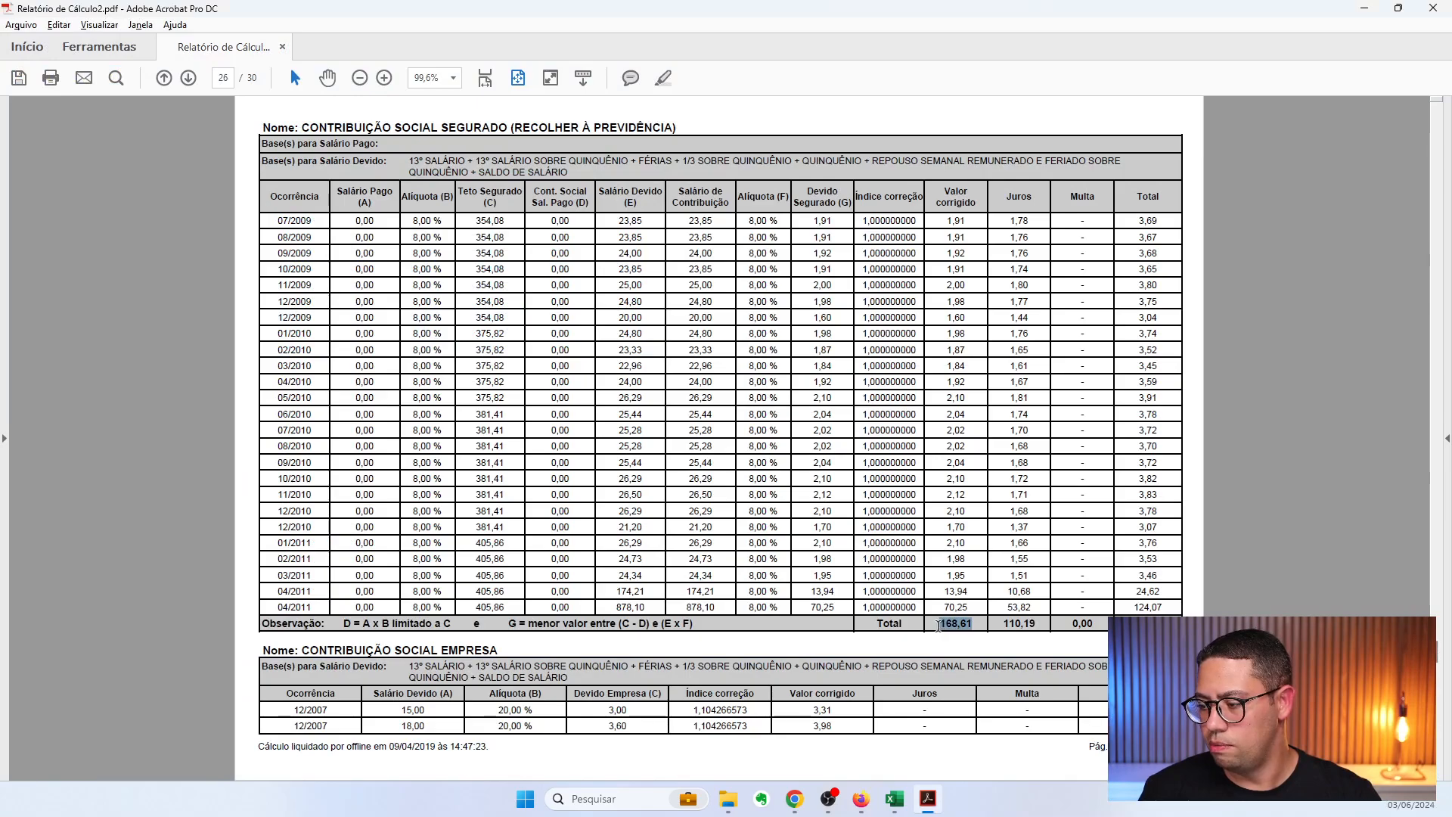
{"action": "scroll", "coordinate": [1002, 556], "scroll_direction": "up", "scroll_amount": 1}
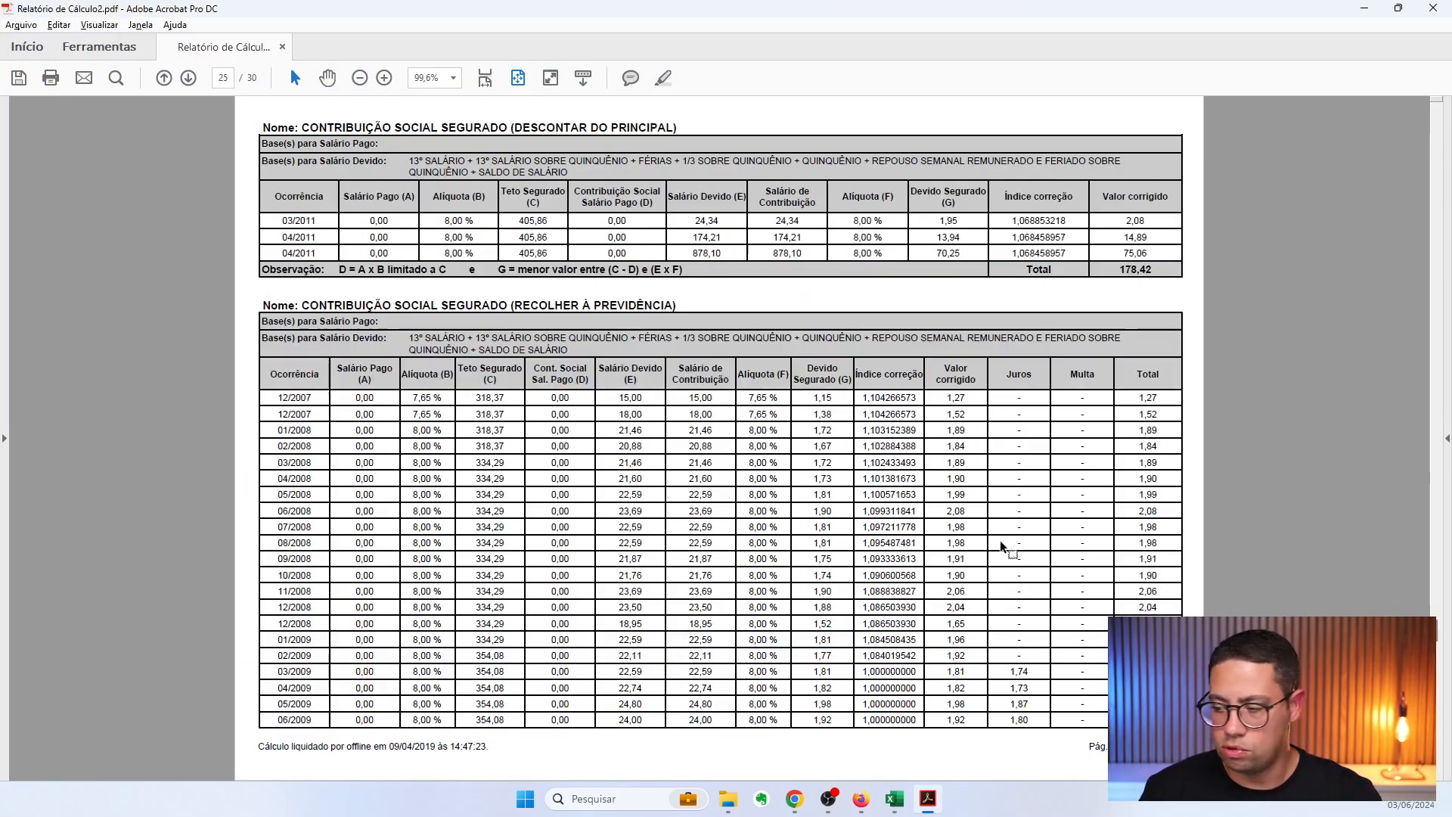
{"action": "left_click_drag", "start_coordinate": [965, 653], "coordinate": [964, 394]}
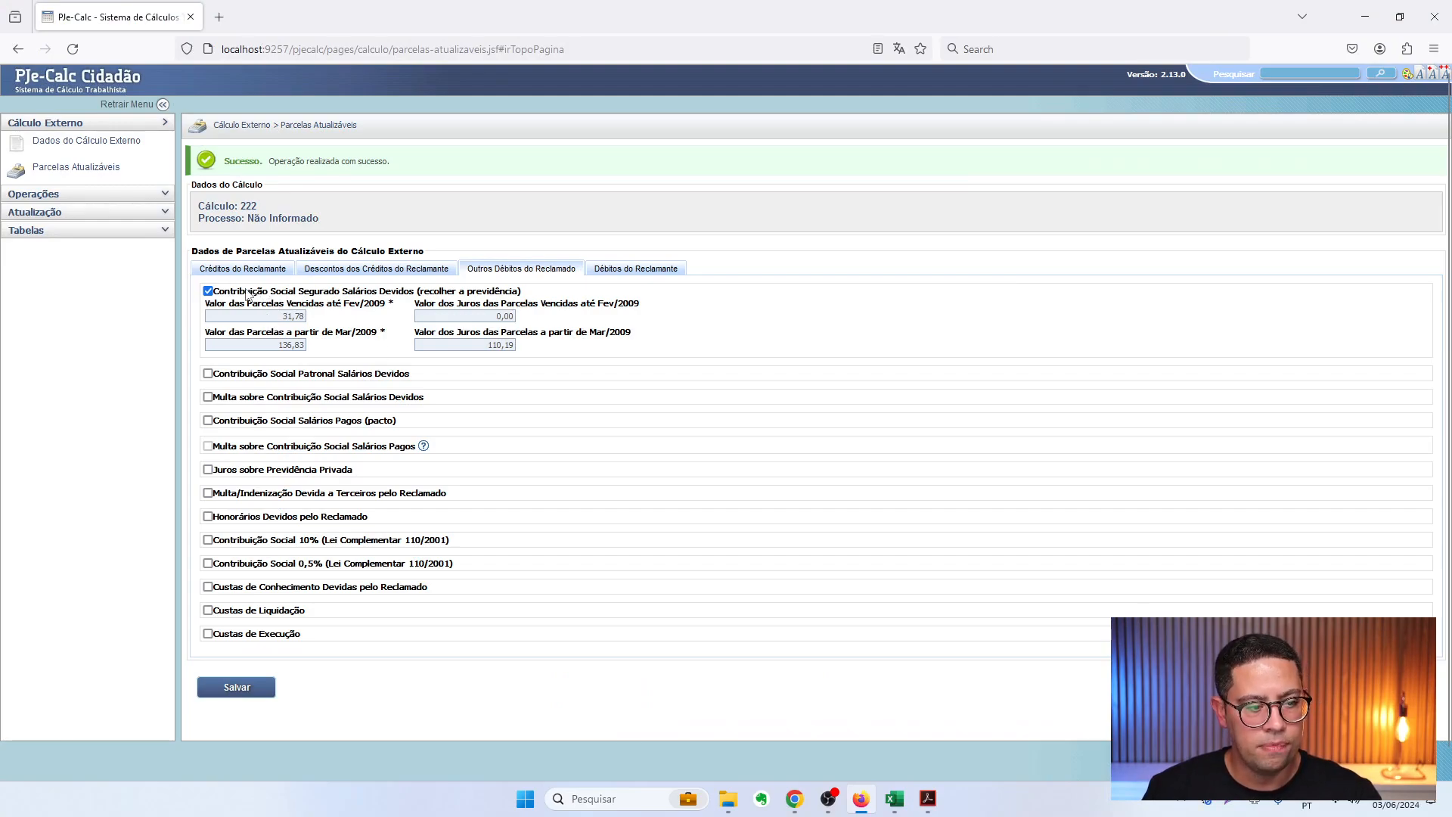
Match the PJe-Calc Contribuição Social Segurado option to the report's Recolher à Previdência section, distinguishing it from Descontar do Principal
{"action": "left_click_drag", "start_coordinate": [246, 295], "coordinate": [548, 300]}
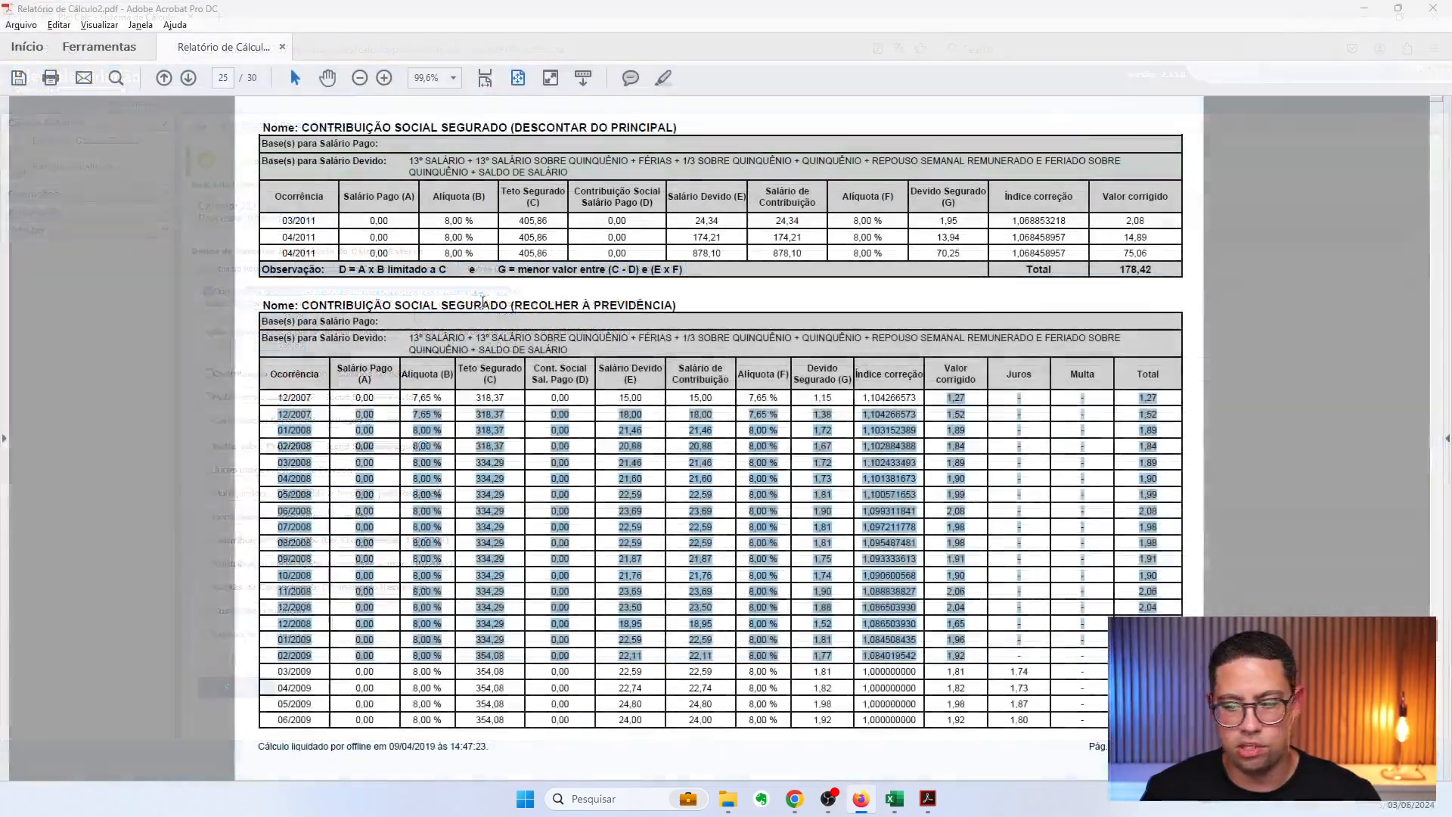
{"action": "left_click_drag", "start_coordinate": [664, 305], "coordinate": [293, 295]}
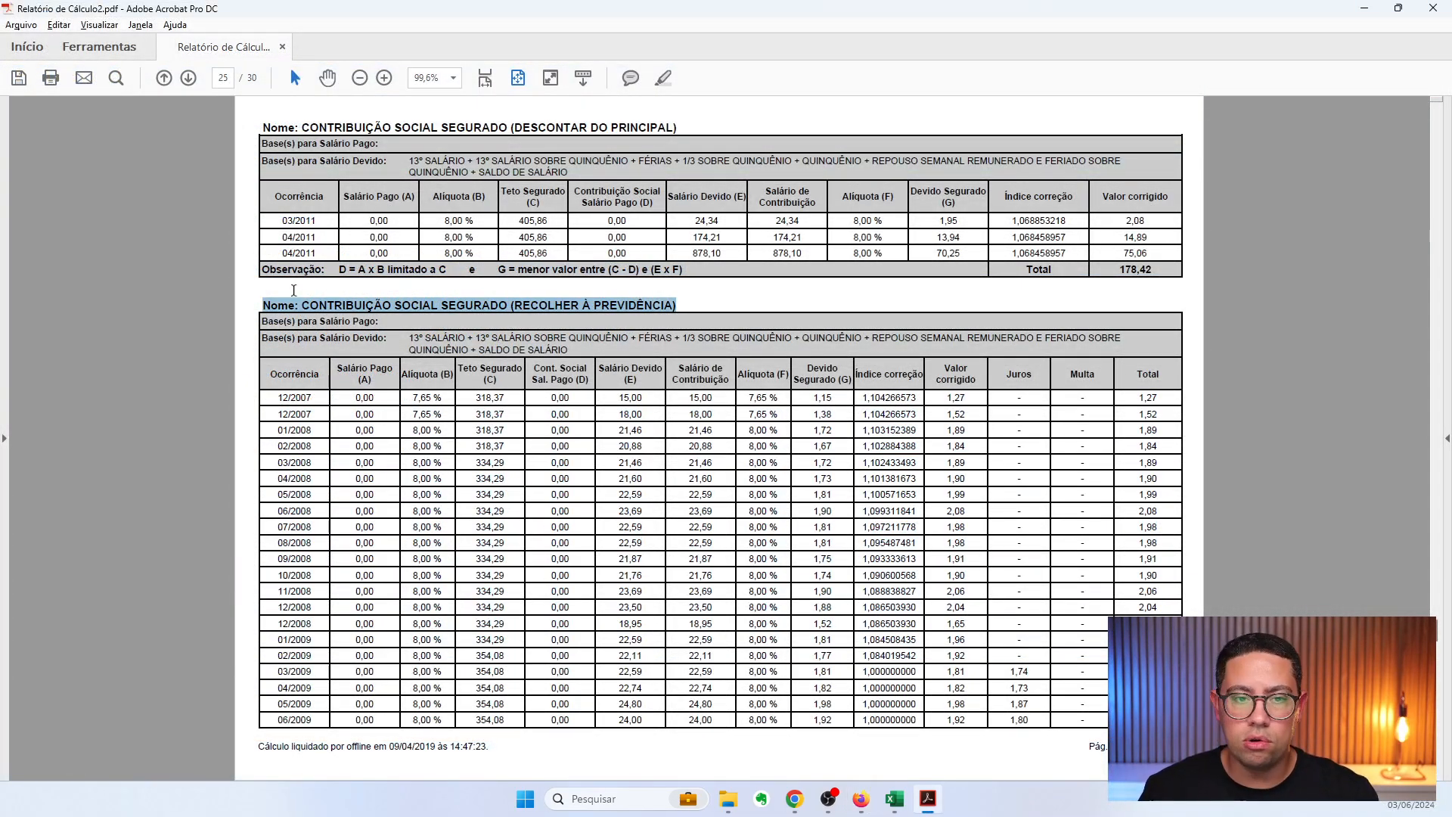
{"action": "scroll", "coordinate": [569, 371], "scroll_direction": "up", "scroll_amount": 1}
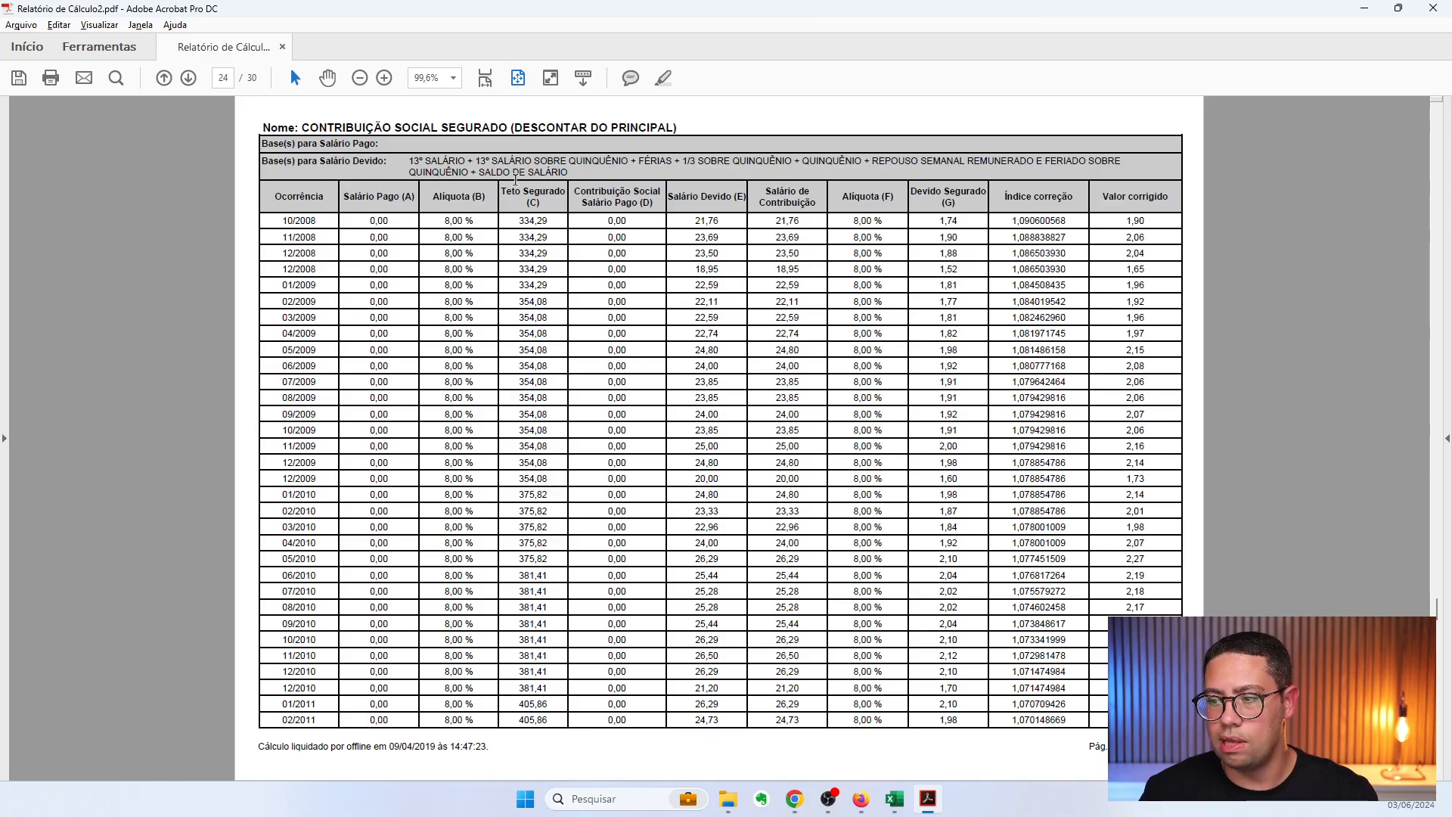
{"action": "left_click_drag", "start_coordinate": [362, 130], "coordinate": [674, 128]}
{"action": "scroll", "coordinate": [555, 292], "scroll_direction": "down", "scroll_amount": 1}
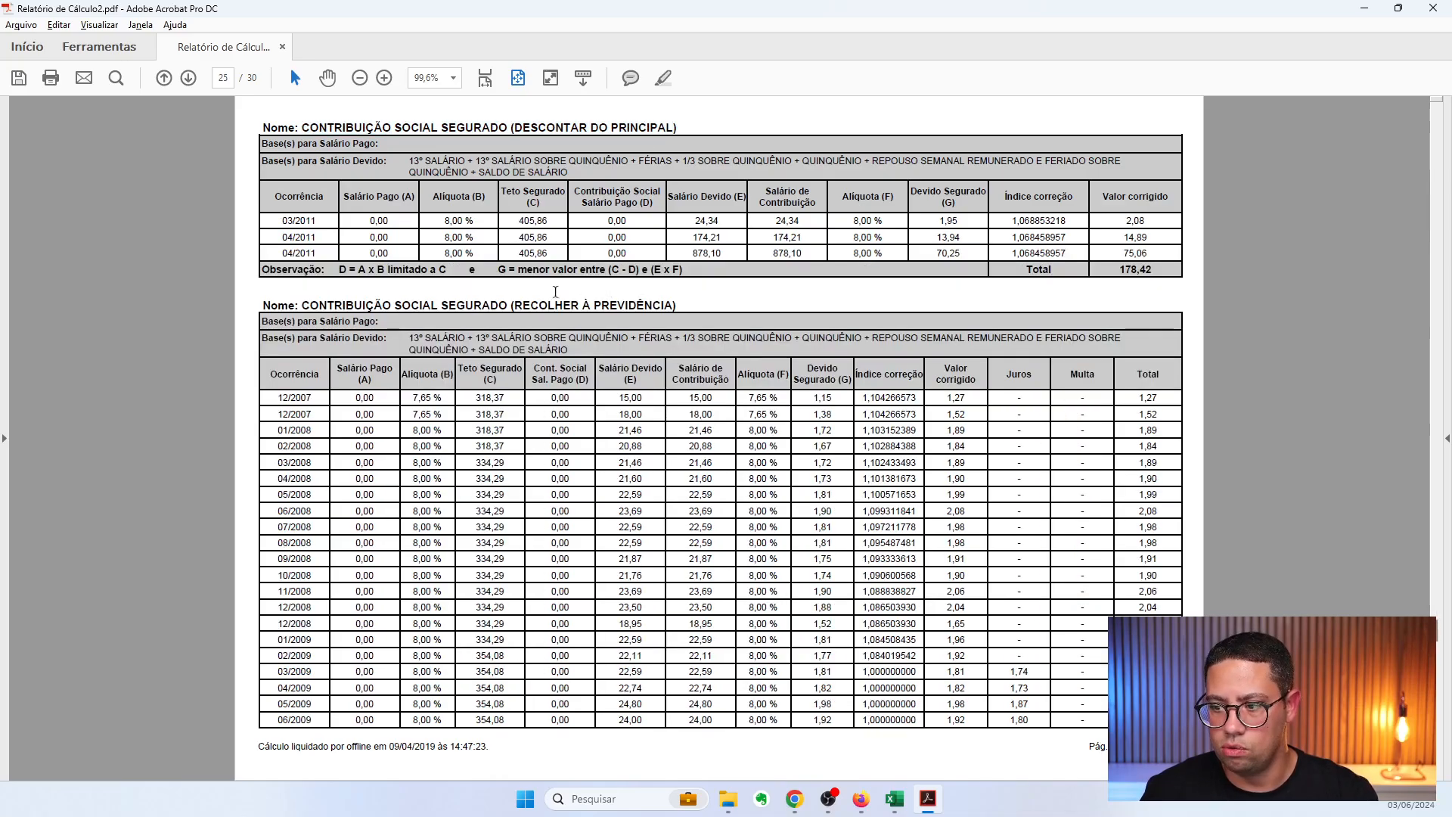
{"action": "left_click_drag", "start_coordinate": [378, 306], "coordinate": [607, 312]}
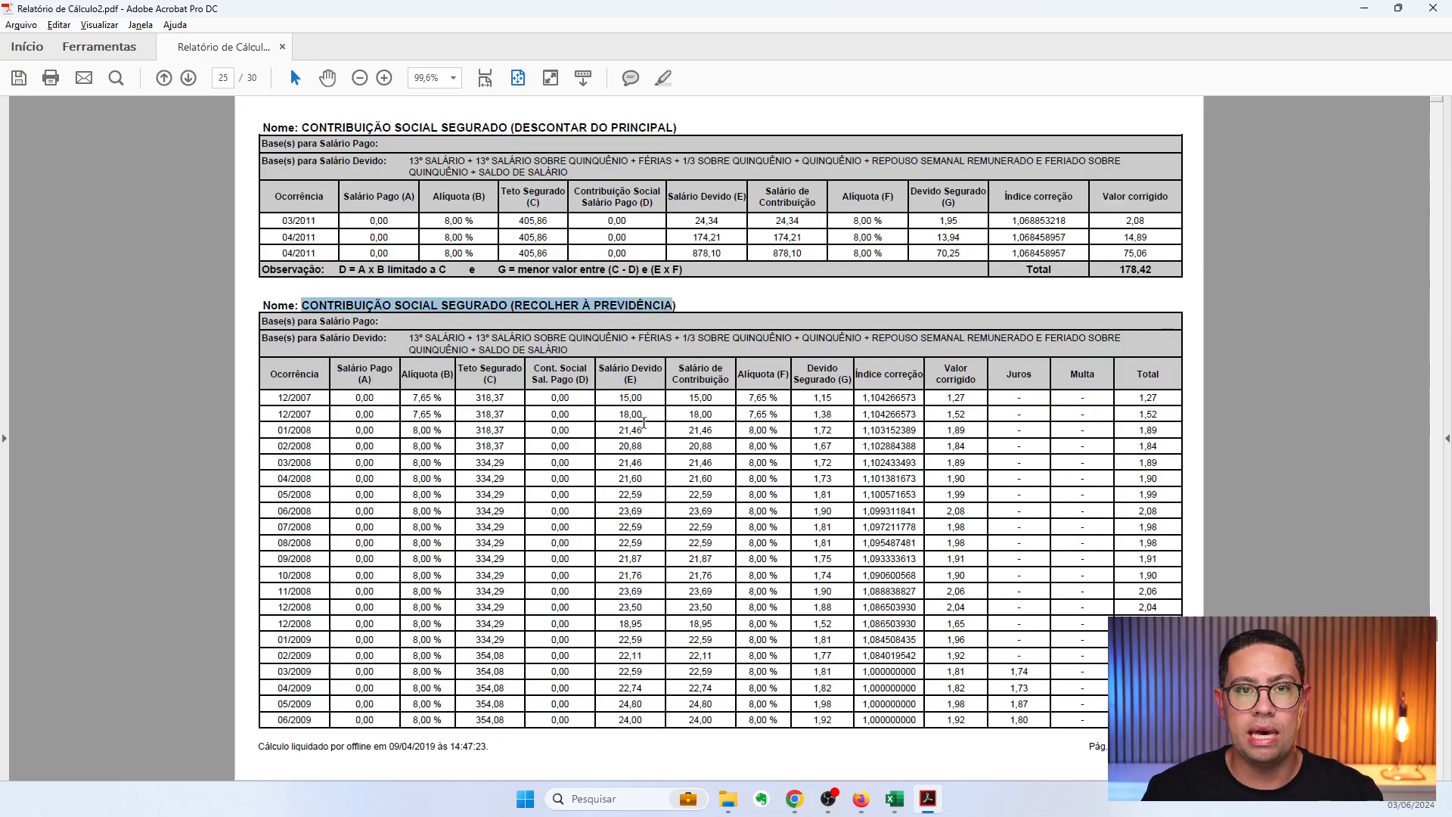
{"action": "left_click", "coordinate": [575, 325]}
Examine the report's Contribuição Social Empresa and Seguro de Acidente do Trabalho (SAT) sections
{"action": "scroll", "coordinate": [534, 340], "scroll_direction": "down", "scroll_amount": 2}
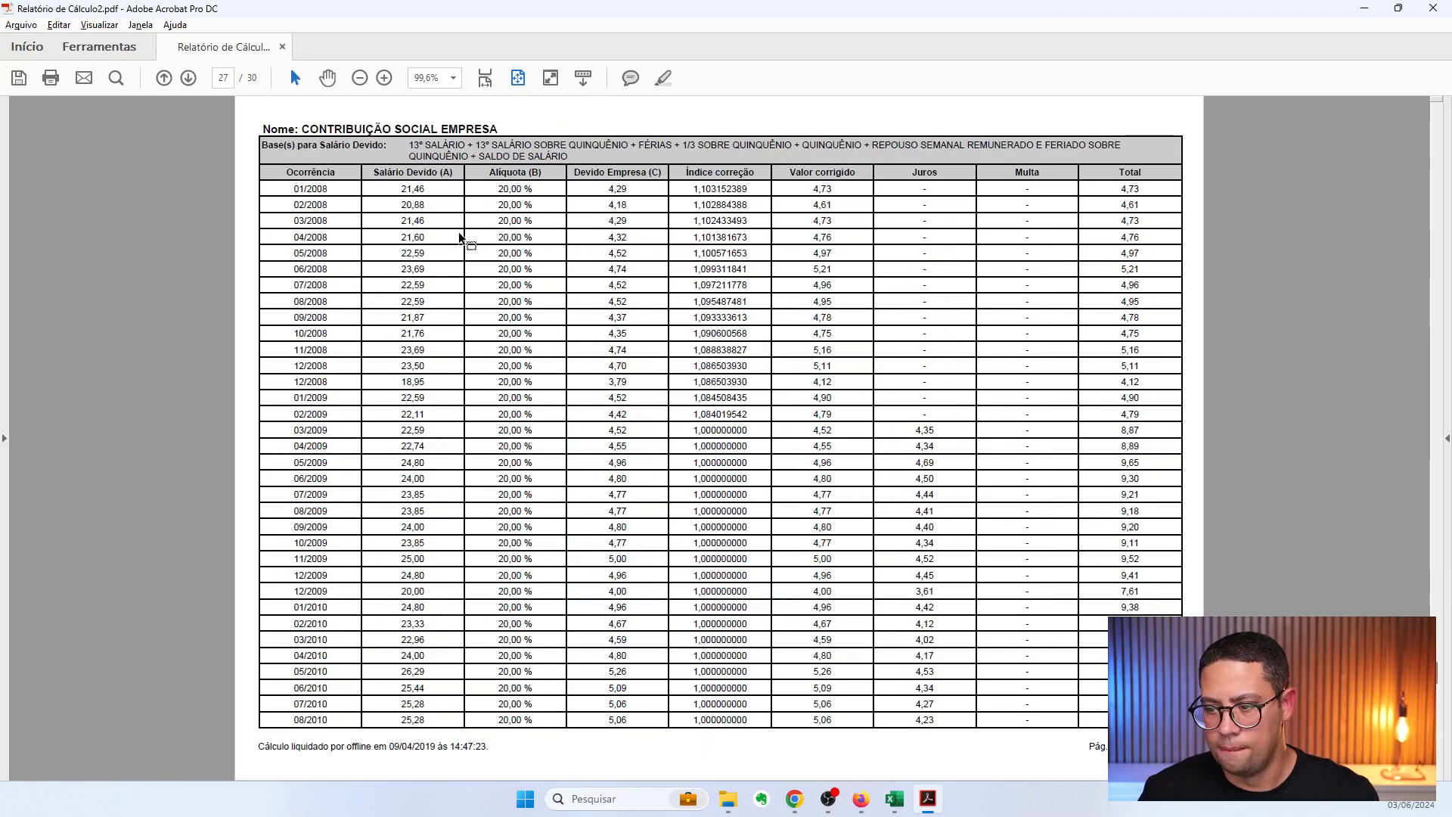
{"action": "left_click_drag", "start_coordinate": [303, 129], "coordinate": [504, 134]}
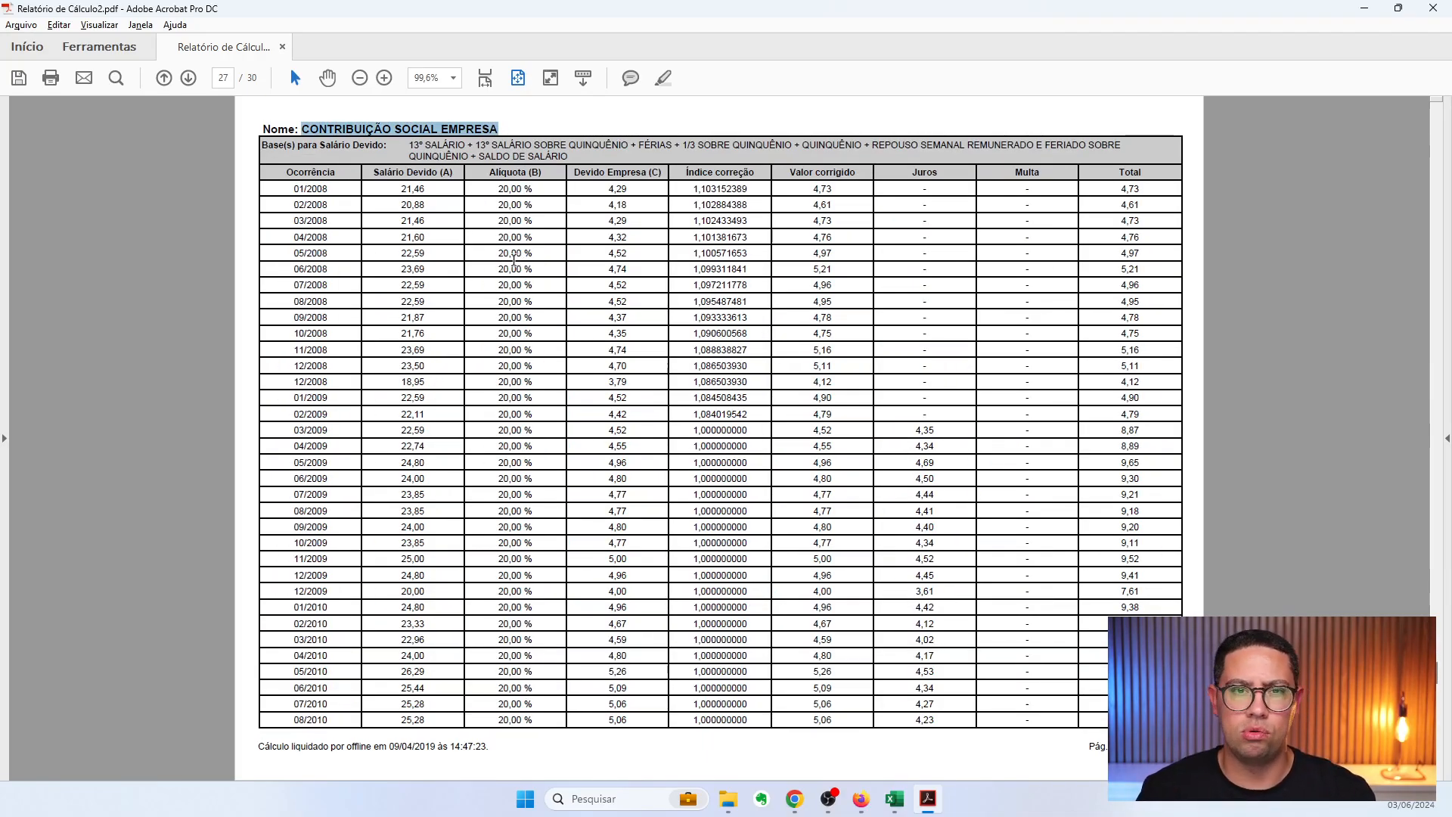
{"action": "scroll", "coordinate": [528, 304], "scroll_direction": "down", "scroll_amount": 2}
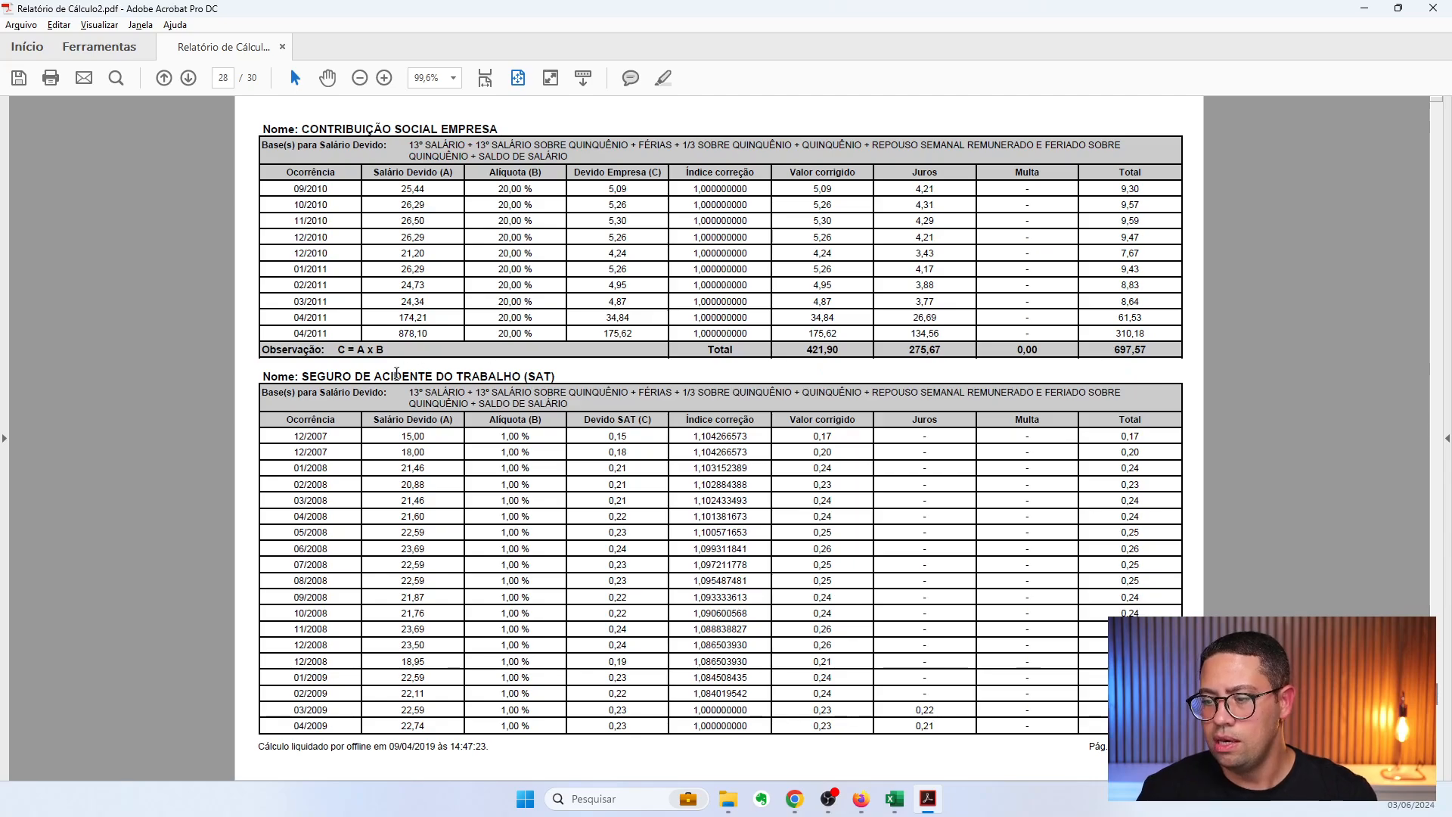
{"action": "left_click_drag", "start_coordinate": [333, 379], "coordinate": [543, 370]}
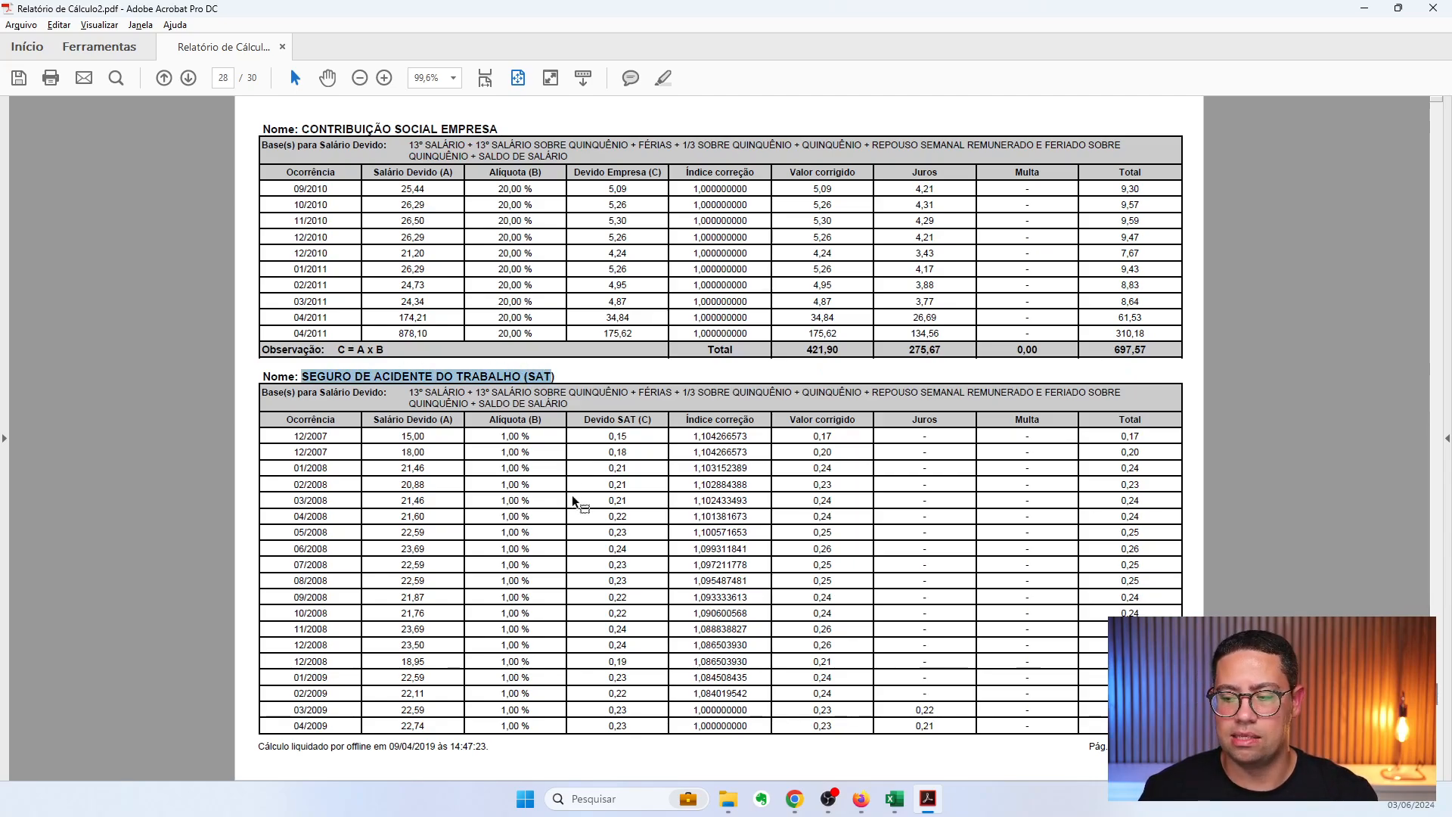
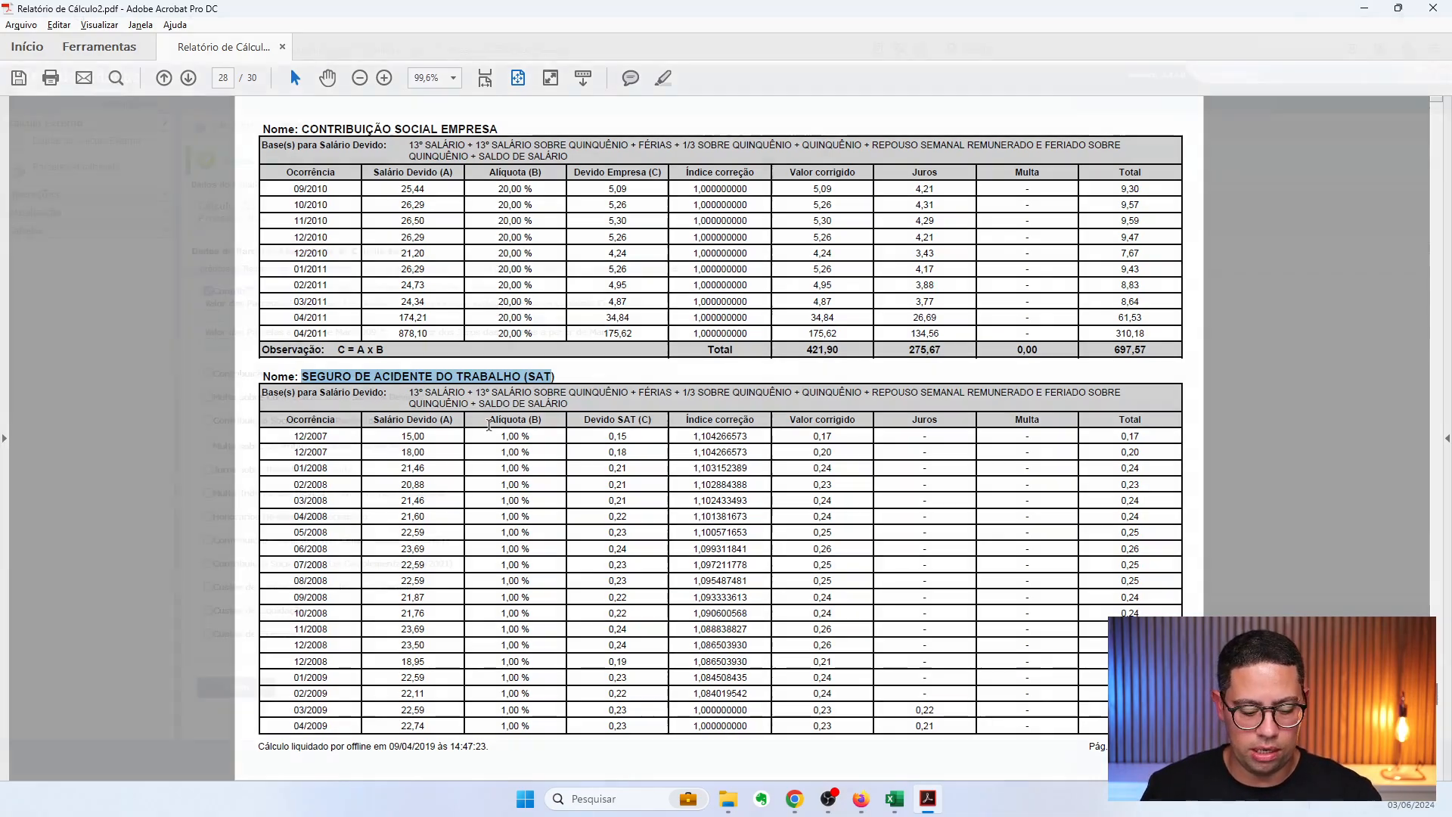
Switch to PJe-Calc and enable Contribuição Social Patronal Salários Devidos under Outros Débitos do Reclamado
{"action": "key", "text": "alt+Tab"}
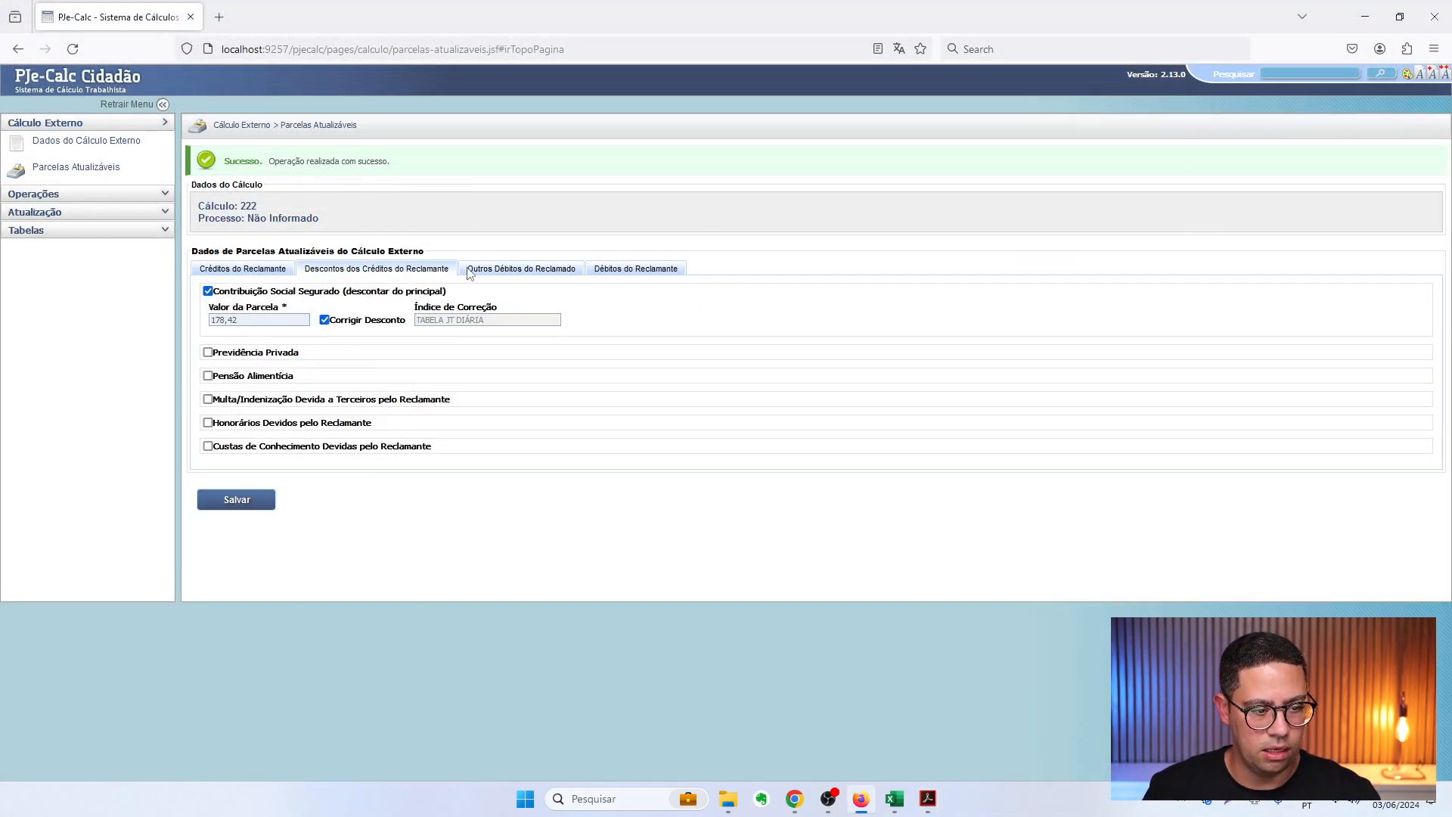
{"action": "left_click", "coordinate": [469, 271]}
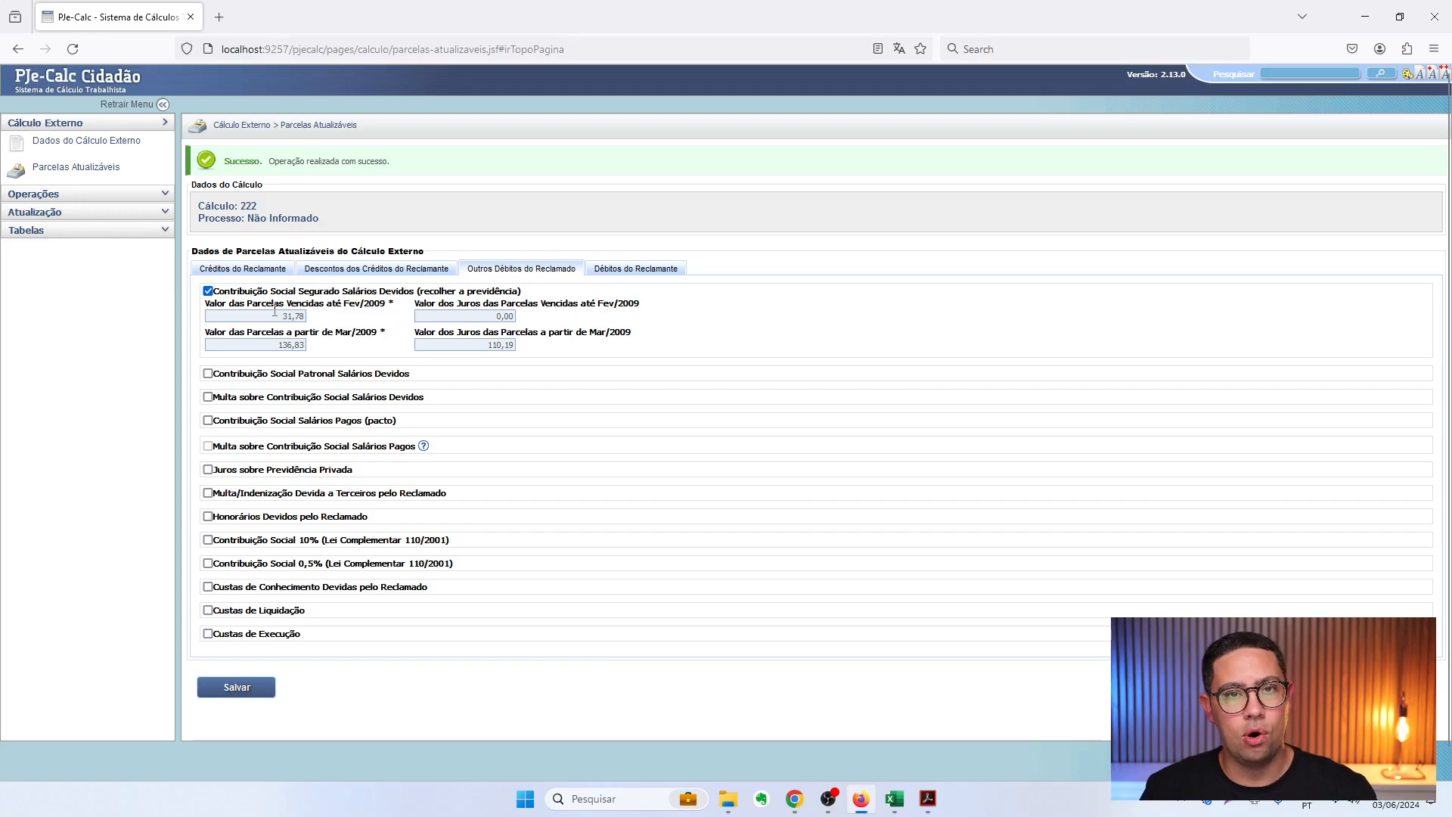
{"action": "left_click", "coordinate": [505, 346]}
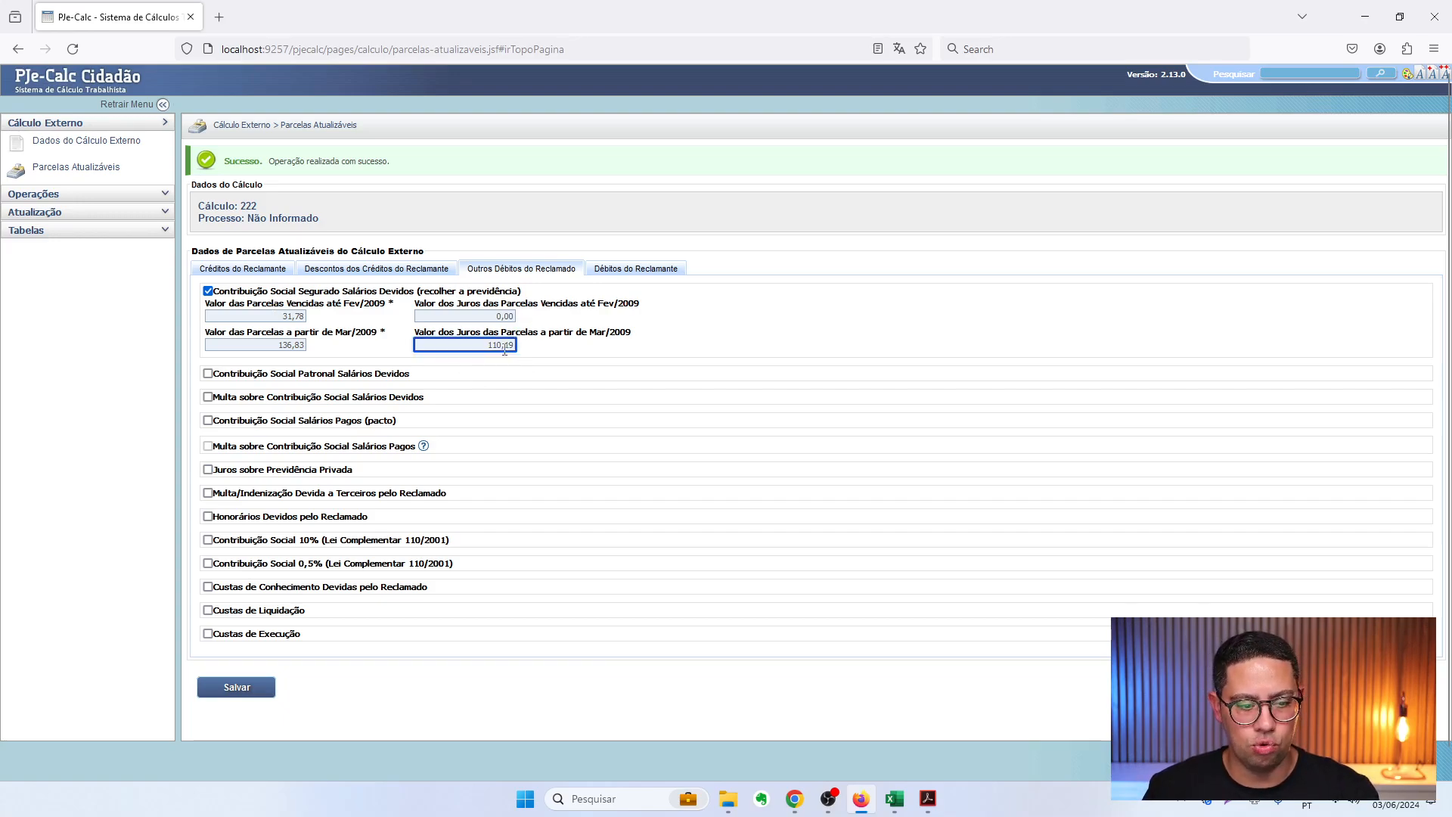
{"action": "double_click", "coordinate": [284, 346]}
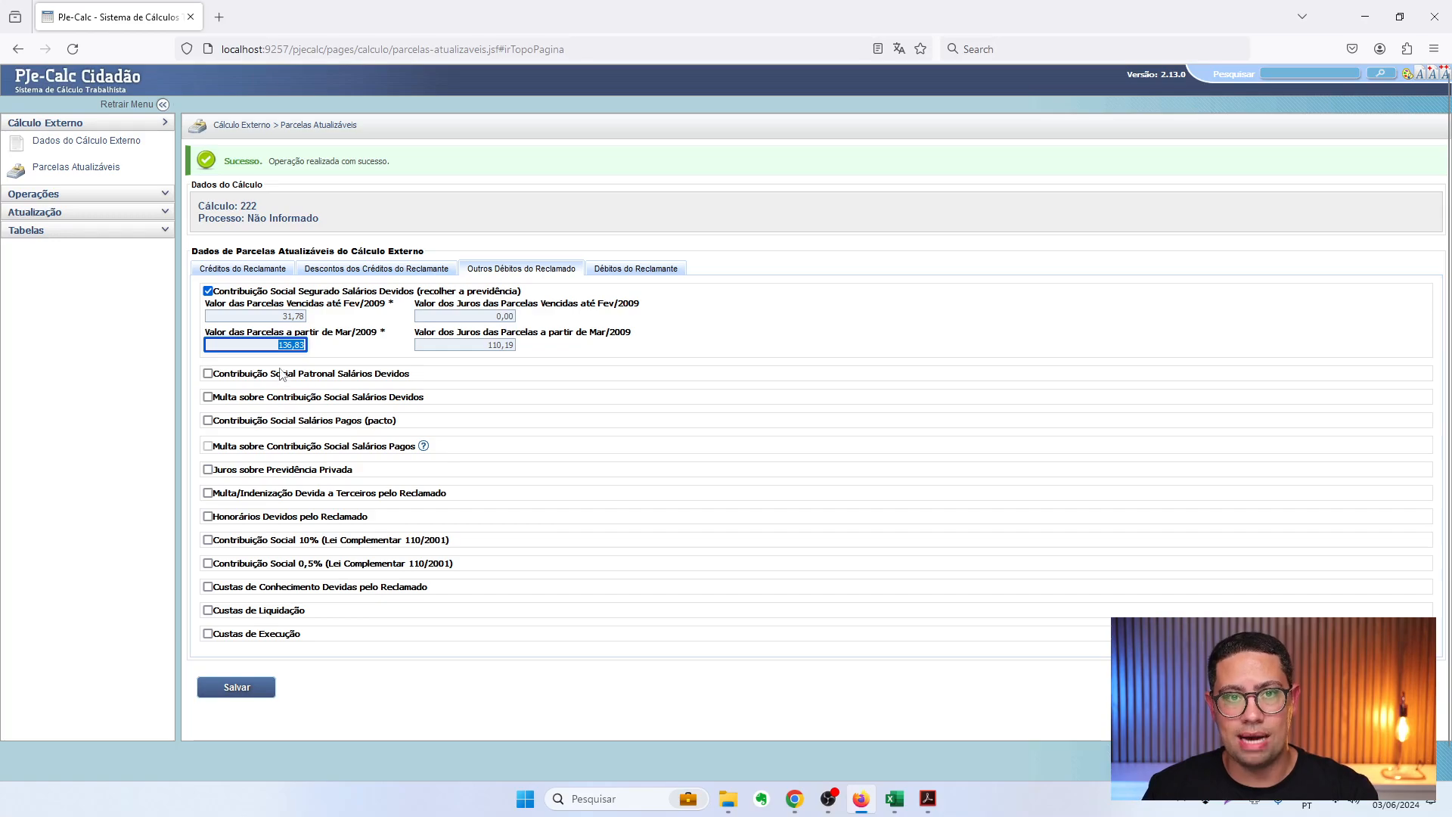
{"action": "left_click_drag", "start_coordinate": [236, 378], "coordinate": [393, 378]}
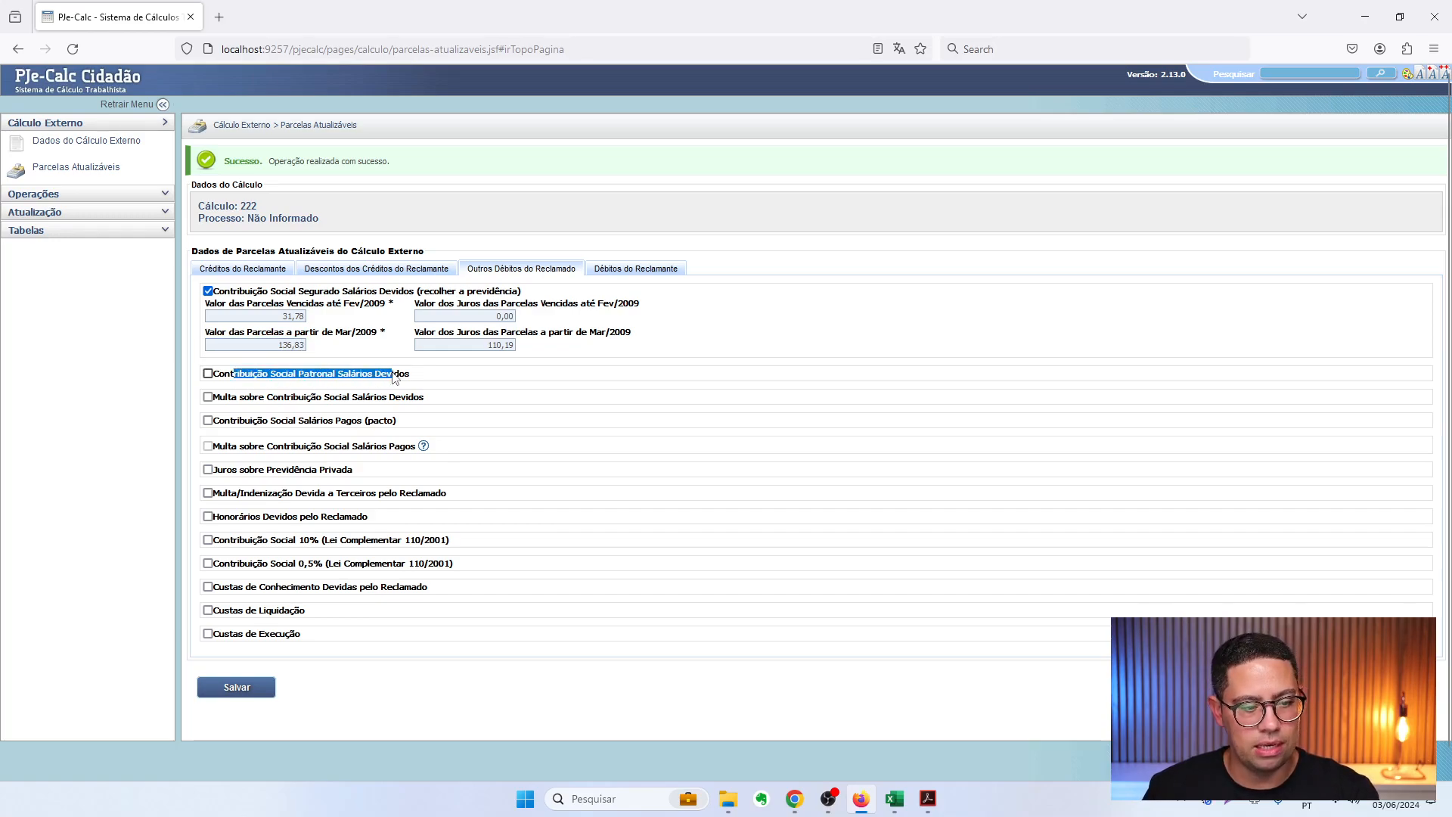
{"action": "double_click", "coordinate": [227, 374]}
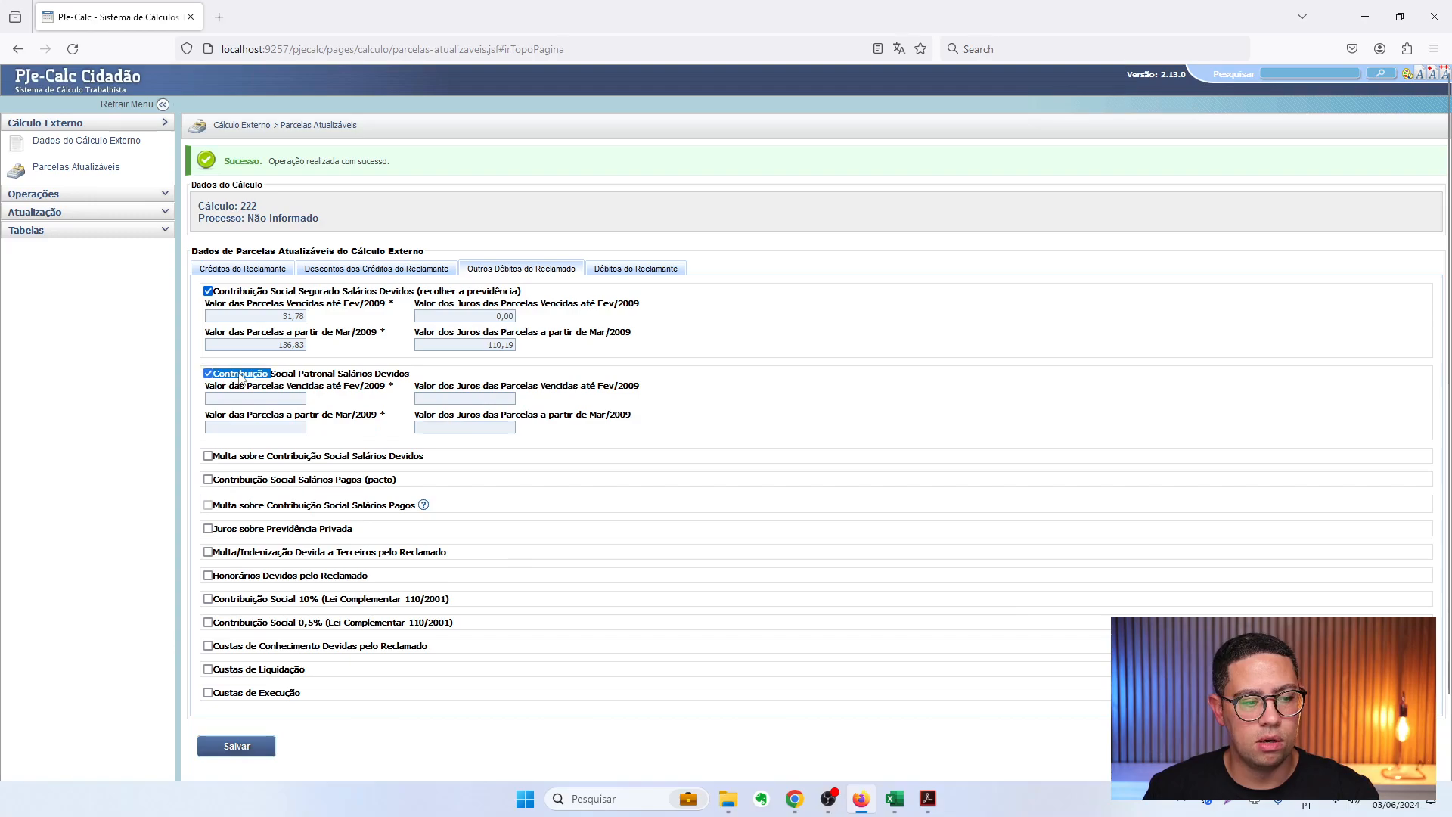
{"action": "left_click", "coordinate": [341, 376]}
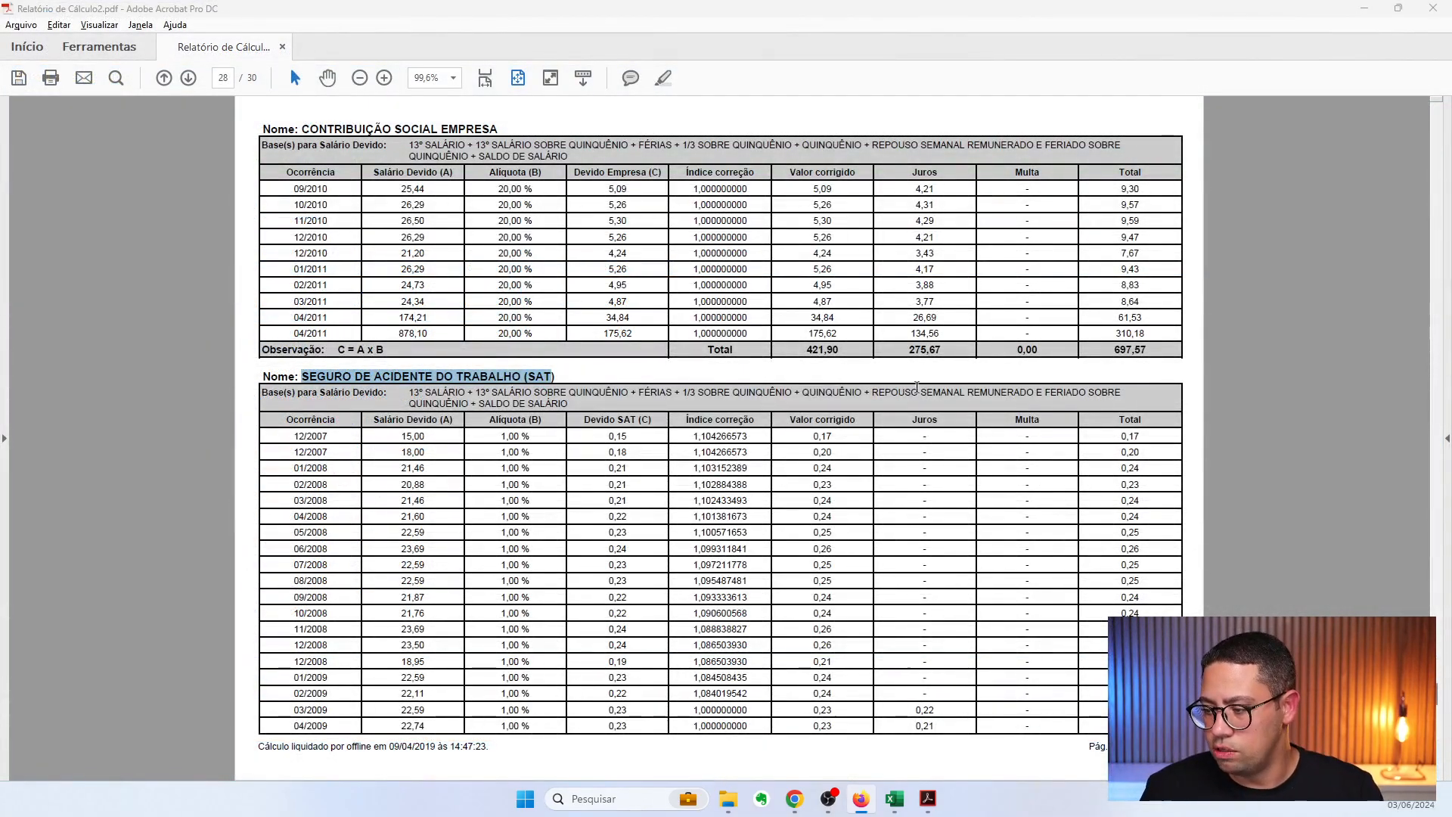
Examine the PDF report's Contribuição Social Empresa rows up to 02/2009 and its corrected-value and interest totals
{"action": "scroll", "coordinate": [918, 413], "scroll_direction": "down", "scroll_amount": 3}
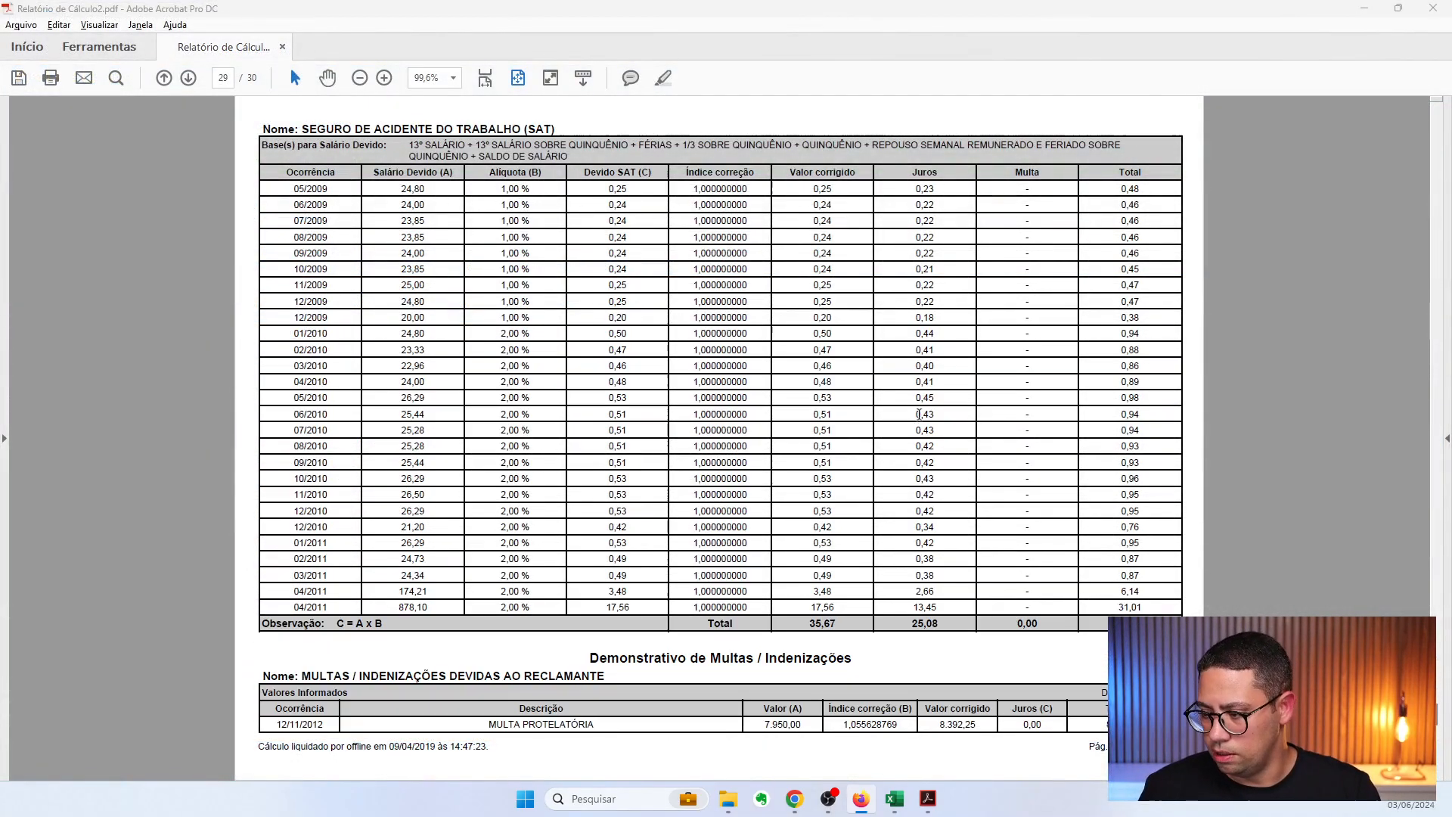
{"action": "scroll", "coordinate": [806, 386], "scroll_direction": "up", "scroll_amount": 1}
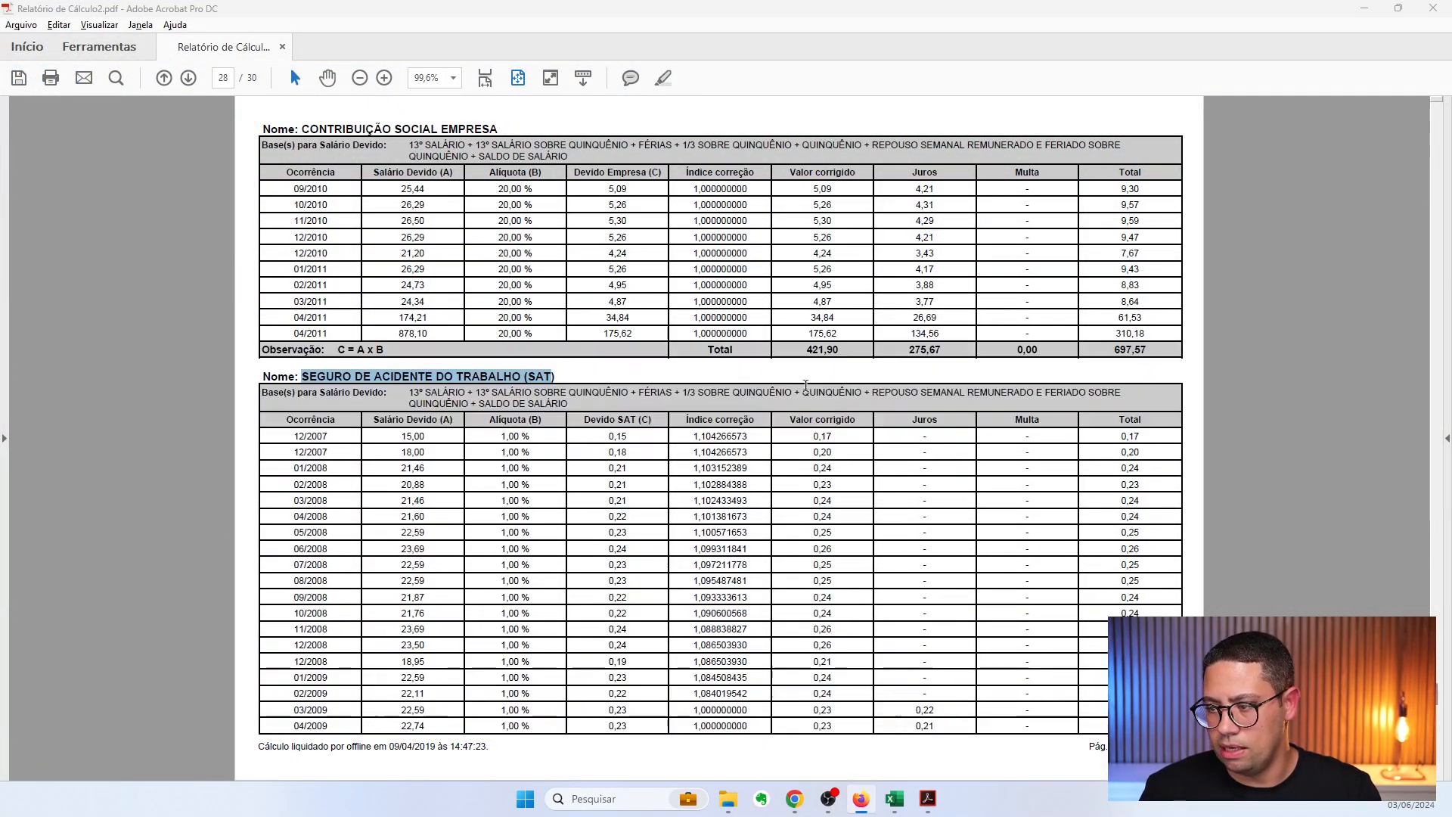
{"action": "scroll", "coordinate": [805, 386], "scroll_direction": "down", "scroll_amount": 1}
{"action": "scroll", "coordinate": [884, 504], "scroll_direction": "up", "scroll_amount": 1}
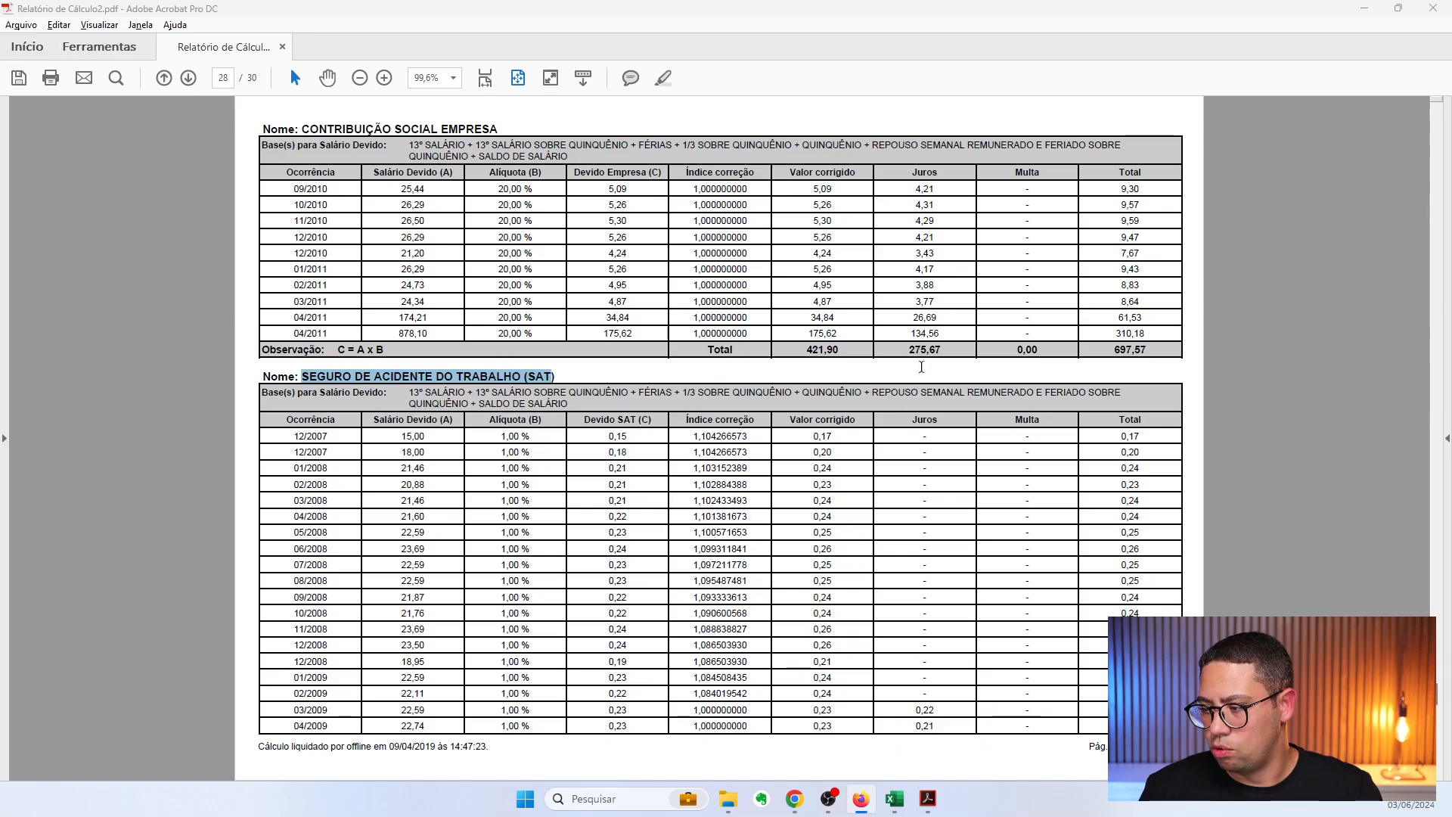
{"action": "left_click_drag", "start_coordinate": [805, 350], "coordinate": [849, 351]}
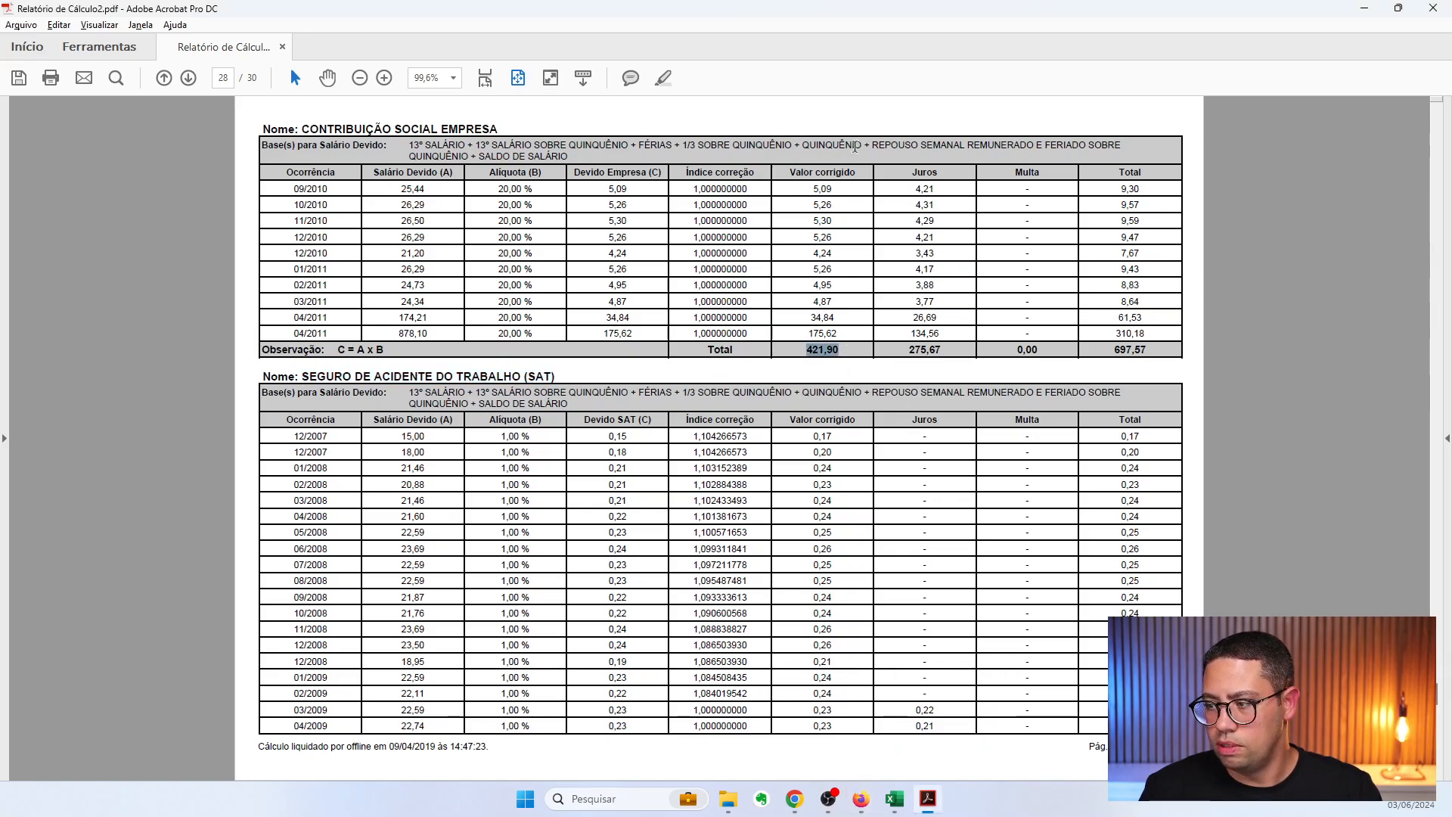
{"action": "scroll", "coordinate": [830, 325], "scroll_direction": "up", "scroll_amount": 2}
{"action": "scroll", "coordinate": [724, 250], "scroll_direction": "down", "scroll_amount": 1}
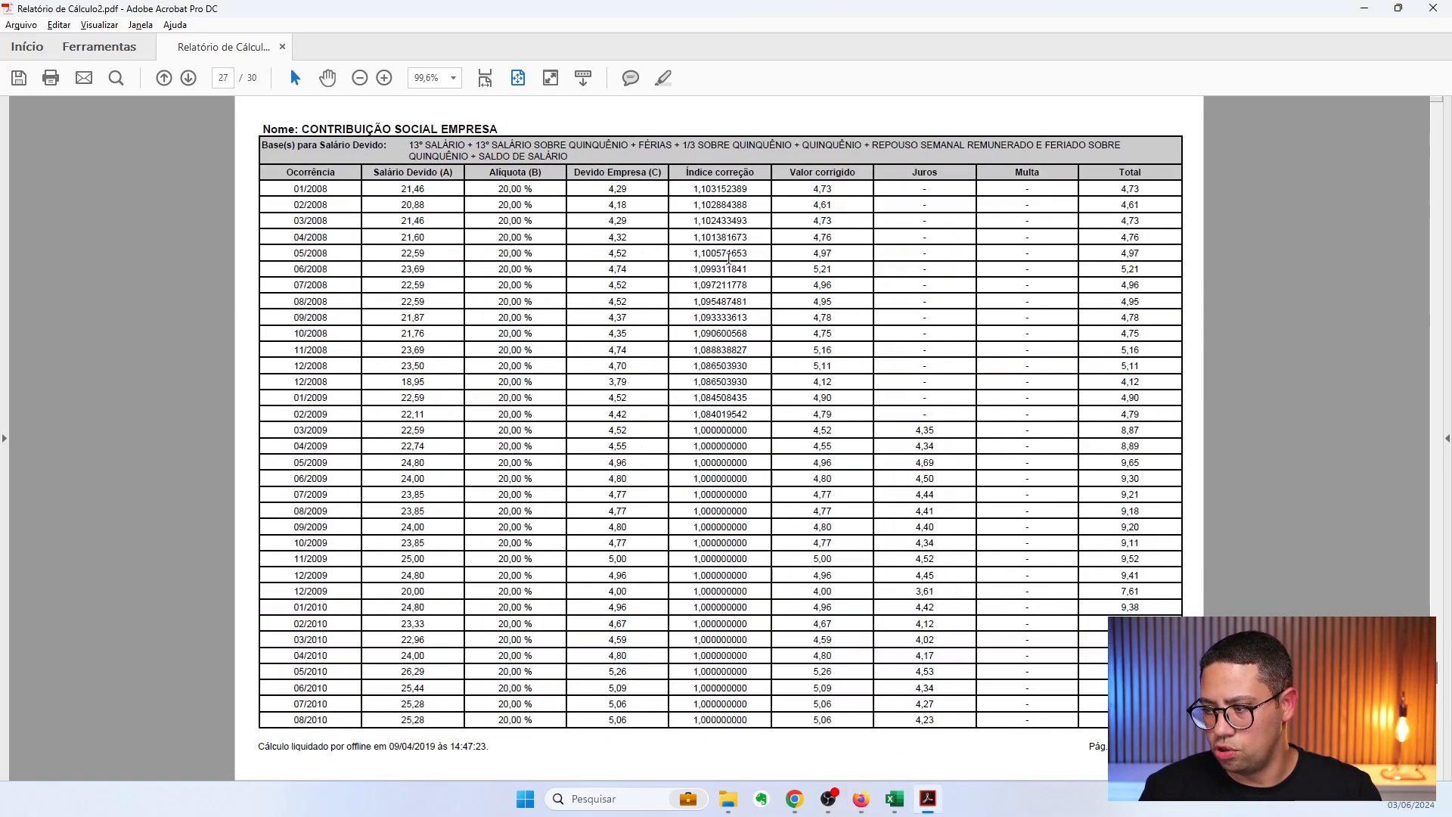
{"action": "left_click_drag", "start_coordinate": [306, 189], "coordinate": [1087, 672]}
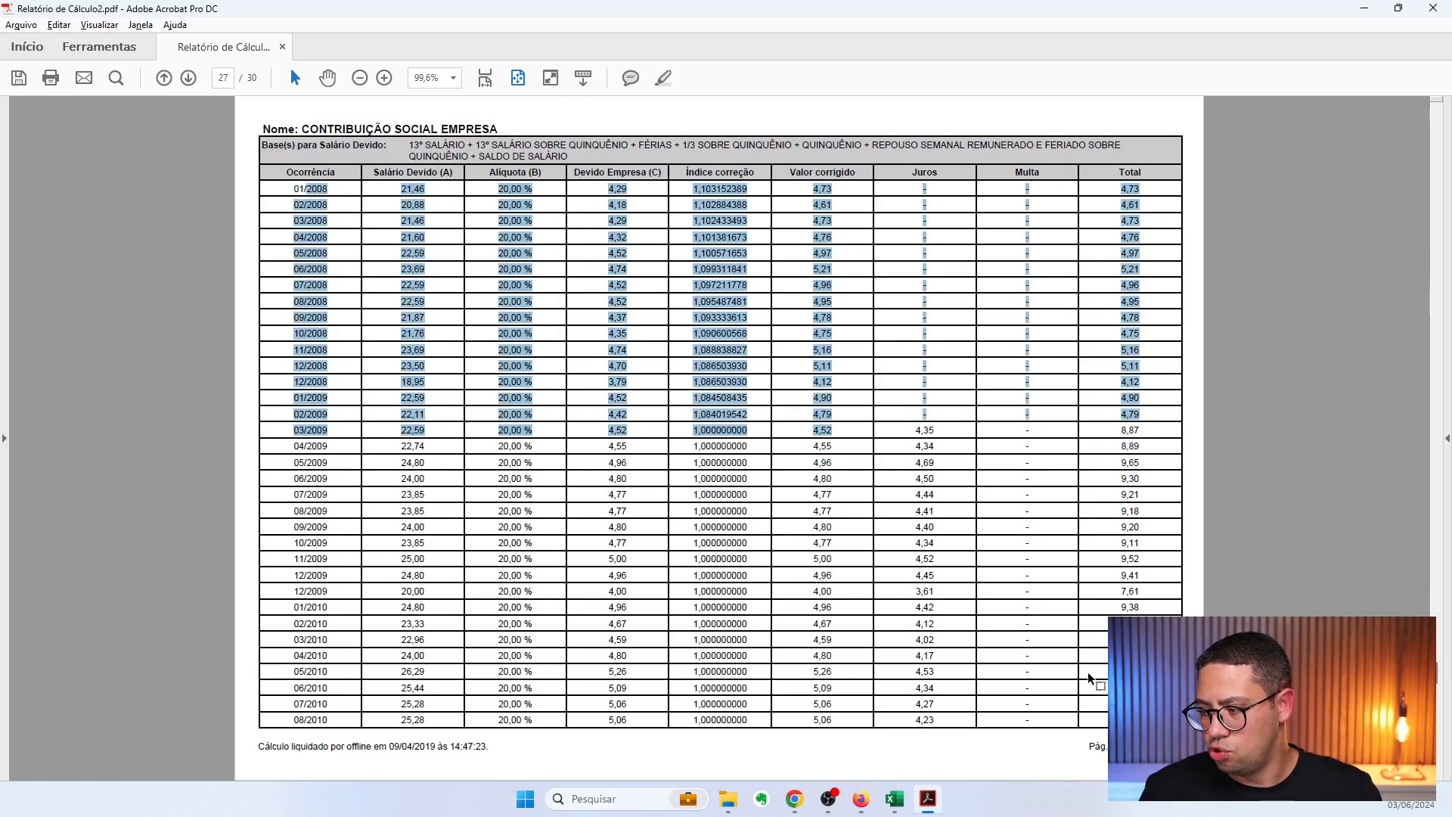
{"action": "scroll", "coordinate": [892, 373], "scroll_direction": "down", "scroll_amount": 1}
{"action": "left_click_drag", "start_coordinate": [803, 350], "coordinate": [942, 352]}
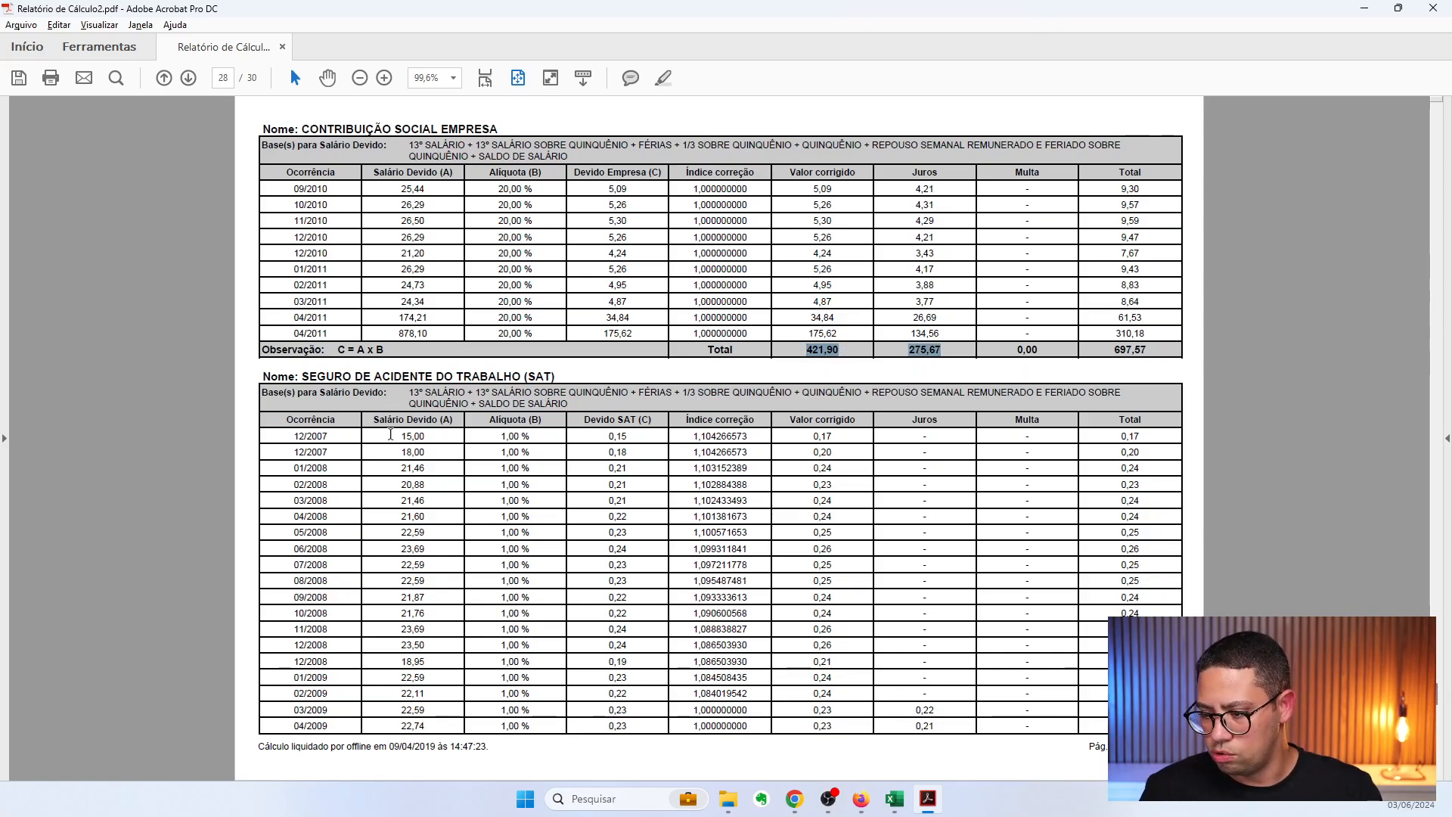
Examine the report's Seguro de Acidente do Trabalho (SAT) rows up to 02/2009 and the table's totals on the following page
{"action": "left_click_drag", "start_coordinate": [401, 435], "coordinate": [833, 709]}
{"action": "left_click", "coordinate": [842, 710]}
{"action": "left_click_drag", "start_coordinate": [698, 436], "coordinate": [902, 616]}
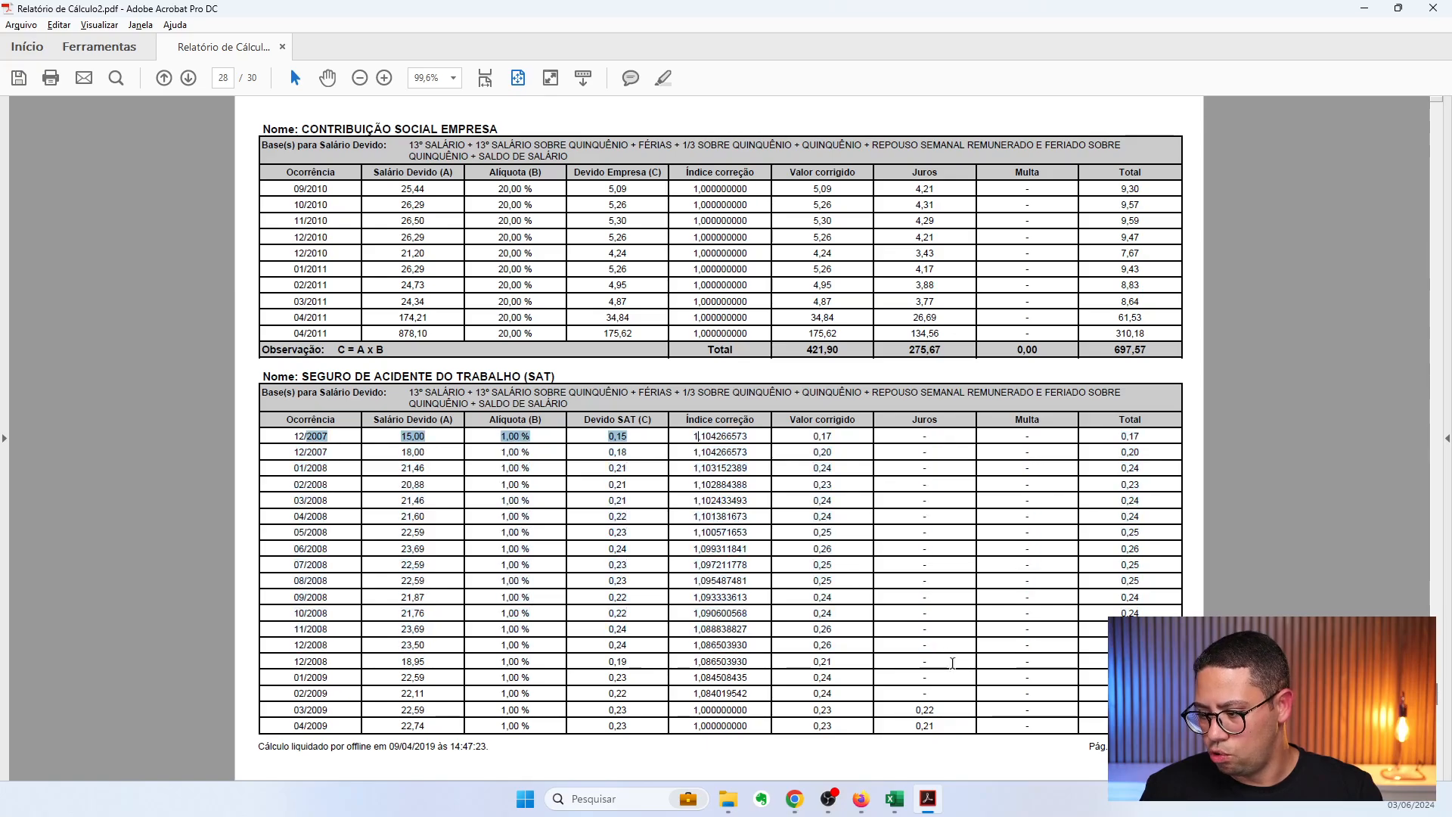
{"action": "left_click_drag", "start_coordinate": [673, 721], "coordinate": [839, 712]}
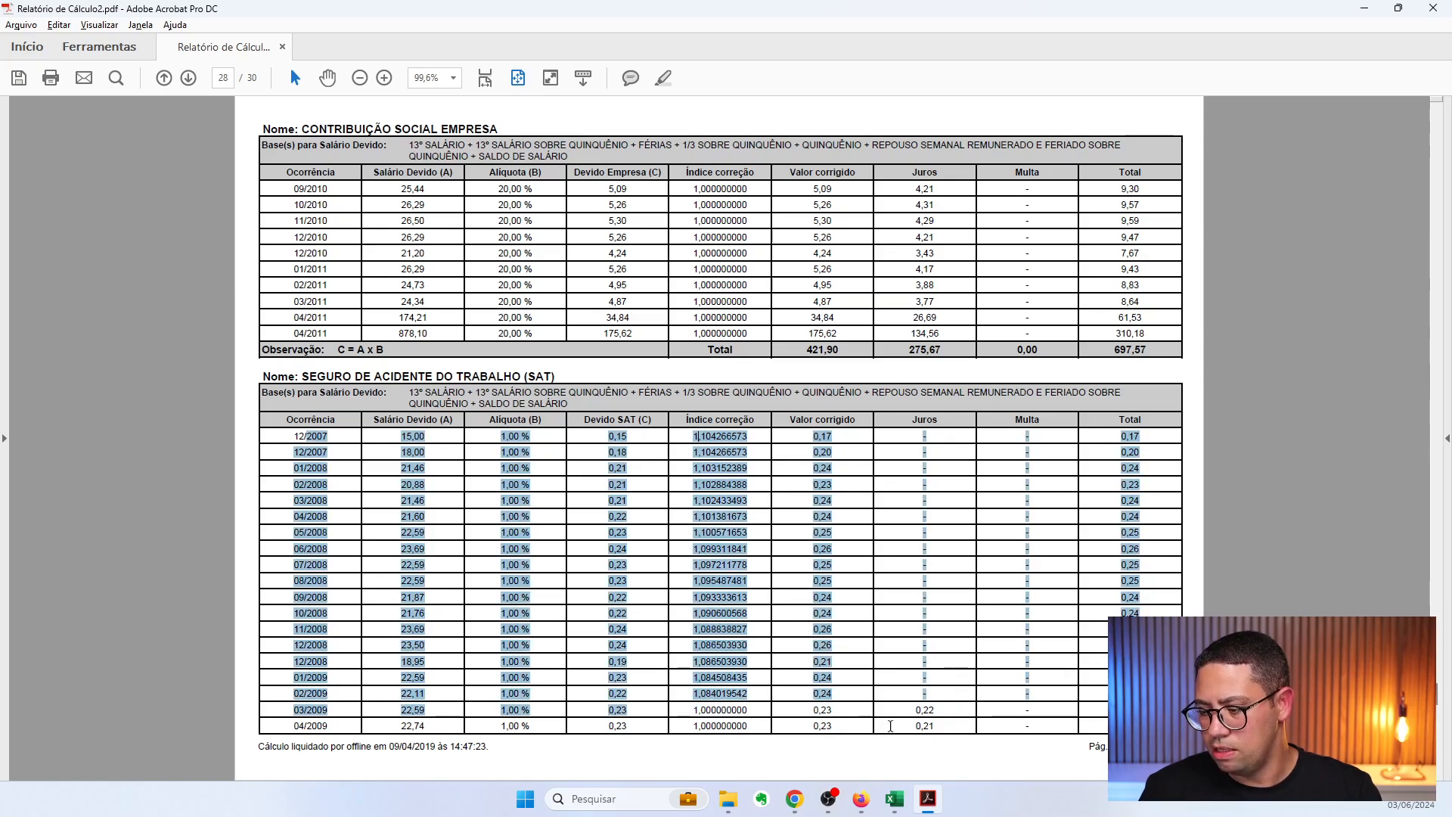
{"action": "left_click", "coordinate": [840, 712]}
{"action": "scroll", "coordinate": [830, 705], "scroll_direction": "down", "scroll_amount": 1}
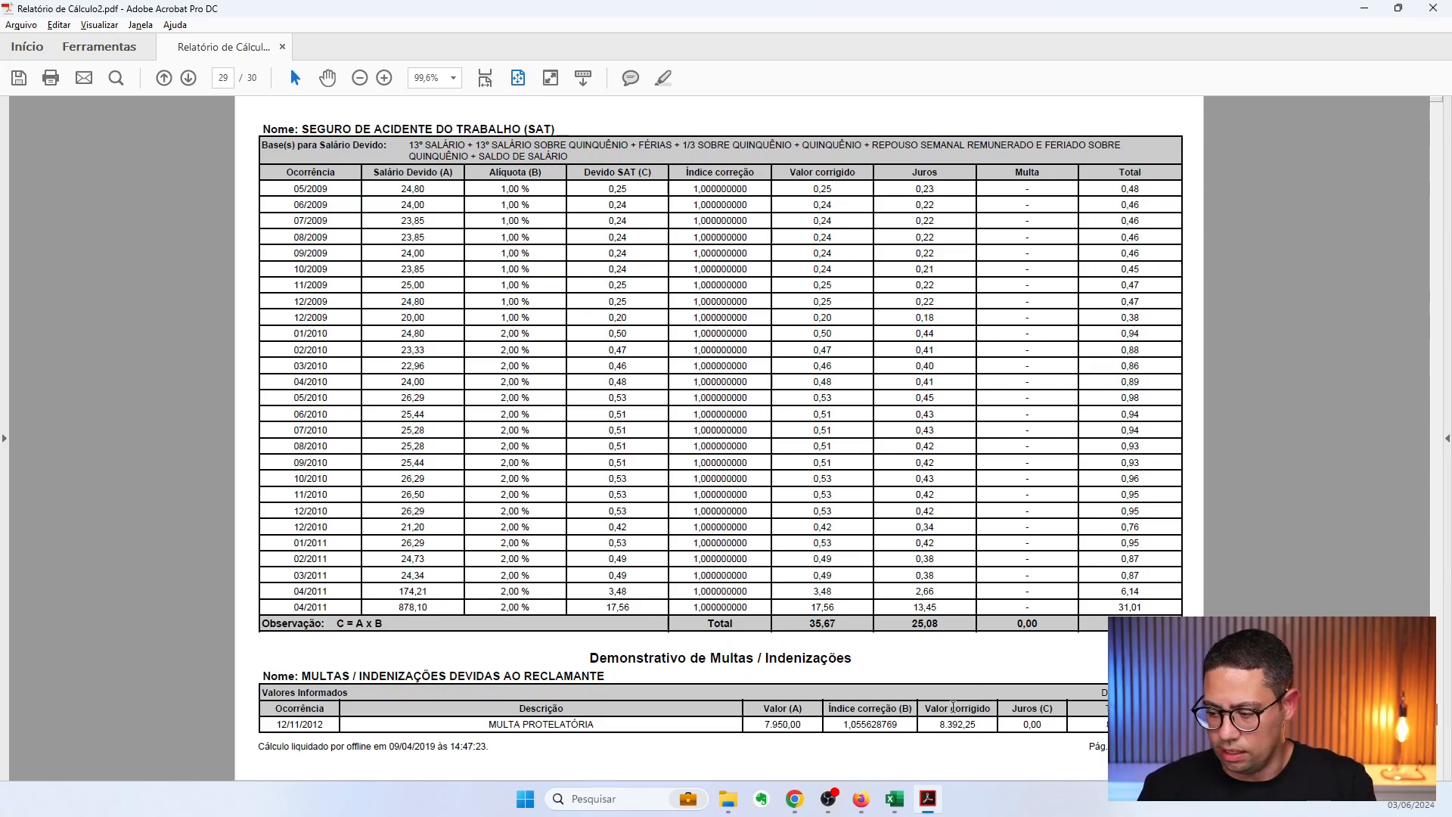
Switch to the INSS2 workbook in Excel and delete the RCTE, Planilha2 and RCTE-RCDA sheets together
{"action": "left_click", "coordinate": [896, 800]}
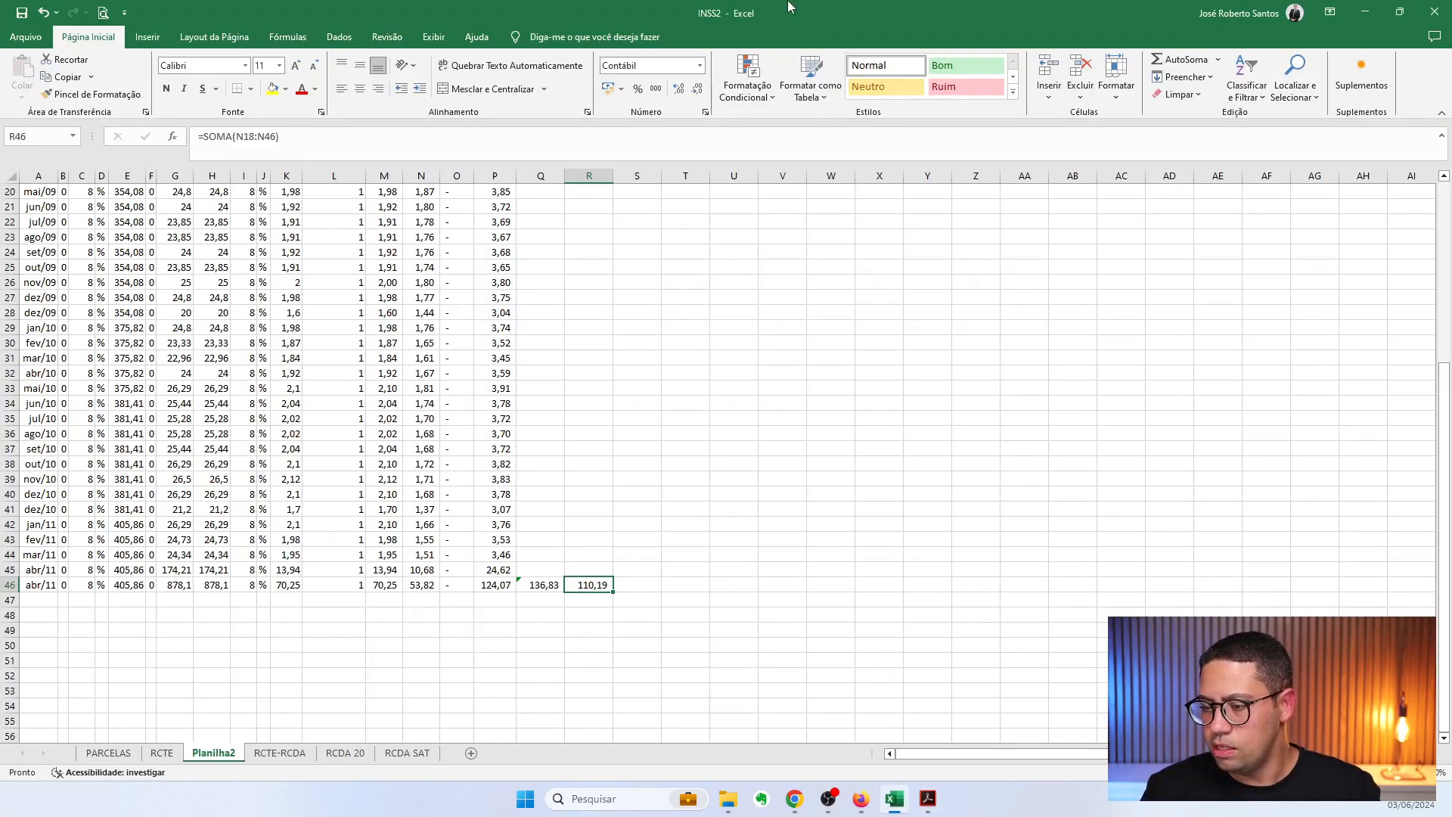
{"action": "left_click", "coordinate": [280, 753]}
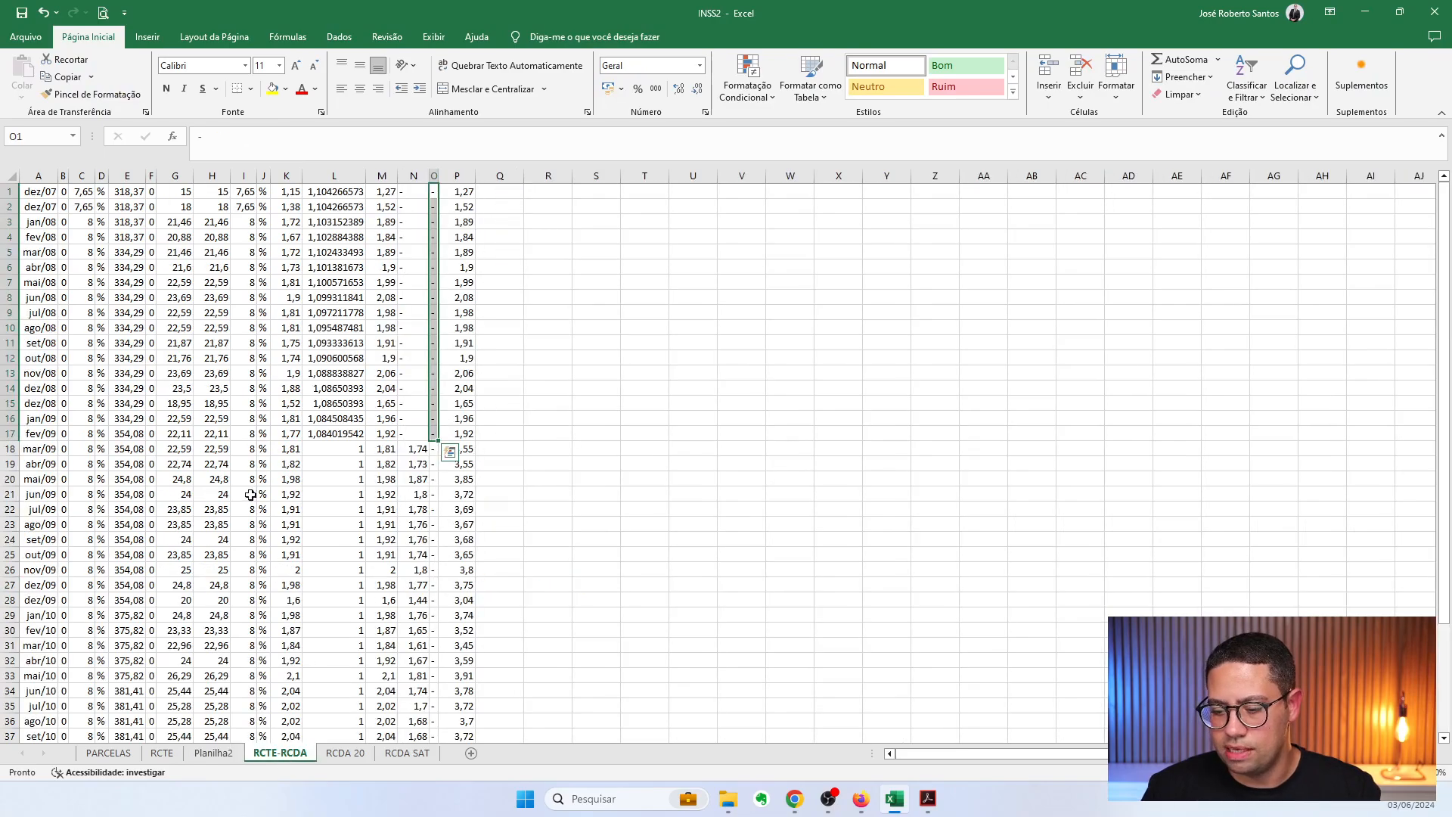
{"action": "left_click", "coordinate": [503, 431]}
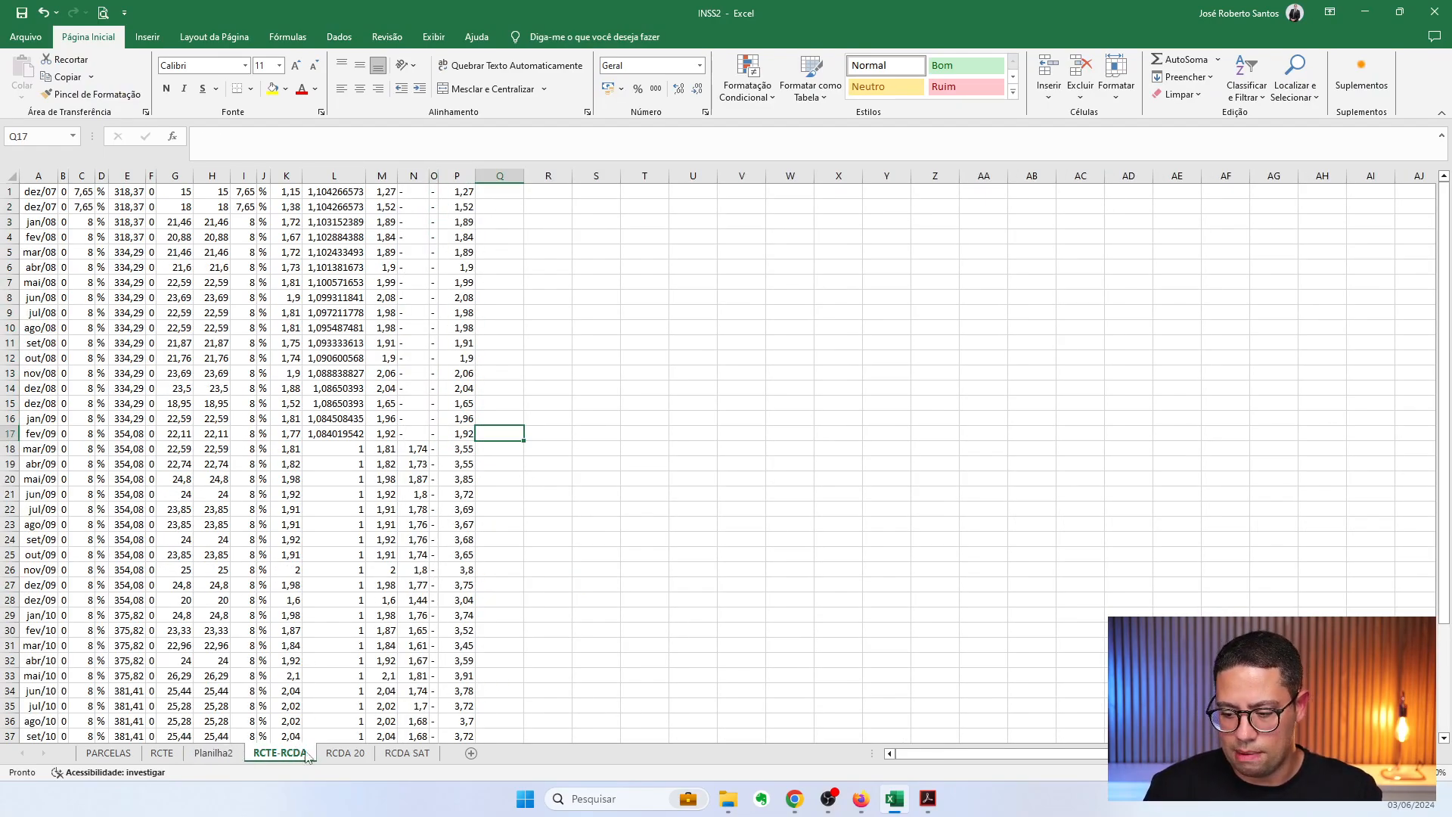
{"action": "key", "text": "ctrl+shift+Page_Up"}
{"action": "key", "text": "ctrl+shift+Page_Up"}
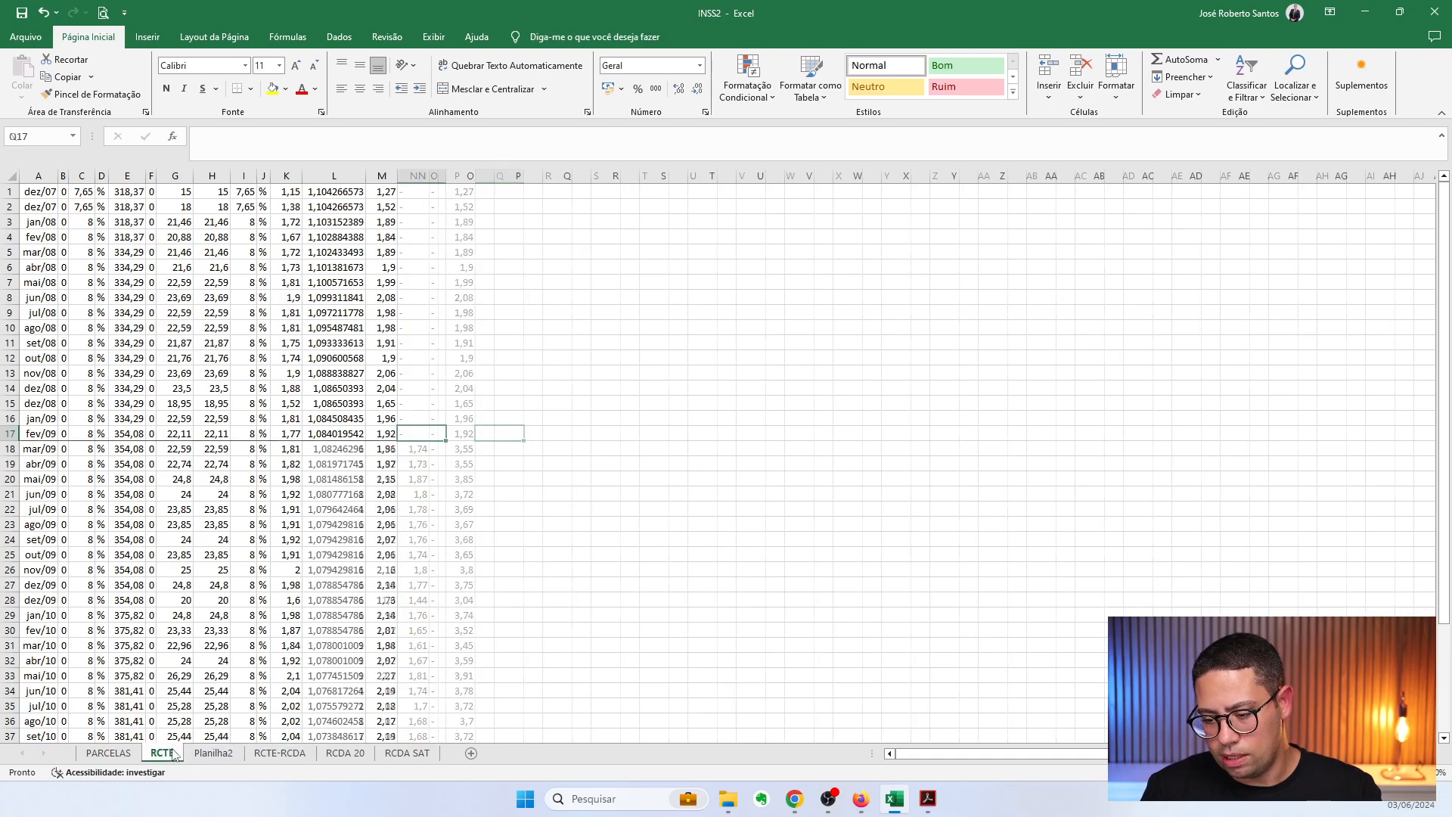
{"action": "right_click", "coordinate": [269, 756]}
{"action": "left_click", "coordinate": [302, 573]}
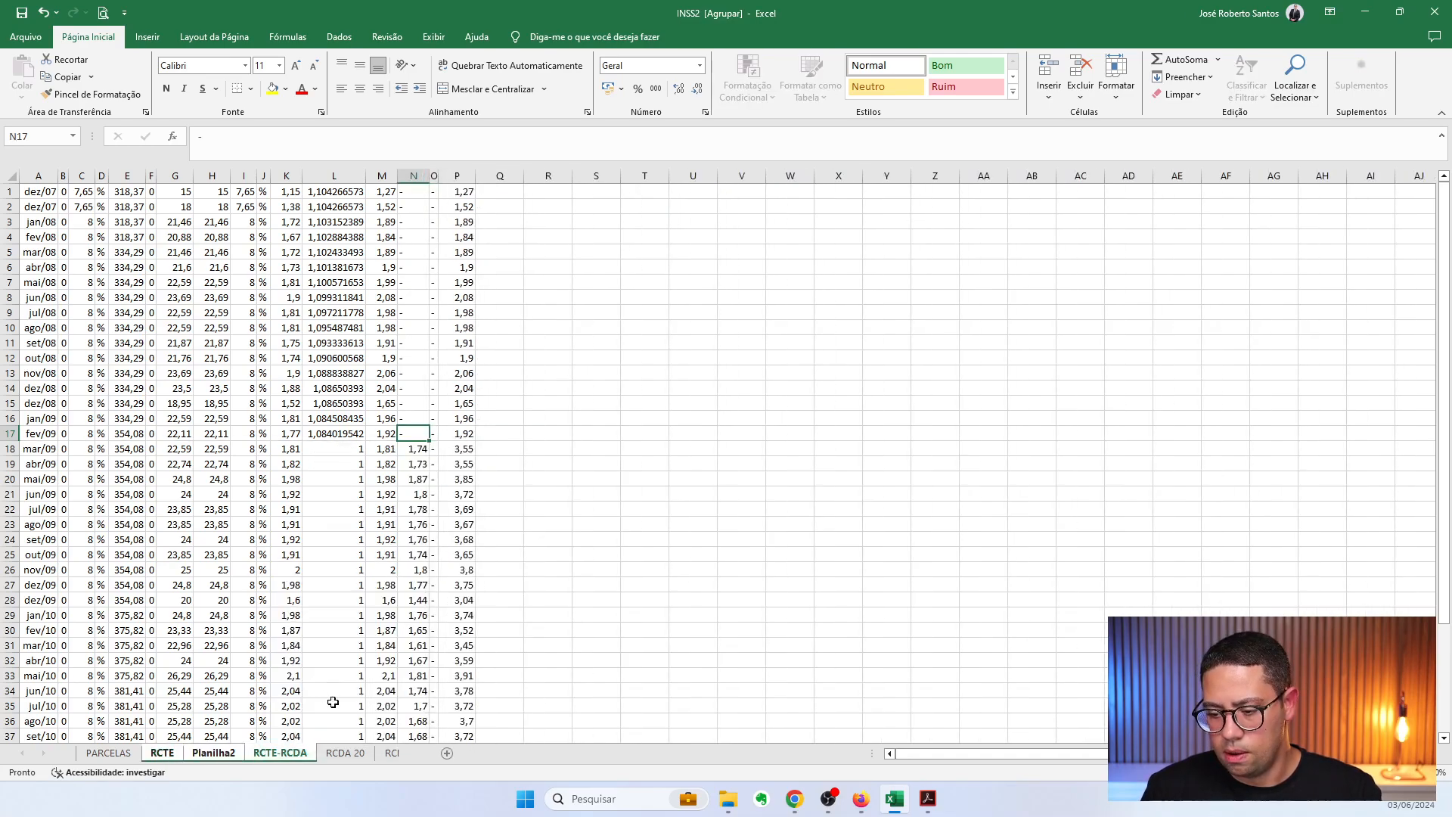
On the RCDA 20 sheet, sum the corrected values up to fev/09 in K15 with =SOMA(G1:G15)
{"action": "left_click", "coordinate": [376, 402]}
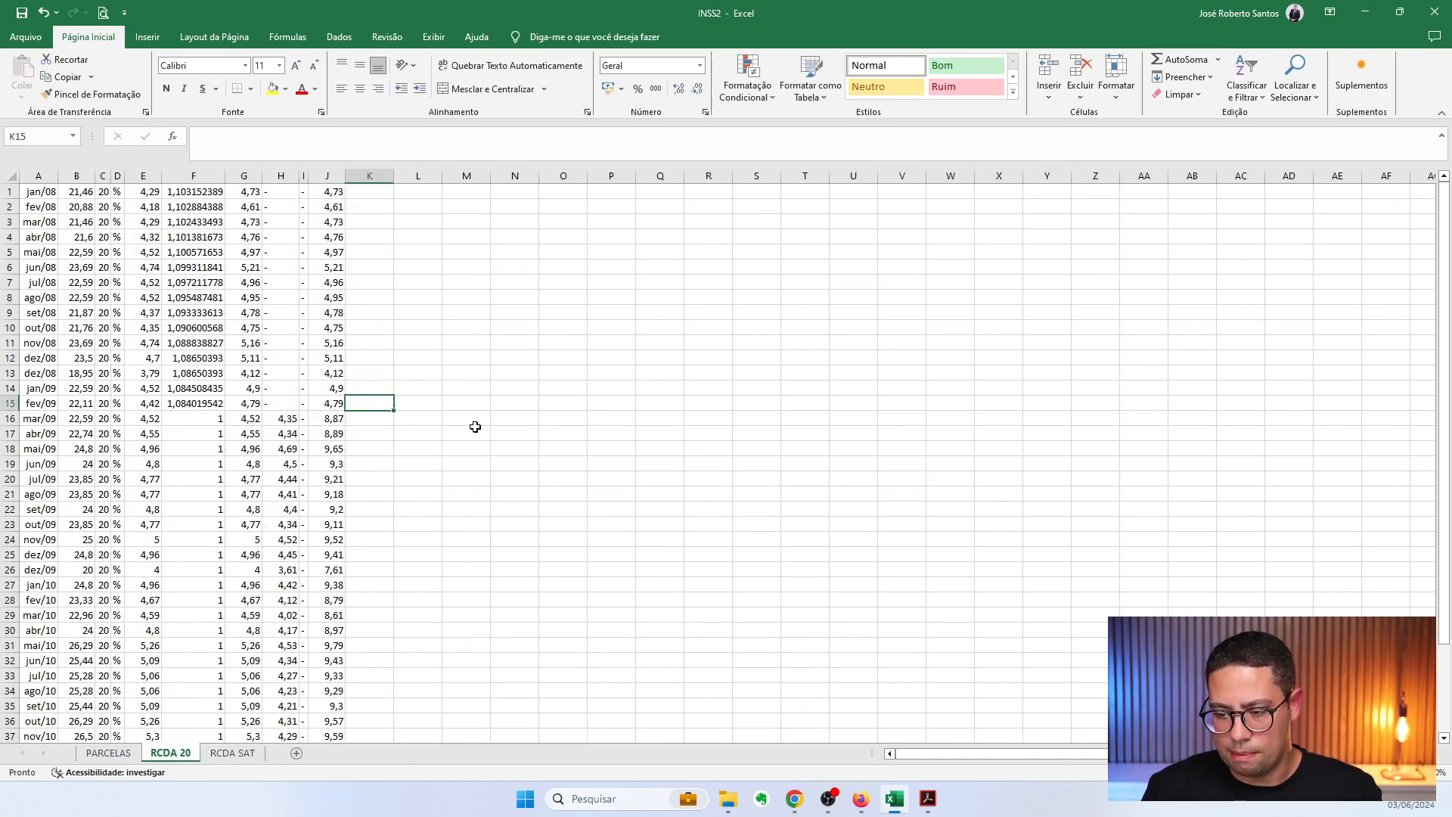
{"action": "type", "text": "=soma("}
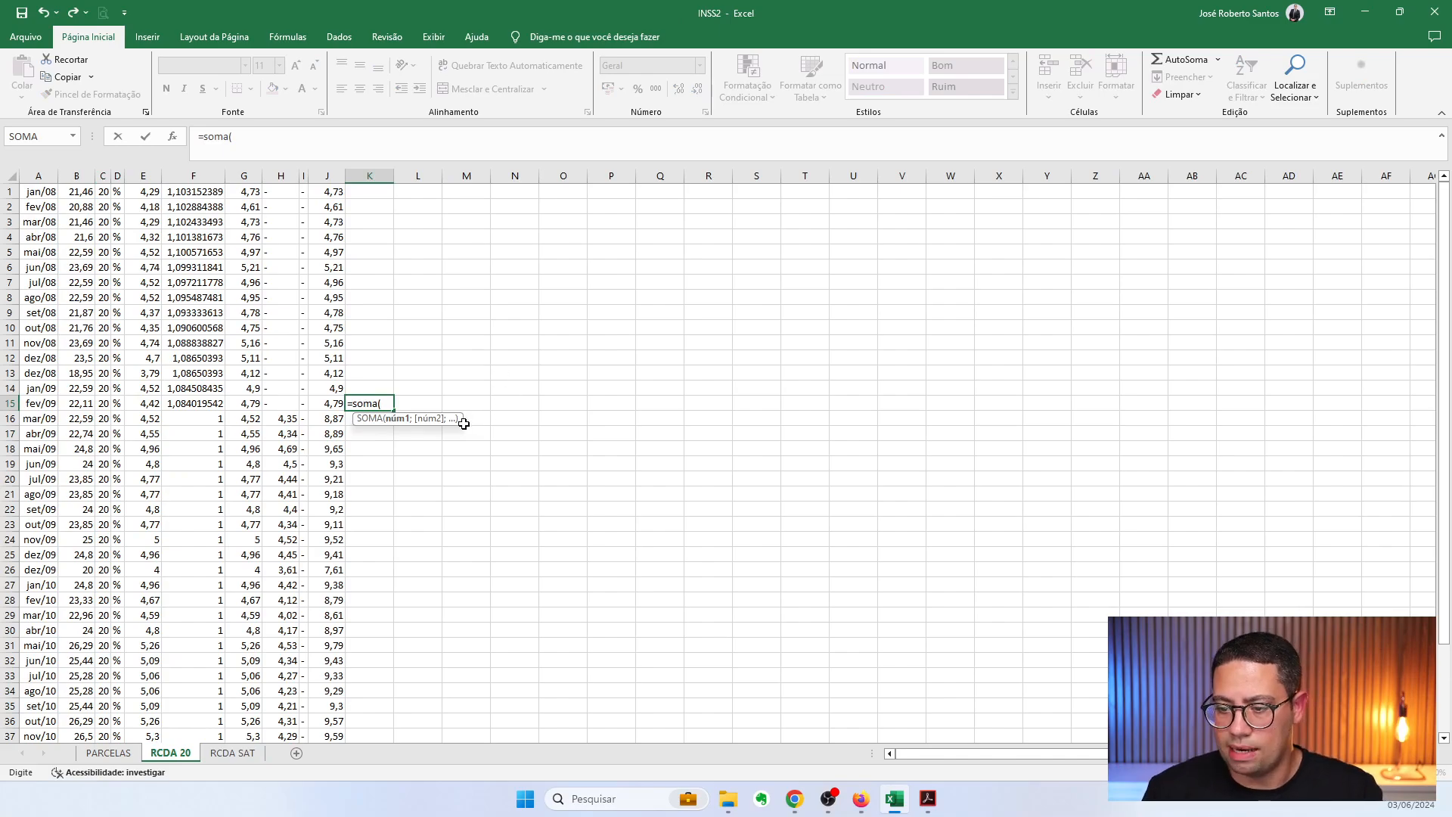
{"action": "left_click_drag", "start_coordinate": [251, 403], "coordinate": [249, 189]}
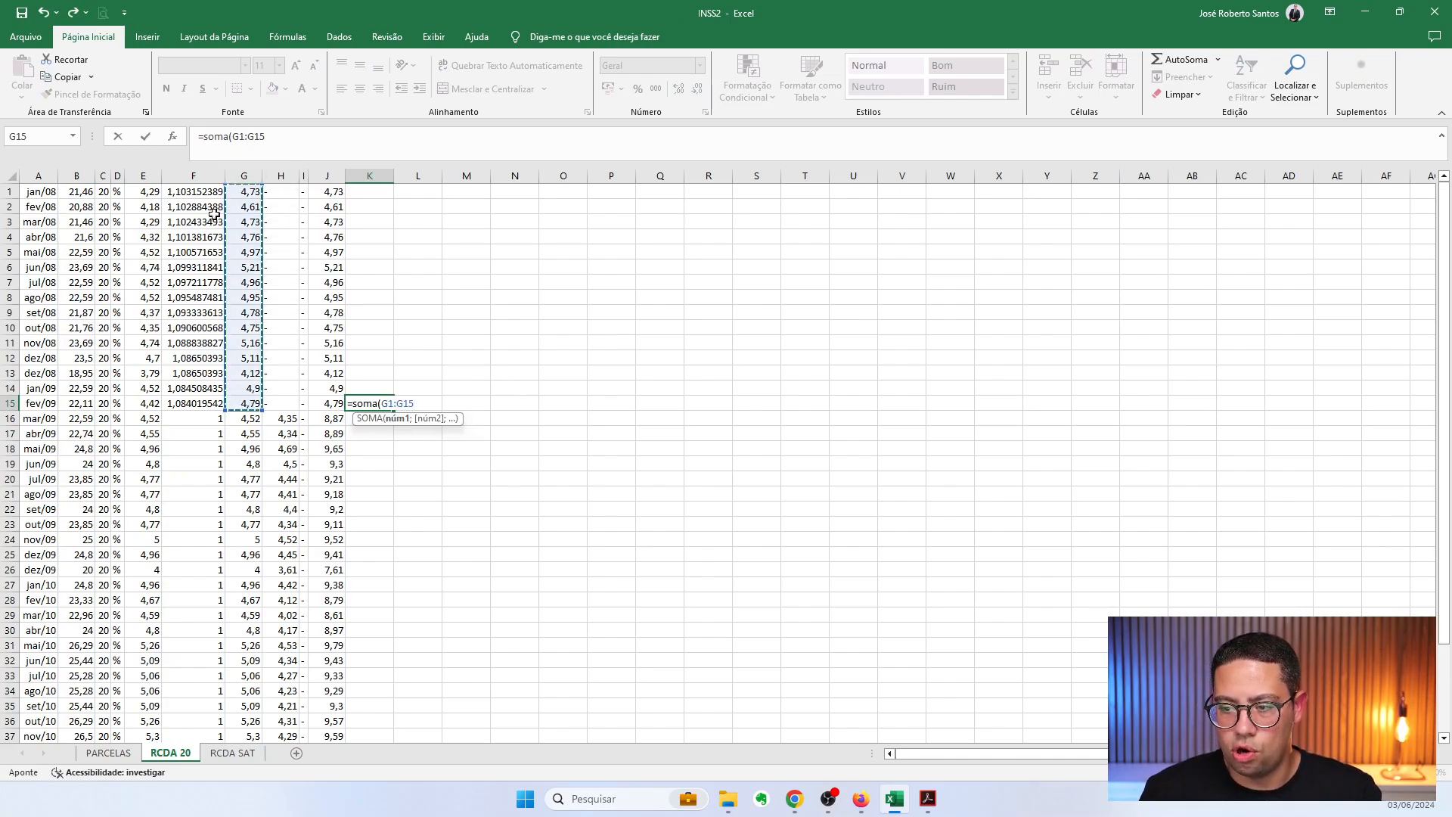
{"action": "key", "text": "ctrl+Return"}
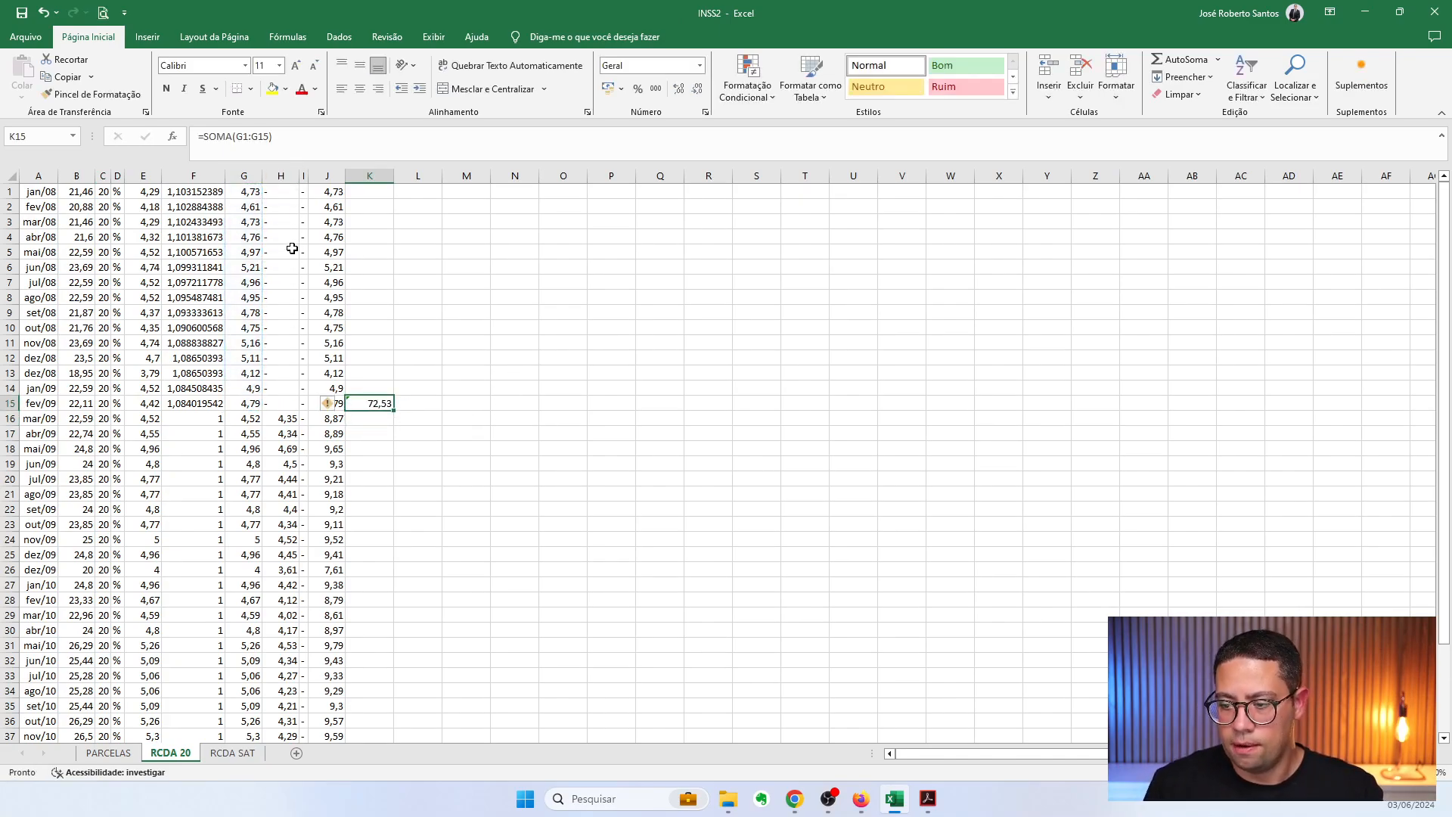
Sum the corrected values from mar/09 to abr/11 in K44 with =SOMA(G16:G44)
{"action": "scroll", "coordinate": [401, 432], "scroll_direction": "down", "scroll_amount": 3}
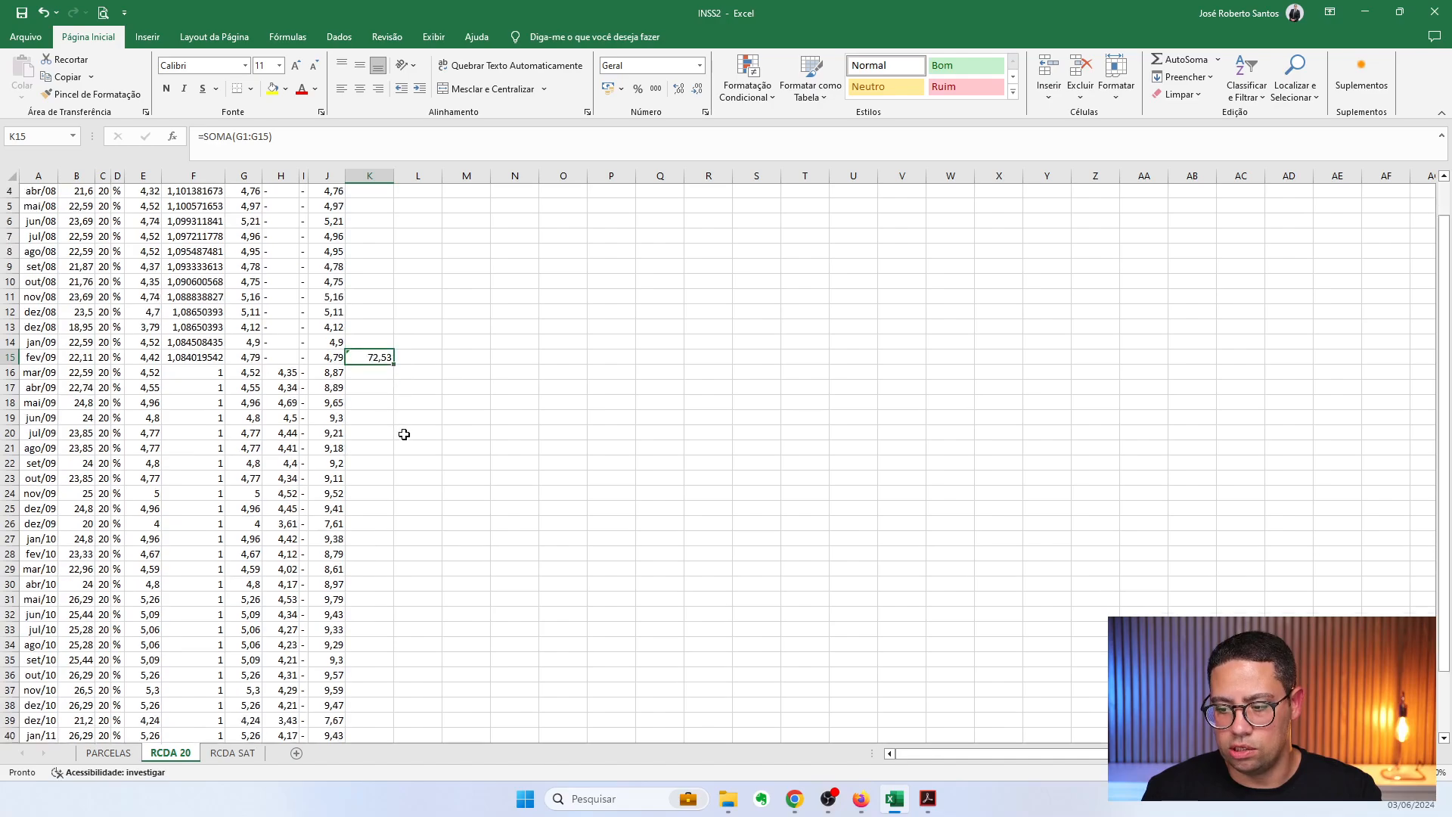
{"action": "left_click", "coordinate": [366, 704]}
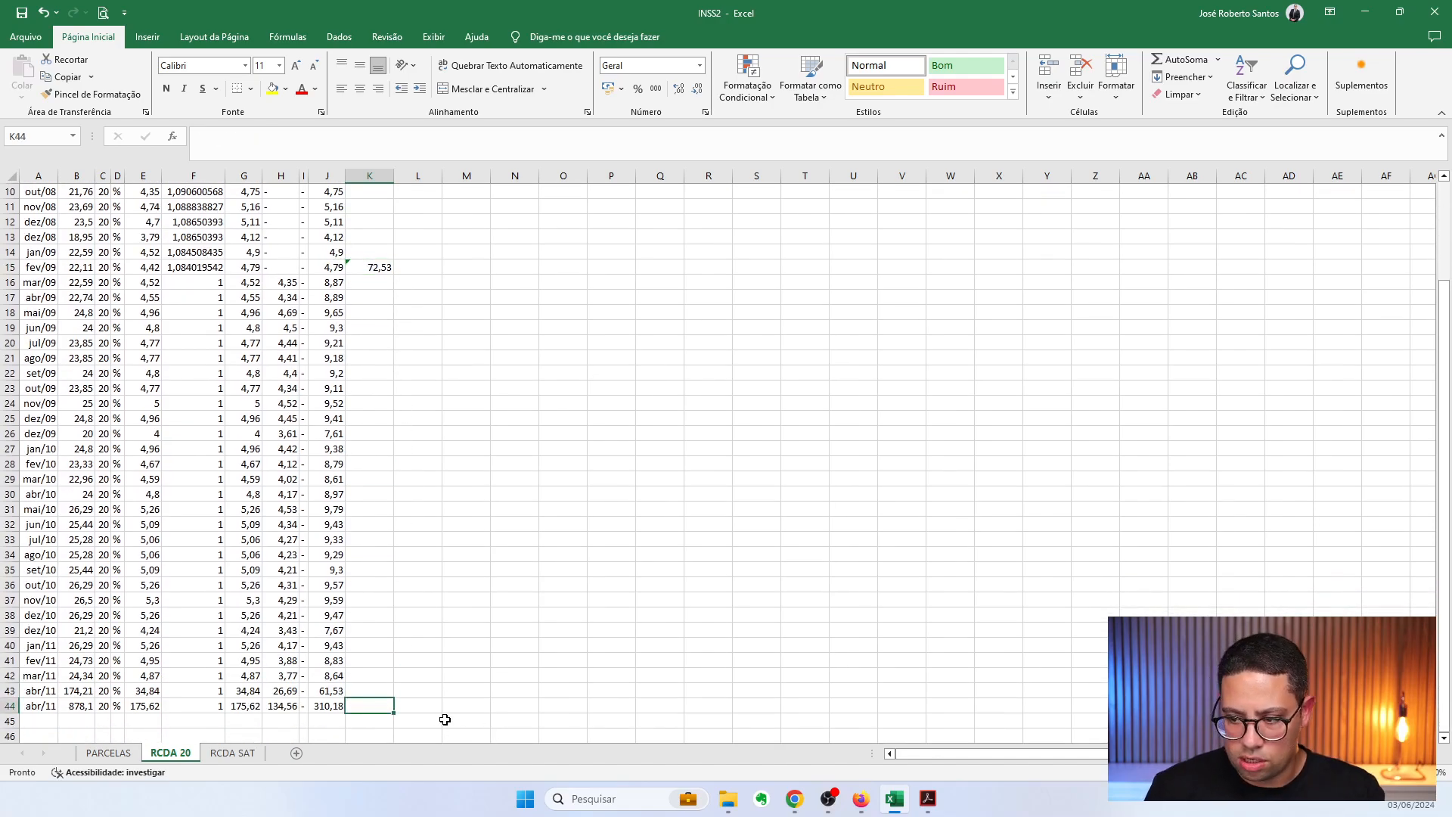
{"action": "type", "text": "=soma("}
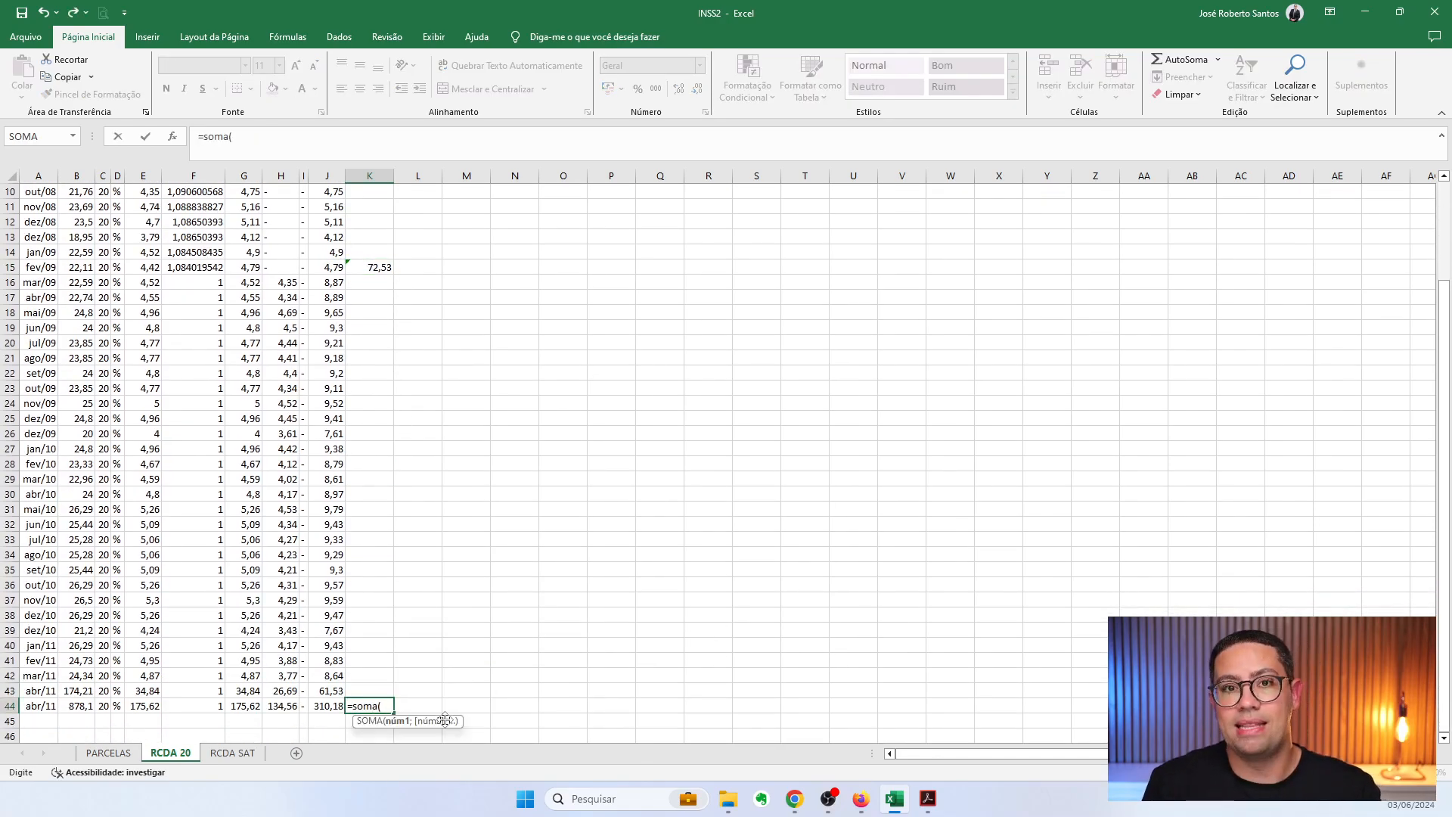
{"action": "left_click_drag", "start_coordinate": [251, 282], "coordinate": [262, 703]}
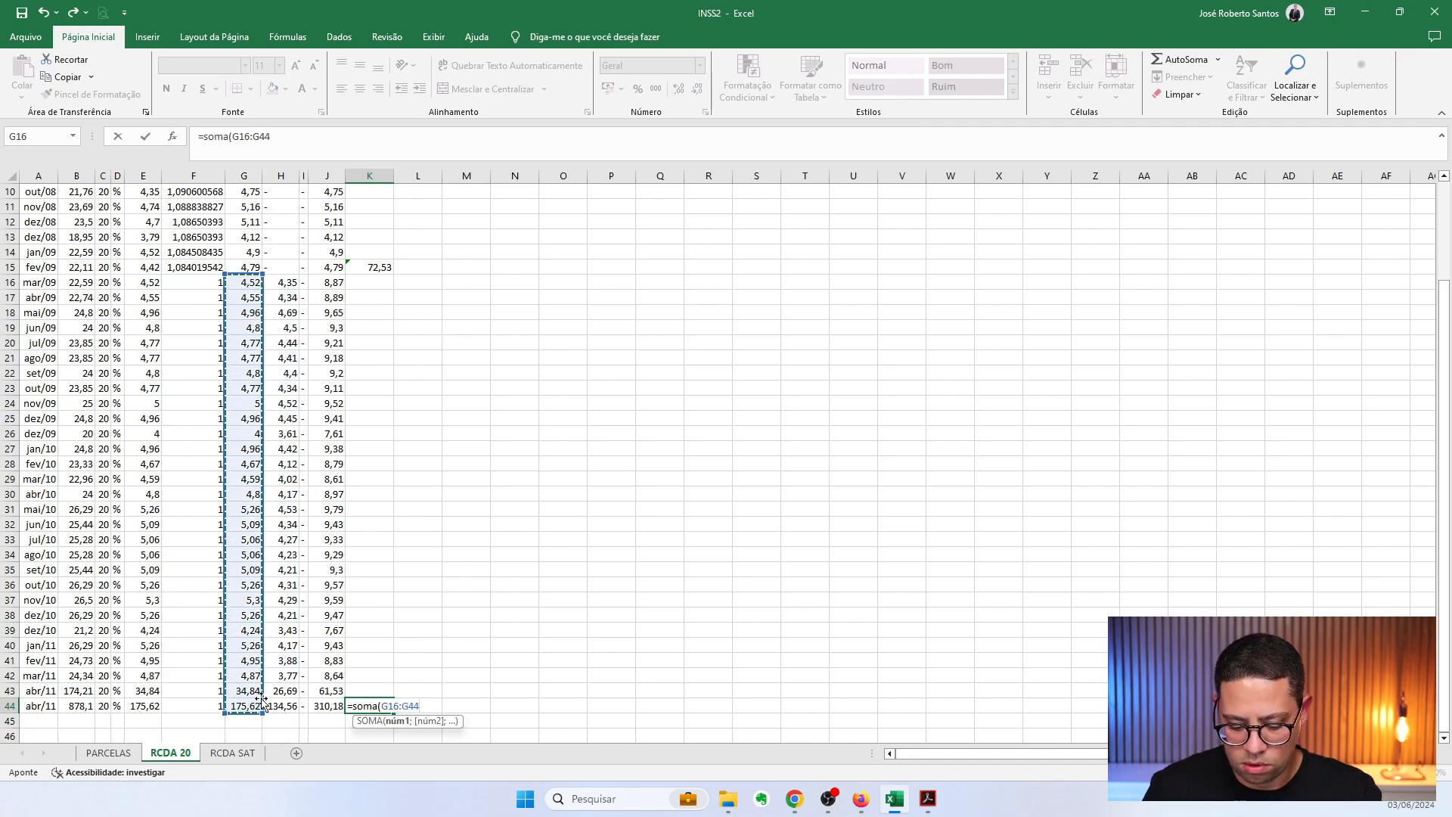
{"action": "key", "text": "Return"}
Label the result columns PRINCIPAL in K14 and JUROS in L14
{"action": "left_click", "coordinate": [379, 253]}
{"action": "key", "text": "Caps_Lock"}
{"action": "type", "text": "P"}
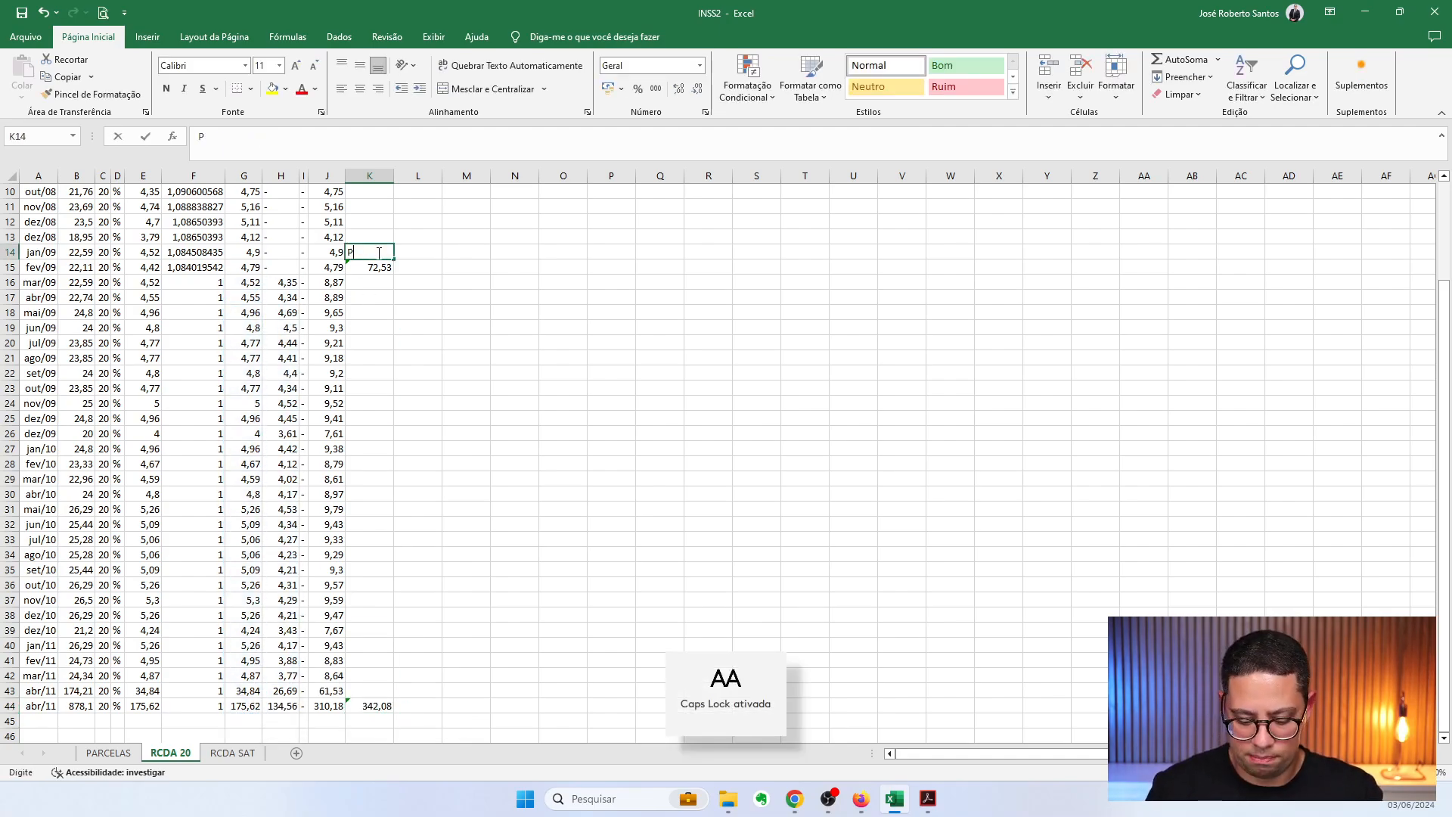
{"action": "type", "text": "RINCIPAL"}
{"action": "key", "text": "Right"}
{"action": "type", "text": "JUROS"}
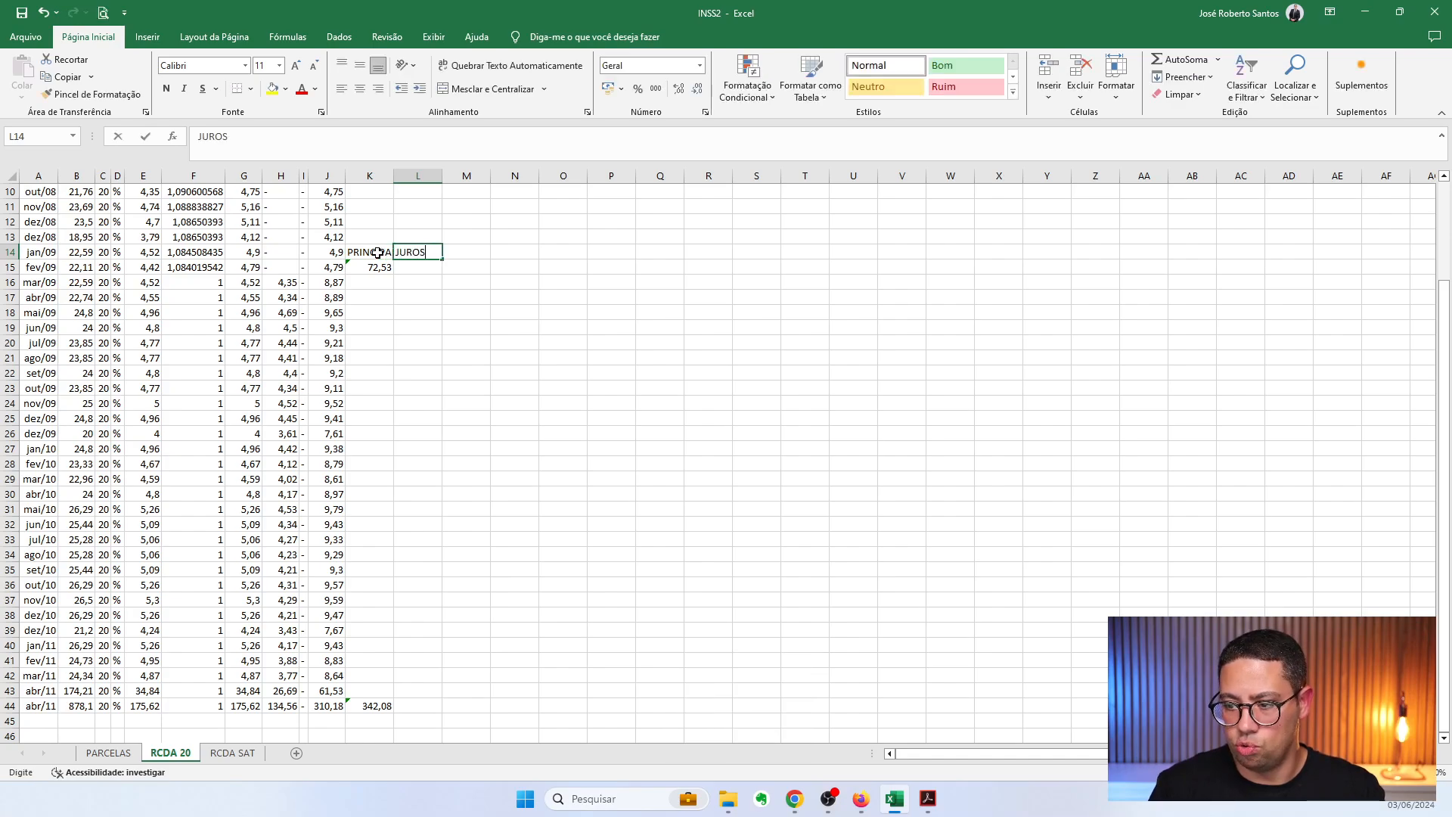
{"action": "key", "text": "Right"}
Copy the sum formulas from K15 and K44 one column across into L15 and L44 to total the interest
{"action": "key", "text": "Down"}
{"action": "key", "text": "Left"}
{"action": "key", "text": "Left"}
{"action": "key", "text": "ctrl+c"}
{"action": "key", "text": "Right"}
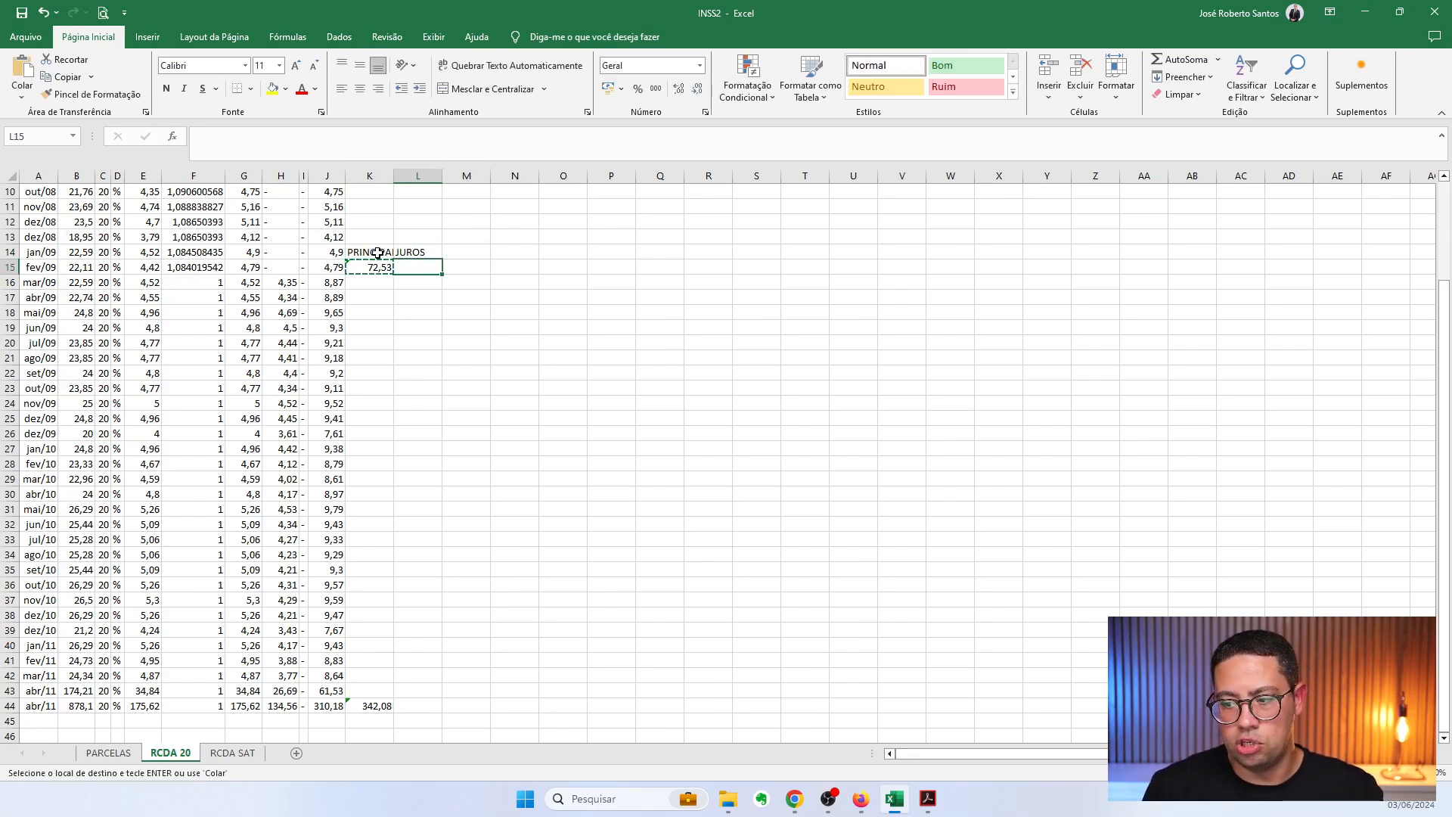
{"action": "key", "text": "ctrl+v"}
{"action": "left_click", "coordinate": [371, 706]}
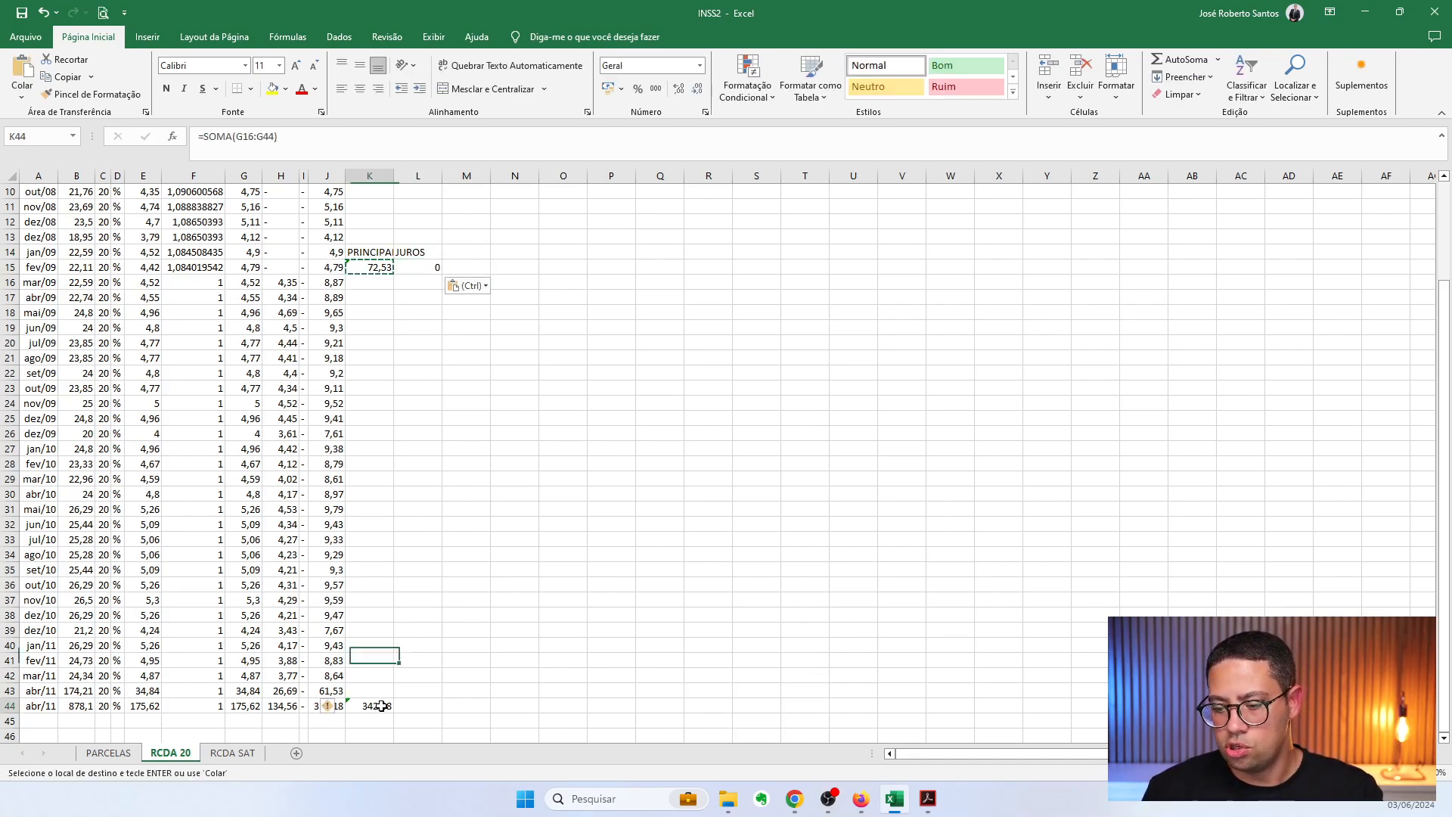
{"action": "key", "text": "ctrl+c"}
{"action": "key", "text": "Right"}
{"action": "key", "text": "ctrl+v"}
Copy the PRINCIPAL and JUROS headings from K14:L14 to K43:L43
{"action": "left_click_drag", "start_coordinate": [381, 252], "coordinate": [418, 252]}
{"action": "key", "text": "ctrl+c"}
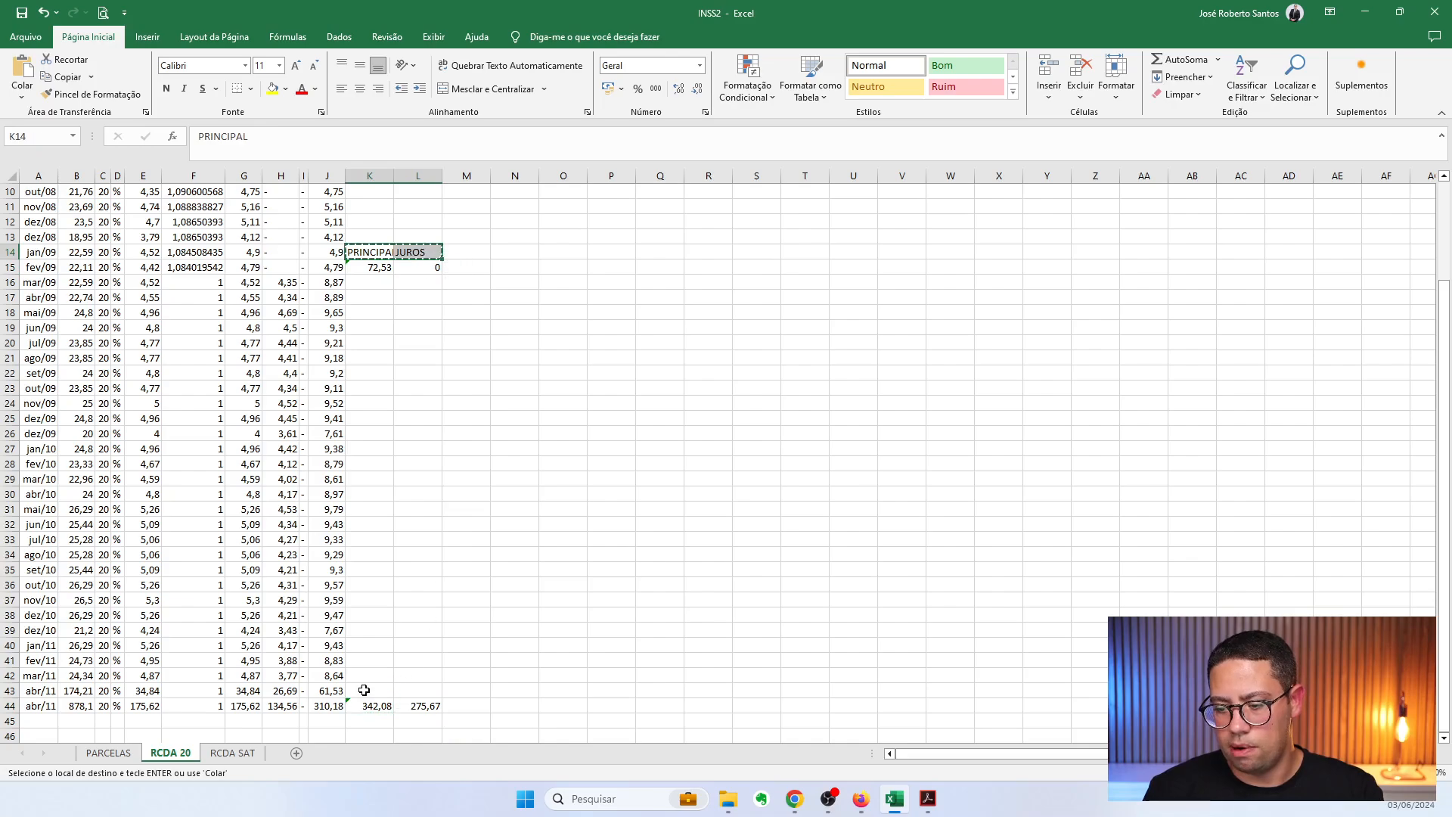
{"action": "left_click", "coordinate": [366, 691]}
{"action": "key", "text": "ctrl+v"}
{"action": "key", "text": "Escape"}
Add the two principal subtotals in K45 with =K15+K44 and copy the formula to L45 for the interest
{"action": "left_click_drag", "start_coordinate": [416, 704], "coordinate": [379, 708]}
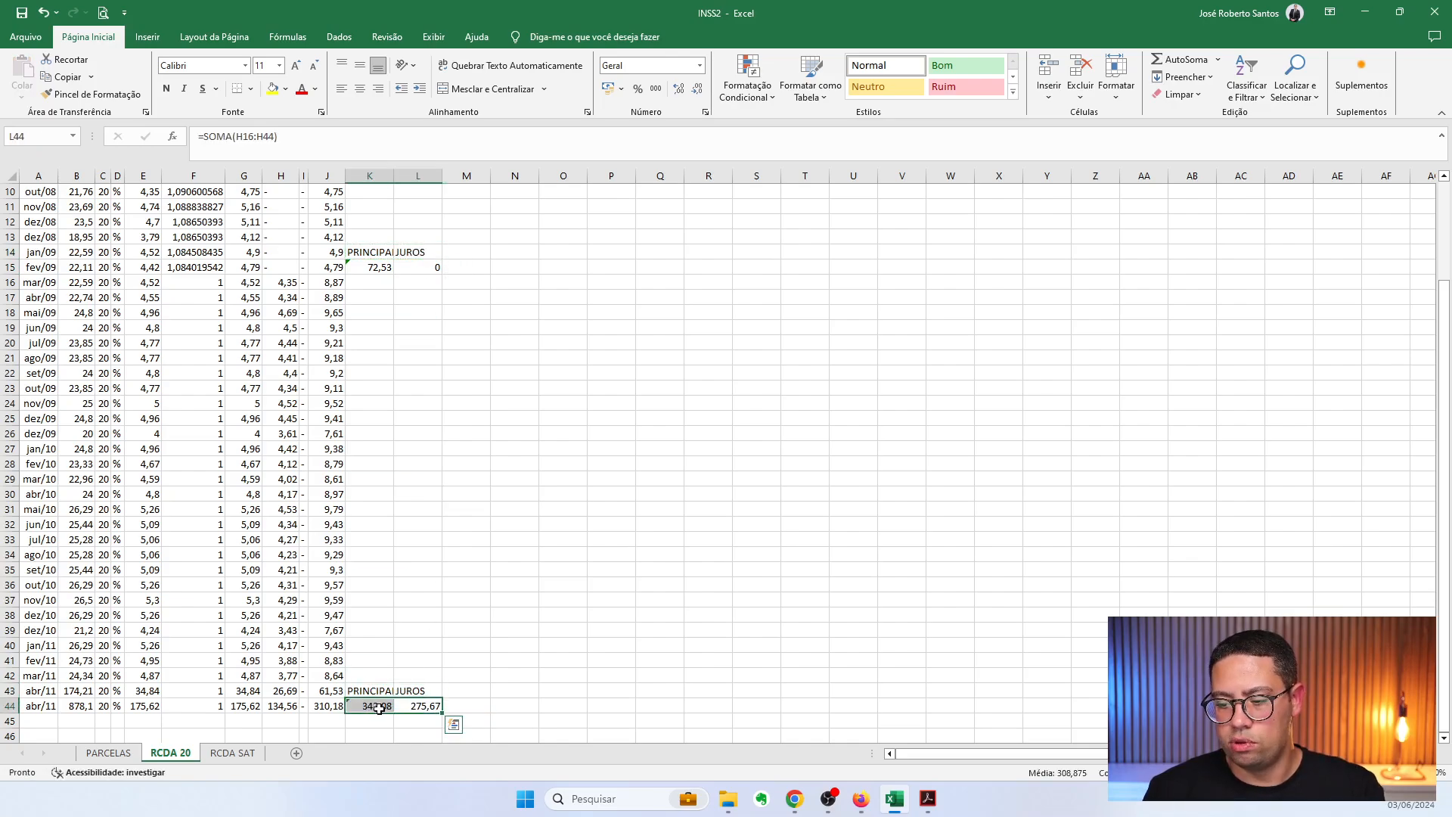
{"action": "left_click", "coordinate": [419, 707]}
{"action": "left_click", "coordinate": [383, 719]}
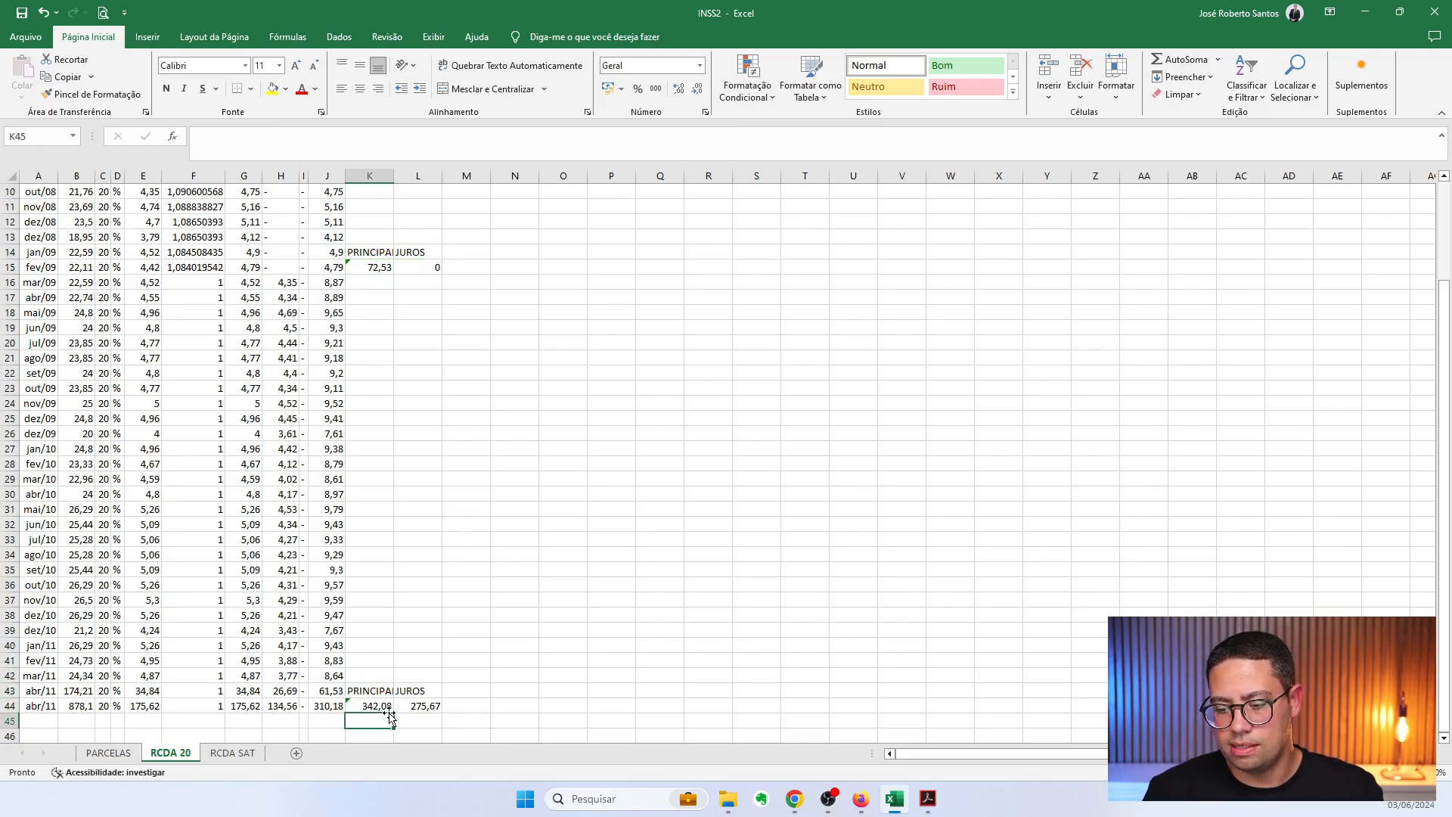
{"action": "type", "text": "="}
{"action": "left_click", "coordinate": [375, 267]}
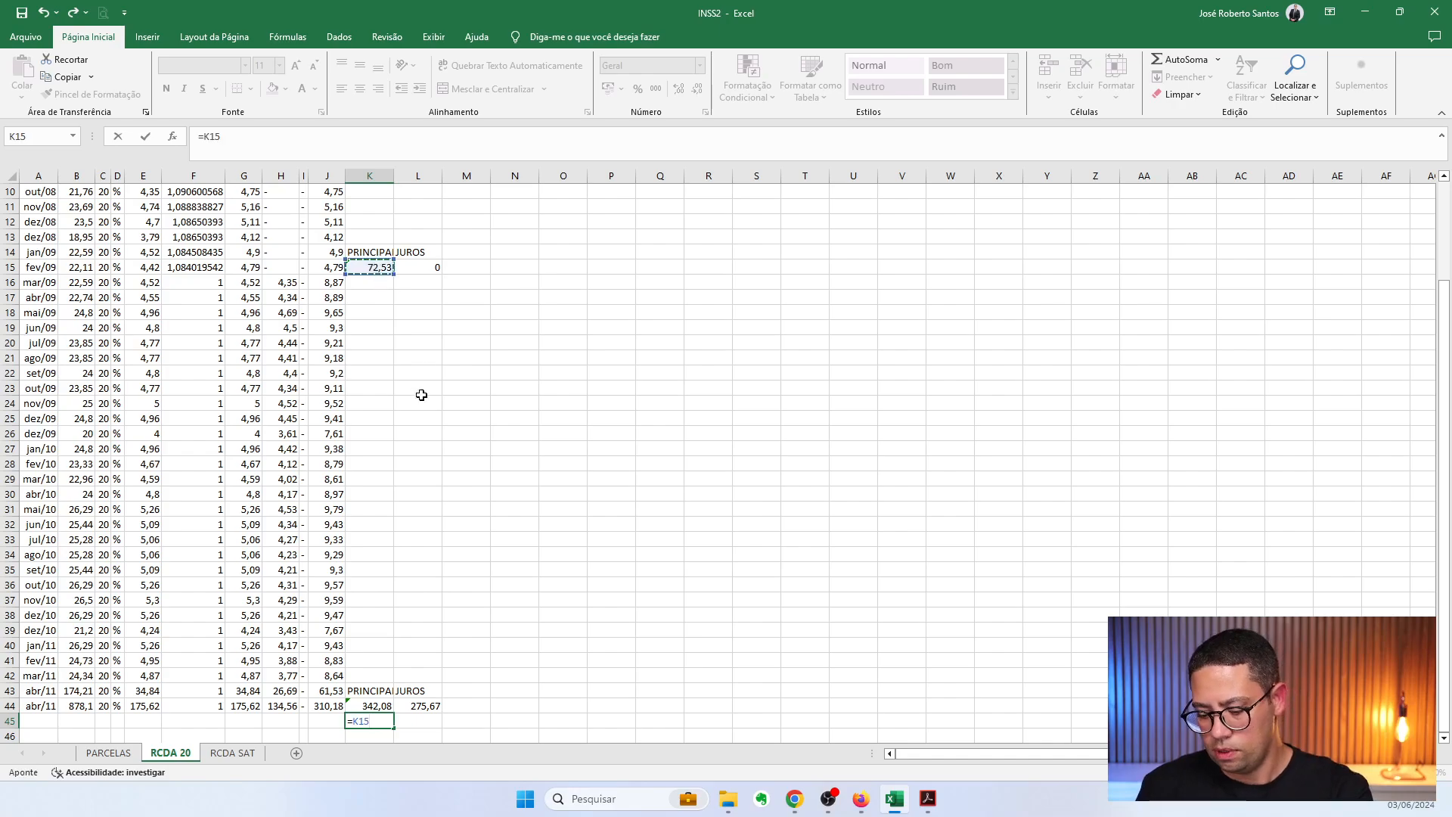
{"action": "type", "text": "+"}
{"action": "left_click", "coordinate": [373, 706]}
{"action": "key", "text": "Return"}
{"action": "key", "text": "Up"}
{"action": "key", "text": "ctrl+c"}
{"action": "key", "text": "Right"}
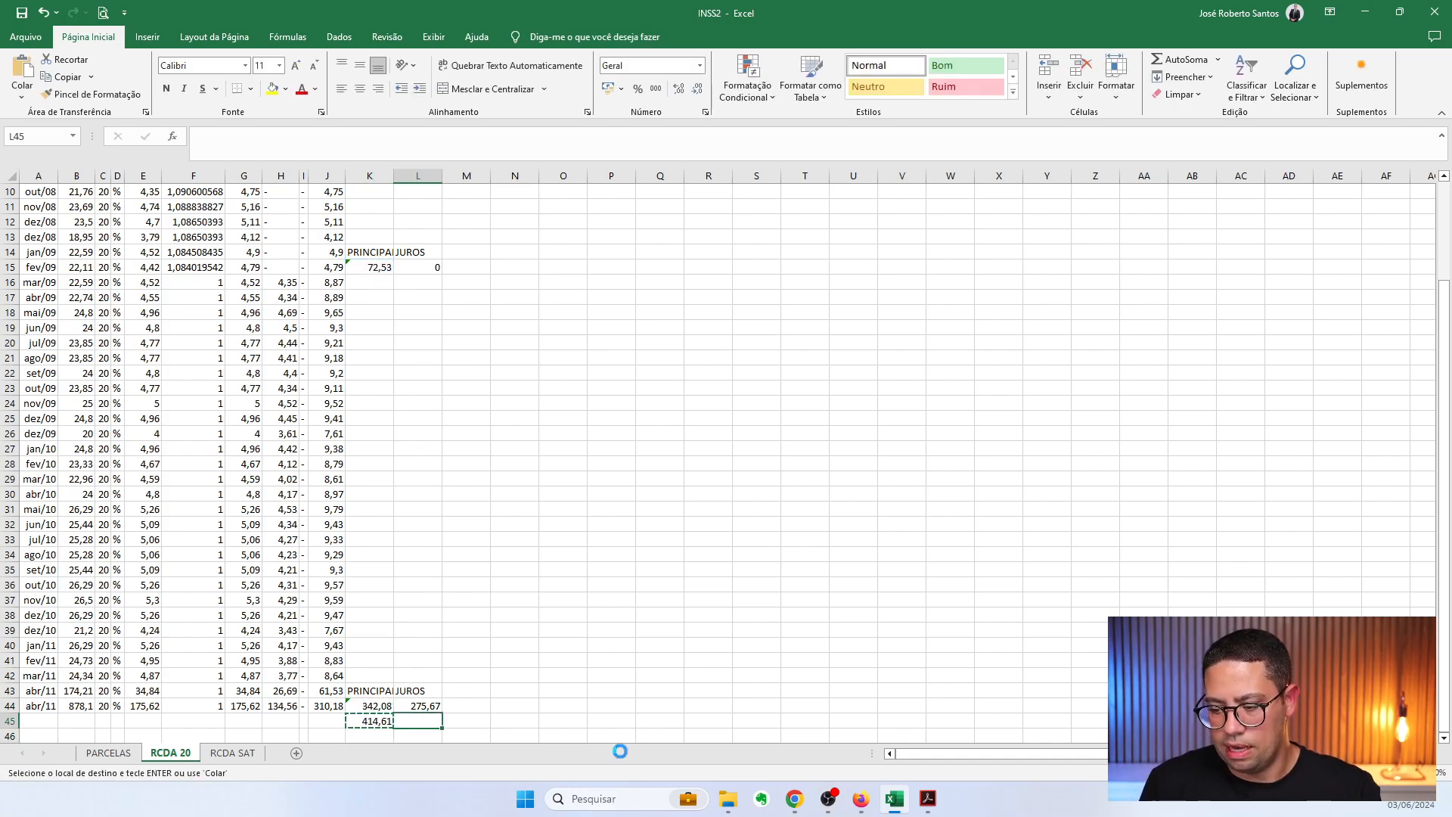
{"action": "key", "text": "ctrl+v"}
{"action": "key", "text": "Left"}
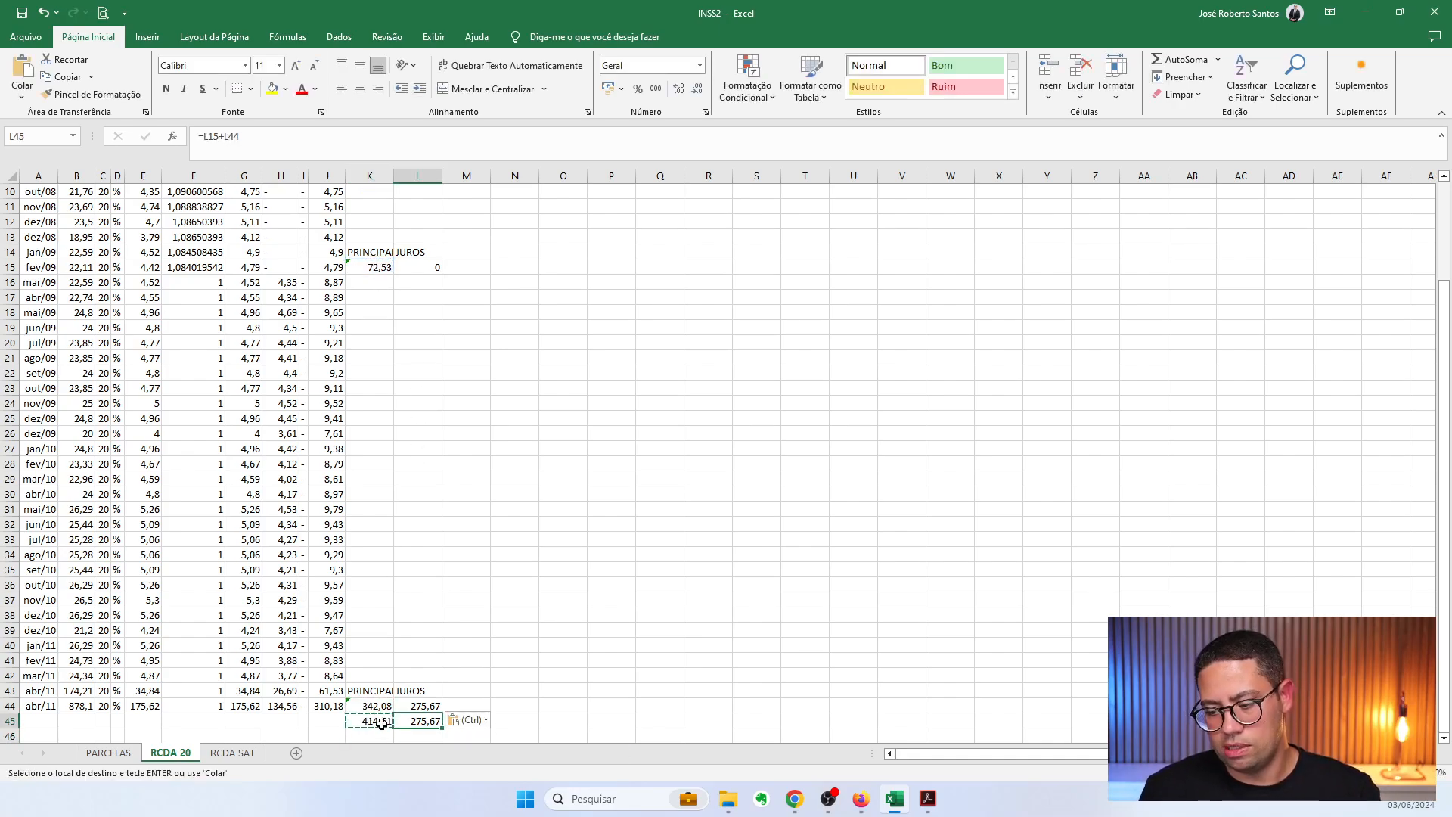
Switch to the PDF report in Acrobat and compare its employer contribution total and first occurrences with the RCDA 20 sheet
{"action": "key", "text": "alt+Tab"}
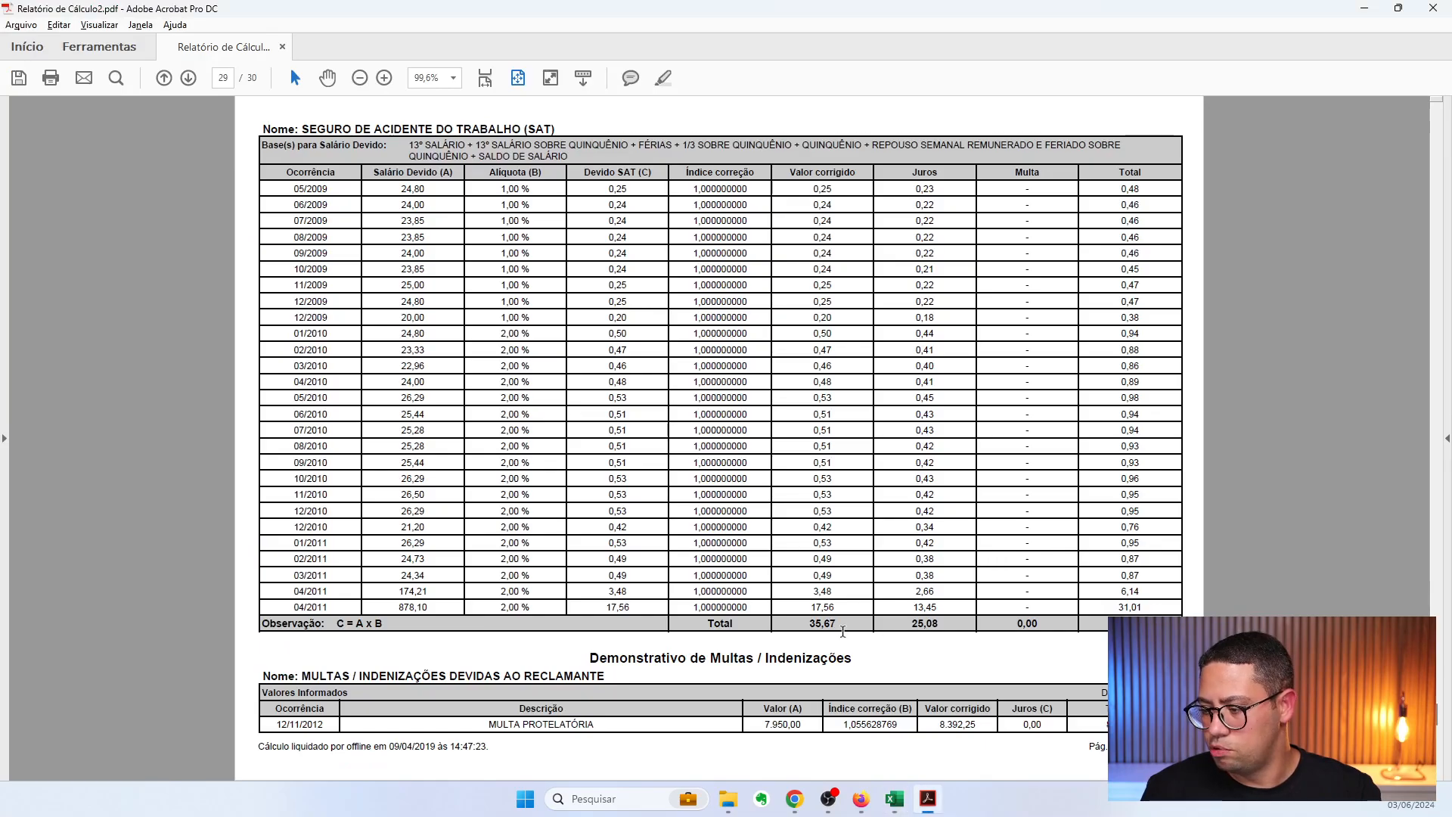
{"action": "scroll", "coordinate": [846, 592], "scroll_direction": "up", "scroll_amount": 3}
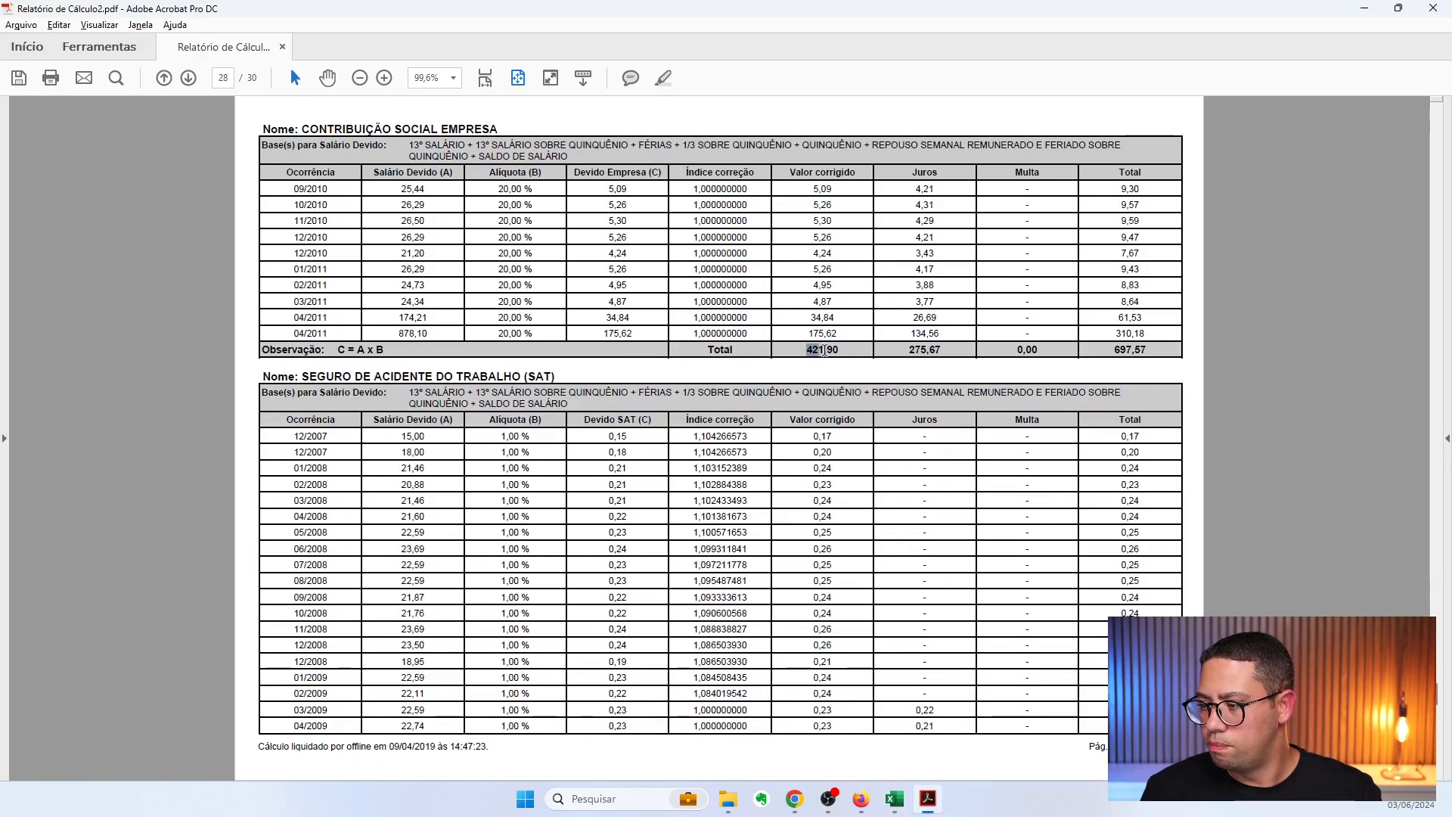
{"action": "scroll", "coordinate": [868, 380], "scroll_direction": "up", "scroll_amount": 3}
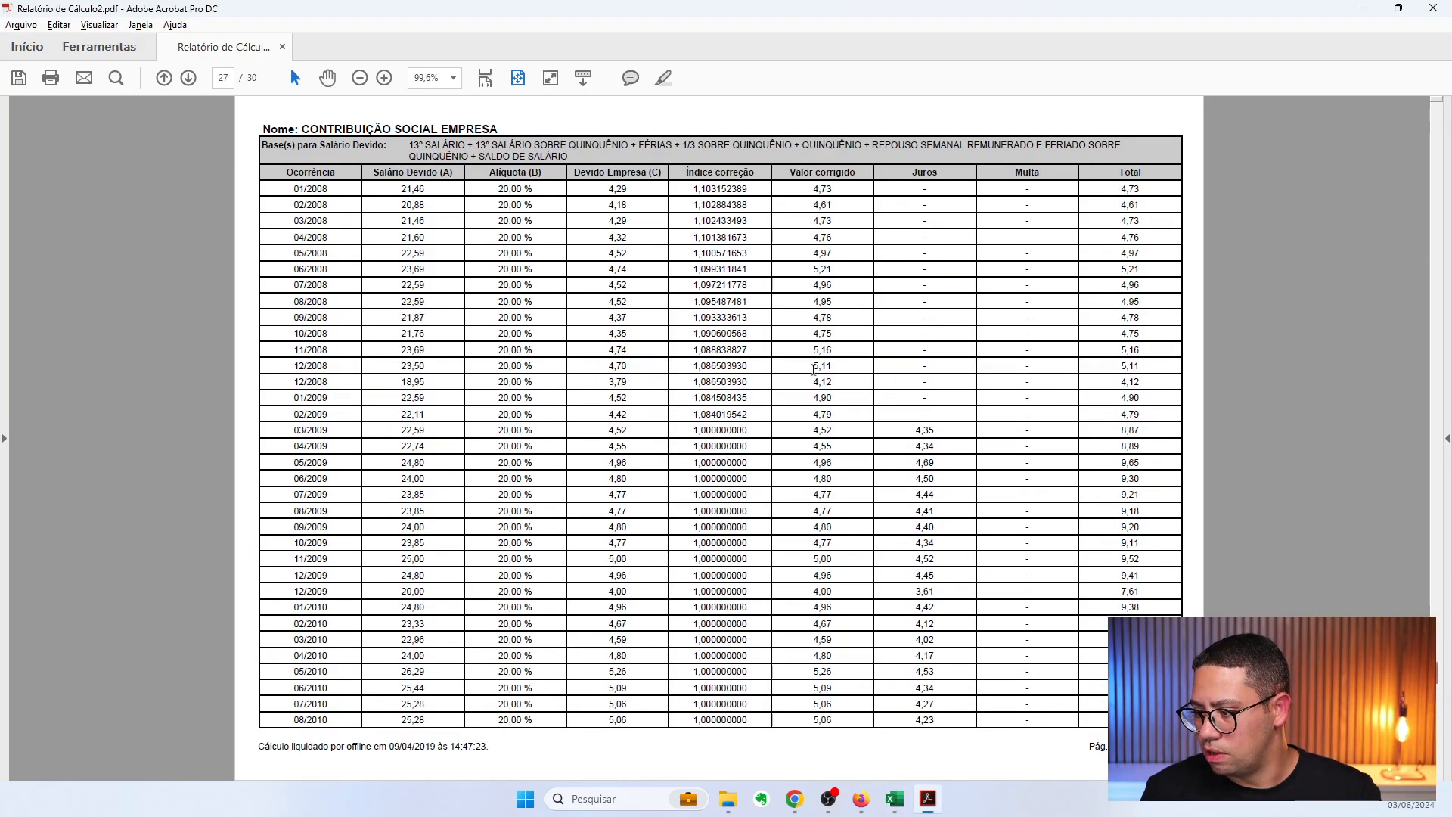
{"action": "scroll", "coordinate": [814, 370], "scroll_direction": "up", "scroll_amount": 3}
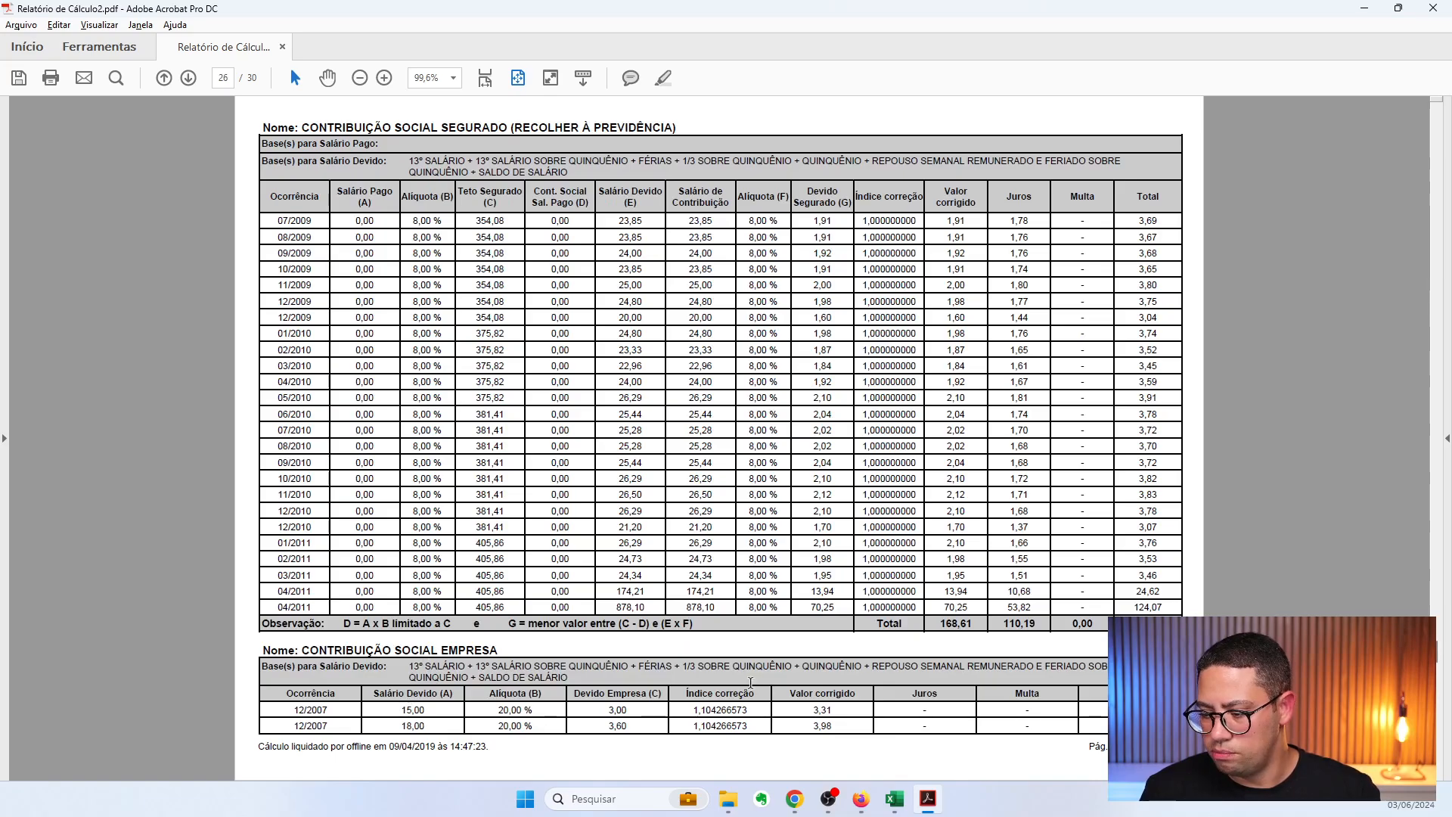
{"action": "key", "text": "alt+Tab"}
{"action": "scroll", "coordinate": [137, 312], "scroll_direction": "up", "scroll_amount": 3}
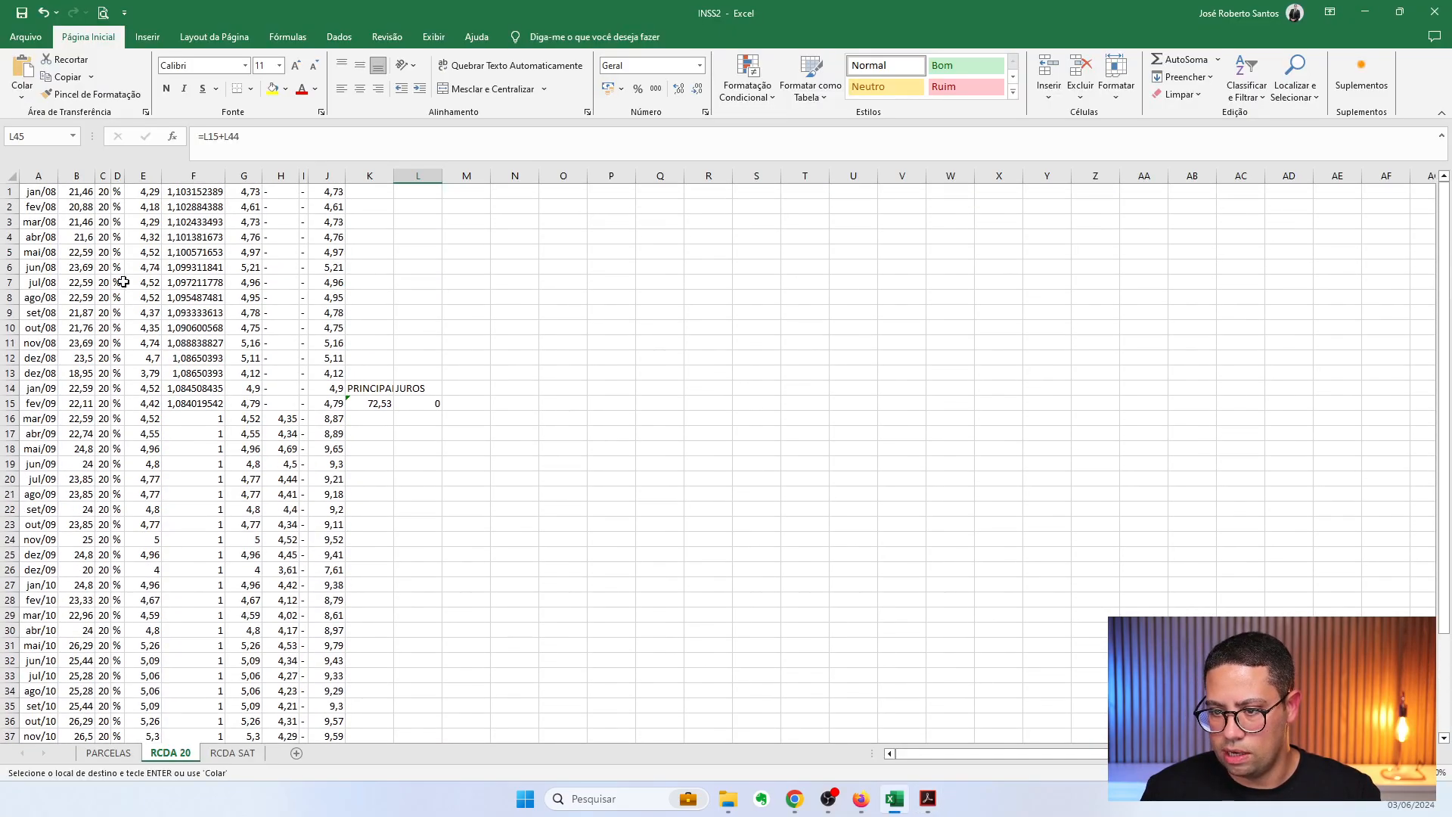
{"action": "key", "text": "alt+Tab"}
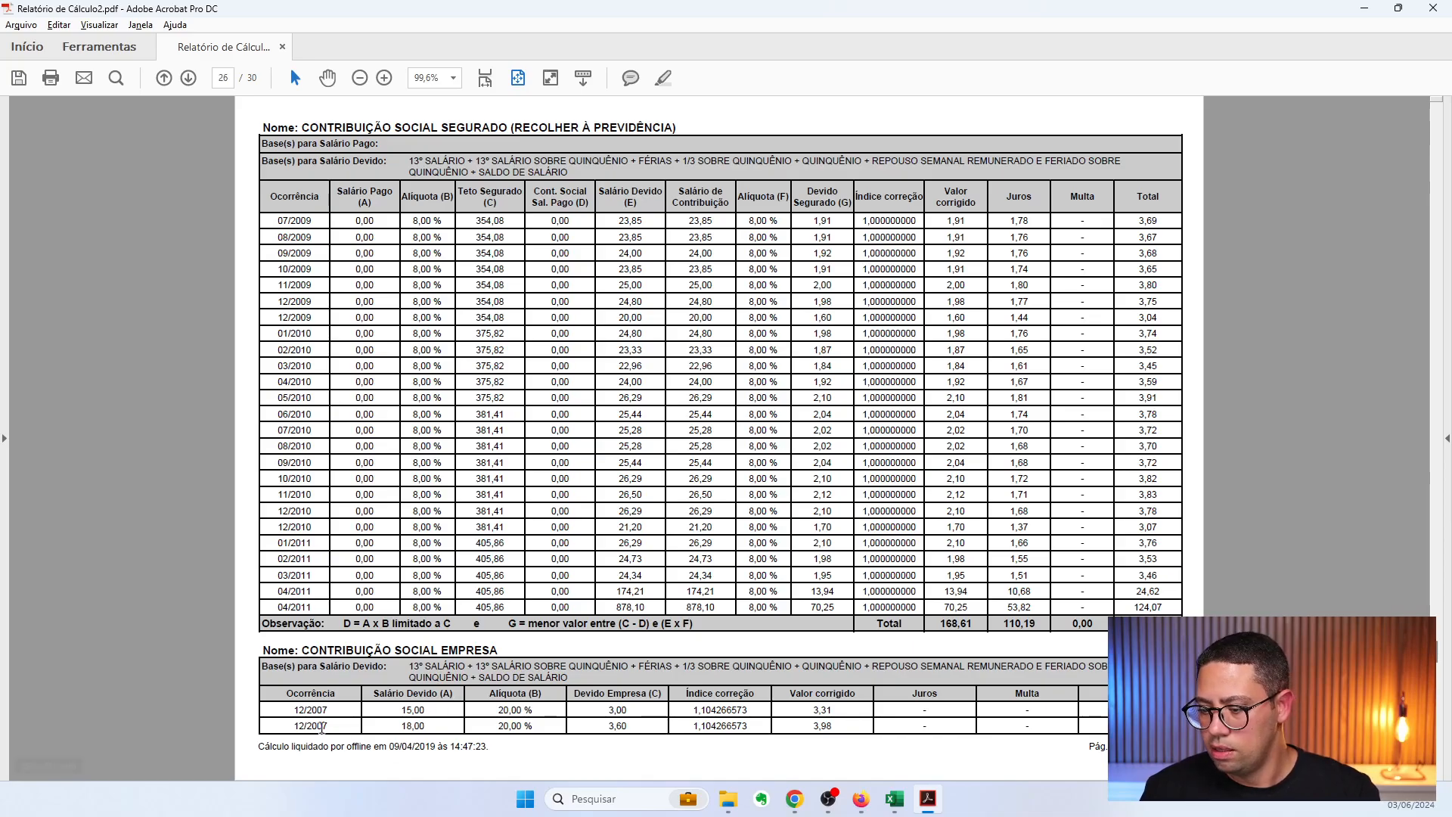
Copy the two 12/2007 rows of CONTRIBUIÇÃO SOCIAL EMPRESA on page 26 into a new INSS2 worksheet starting at A1
{"action": "left_click_drag", "start_coordinate": [288, 712], "coordinate": [1049, 714]}
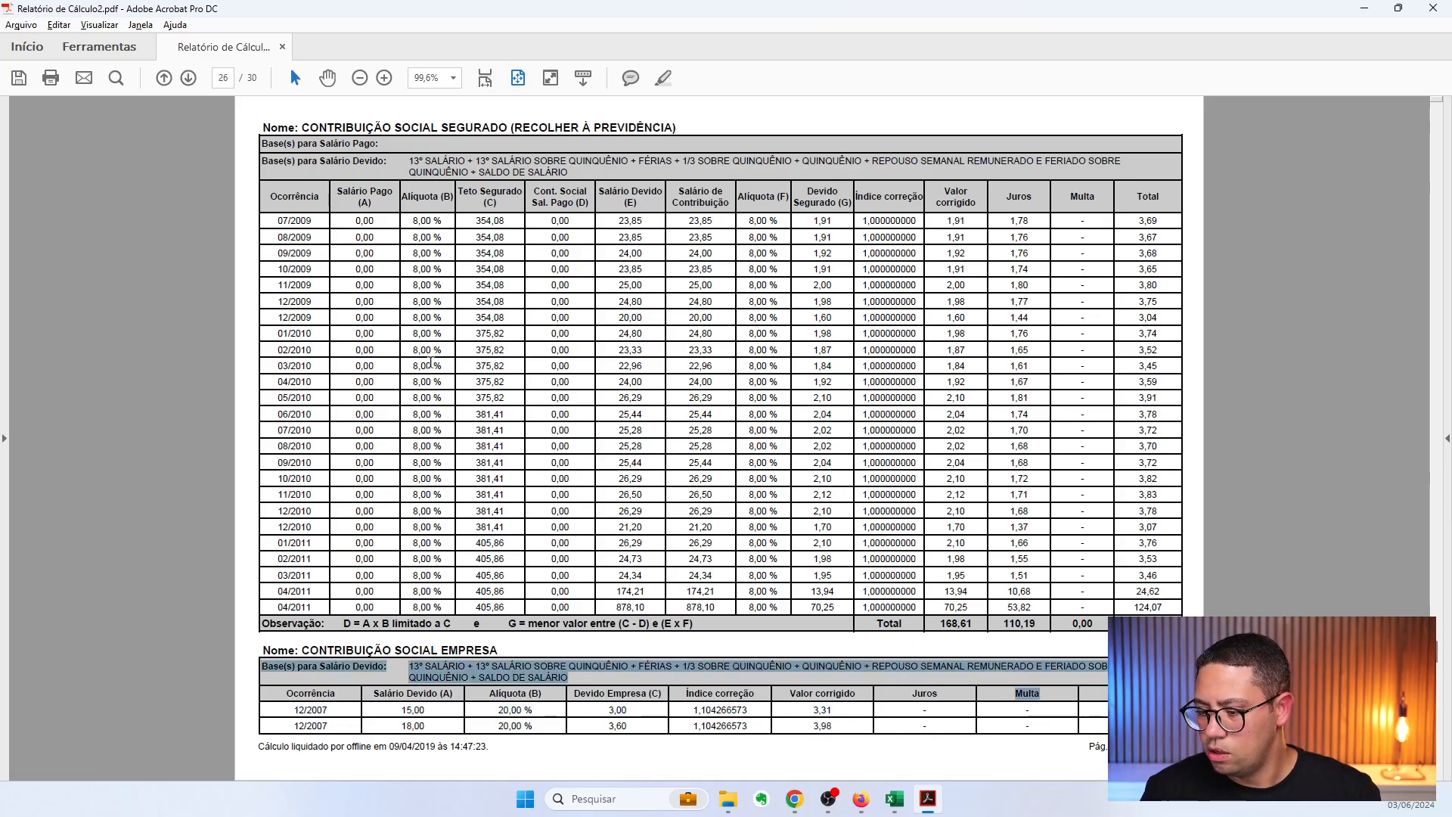
{"action": "scroll", "coordinate": [431, 469], "scroll_direction": "down", "scroll_amount": 1}
{"action": "scroll", "coordinate": [431, 540], "scroll_direction": "up", "scroll_amount": 1}
{"action": "left_click_drag", "start_coordinate": [299, 714], "coordinate": [1127, 731]}
{"action": "left_click", "coordinate": [353, 746]}
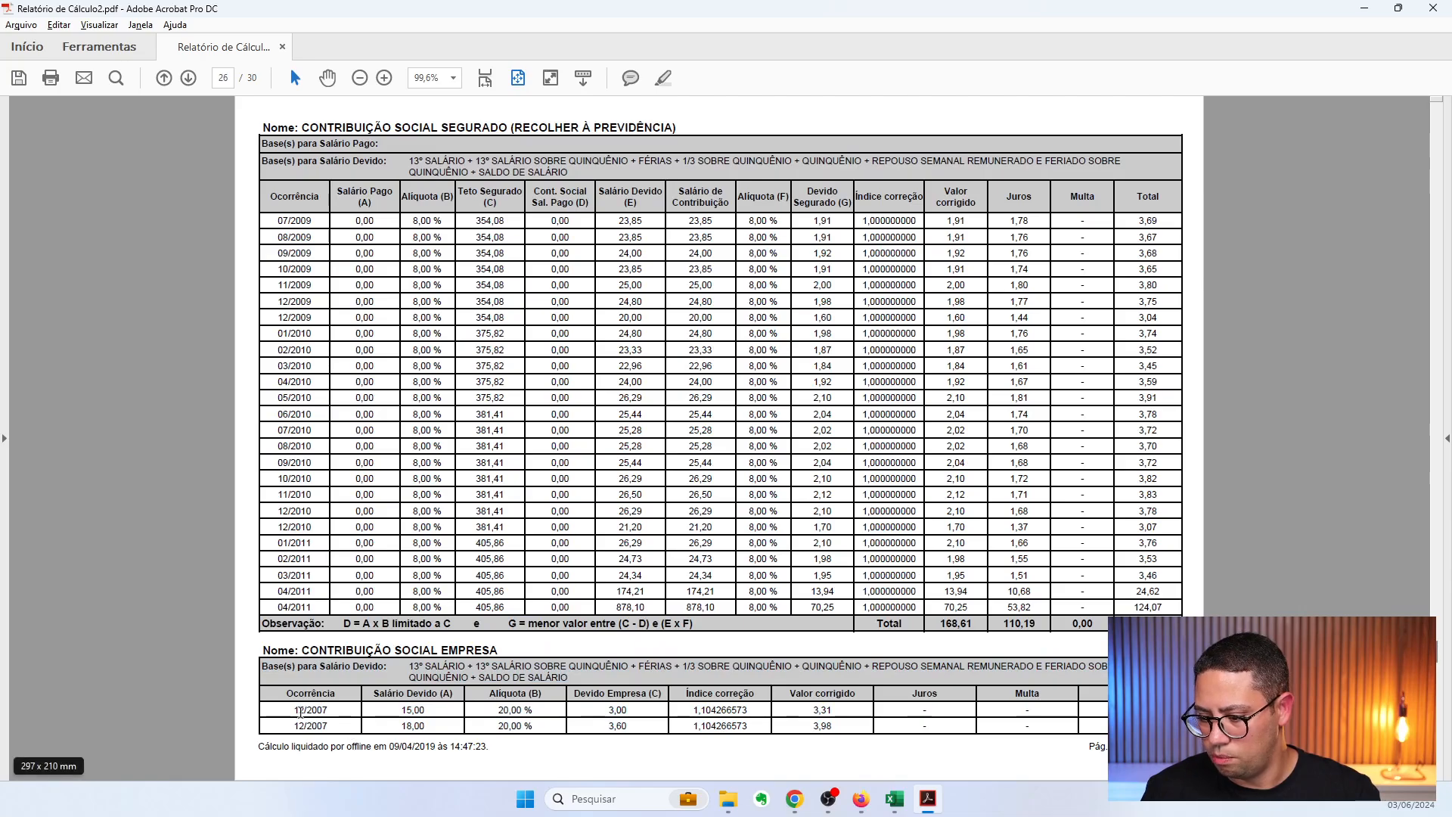
{"action": "left_click_drag", "start_coordinate": [295, 711], "coordinate": [1119, 730]}
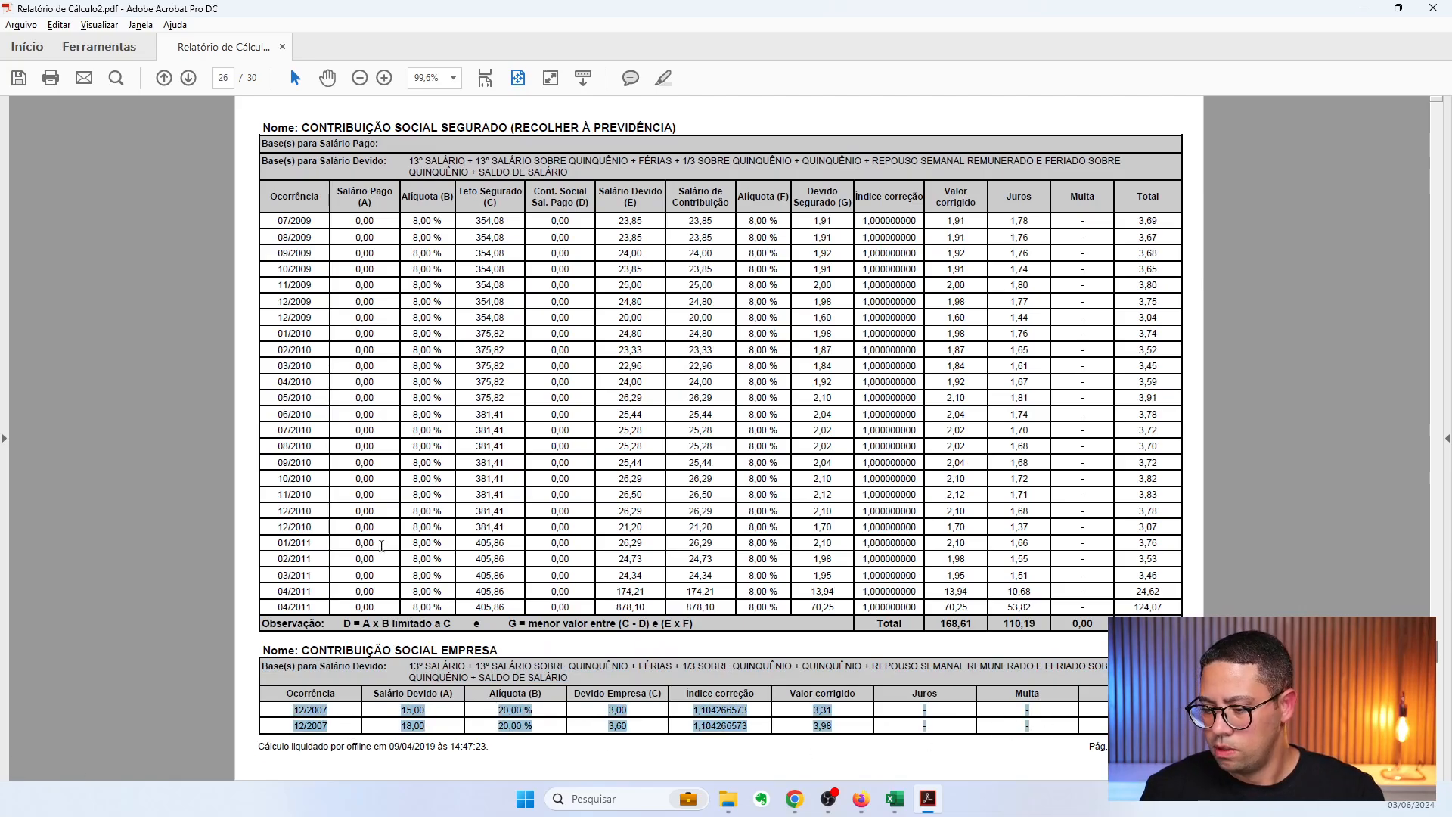
{"action": "key", "text": "alt+Tab"}
{"action": "left_click", "coordinate": [296, 753]}
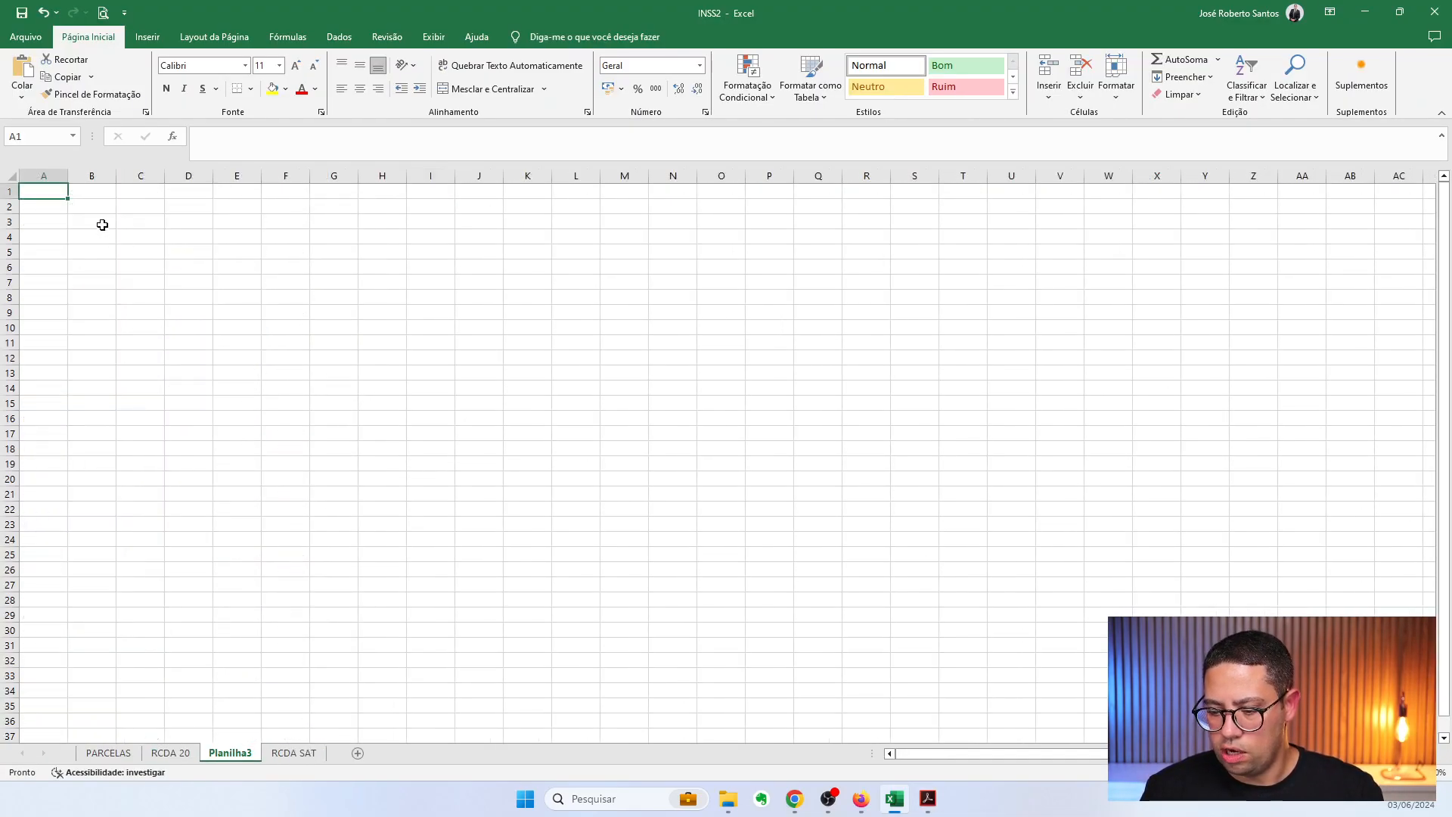
{"action": "key", "text": "ctrl+v"}
Copy the employer contribution rows 01/2008 to 08/2010 from page 27 of the PDF report into the new Excel sheet at A3
{"action": "key", "text": "alt+Tab"}
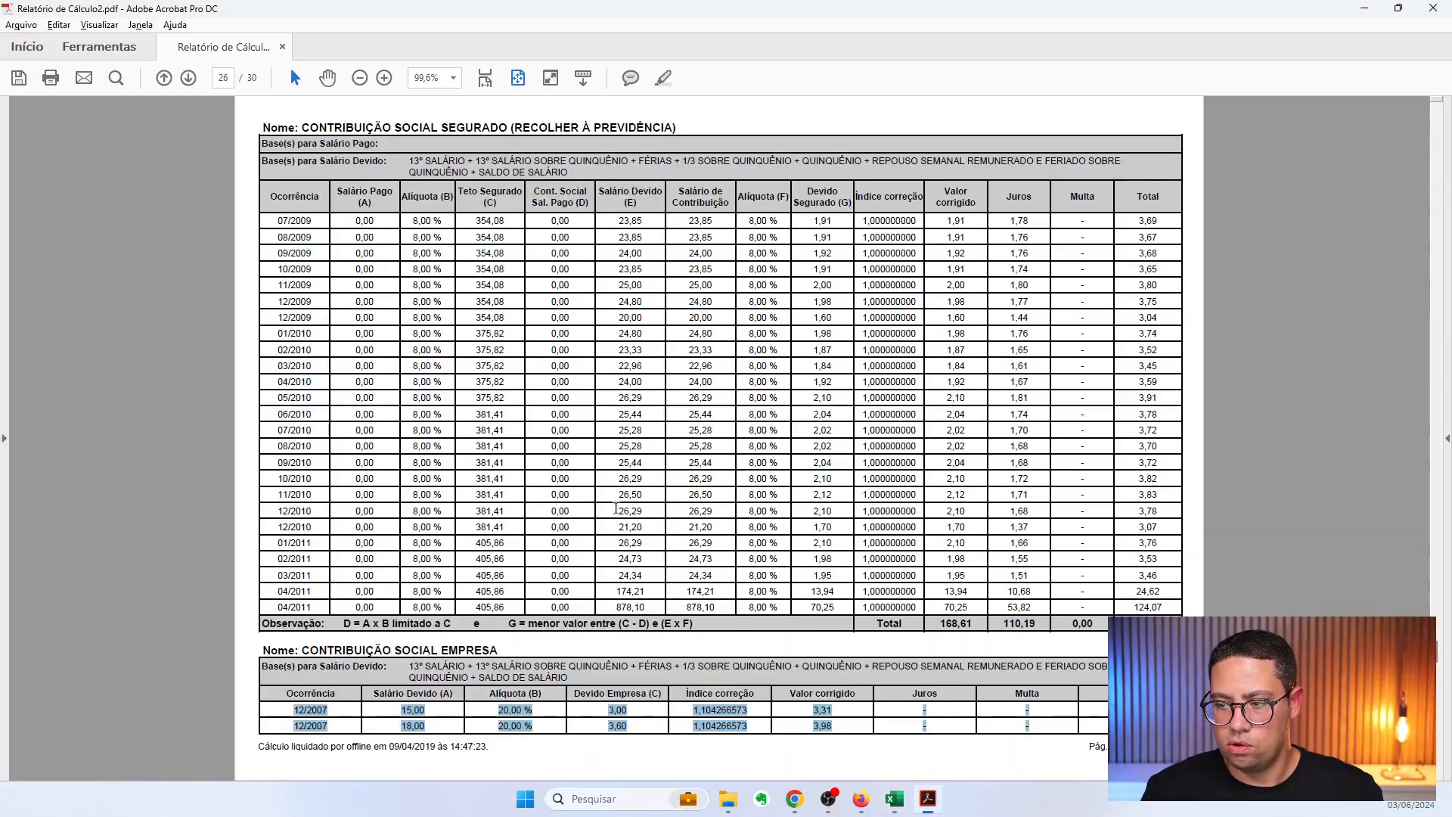
{"action": "scroll", "coordinate": [579, 475], "scroll_direction": "down", "scroll_amount": 6}
{"action": "left_click_drag", "start_coordinate": [292, 189], "coordinate": [1134, 722]}
{"action": "key", "text": "ctrl+c"}
{"action": "key", "text": "alt+Tab"}
{"action": "left_click", "coordinate": [52, 221]}
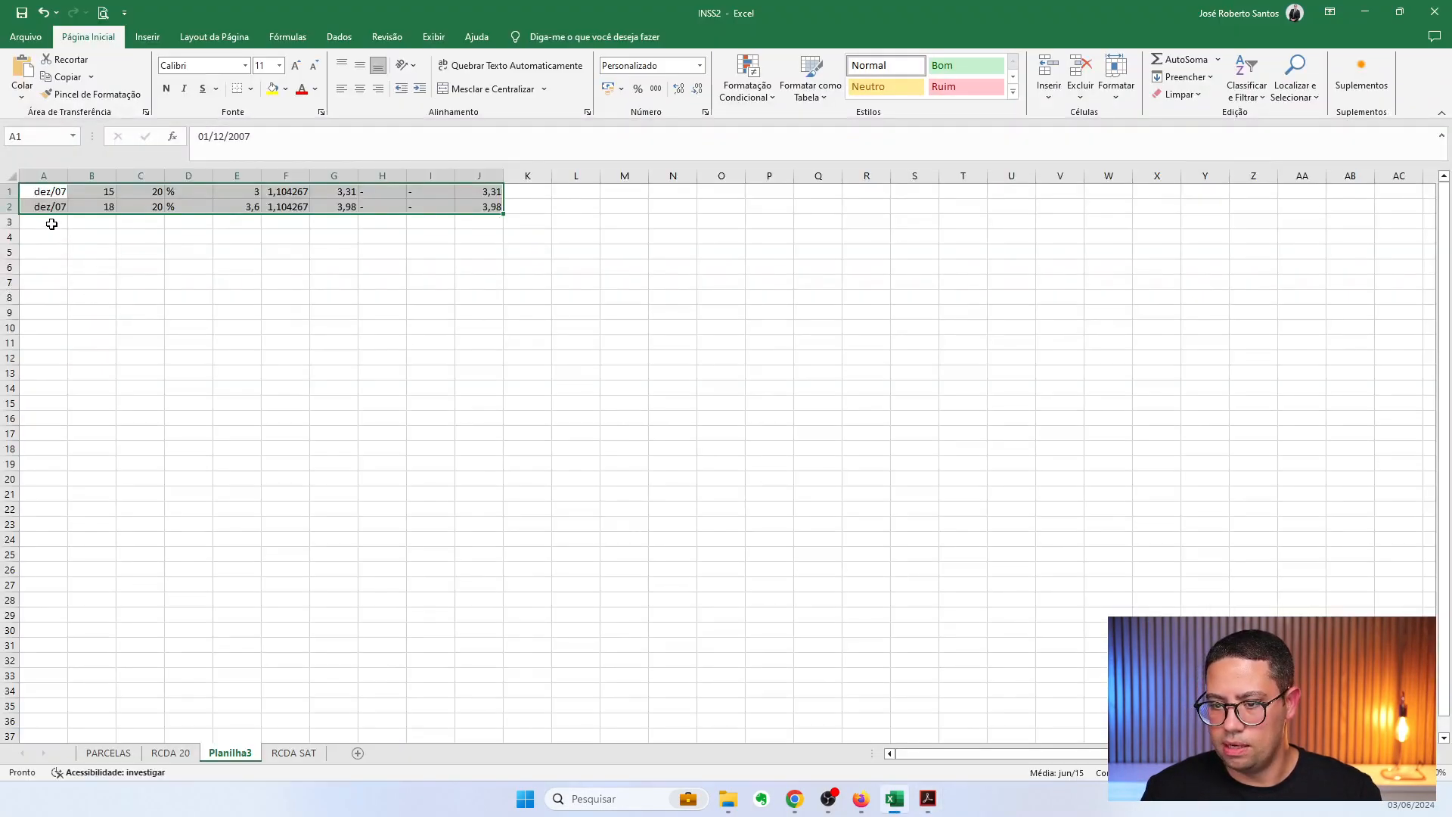
{"action": "key", "text": "ctrl+v"}
Copy the employer contribution rows 09/2010 to 04/2011 from page 28 of the PDF report into the Excel sheet at A37
{"action": "key", "text": "alt+Tab"}
{"action": "scroll", "coordinate": [385, 435], "scroll_direction": "down", "scroll_amount": 3}
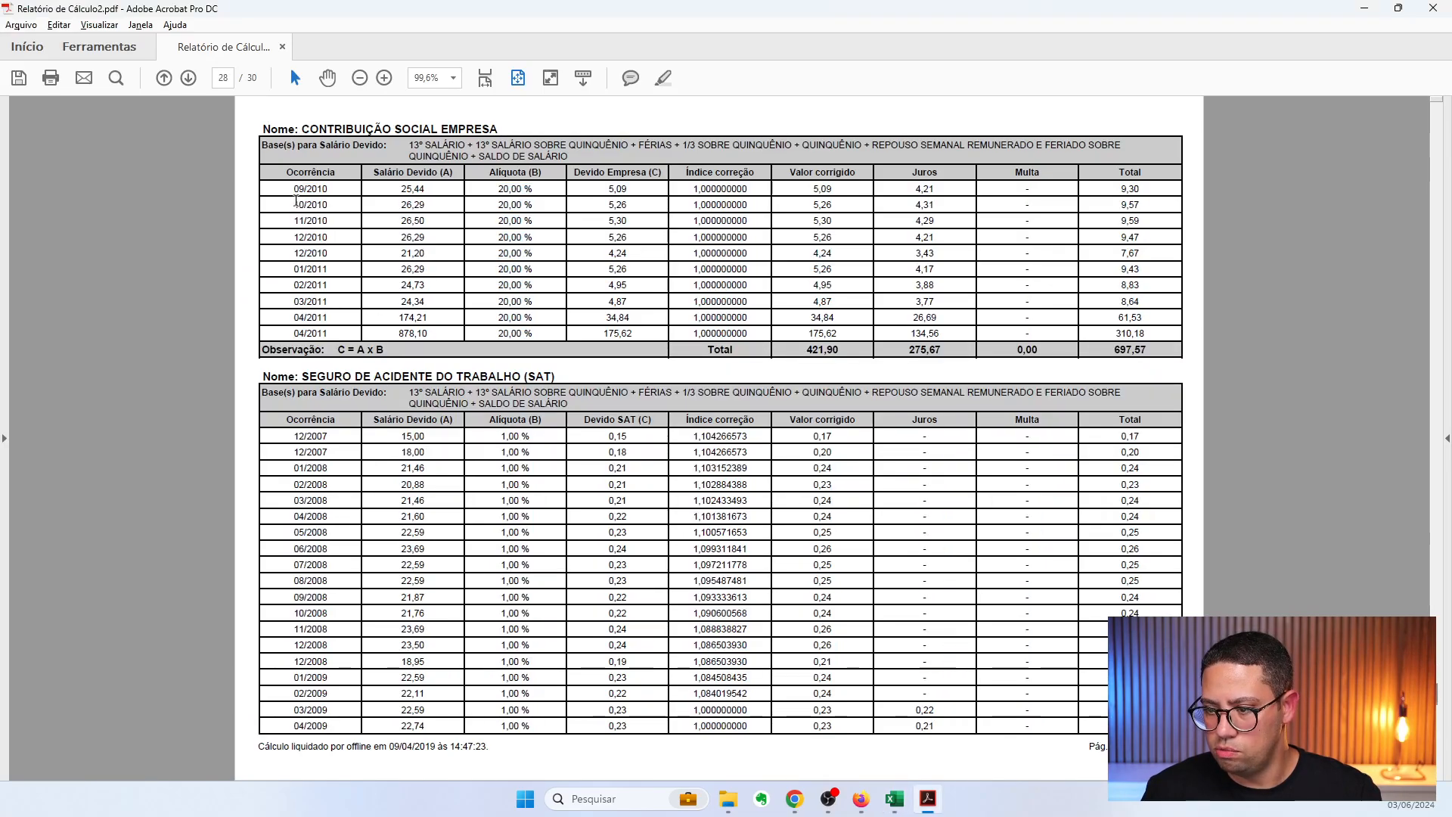
{"action": "left_click_drag", "start_coordinate": [327, 195], "coordinate": [1147, 333]}
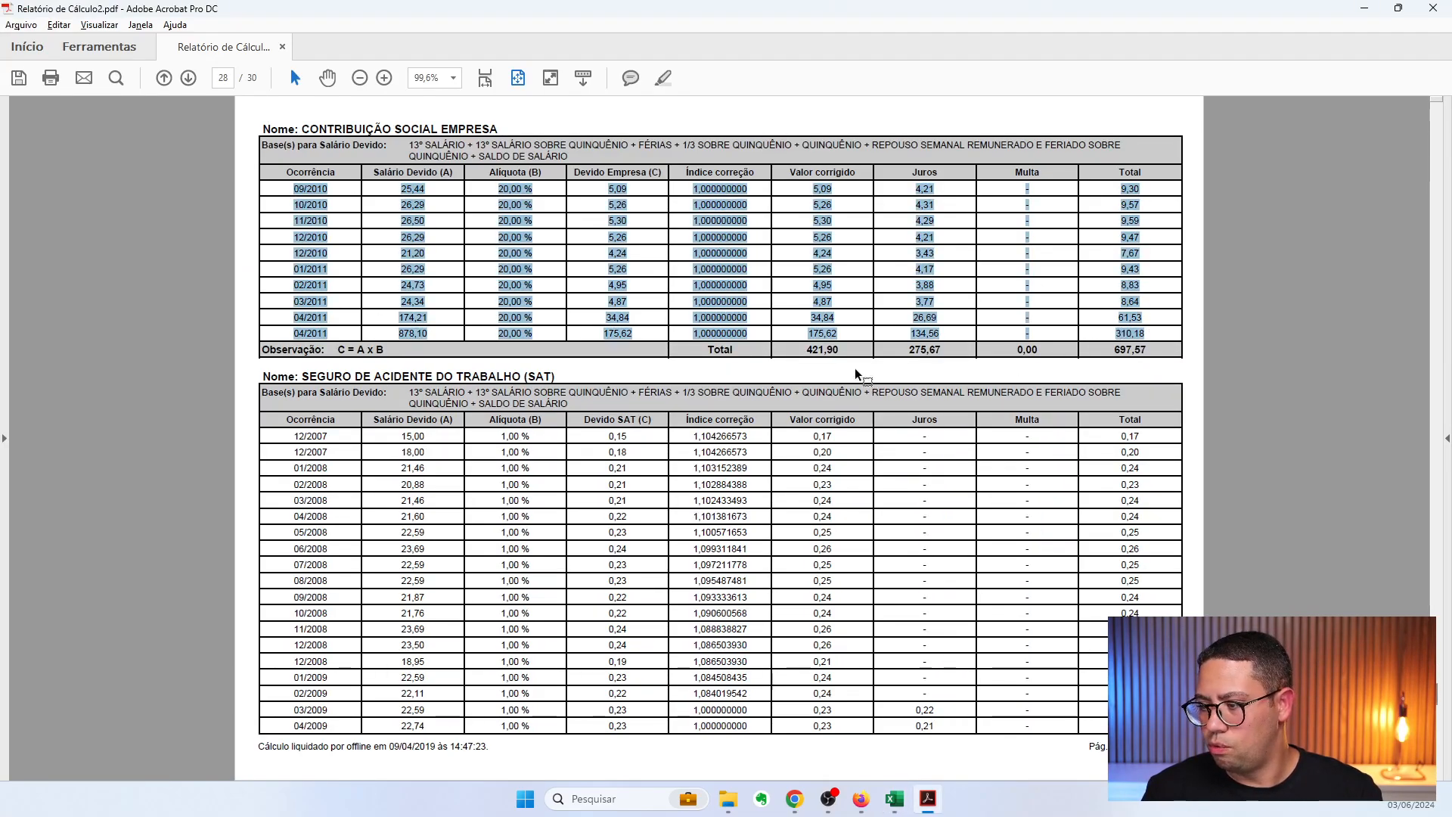
{"action": "key", "text": "ctrl+c"}
{"action": "key", "text": "alt+Tab"}
{"action": "left_click", "coordinate": [49, 600]}
{"action": "key", "text": "ctrl+v"}
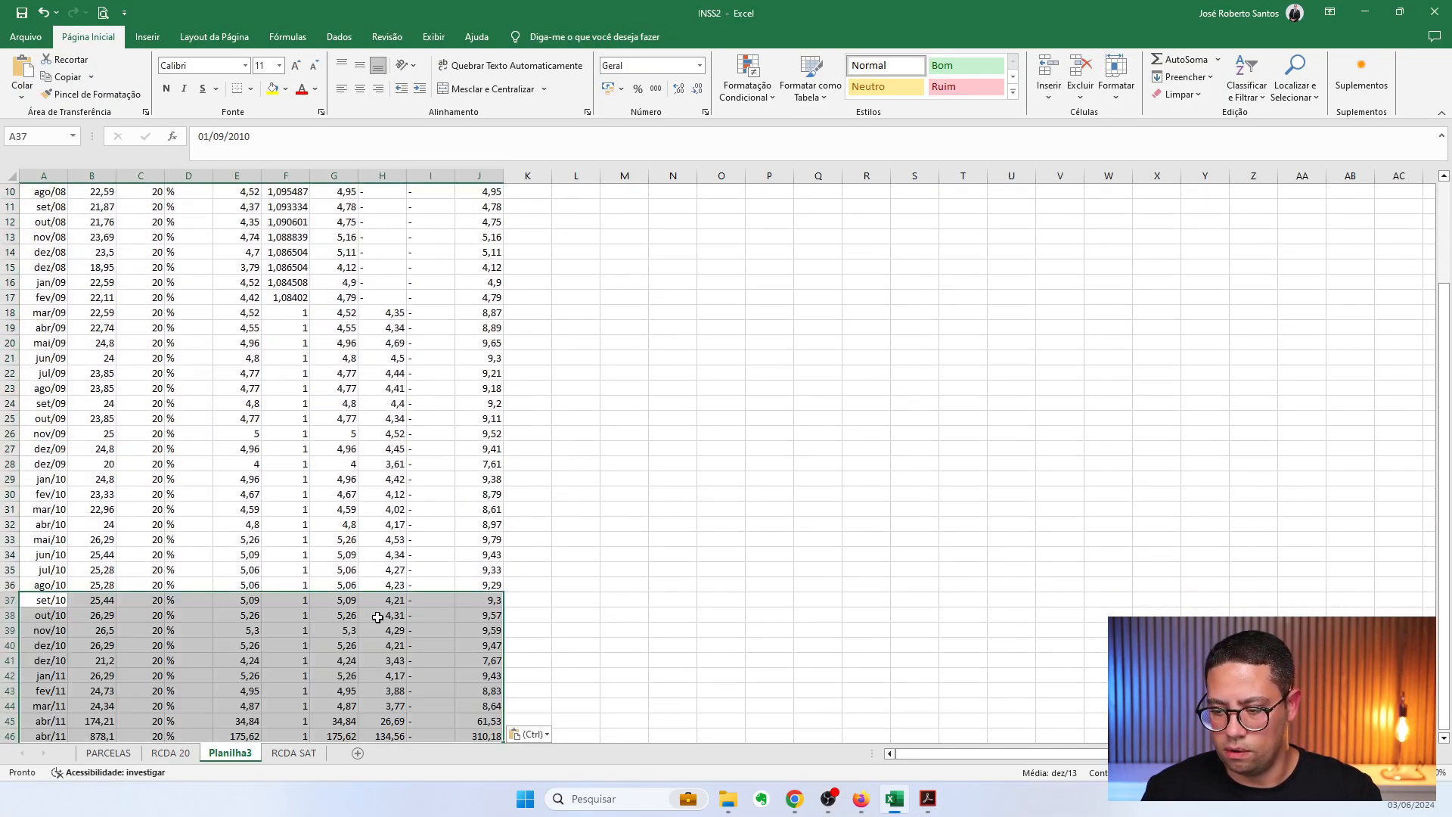
Total the corrected values in G47 with AutoSum and copy the formula to H47 for the interest
{"action": "scroll", "coordinate": [378, 617], "scroll_direction": "down", "scroll_amount": 6}
{"action": "left_click", "coordinate": [333, 479]}
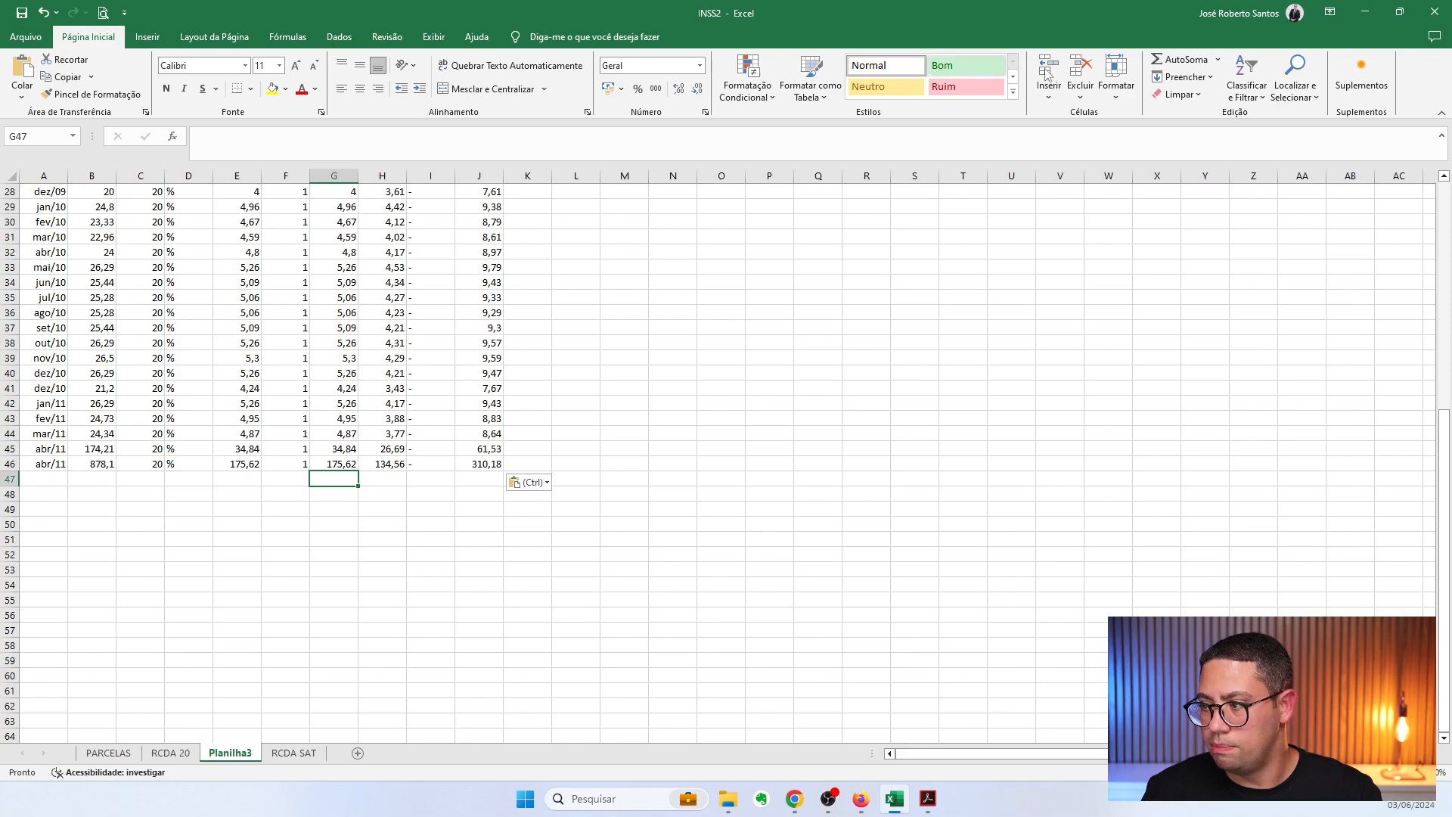
{"action": "left_click", "coordinate": [1181, 60]}
{"action": "left_click", "coordinate": [1182, 60]}
{"action": "key", "text": "ctrl+c"}
{"action": "key", "text": "Right"}
{"action": "key", "text": "ctrl+v"}
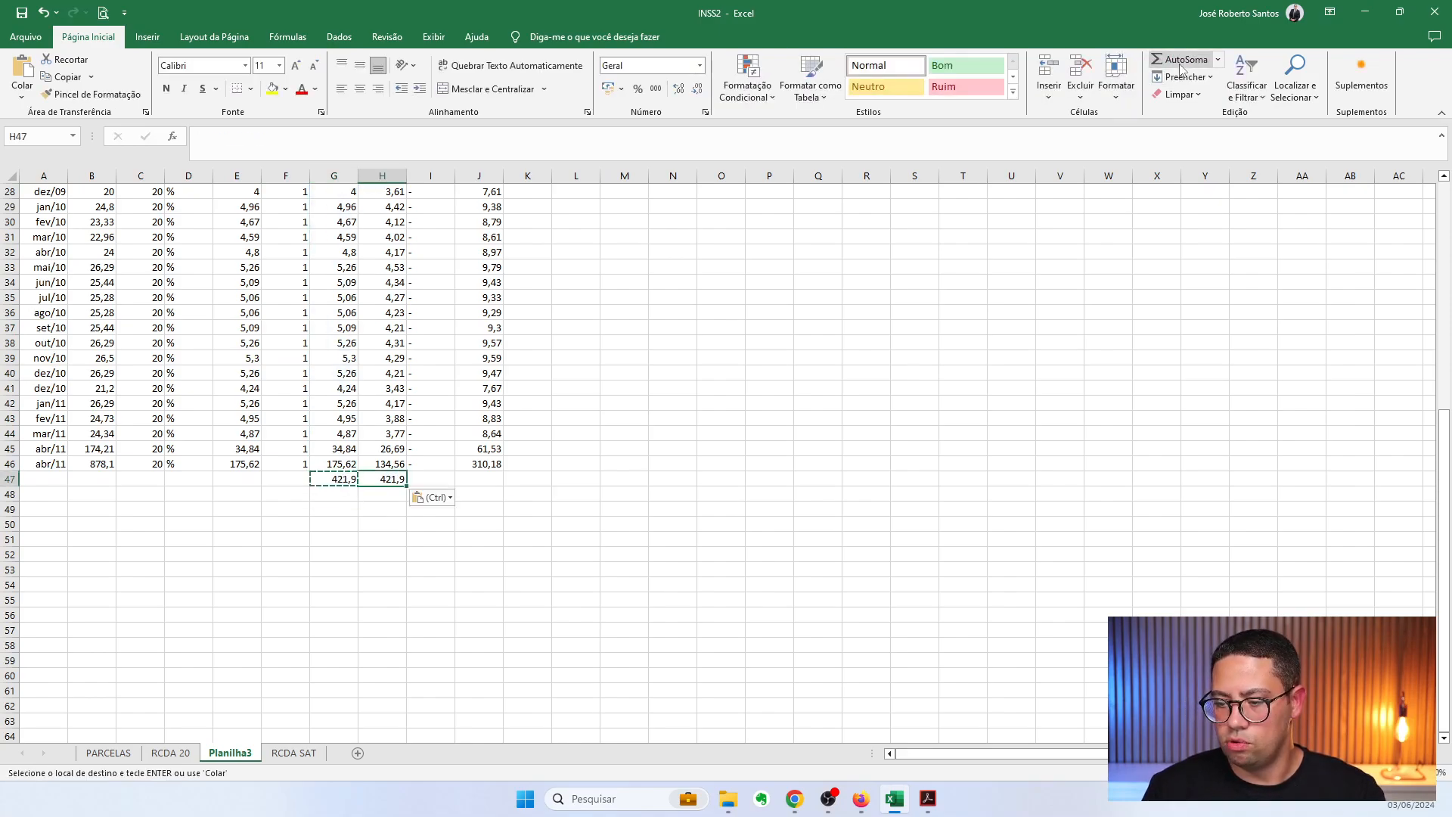
{"action": "key", "text": "Escape"}
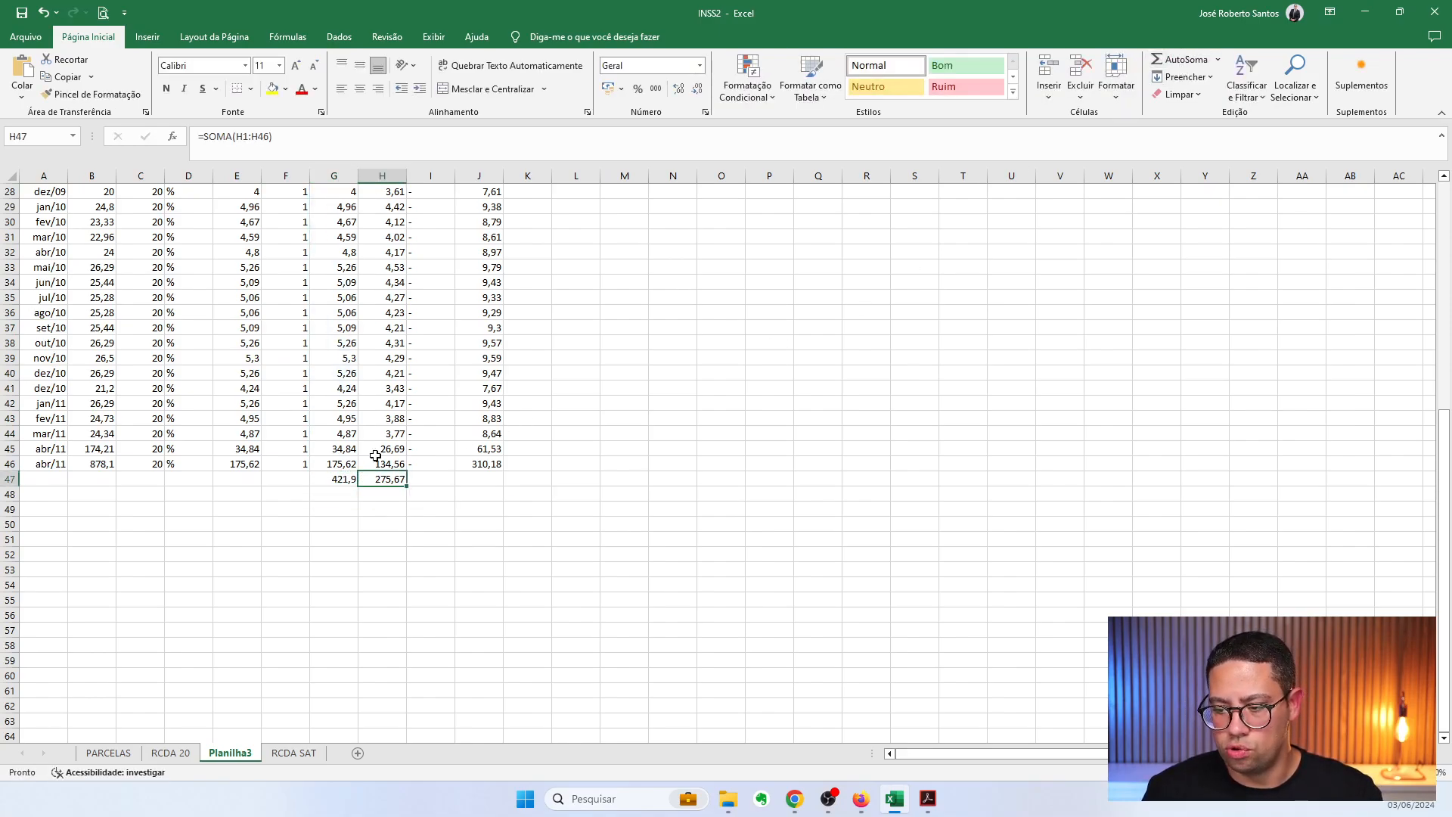
Sum the corrected values up to fev/09 in K17 with =SOMA(G1:G17)
{"action": "scroll", "coordinate": [375, 455], "scroll_direction": "up", "scroll_amount": 9}
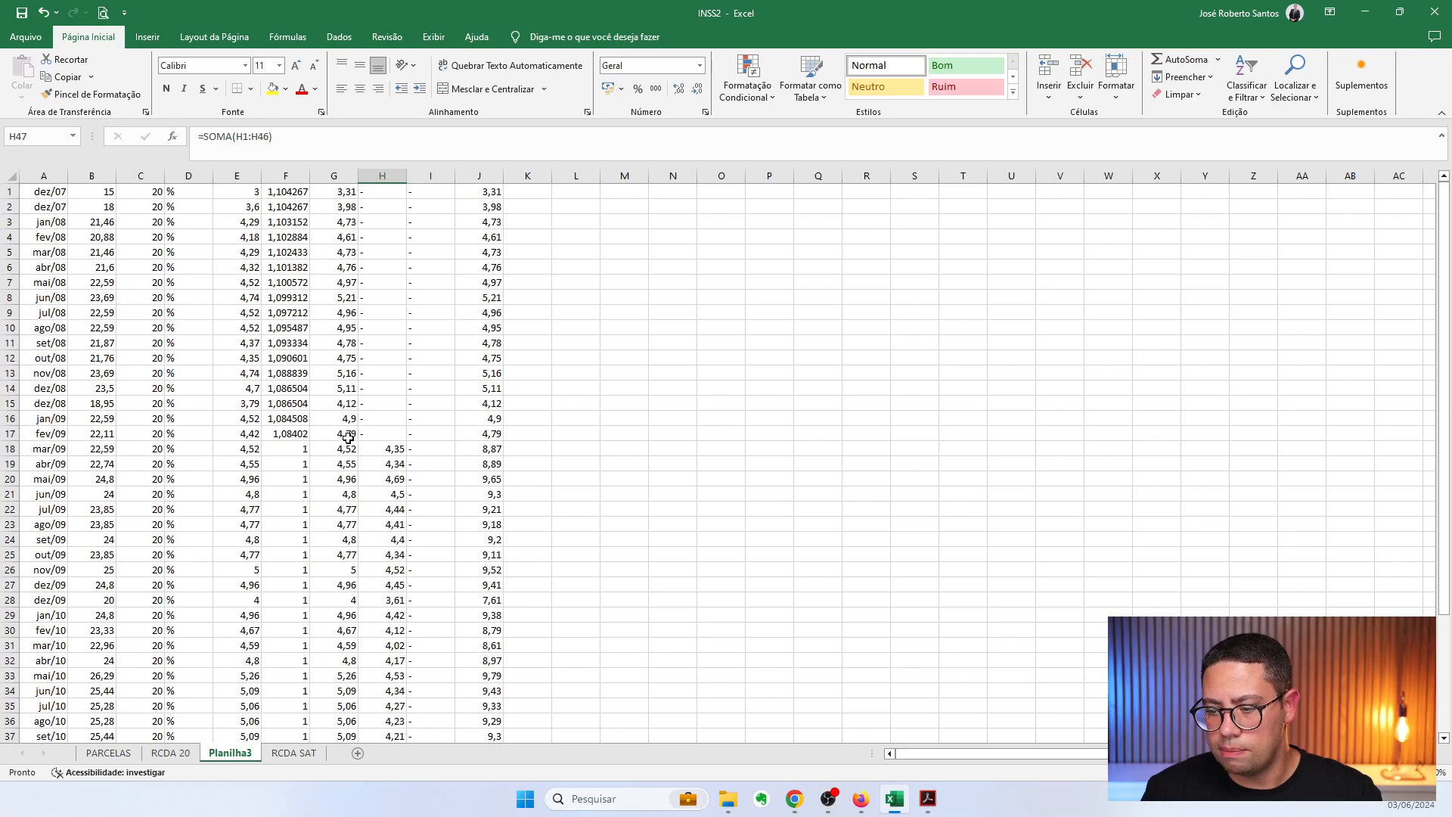
{"action": "left_click_drag", "start_coordinate": [348, 436], "coordinate": [115, 435]}
{"action": "left_click", "coordinate": [534, 434]}
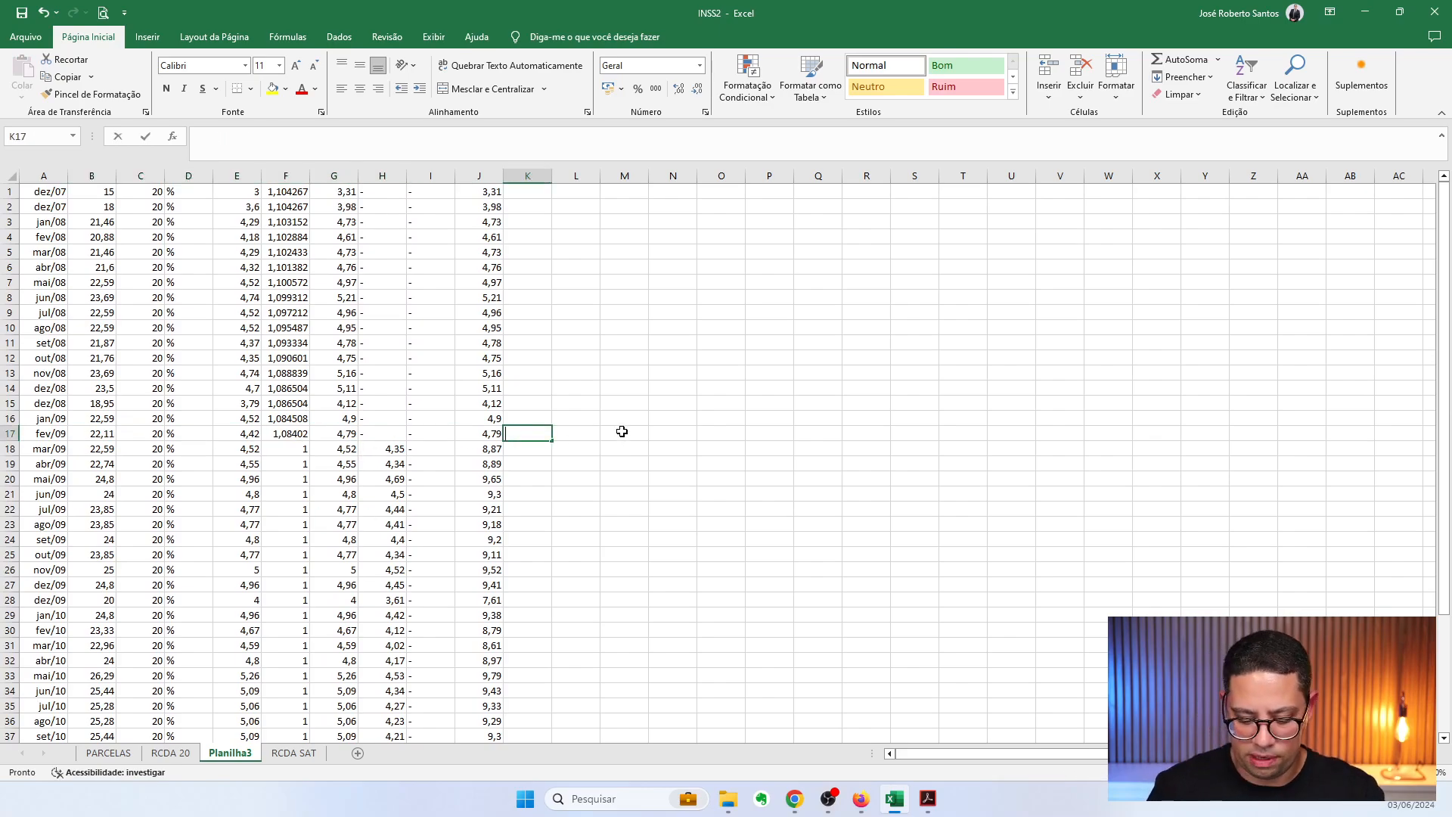
{"action": "type", "text": "=soma"}
{"action": "key", "text": "Tab"}
{"action": "key", "text": "Left"}
{"action": "key", "text": "Left"}
{"action": "key", "text": "Left"}
{"action": "key", "text": "Left"}
{"action": "key", "text": "ctrl+shift+Up"}
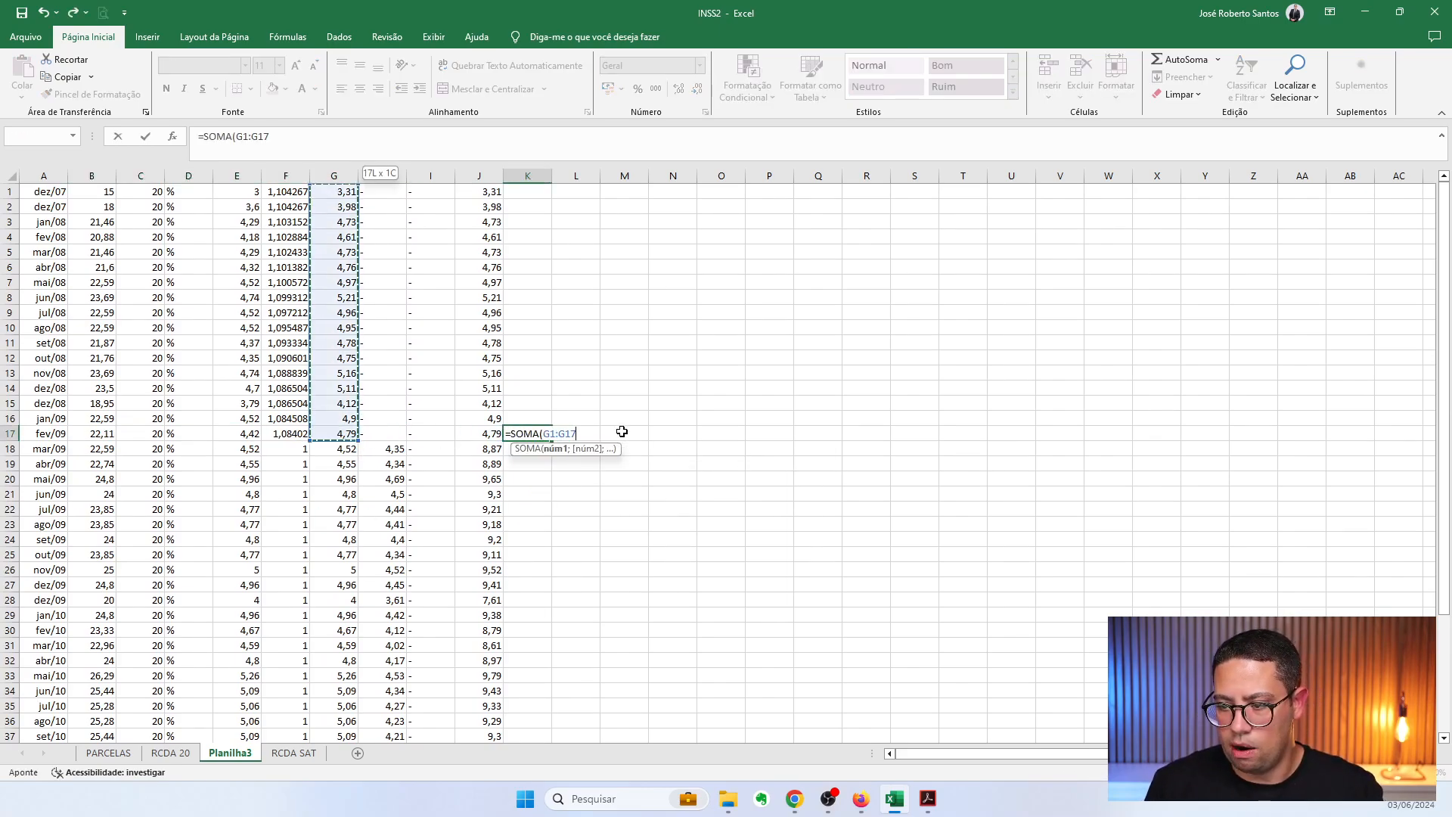
{"action": "key", "text": "ctrl+Return"}
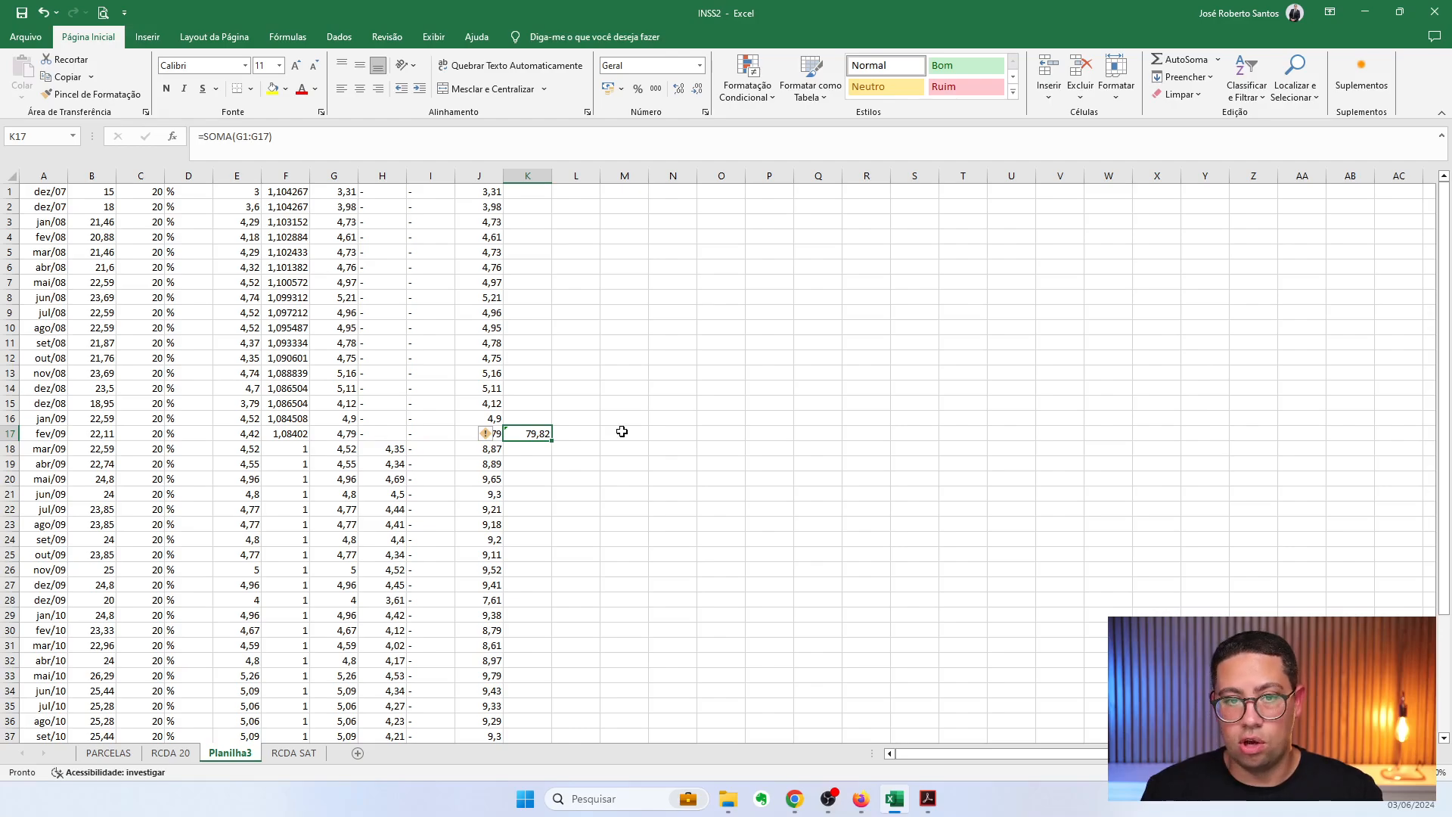
Calculate the principal from mar/09 onward in K46 as =G47-K17
{"action": "scroll", "coordinate": [643, 437], "scroll_direction": "down", "scroll_amount": 6}
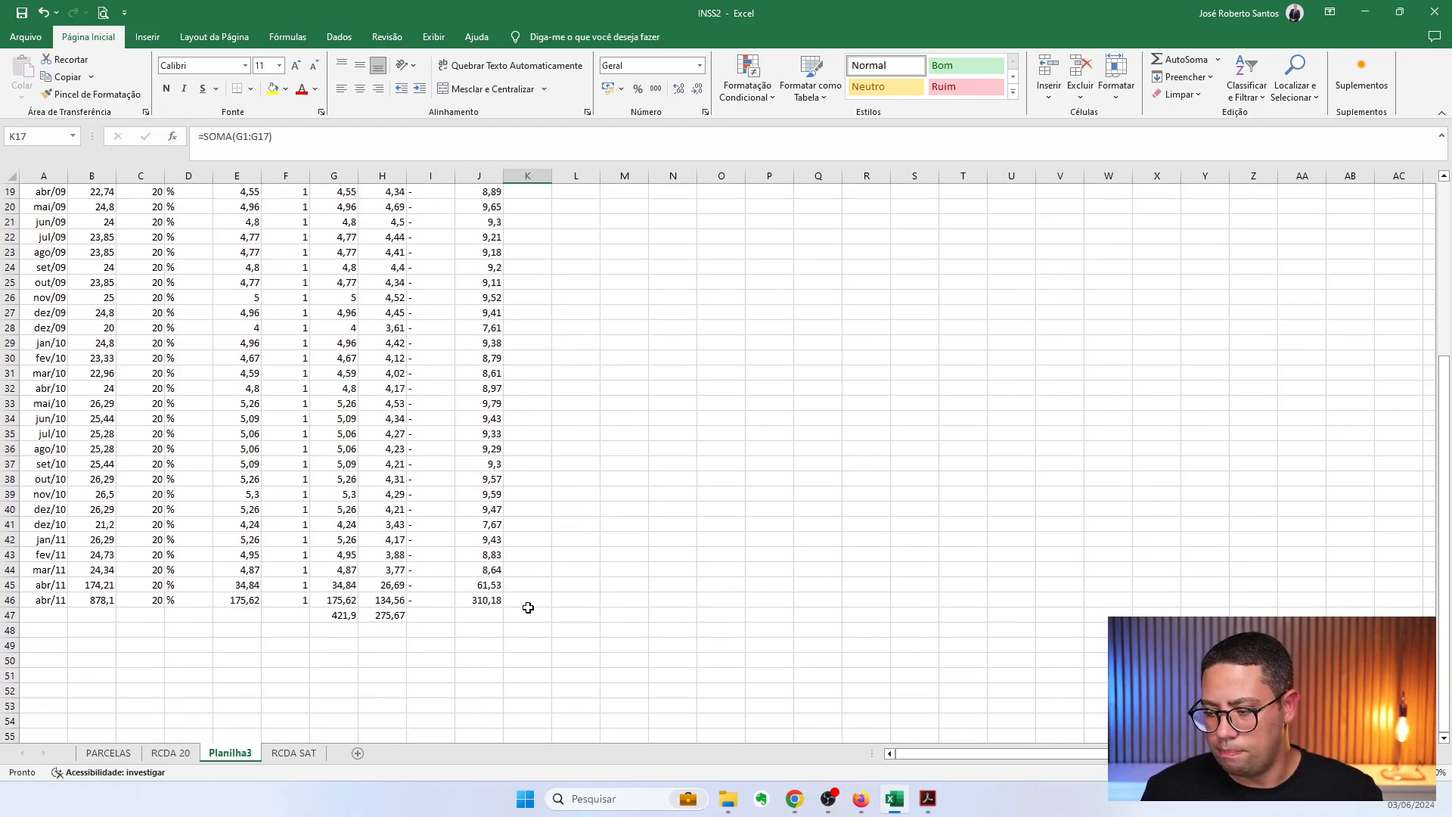
{"action": "left_click", "coordinate": [527, 606]}
{"action": "type", "text": "="}
{"action": "left_click", "coordinate": [340, 616]}
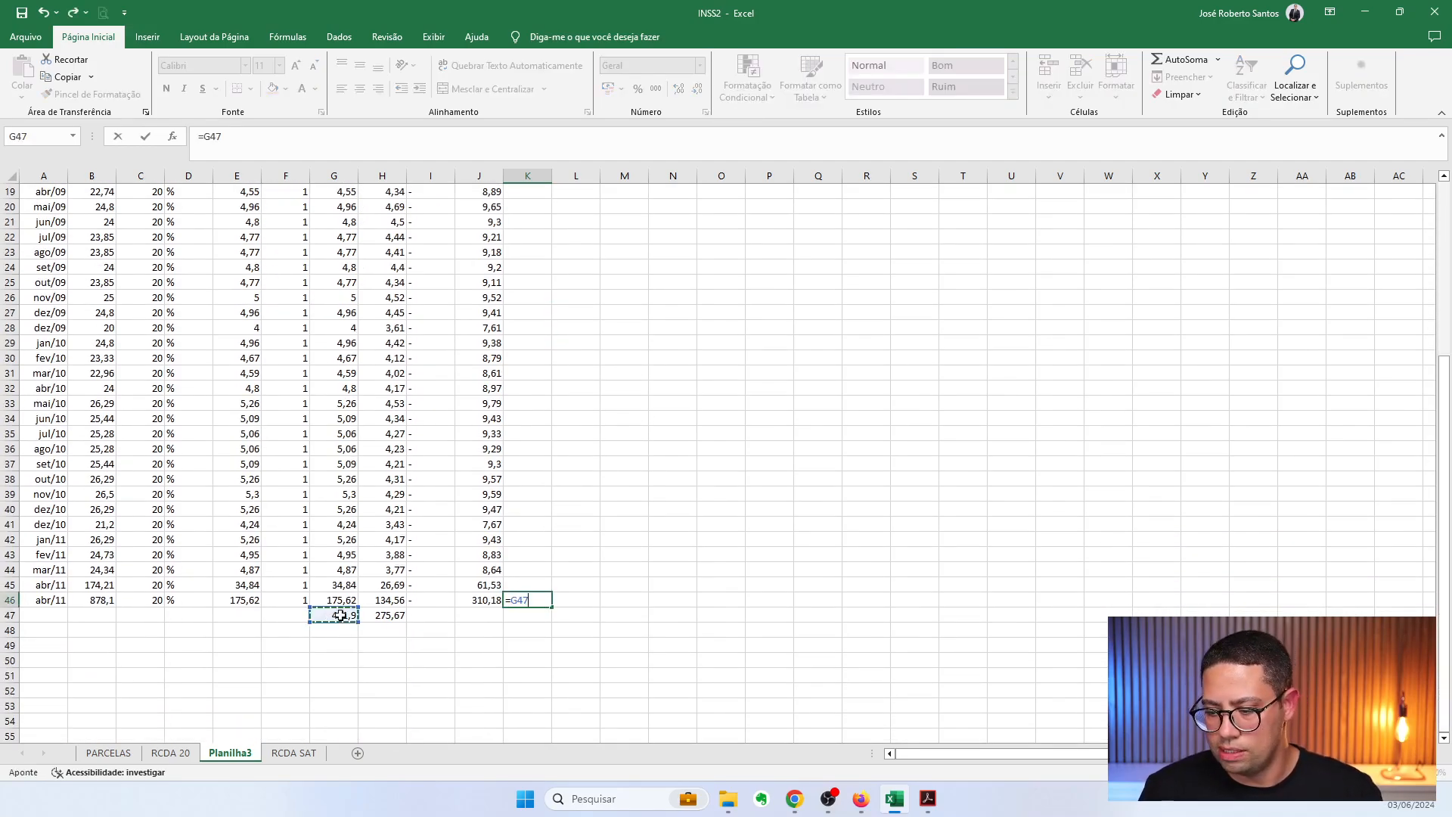
{"action": "type", "text": "-"}
{"action": "scroll", "coordinate": [574, 303], "scroll_direction": "up", "scroll_amount": 6}
{"action": "left_click", "coordinate": [532, 432]}
{"action": "key", "text": "Return"}
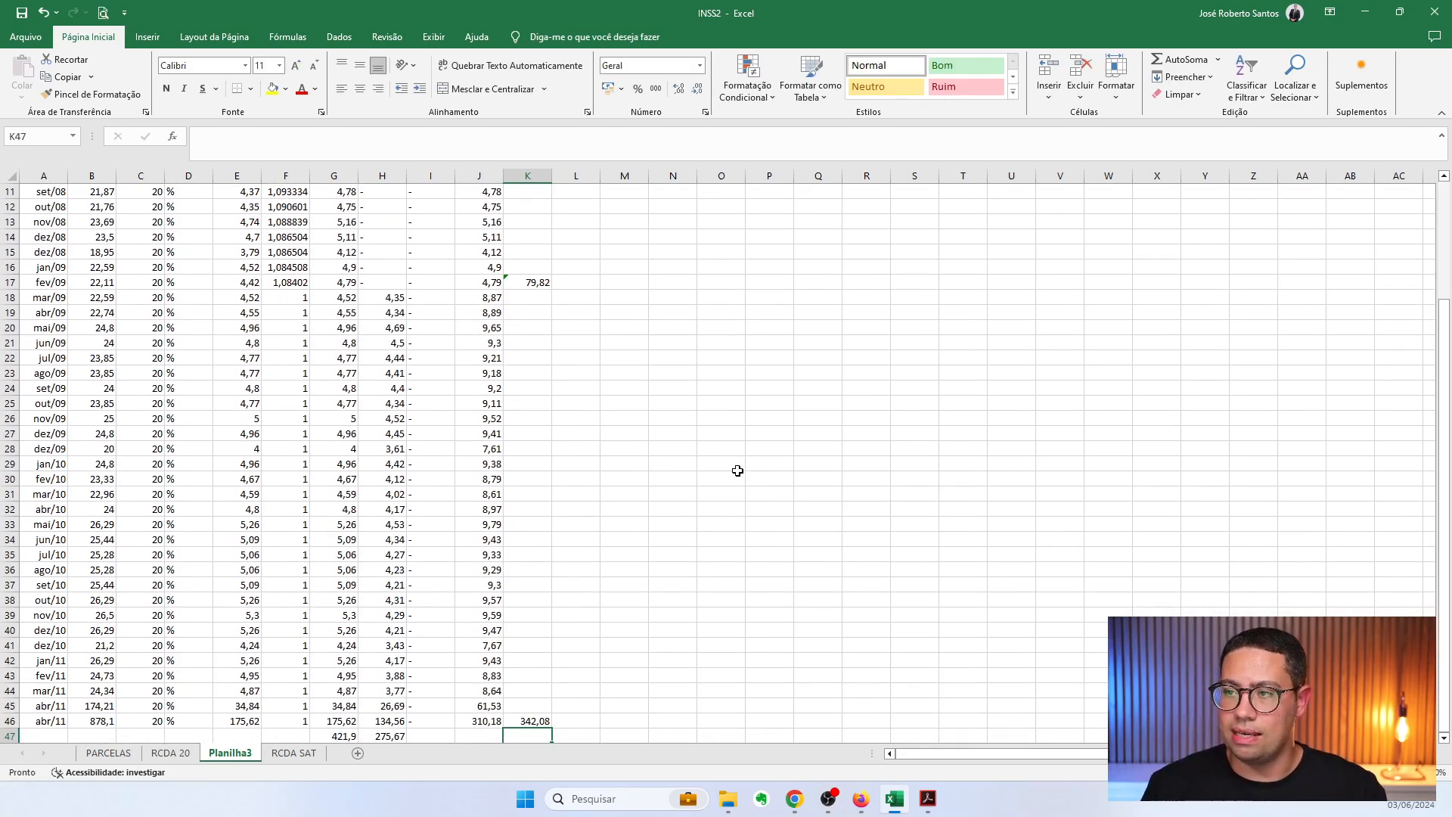
Copy the SAT rows 12/2007 to 04/2009 from page 28 of the PDF report into the Excel sheet at N1
{"action": "key", "text": "alt+Tab"}
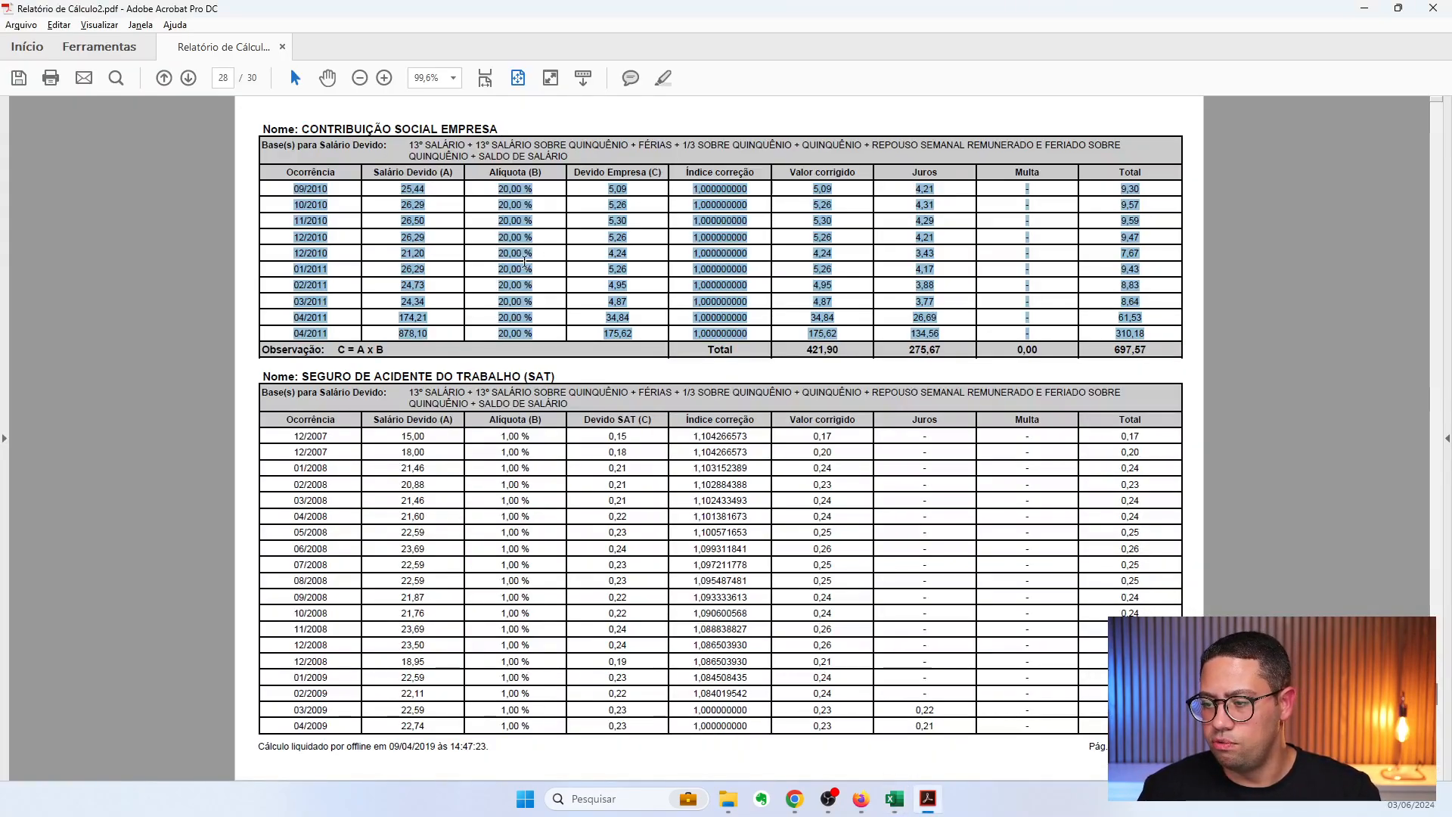
{"action": "left_click", "coordinate": [392, 378]}
{"action": "left_click_drag", "start_coordinate": [295, 438], "coordinate": [756, 727]}
{"action": "key", "text": "ctrl+c"}
{"action": "key", "text": "alt+Tab"}
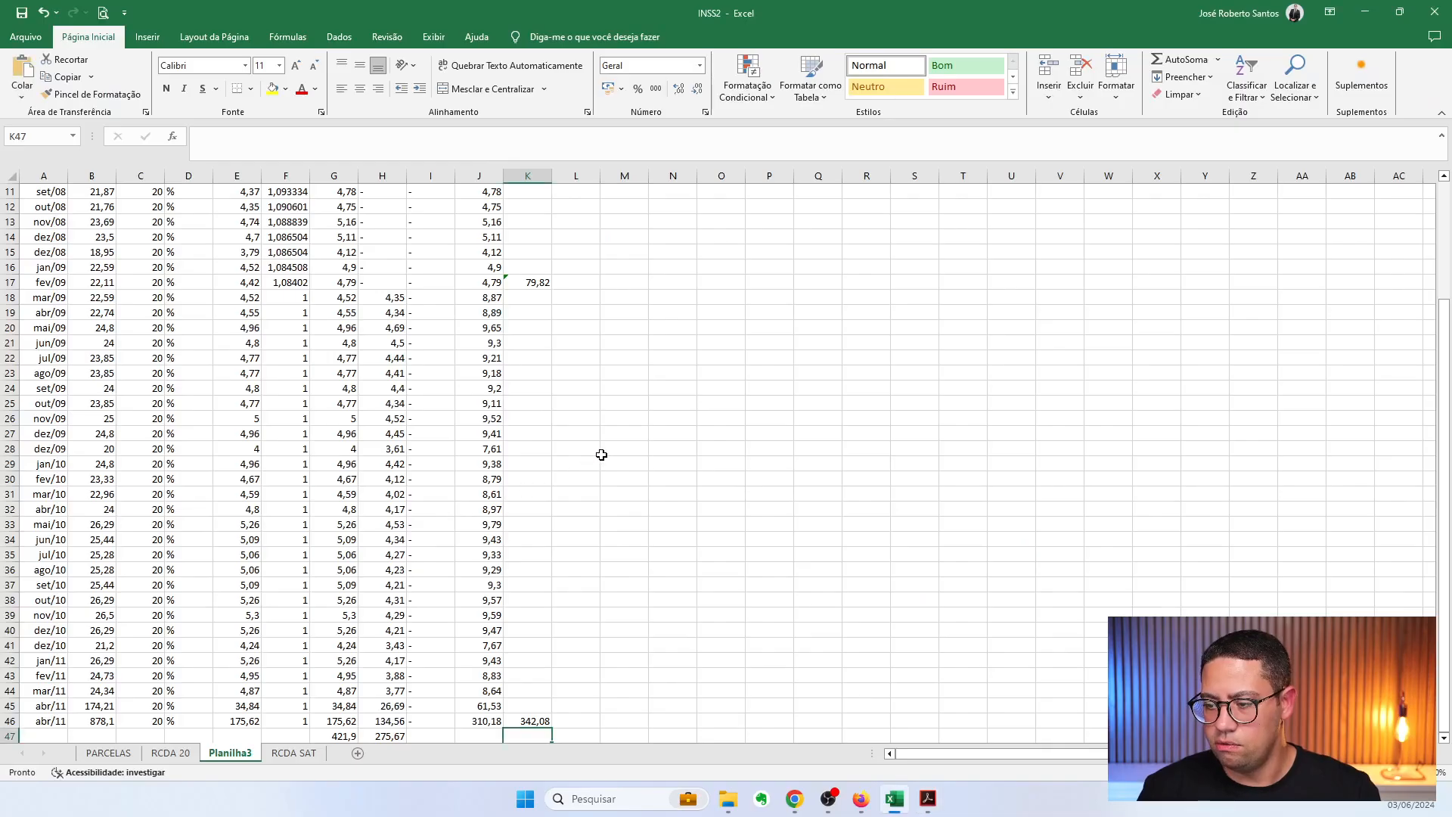
{"action": "scroll", "coordinate": [599, 454], "scroll_direction": "up", "scroll_amount": 4}
{"action": "left_click", "coordinate": [666, 191]}
{"action": "key", "text": "ctrl+v"}
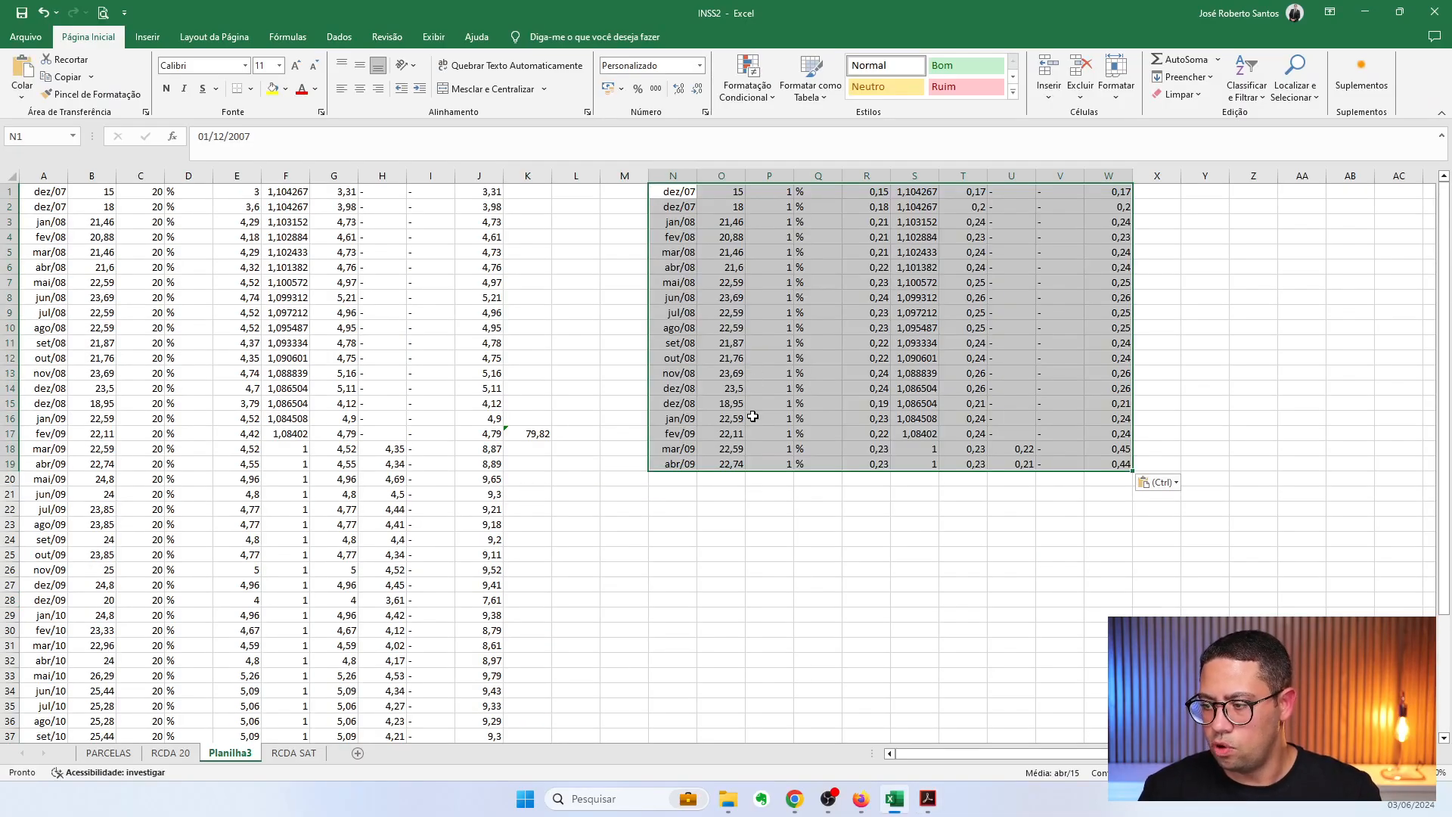
Copy the SAT rows 05/2009 to 04/2011 from page 29 of the PDF report into the Excel sheet at N20
{"action": "key", "text": "alt+Tab"}
{"action": "scroll", "coordinate": [268, 302], "scroll_direction": "down", "scroll_amount": 5}
{"action": "left_click_drag", "start_coordinate": [288, 189], "coordinate": [1134, 609]}
{"action": "key", "text": "ctrl+c"}
{"action": "key", "text": "alt+Tab"}
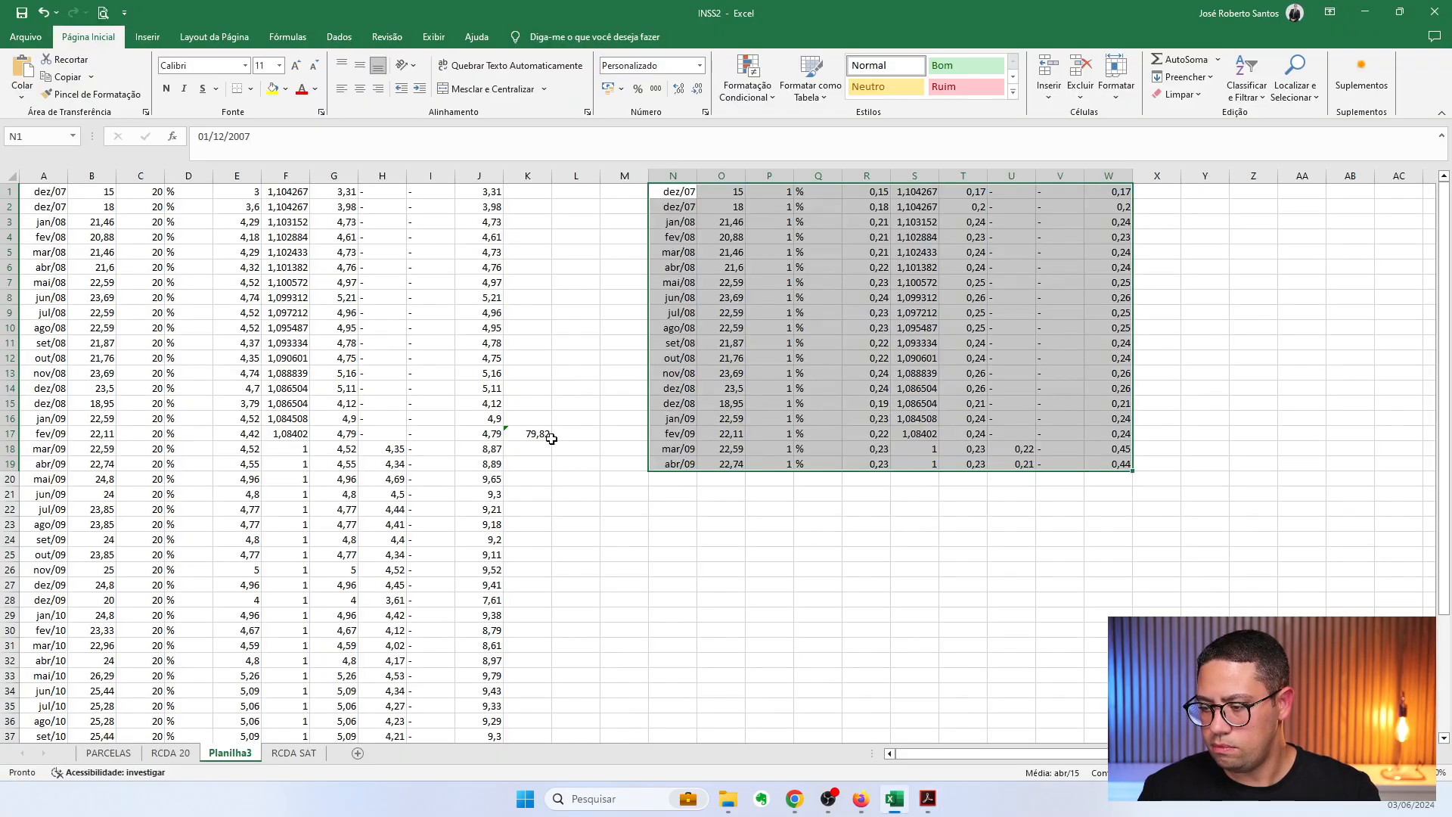
{"action": "left_click", "coordinate": [666, 479]}
{"action": "key", "text": "ctrl+v"}
Copy the K17 sum formula to X17 to total the SAT corrected values up to fev/09 as =SOMA(T1:T17)
{"action": "left_click", "coordinate": [544, 437]}
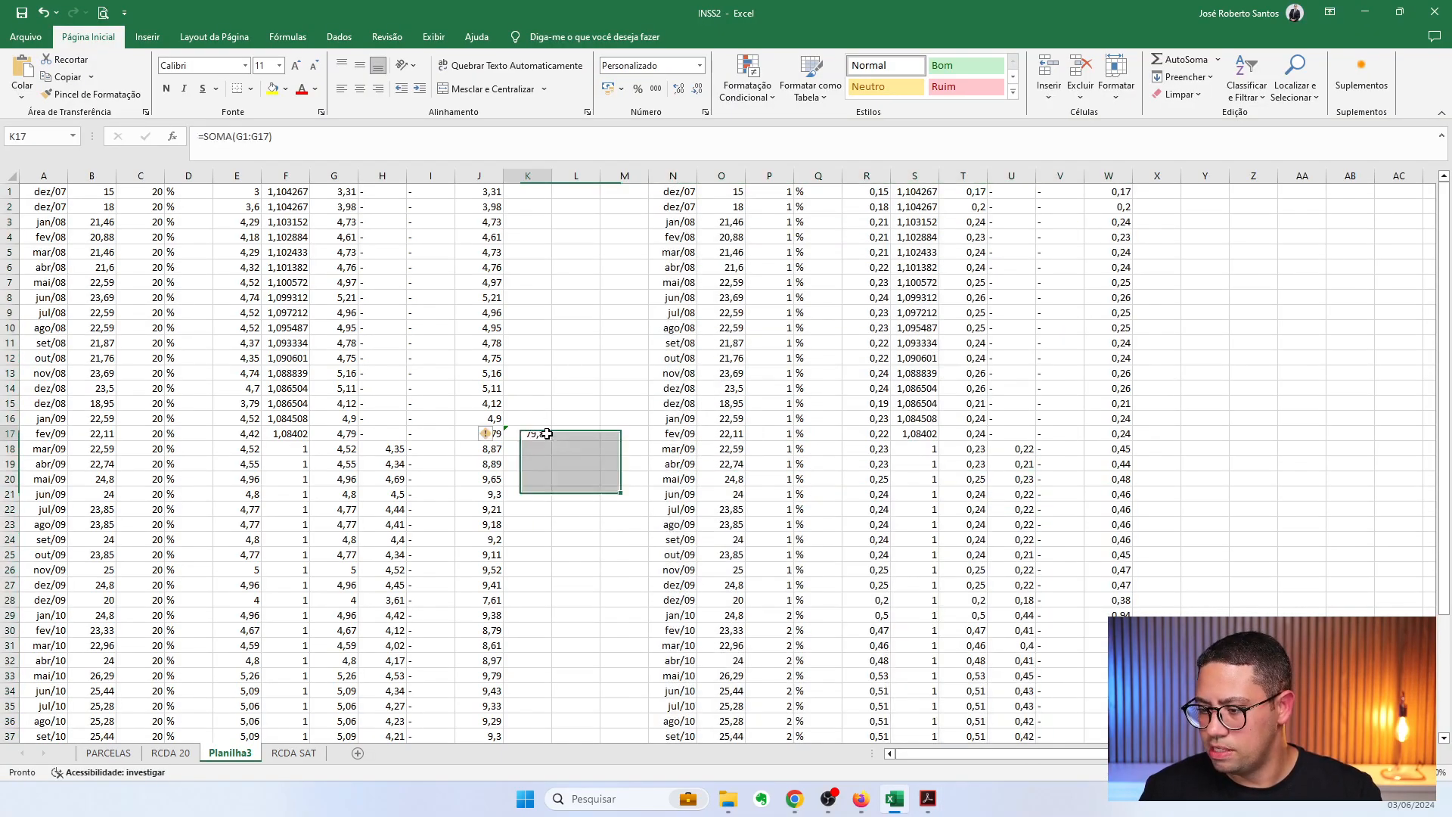
{"action": "key", "text": "ctrl+c"}
{"action": "left_click", "coordinate": [1153, 436]}
{"action": "key", "text": "ctrl+v"}
{"action": "key", "text": "F2"}
{"action": "key", "text": "Escape"}
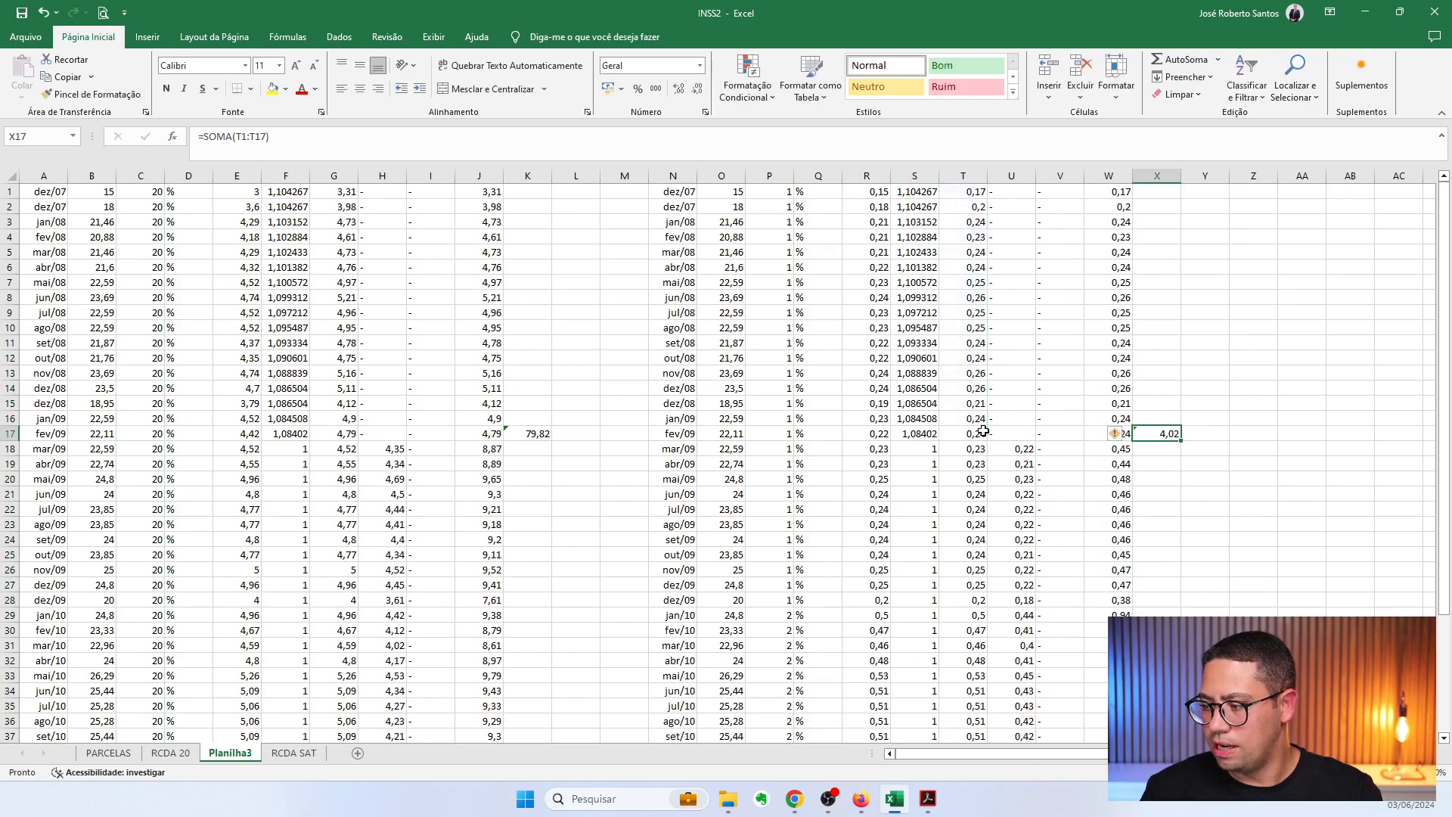
Copy the K46 formula to X46 as =T47-X17 for the SAT principal from mar/09 onward
{"action": "scroll", "coordinate": [561, 502], "scroll_direction": "down", "scroll_amount": 6}
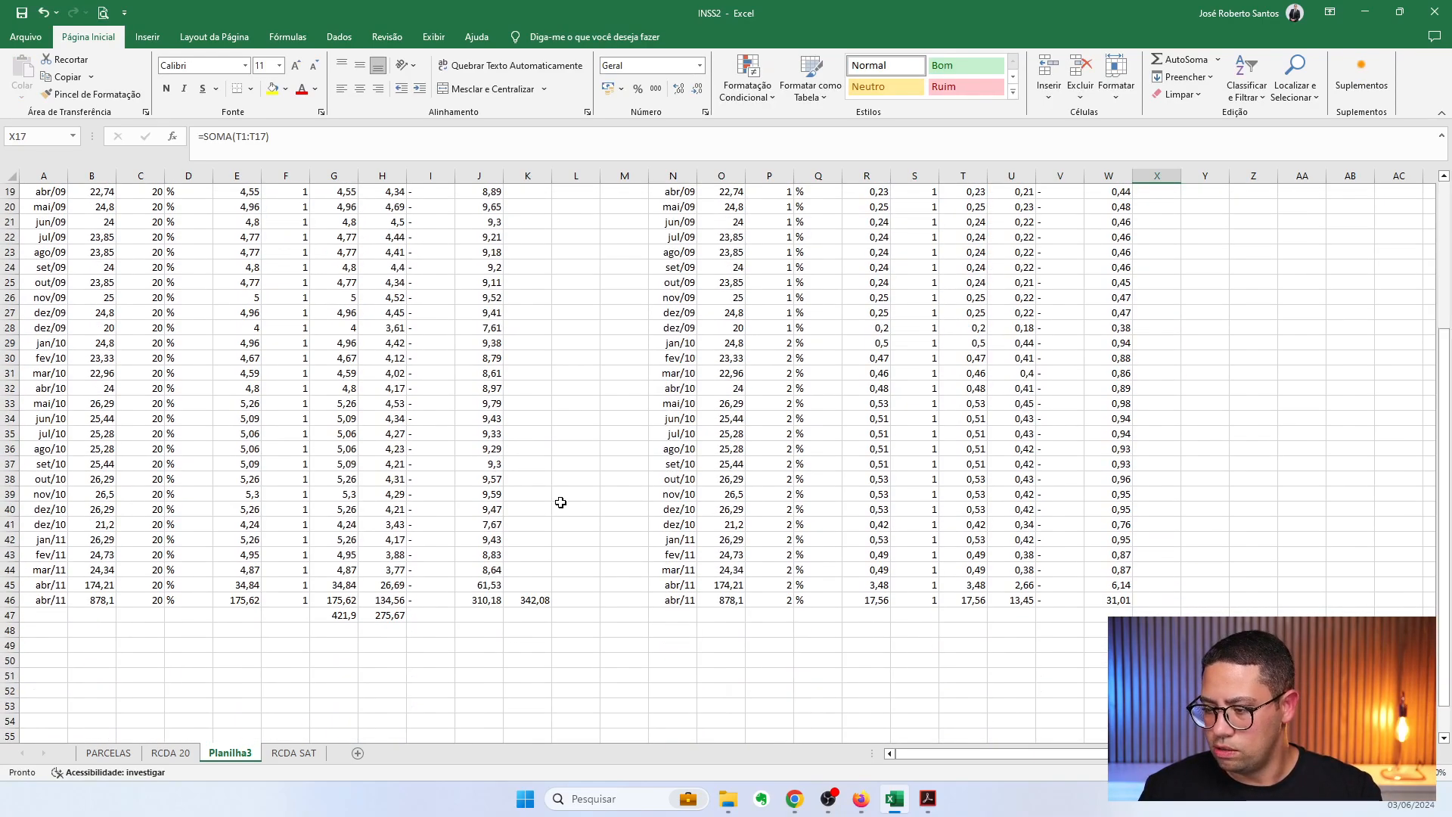
{"action": "left_click", "coordinate": [527, 600]}
{"action": "key", "text": "ctrl+c"}
{"action": "left_click", "coordinate": [1156, 599]}
{"action": "key", "text": "ctrl+v"}
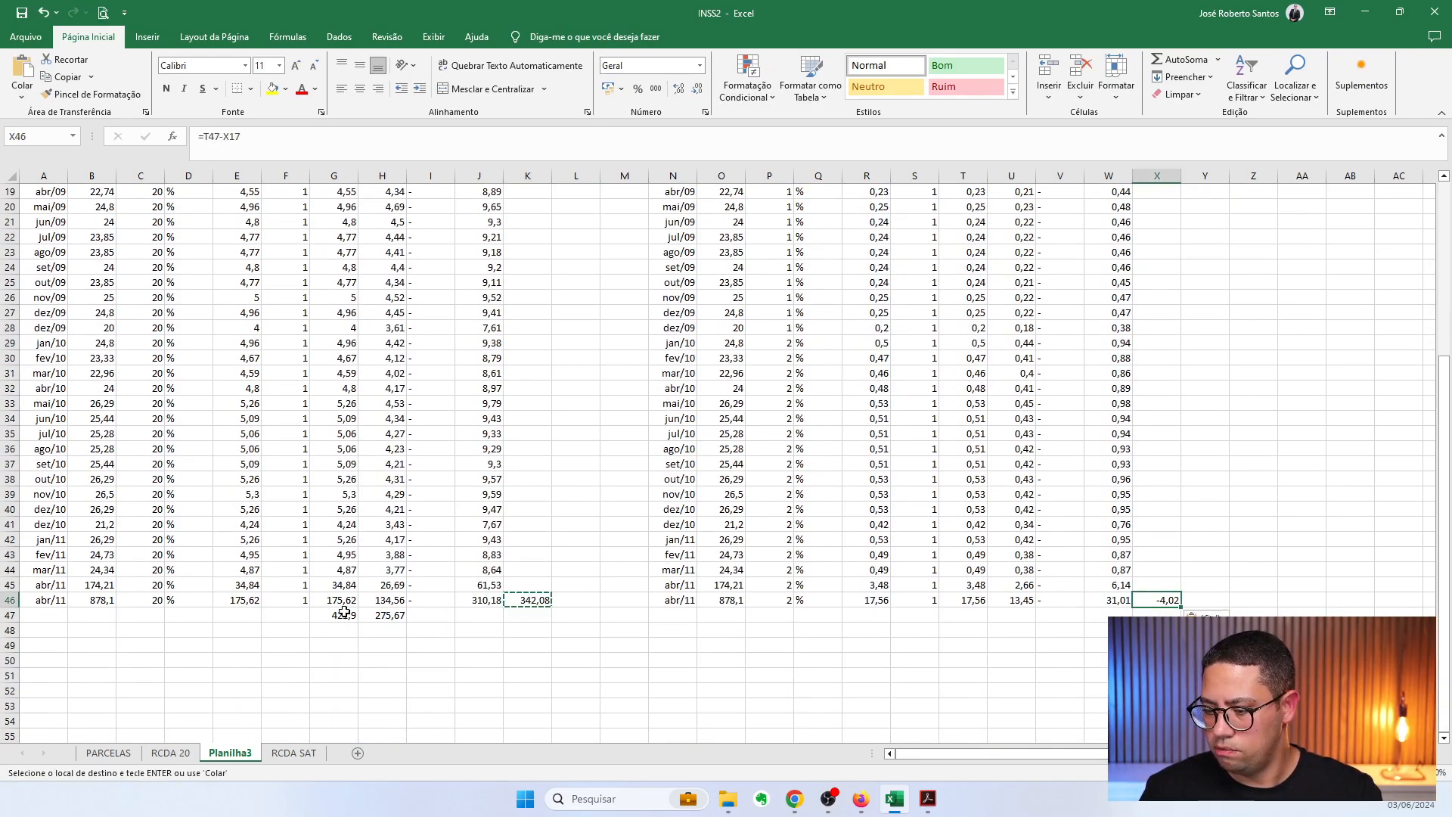
Copy the total formulas from G47:H47 to T47:U47 for the SAT corrected values and interest
{"action": "left_click_drag", "start_coordinate": [344, 614], "coordinate": [382, 615]}
{"action": "key", "text": "ctrl+c"}
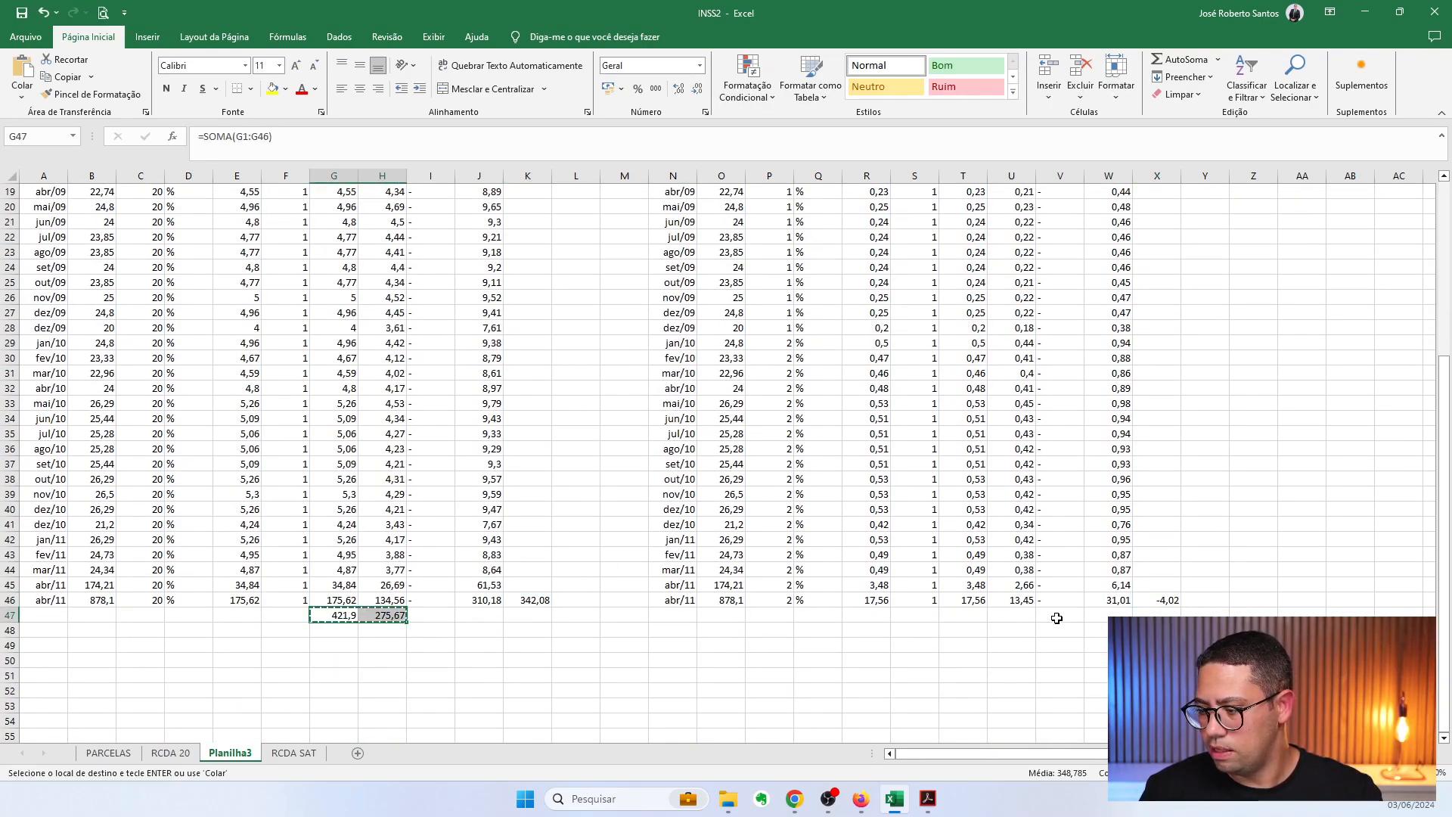
{"action": "left_click", "coordinate": [1006, 614]}
{"action": "scroll", "coordinate": [977, 505], "scroll_direction": "up", "scroll_amount": 6}
{"action": "scroll", "coordinate": [976, 506], "scroll_direction": "down", "scroll_amount": 6}
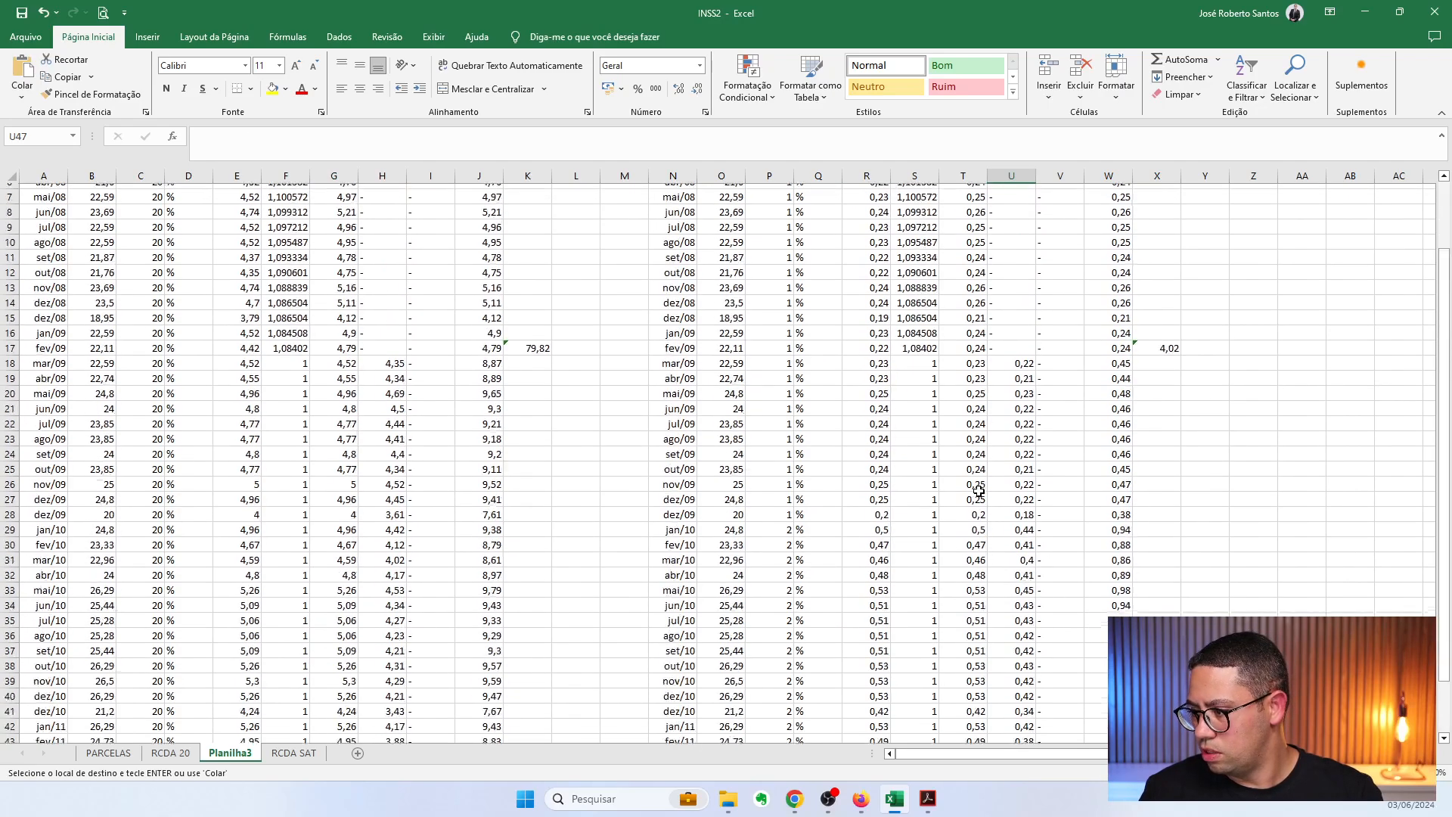
{"action": "left_click", "coordinate": [972, 615]}
{"action": "key", "text": "ctrl+v"}
{"action": "key", "text": "Escape"}
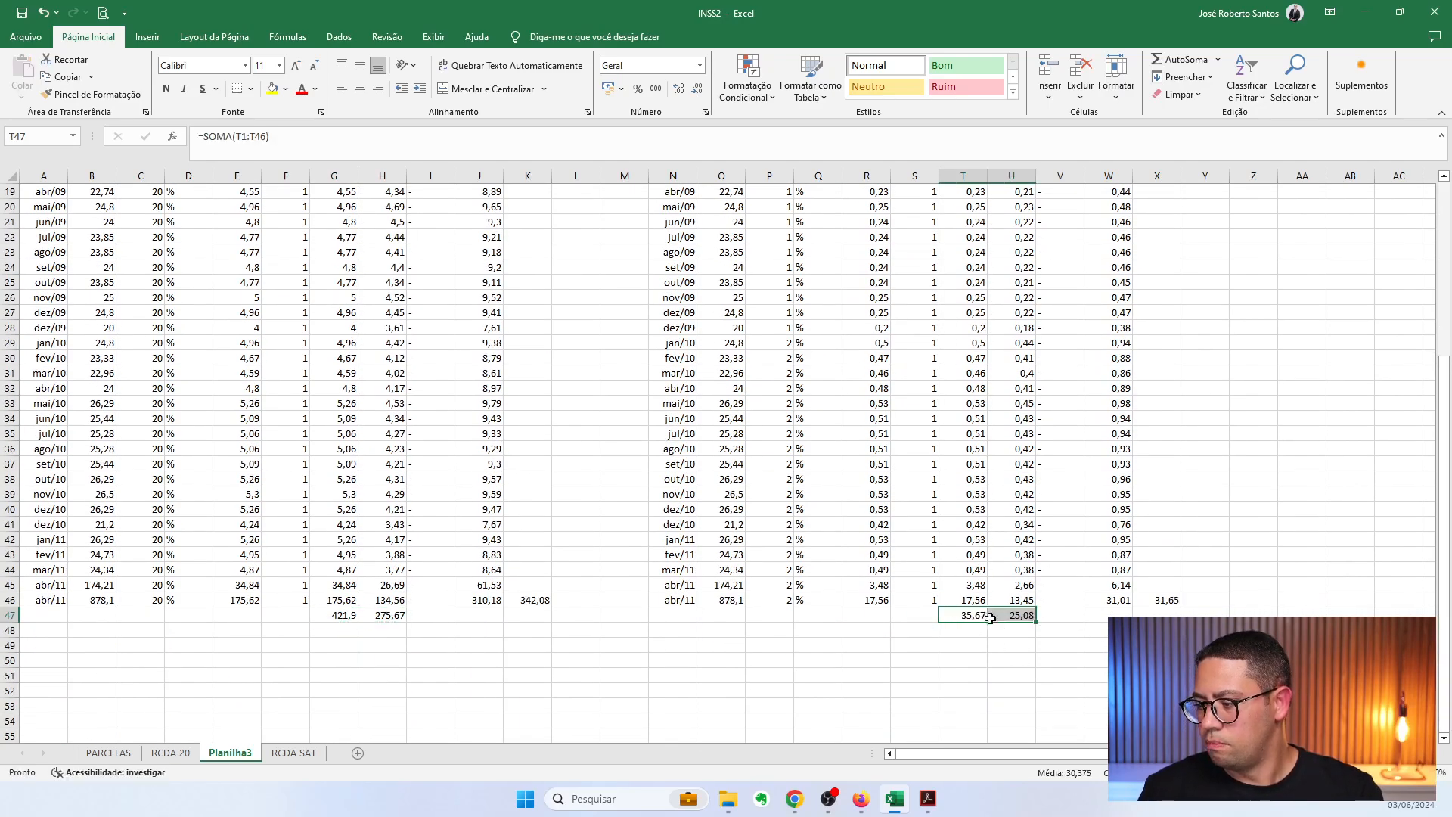
Compare the SAT totals in T47 and U47 with the Total row on page 29 of the PDF report
{"action": "left_click", "coordinate": [970, 615]}
{"action": "left_click", "coordinate": [1020, 616]}
{"action": "left_click", "coordinate": [1089, 645]}
{"action": "key", "text": "alt+Tab"}
{"action": "left_click", "coordinate": [905, 648]}
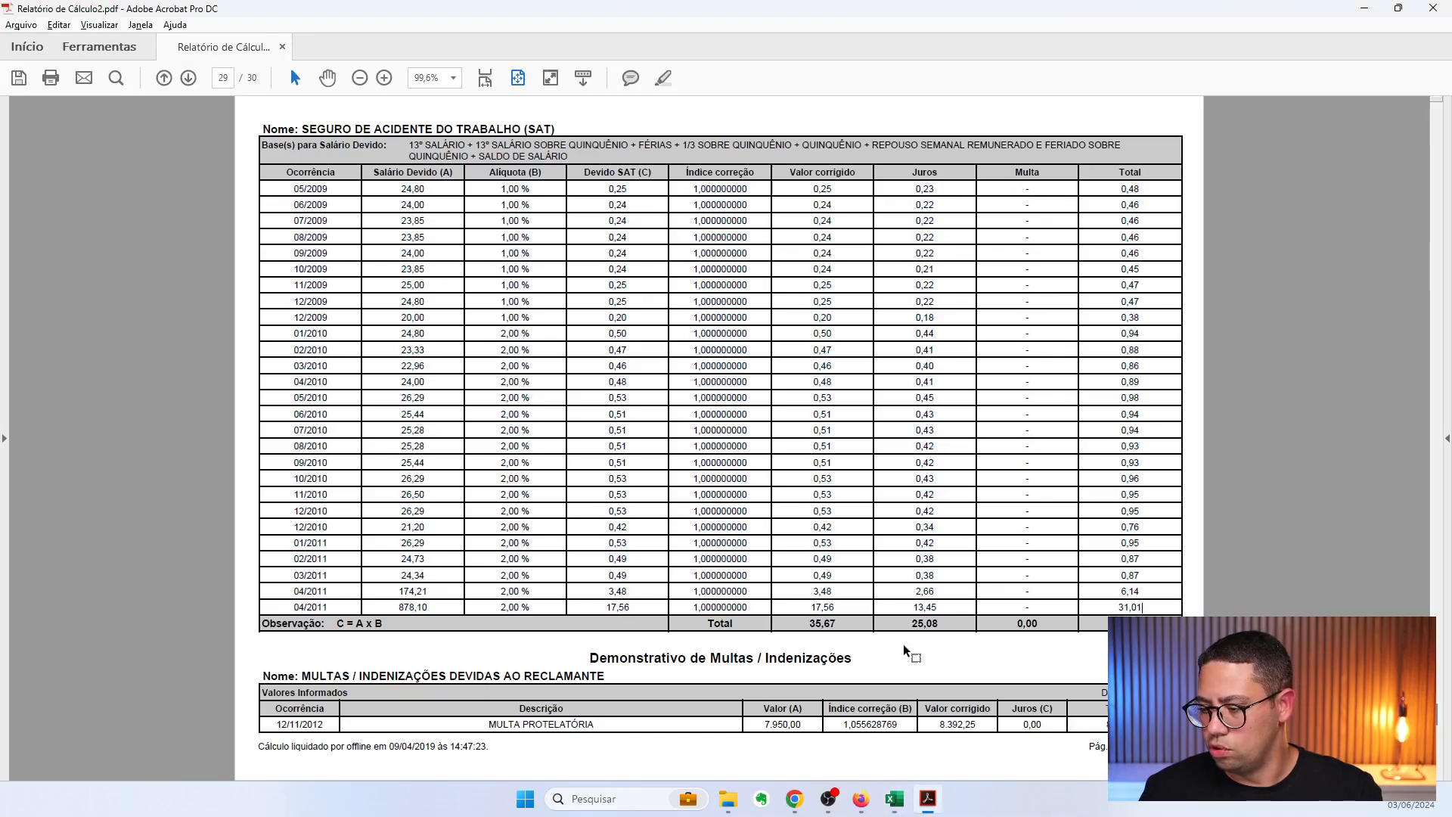
{"action": "left_click_drag", "start_coordinate": [941, 622], "coordinate": [903, 620]}
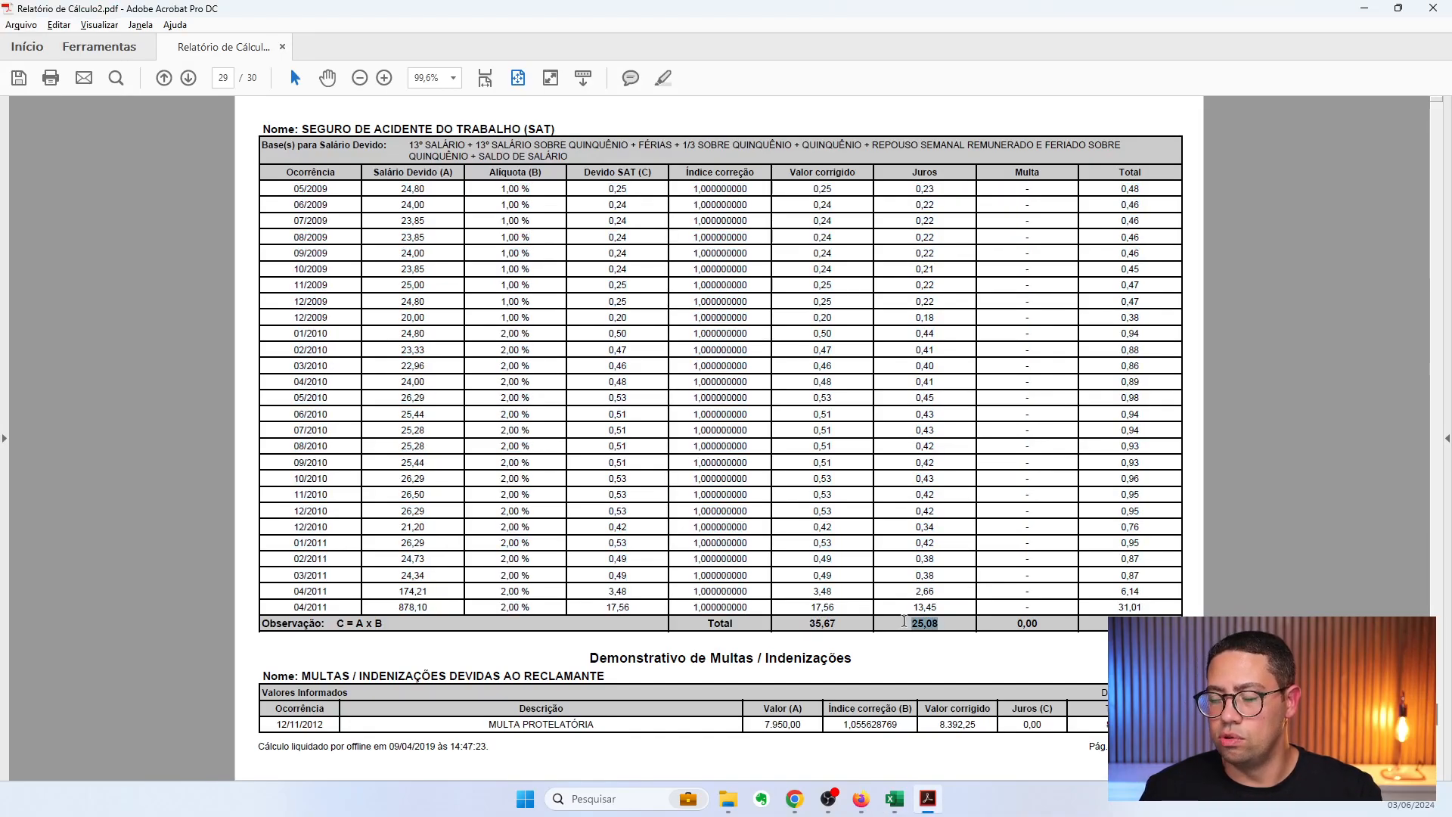
{"action": "key", "text": "alt+Tab"}
Fill the rows up to fev/09, A1:X17, with yellow in the Excel sheet
{"action": "scroll", "coordinate": [1157, 445], "scroll_direction": "up", "scroll_amount": 6}
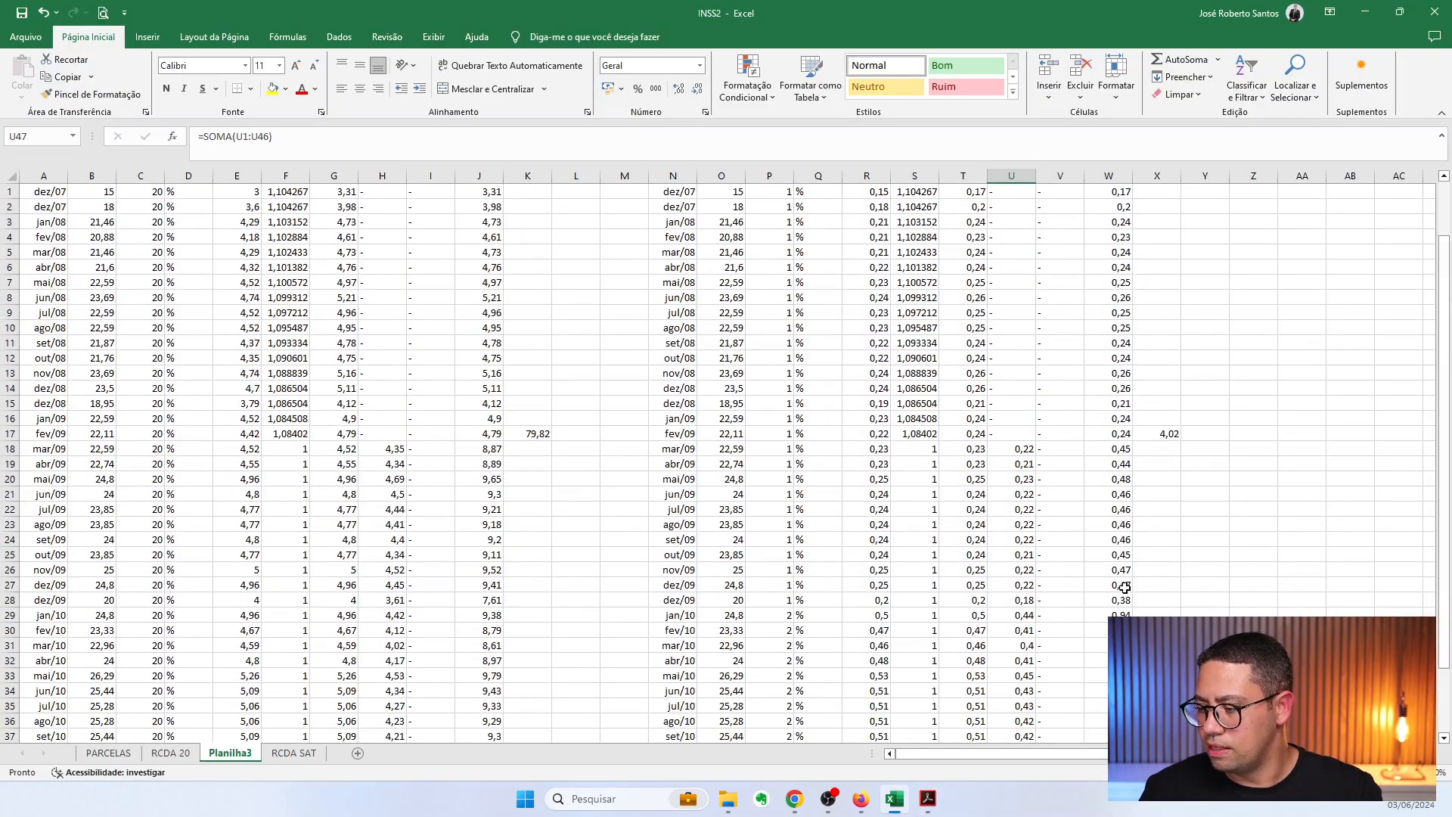
{"action": "left_click", "coordinate": [1161, 433]}
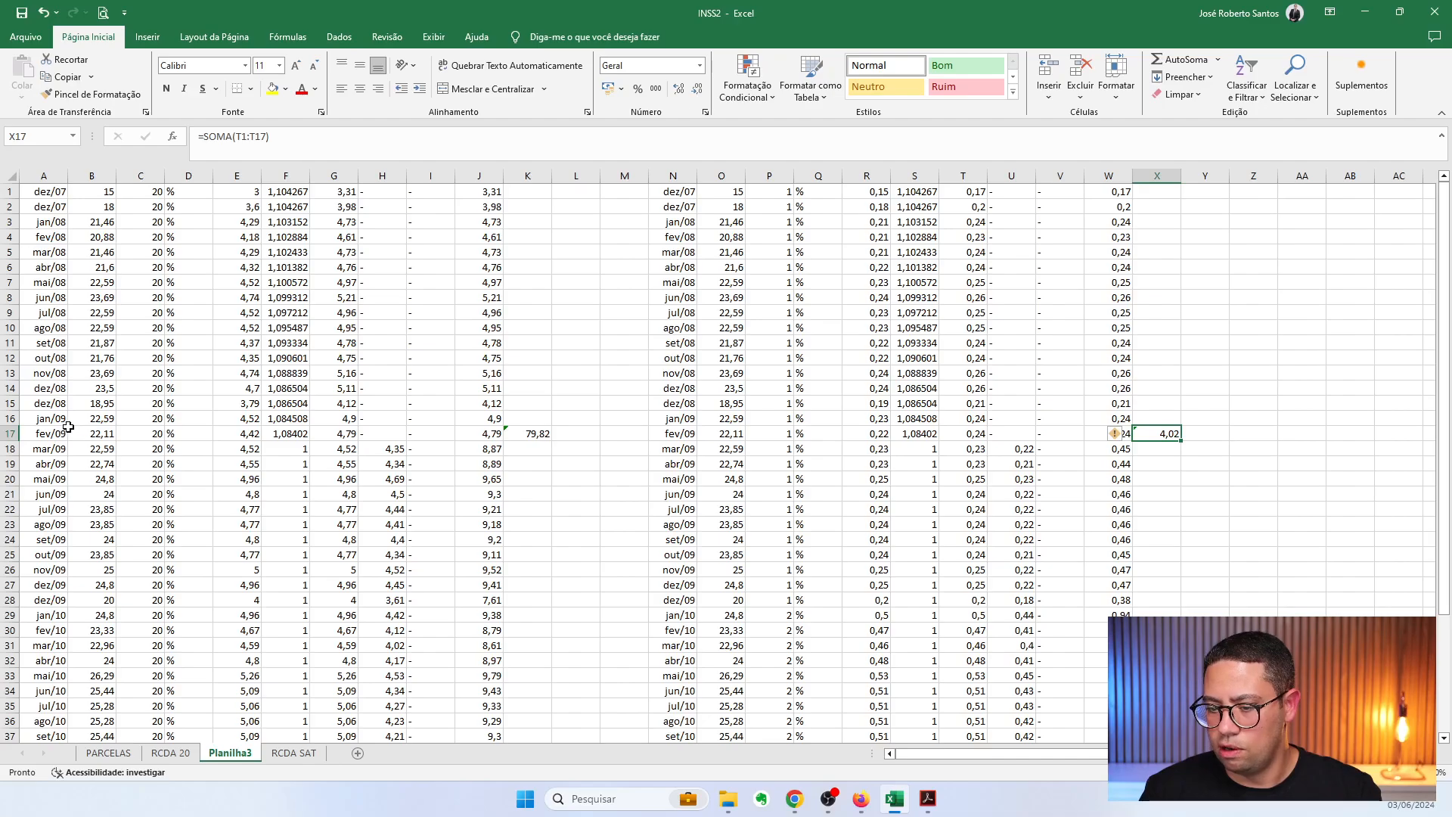
{"action": "left_click_drag", "start_coordinate": [68, 427], "coordinate": [1153, 193]}
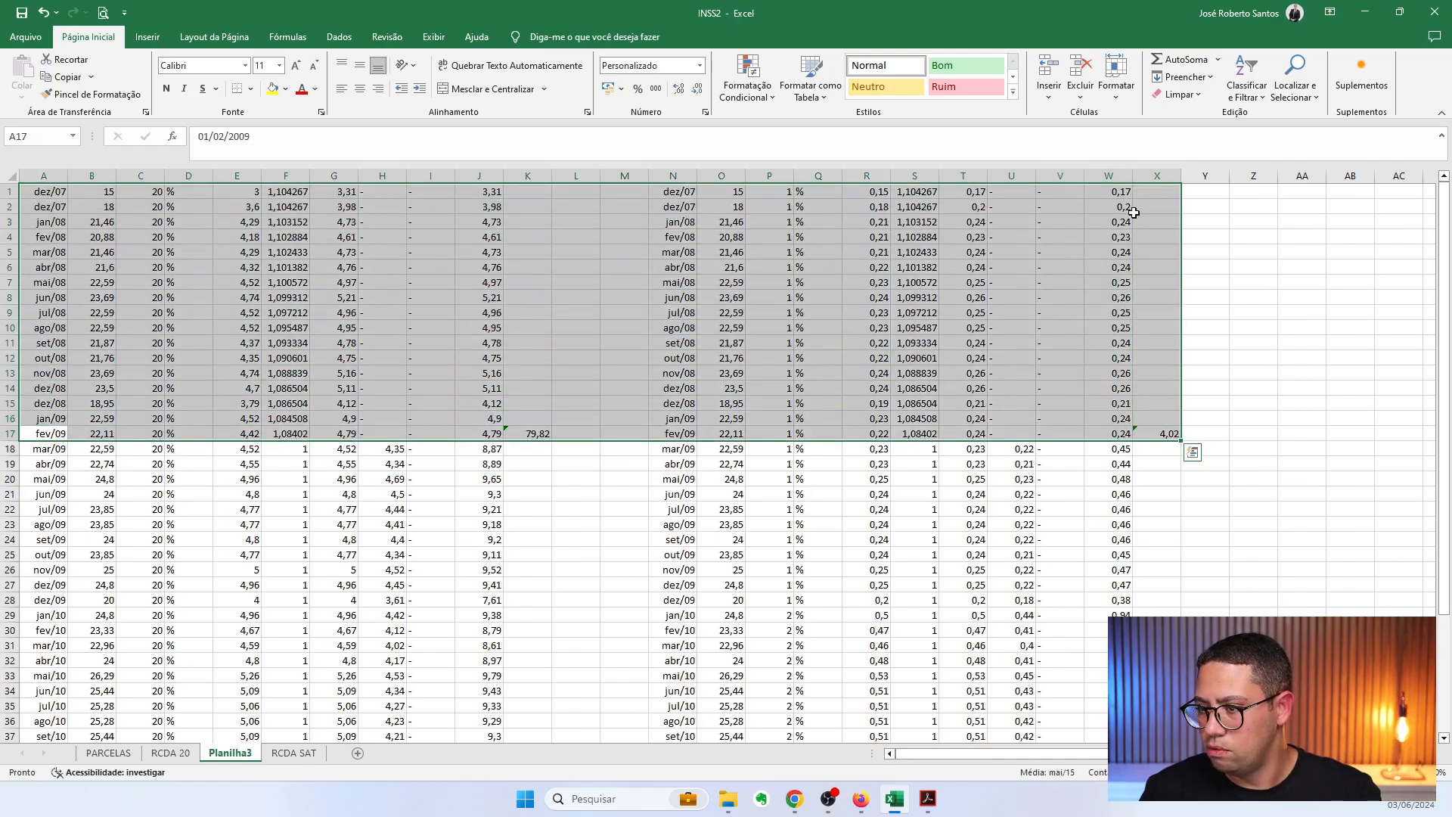
{"action": "left_click", "coordinate": [271, 89]}
{"action": "left_click", "coordinate": [528, 449]}
{"action": "left_click", "coordinate": [532, 431]}
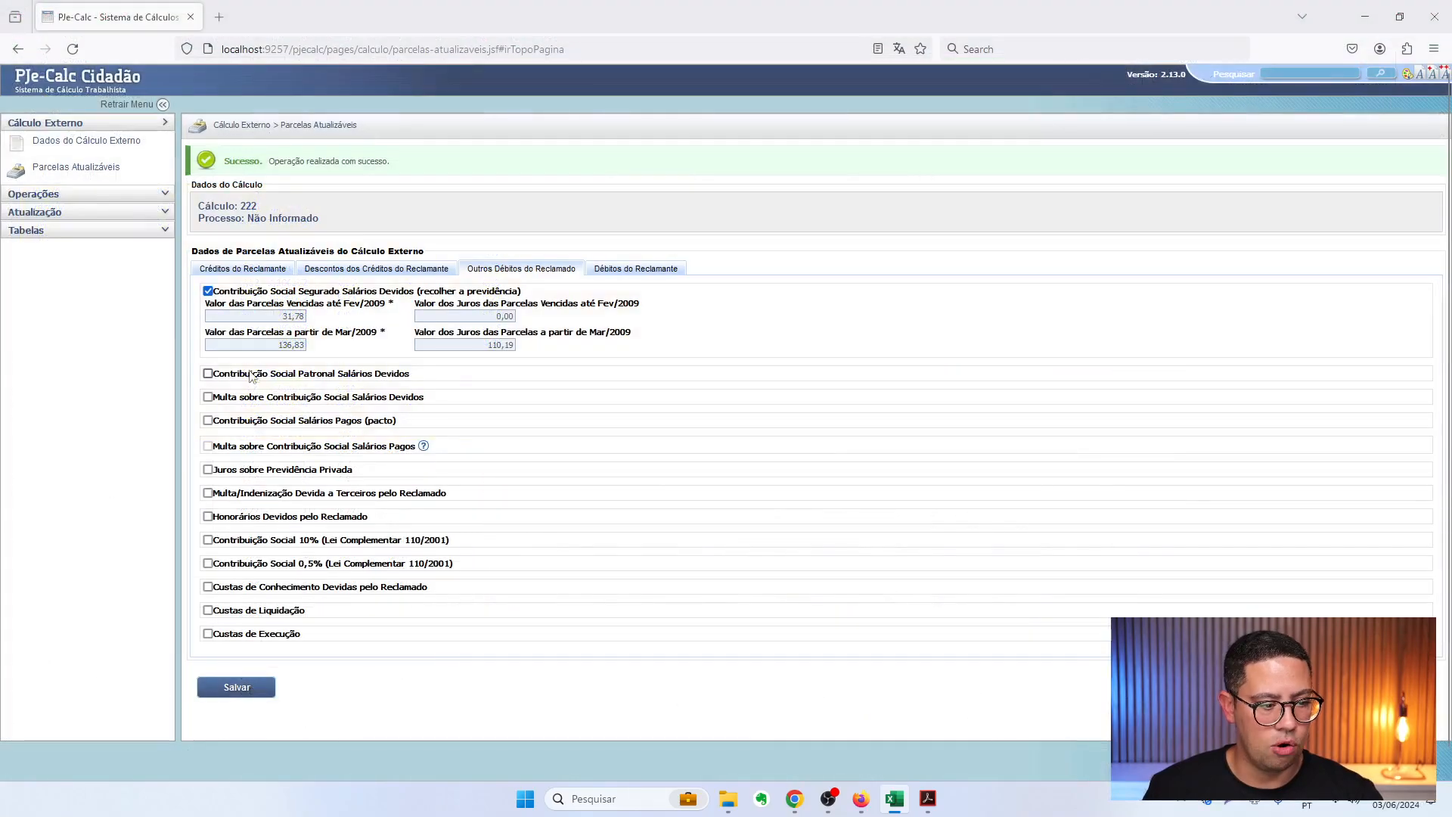
In PJe-Calc, enable Contribuição Social Patronal Salários Devidos and set its interest on installments due up to Fev/2009 to 0,00
{"action": "left_click_drag", "start_coordinate": [234, 373], "coordinate": [406, 381]}
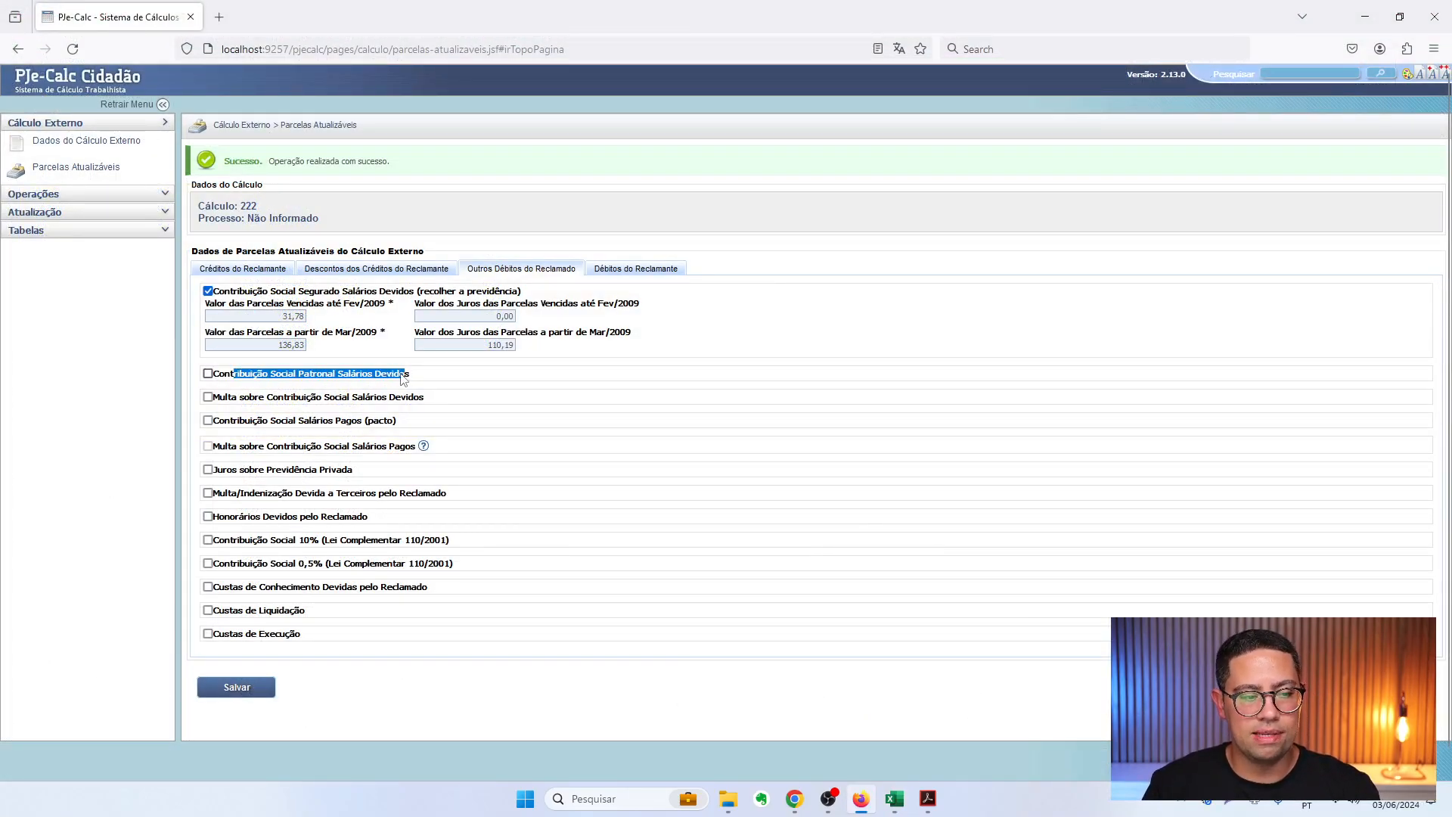
{"action": "left_click", "coordinate": [208, 373]}
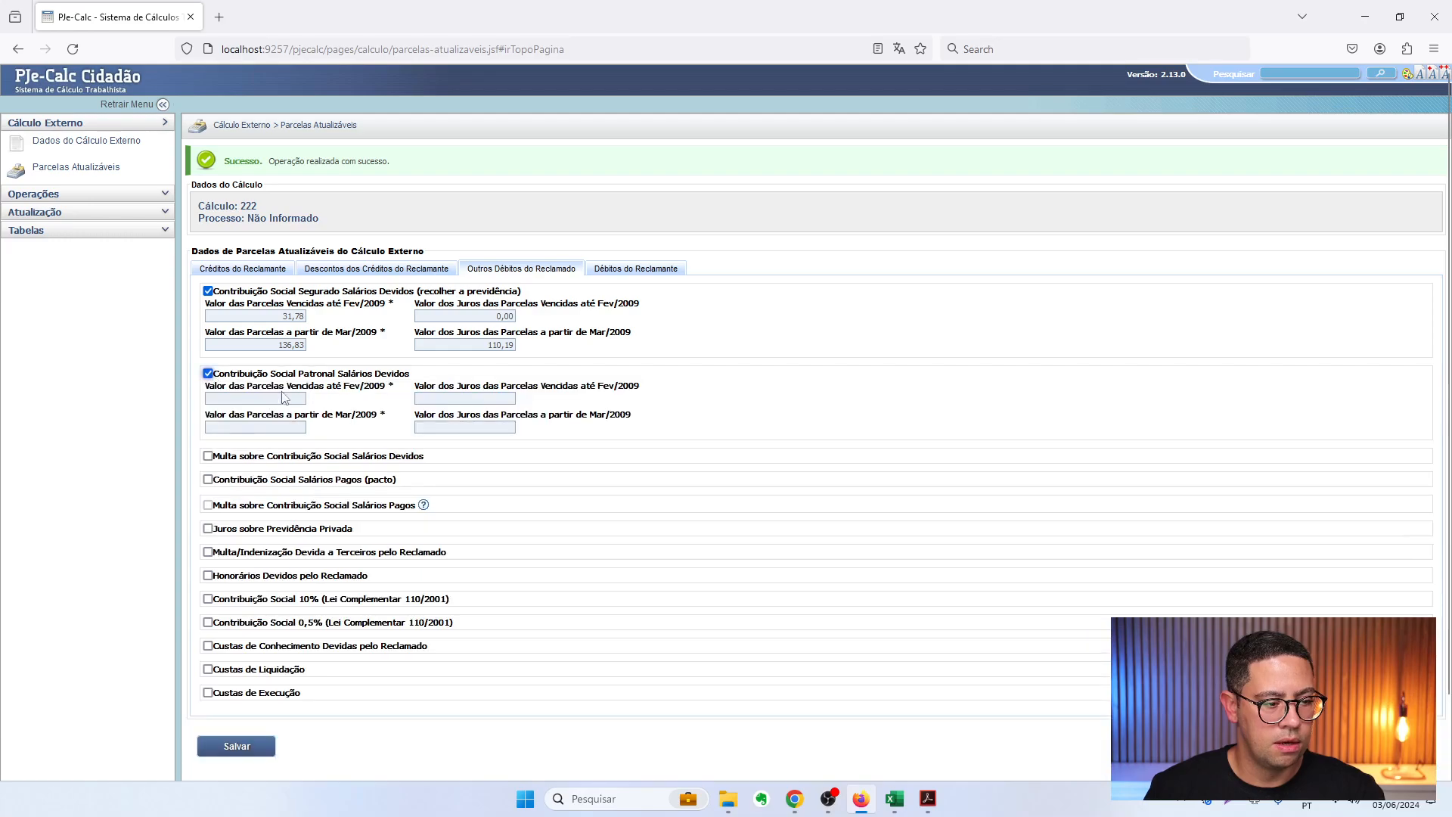
{"action": "left_click", "coordinate": [277, 399]}
{"action": "left_click", "coordinate": [501, 395]}
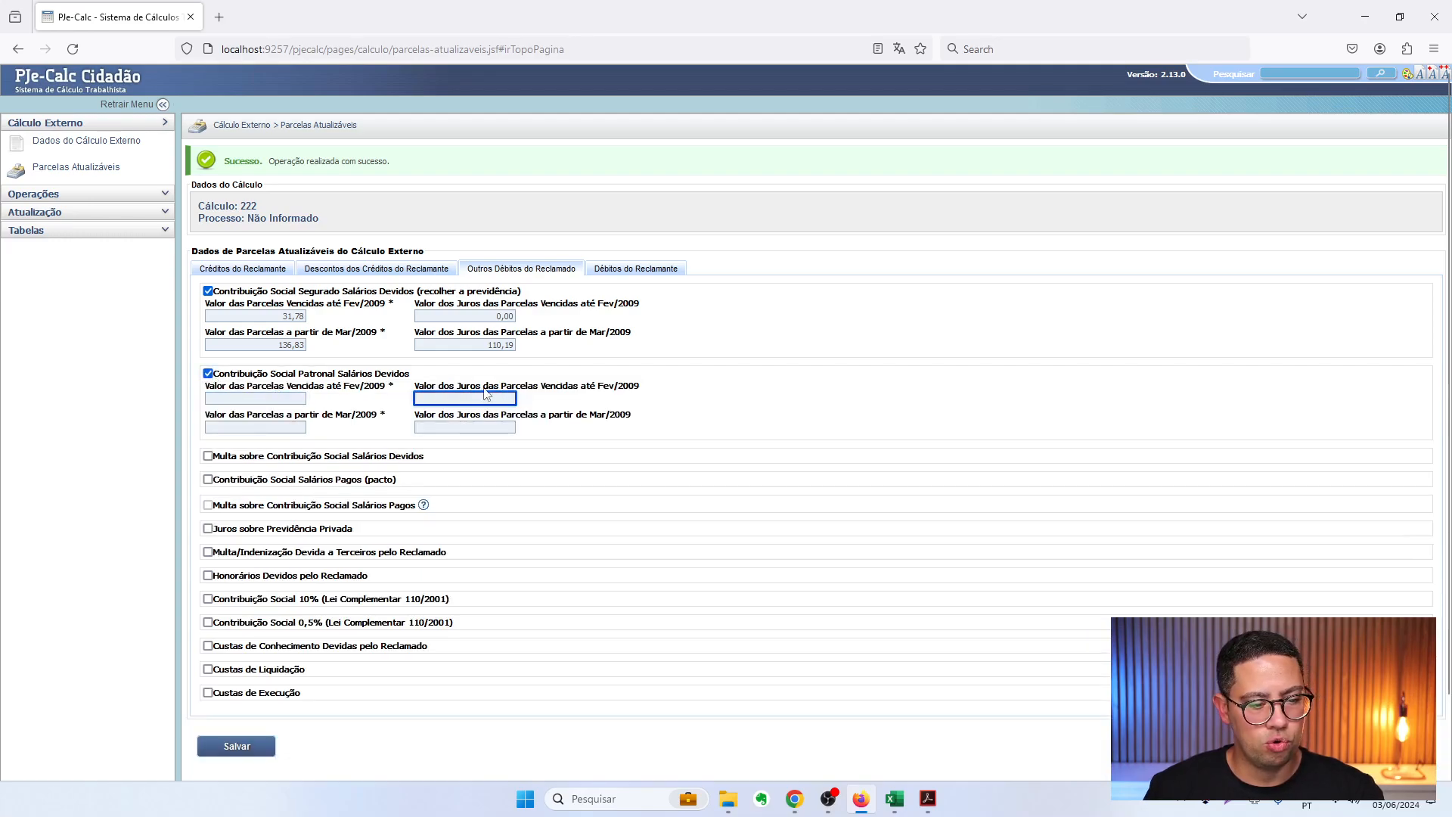
{"action": "type", "text": "0,00"}
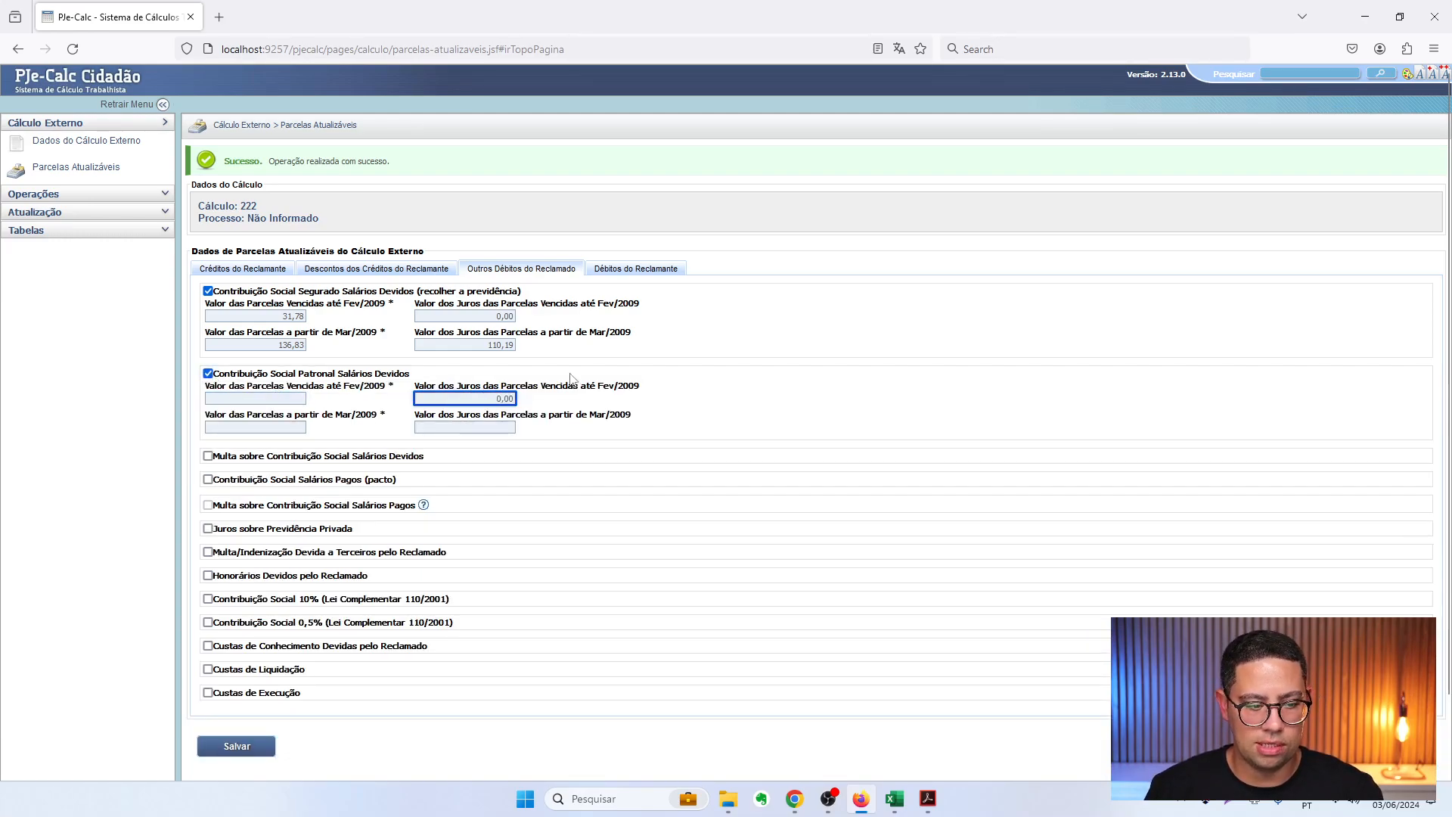
{"action": "key", "text": "shift+Tab"}
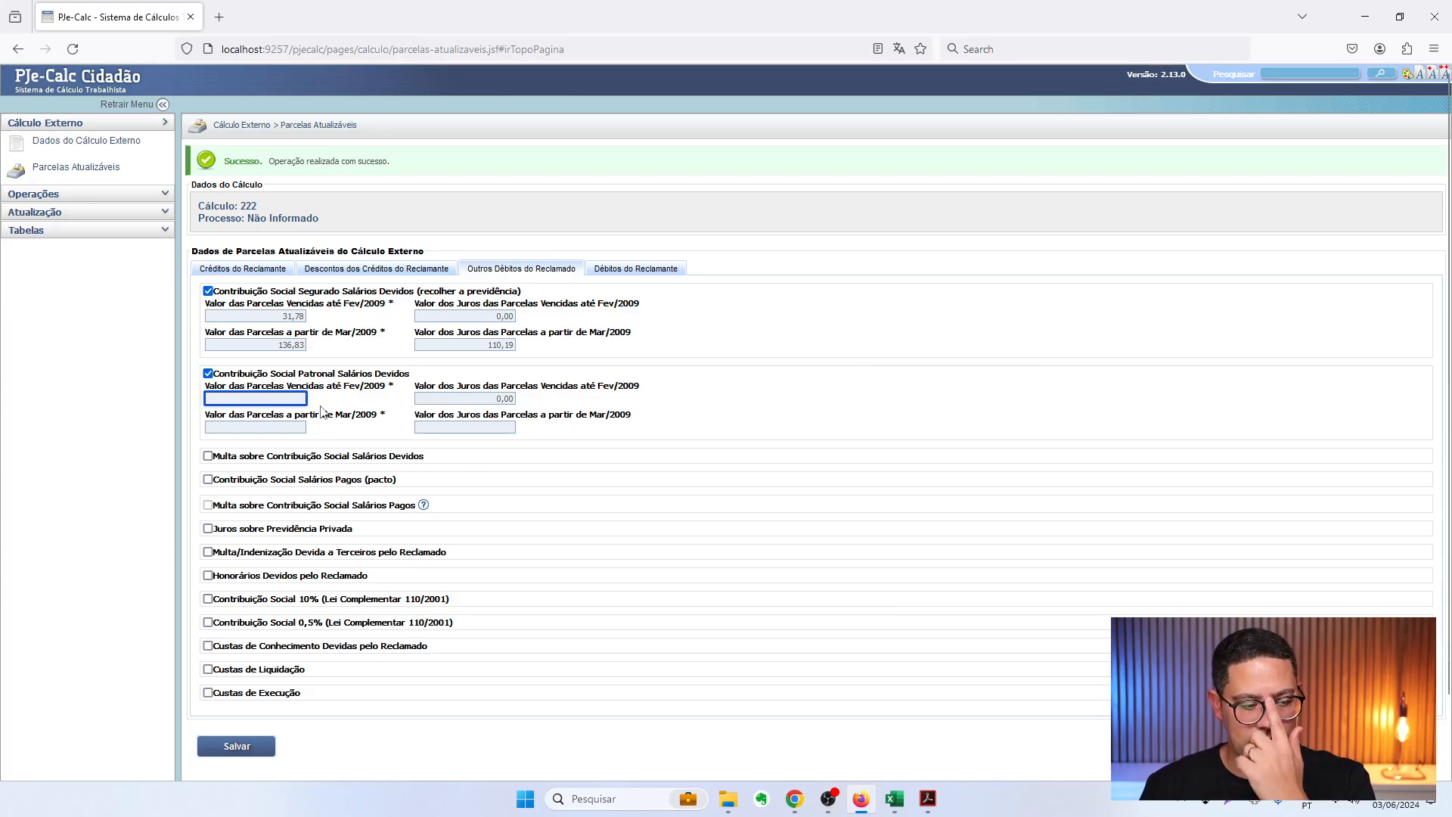
In Excel, add the employer and SAT amounts up to fev/09 in Y17 as =K17+X17
{"action": "key", "text": "alt+Tab"}
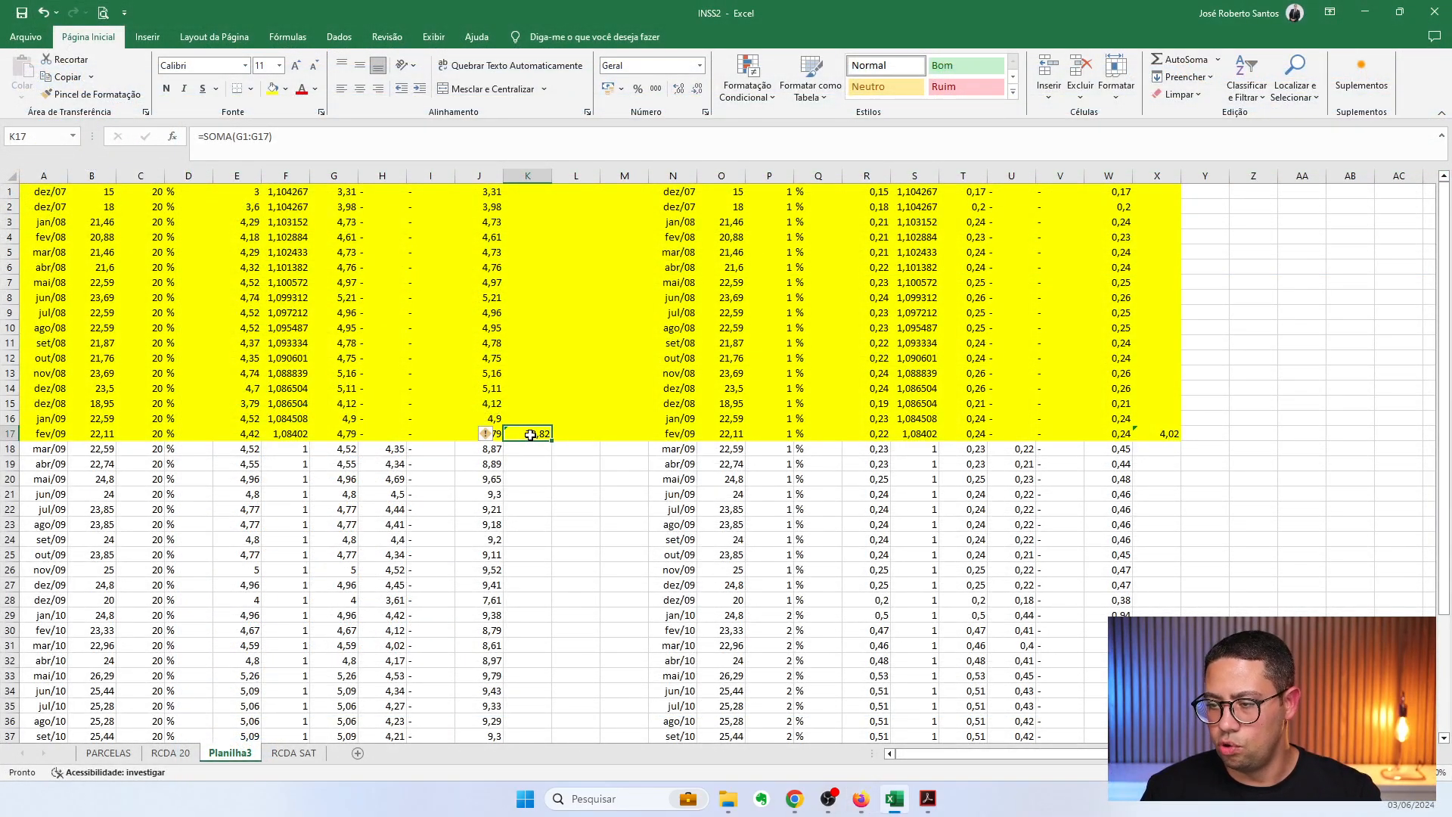
{"action": "left_click", "coordinate": [1154, 433]}
{"action": "left_click", "coordinate": [1199, 432]}
{"action": "type", "text": "="}
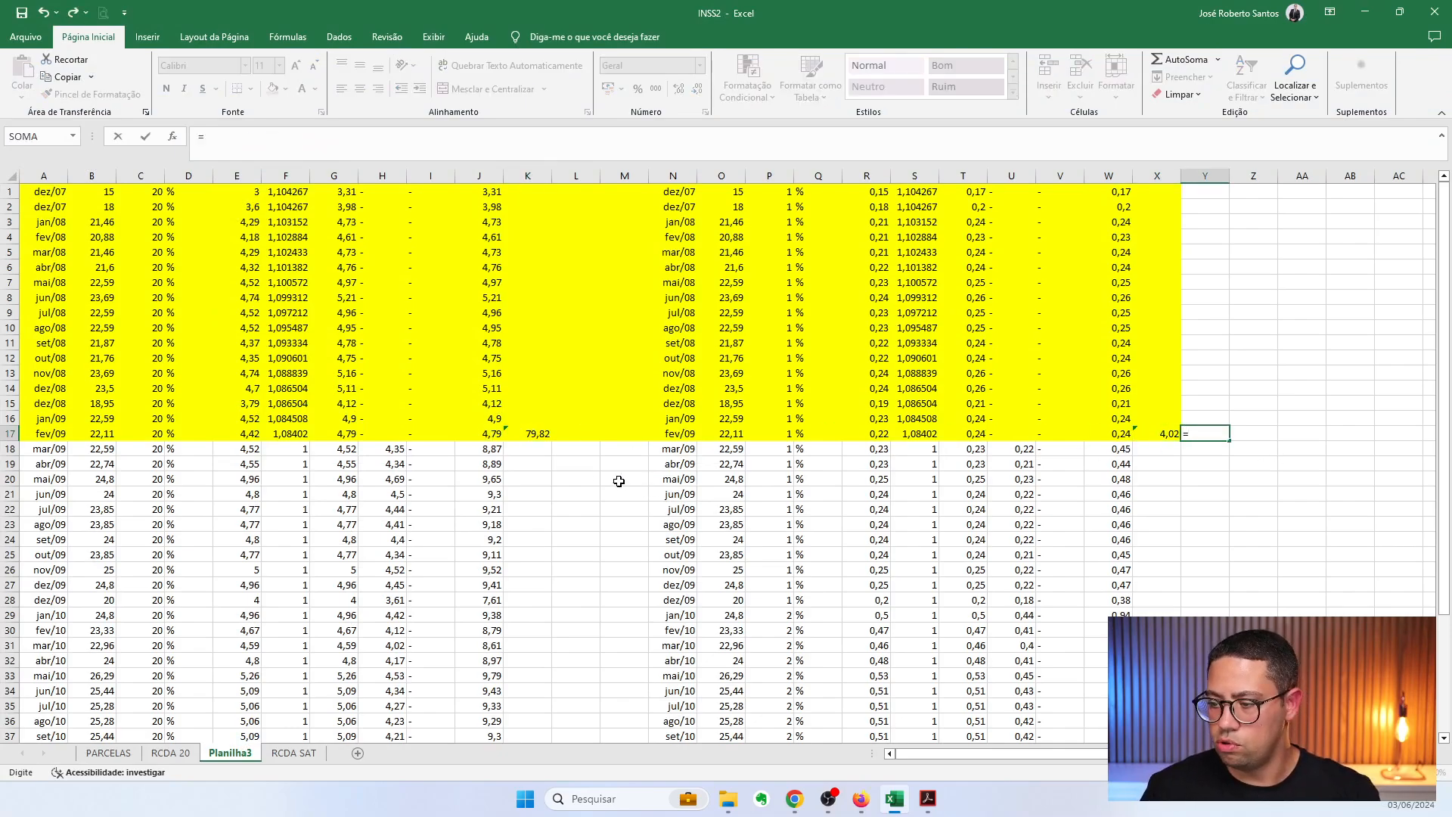
{"action": "left_click", "coordinate": [535, 435]}
{"action": "type", "text": "+"}
{"action": "left_click", "coordinate": [1157, 433]}
{"action": "key", "text": "Return"}
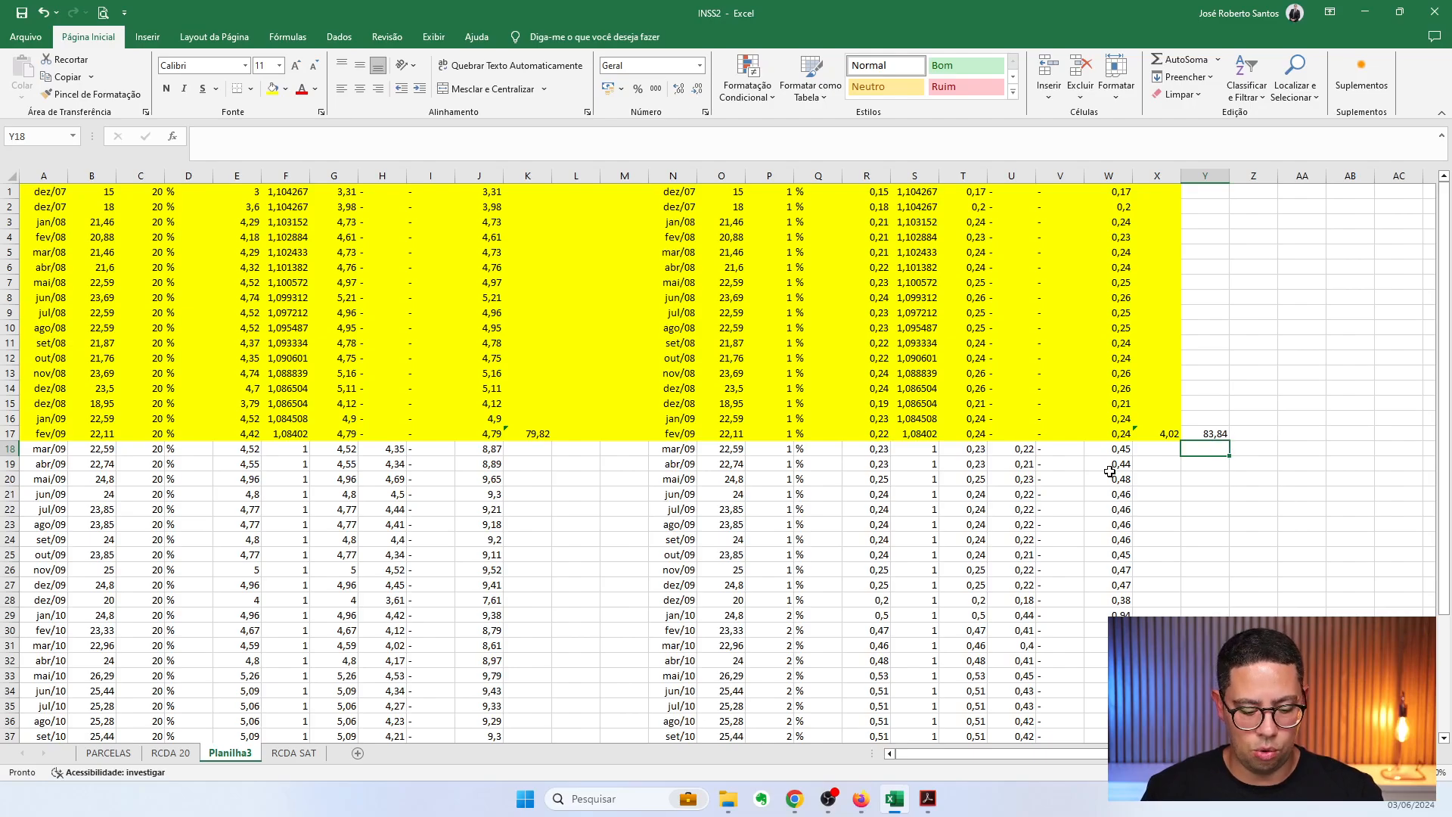
In PJe-Calc, set the employer contribution's value of installments due up to Fev/2009 to 83,84
{"action": "key", "text": "alt+Tab"}
{"action": "type", "text": "8"}
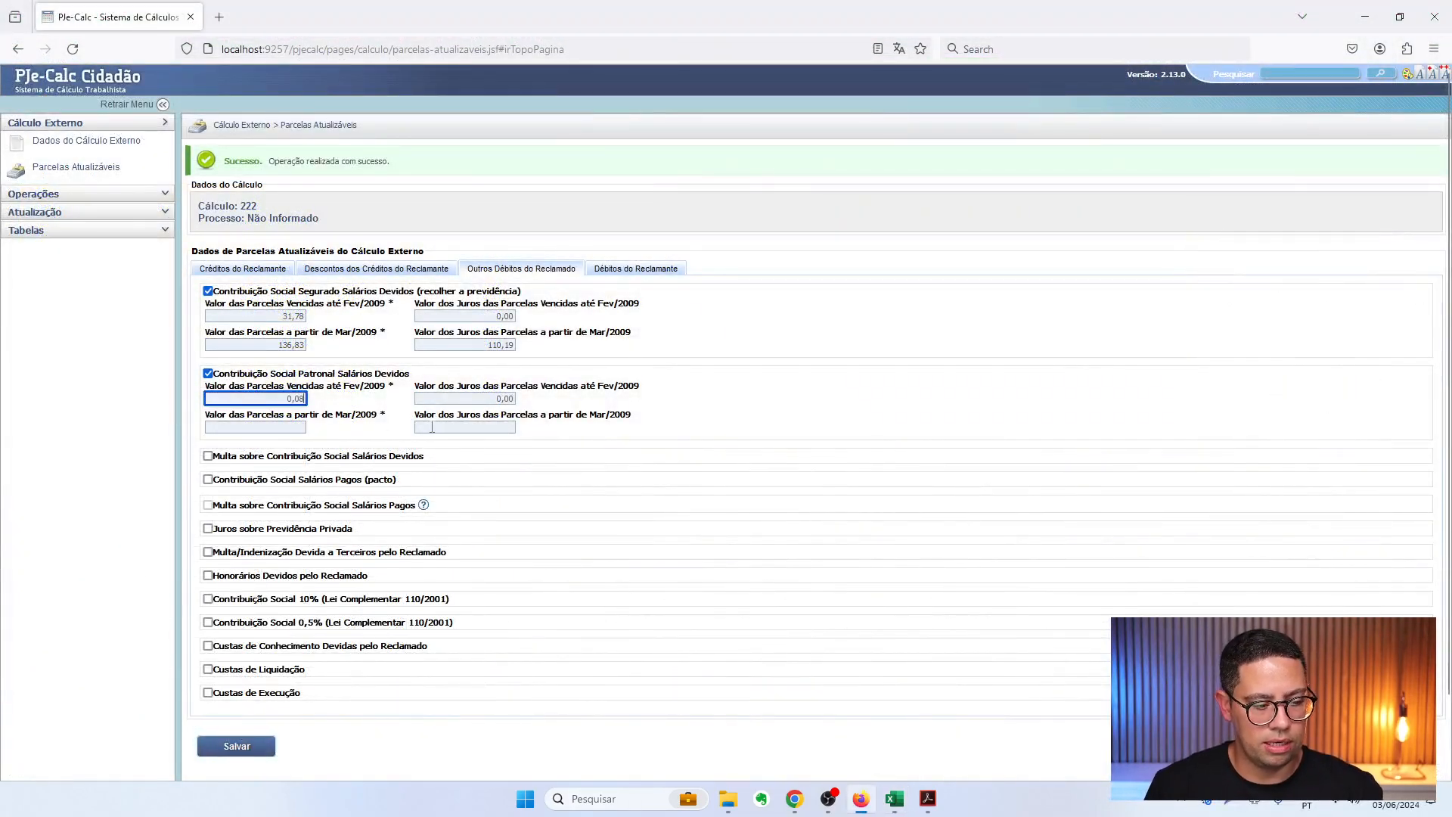
{"action": "type", "text": "3,84"}
{"action": "key", "text": "Tab"}
{"action": "key", "text": "Tab"}
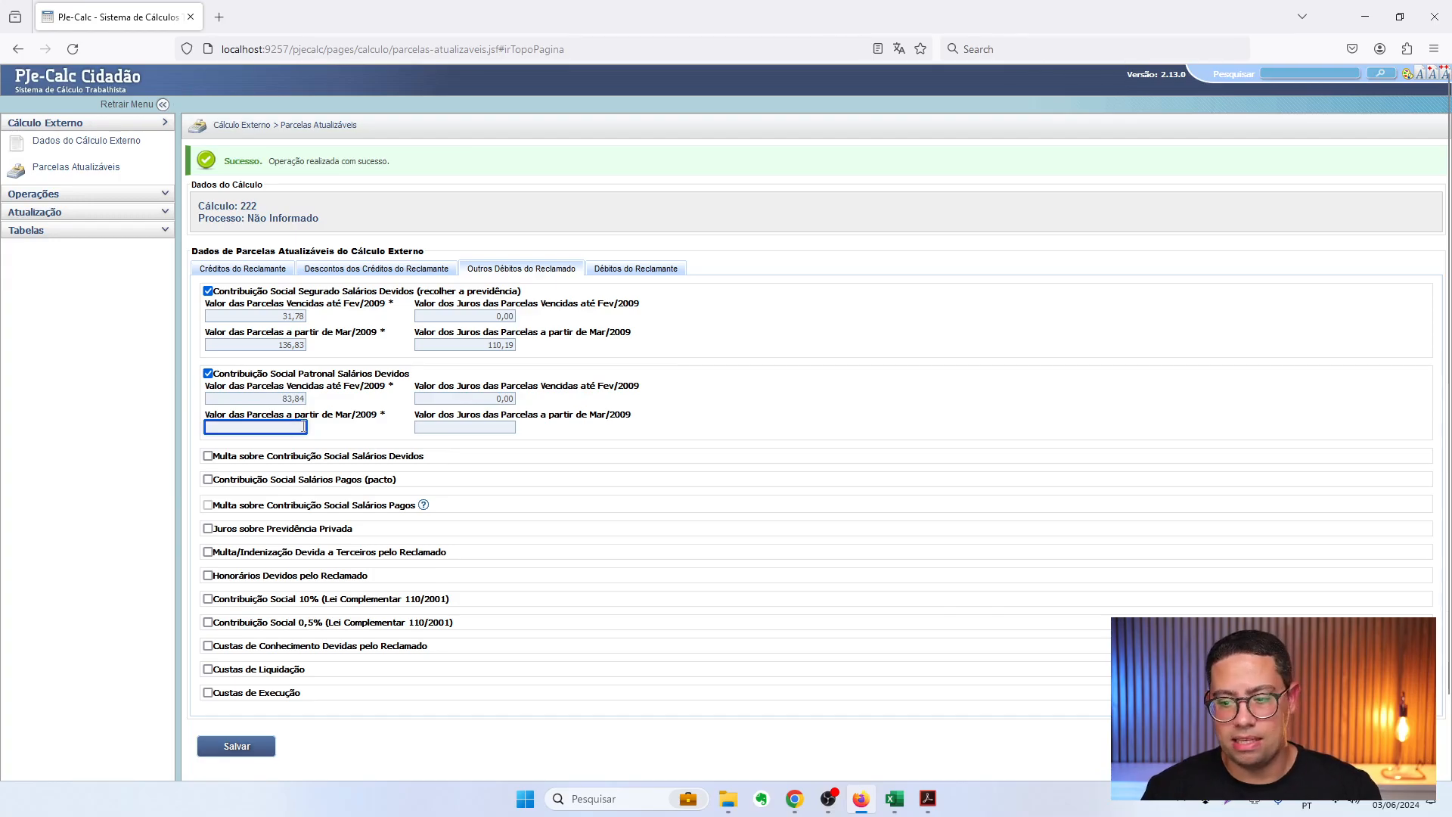
In Excel, examine the rows from mar/09 onward and the employer and SAT principal amounts in K46 and X46
{"action": "key", "text": "alt+Tab"}
{"action": "left_click_drag", "start_coordinate": [42, 451], "coordinate": [971, 508]}
{"action": "scroll", "coordinate": [460, 531], "scroll_direction": "down", "scroll_amount": 10}
{"action": "scroll", "coordinate": [423, 378], "scroll_direction": "up", "scroll_amount": 7}
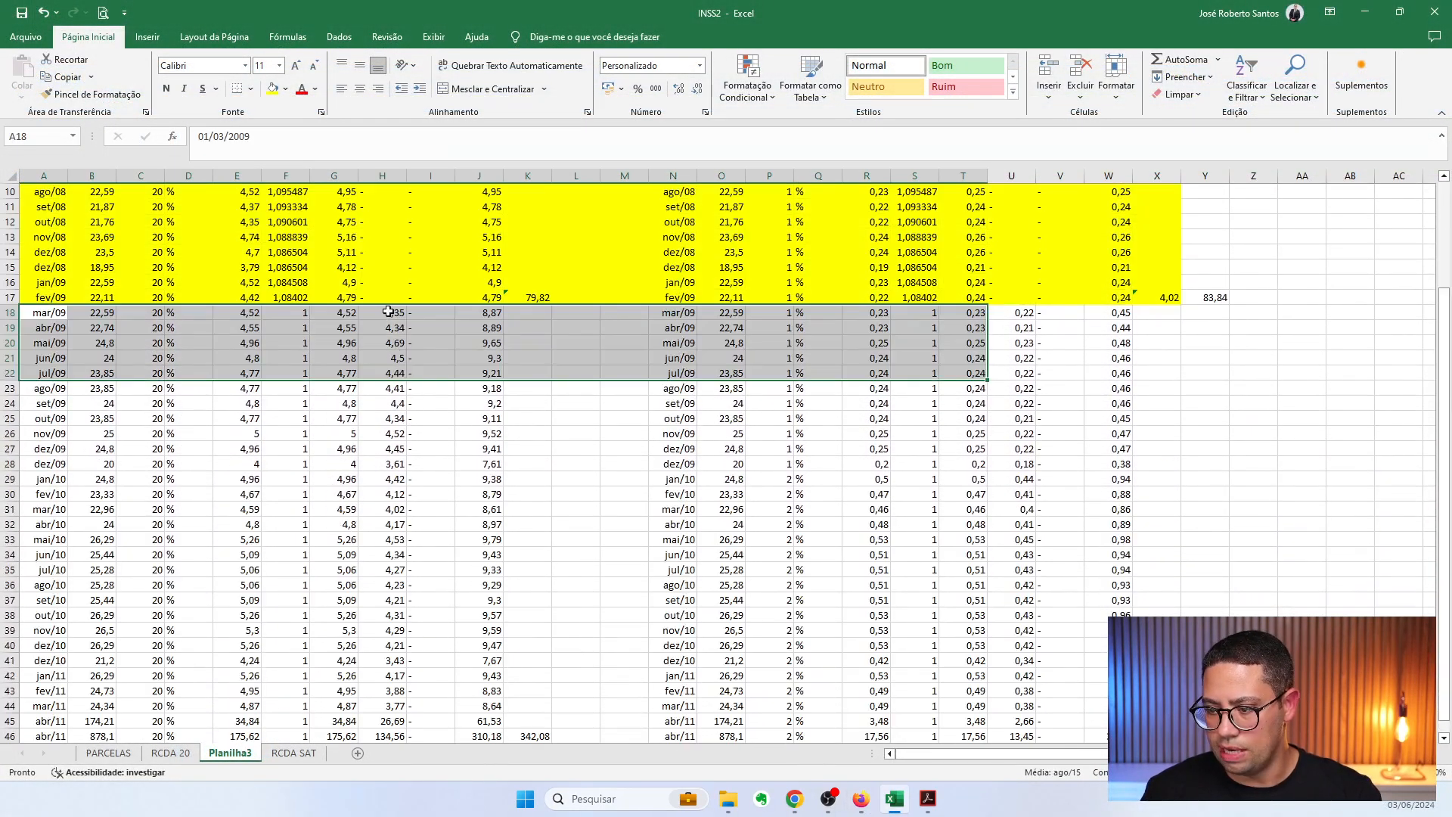
{"action": "left_click", "coordinate": [388, 311]}
{"action": "left_click_drag", "start_coordinate": [388, 311], "coordinate": [388, 563]}
{"action": "scroll", "coordinate": [388, 563], "scroll_direction": "down", "scroll_amount": 3}
{"action": "left_click", "coordinate": [527, 600]}
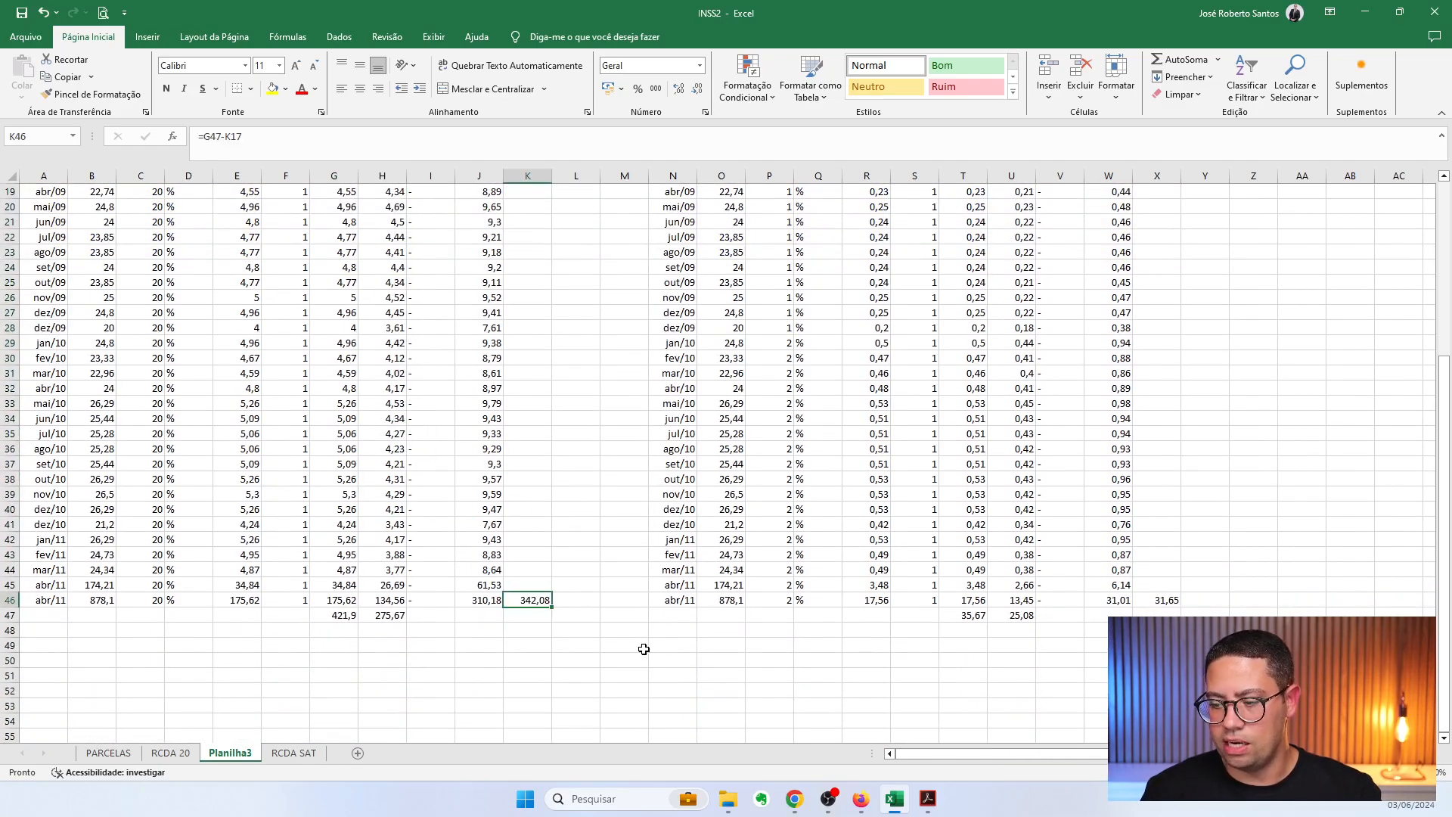
{"action": "left_click", "coordinate": [1163, 599]}
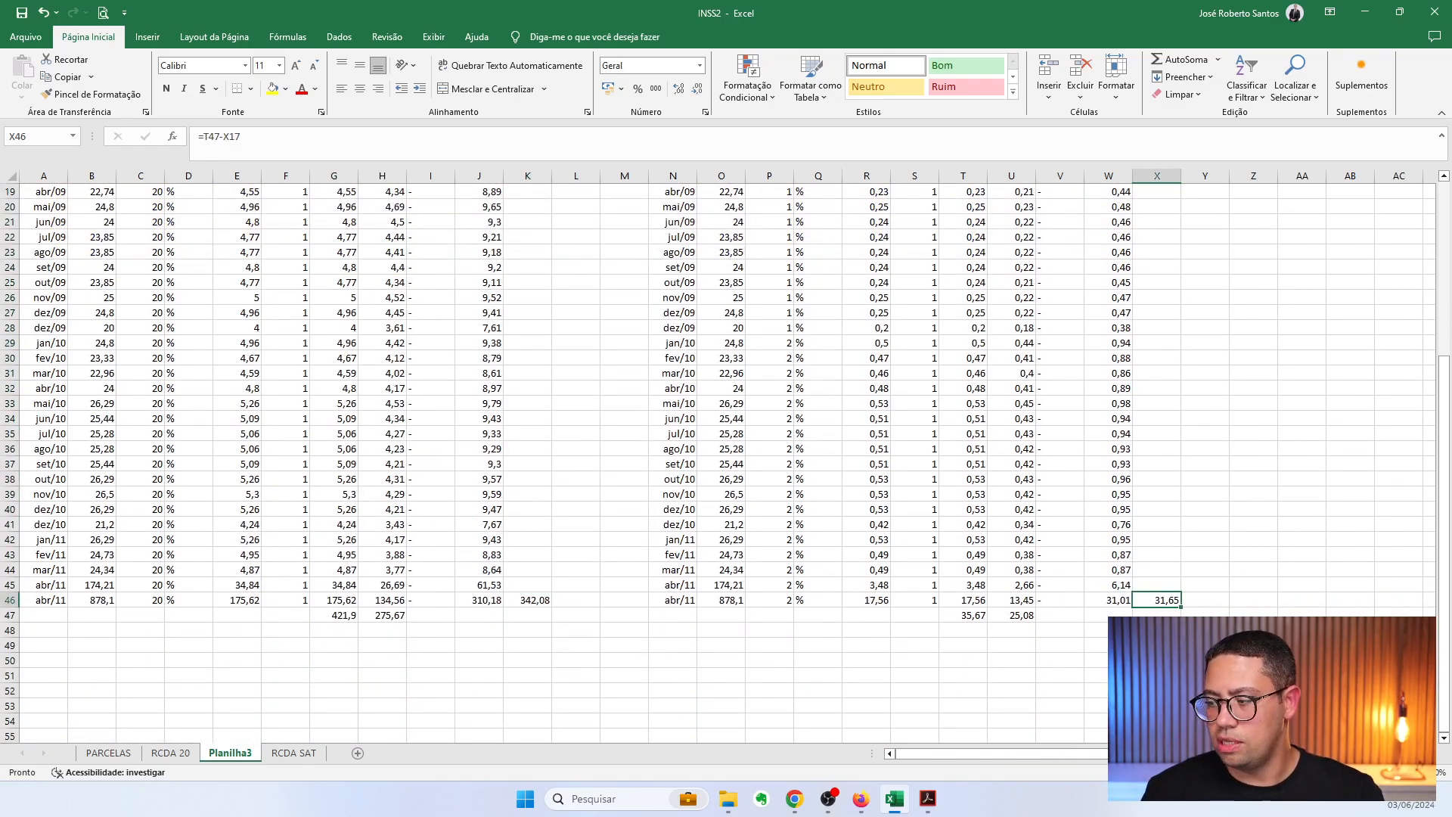
Copy the Y17 formula to Y46 to add the employer and SAT principal from mar/09 onward as =K46+X46
{"action": "scroll", "coordinate": [1139, 615], "scroll_direction": "up", "scroll_amount": 3}
{"action": "left_click", "coordinate": [1210, 299]}
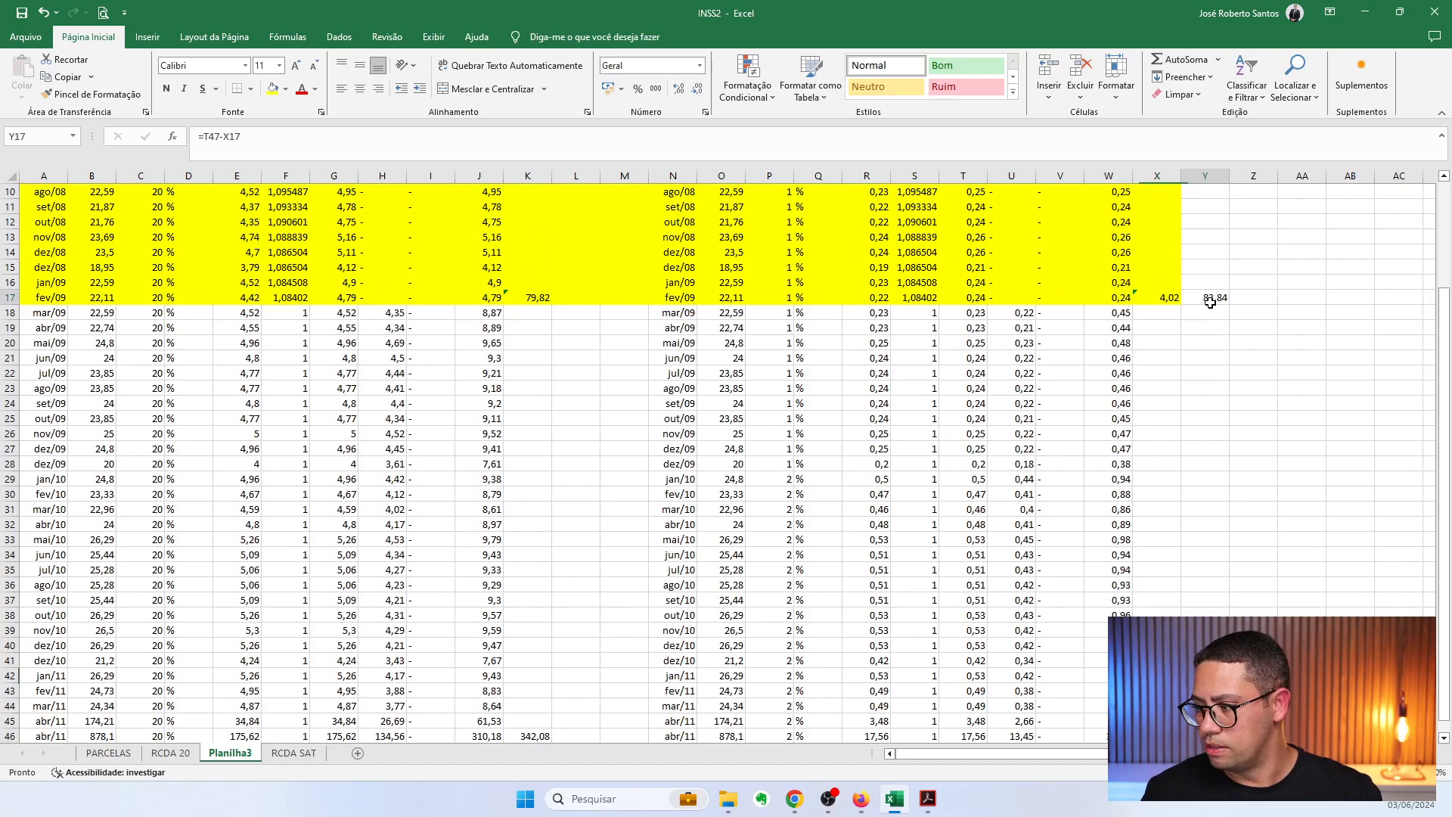
{"action": "key", "text": "ctrl+c"}
{"action": "left_click", "coordinate": [1205, 736]}
{"action": "key", "text": "ctrl+v"}
{"action": "scroll", "coordinate": [719, 462], "scroll_direction": "down", "scroll_amount": 3}
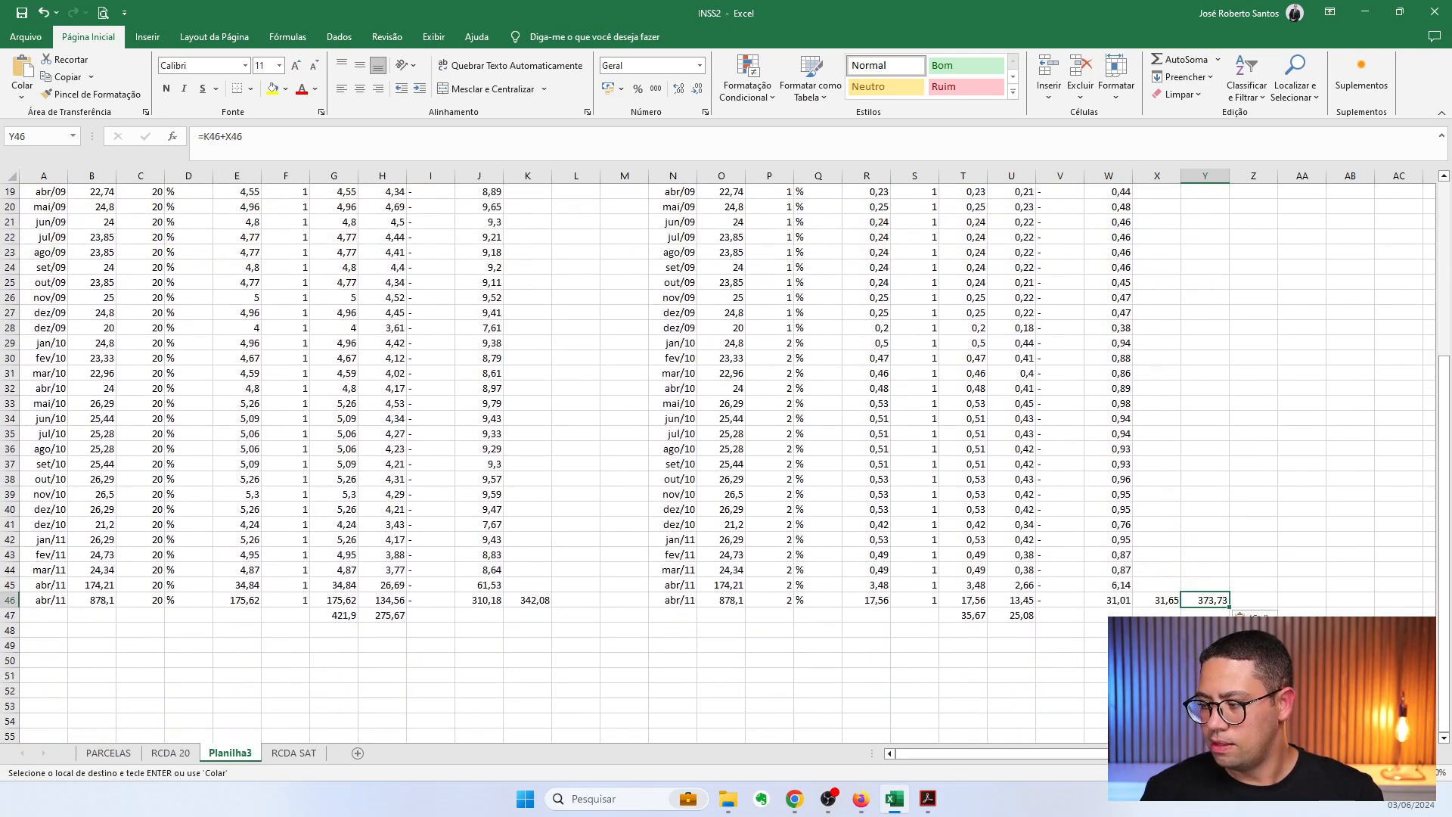
In PJe-Calc, set the employer contribution's value of installments from Mar/2009 to 373,73
{"action": "key", "text": "alt+Tab"}
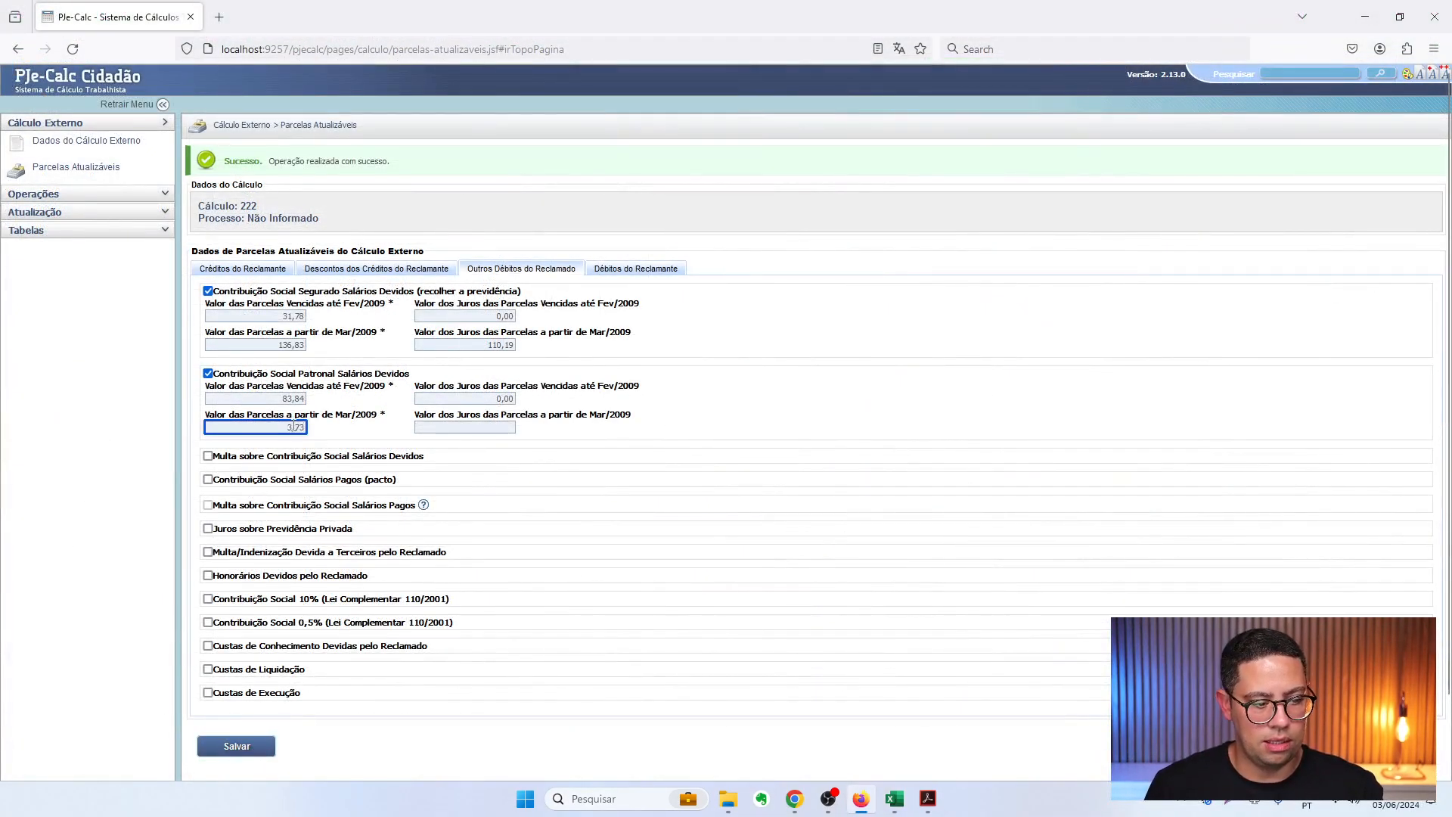
{"action": "key", "text": "Tab"}
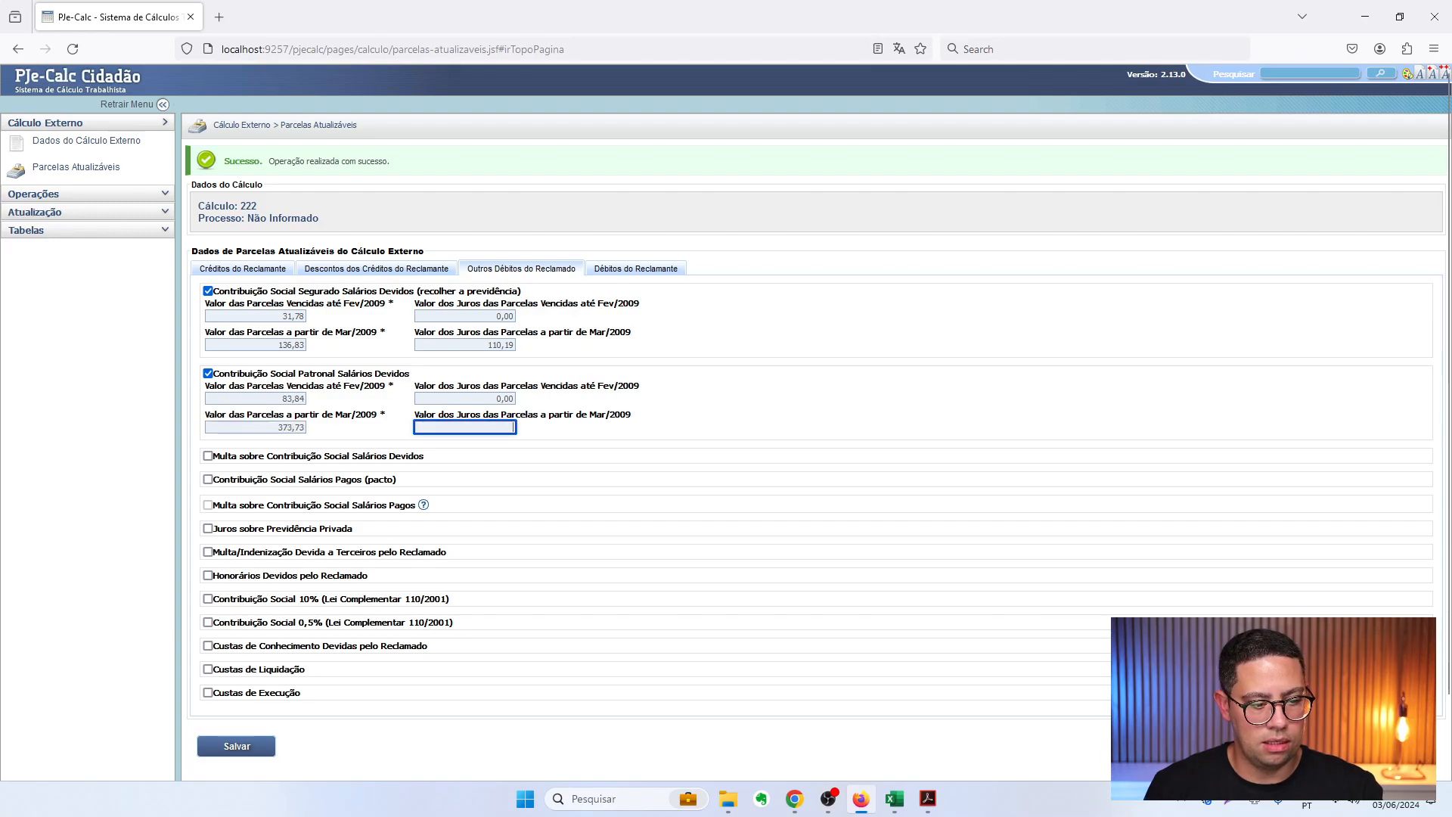
{"action": "key", "text": "alt+Tab"}
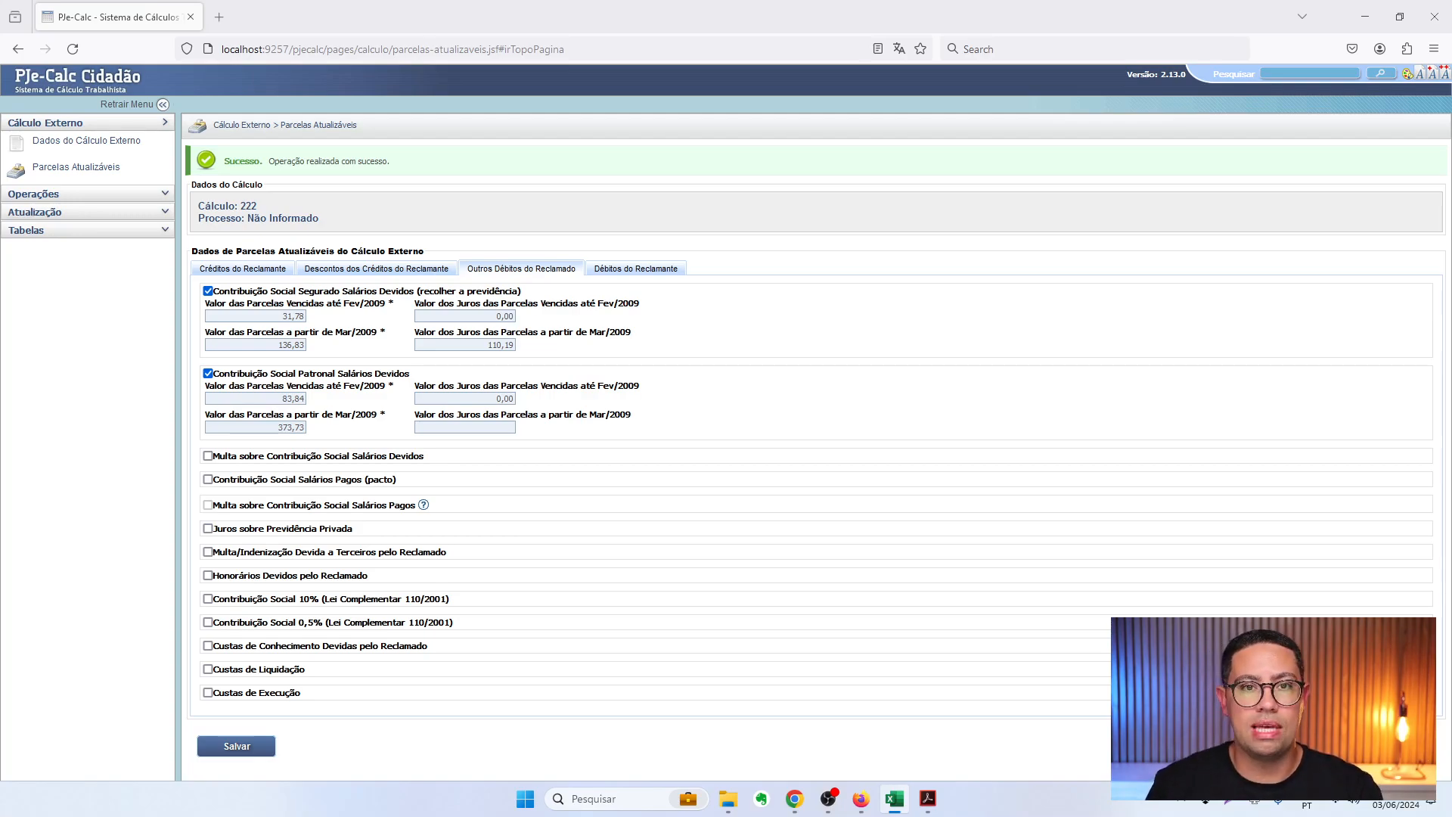
Set the employer contribution's interest value for installments from Mar/2009 to 300,75
{"action": "key", "text": "alt+Tab"}
{"action": "key", "text": "alt+Tab"}
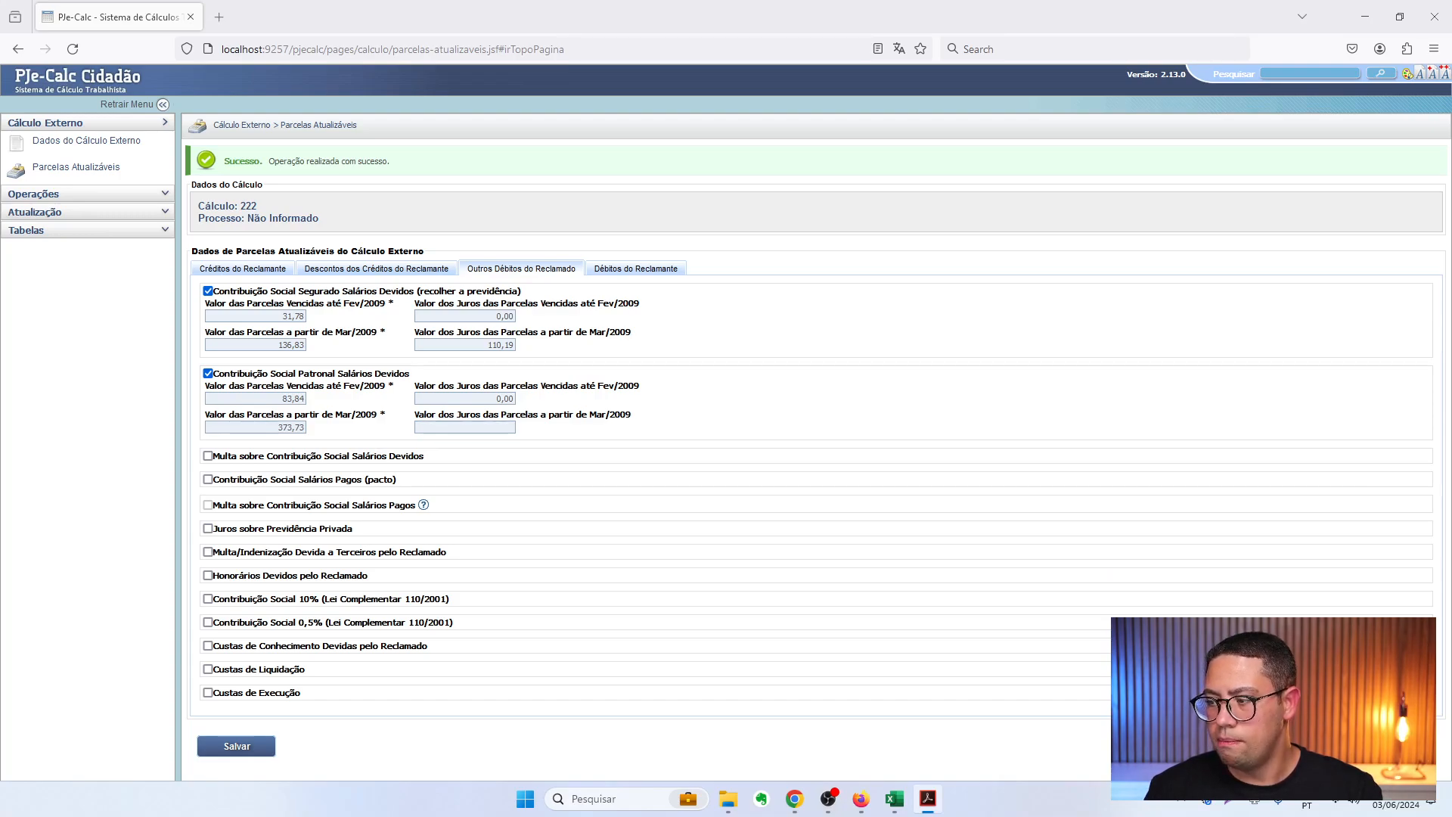
{"action": "key", "text": "alt+Tab"}
{"action": "key", "text": "alt+Tab"}
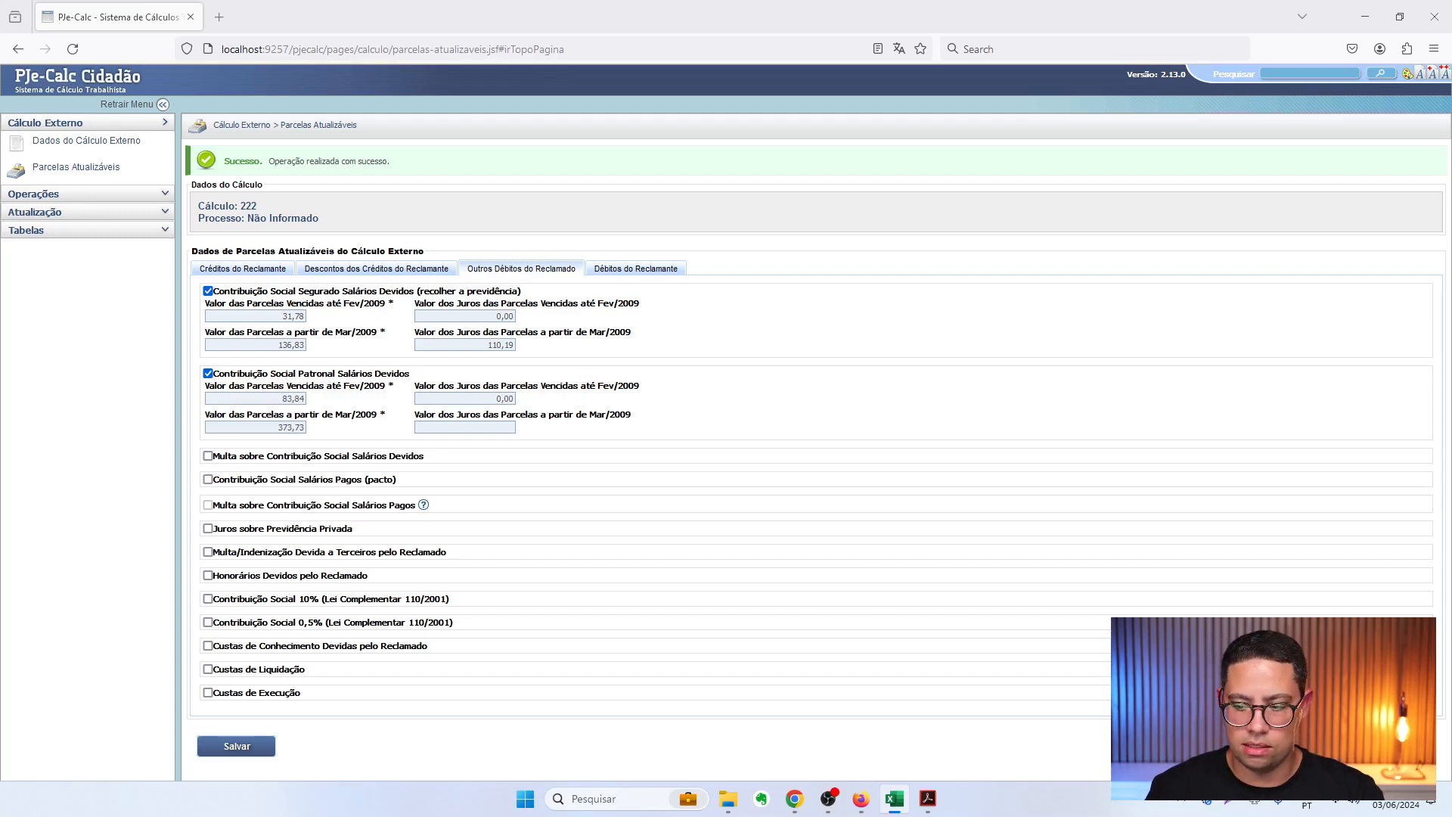
{"action": "left_click", "coordinate": [476, 425]}
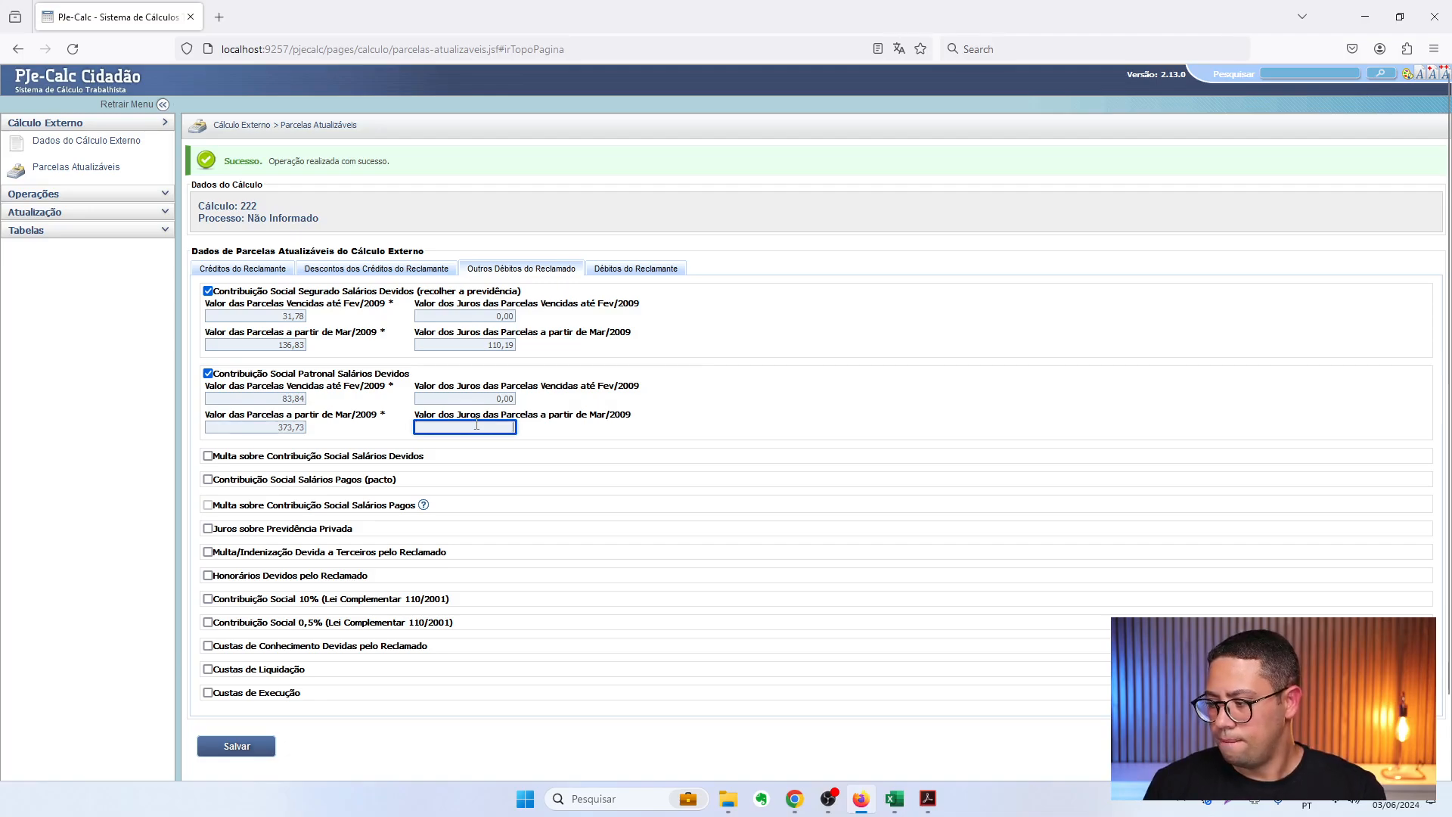
{"action": "type", "text": "300,75"}
{"action": "key", "text": "Tab"}
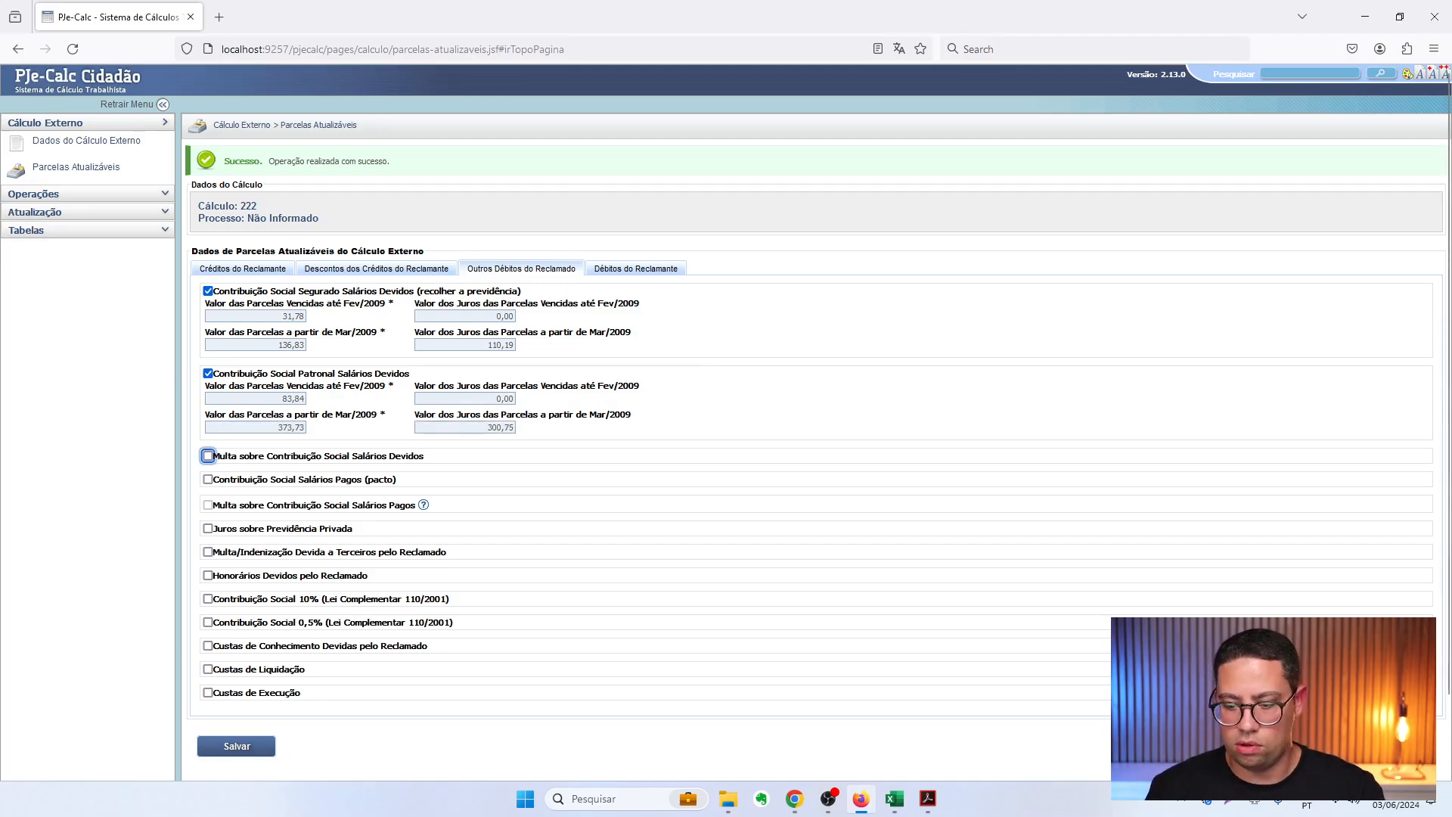
In the Relatório de Cálculo2 PDF in Acrobat, examine the interest totals of the Contribuição Social Empresa and SAT tables
{"action": "key", "text": "alt+Tab"}
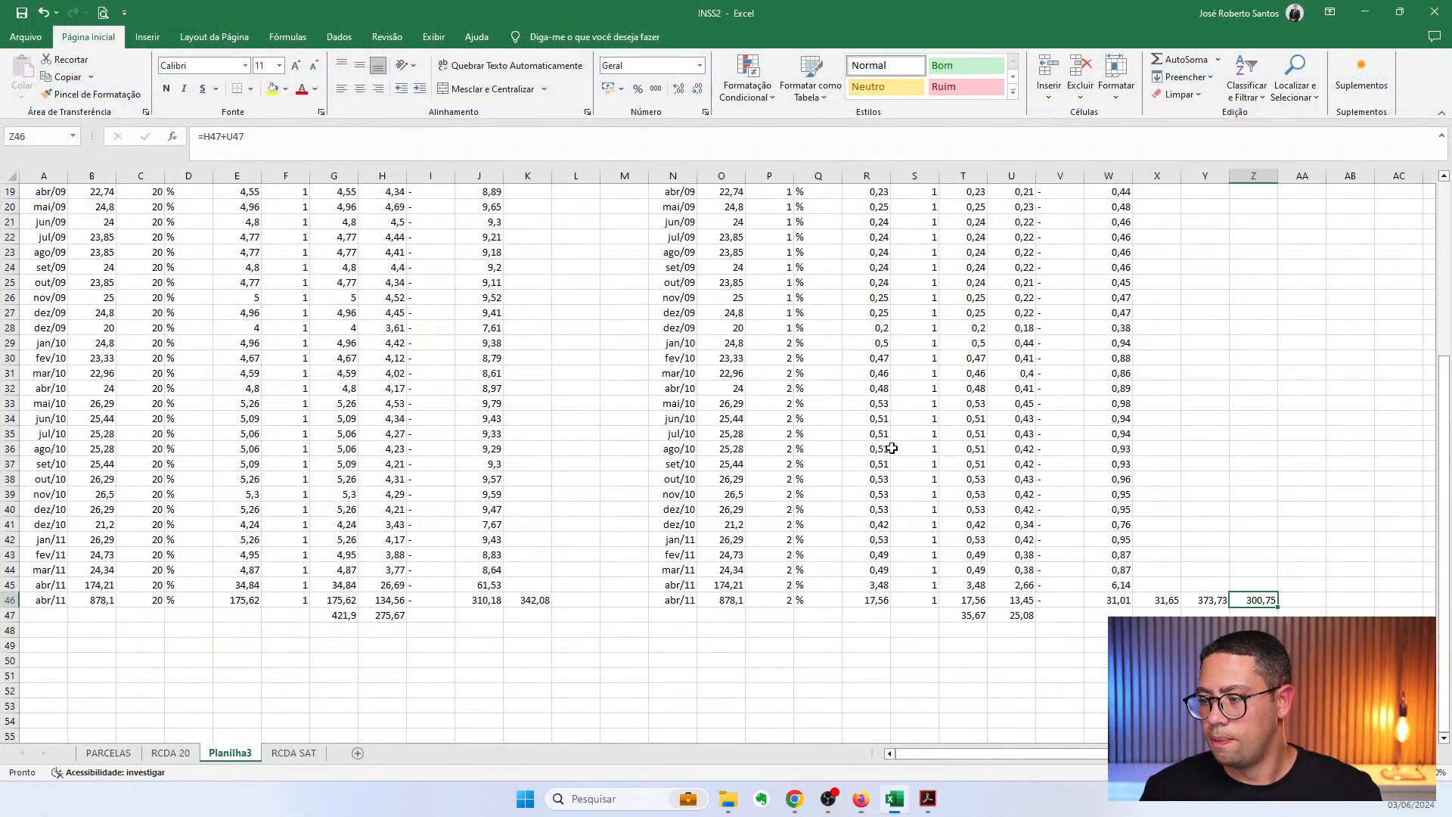
{"action": "key", "text": "alt+Tab"}
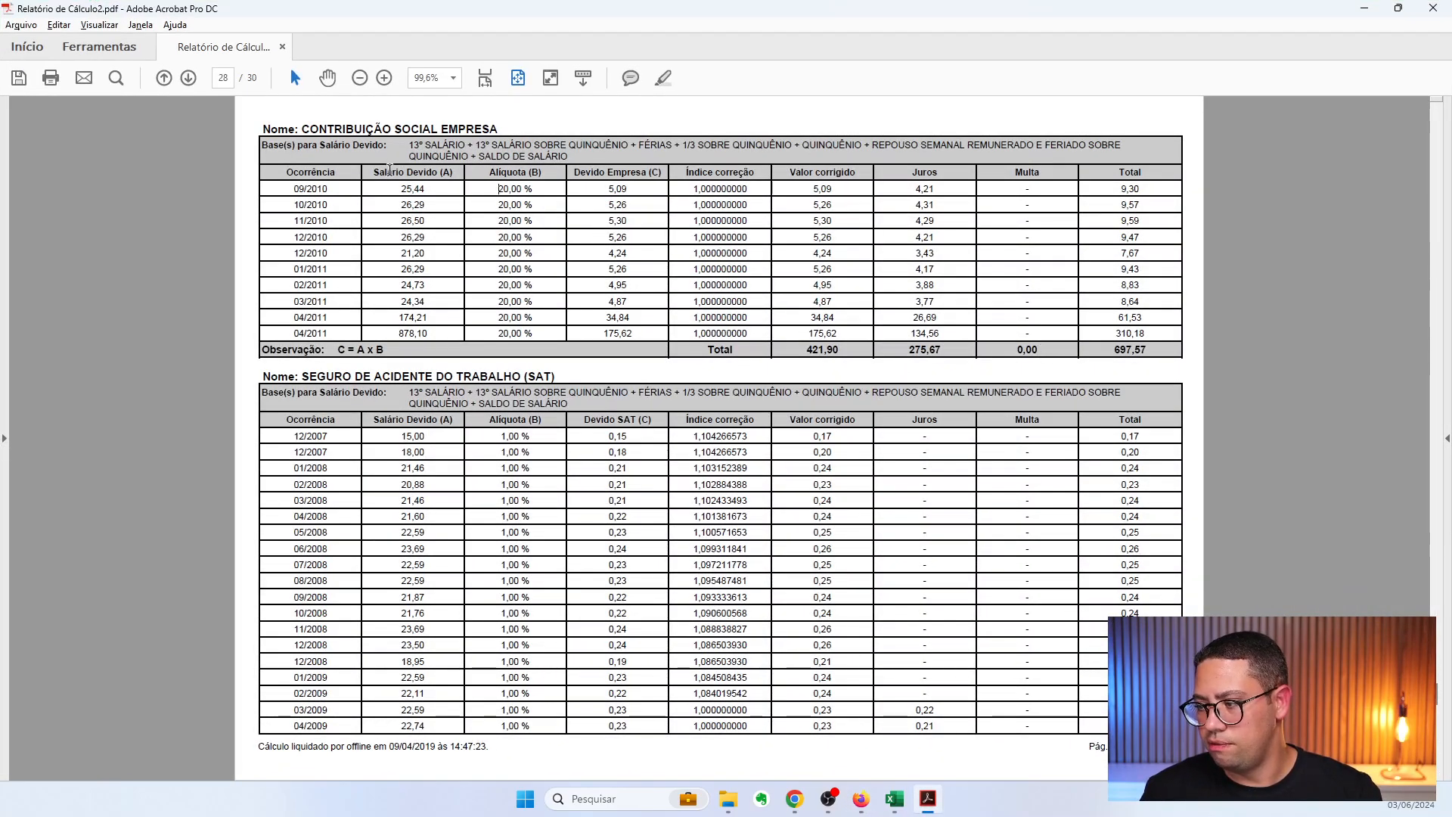
{"action": "scroll", "coordinate": [421, 538], "scroll_direction": "up", "scroll_amount": 3}
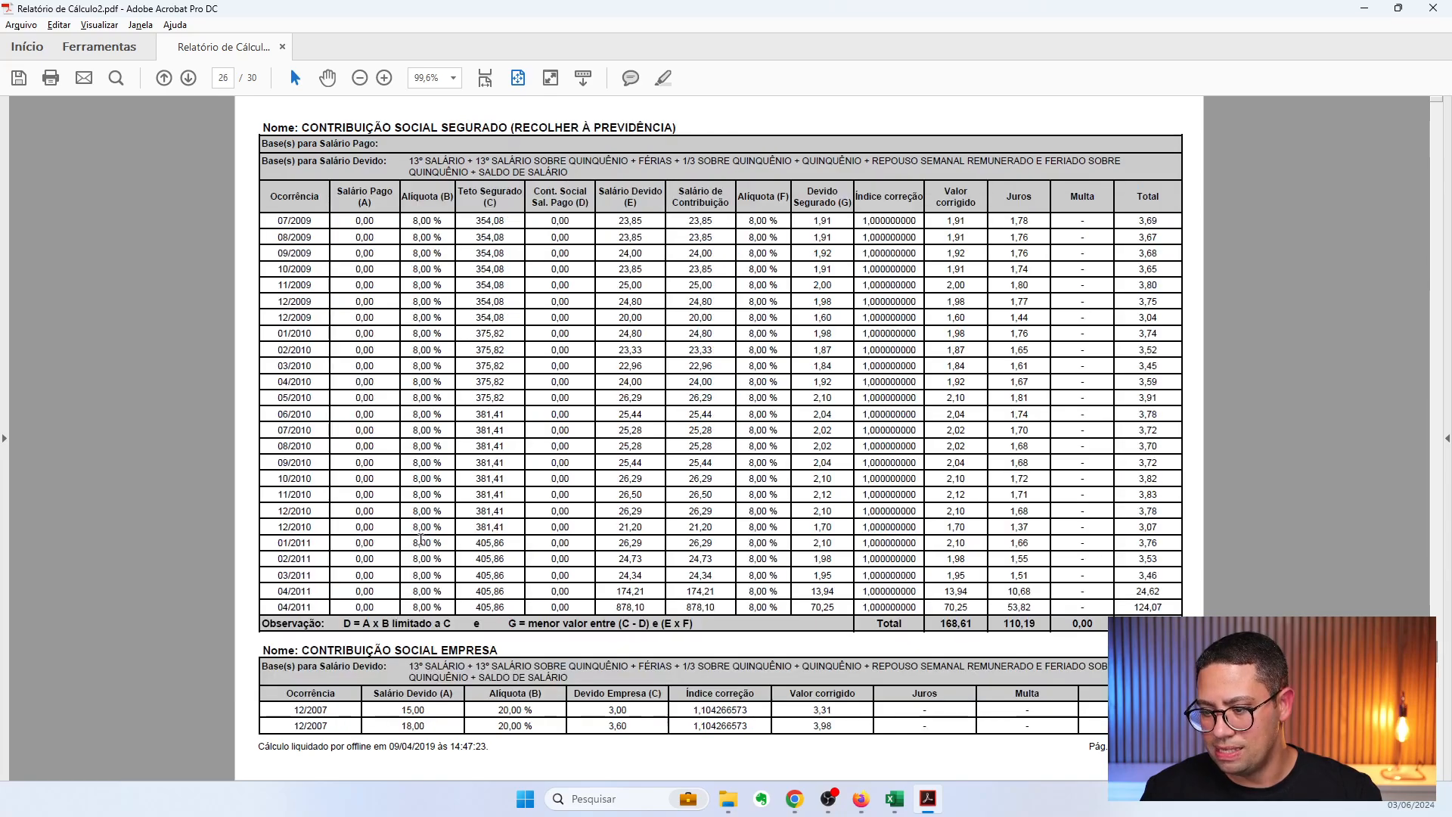
{"action": "scroll", "coordinate": [420, 538], "scroll_direction": "down", "scroll_amount": 5}
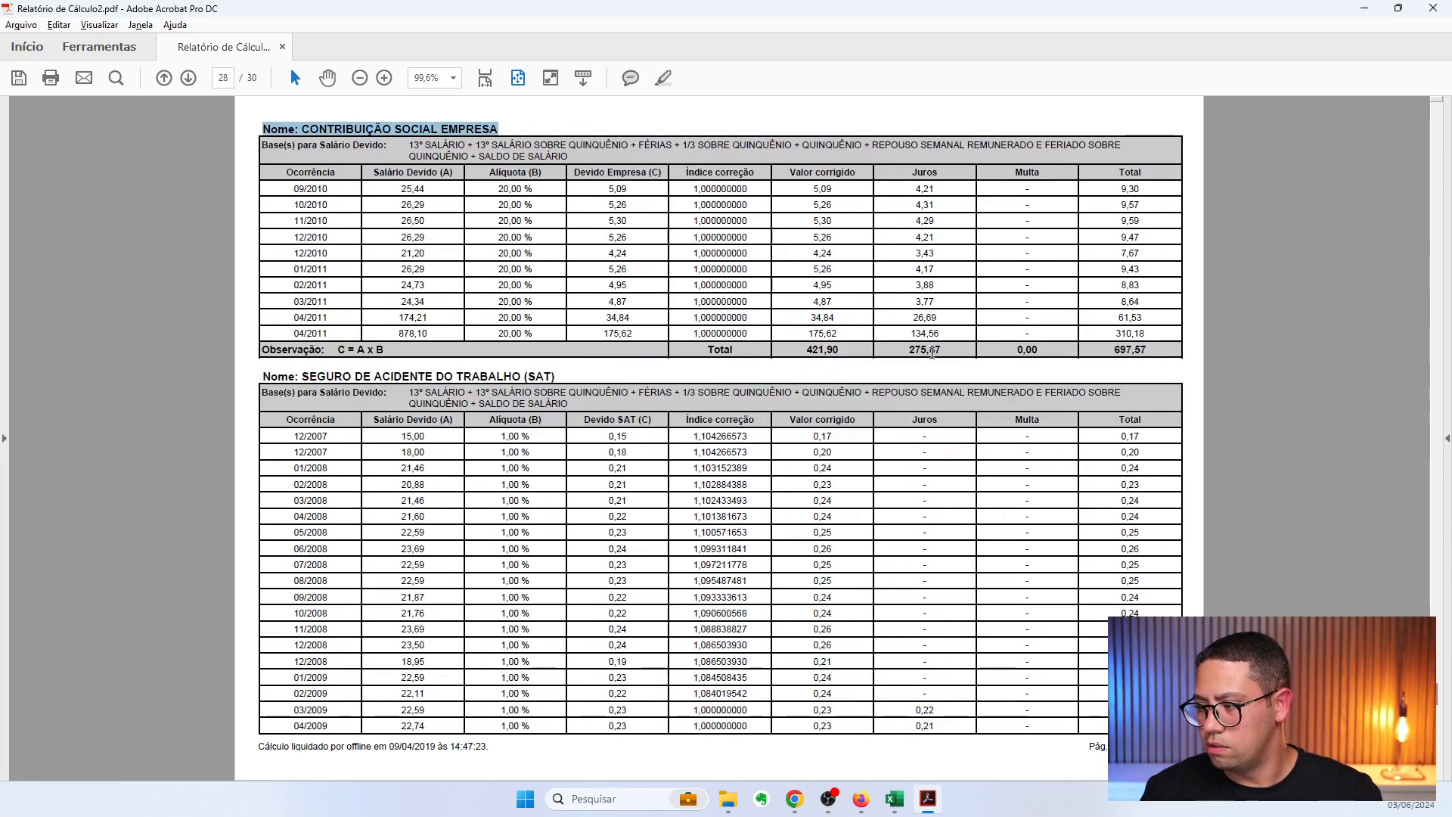
{"action": "double_click", "coordinate": [932, 351]}
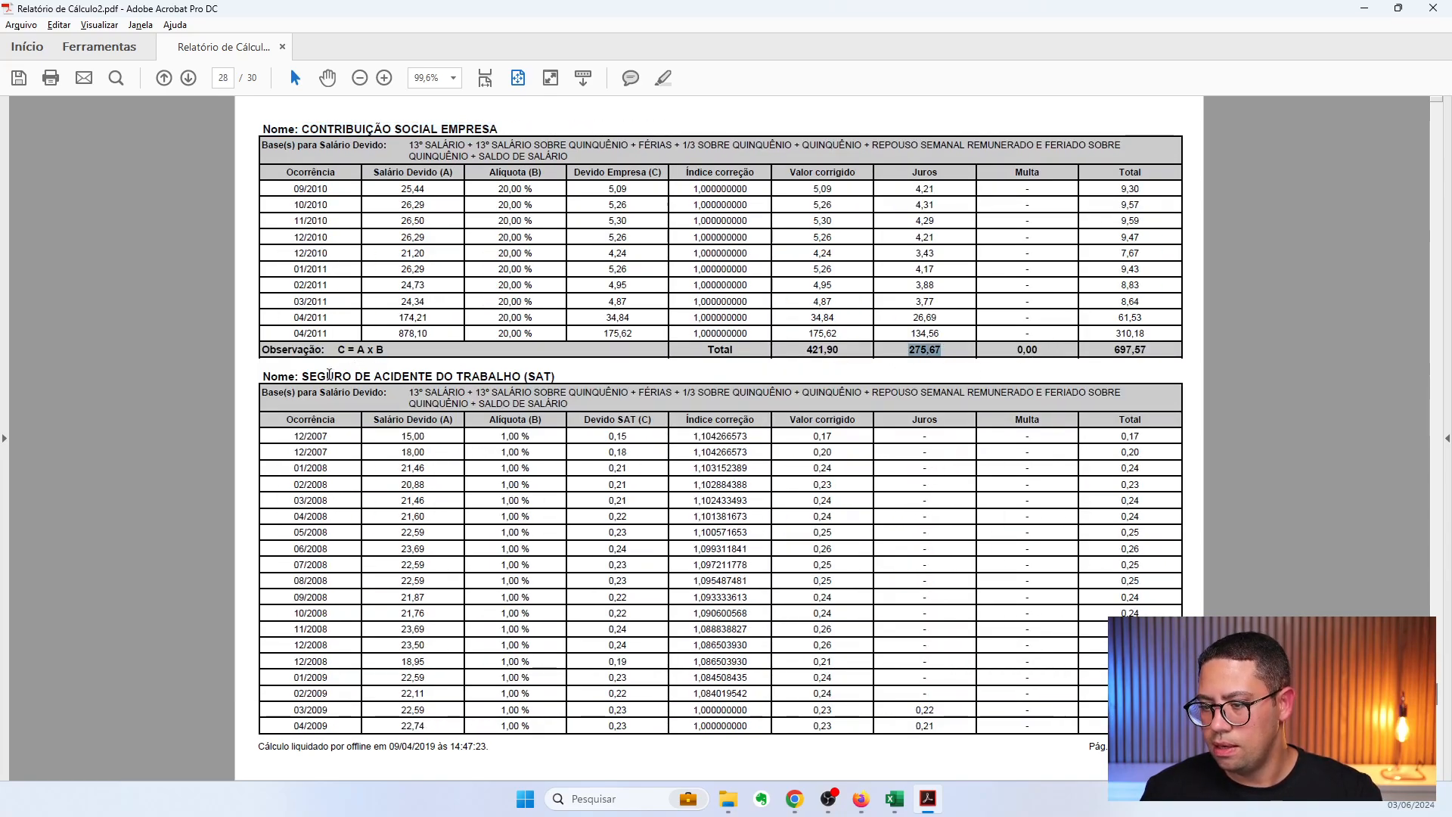
{"action": "scroll", "coordinate": [877, 456], "scroll_direction": "down", "scroll_amount": 3}
{"action": "left_click_drag", "start_coordinate": [938, 624], "coordinate": [894, 621]}
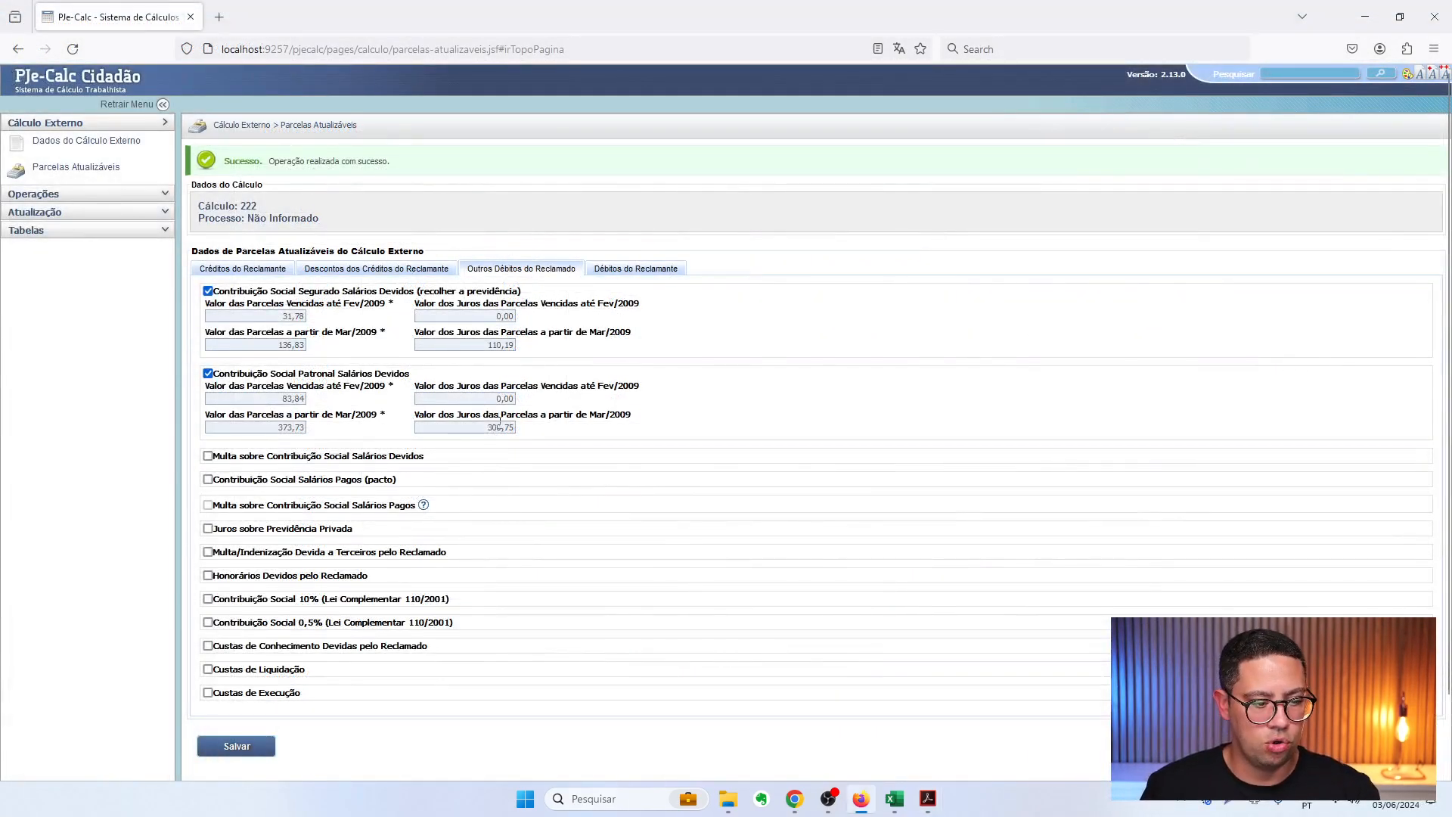
Compare the 03/2009 interest rows and the Juros totals of the SAT and Contribuição Social Empresa tables in the PDF
{"action": "left_click_drag", "start_coordinate": [580, 415], "coordinate": [634, 421]}
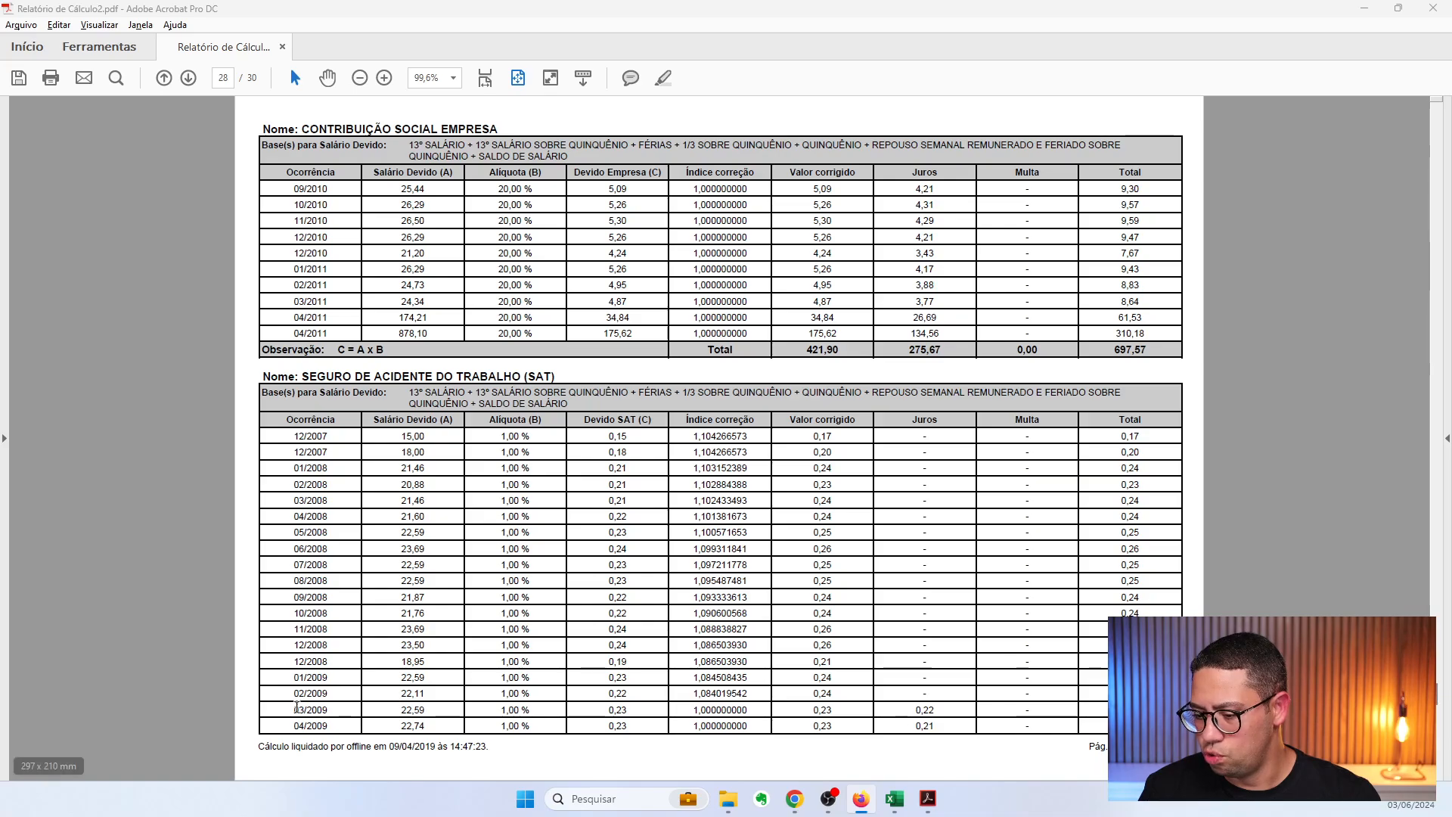
{"action": "left_click_drag", "start_coordinate": [296, 706], "coordinate": [954, 729]}
{"action": "scroll", "coordinate": [954, 730], "scroll_direction": "up", "scroll_amount": 1}
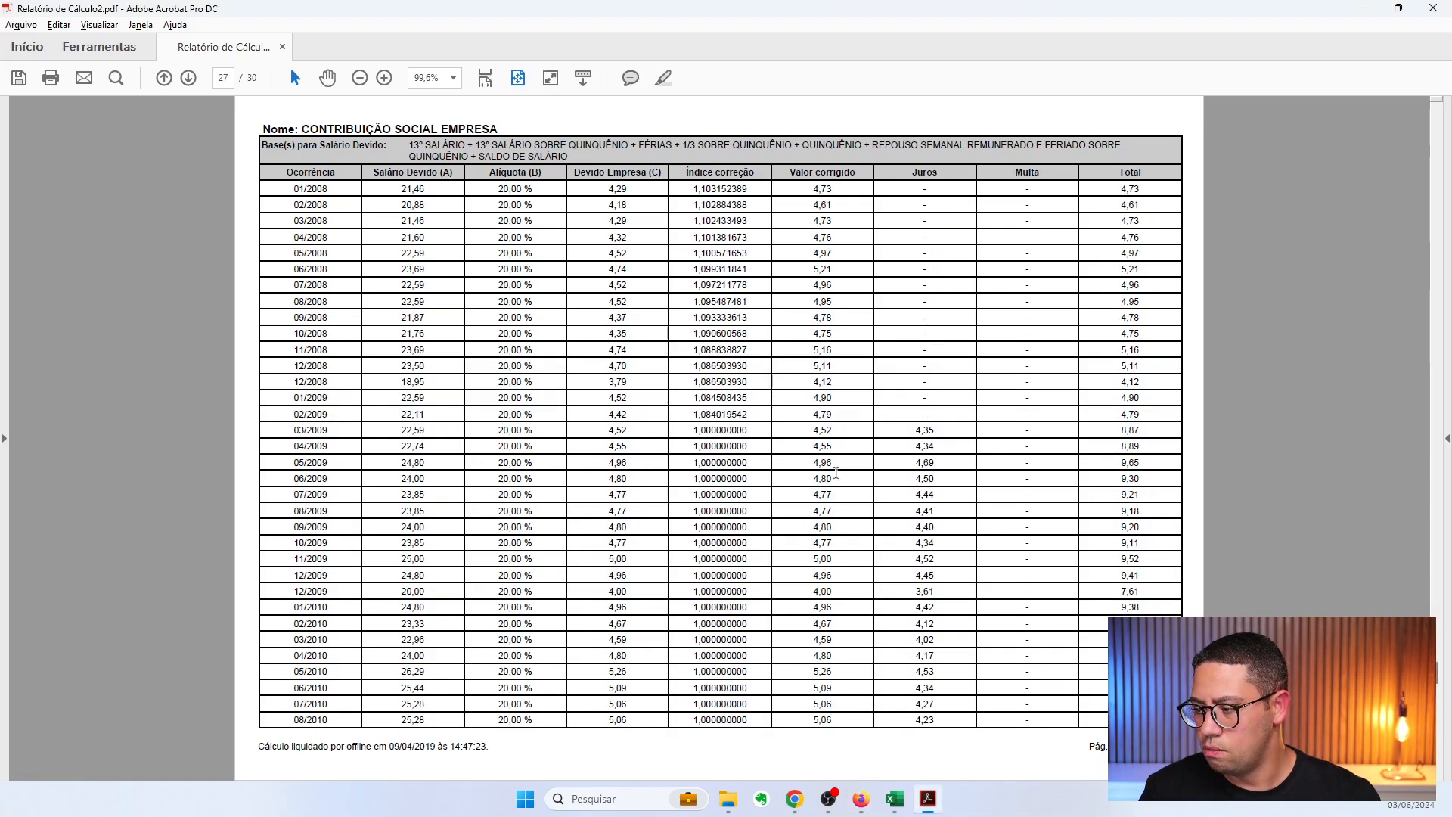
{"action": "left_click_drag", "start_coordinate": [311, 430], "coordinate": [892, 453]}
{"action": "scroll", "coordinate": [893, 454], "scroll_direction": "down", "scroll_amount": 1}
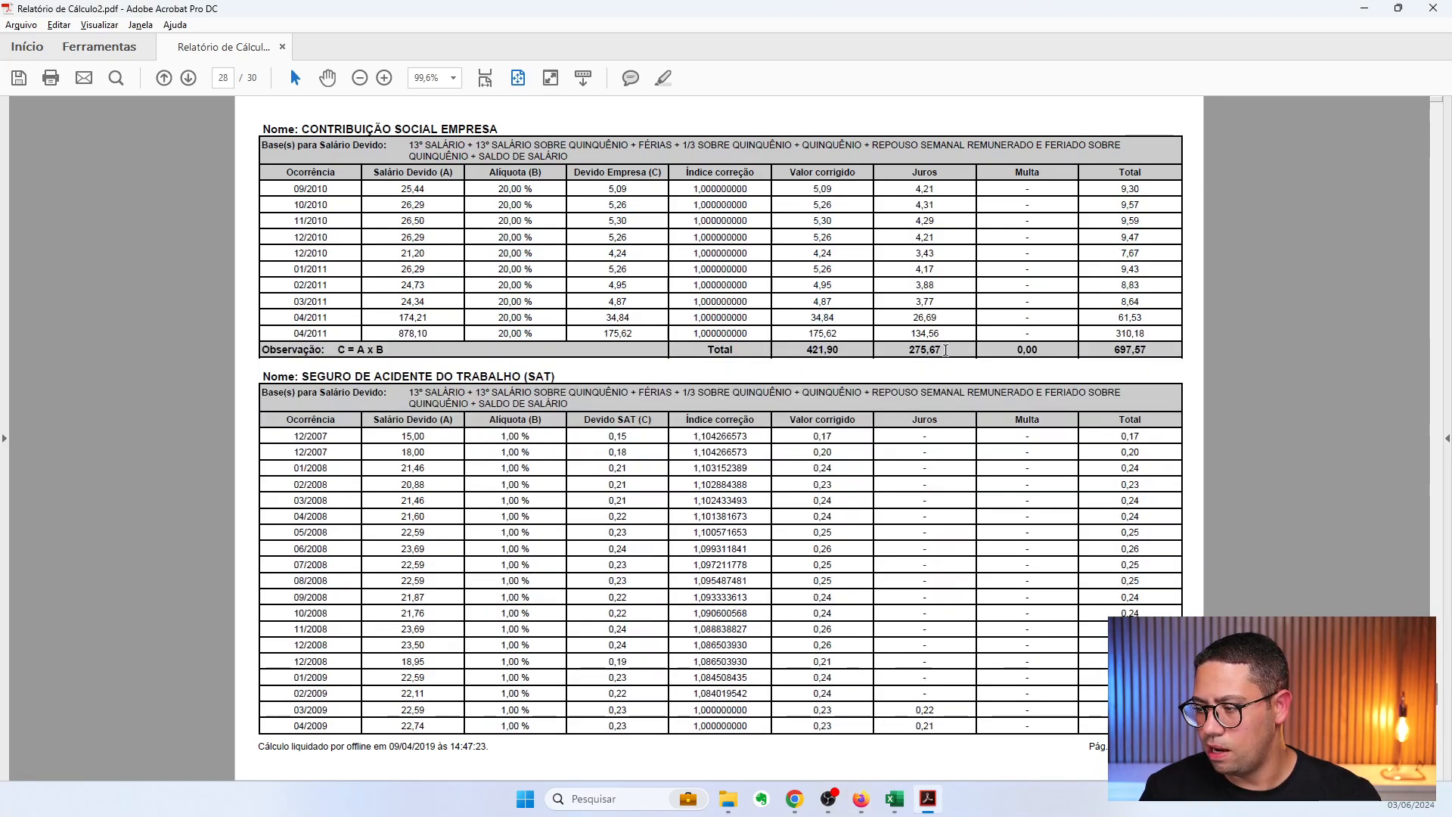
{"action": "scroll", "coordinate": [937, 412], "scroll_direction": "down", "scroll_amount": 1}
{"action": "left_click_drag", "start_coordinate": [939, 624], "coordinate": [911, 623]}
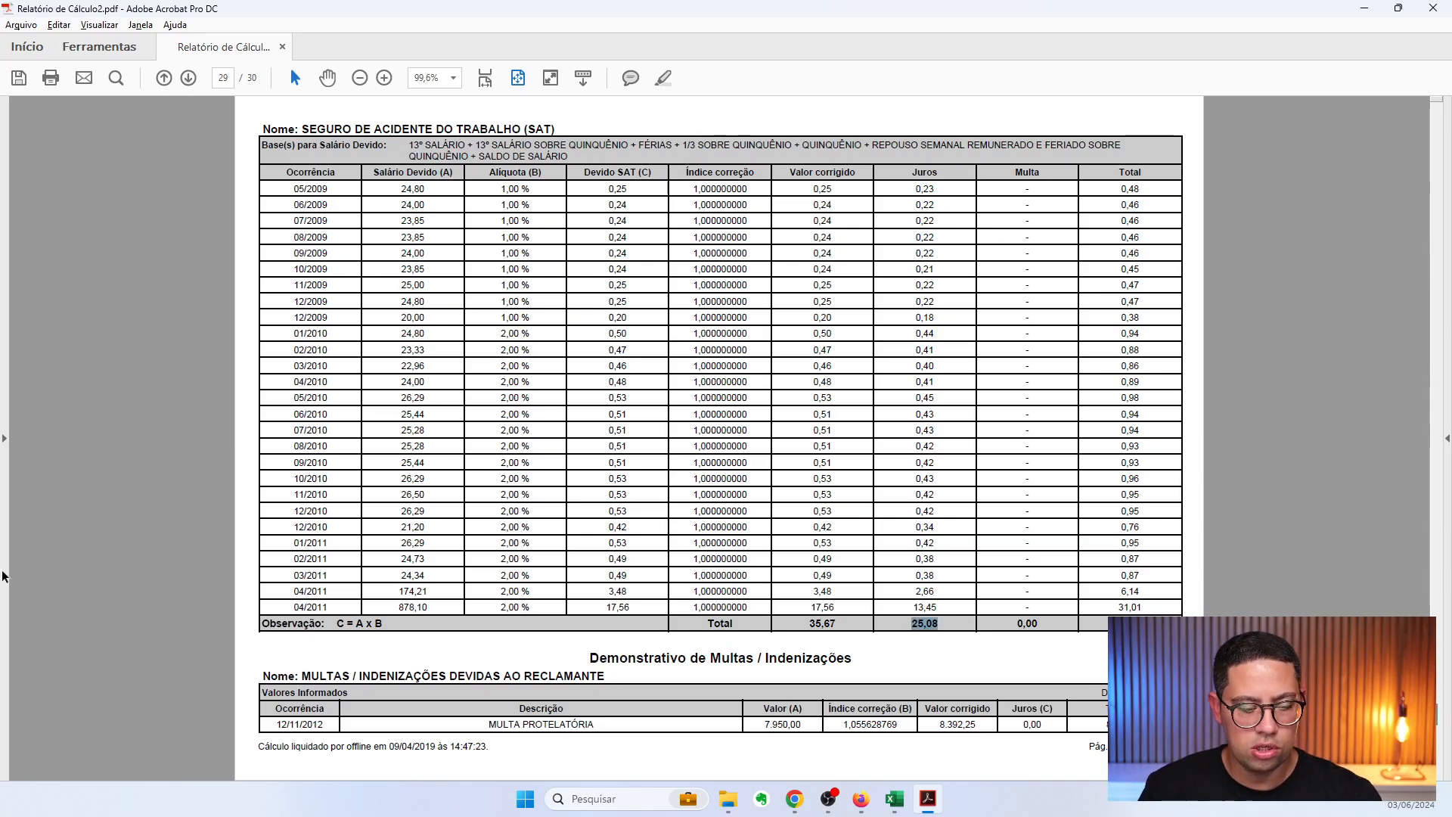
In PJe-Calc, review the insured and employer contribution amounts for both periods and save the Outros Débitos do Reclamado data
{"action": "key", "text": "alt+Tab"}
{"action": "double_click", "coordinate": [492, 428]}
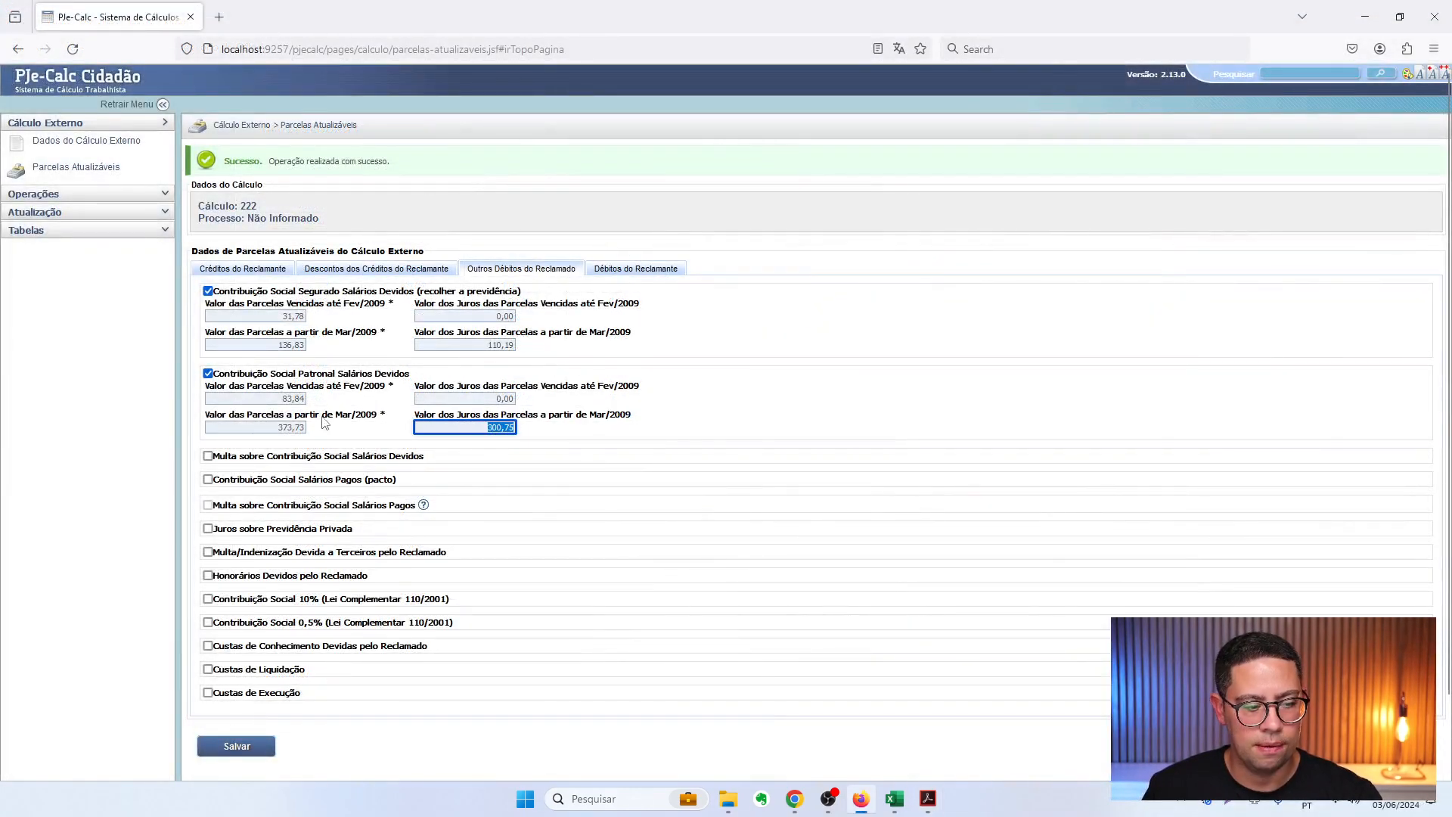
{"action": "double_click", "coordinate": [291, 428]}
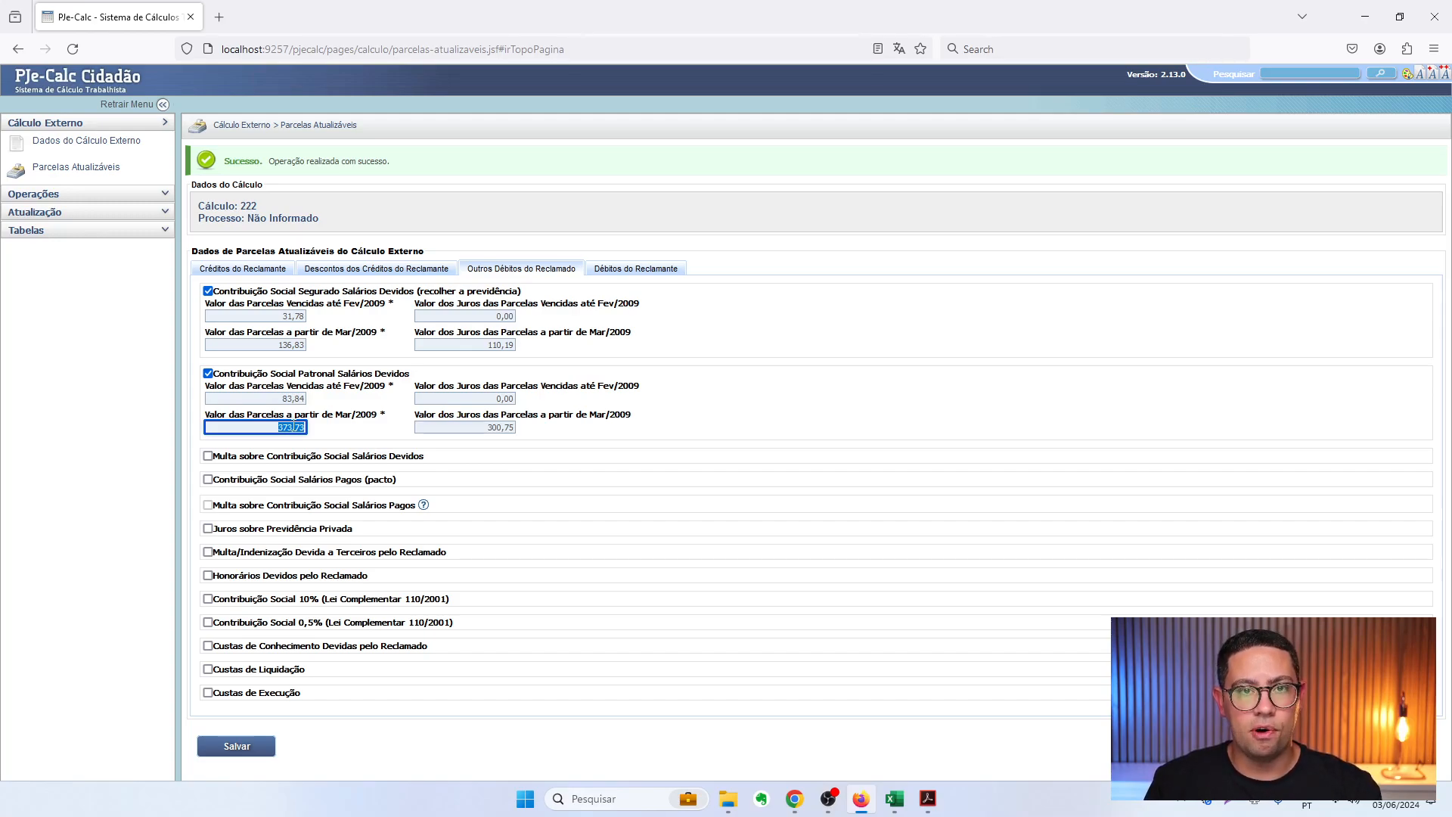
{"action": "left_click", "coordinate": [288, 391]}
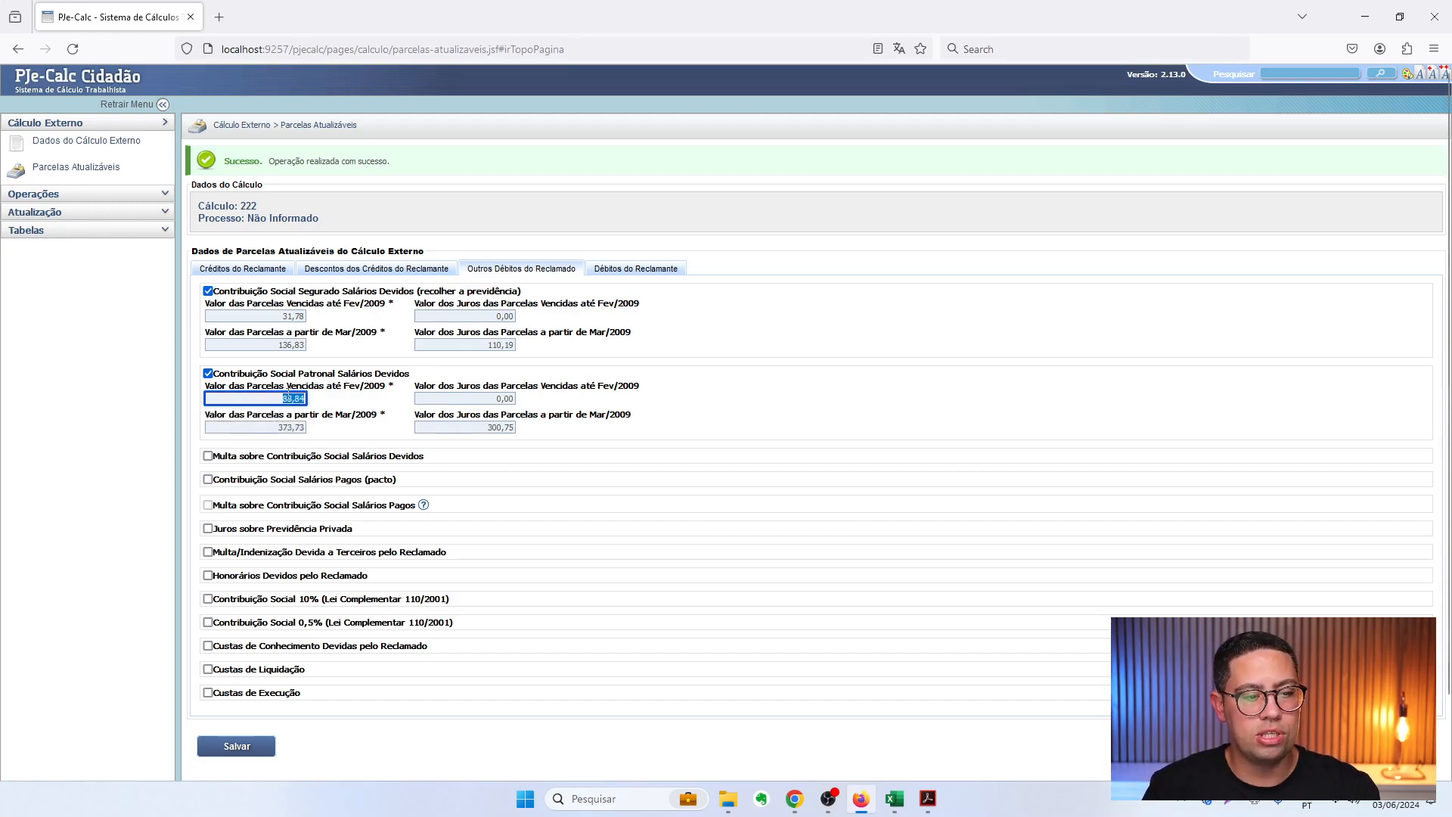
{"action": "left_click", "coordinate": [293, 316]}
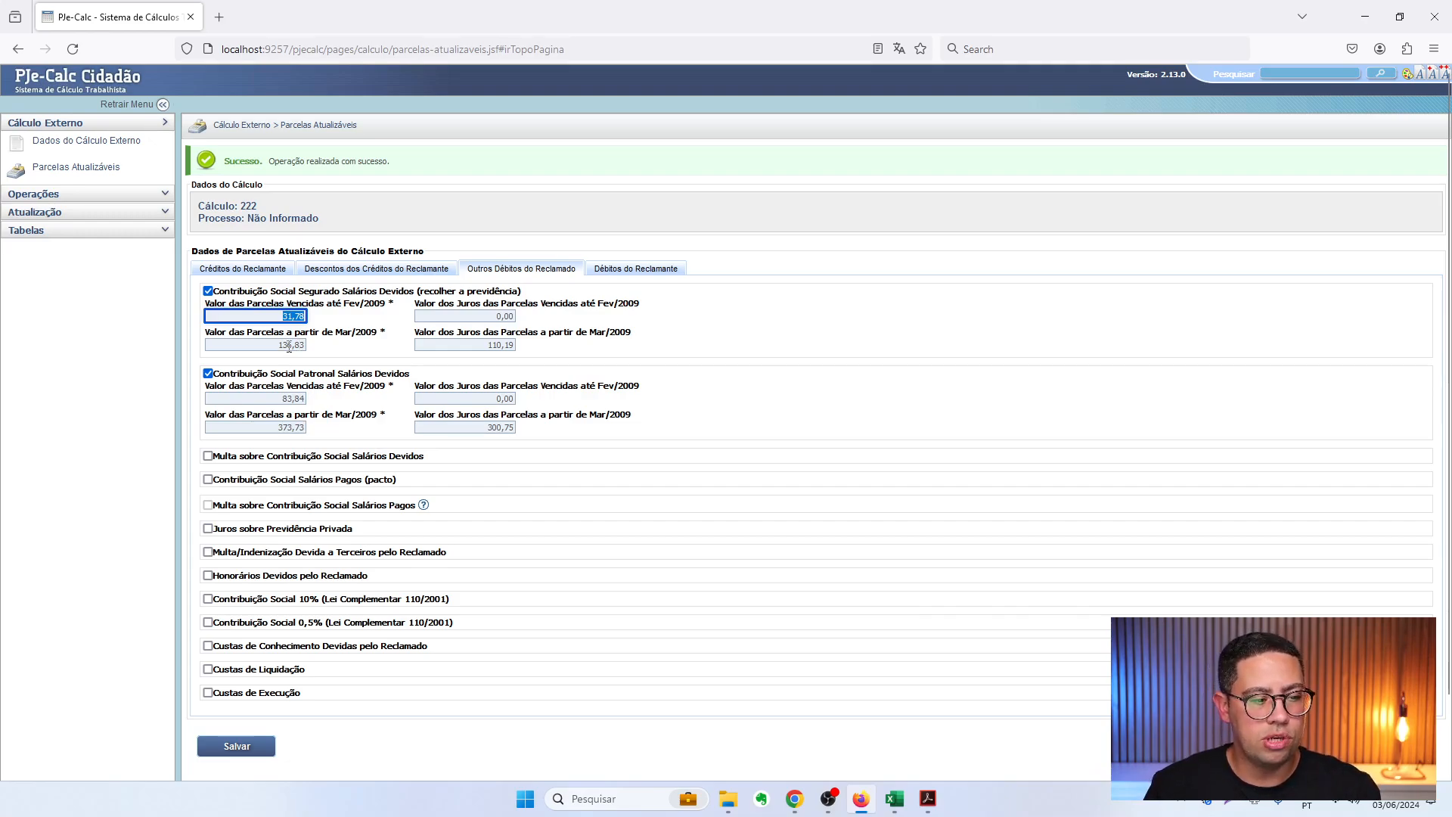
{"action": "left_click", "coordinate": [287, 345]}
{"action": "left_click", "coordinate": [288, 428]}
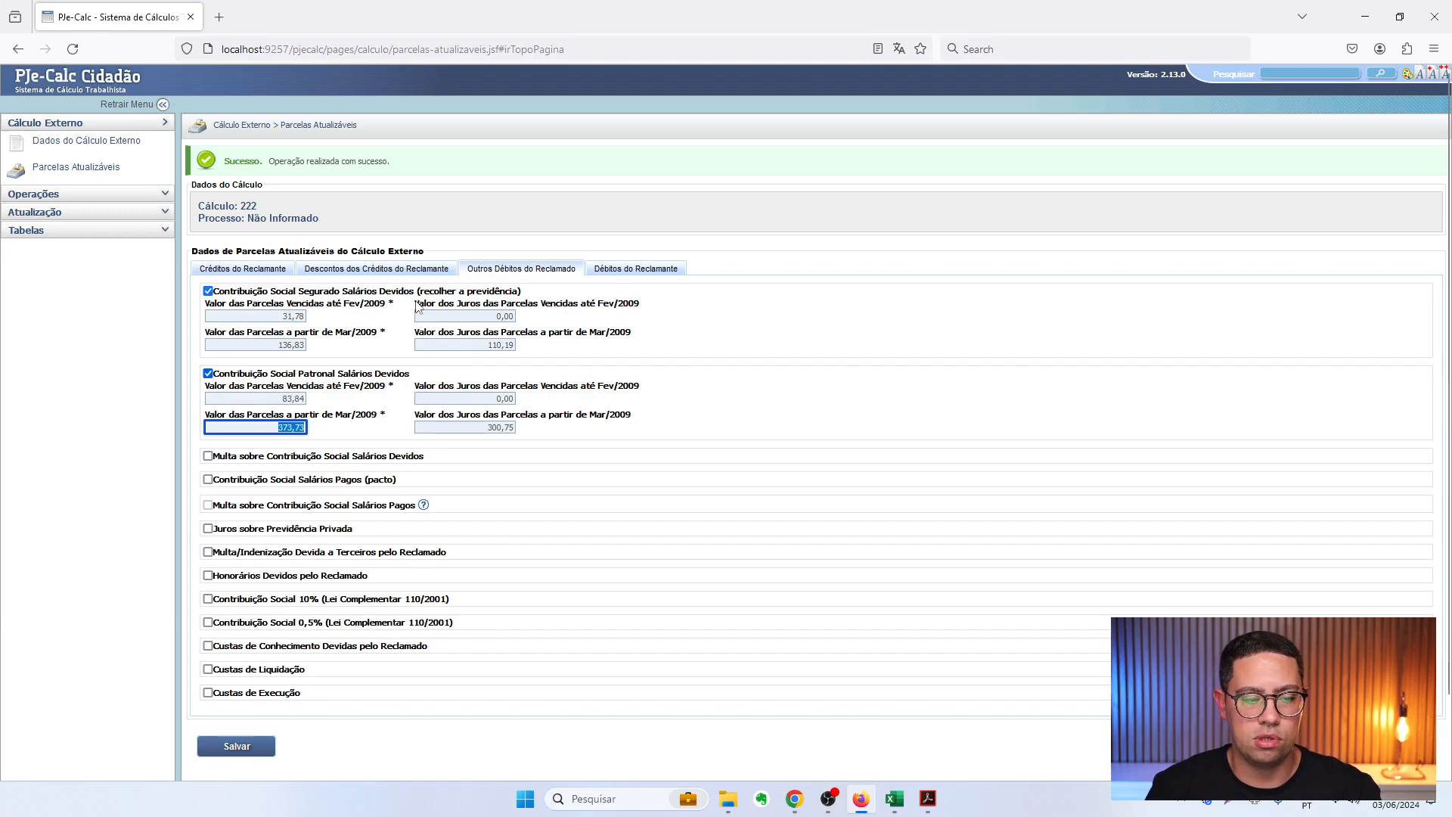
{"action": "left_click", "coordinate": [237, 746]}
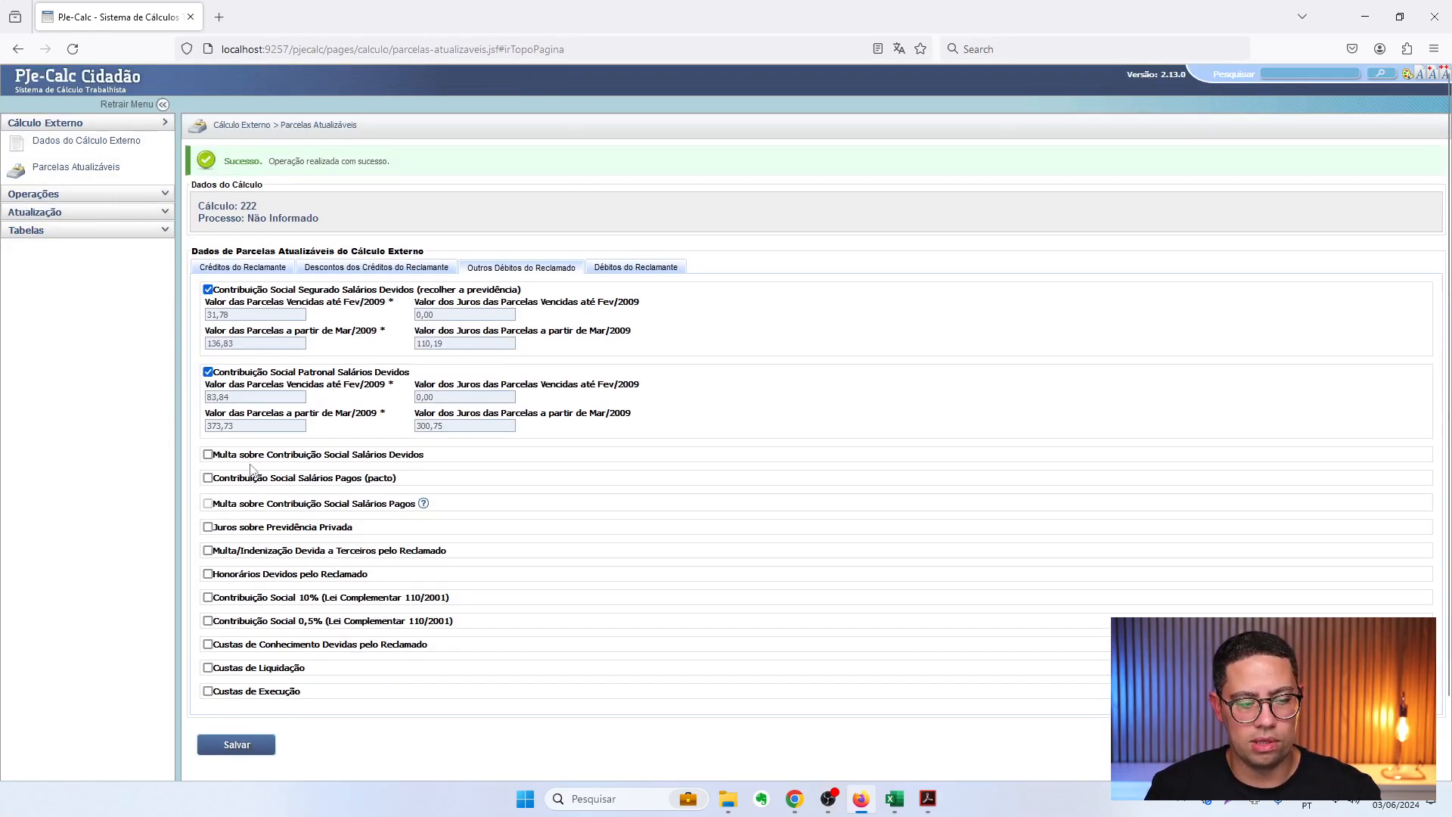
Inspect the fields offered for the contribution fine, Salários Pagos (pacto), Juros sobre Previdência Privada and Multa/Indenização Devida a Terceiros, keeping each option disabled
{"action": "left_click", "coordinate": [208, 455]}
{"action": "left_click", "coordinate": [208, 454]}
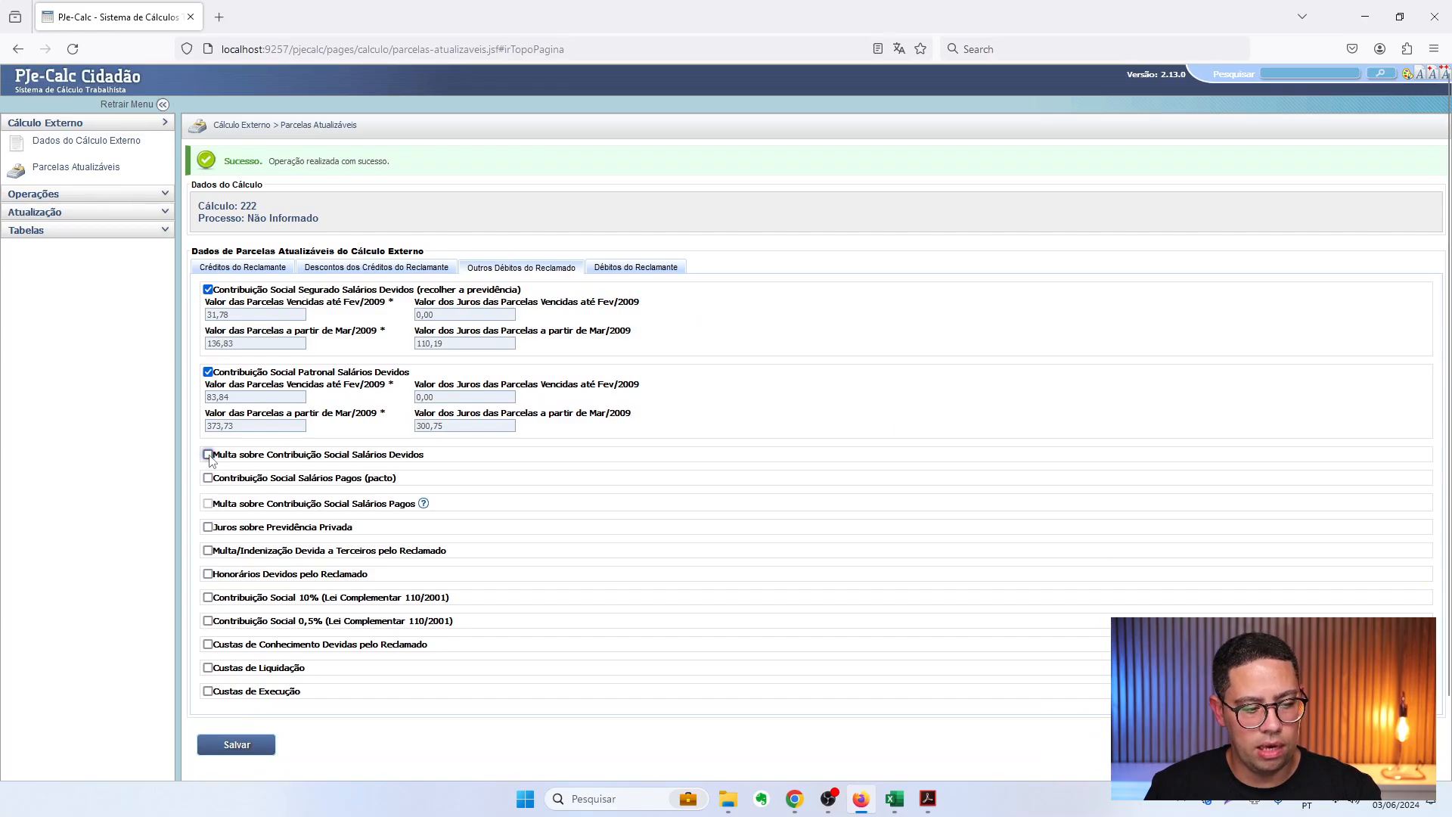
{"action": "left_click", "coordinate": [208, 478]}
{"action": "left_click", "coordinate": [208, 478]}
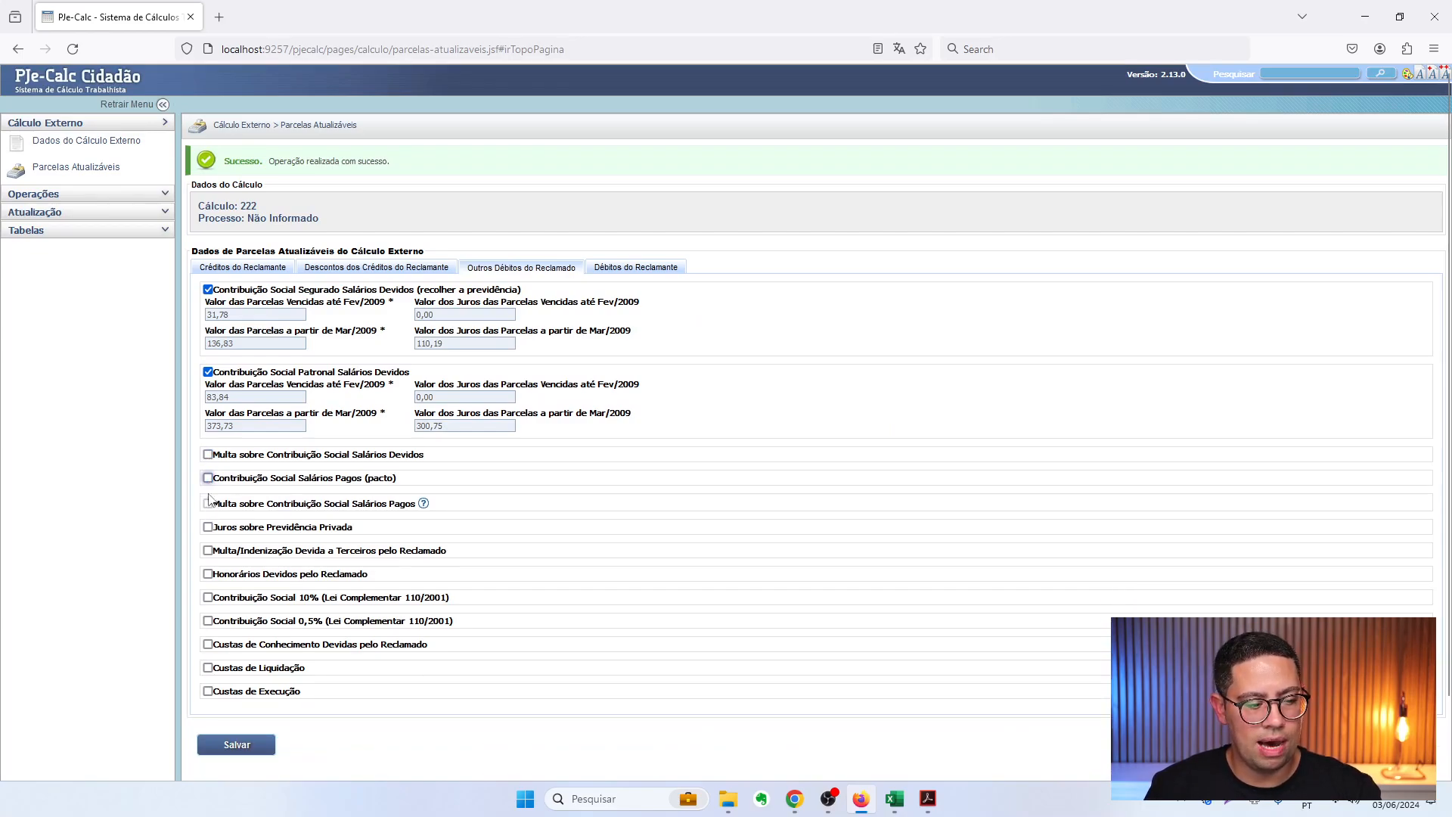
{"action": "left_click", "coordinate": [207, 527]}
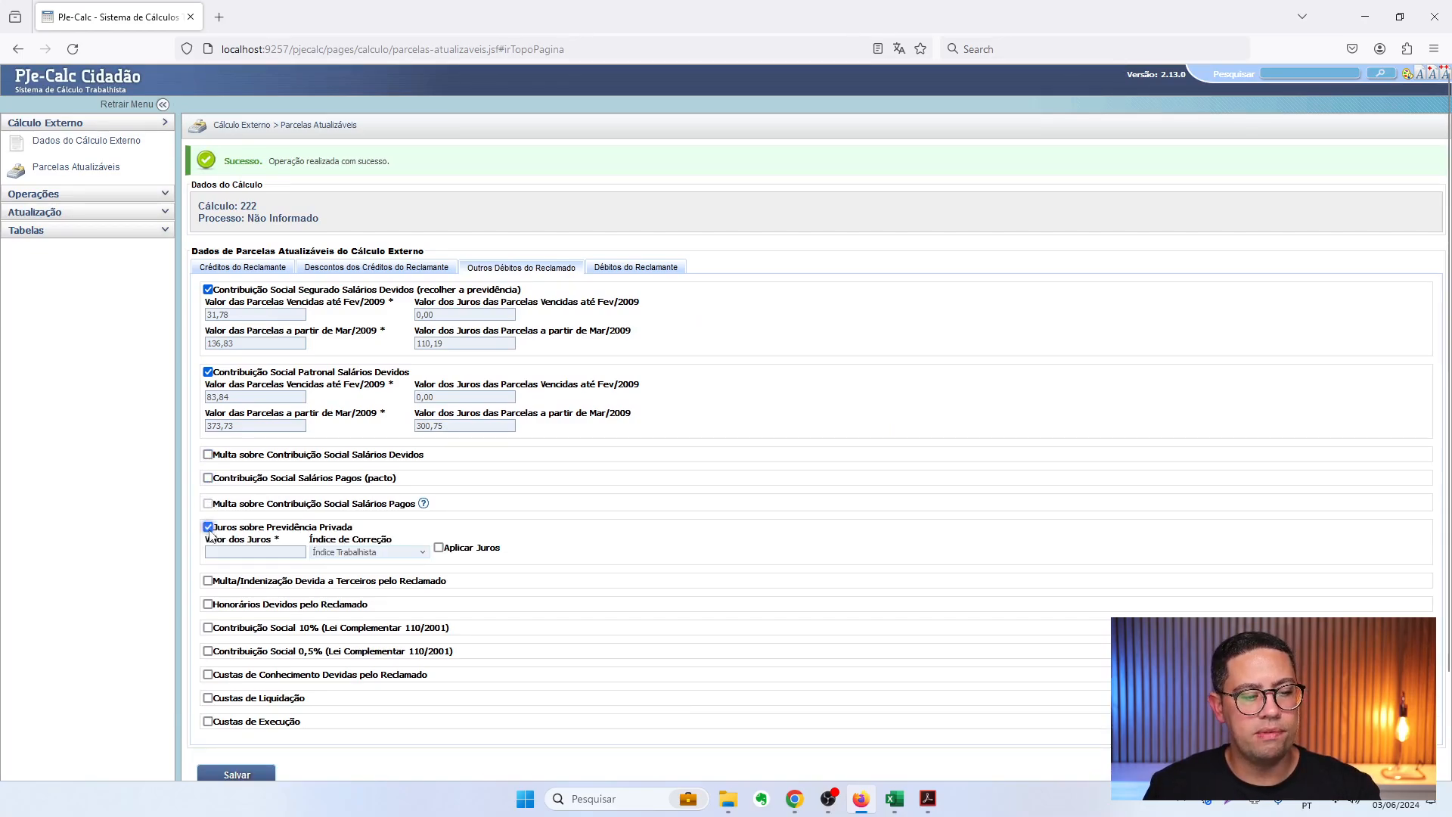
{"action": "left_click", "coordinate": [208, 527]}
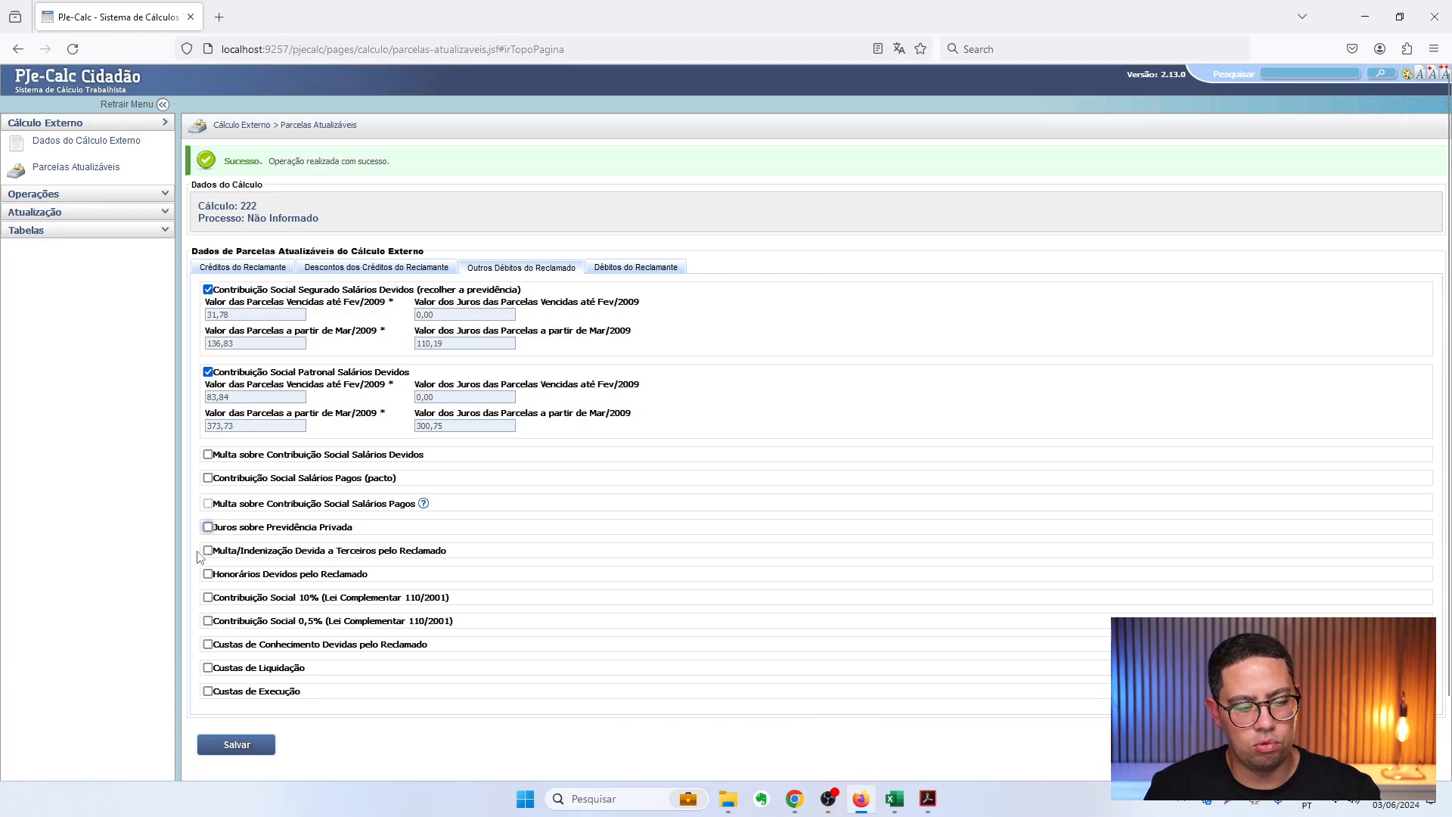
{"action": "left_click", "coordinate": [208, 551]}
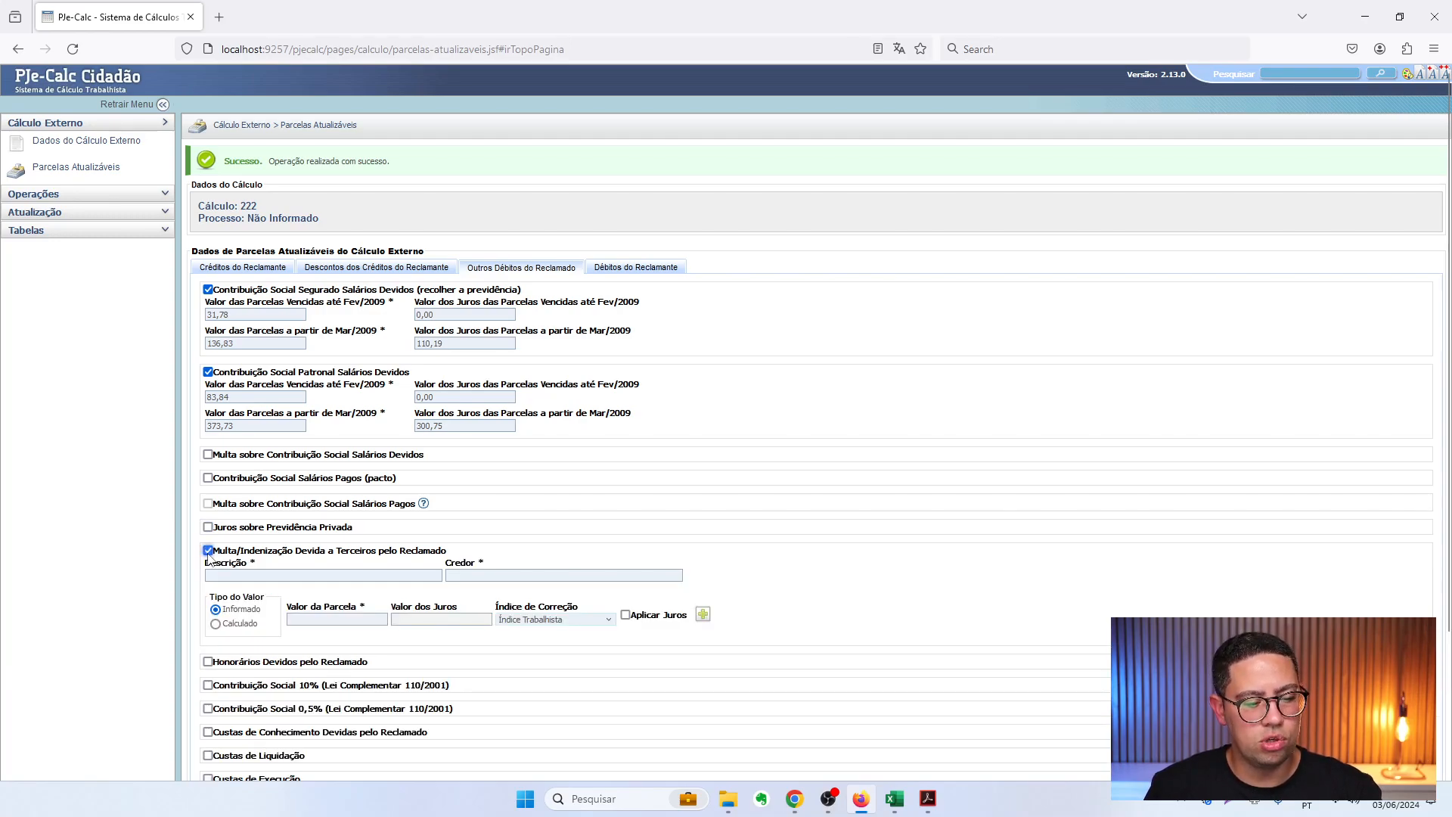
{"action": "left_click", "coordinate": [208, 551]}
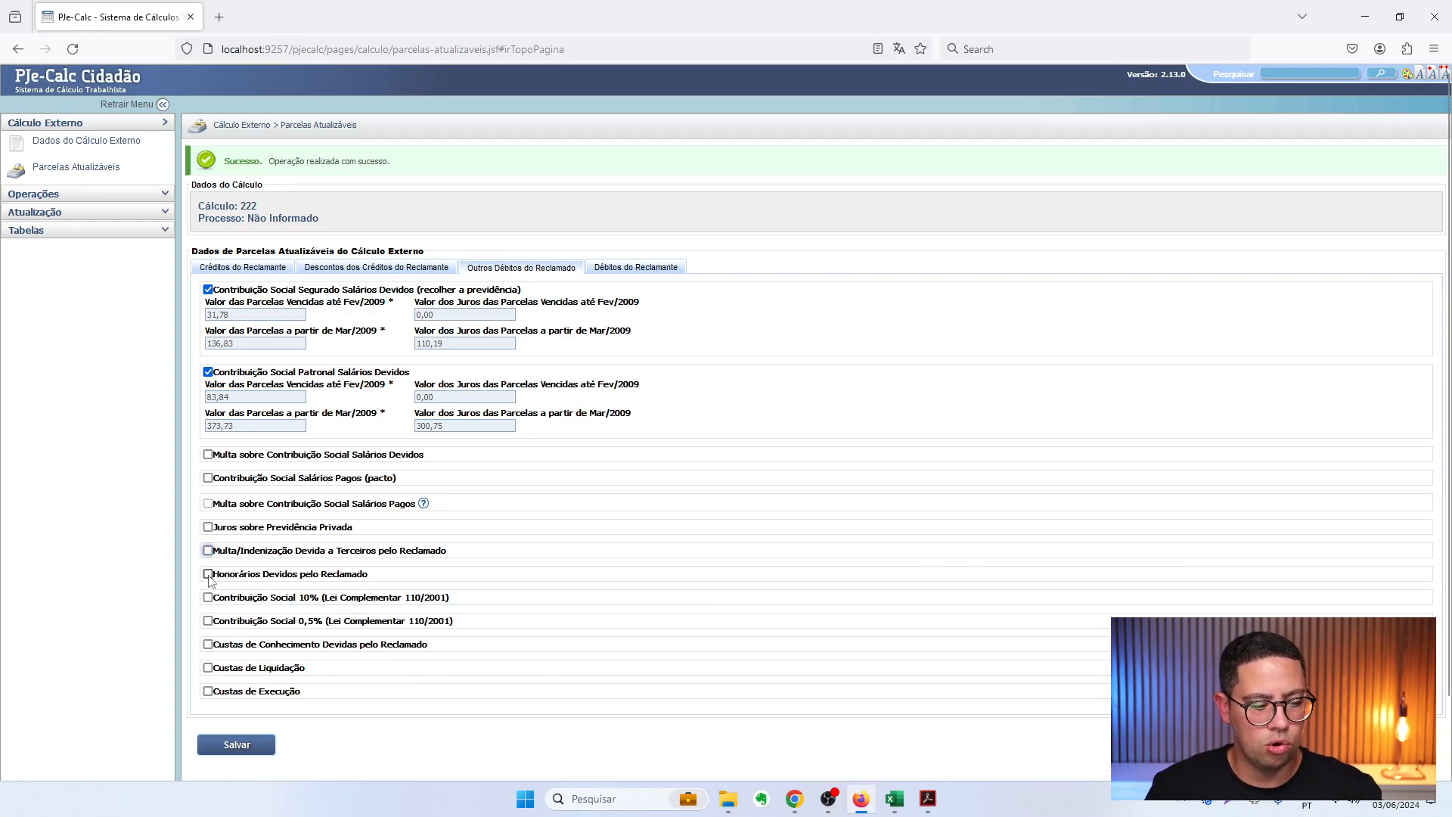
Enable Honorários Devidos pelo Reclamado with type Honorários de Sucumbência and description HONORÁRIOS SUCUMBENCIAIS
{"action": "left_click", "coordinate": [208, 574]}
{"action": "scroll", "coordinate": [323, 487], "scroll_direction": "down", "scroll_amount": 3}
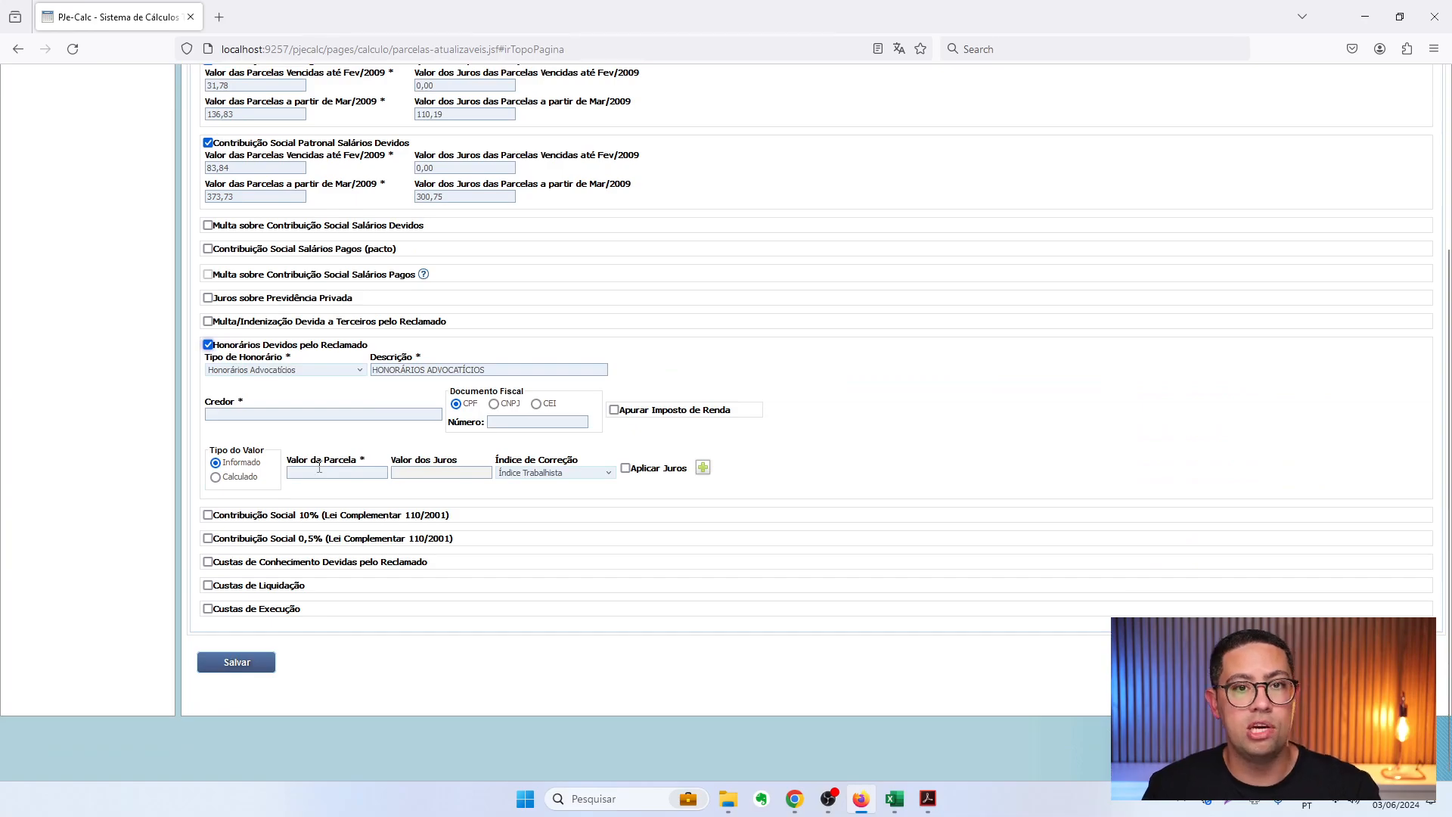
{"action": "left_click", "coordinate": [333, 370]}
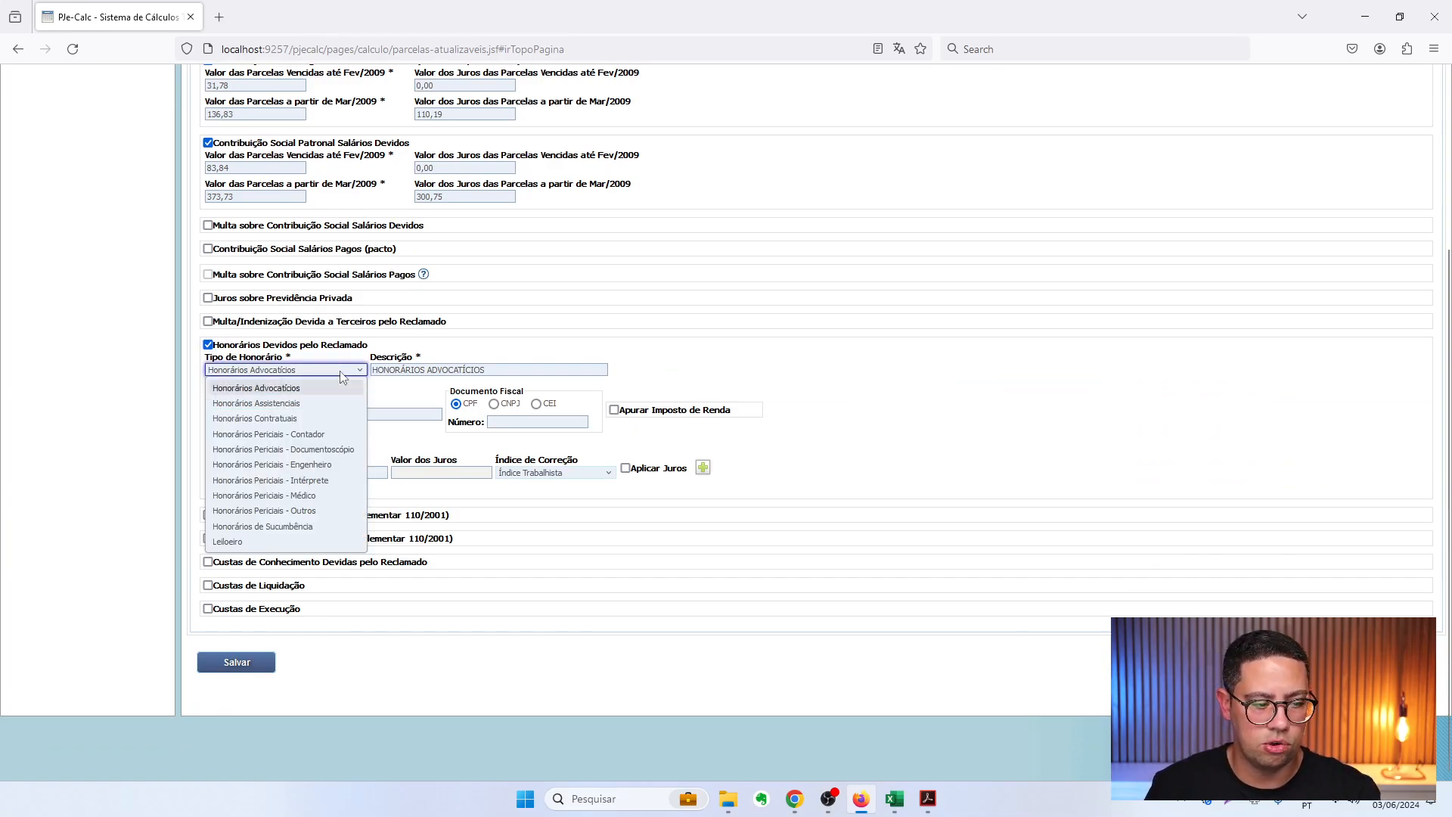
{"action": "left_click", "coordinate": [315, 528]}
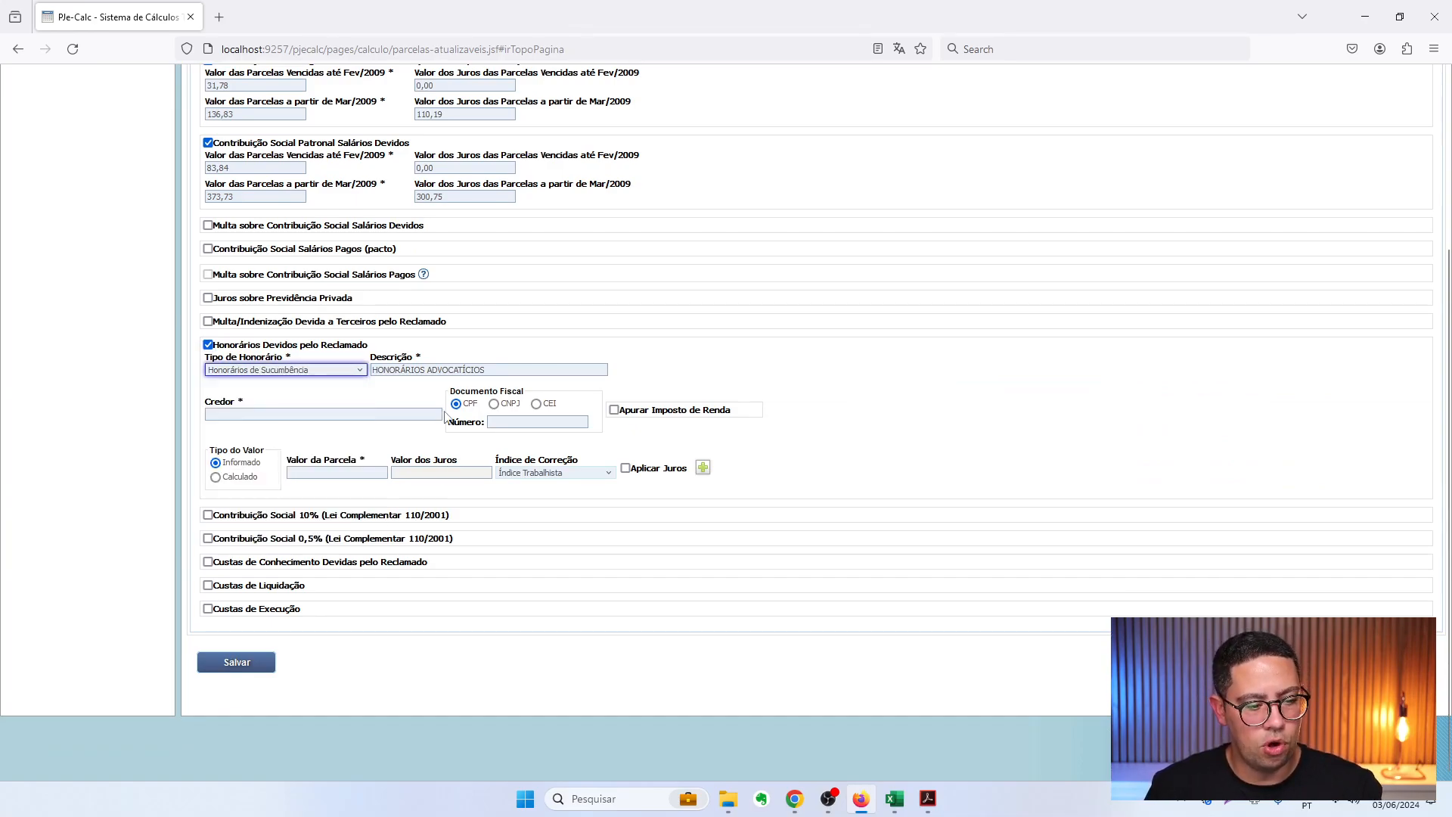
{"action": "left_click", "coordinate": [502, 370]}
{"action": "left_click", "coordinate": [505, 371]}
{"action": "double_click", "coordinate": [504, 371]}
{"action": "key", "text": "Caps_Lock"}
{"action": "type", "text": "SUCUMBENCIAIS"}
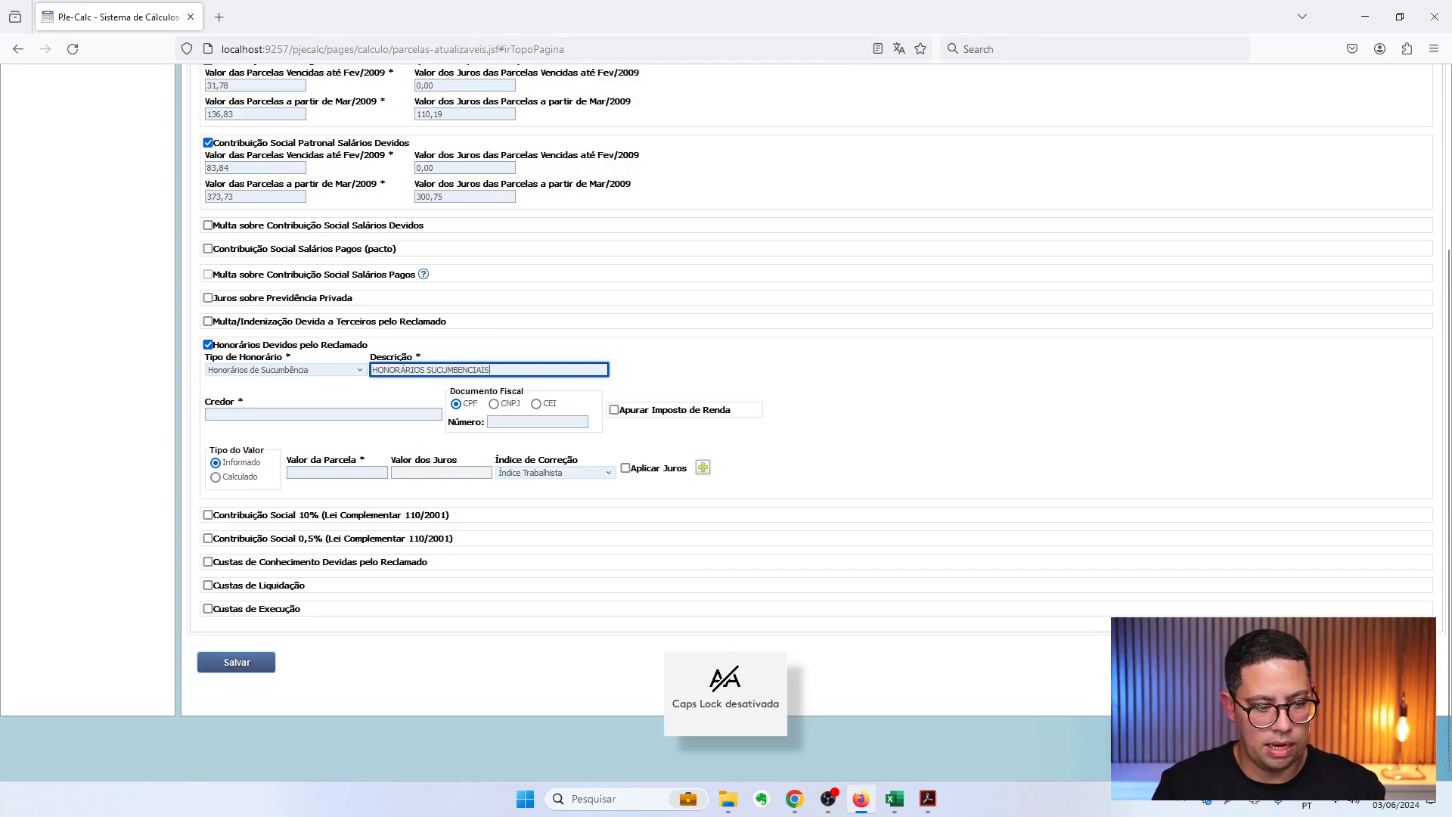
Set the fees' creditor to ADVOGADO RECLAMANTE with CPF as the tax document, keeping Apurar Imposto de Renda disabled
{"action": "key", "text": "Tab"}
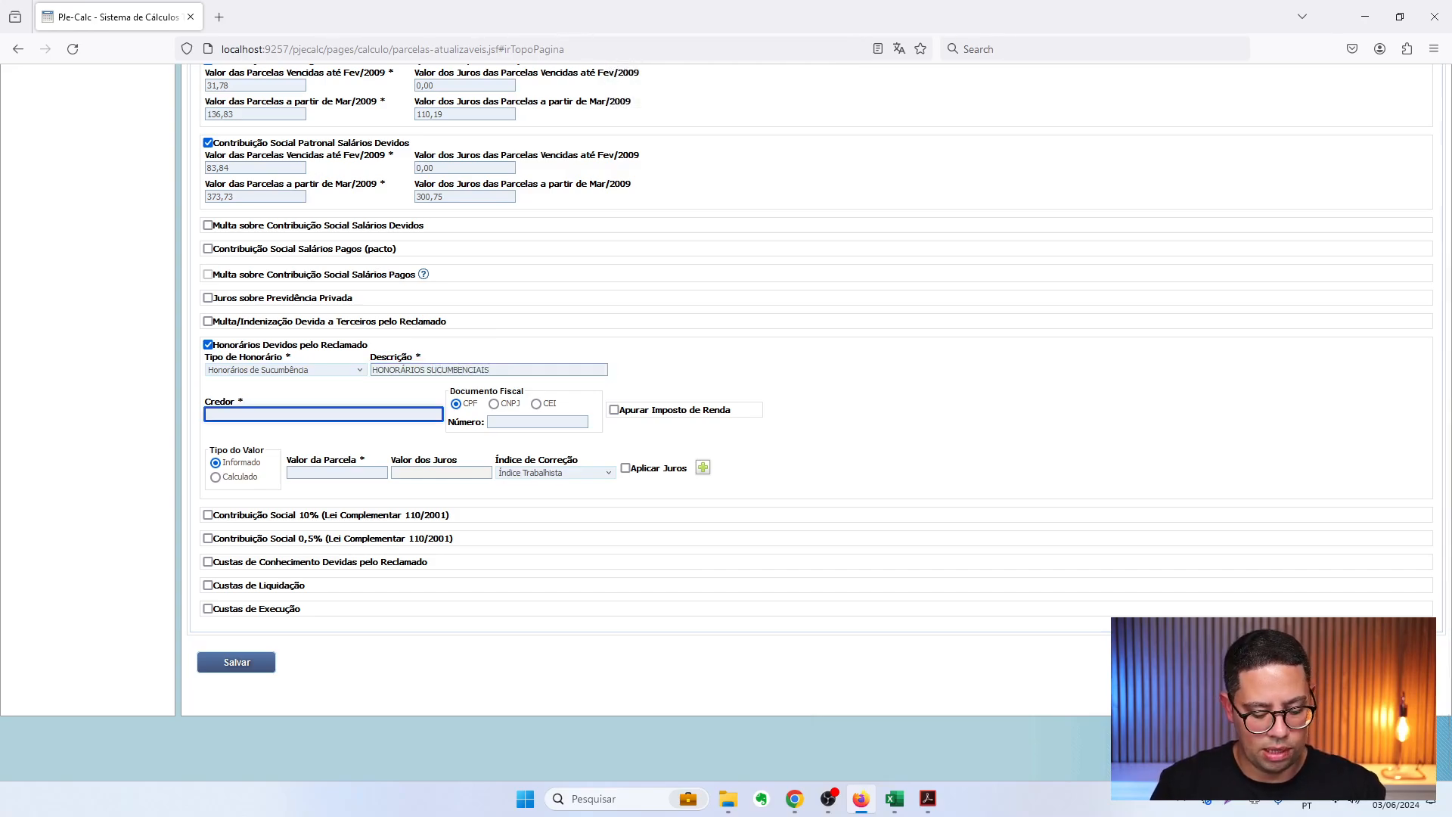
{"action": "type", "text": "ADVOGADO RECLAMANTE"}
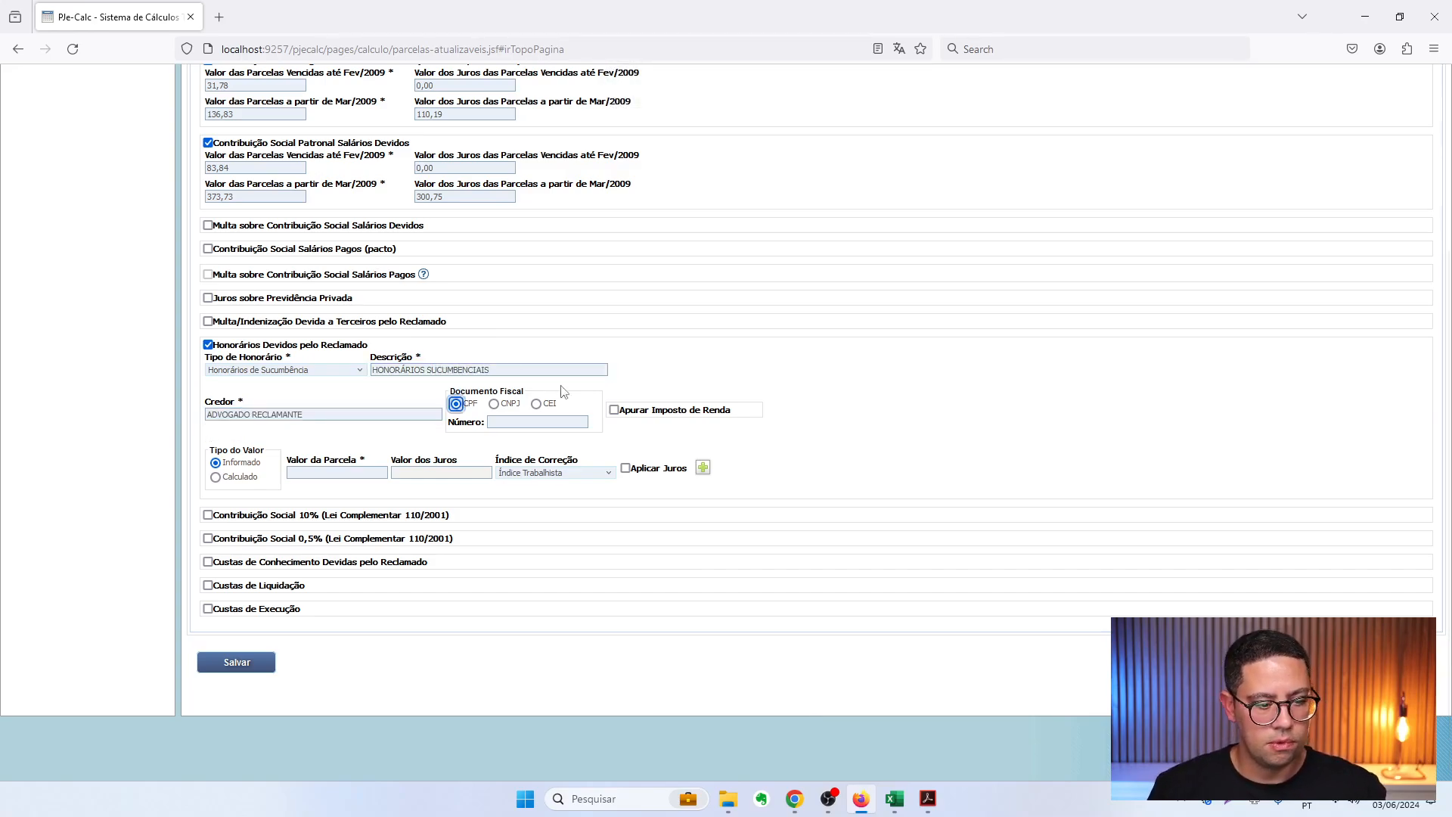
{"action": "left_click", "coordinate": [494, 404]}
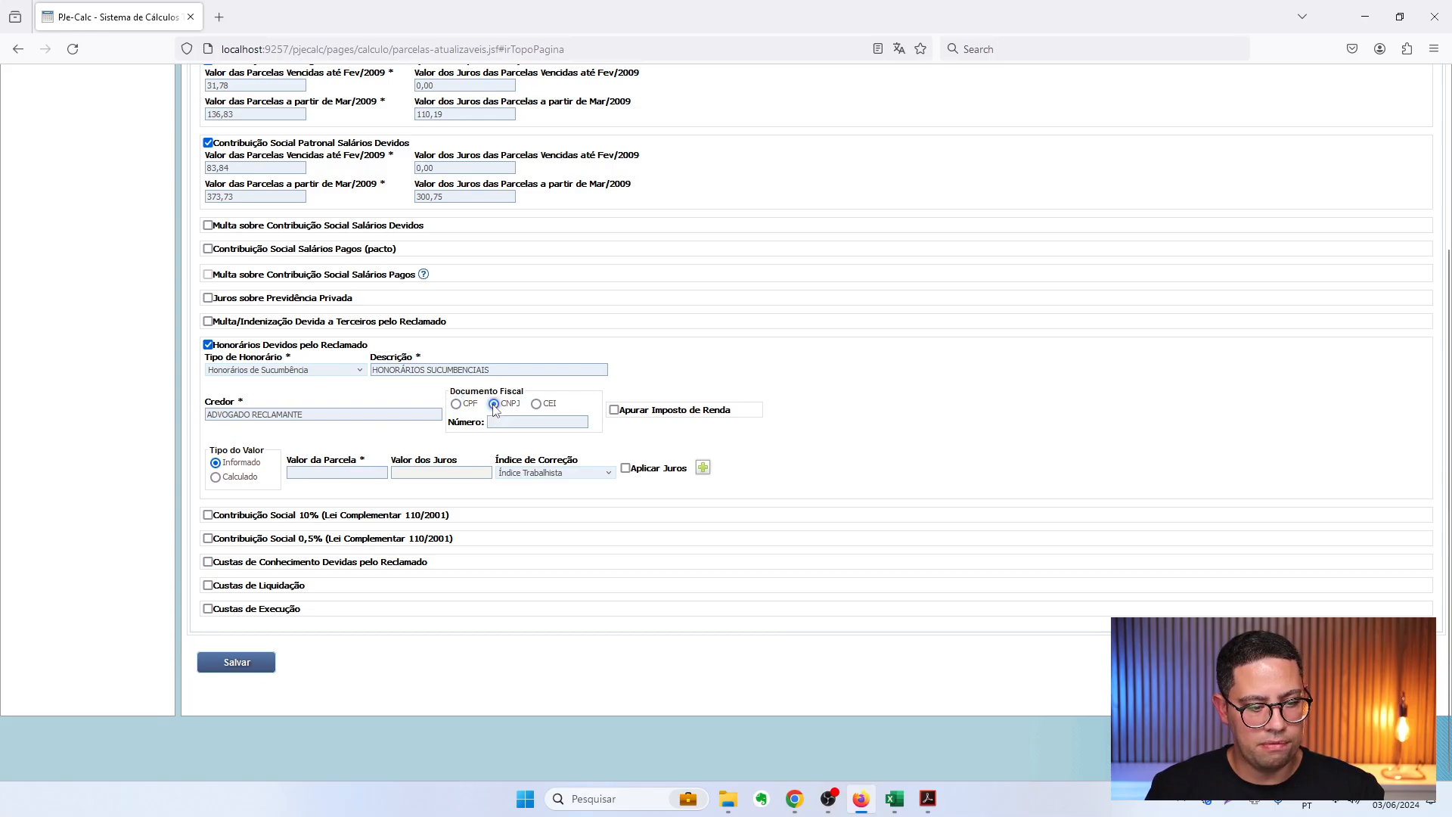
{"action": "left_click", "coordinate": [457, 403]}
{"action": "left_click", "coordinate": [615, 409]}
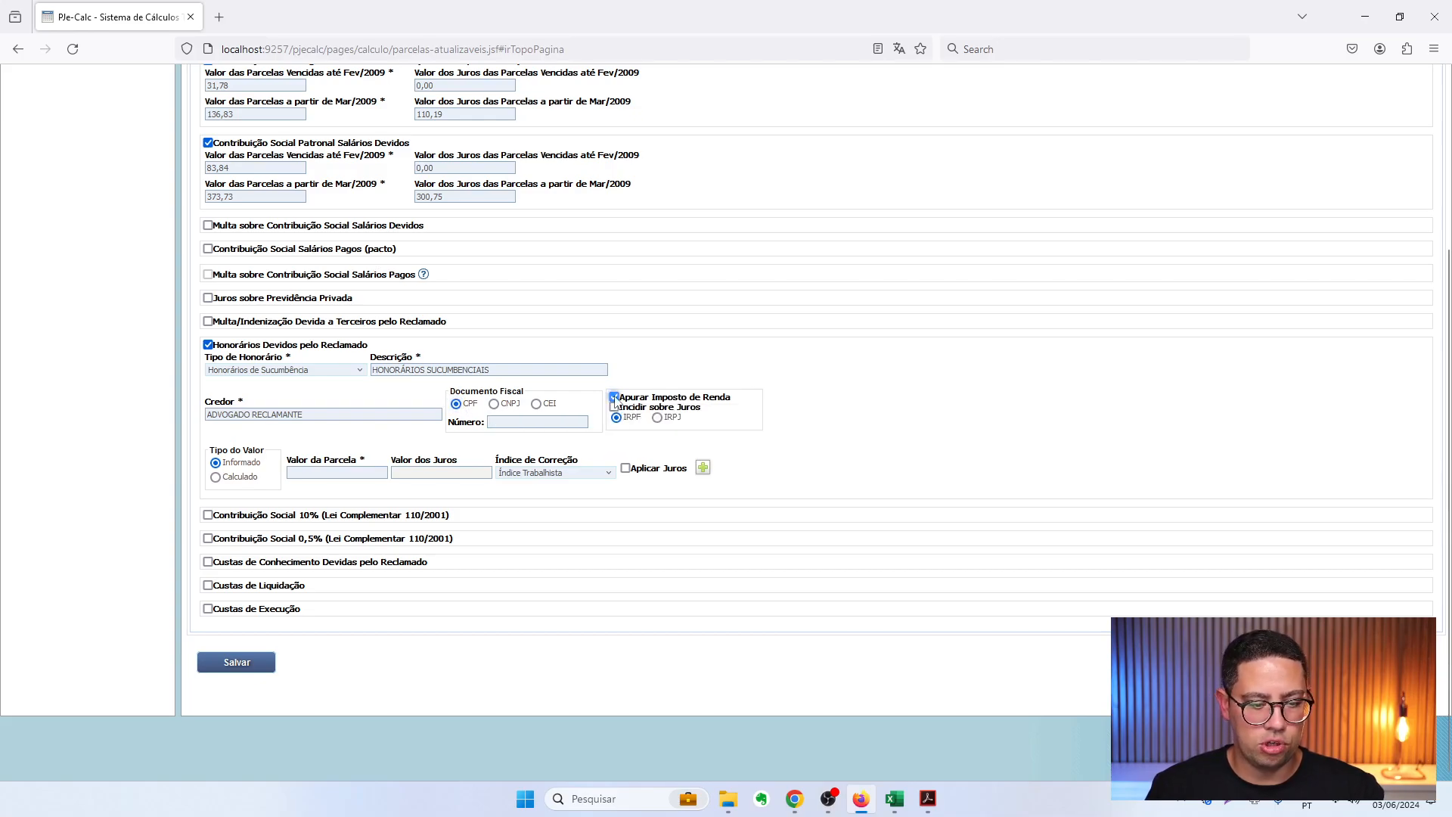
{"action": "left_click", "coordinate": [614, 409]}
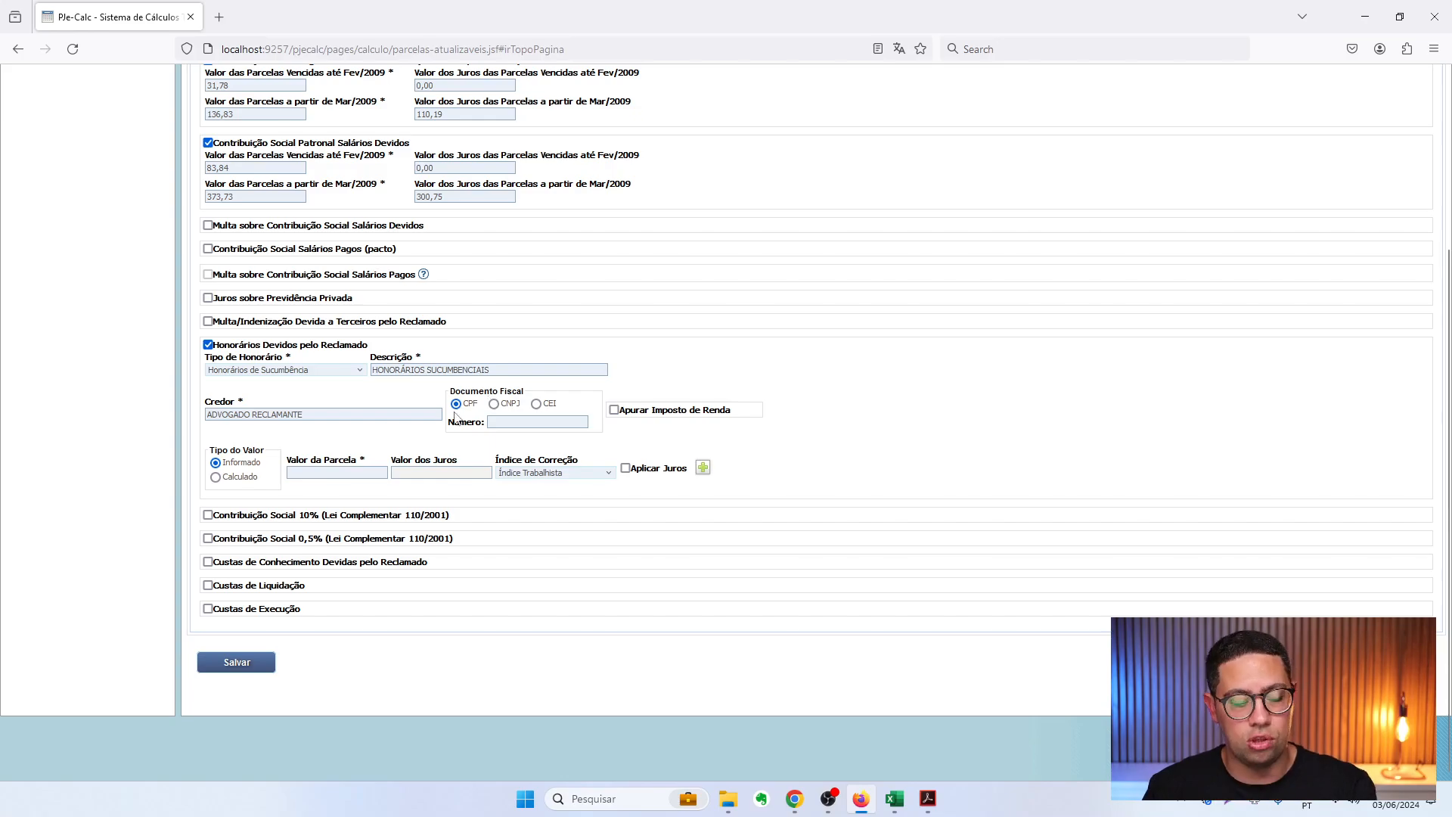
Make the sucumbência fees a Calculado value at 10% of the Bruto Devido ao Reclamante and add them to the list
{"action": "left_click", "coordinate": [216, 476]}
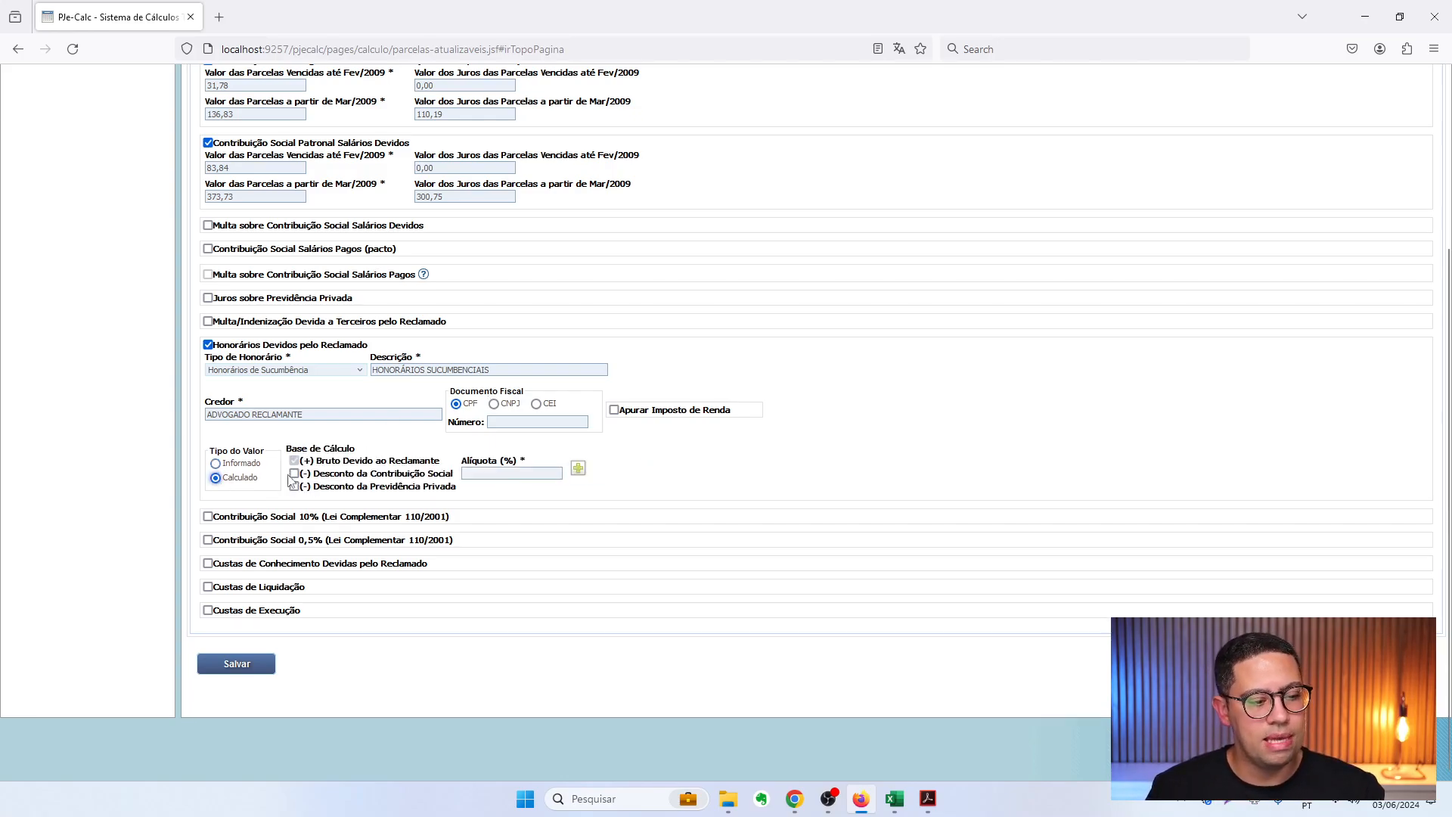
{"action": "left_click", "coordinate": [496, 474]}
{"action": "type", "text": "10"}
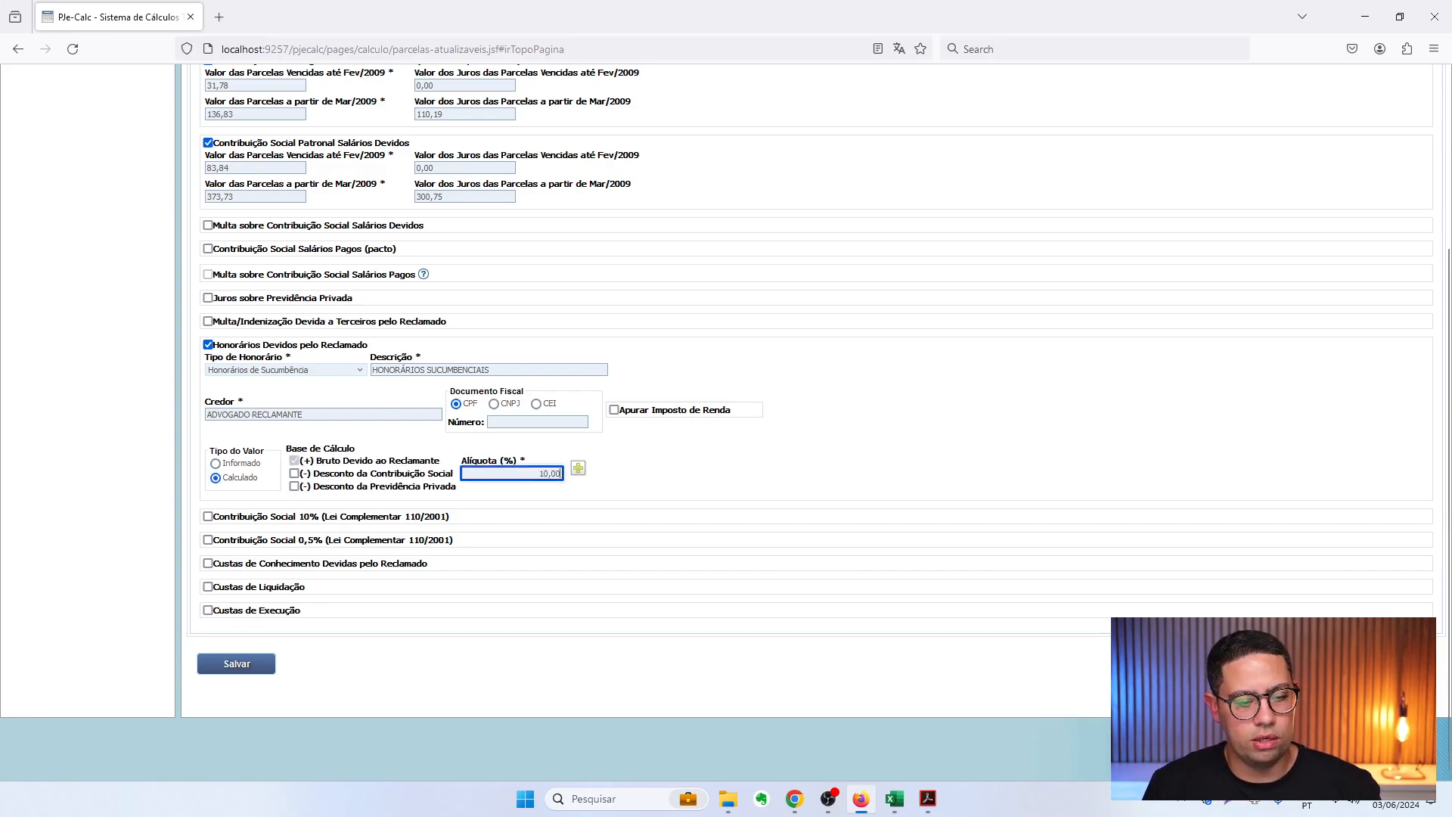
{"action": "key", "text": "Return"}
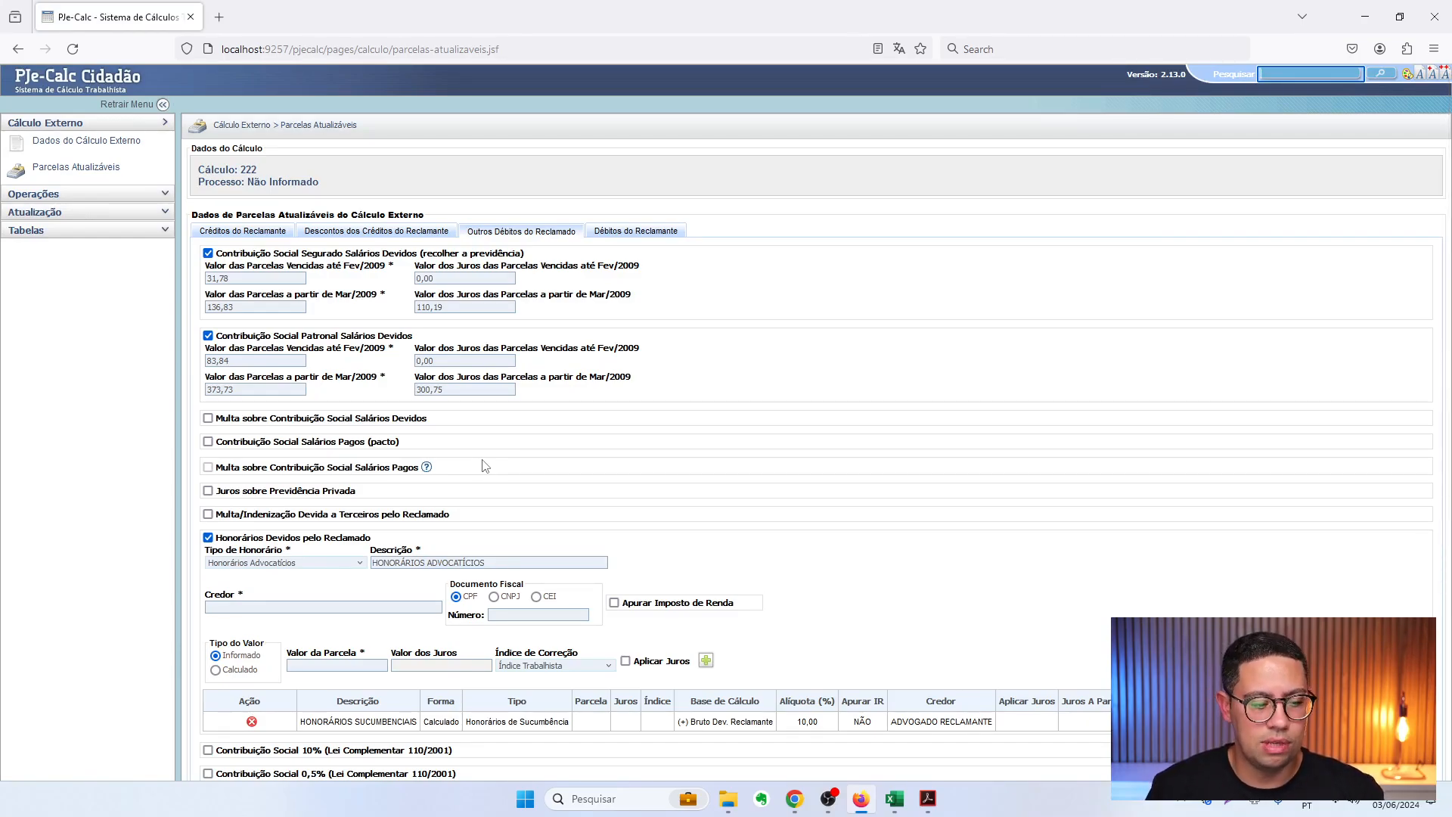
{"action": "scroll", "coordinate": [485, 466], "scroll_direction": "down", "scroll_amount": 5}
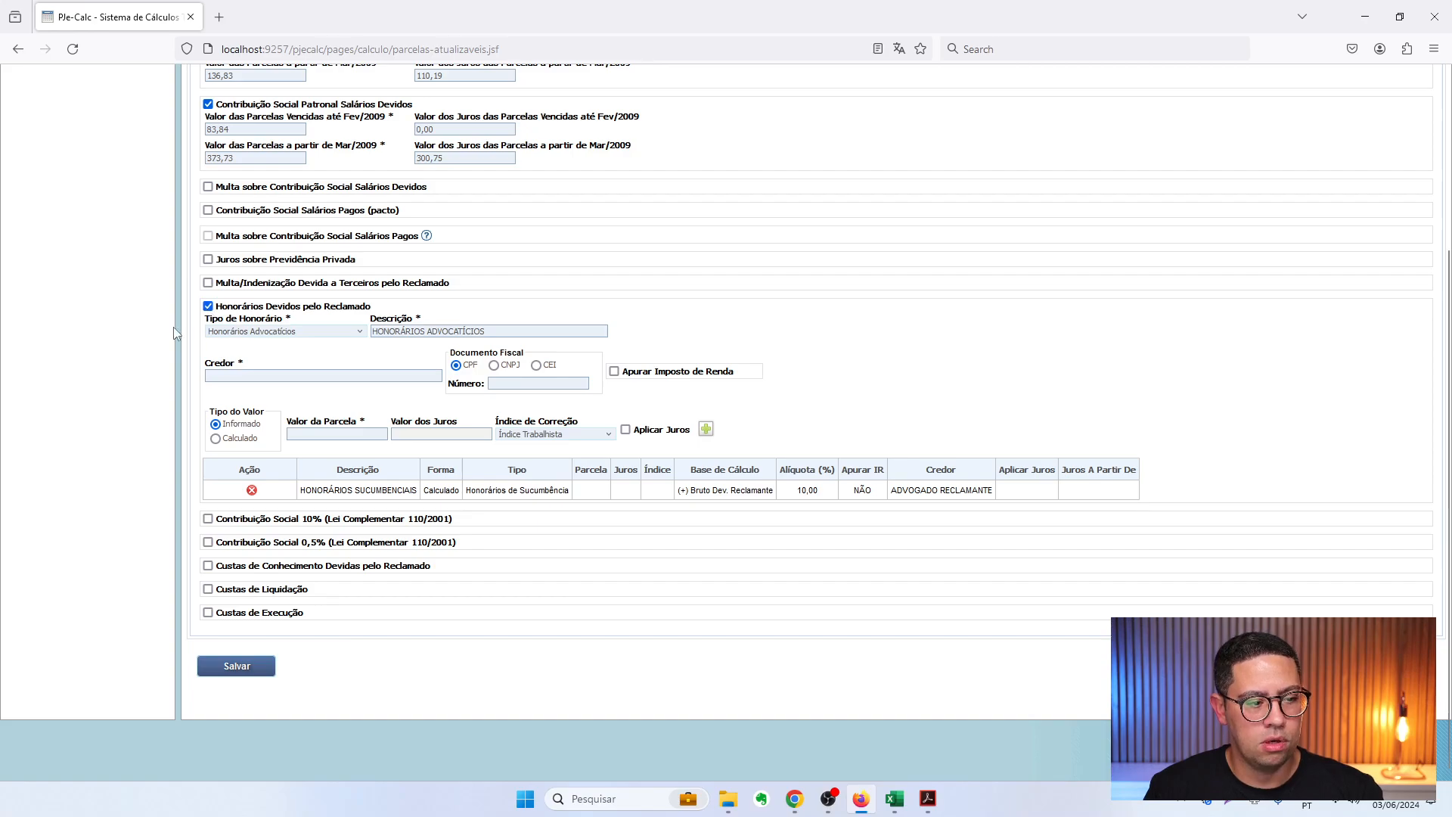
Disable Honorários Devidos pelo Reclamado, keeping both Lei Complementar 110/2001 contributions disabled
{"action": "left_click", "coordinate": [208, 305]}
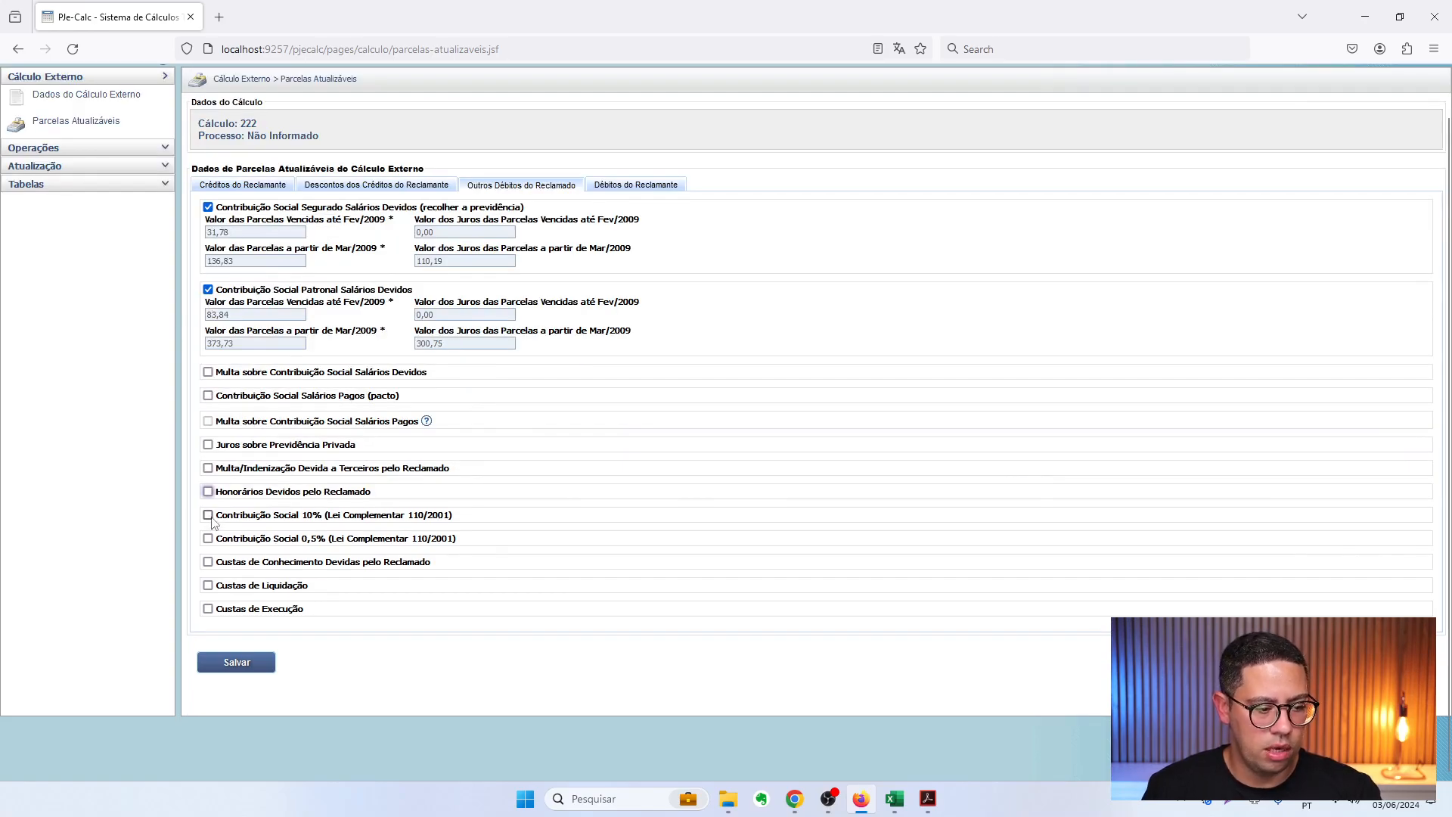
{"action": "left_click_drag", "start_coordinate": [237, 515], "coordinate": [228, 573]}
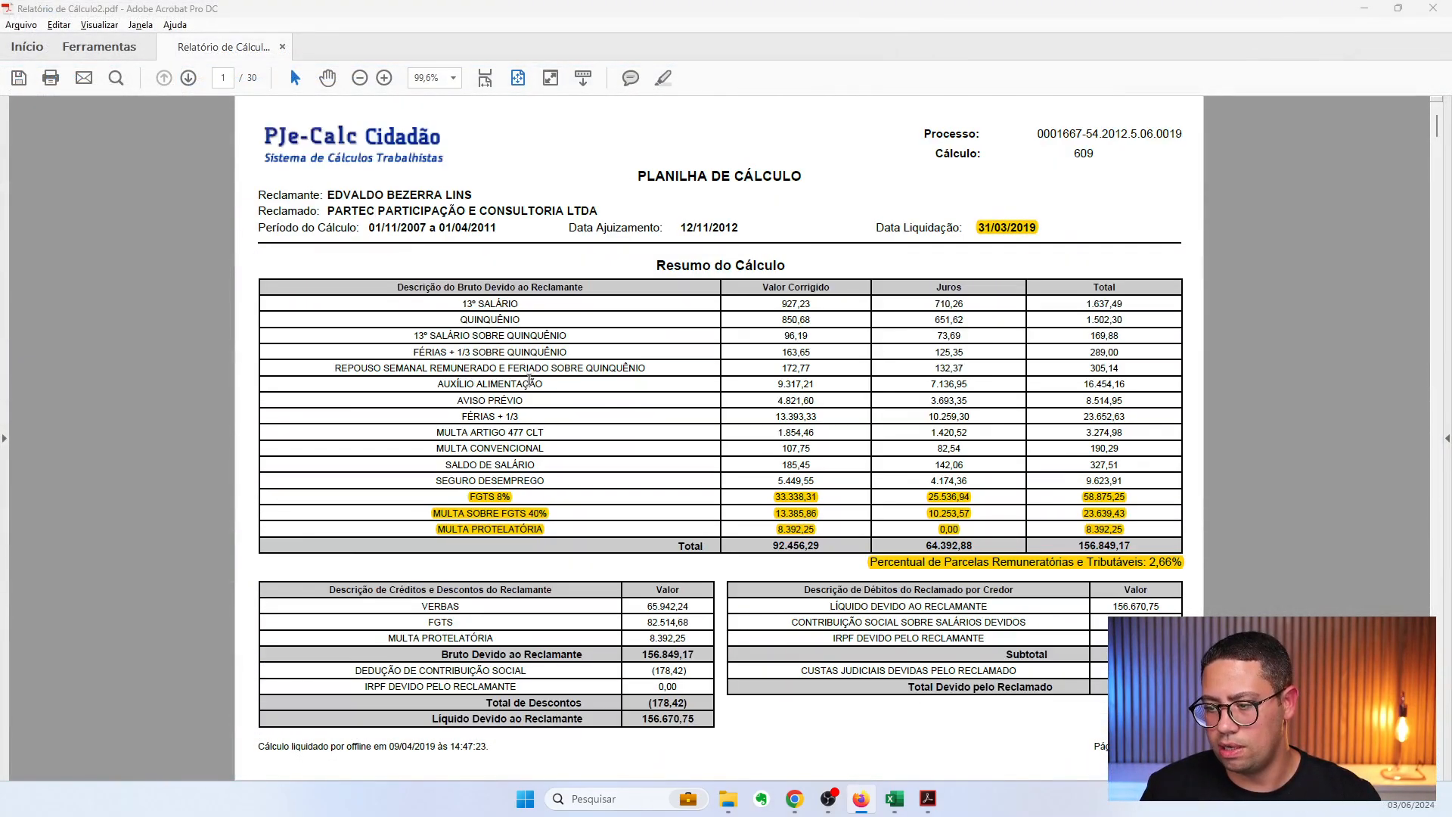
In the Acrobat report Relatório de Cálculo2.pdf, examine the calculation period and the insured contribution's corrected value and interest totals
{"action": "left_click_drag", "start_coordinate": [370, 228], "coordinate": [495, 230]}
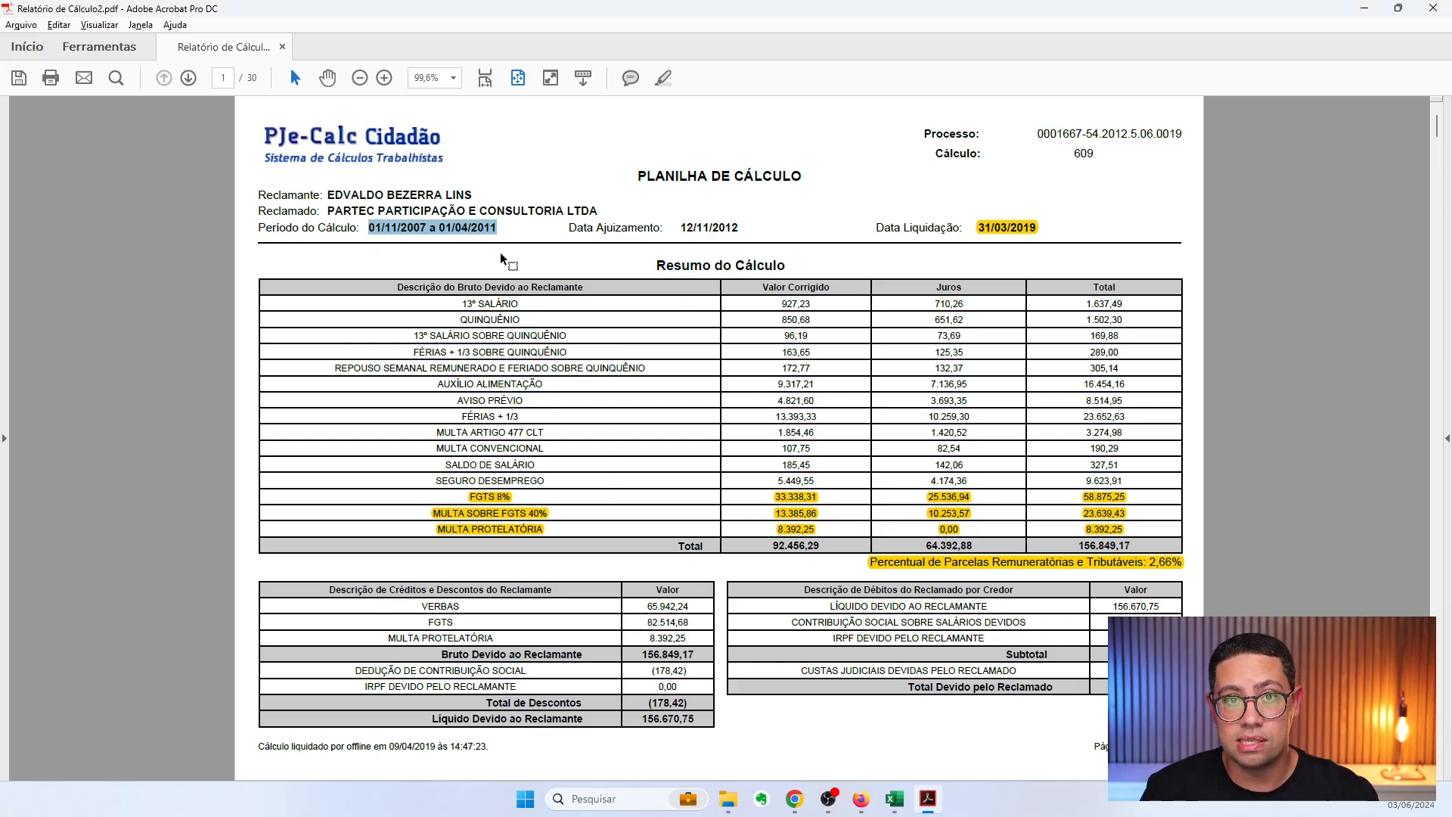
{"action": "scroll", "coordinate": [681, 366], "scroll_direction": "down", "scroll_amount": 20}
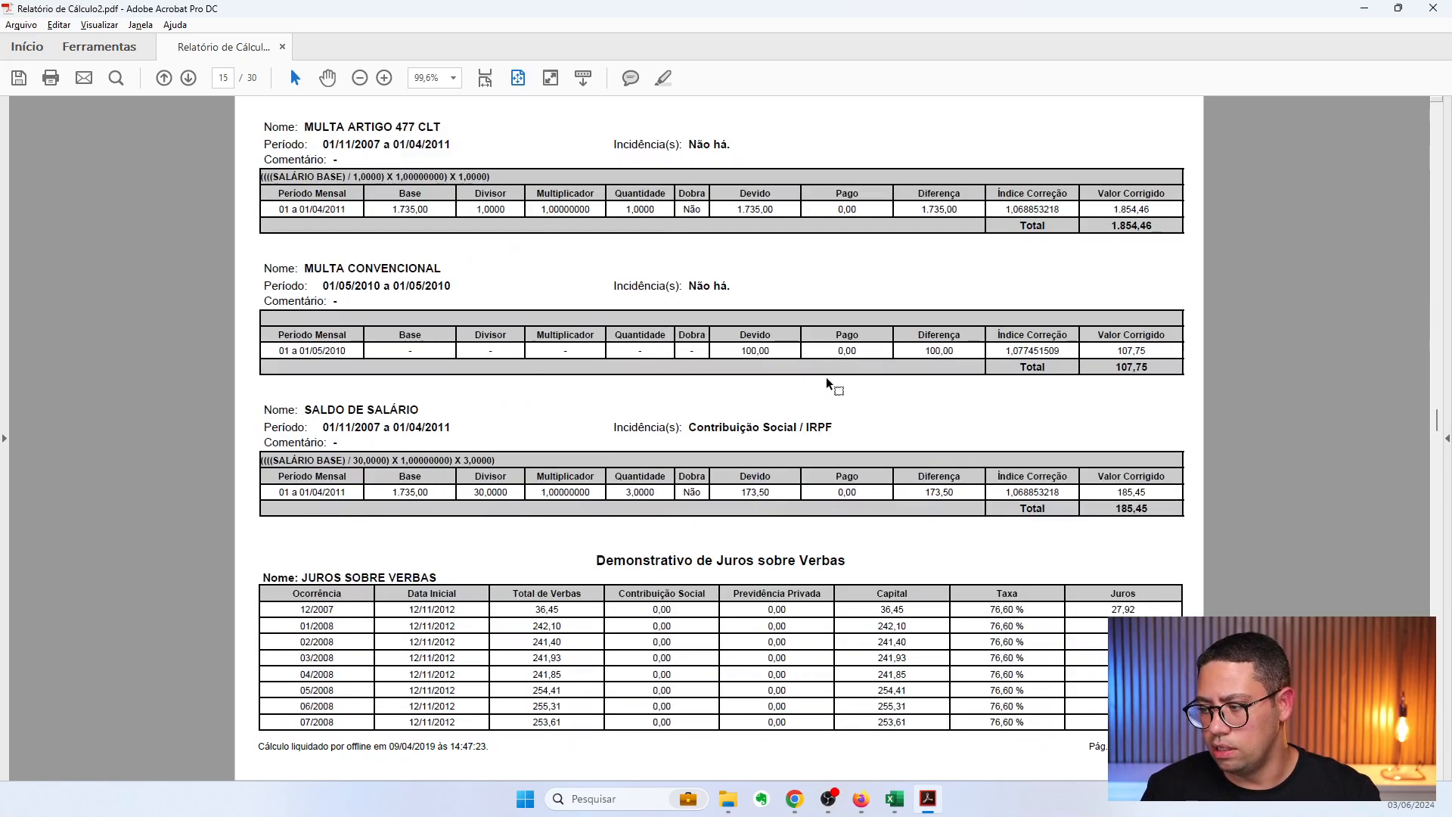
{"action": "scroll", "coordinate": [924, 439], "scroll_direction": "down", "scroll_amount": 10}
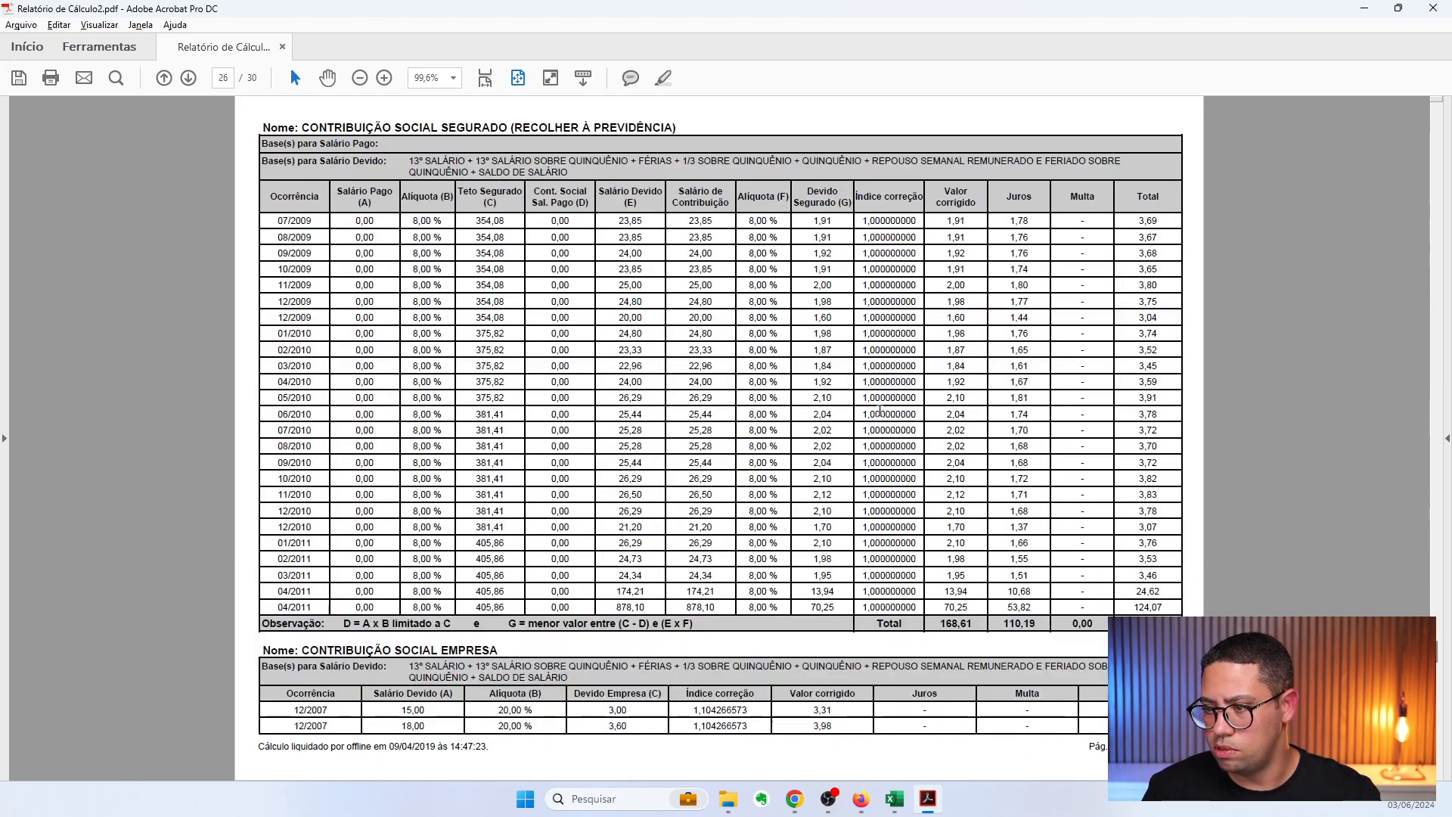
{"action": "scroll", "coordinate": [957, 451], "scroll_direction": "down", "scroll_amount": 3}
{"action": "left_click_drag", "start_coordinate": [977, 623], "coordinate": [934, 625]}
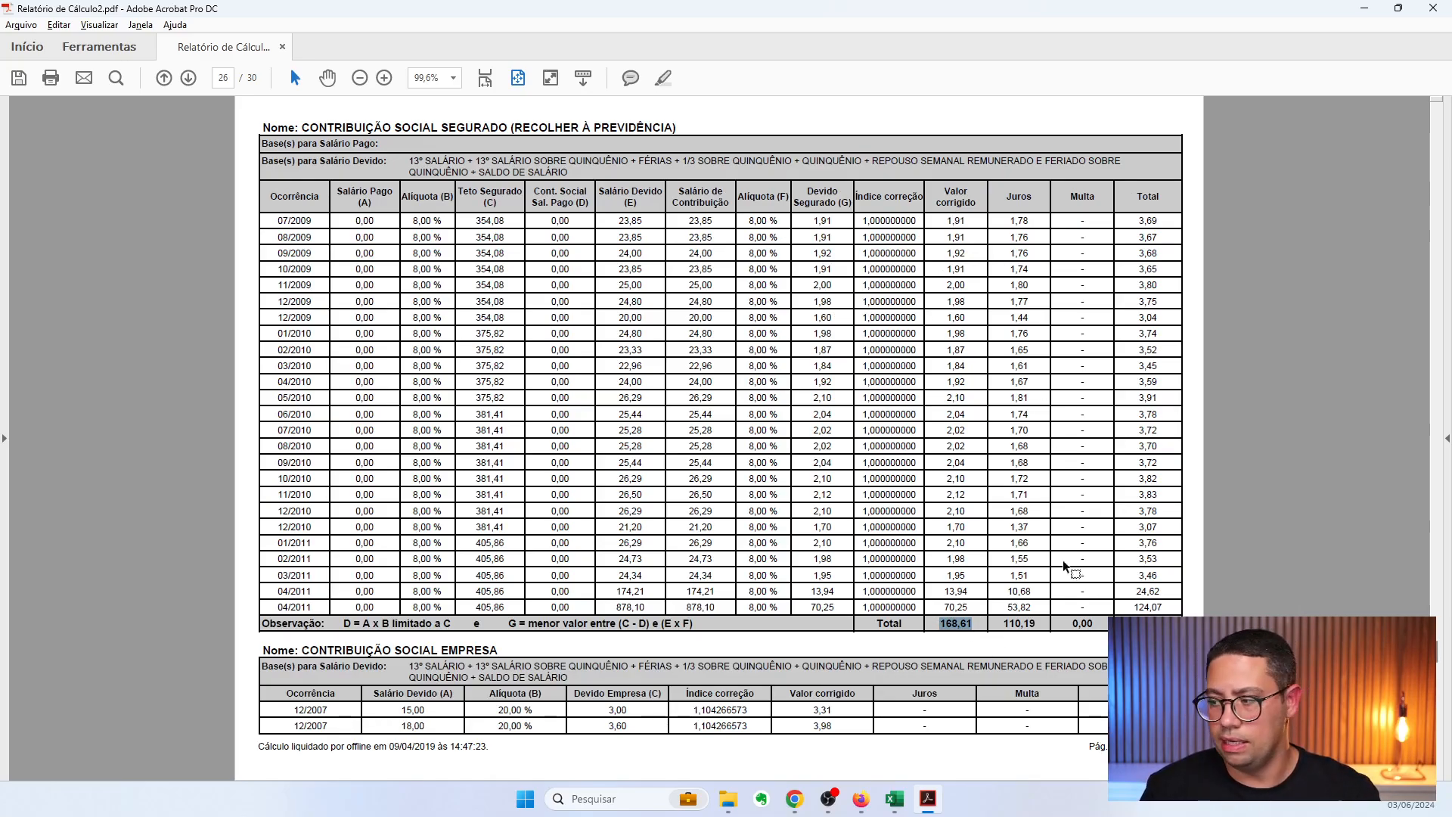
{"action": "left_click_drag", "start_coordinate": [1038, 624], "coordinate": [1003, 625]}
Examine the report's Contribuição Social Empresa and SAT totals for corrected value and interest, including the SAT rows up to 02/2009
{"action": "scroll", "coordinate": [1047, 635], "scroll_direction": "down", "scroll_amount": 3}
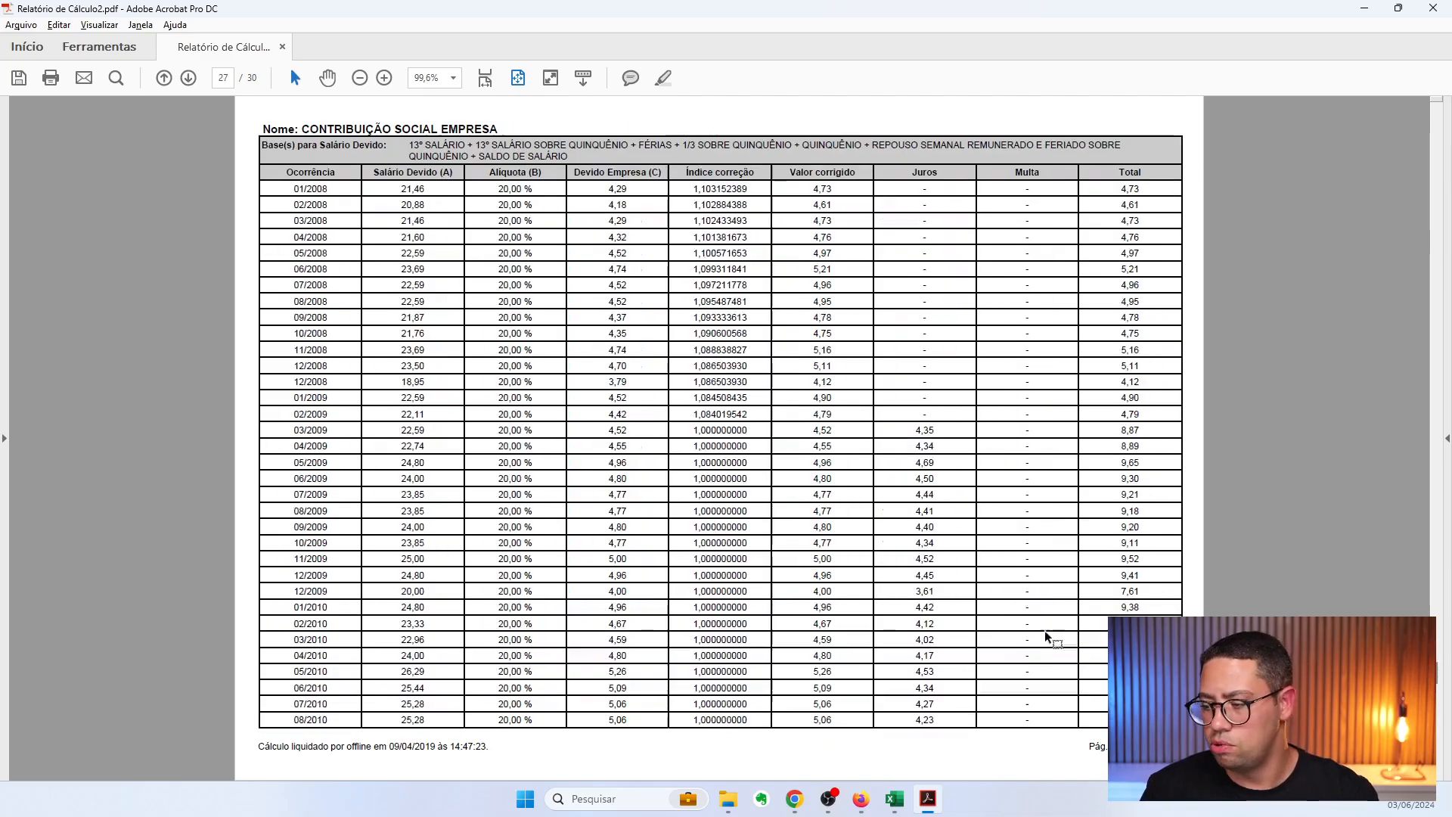
{"action": "scroll", "coordinate": [933, 394], "scroll_direction": "down", "scroll_amount": 3}
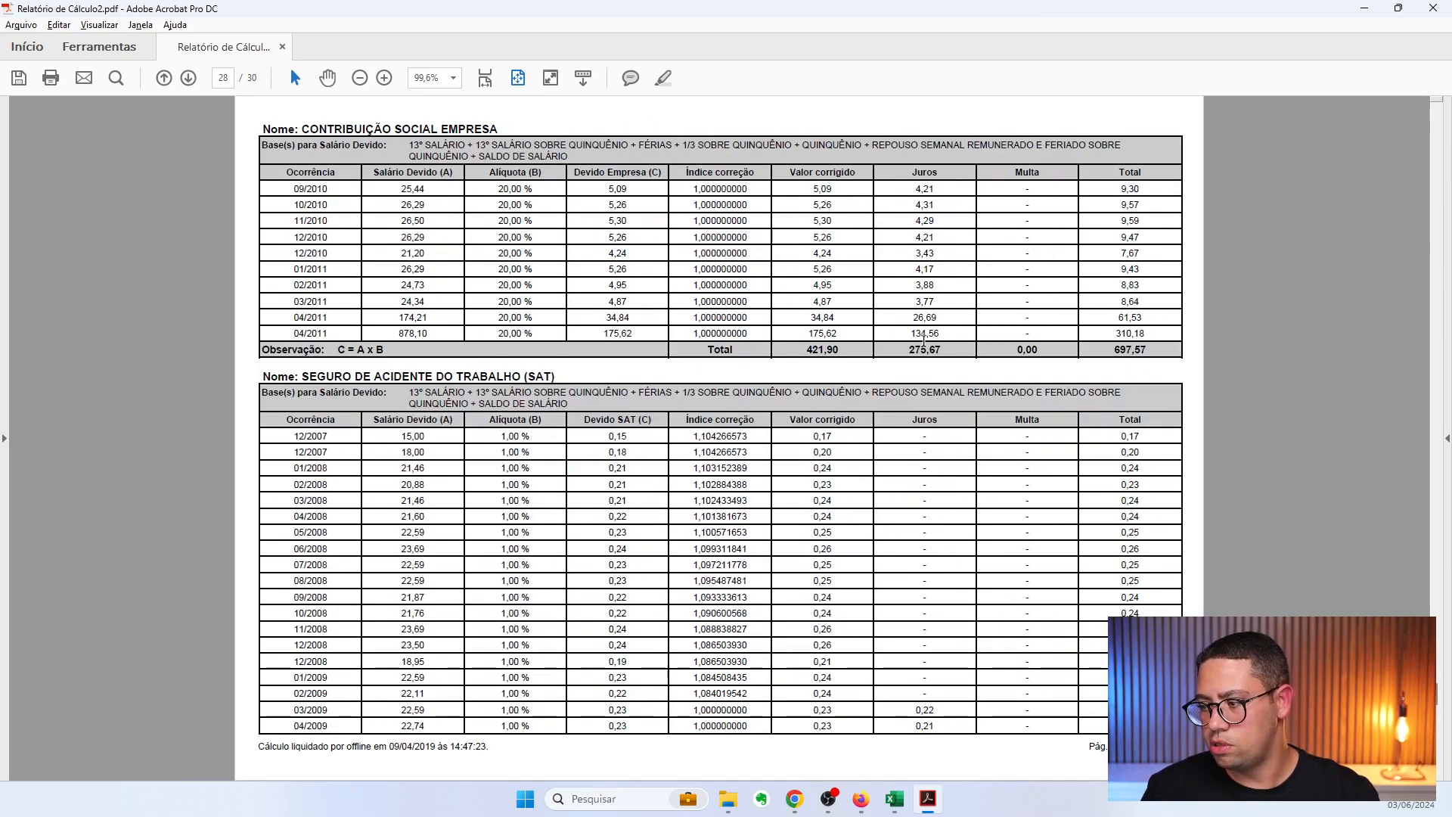
{"action": "left_click_drag", "start_coordinate": [841, 350], "coordinate": [806, 350]}
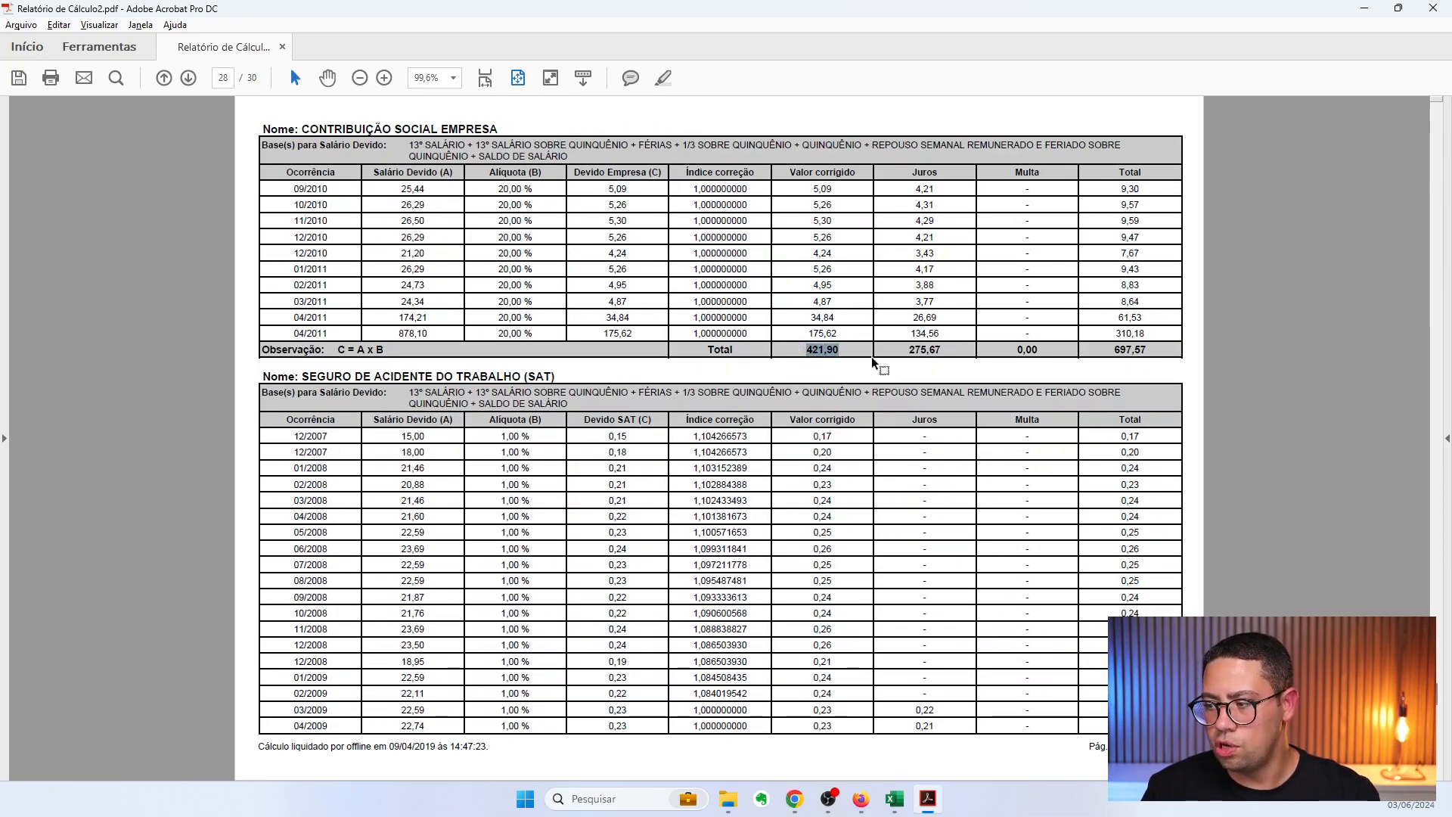
{"action": "left_click_drag", "start_coordinate": [942, 350], "coordinate": [898, 350]}
{"action": "scroll", "coordinate": [922, 458], "scroll_direction": "down", "scroll_amount": 2}
{"action": "scroll", "coordinate": [843, 635], "scroll_direction": "up", "scroll_amount": 1}
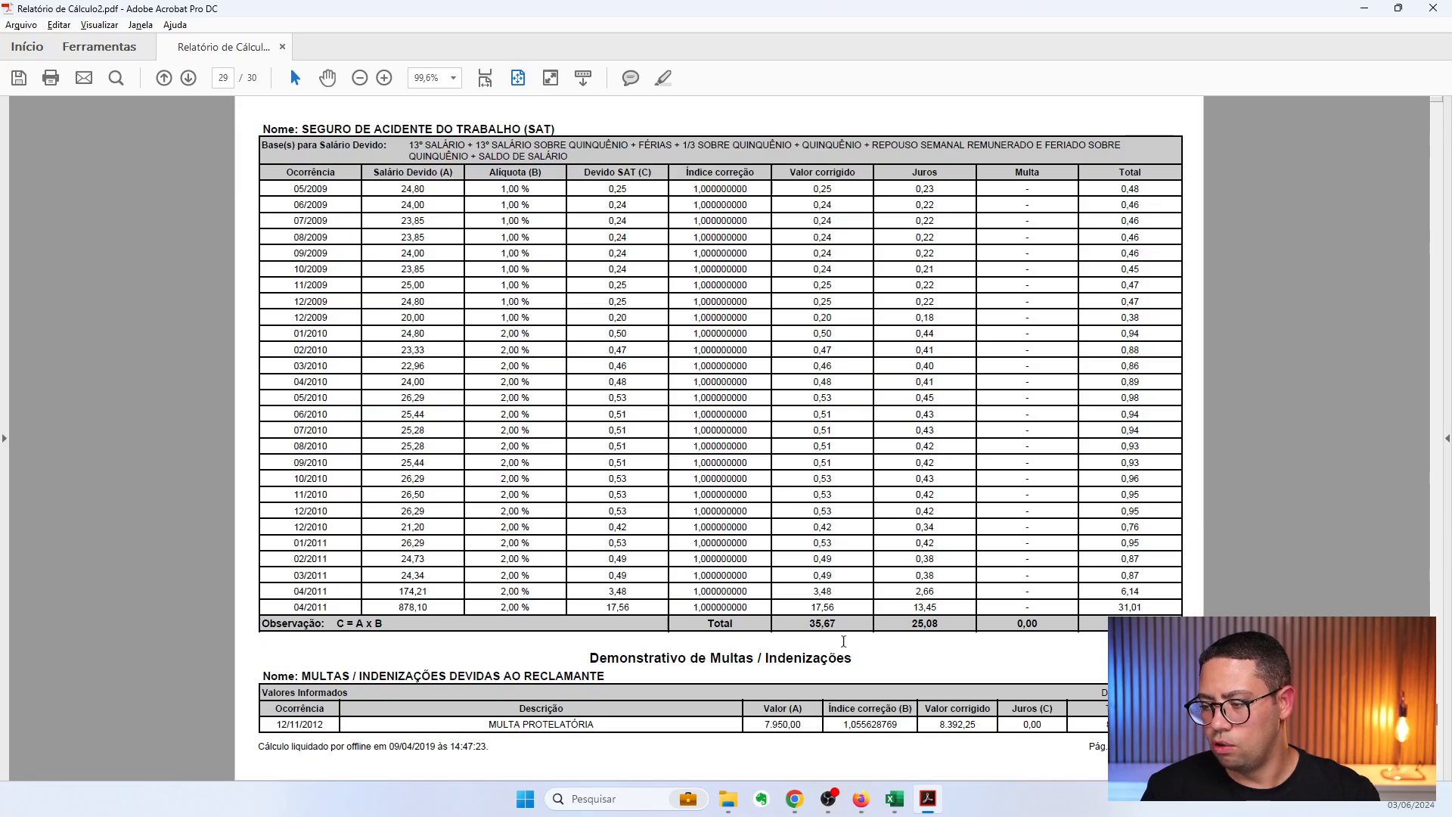
{"action": "left_click_drag", "start_coordinate": [942, 622], "coordinate": [906, 623]}
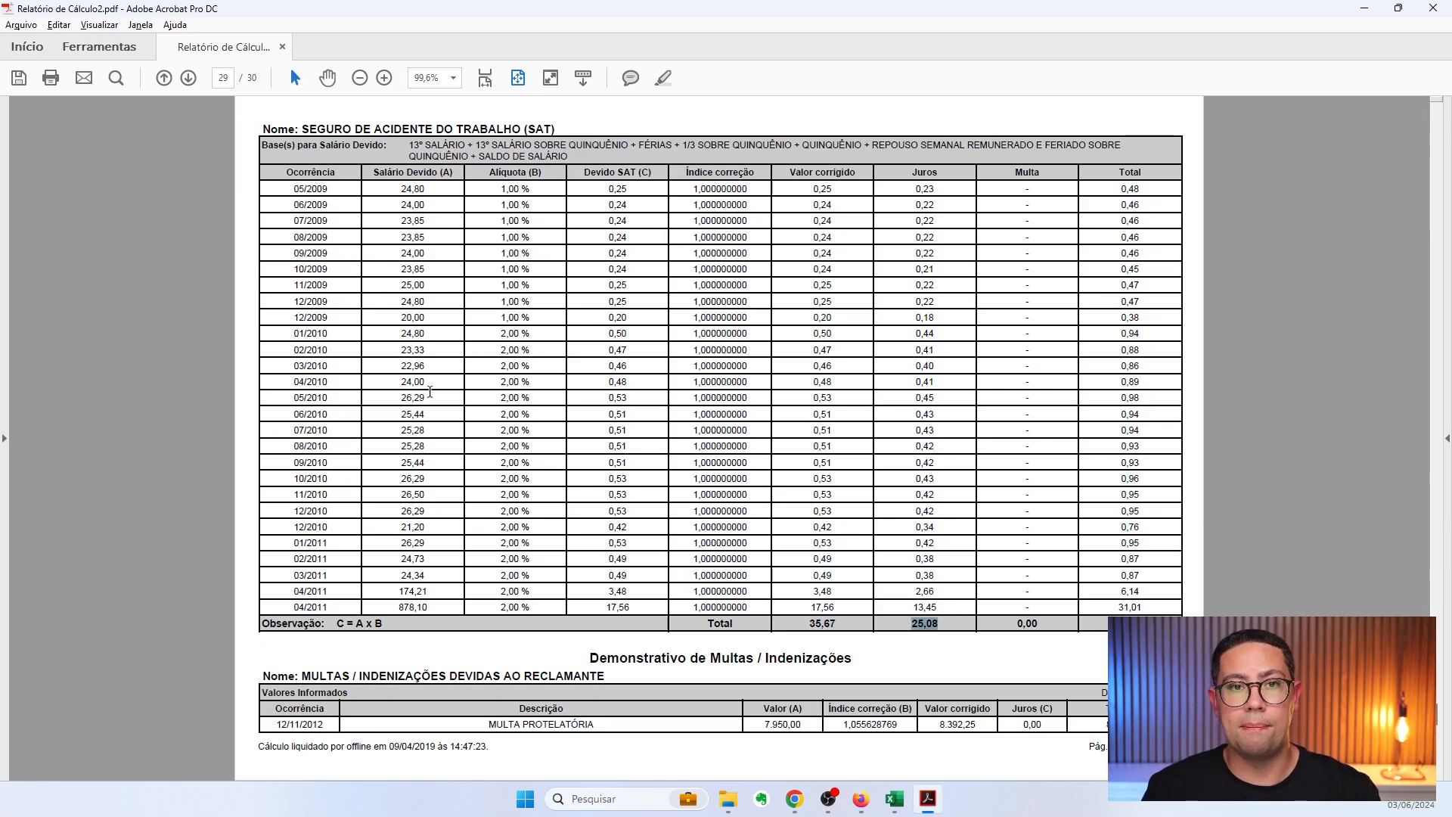
{"action": "scroll", "coordinate": [429, 391], "scroll_direction": "up", "scroll_amount": 3}
{"action": "left_click_drag", "start_coordinate": [293, 436], "coordinate": [913, 683]}
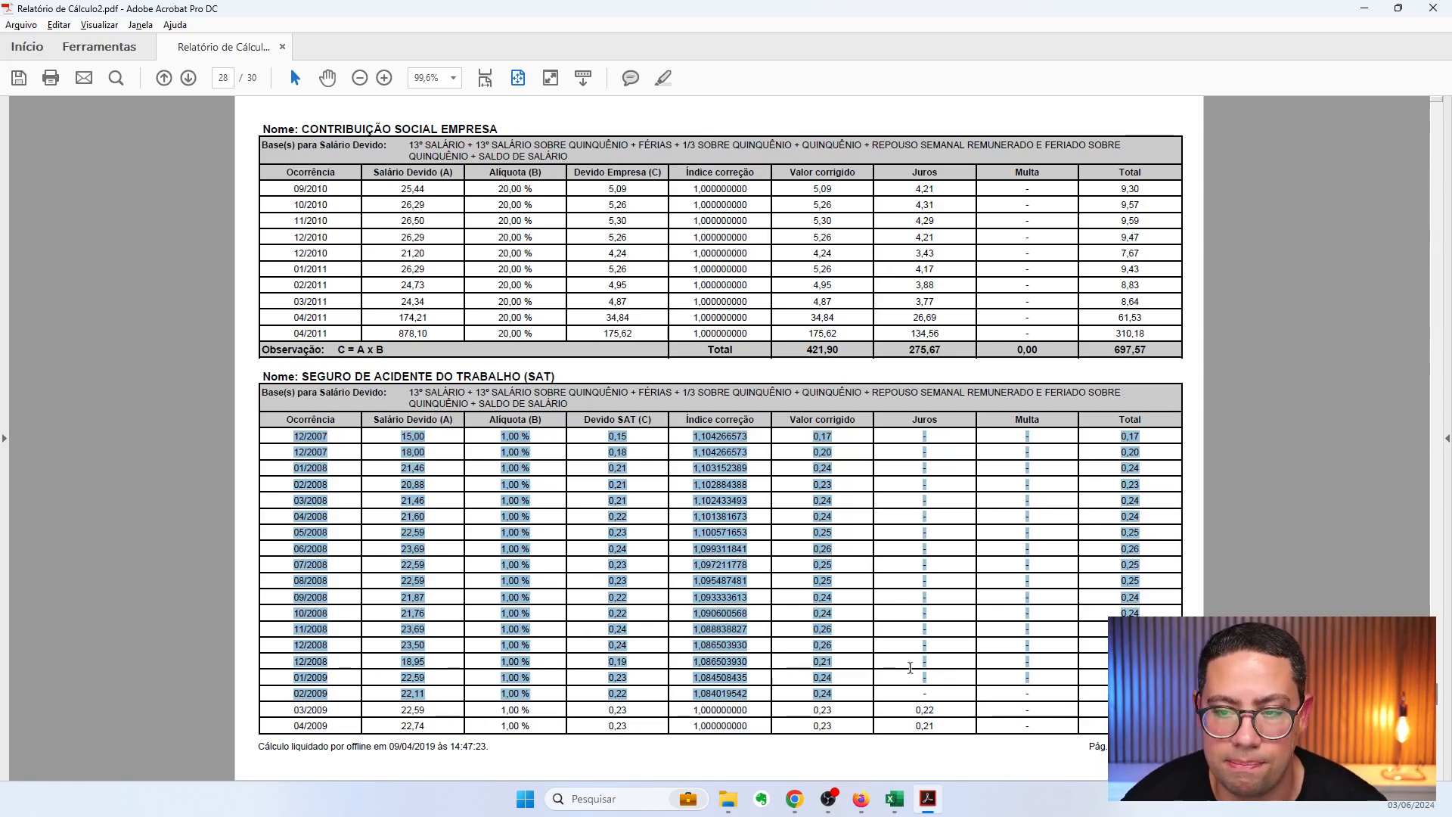
Review the first-page summary of the defendant's debits by creditor, focusing on the social contribution and court costs lines
{"action": "scroll", "coordinate": [789, 401], "scroll_direction": "up", "scroll_amount": 20}
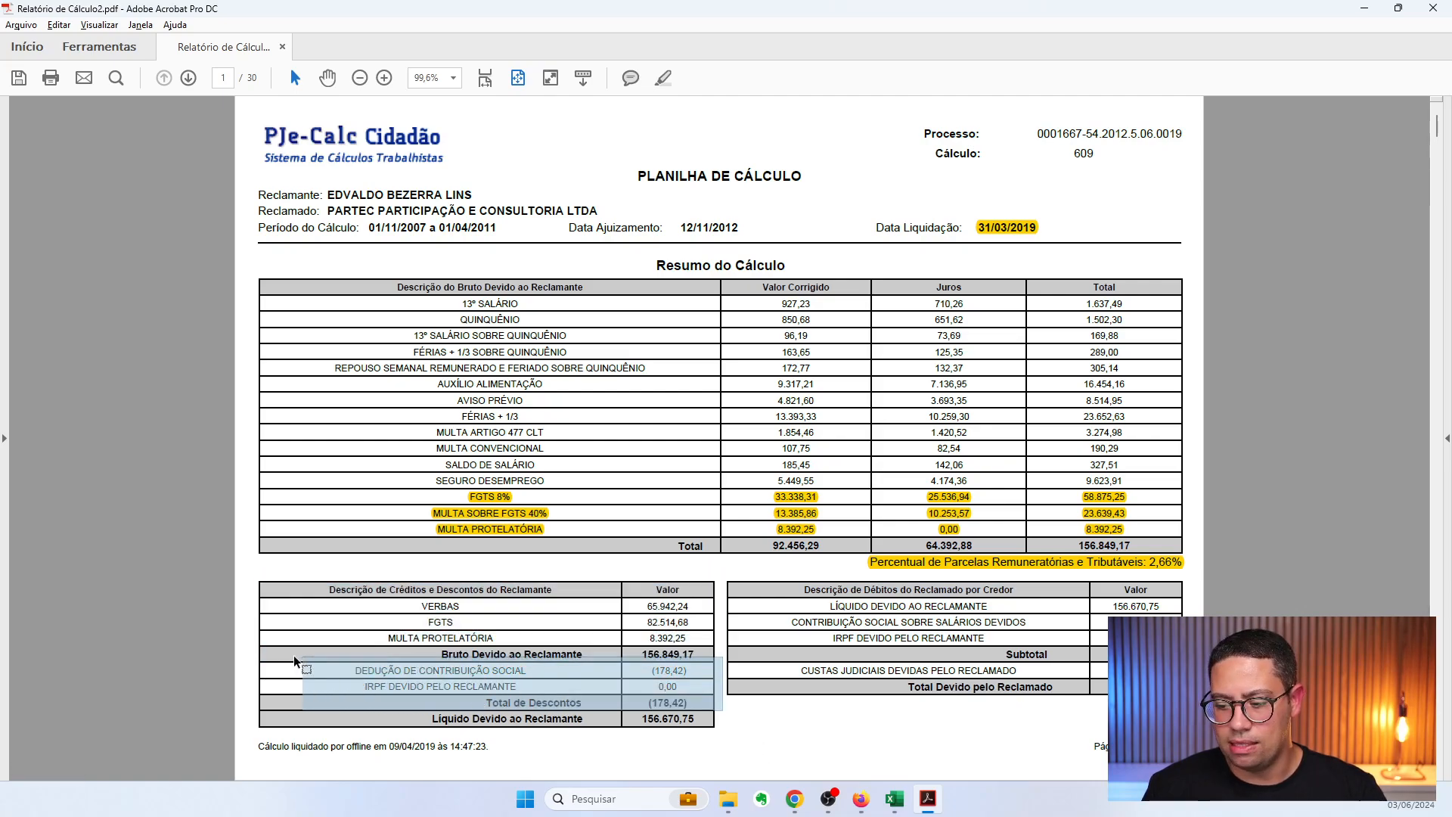
{"action": "left_click_drag", "start_coordinate": [1189, 576], "coordinate": [728, 705]}
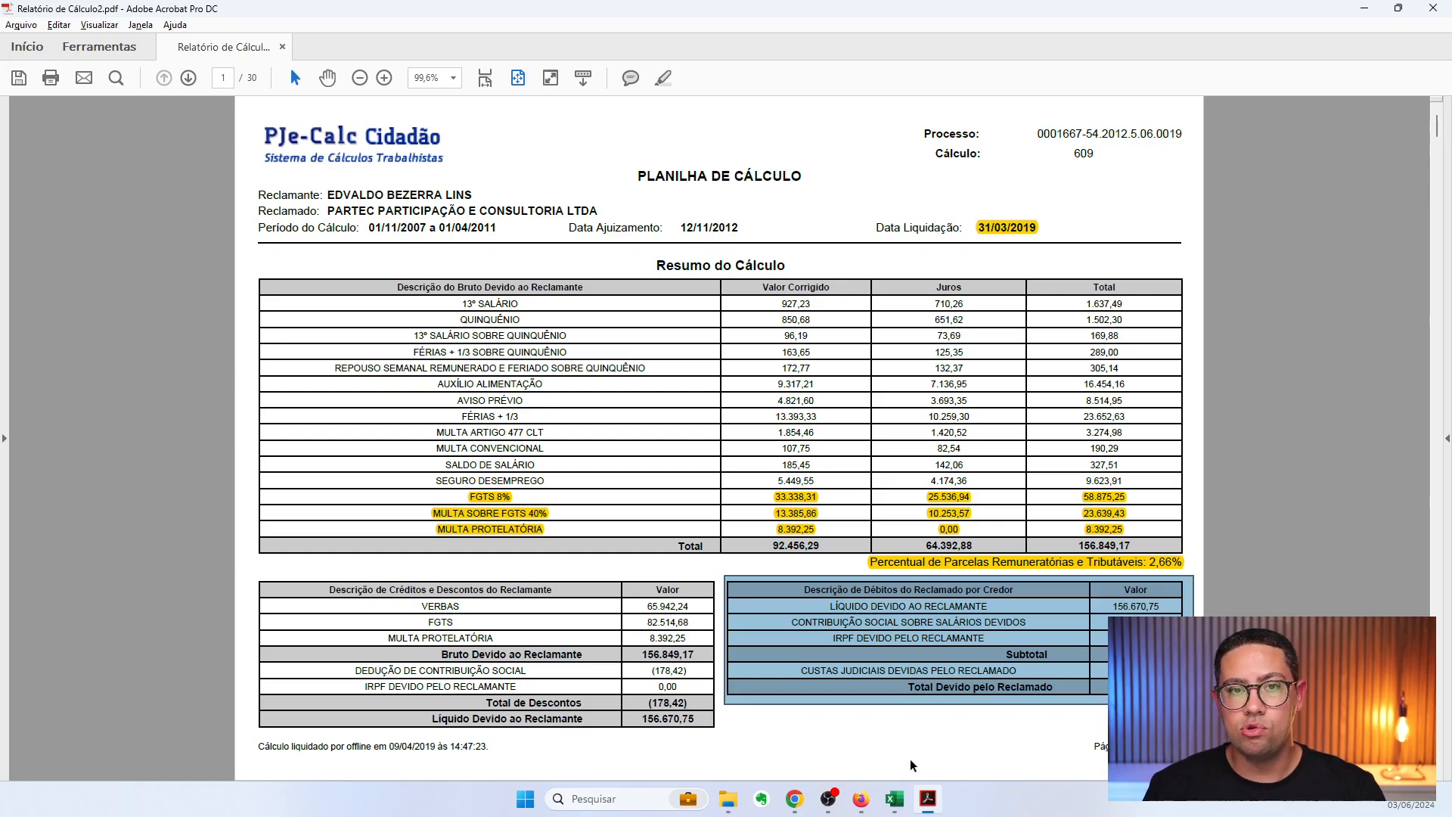
{"action": "left_click", "coordinate": [993, 710]}
{"action": "left_click_drag", "start_coordinate": [1027, 624], "coordinate": [792, 618]}
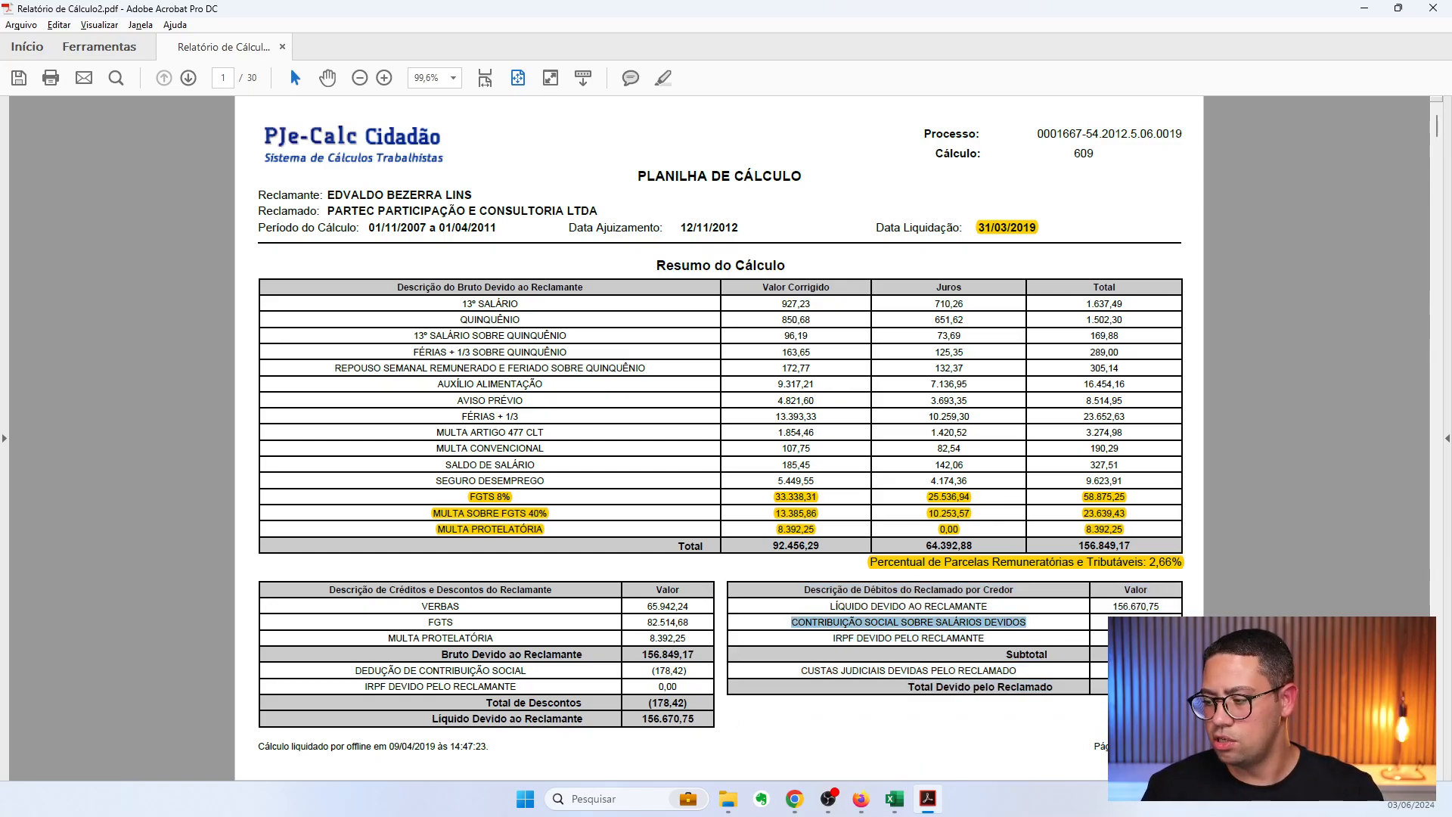
{"action": "left_click_drag", "start_coordinate": [800, 671], "coordinate": [1019, 671]}
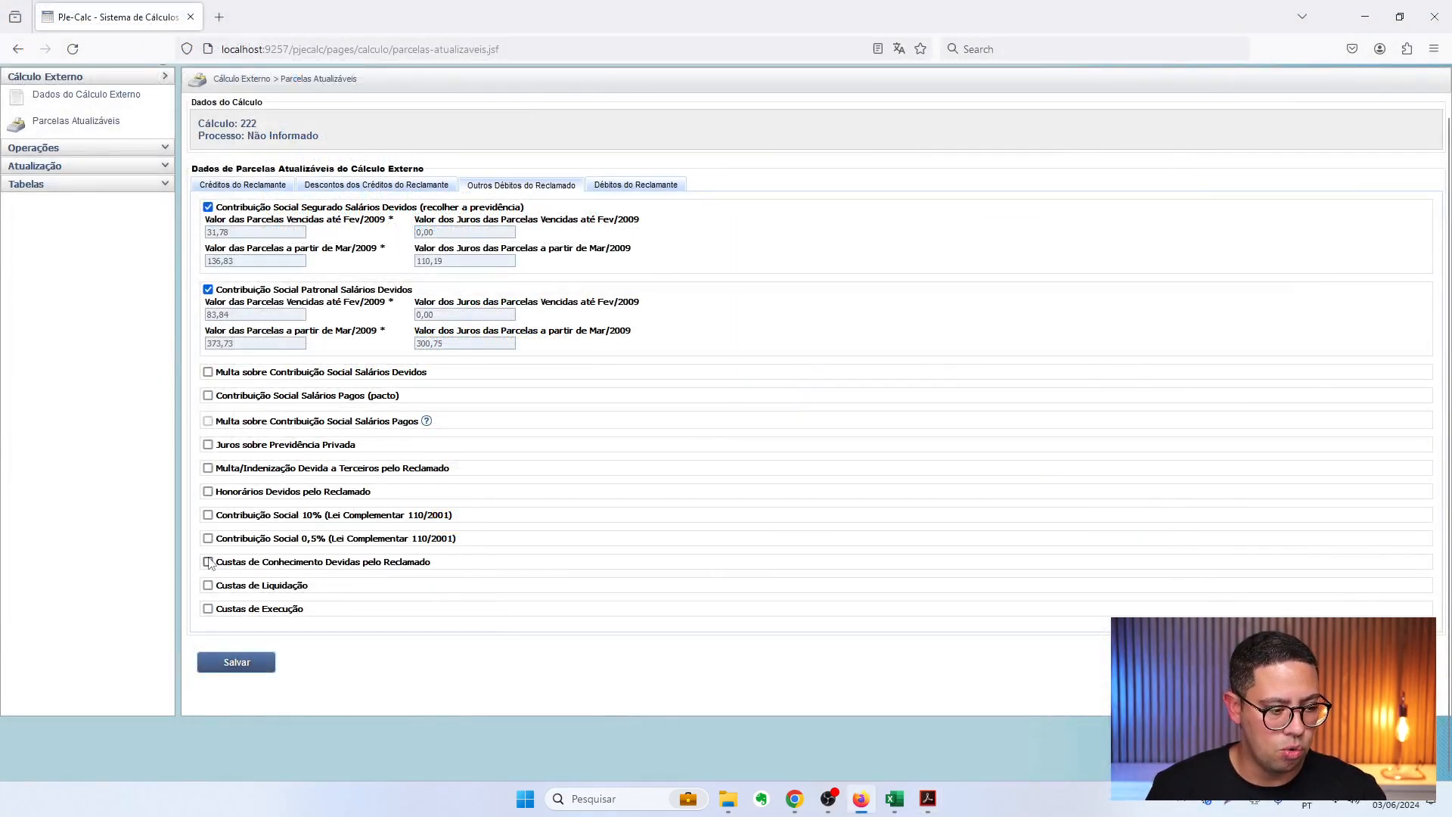
Enable Custas de Conhecimento Devidas pelo Reclamado in PJe-Calc and check the PDF report's Demonstrativo de Custas Judiciais for the difference owed
{"action": "left_click", "coordinate": [208, 562]}
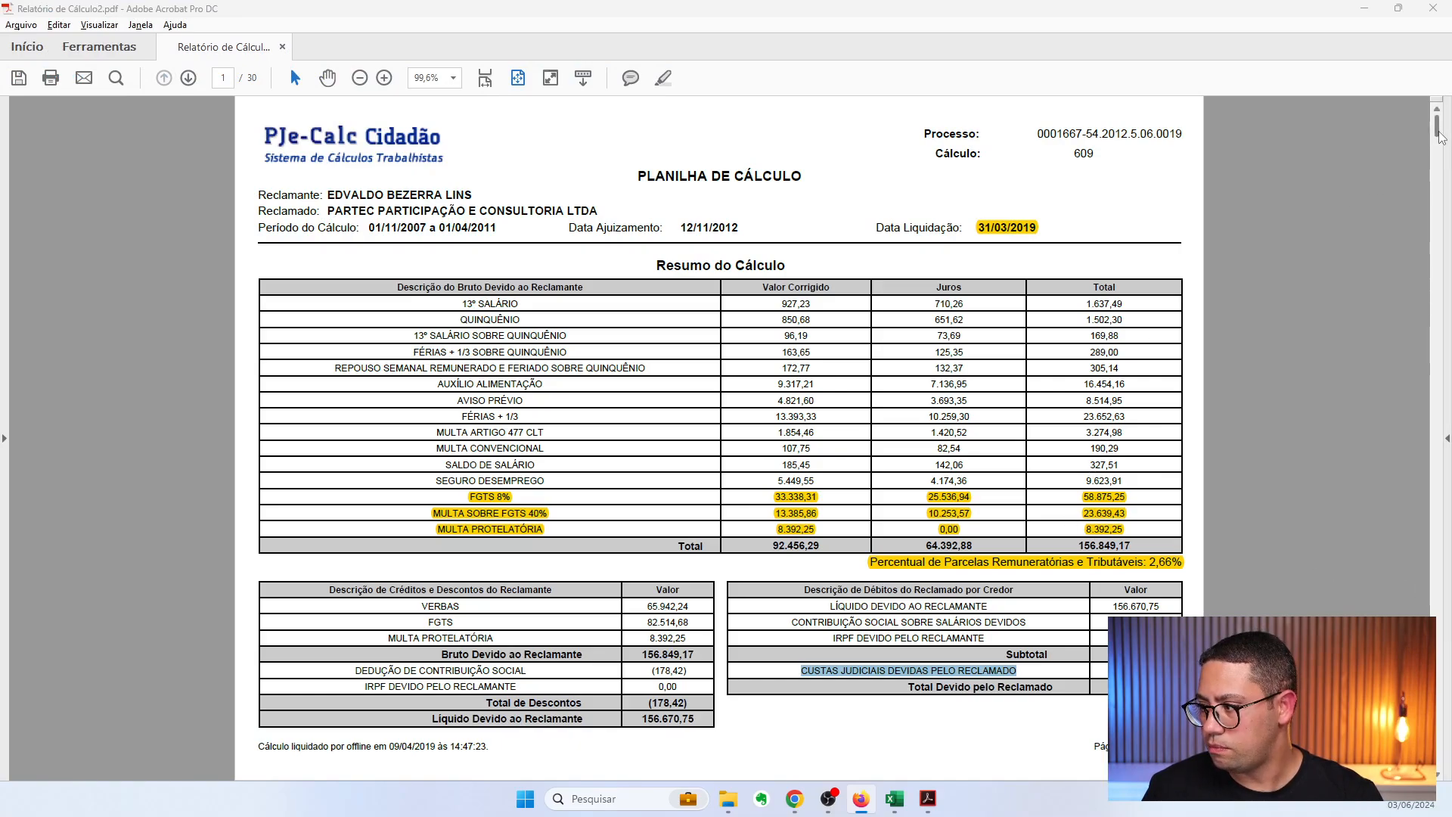
{"action": "left_click_drag", "start_coordinate": [1440, 136], "coordinate": [1440, 766]}
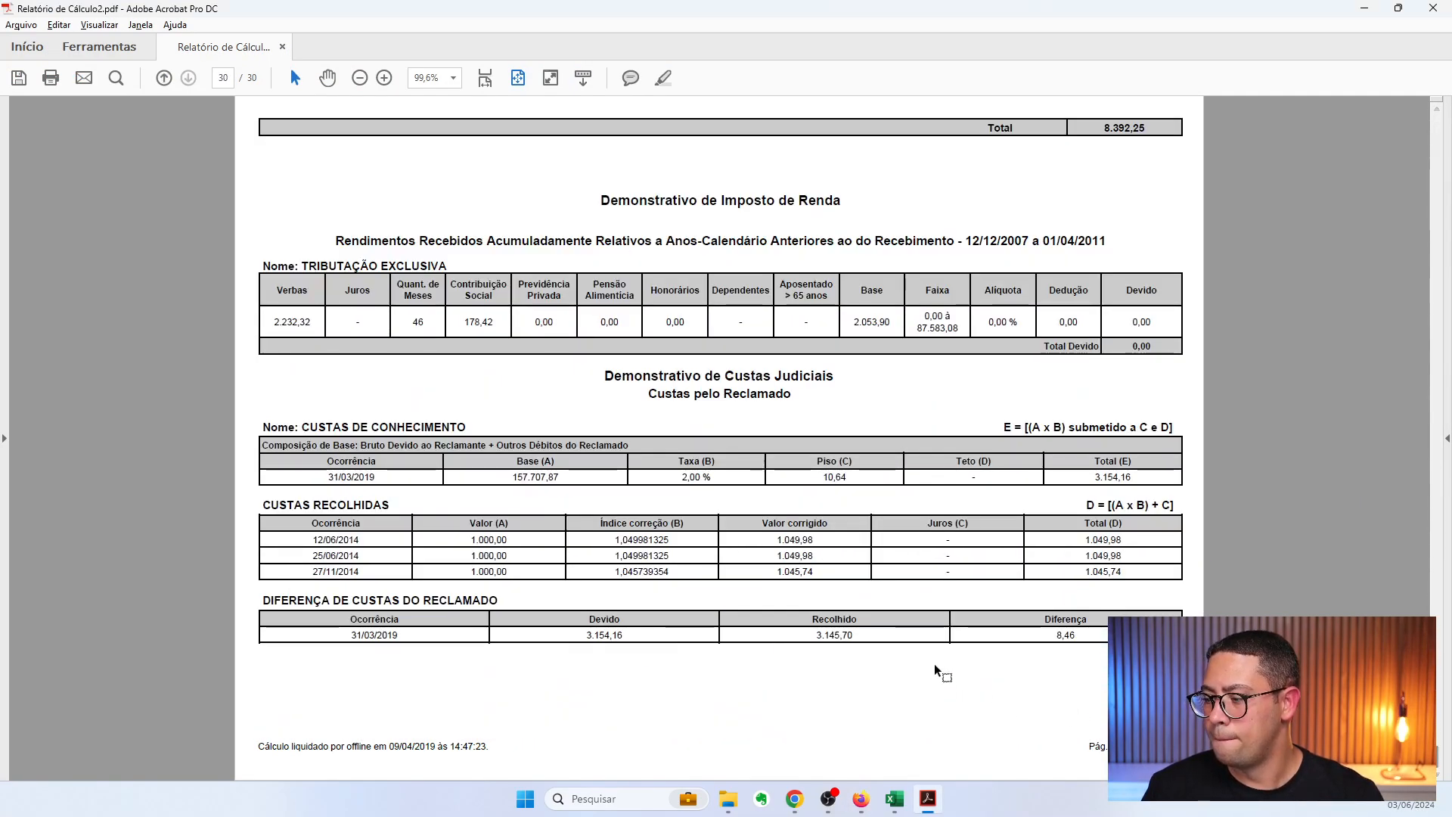
{"action": "left_click_drag", "start_coordinate": [302, 427], "coordinate": [842, 653]}
{"action": "left_click", "coordinate": [863, 659]}
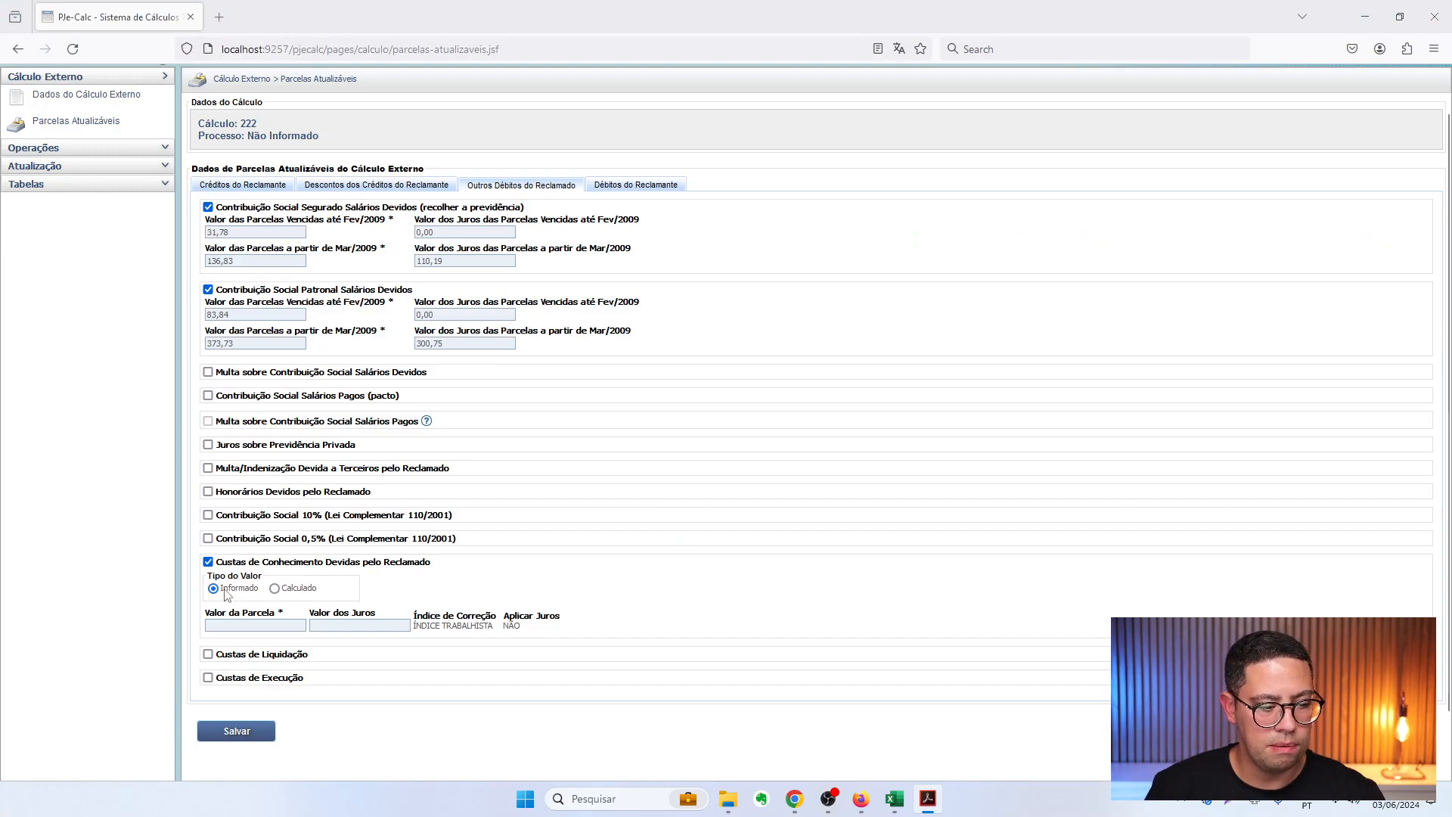
In PJe-Calc, enter 8,46 as the Valor da Parcela and 0,00 as the Valor dos Juros for the Custas de Conhecimento
{"action": "left_click", "coordinate": [233, 626]}
{"action": "type", "text": "8"}
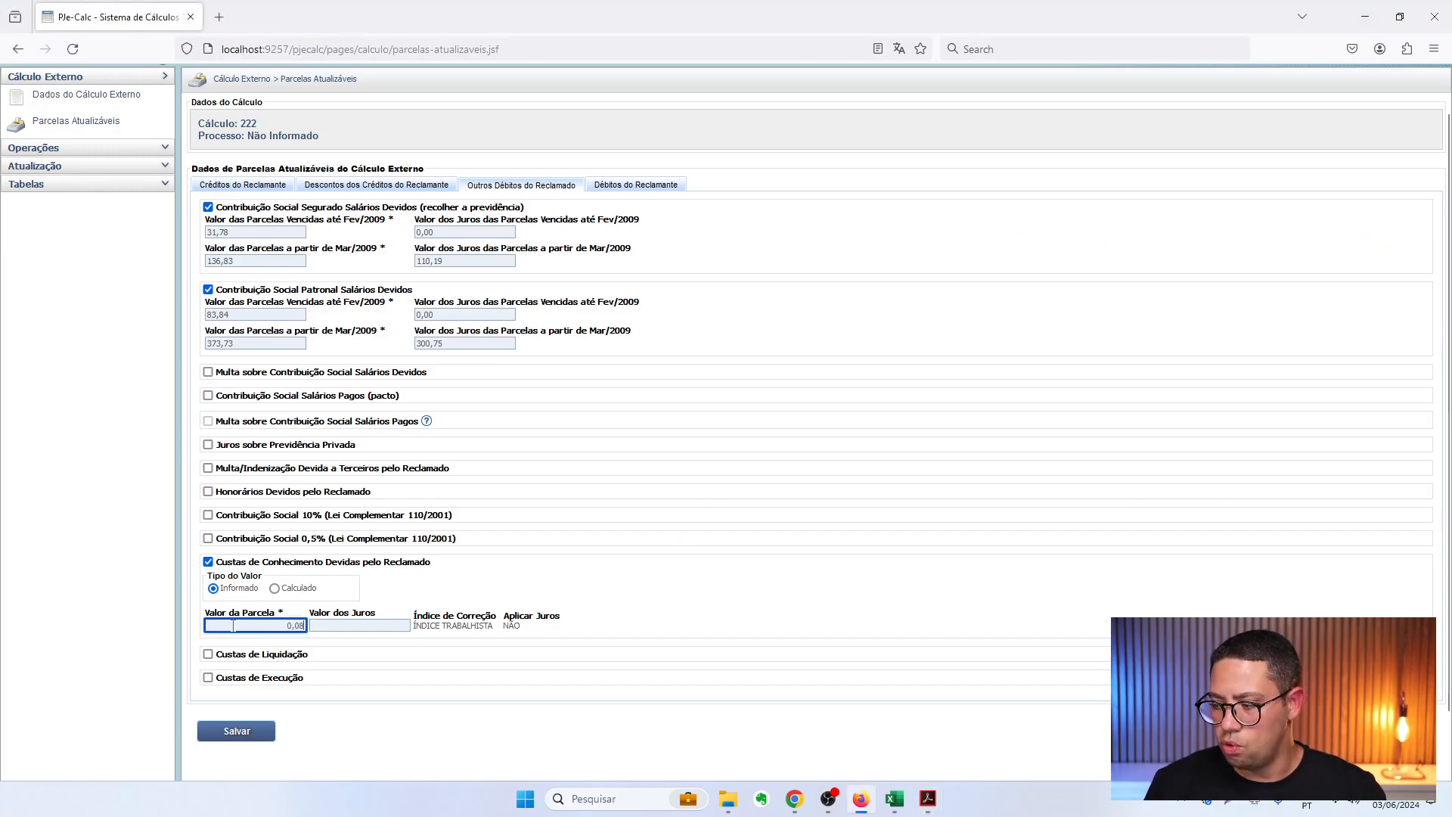
{"action": "type", "text": ",46"}
{"action": "key", "text": "Tab"}
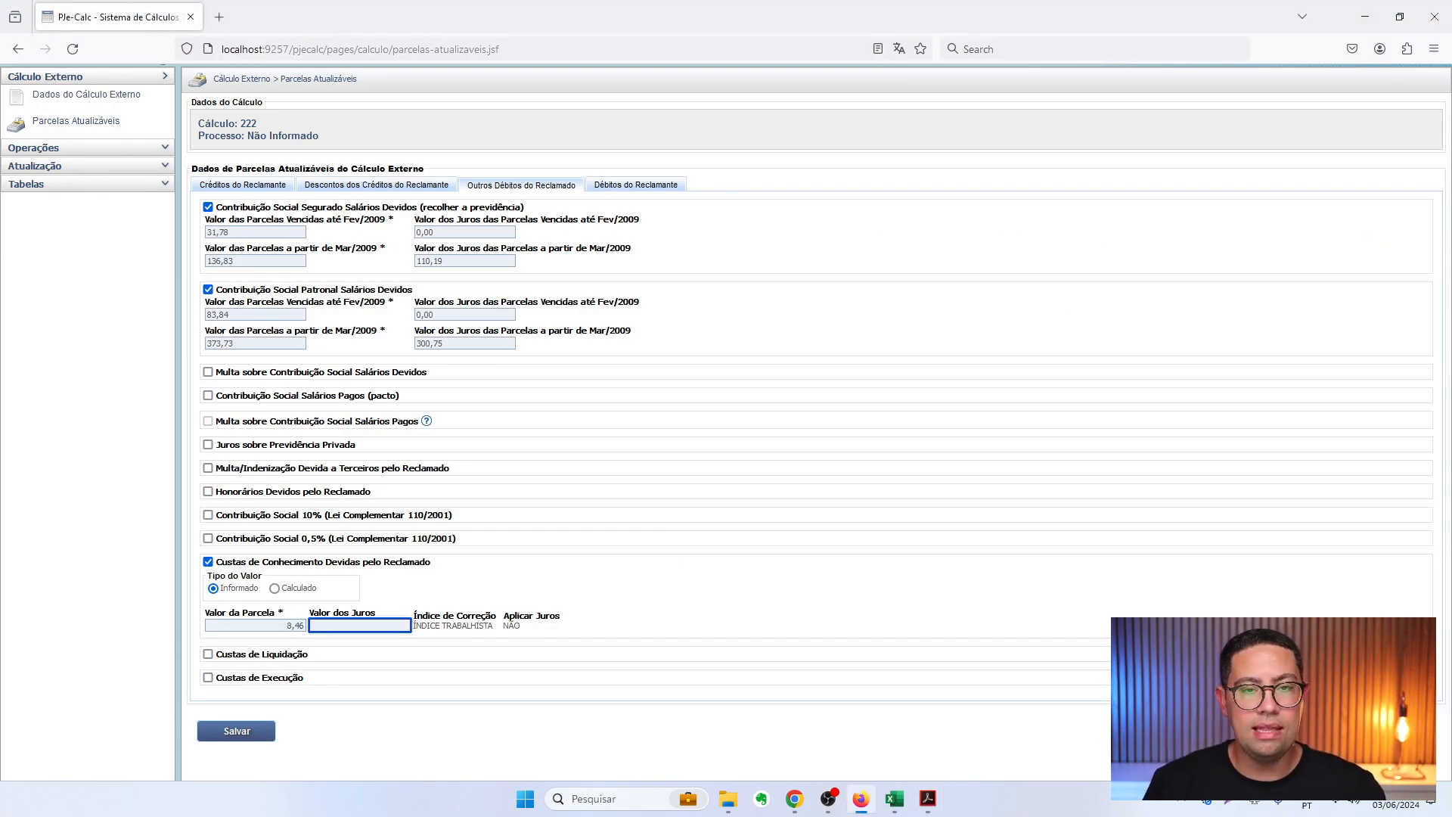
{"action": "type", "text": "100"}
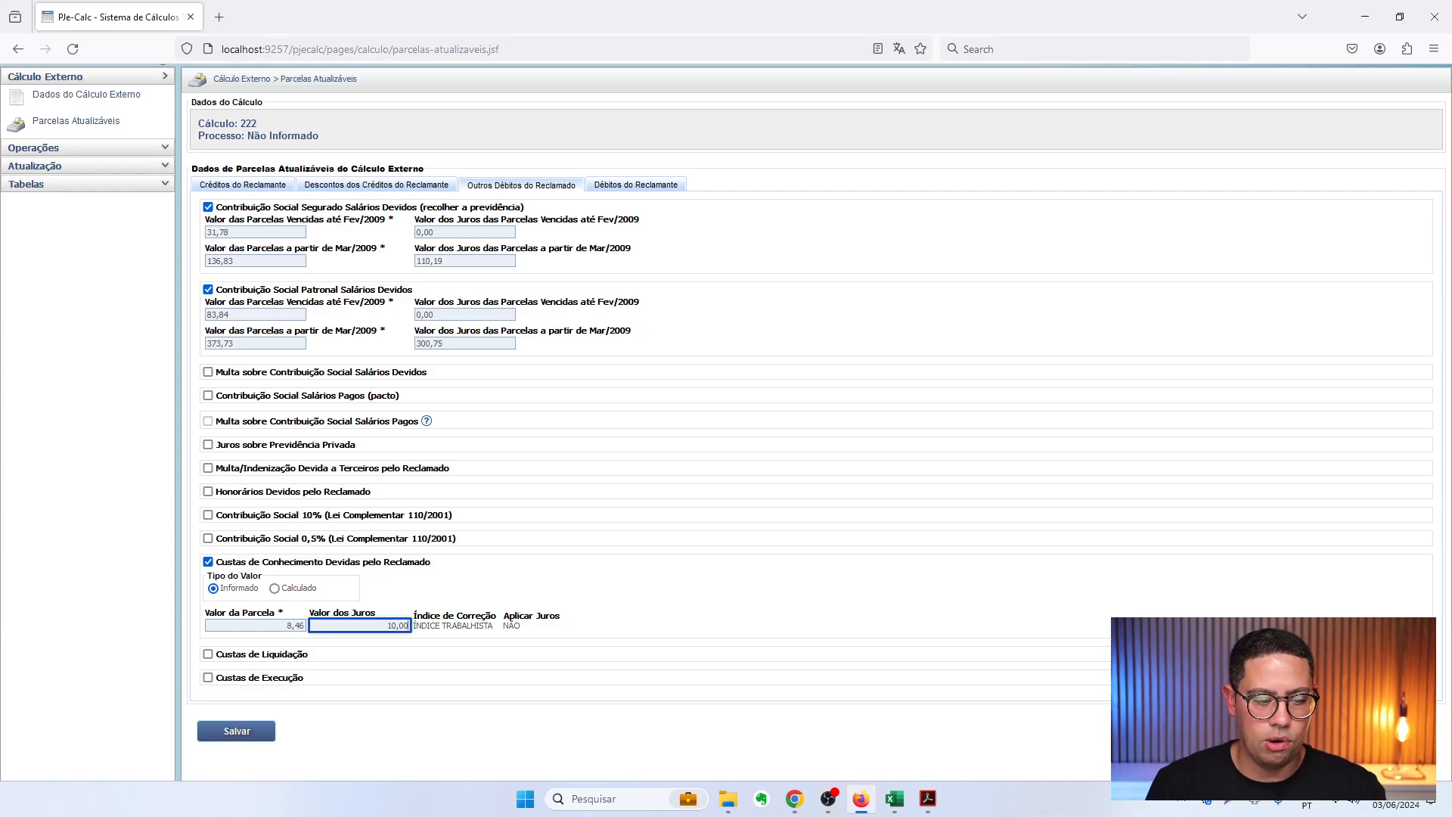
{"action": "key", "text": "BackSpace"}
{"action": "key", "text": "BackSpace"}
{"action": "key", "text": "BackSpace"}
{"action": "key", "text": "BackSpace"}
{"action": "key", "text": "Tab"}
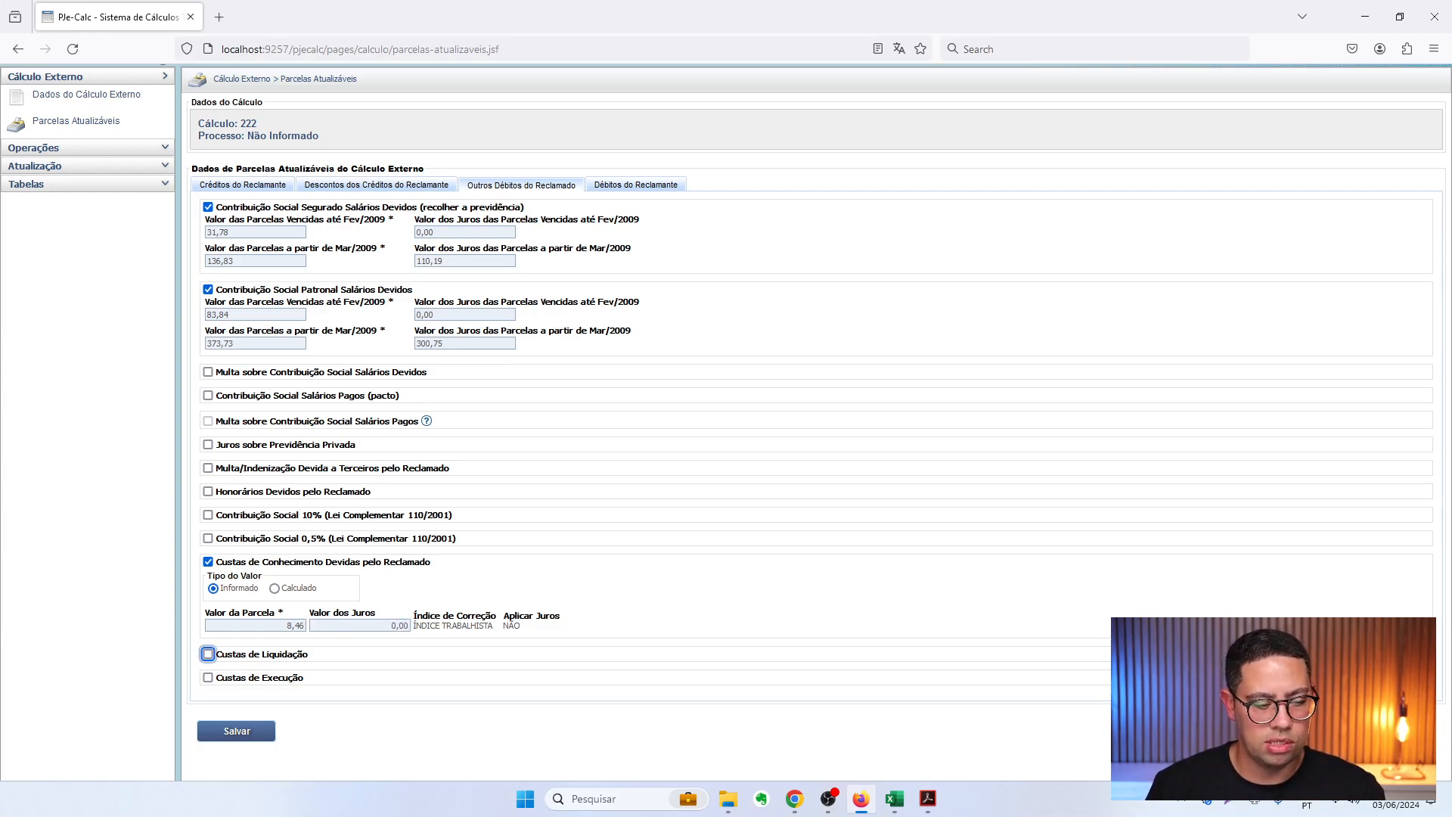
Inspect the fields offered for Custas de Liquidação and Custas de Execução, keeping both disabled
{"action": "left_click", "coordinate": [208, 654]}
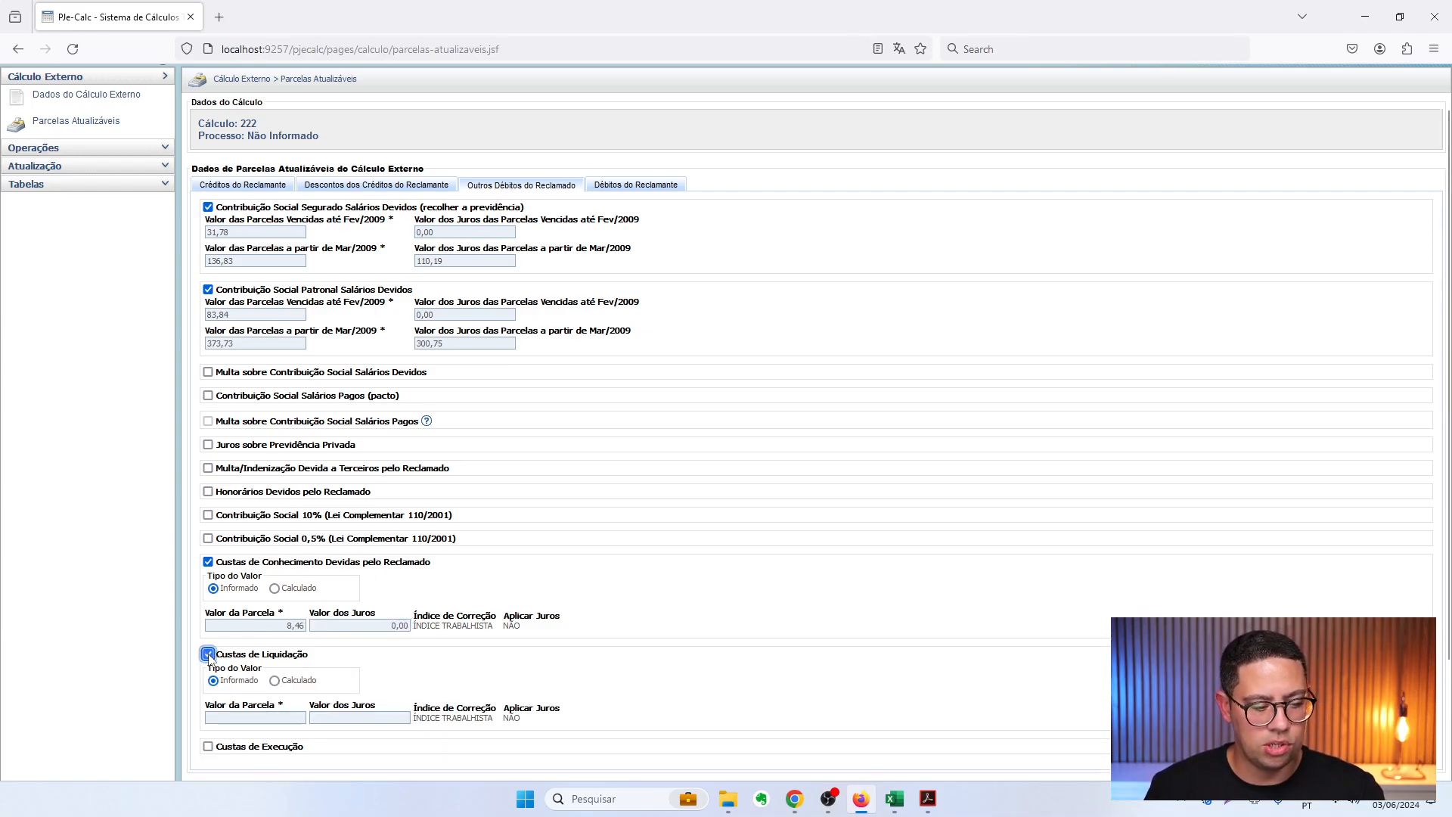
{"action": "left_click", "coordinate": [208, 655]}
{"action": "left_click", "coordinate": [208, 677]}
{"action": "left_click", "coordinate": [208, 677]}
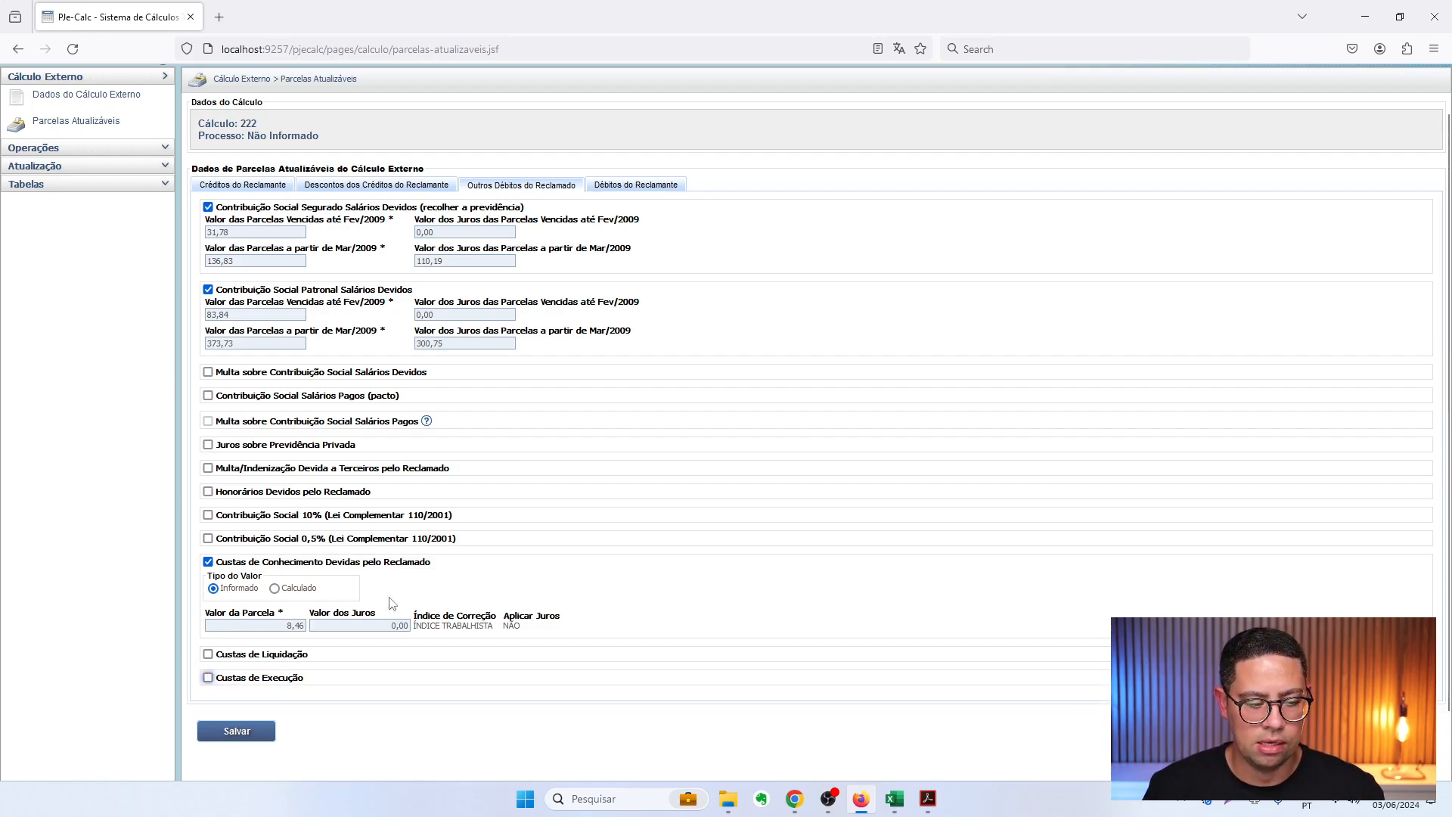
Try to save the Parcelas Atualizáveis and check the Créditos do Reclamante and Outros Débitos do Reclamado entries for form errors
{"action": "left_click", "coordinate": [234, 741]}
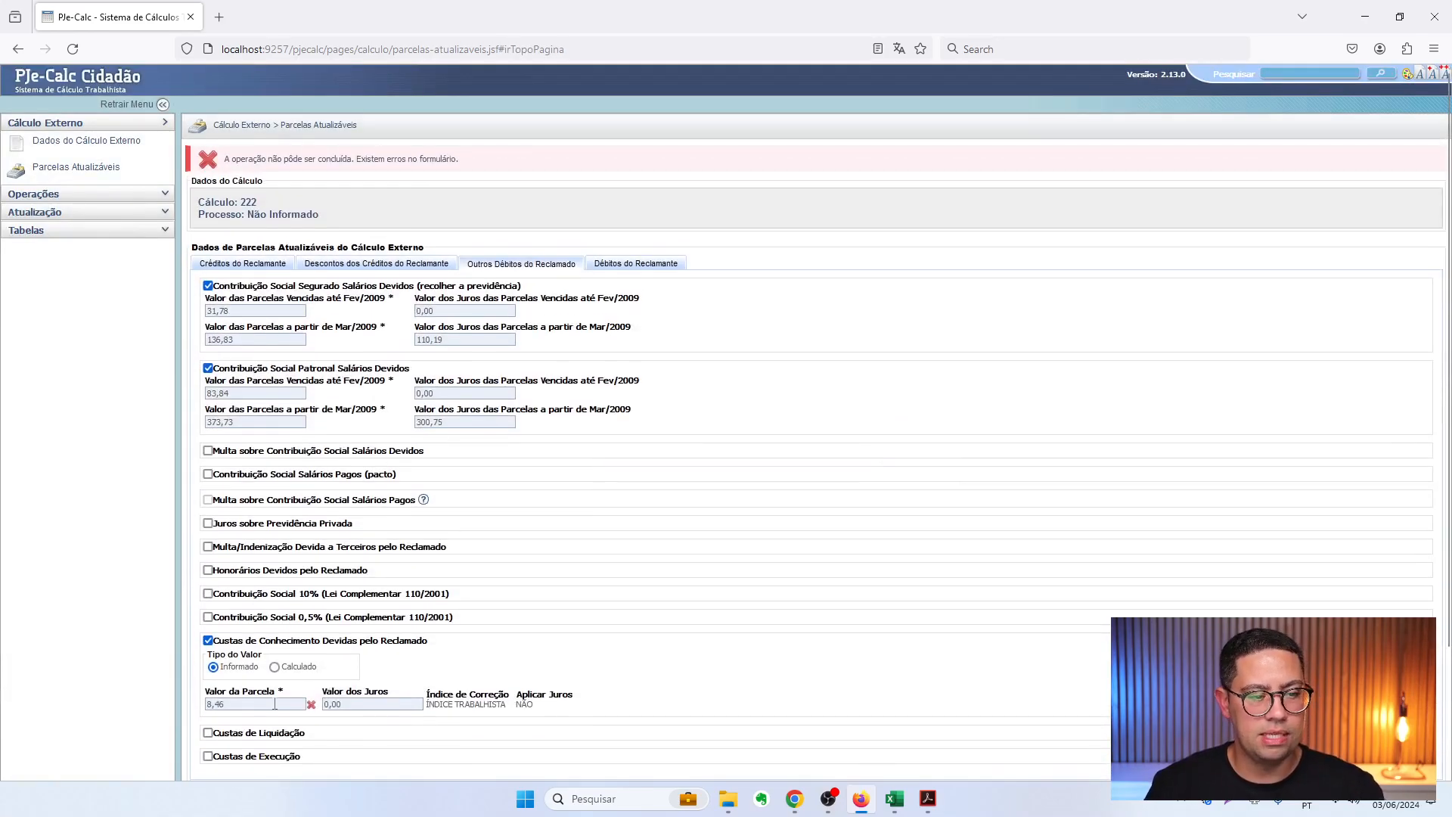
{"action": "left_click", "coordinate": [337, 266]}
{"action": "left_click", "coordinate": [259, 265]}
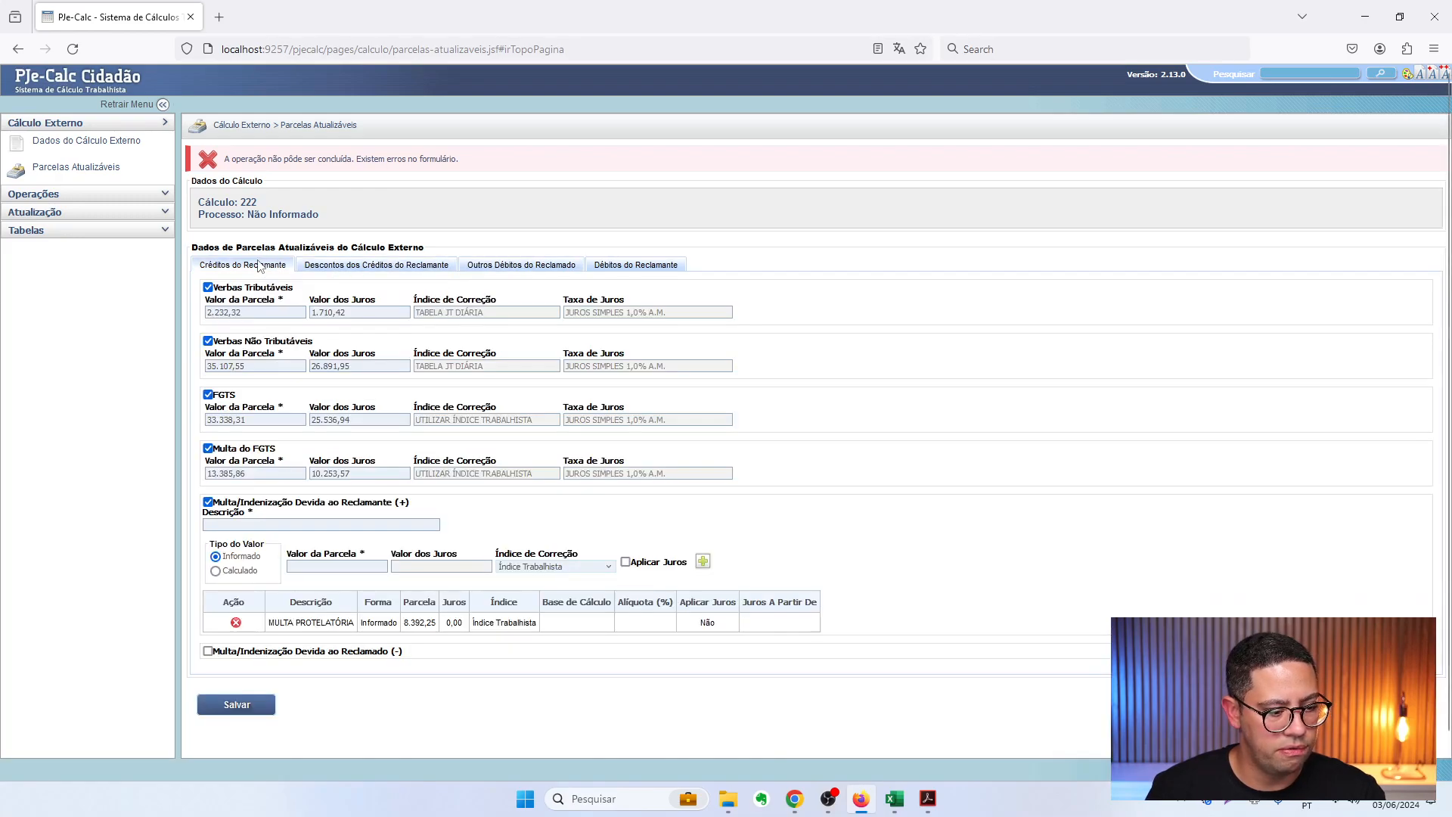
{"action": "left_click", "coordinate": [508, 266]}
{"action": "scroll", "coordinate": [306, 669], "scroll_direction": "down", "scroll_amount": 3}
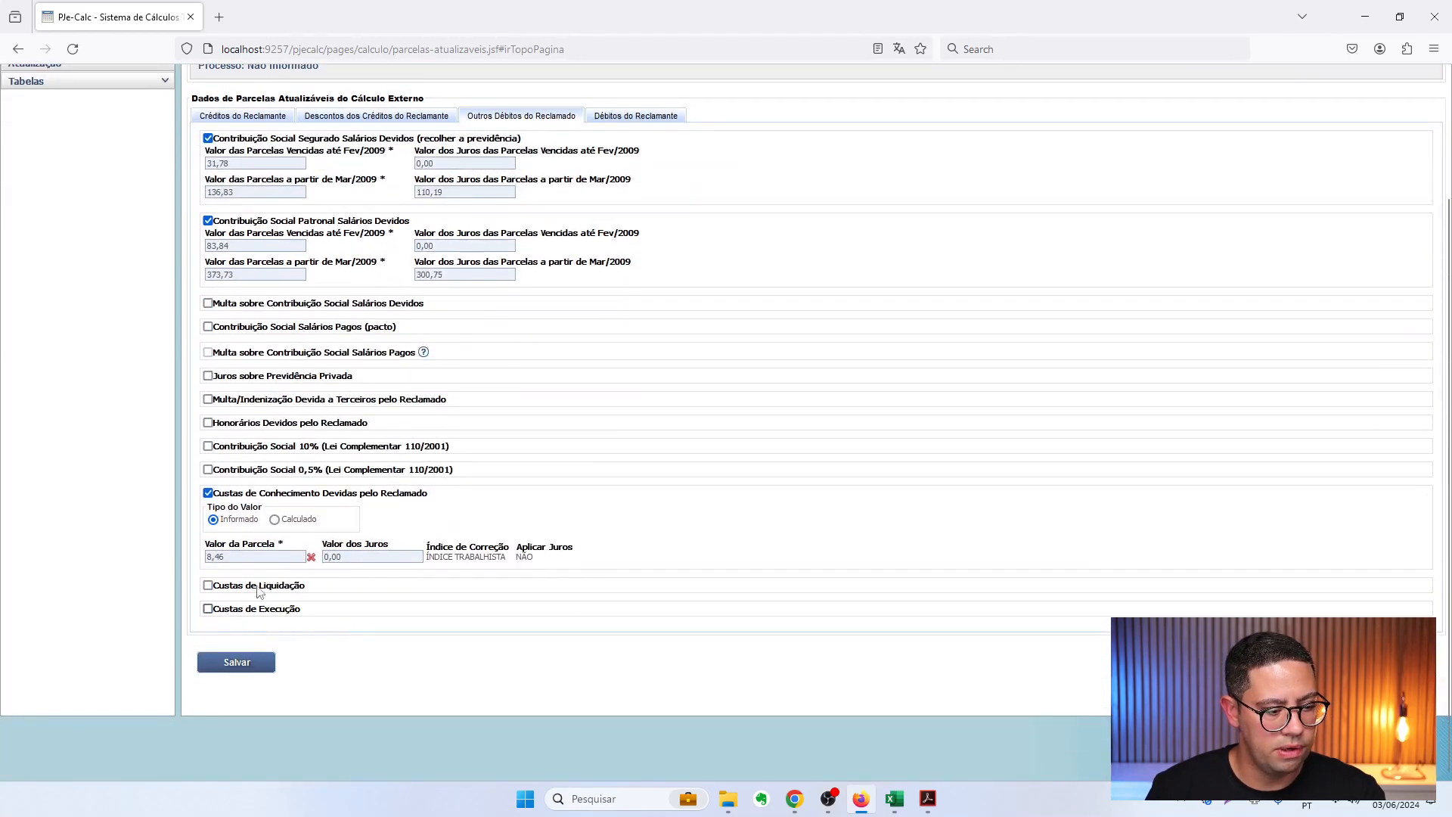
Check the error on the Custas de Conhecimento and set their Valor da Parcela to 10,64
{"action": "left_click", "coordinate": [261, 556]}
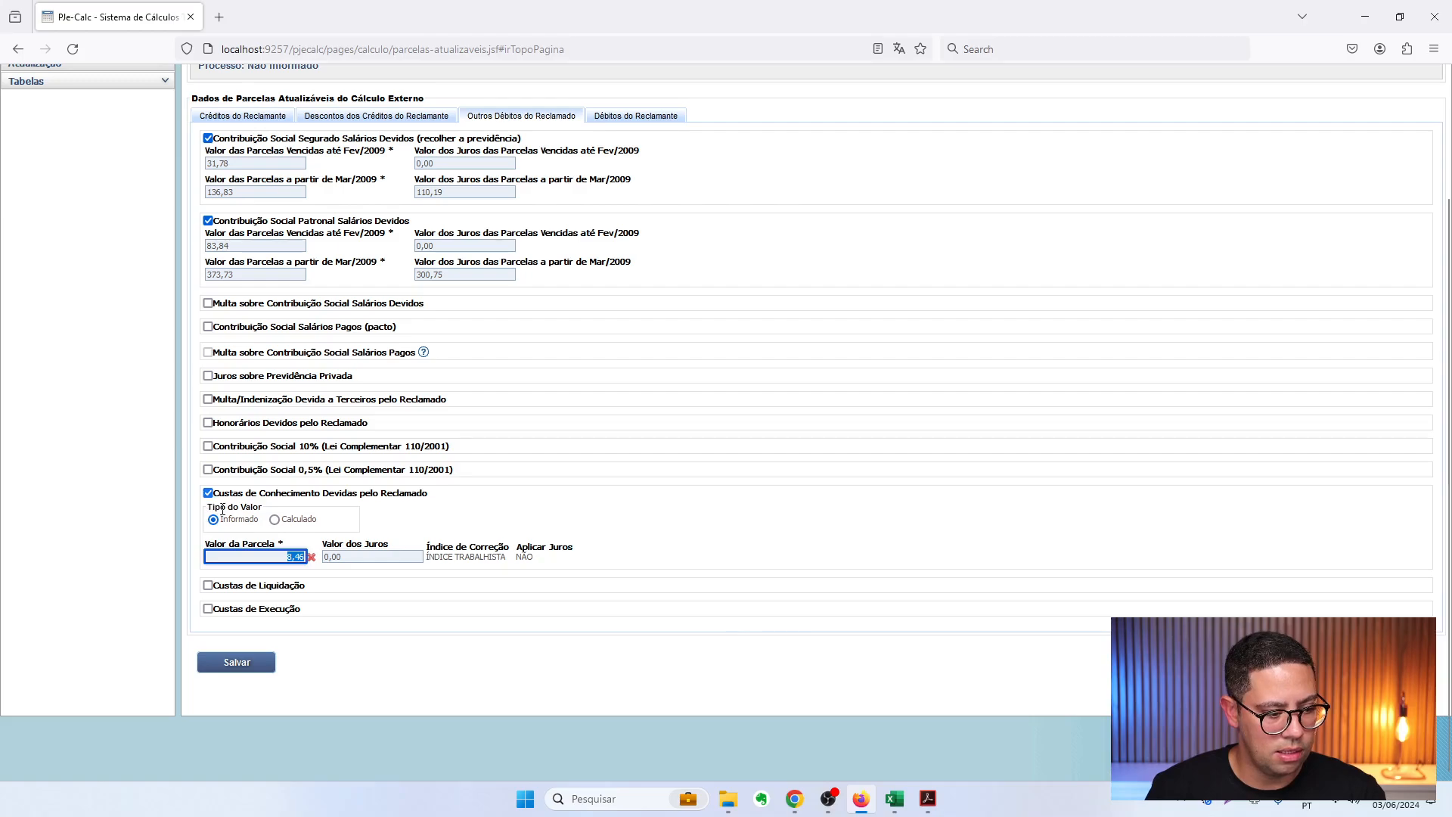
{"action": "mouse_move", "coordinate": [311, 560]}
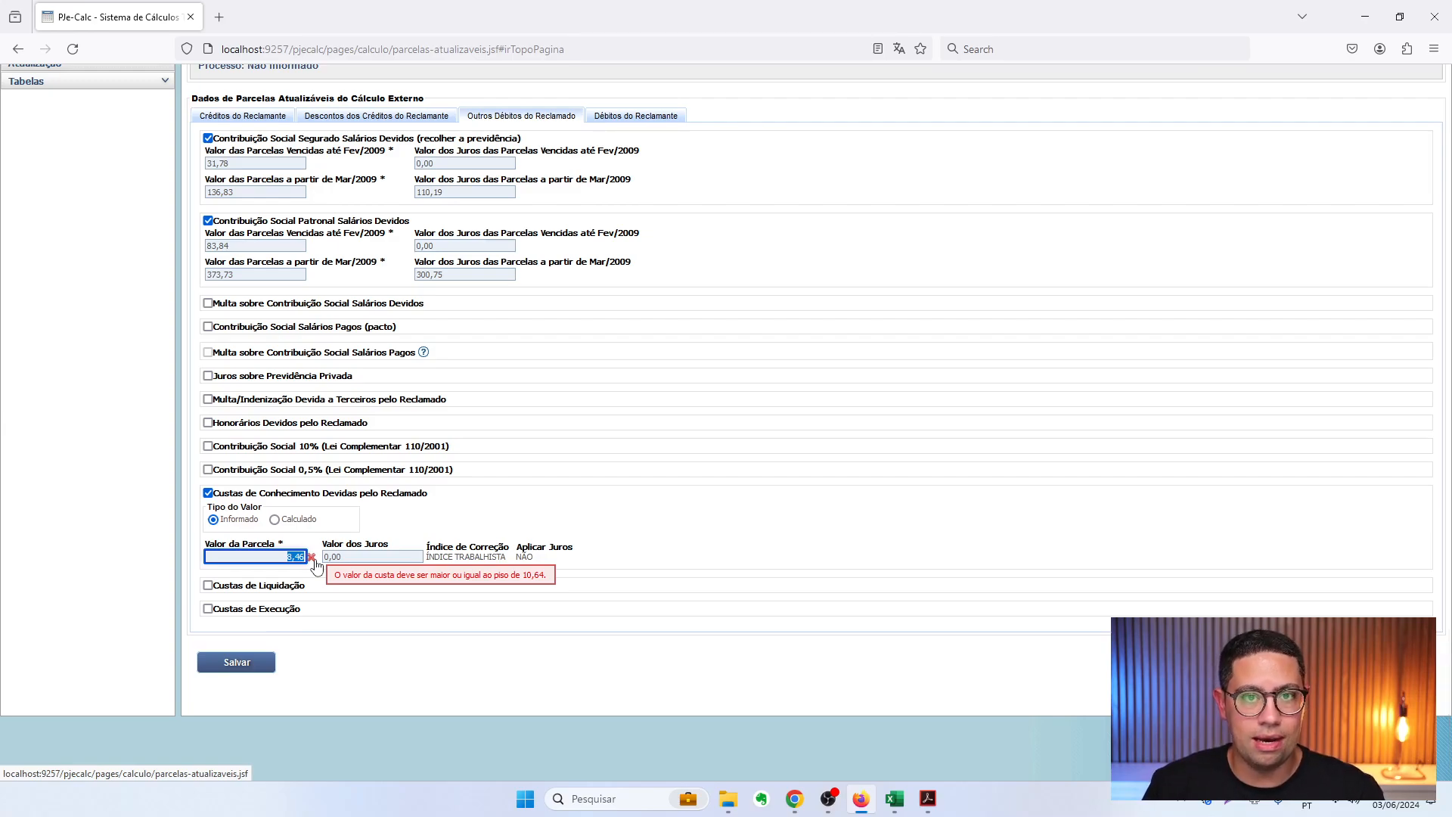
{"action": "type", "text": "10"}
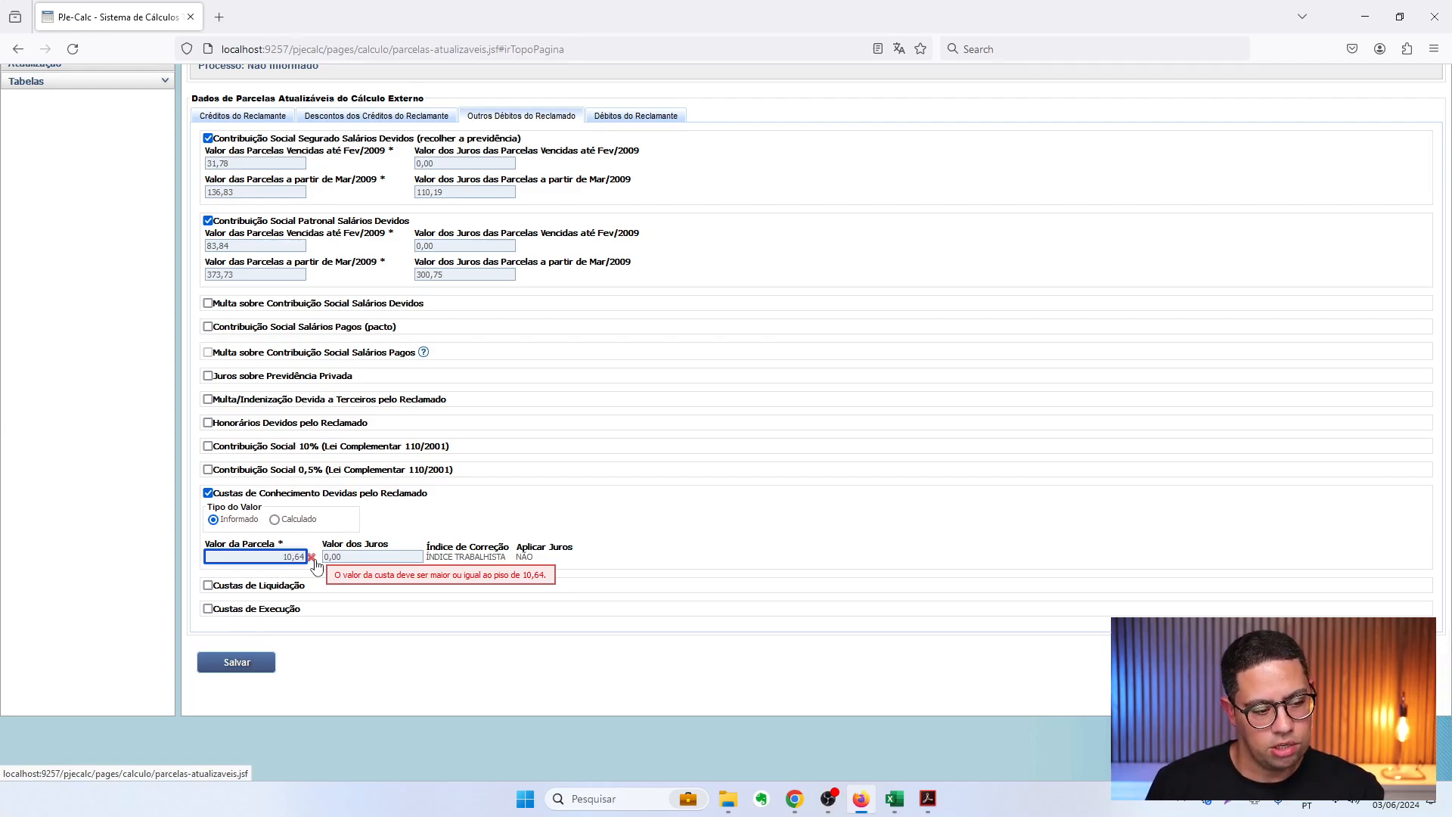
Re-enter 10,64 as the Valor da Parcela of the Custas de Conhecimento and save the Parcelas Atualizáveis
{"action": "key", "text": "ctrl+a"}
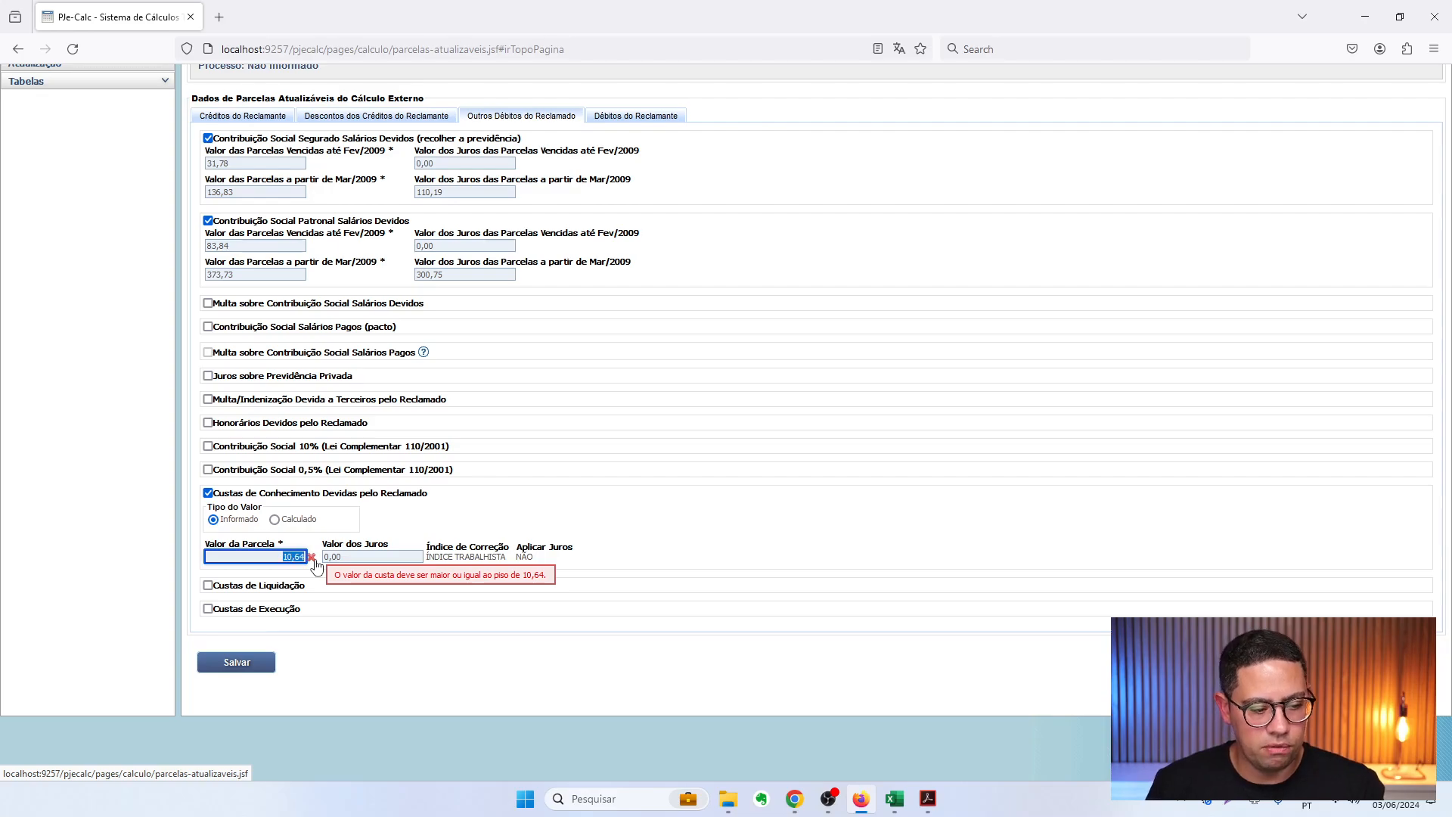
{"action": "key", "text": "BackSpace"}
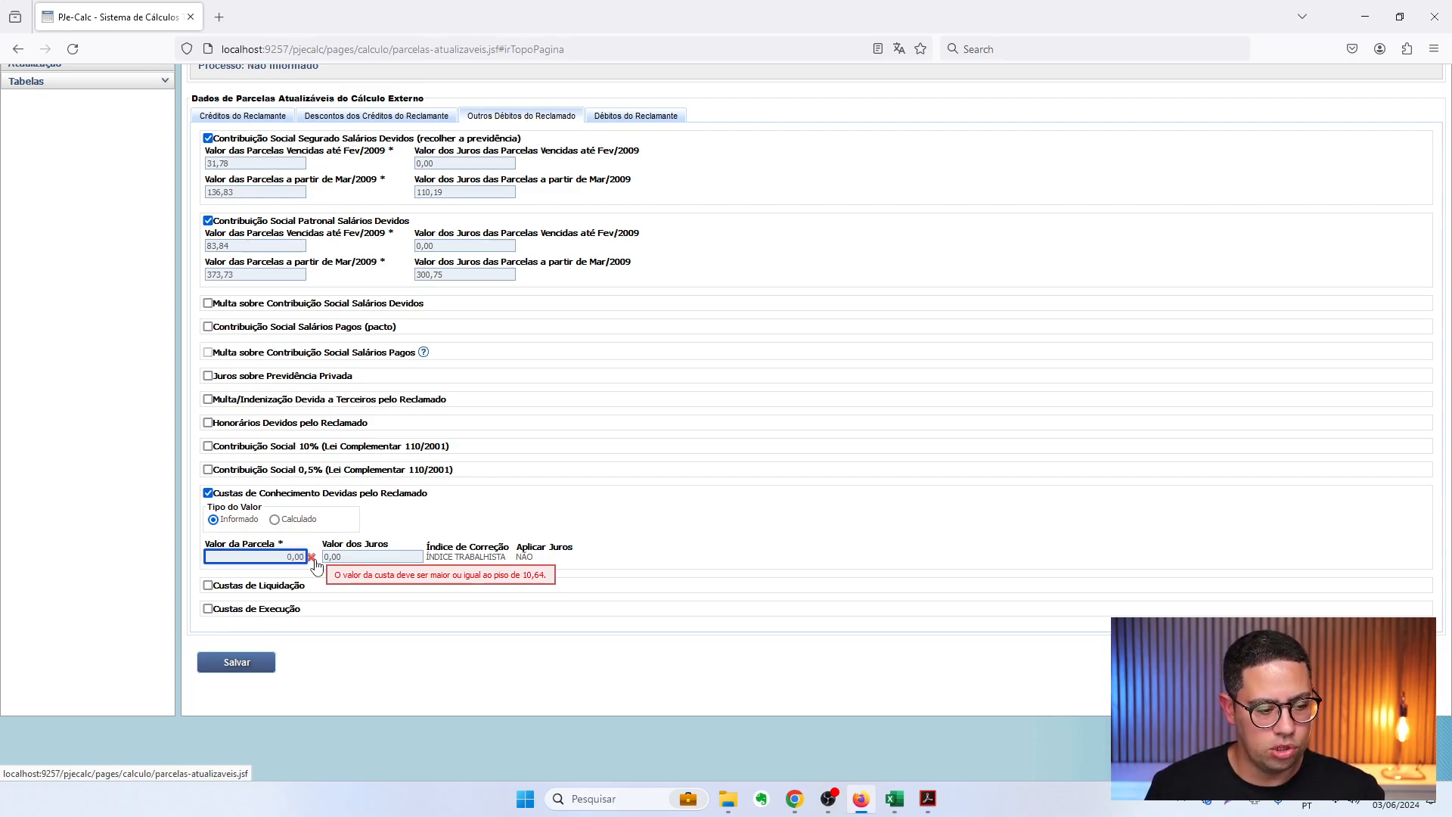
{"action": "type", "text": "10,64"}
{"action": "key", "text": "Tab"}
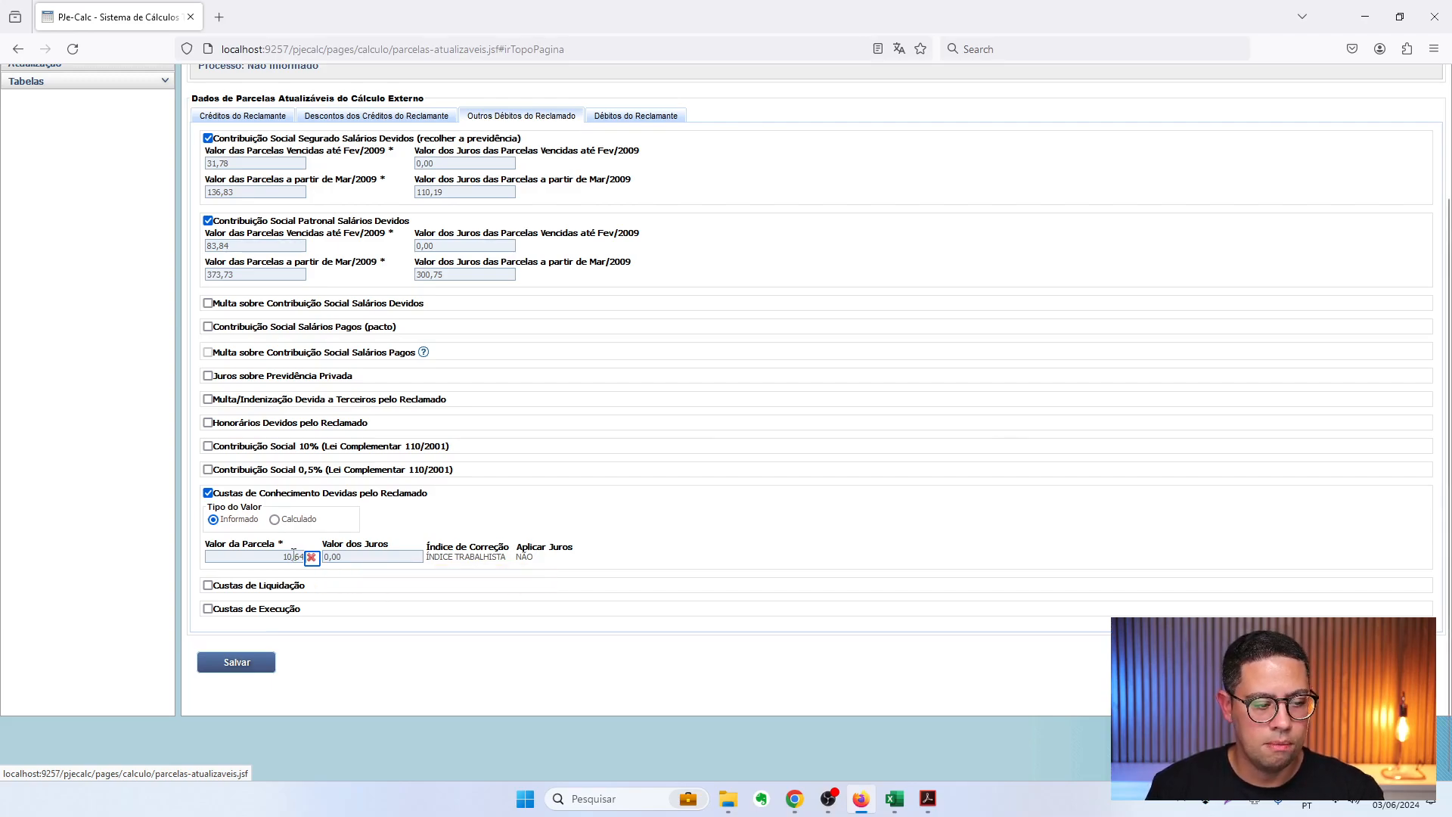
{"action": "left_click", "coordinate": [243, 663]}
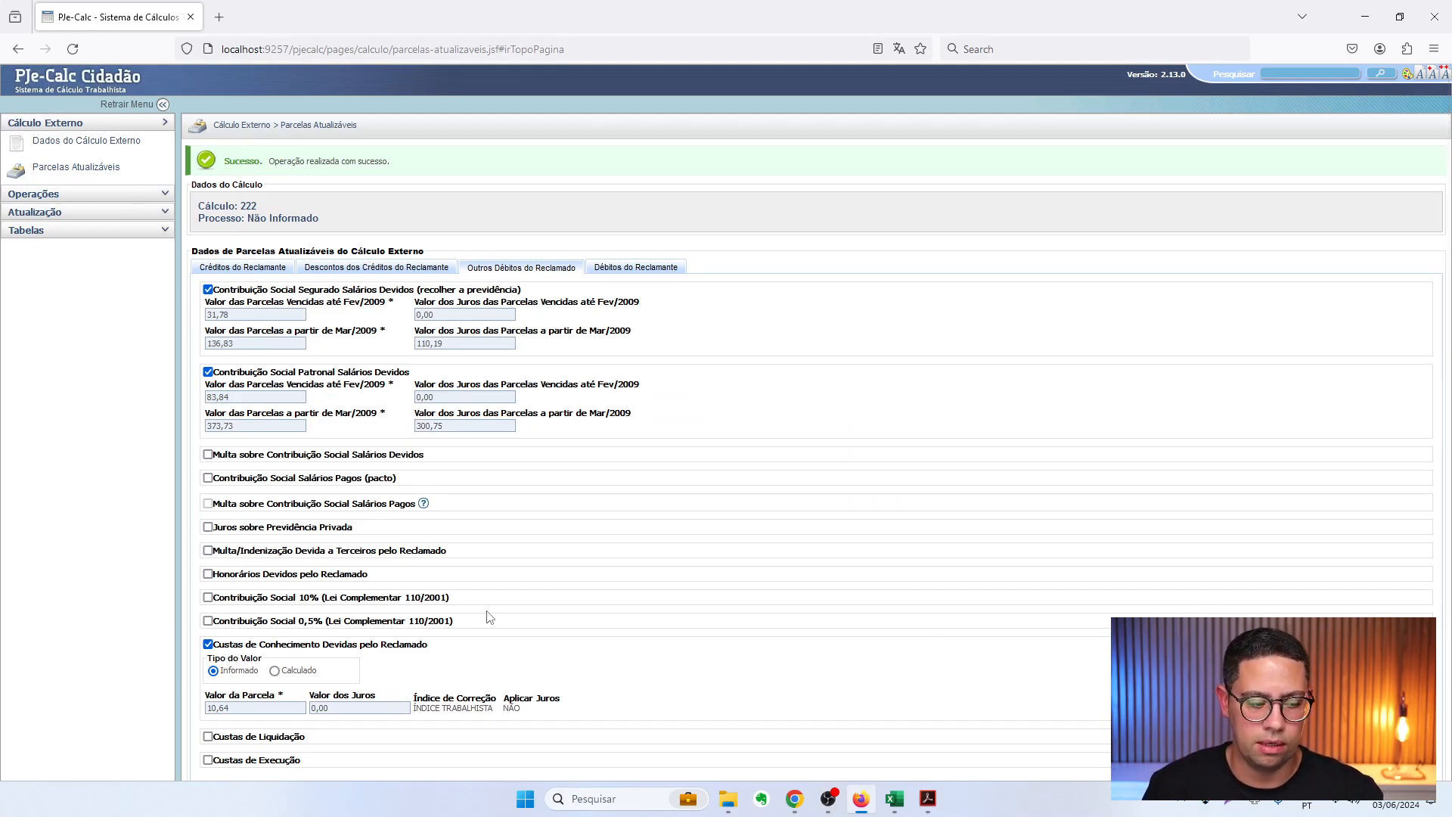
Check the saved Custas de Conhecimento amount, and examine the Resumo do Cálculo on page 1 of the PDF report in Adobe Acrobat
{"action": "scroll", "coordinate": [488, 616], "scroll_direction": "down", "scroll_amount": 2}
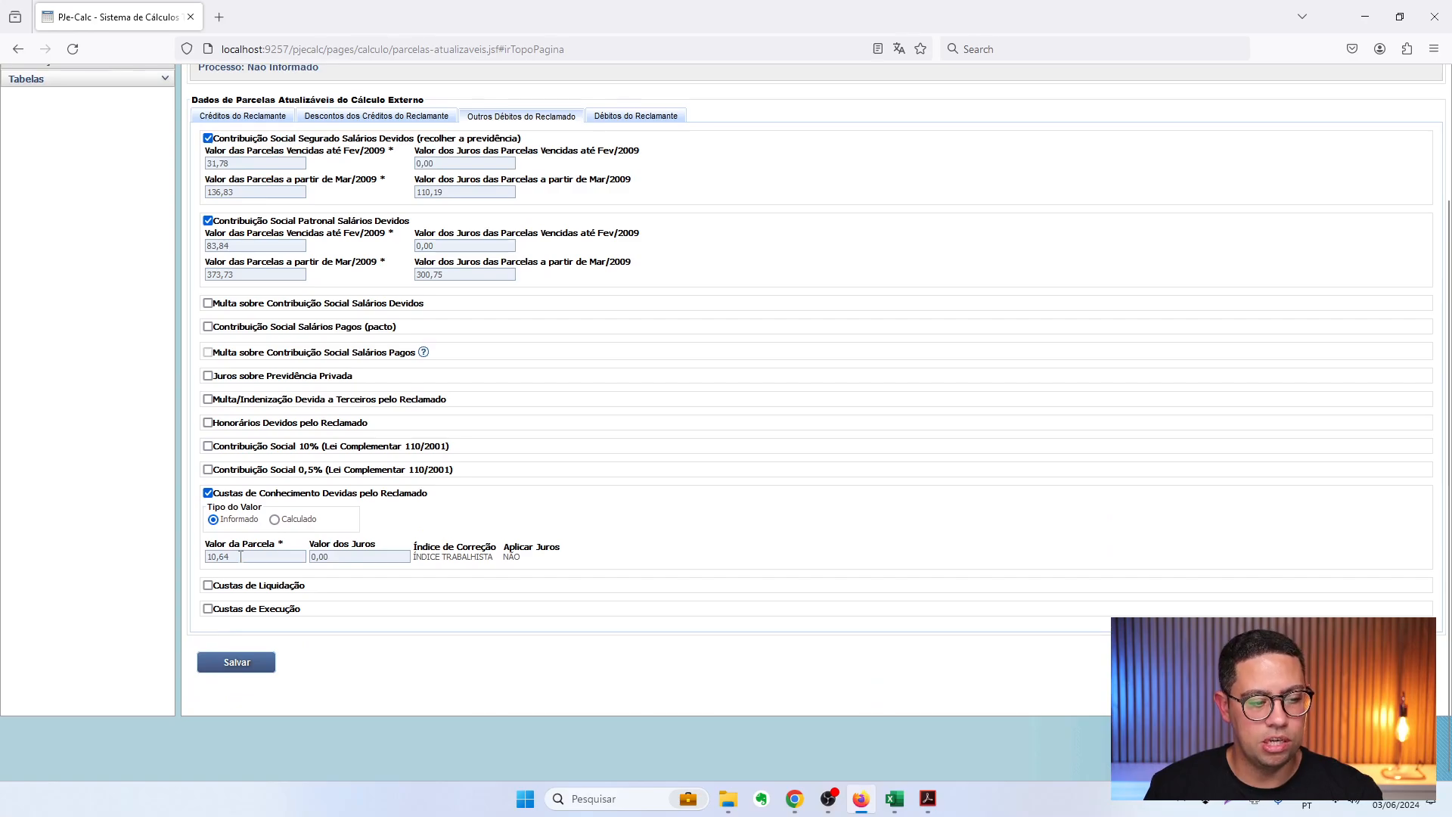
{"action": "left_click", "coordinate": [241, 556]}
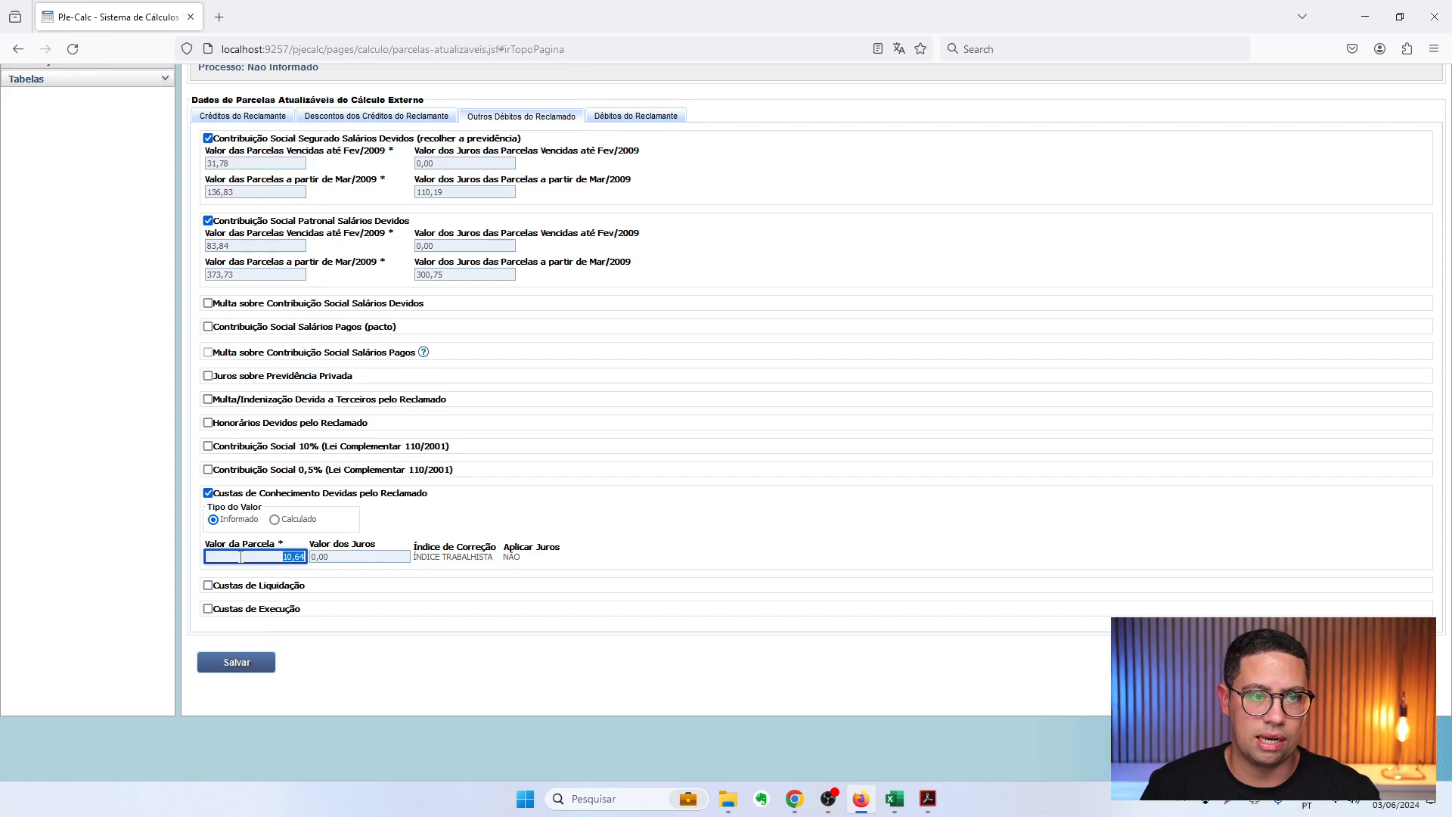
{"action": "key", "text": "Return"}
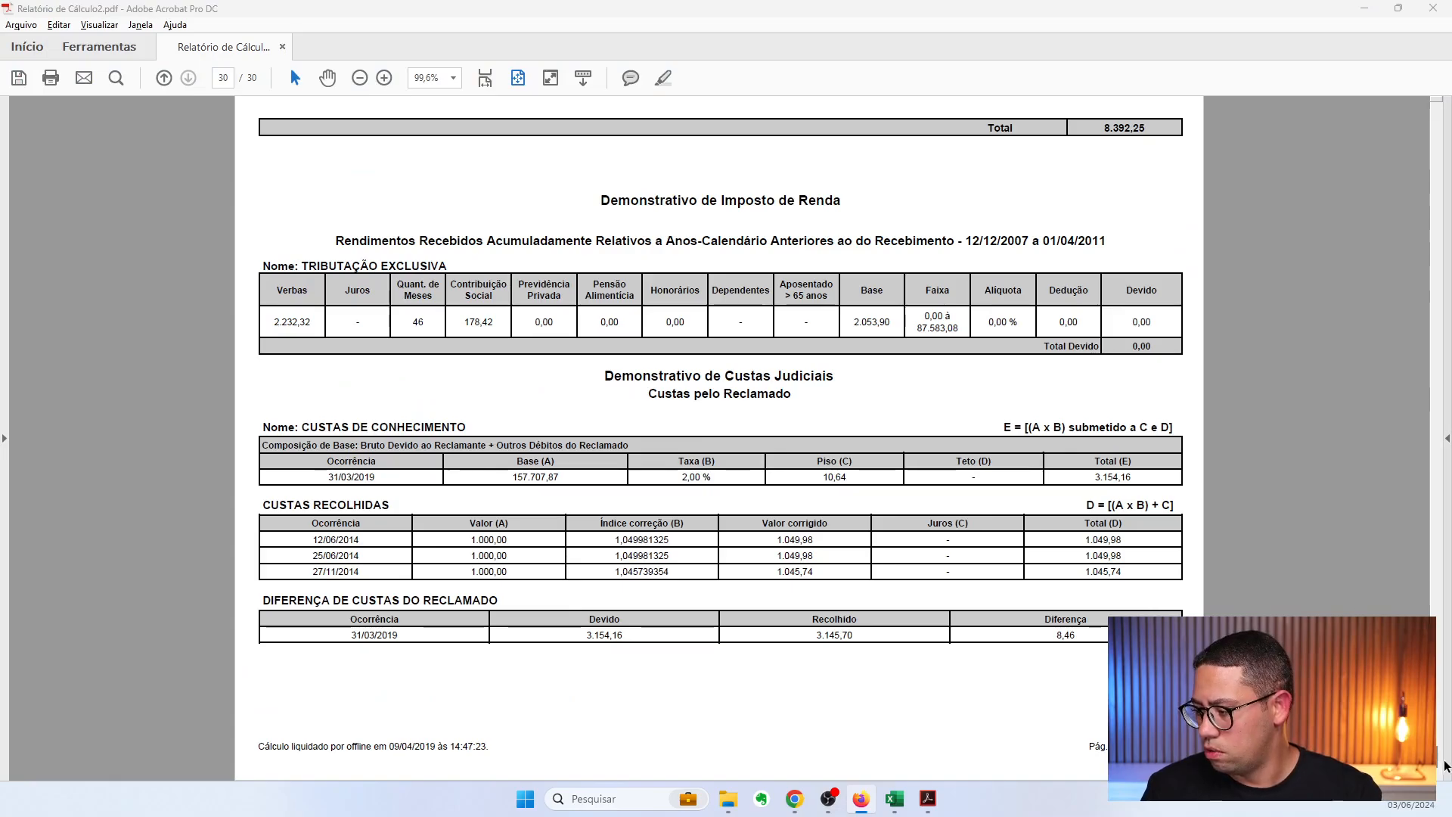
{"action": "left_click_drag", "start_coordinate": [1445, 766], "coordinate": [1441, 125]}
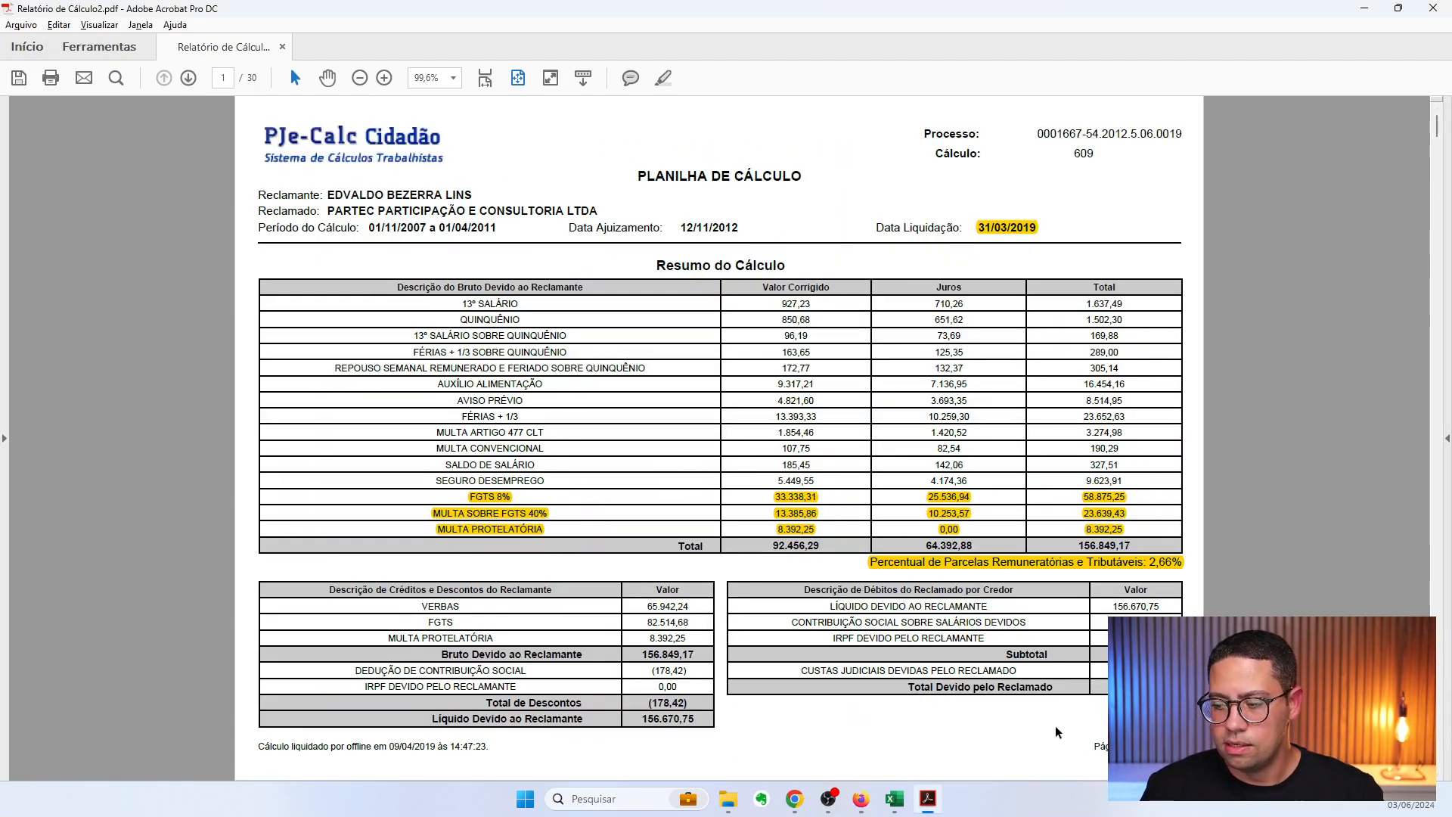
{"action": "scroll", "coordinate": [899, 348], "scroll_direction": "down", "scroll_amount": 1}
{"action": "scroll", "coordinate": [1111, 232], "scroll_direction": "up", "scroll_amount": 1}
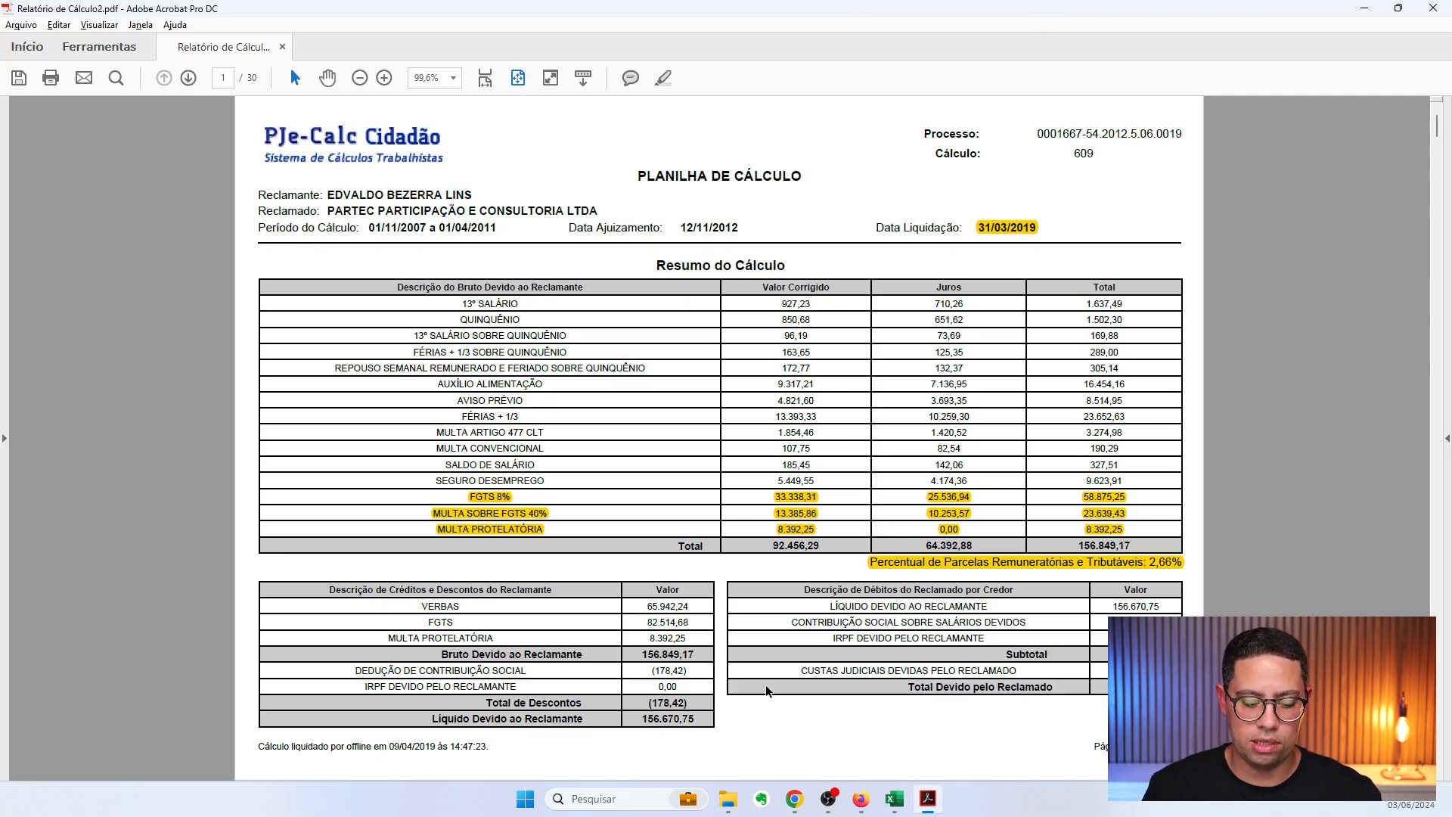
Back in PJe-Calc, review the saved entries under Créditos do Reclamante, Descontos dos Créditos do Reclamante and Outros Débitos do Reclamado
{"action": "key", "text": "alt+Tab"}
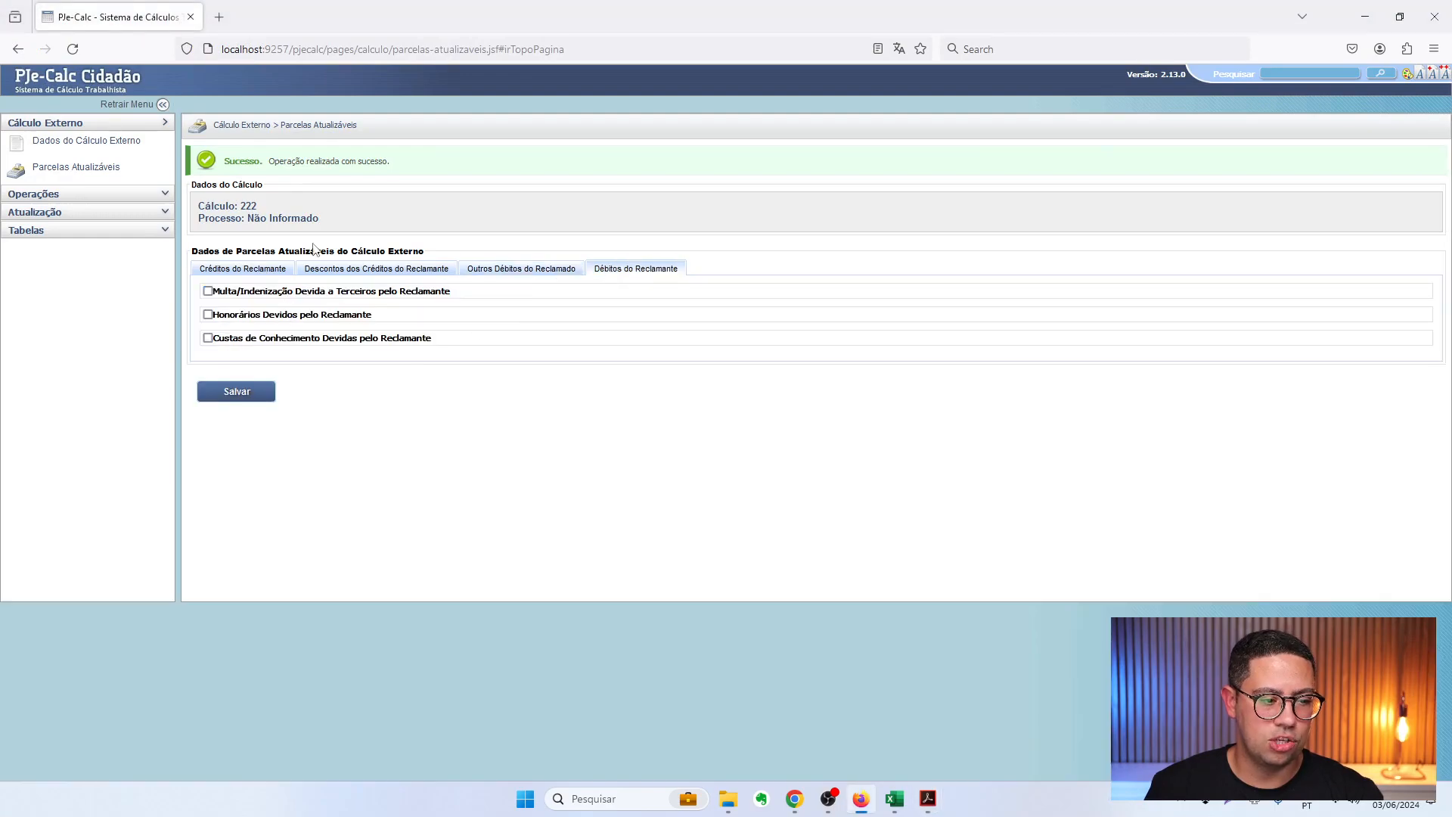
{"action": "left_click", "coordinate": [509, 271]}
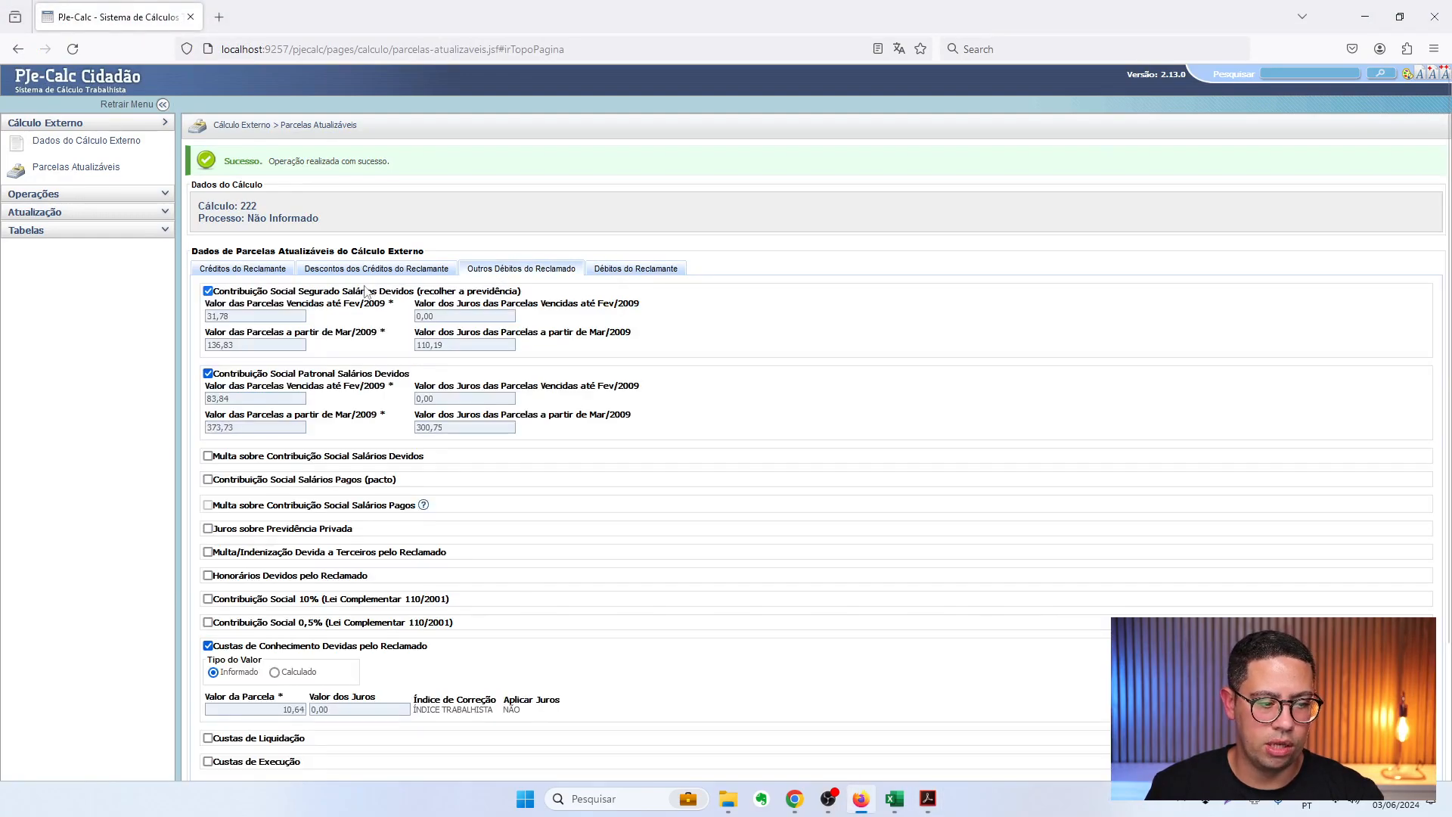
{"action": "left_click", "coordinate": [244, 274]}
{"action": "left_click", "coordinate": [415, 271]}
{"action": "left_click", "coordinate": [517, 271]}
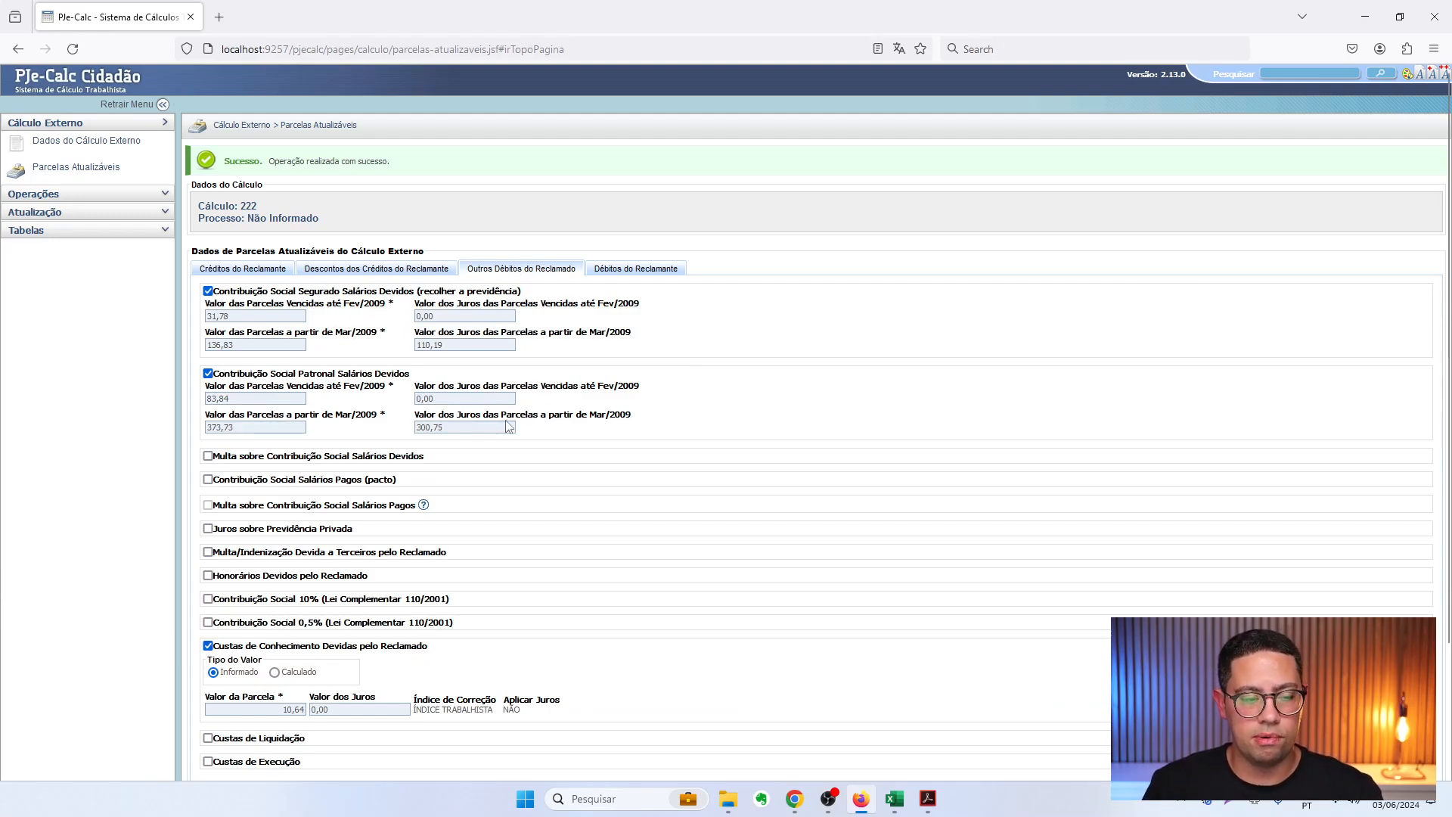
{"action": "left_click", "coordinate": [243, 271]}
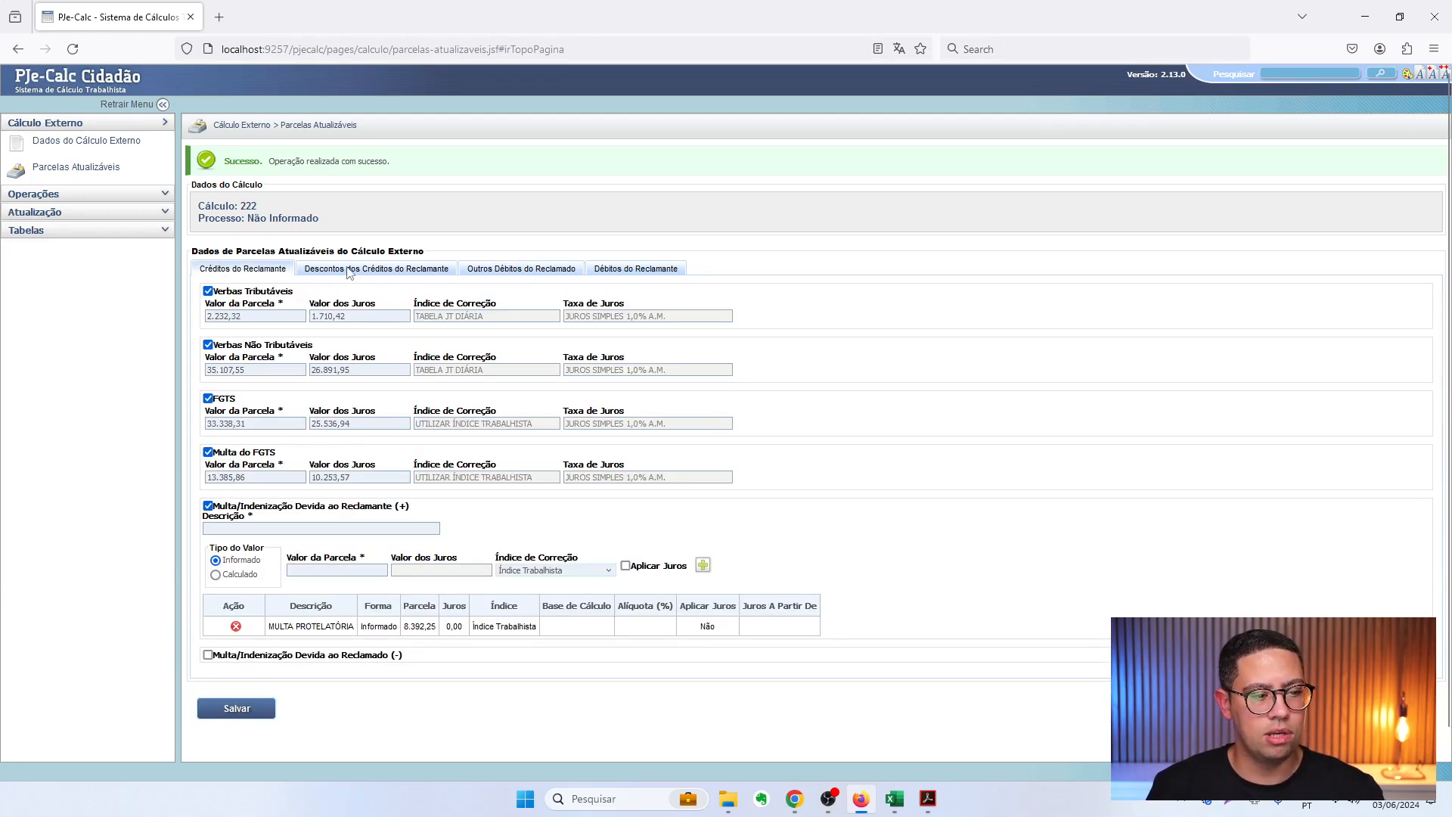
{"action": "left_click", "coordinate": [349, 271]}
{"action": "left_click", "coordinate": [519, 269]}
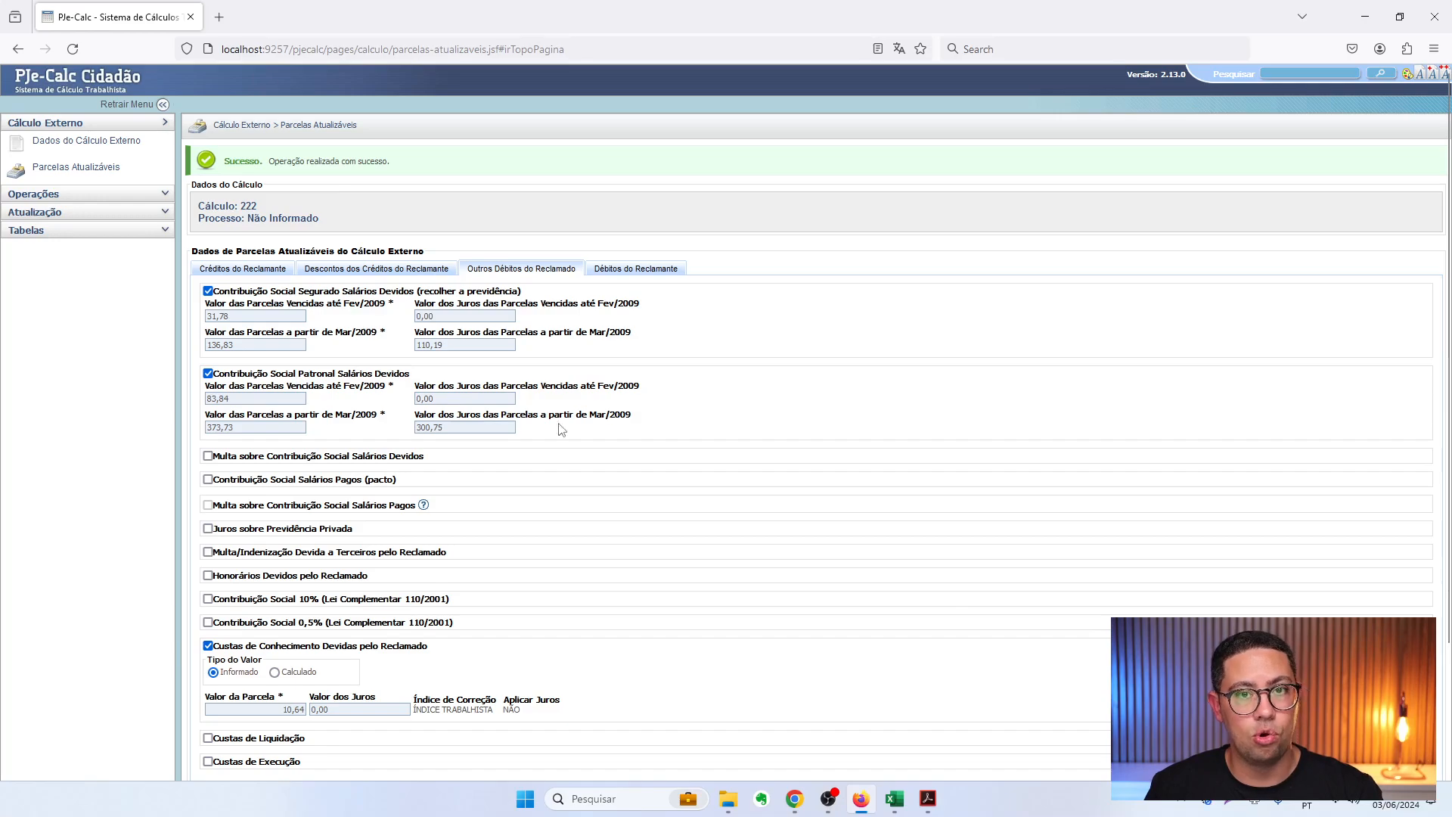
{"action": "left_click", "coordinate": [271, 268]}
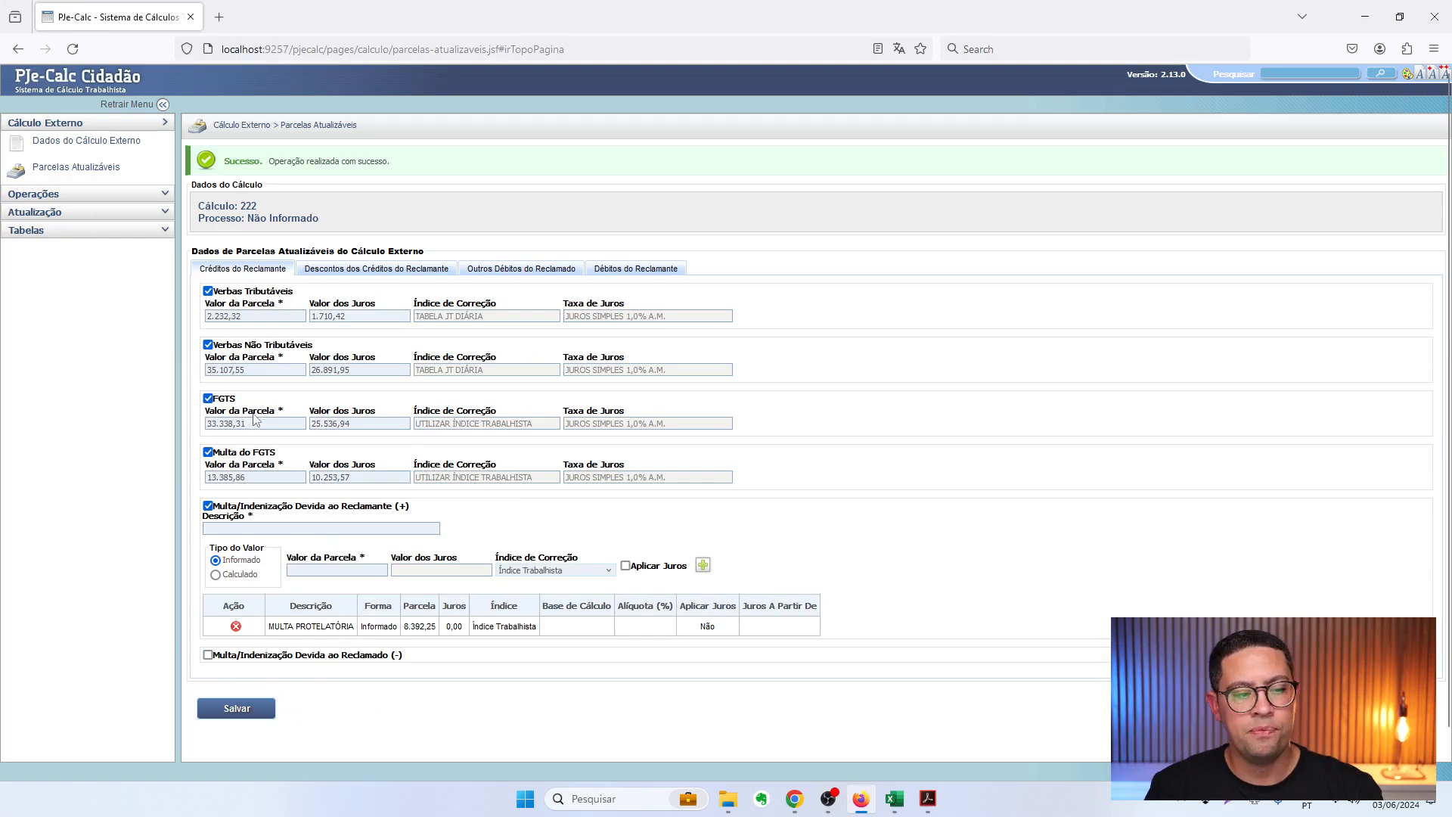
{"action": "left_click", "coordinate": [499, 270]}
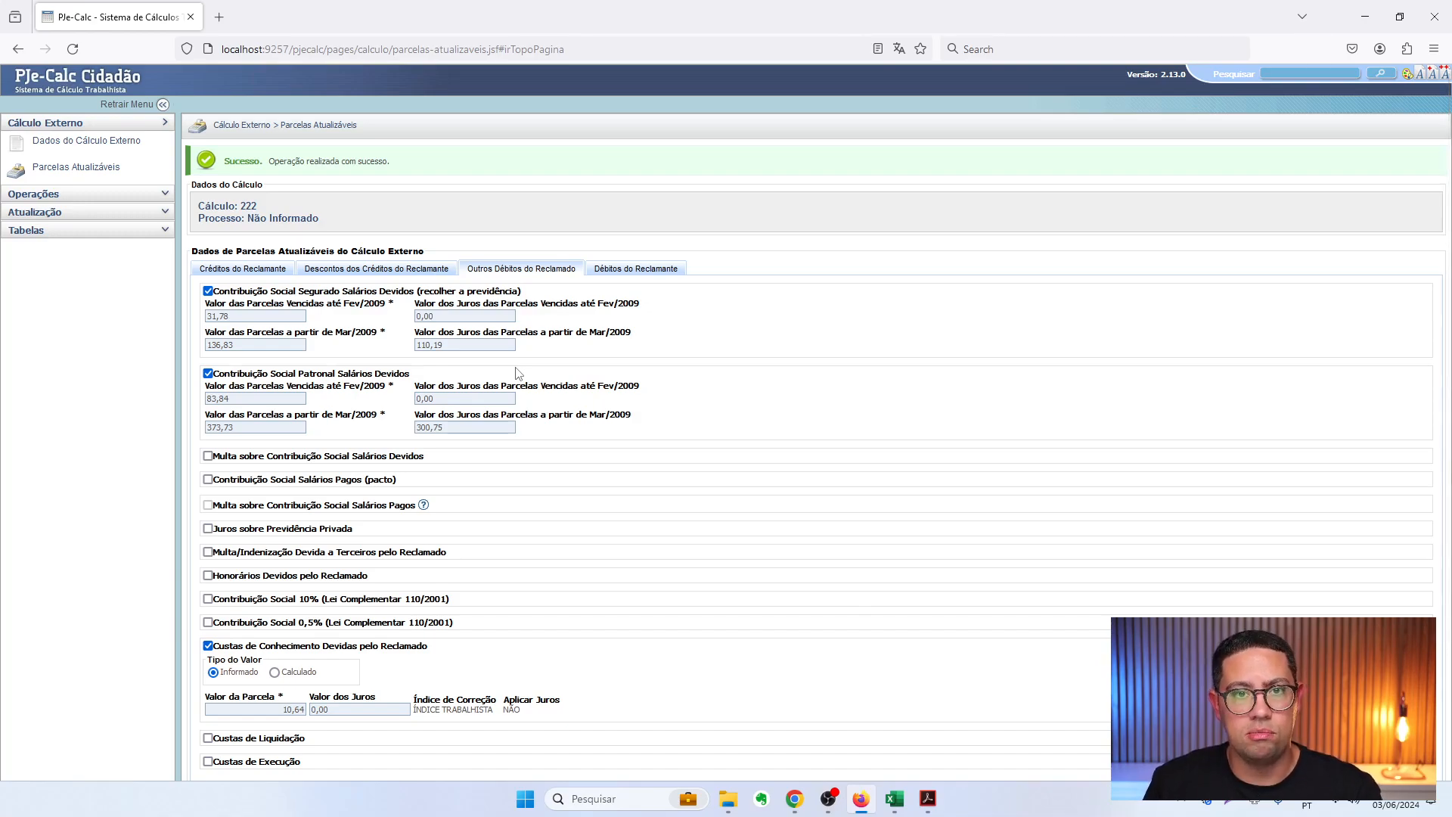
{"action": "left_click", "coordinate": [405, 271]}
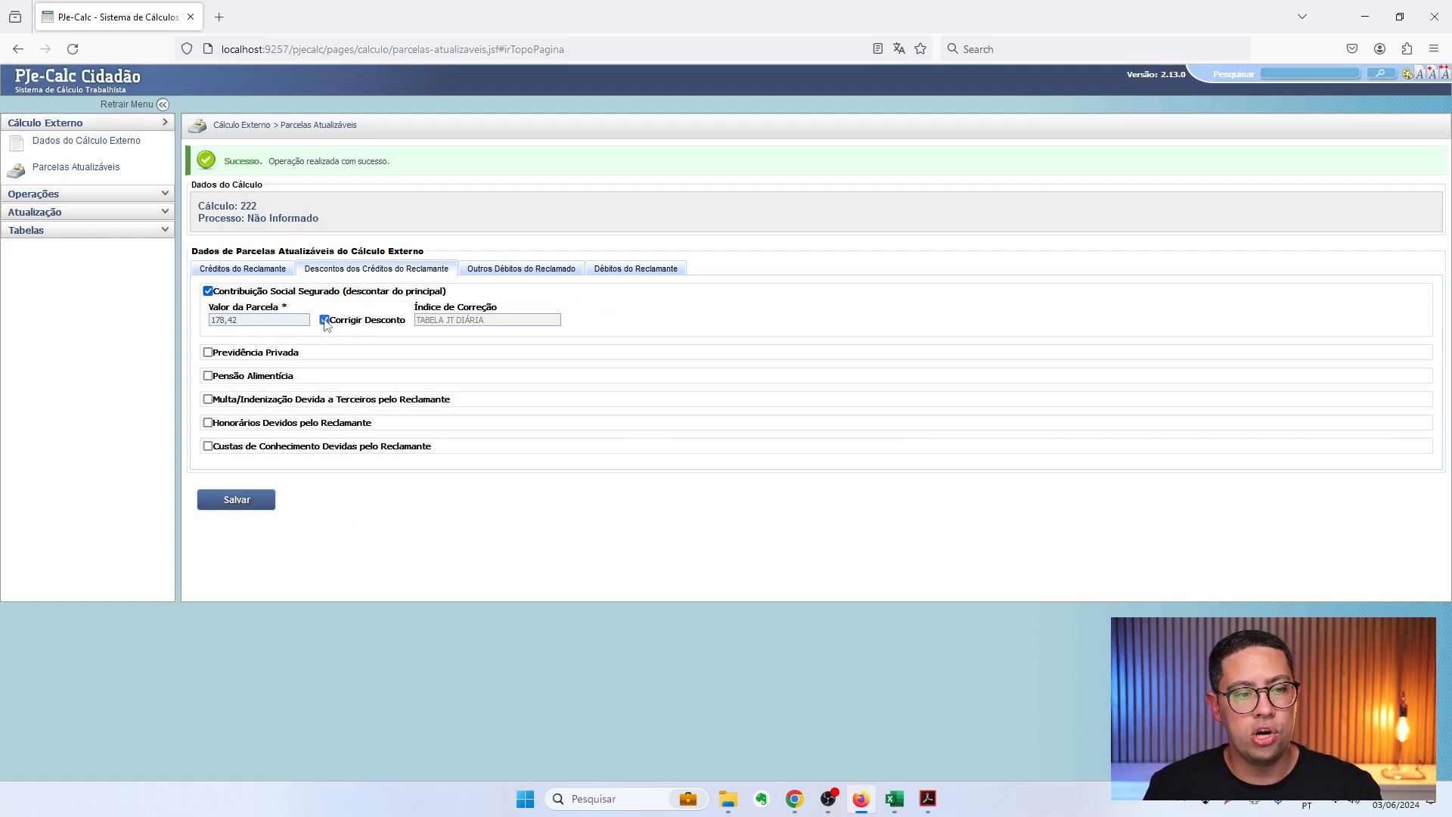
{"action": "left_click", "coordinate": [511, 270]}
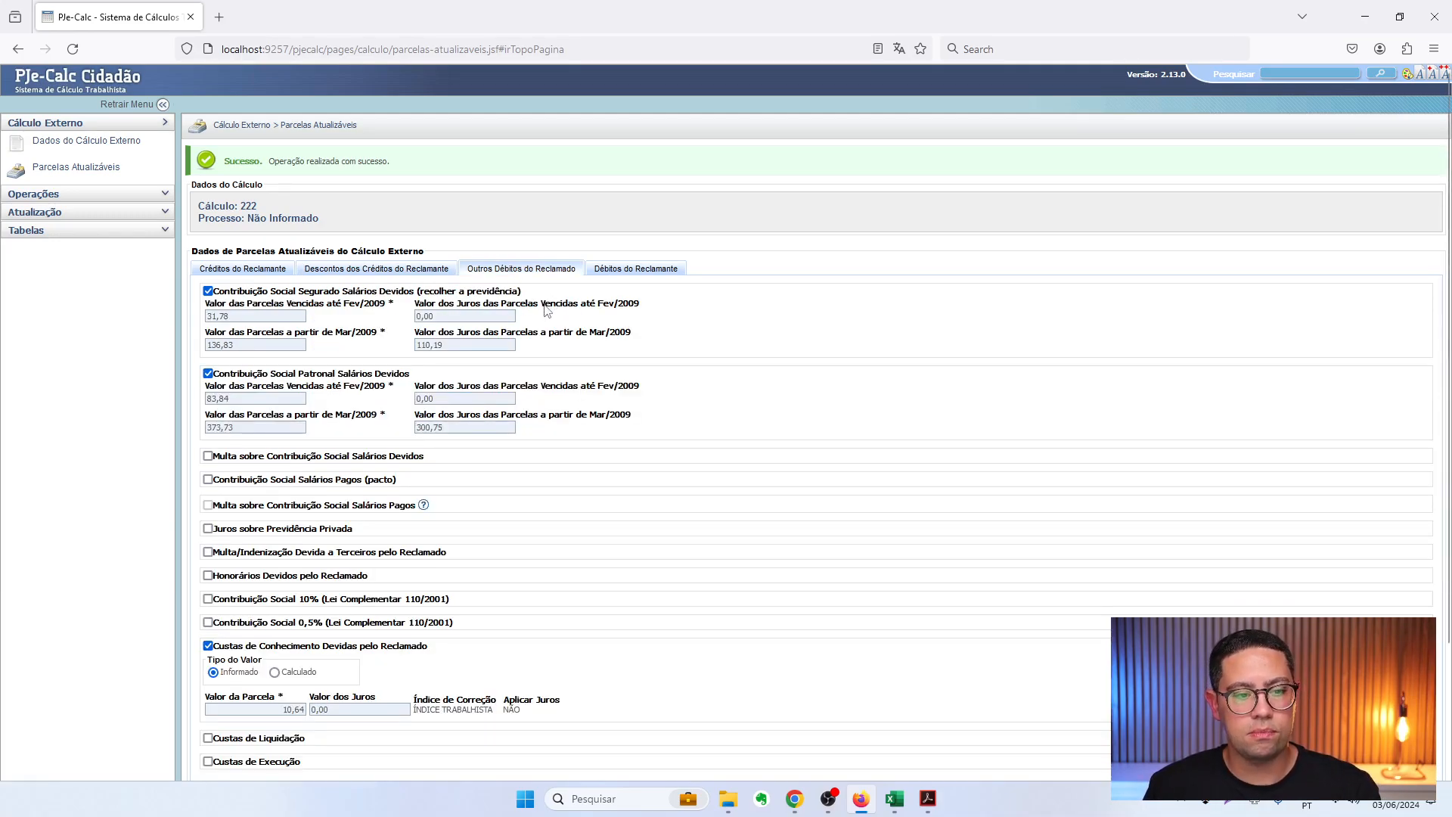